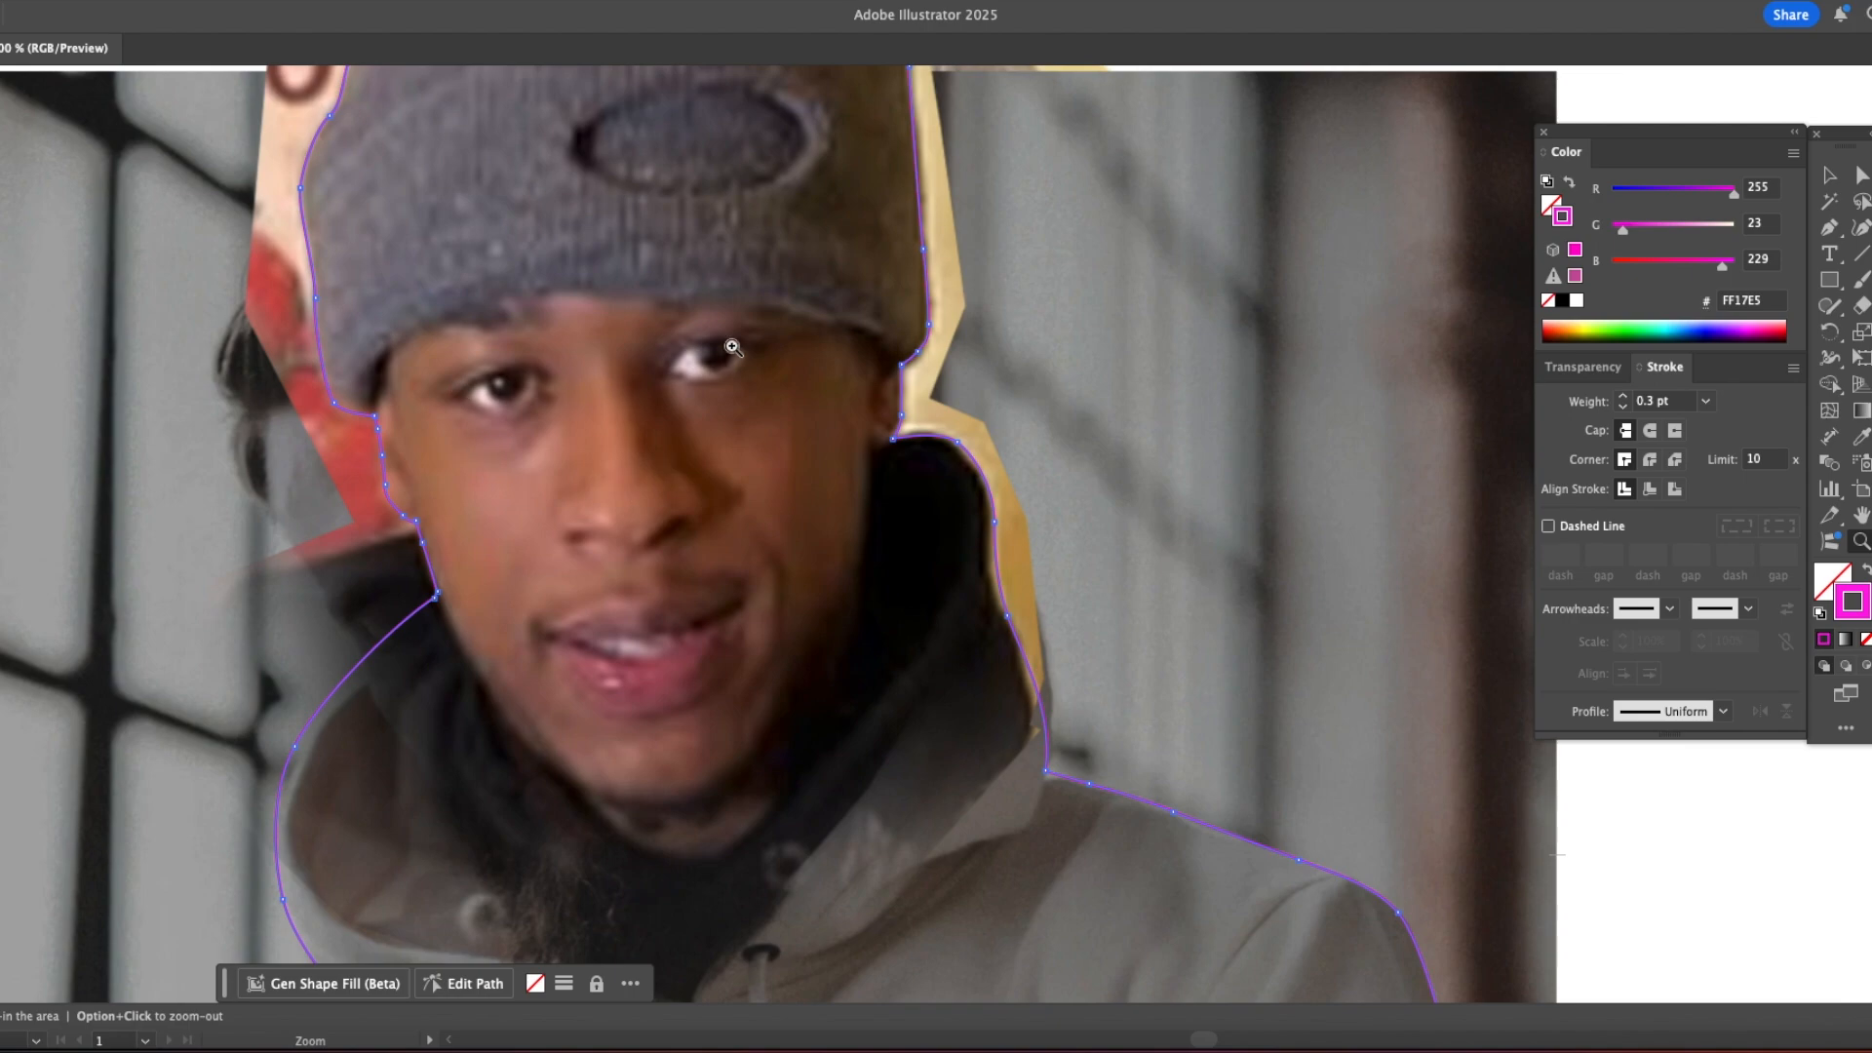
Step: Trace the beanie's lower edge across the forehead with the Pen tool, including the jagged brow tips, down to the temple
key(p)
click(448, 324)
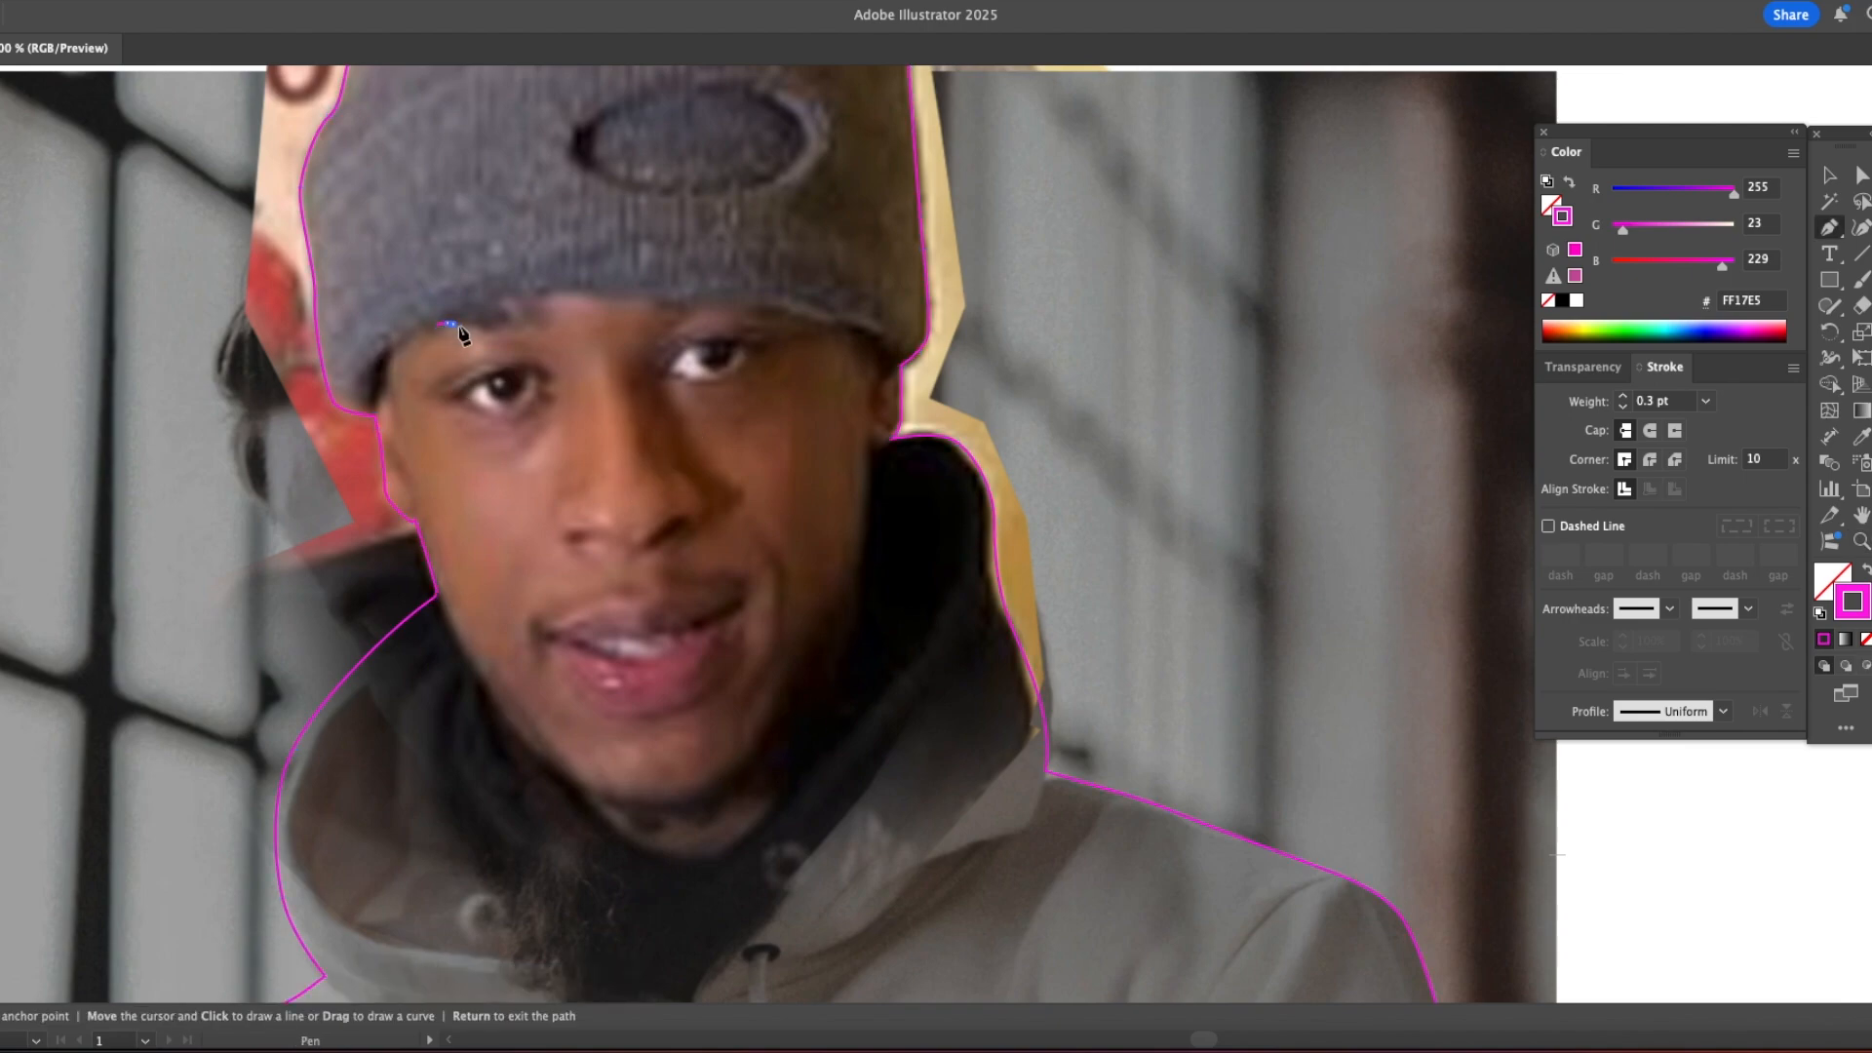
click(512, 330)
click(505, 312)
click(515, 327)
click(524, 328)
click(672, 310)
click(697, 310)
click(729, 303)
click(751, 304)
click(808, 312)
click(830, 322)
click(855, 333)
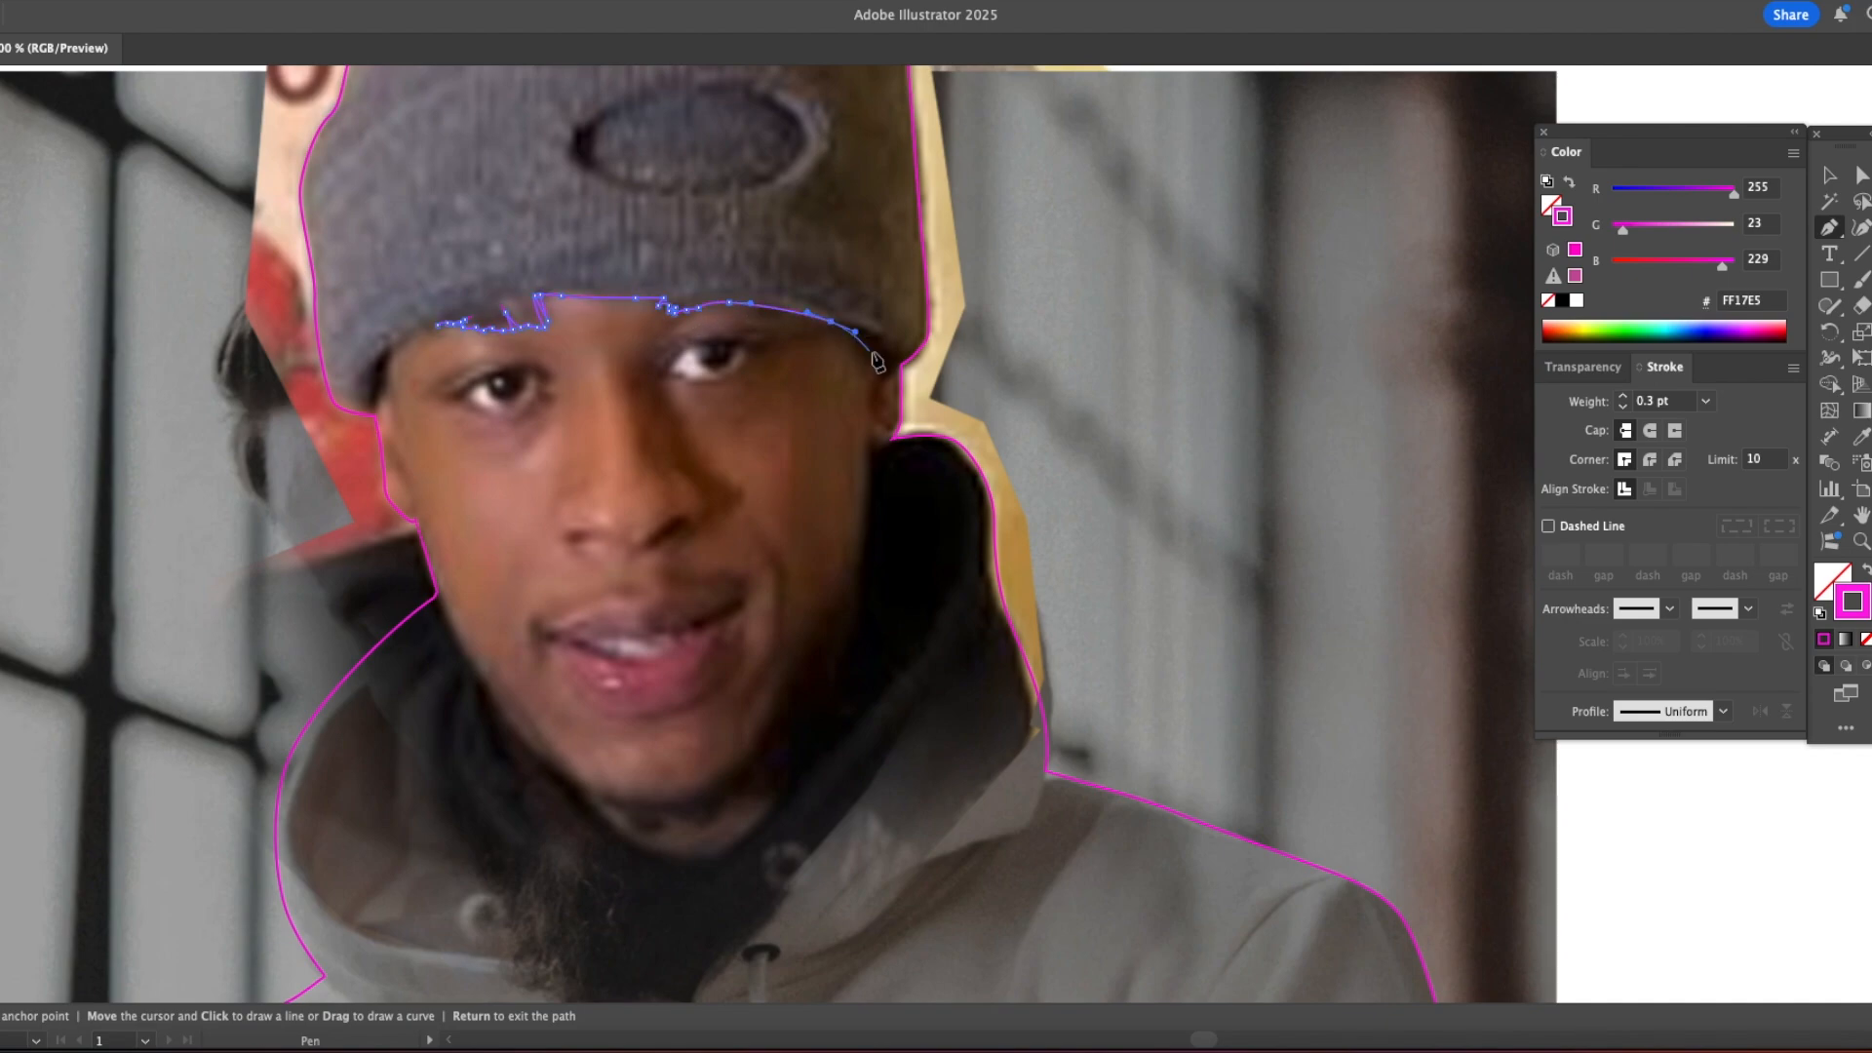
Step: Trace the small visible ear on the shaded side of the face as part of the face outline
click(894, 407)
click(890, 423)
click(881, 424)
click(883, 433)
click(879, 441)
click(870, 423)
Step: Trace the jawline from the shaded-side ear around the chin and up the opposite cheek to complete the face outline
drag(864, 523, 863, 547)
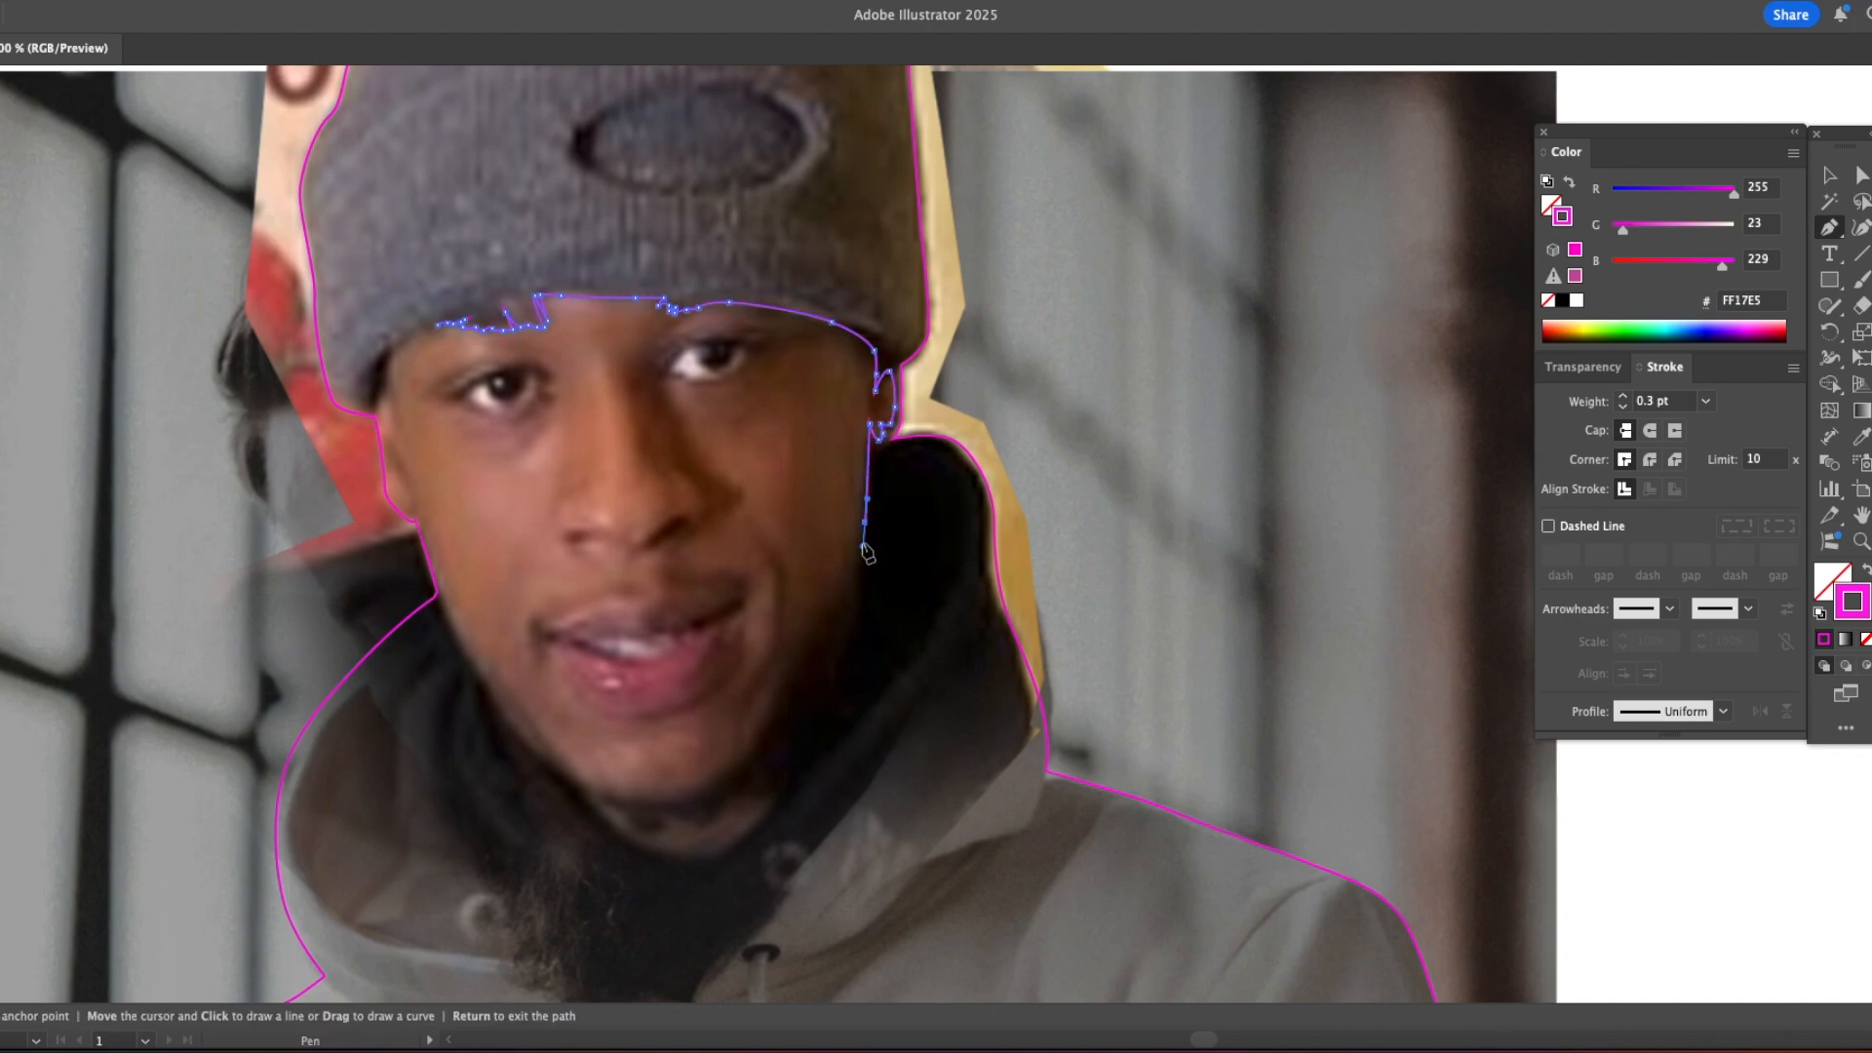
click(817, 671)
click(776, 738)
drag(709, 793, 673, 813)
drag(565, 772, 518, 736)
drag(454, 606, 420, 511)
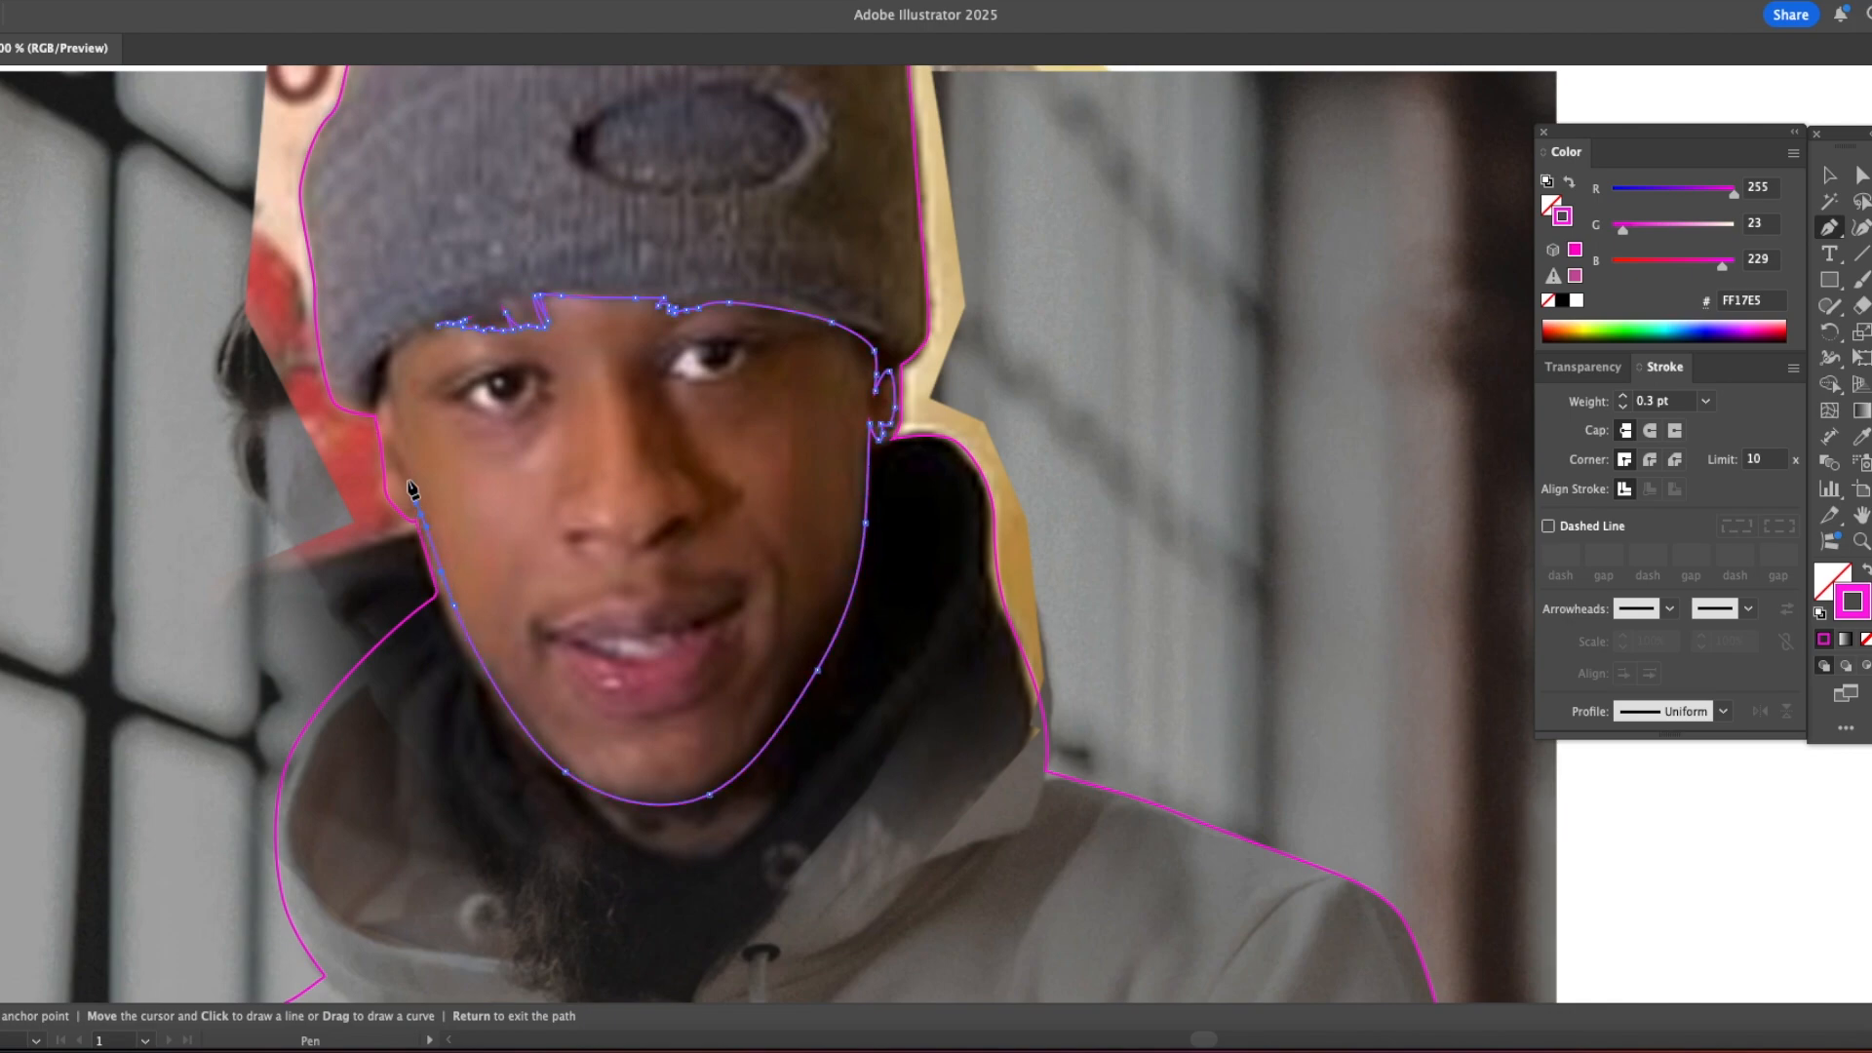
click(426, 335)
key(ctrl+y)
key(ctrl+y)
Step: Trace the upper eyelid crease and lash line of the eye on the lit side of the face
click(534, 359)
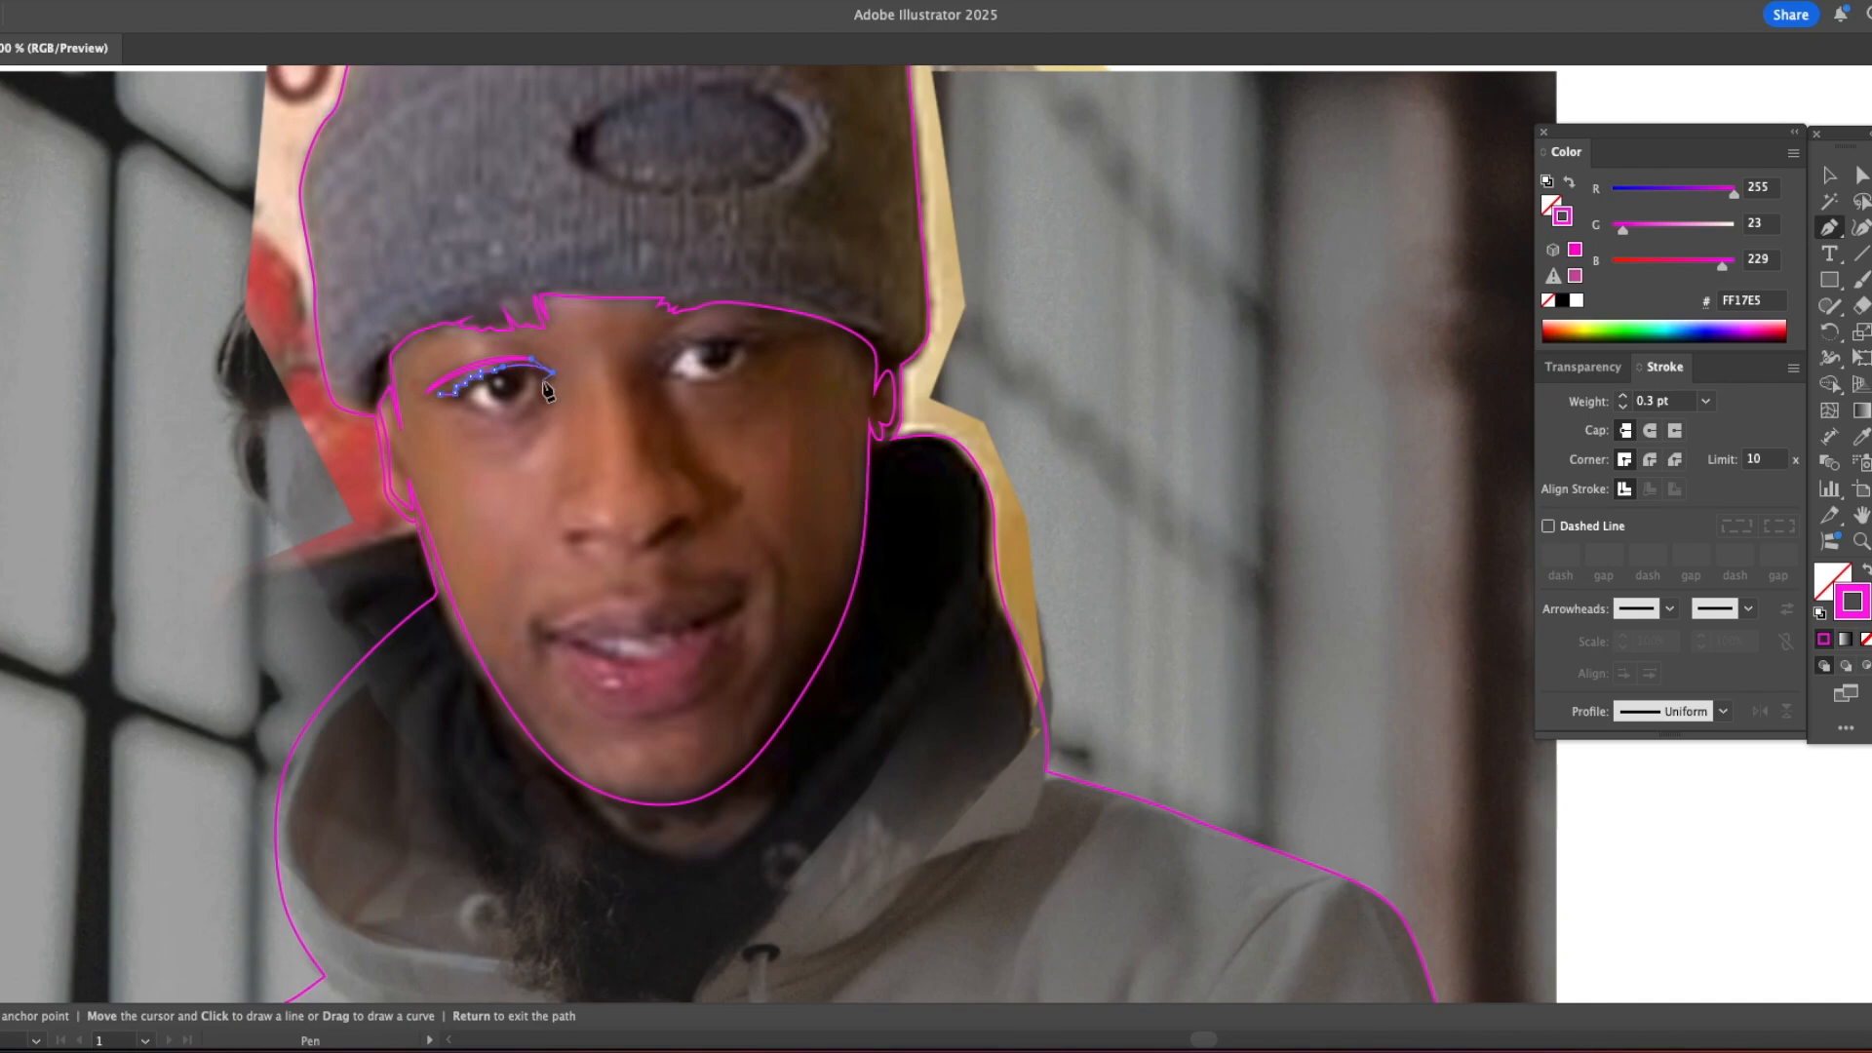
key(Return)
click(527, 372)
click(466, 395)
key(Return)
Step: Add the lower lid and inner-corner lines of the lit-side eye, checking the paths in Outline view
click(495, 413)
drag(459, 403, 483, 420)
key(super+y)
super+click(581, 457)
key(super+y)
click(539, 389)
click(488, 419)
key(super+y)
super+click(547, 499)
key(super+y)
Step: Trace the underside of the nose, the nostril and the curved wings on both sides
click(629, 548)
click(576, 545)
click(645, 546)
drag(661, 528, 672, 520)
click(688, 476)
drag(675, 473, 572, 489)
key(super+z)
click(563, 498)
key(super+y)
Step: Trace the upper eyelid crease and lash line of the eye on the shaded side of the face
drag(748, 508, 698, 598)
alt+super+click(655, 574)
alt+super+click(655, 573)
alt+super+click(655, 573)
drag(1291, 507, 786, 435)
alt+super+click(786, 435)
alt+super+click(785, 435)
super+click(791, 441)
super+click(829, 478)
super+click(881, 526)
super+click(890, 526)
super+click(895, 527)
drag(685, 547, 389, 523)
key(super+y)
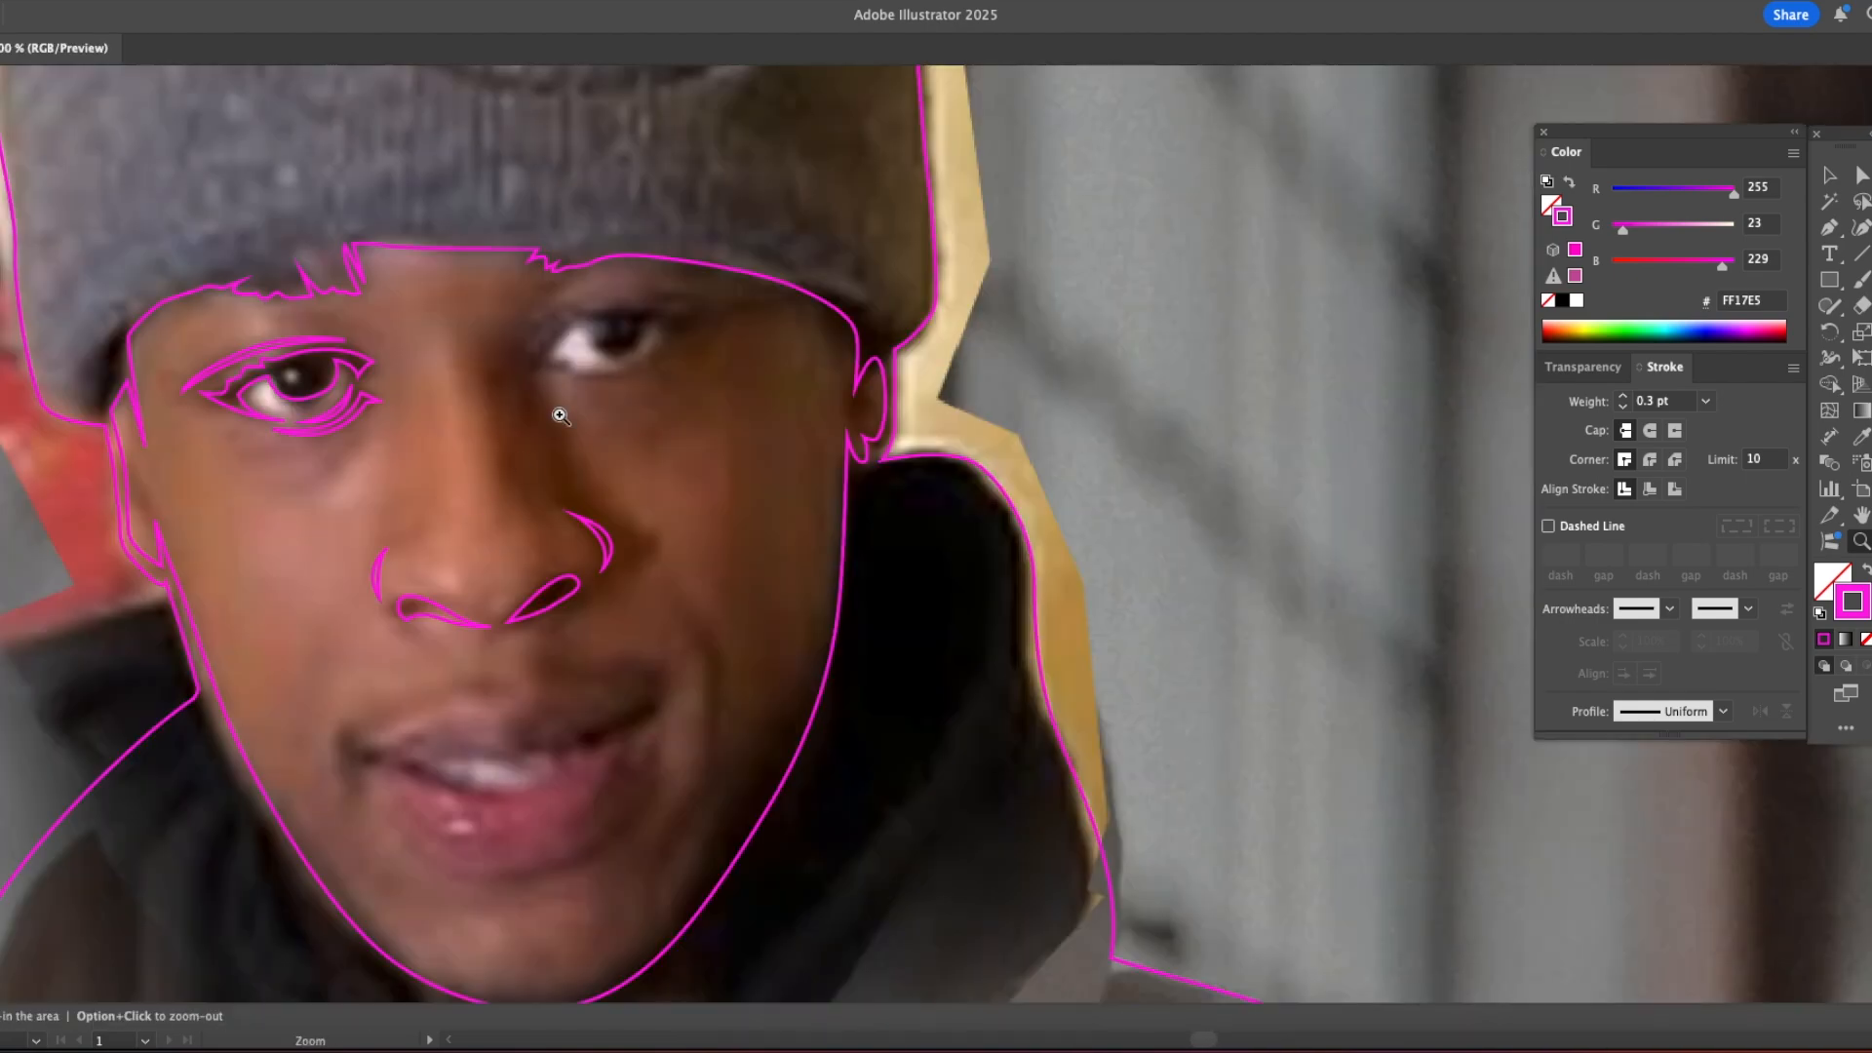
alt+super+click(583, 564)
mouse_move(702, 467)
mouse_down()
mouse_move(716, 443)
mouse_move(733, 460)
mouse_up()
click(788, 431)
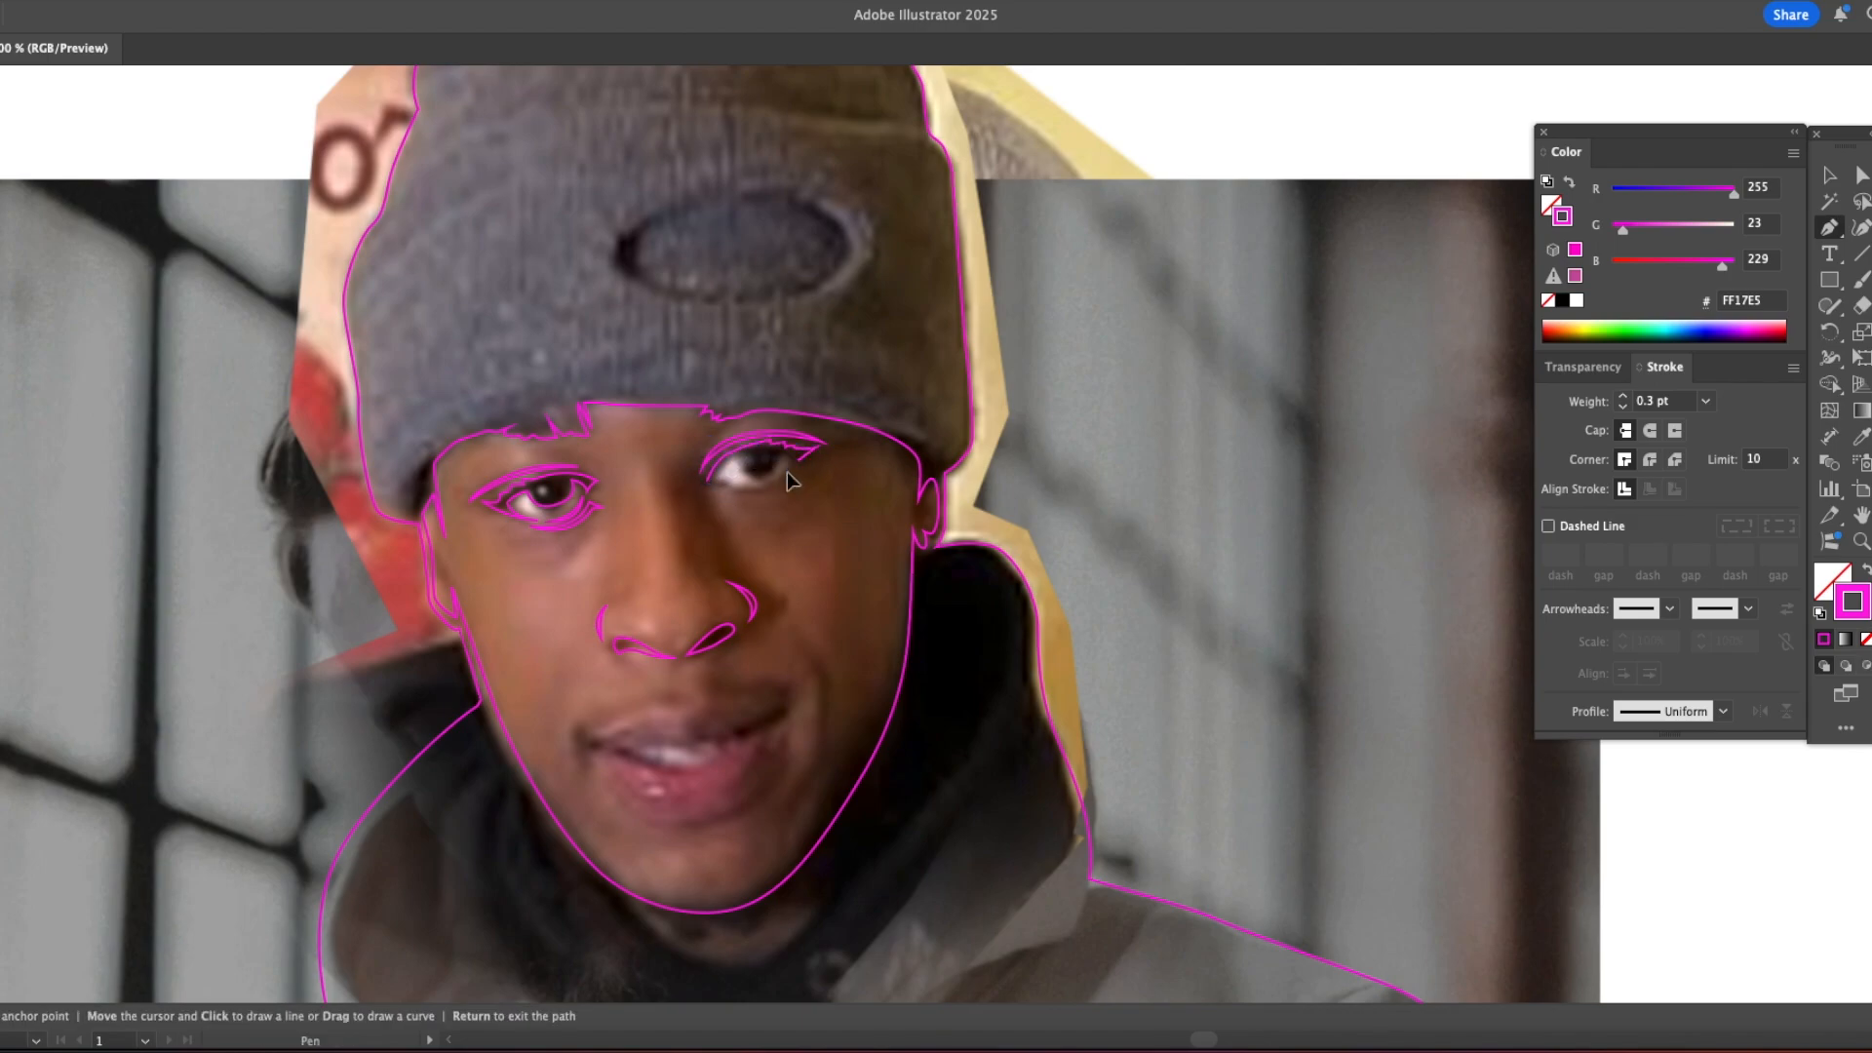
Step: Add the inner-corner and lower detail lines to the shaded-side eye
mouse_move(716, 474)
mouse_down()
mouse_move(709, 490)
mouse_move(743, 488)
mouse_up()
click(716, 474)
click(732, 483)
key(super+y)
key(super+y)
Step: Trace the upper lip's contour from the mouth corner across its peak
scroll(741, 575, down, 5)
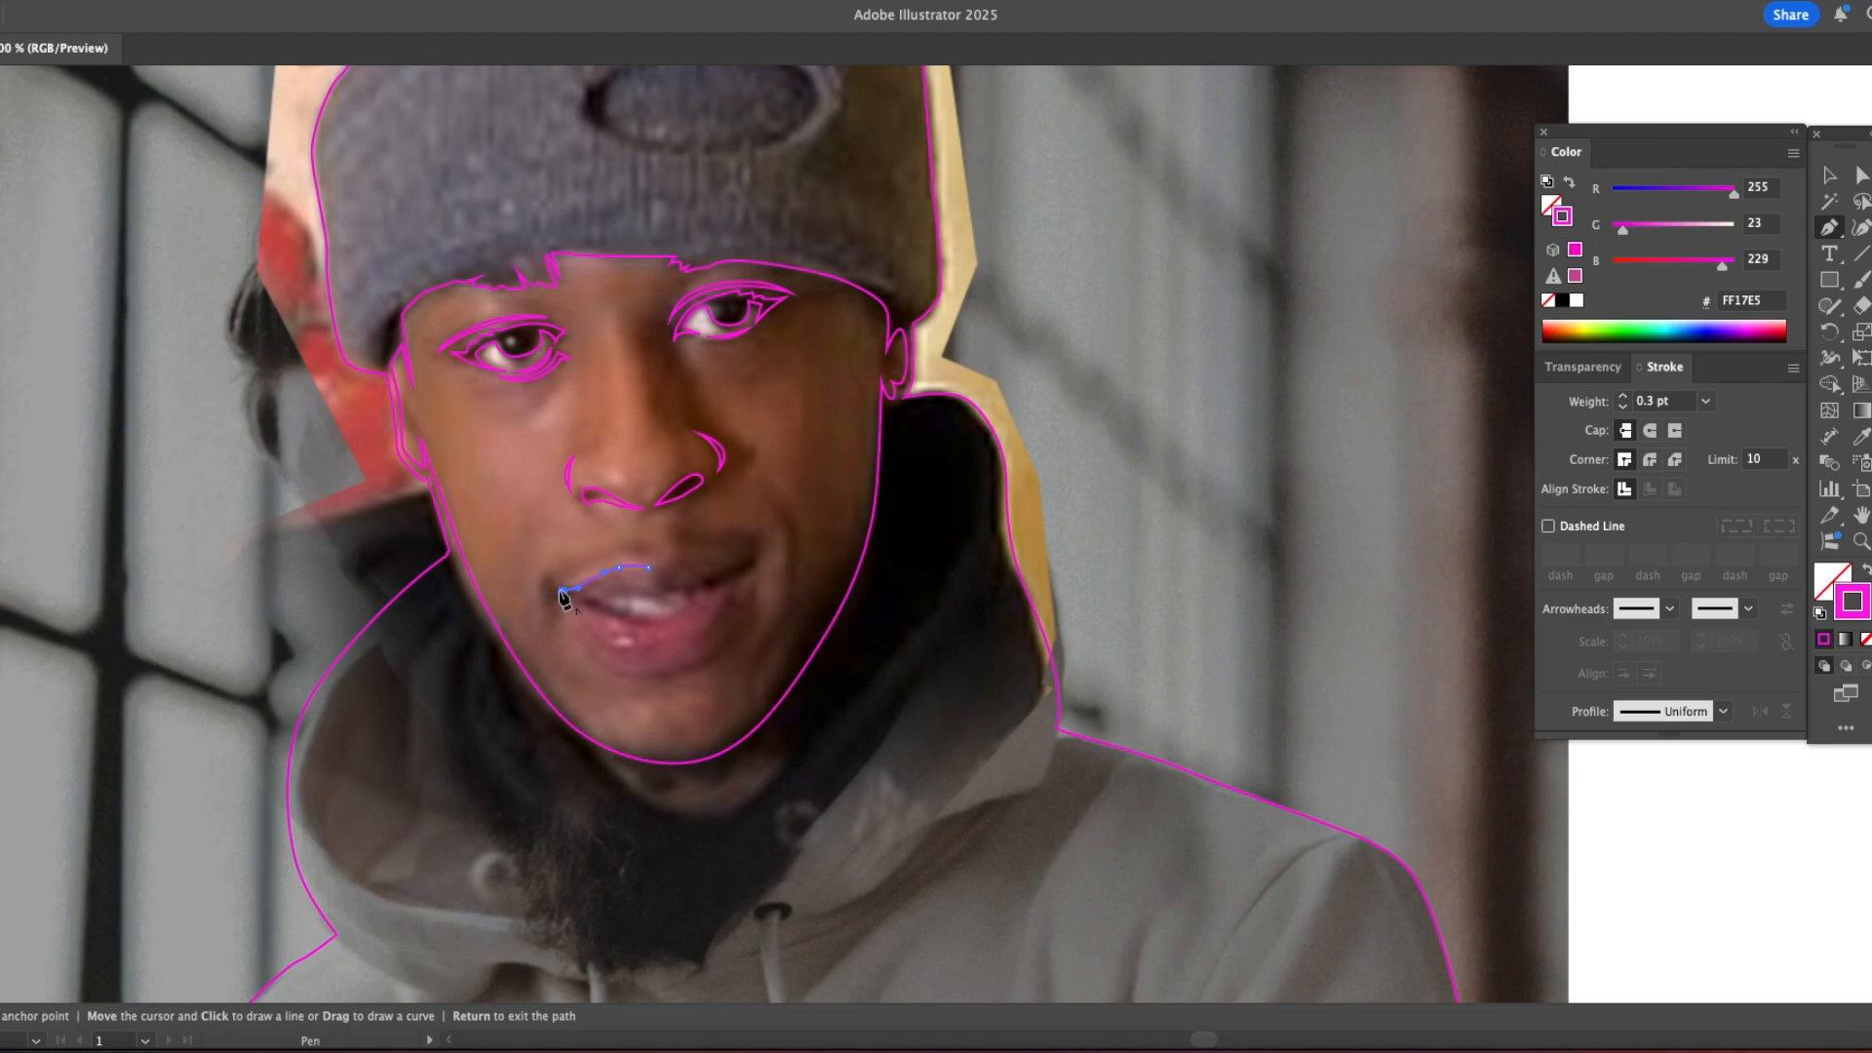
drag(562, 596, 588, 585)
click(648, 568)
click(660, 564)
key(Return)
Step: Trace the line where the lips part and the lower edge of the teeth
click(579, 599)
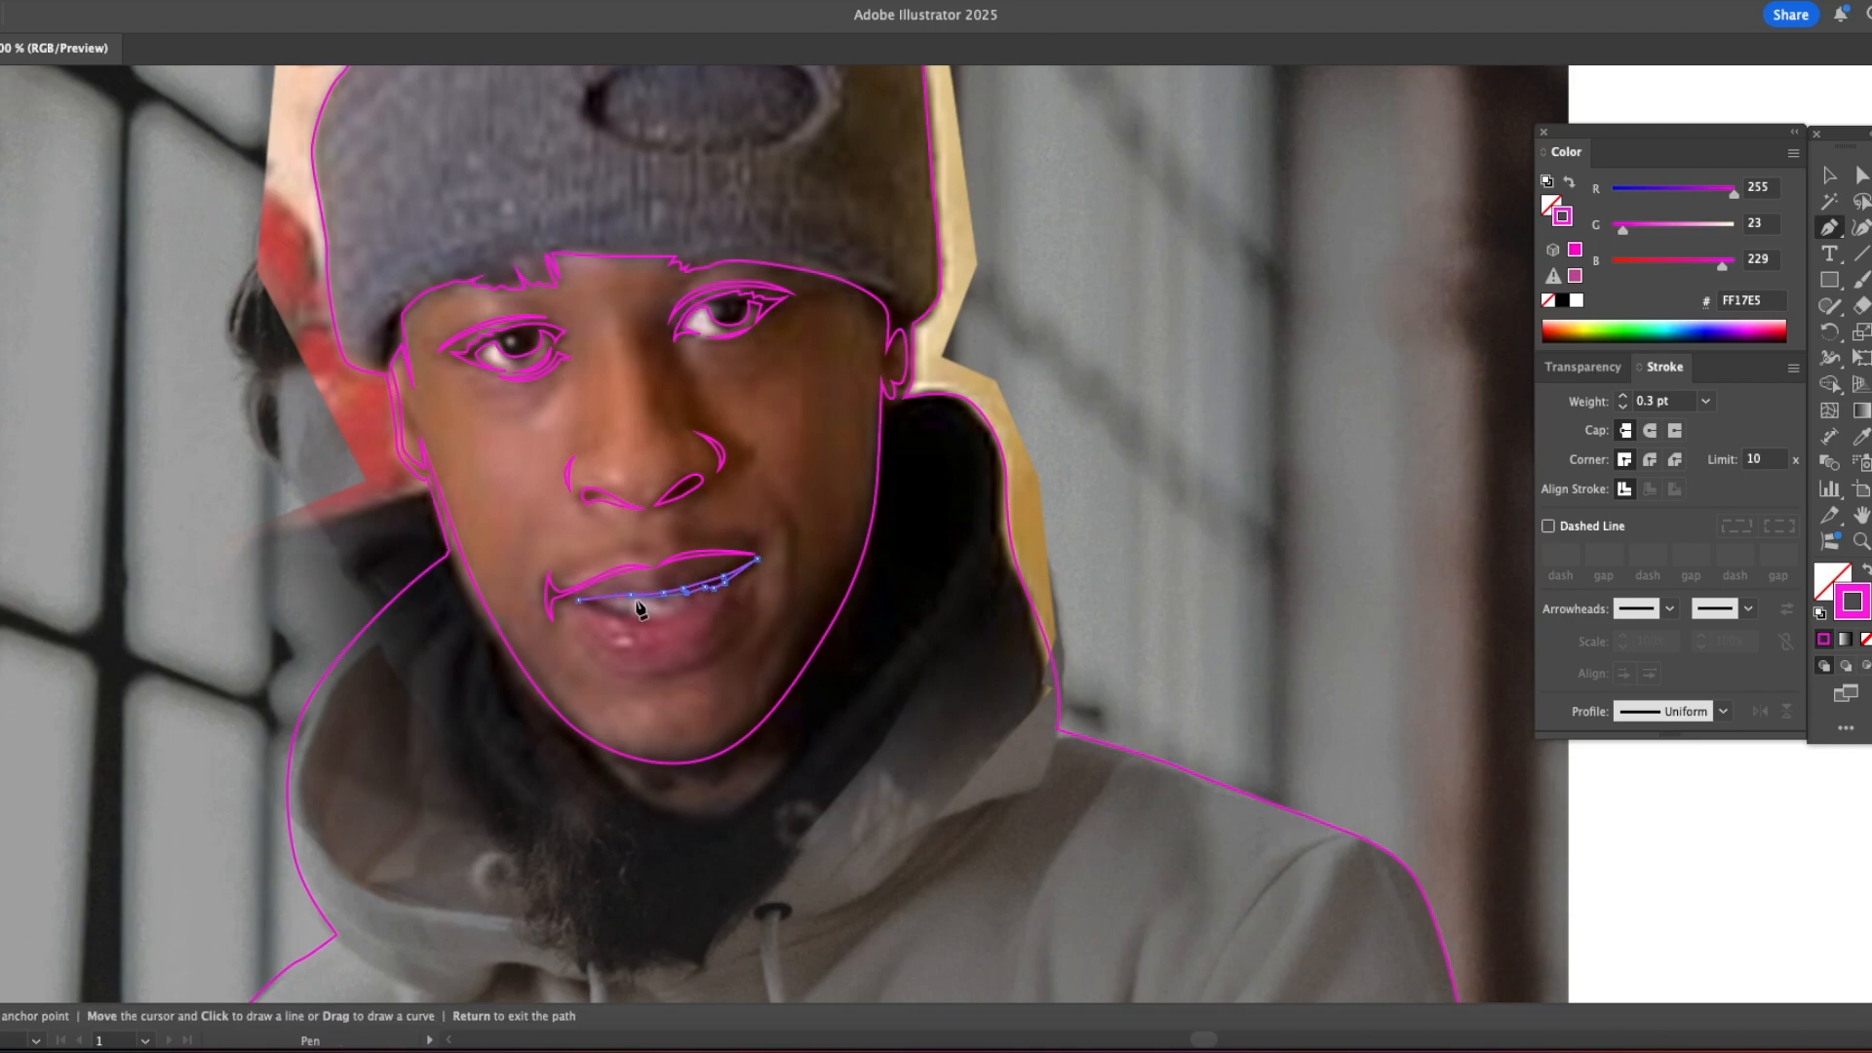
click(665, 620)
drag(622, 617, 601, 611)
click(553, 602)
super+click(620, 673)
key(super+y)
Step: Trace the lower lip's curved contour and a second shadow line beneath it
key(z)
alt+click(626, 675)
alt+click(692, 634)
click(1035, 479)
click(1035, 479)
drag(993, 506, 705, 556)
key(super+y)
key(p)
click(558, 581)
drag(602, 620, 755, 542)
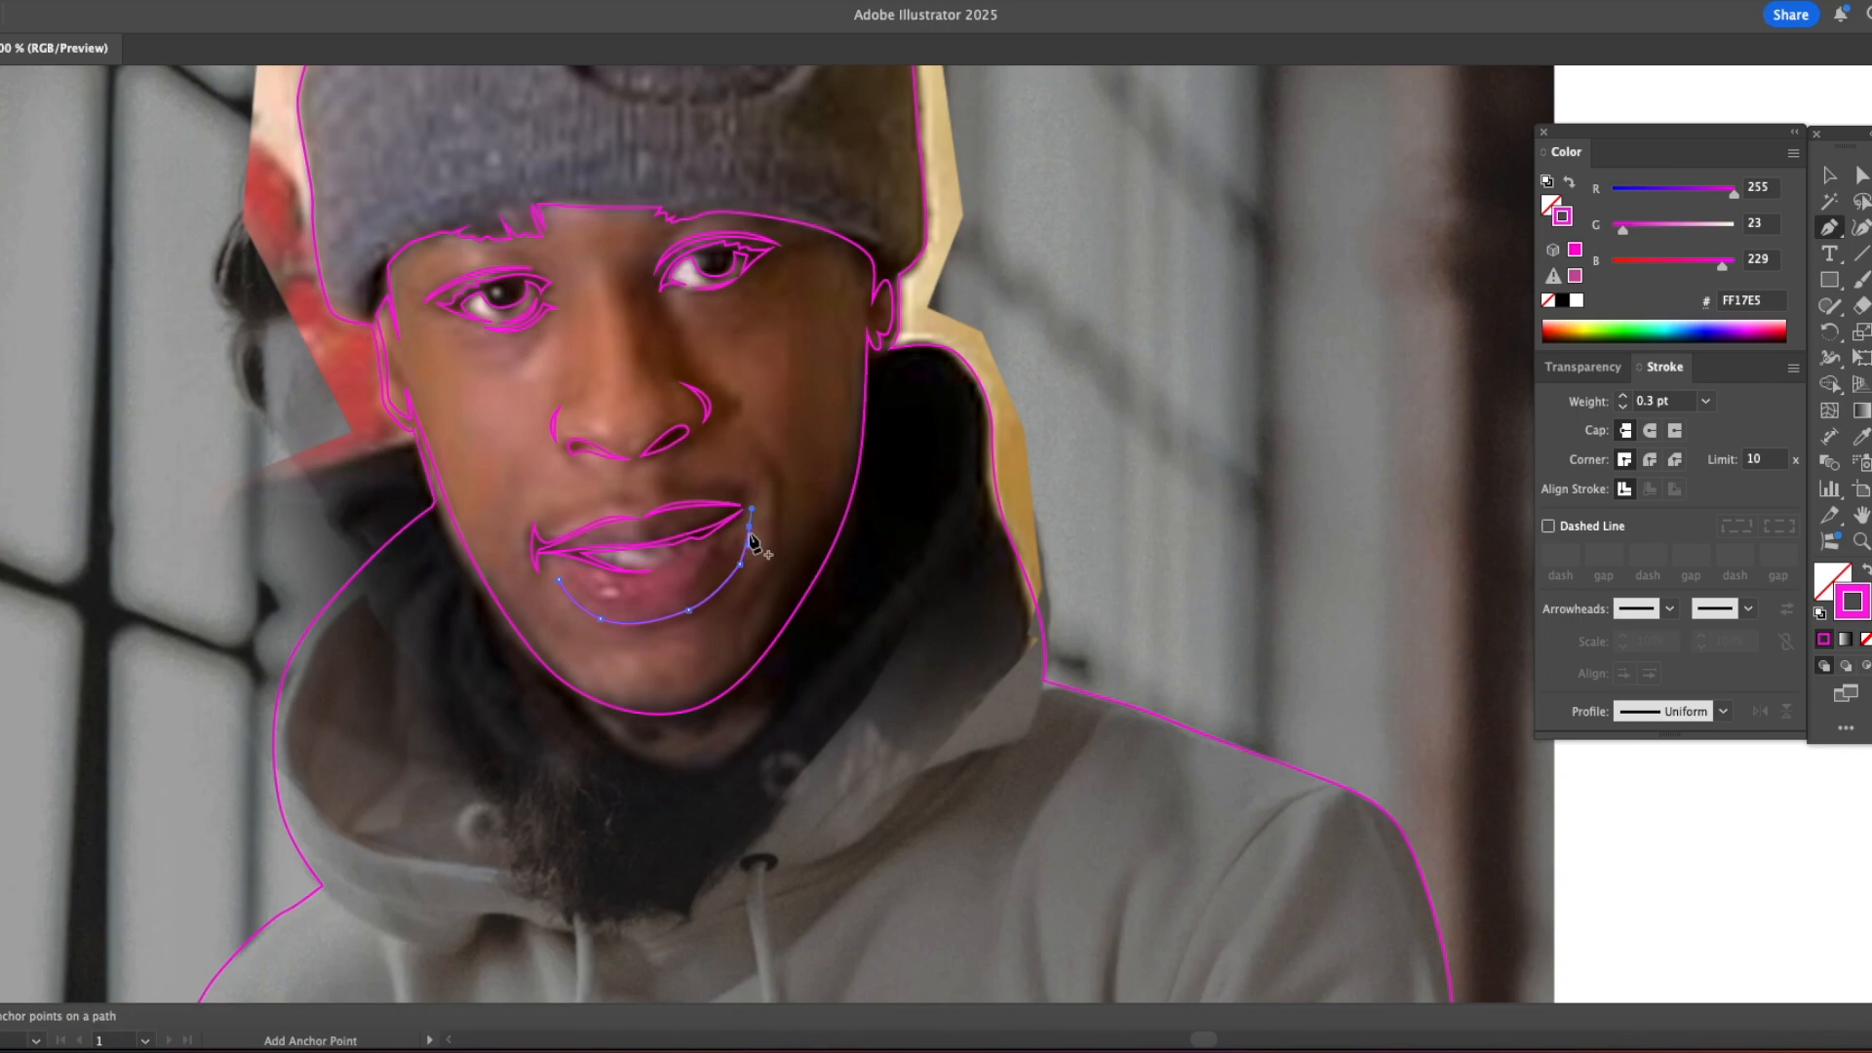
drag(626, 631, 548, 536)
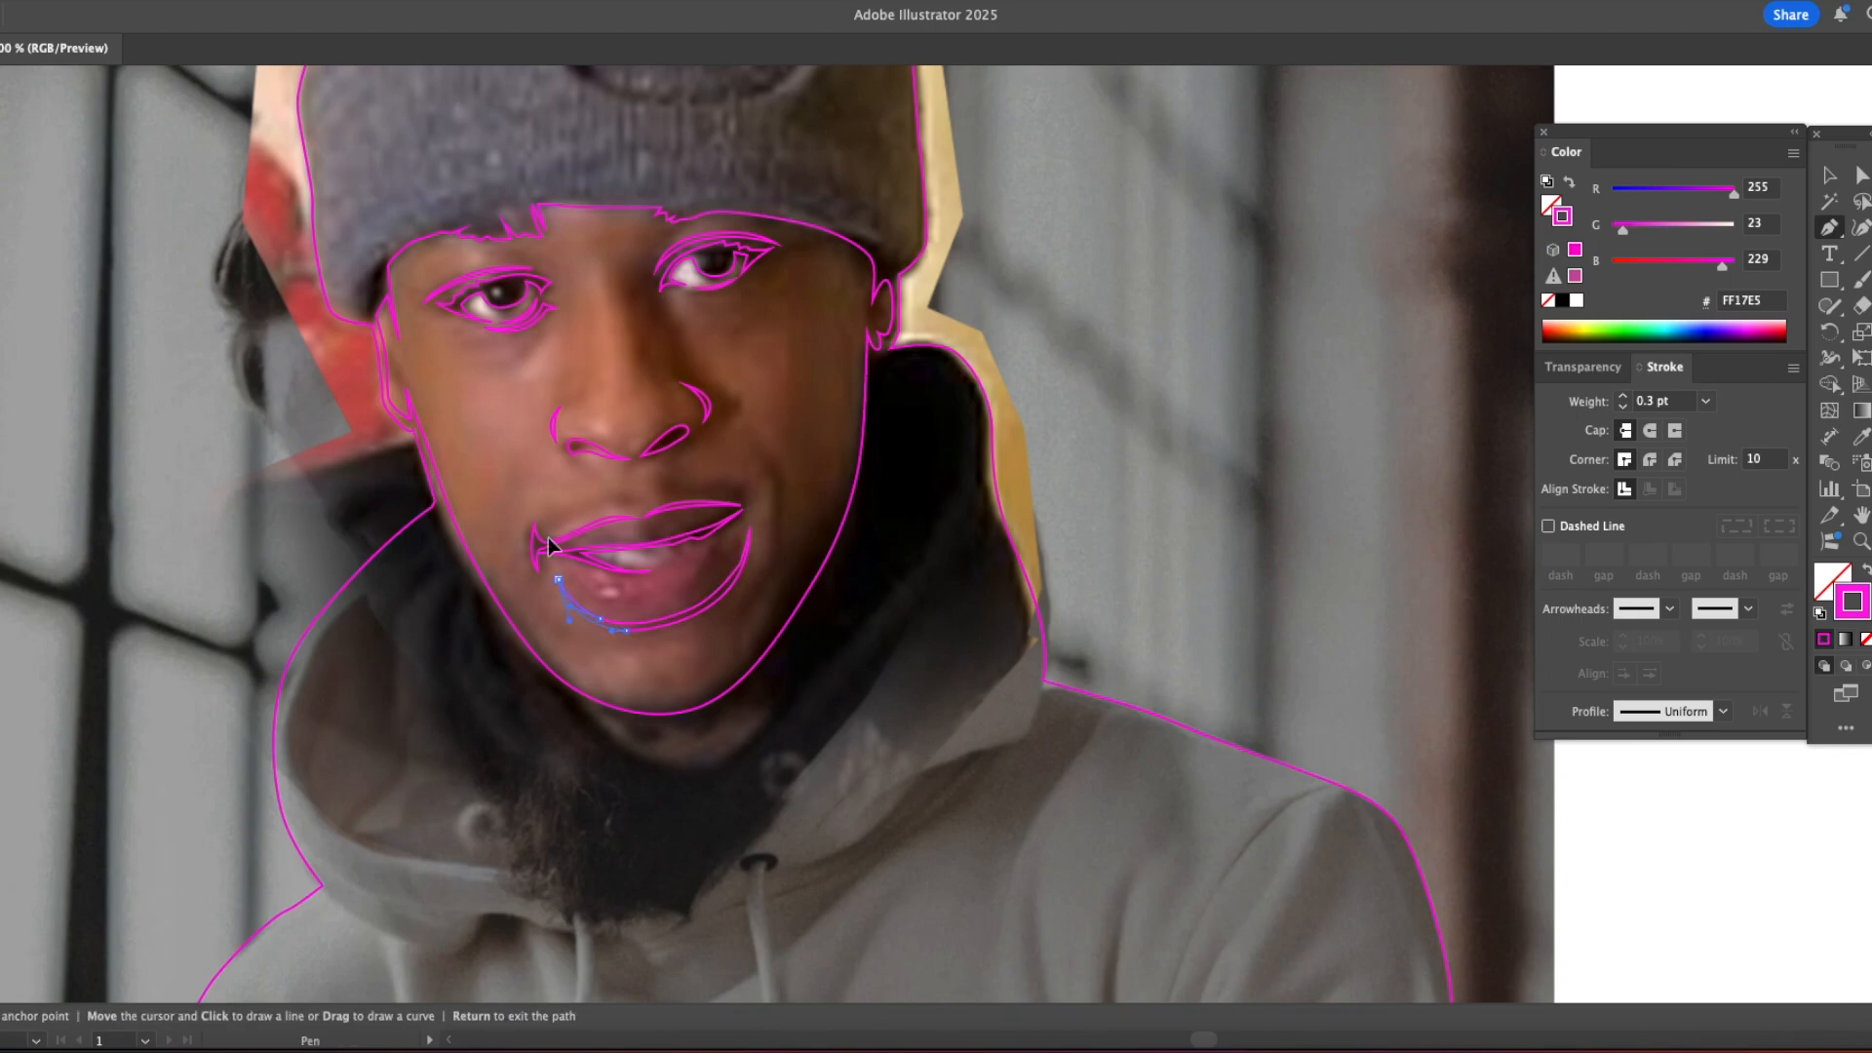
Step: Trace the shadow shapes along the top edge of the upper lip on both sides of the philtrum
click(542, 527)
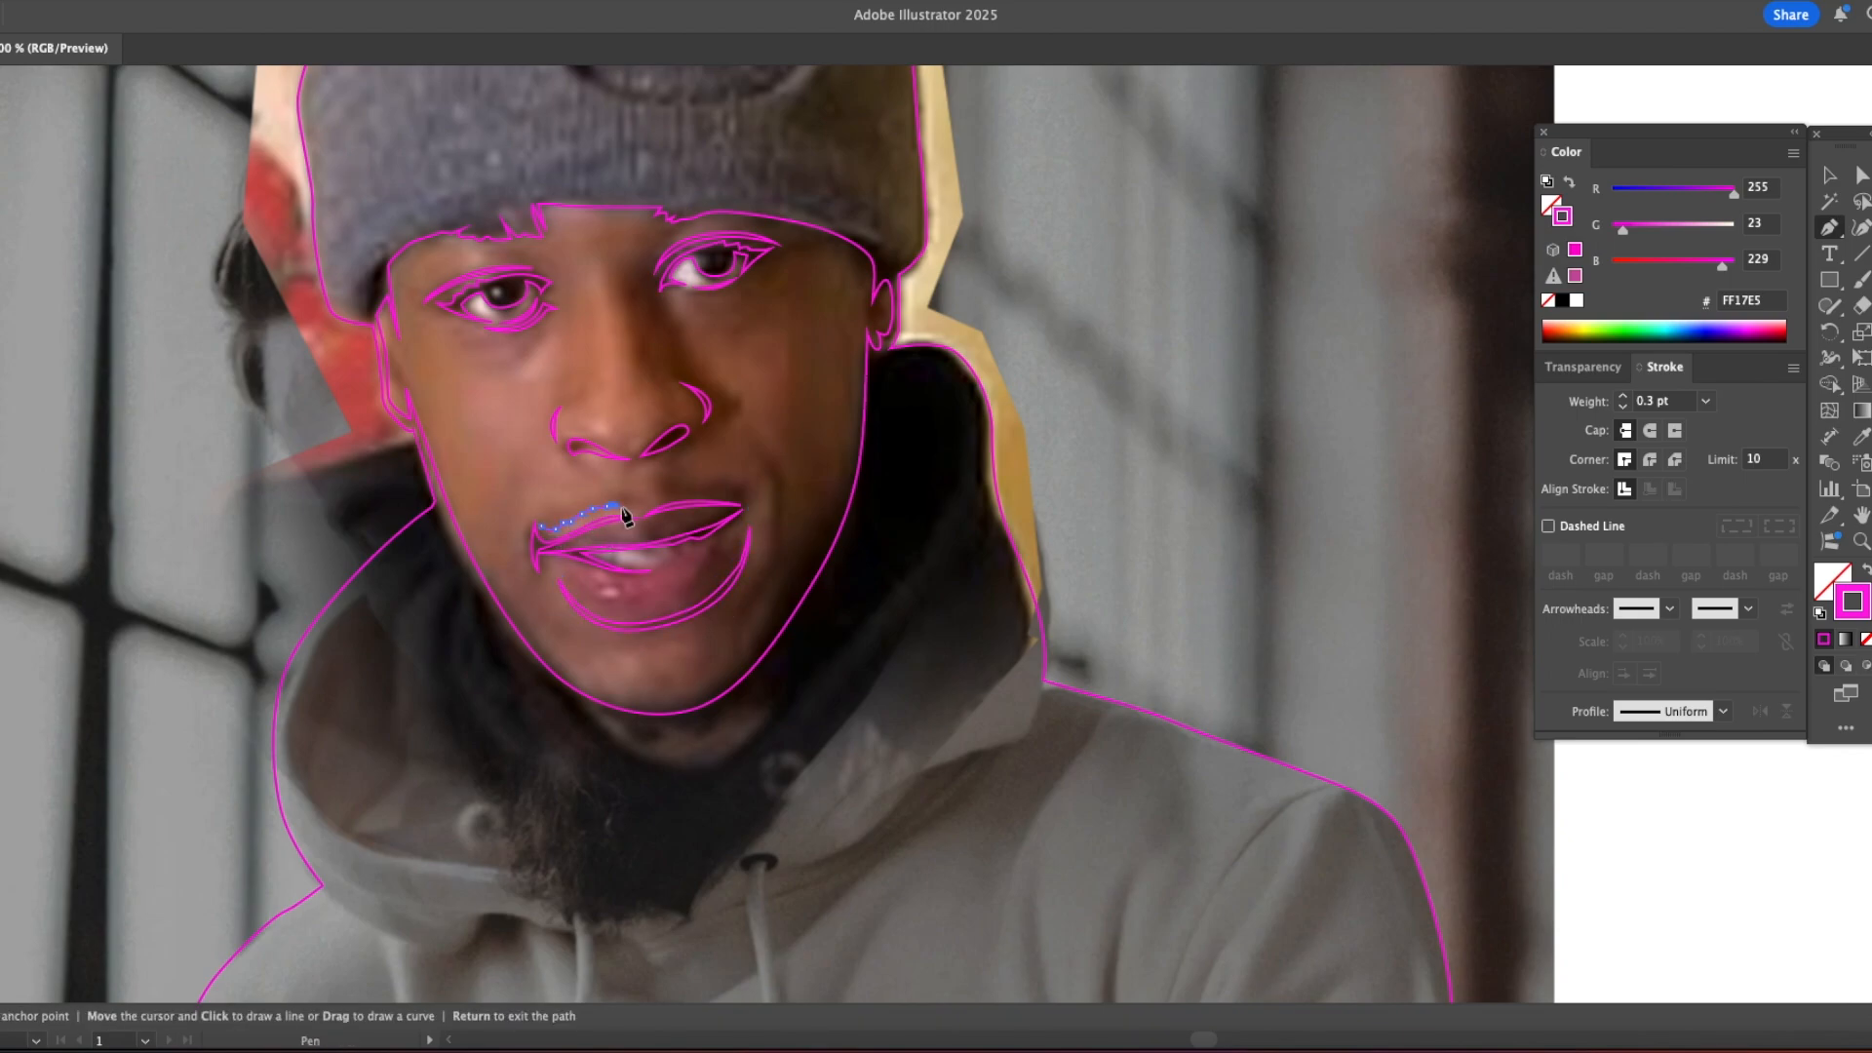
click(542, 527)
click(652, 499)
drag(669, 493, 674, 494)
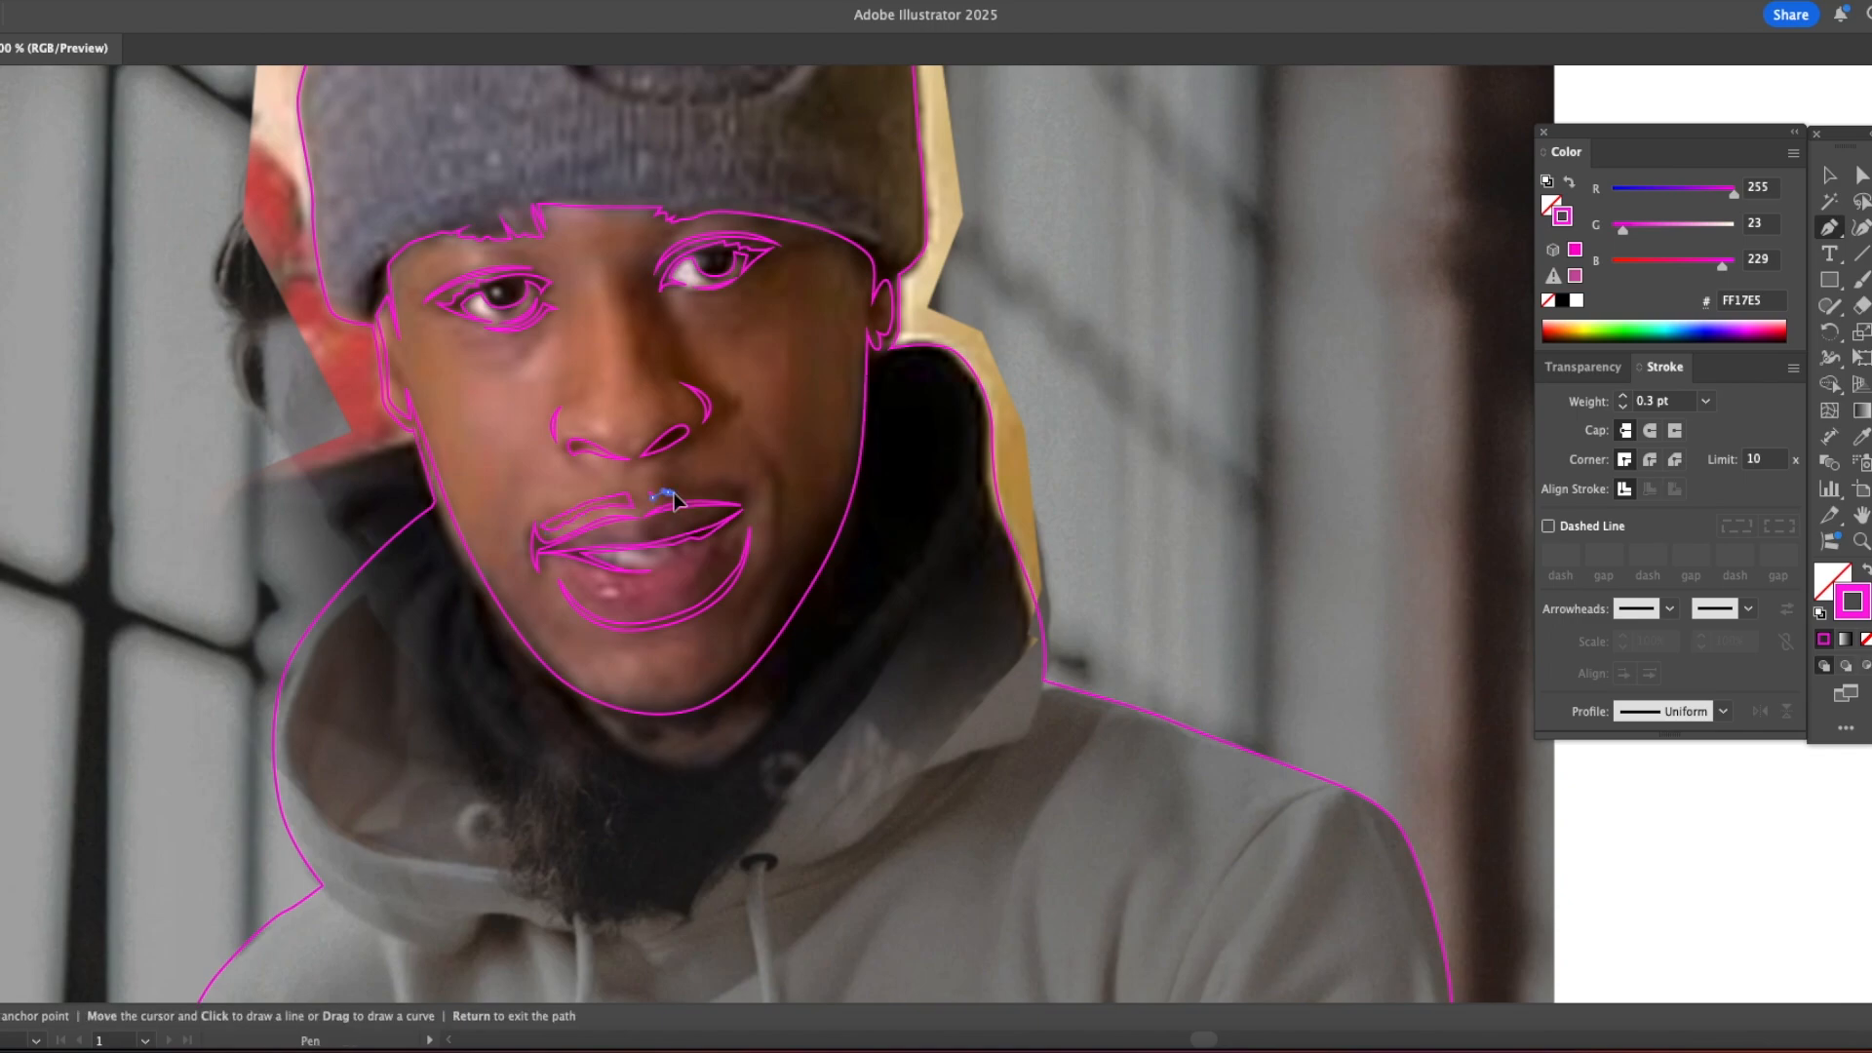
click(727, 493)
click(743, 495)
Step: Examine the traced facial linework in Outline view at several zoom levels
key(super+y)
key(z)
key(super+minus)
key(super+minus)
key(super+minus)
key(super+minus)
key(super+equal)
key(super+equal)
key(super+equal)
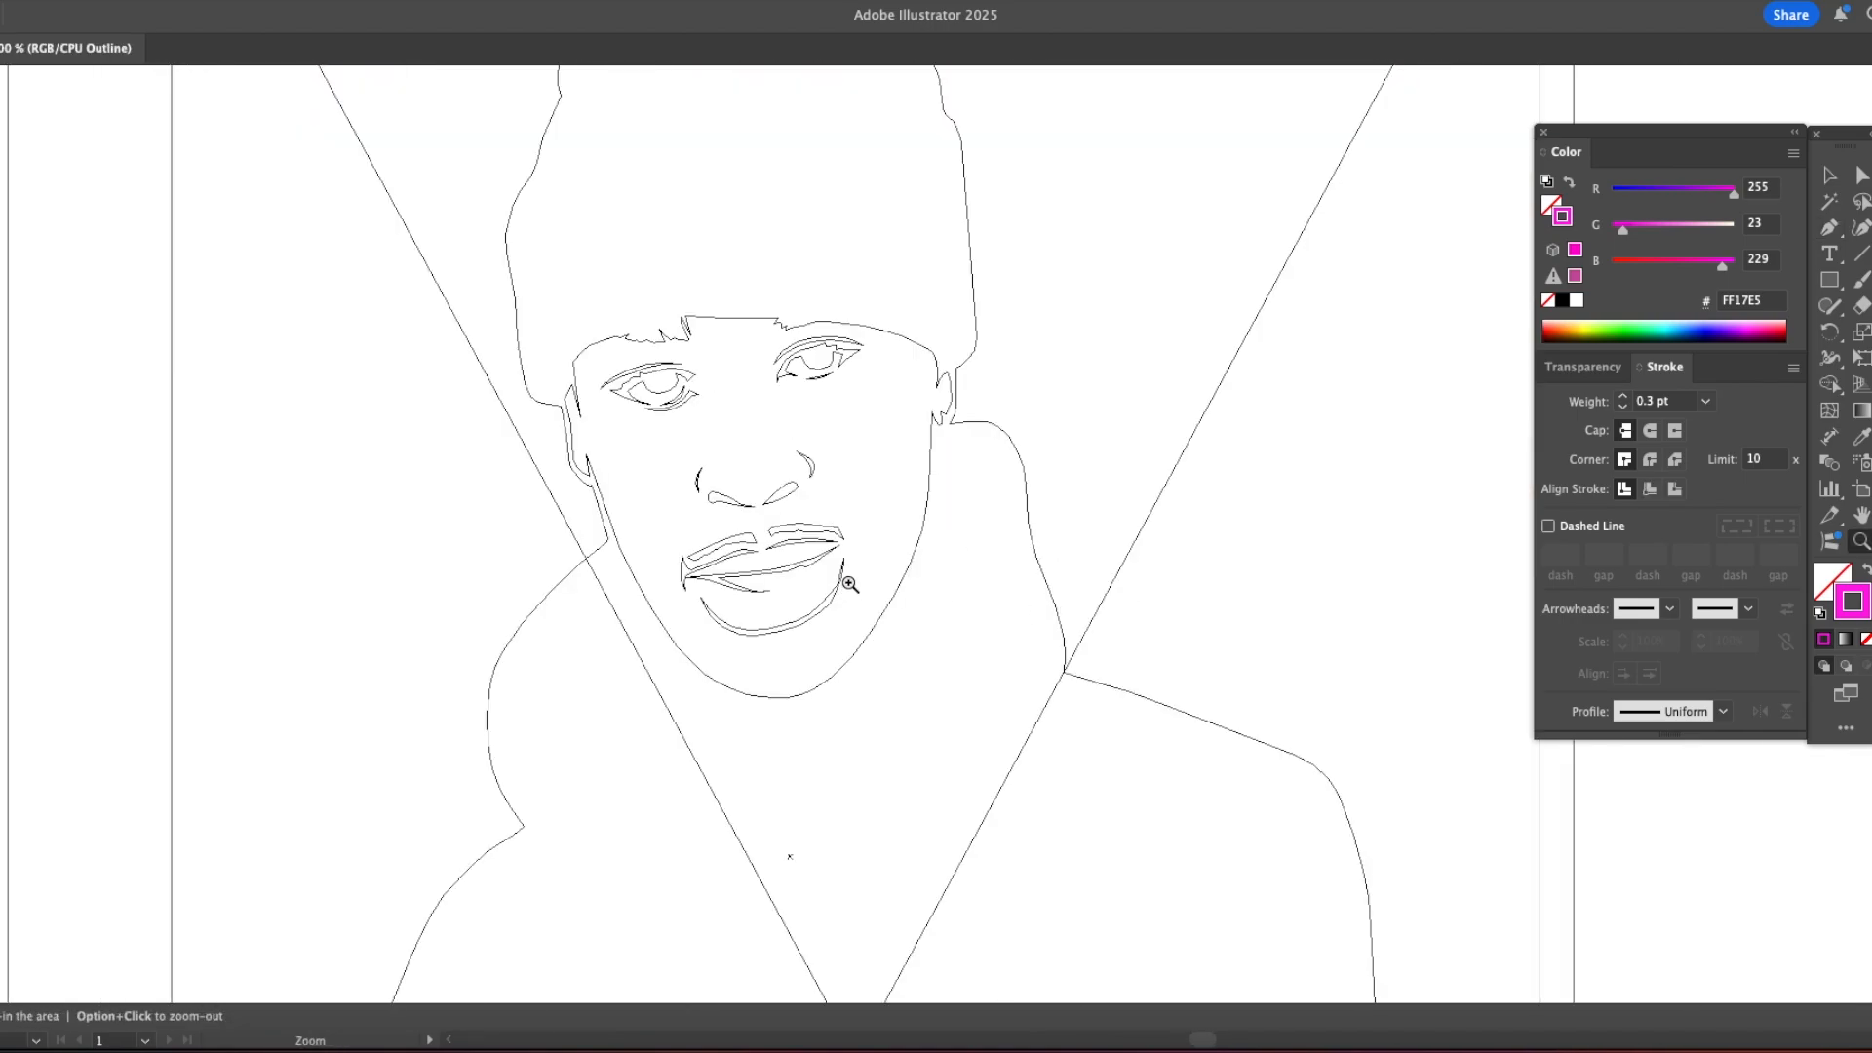
key(super+y)
Step: Trace the lower lid curve beneath the shaded-side eye and begin a shadow line beside the nose bridge
key(p)
key(super+equal)
scroll(780, 429, up, 4)
click(726, 456)
drag(726, 456, 649, 440)
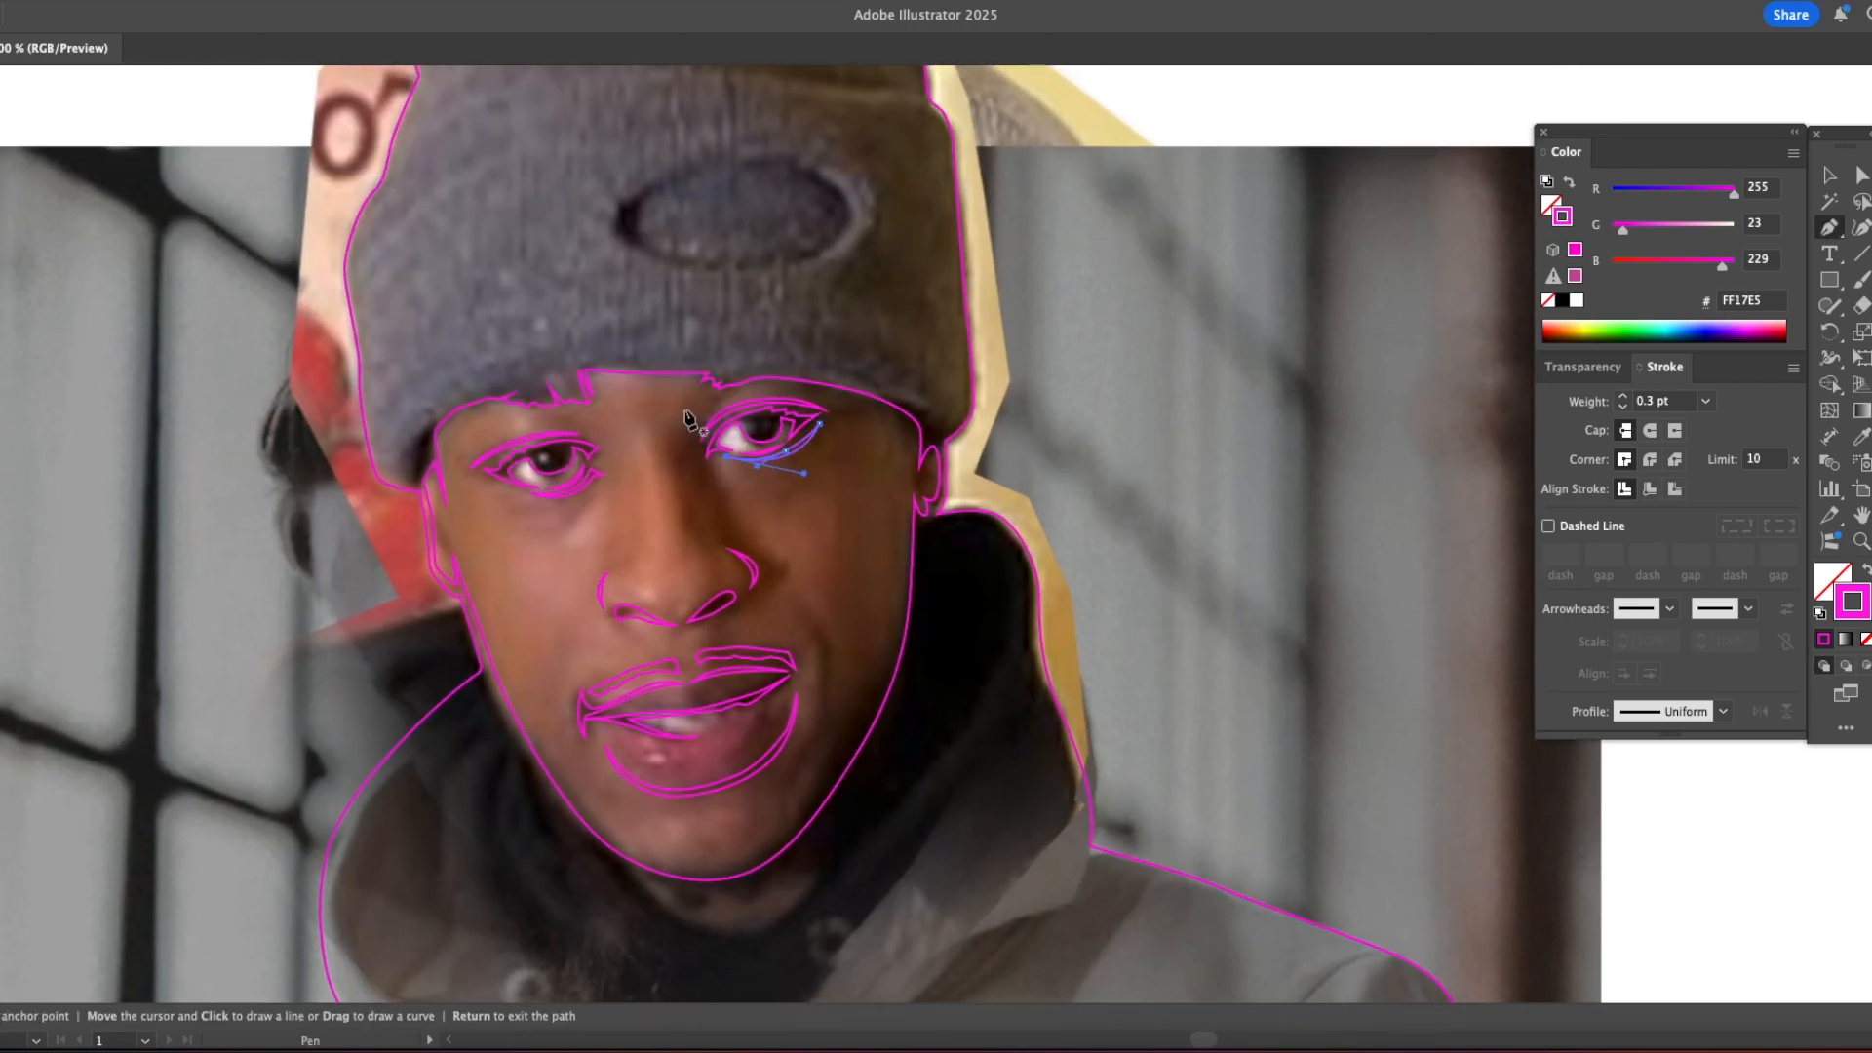
Step: Trace the inner shadow of the nose from the brow along the bridge and around the shaded-side nostril
click(702, 396)
drag(667, 469, 694, 509)
click(683, 623)
click(752, 586)
click(745, 555)
click(717, 540)
click(721, 608)
click(757, 570)
Step: Trace a closed shadow shape from the brow down the side of the nose to the upper lip and back
click(730, 378)
click(717, 393)
drag(730, 543, 745, 553)
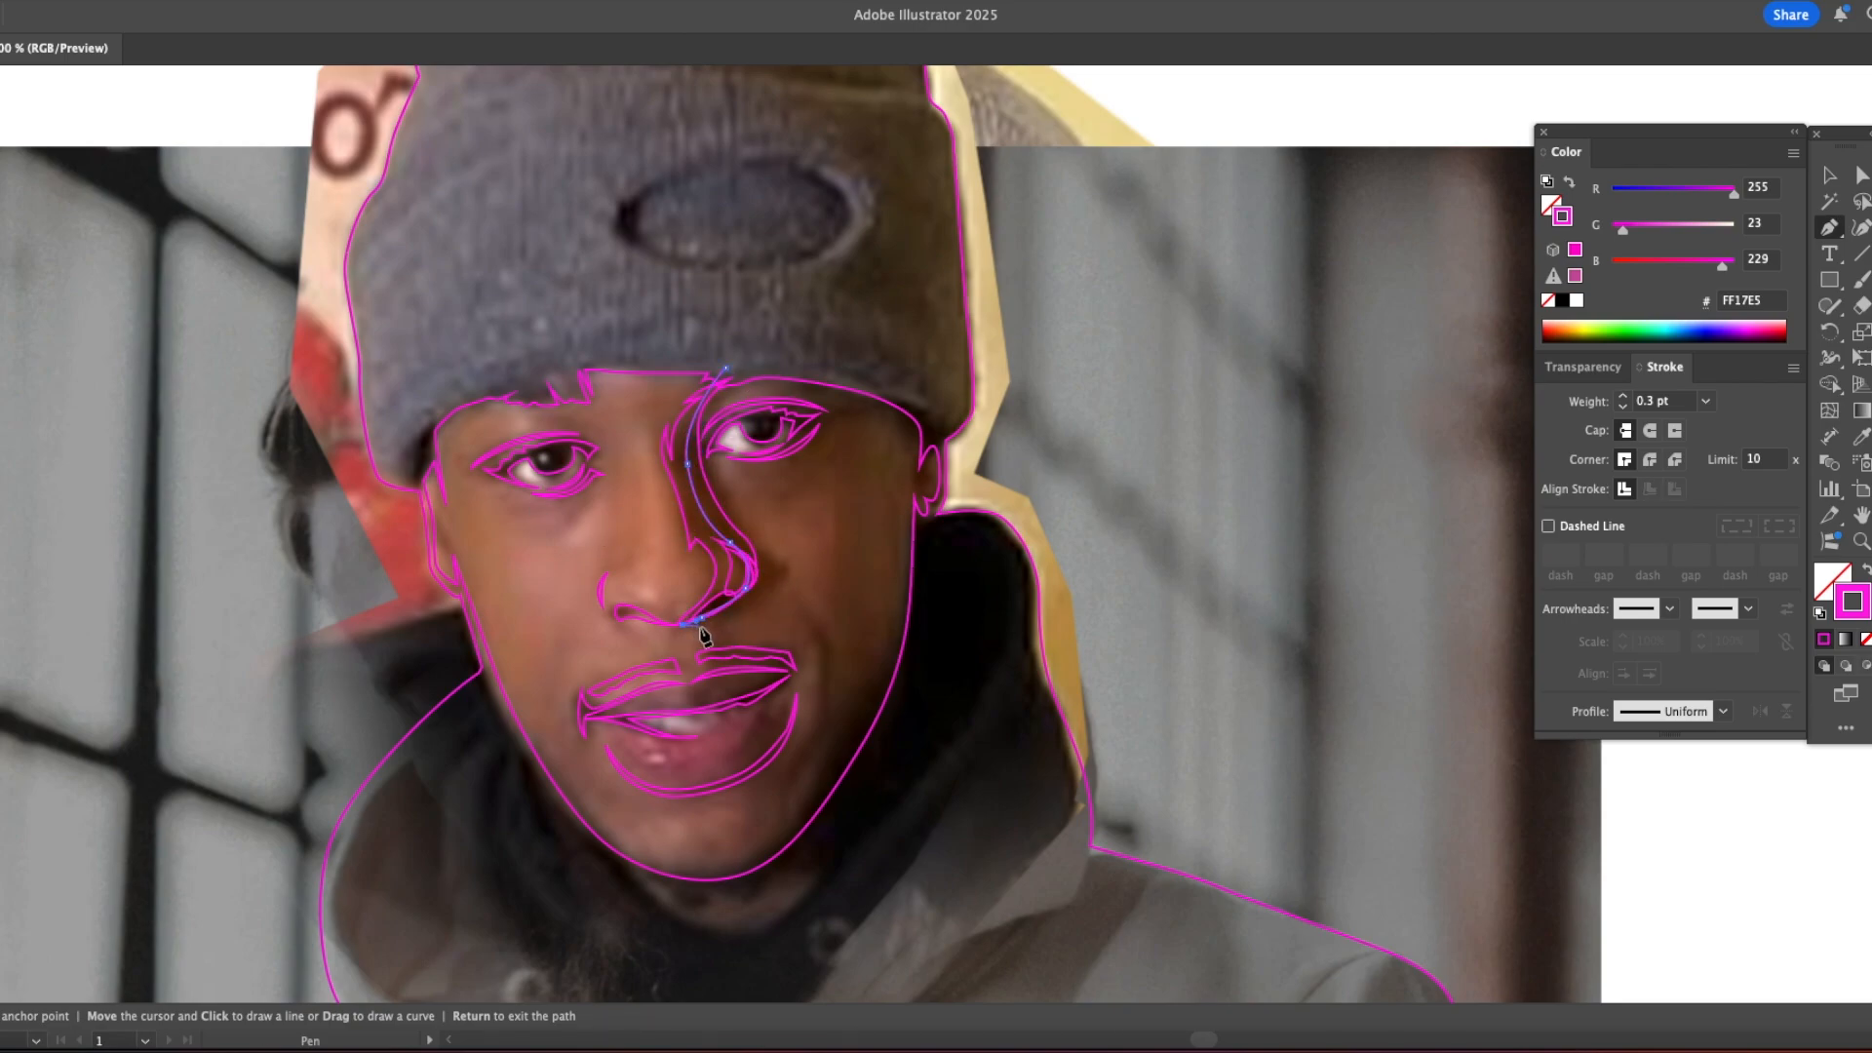
click(735, 669)
click(772, 670)
click(788, 671)
click(791, 659)
click(747, 651)
click(781, 645)
click(740, 644)
click(724, 632)
click(726, 373)
Step: Trace the smile fold on the shaded cheek and the small shadow at the opposite mouth corner
click(795, 604)
drag(820, 721, 828, 632)
click(795, 603)
click(580, 676)
mouse_move(576, 717)
mouse_down()
mouse_move(579, 737)
mouse_move(574, 693)
mouse_up()
click(595, 762)
click(580, 676)
Step: Trace a small closed highlight on the lower lip and a closed shadow line along the upper lip
click(642, 757)
drag(666, 752, 655, 764)
click(642, 757)
click(693, 683)
drag(735, 670, 748, 670)
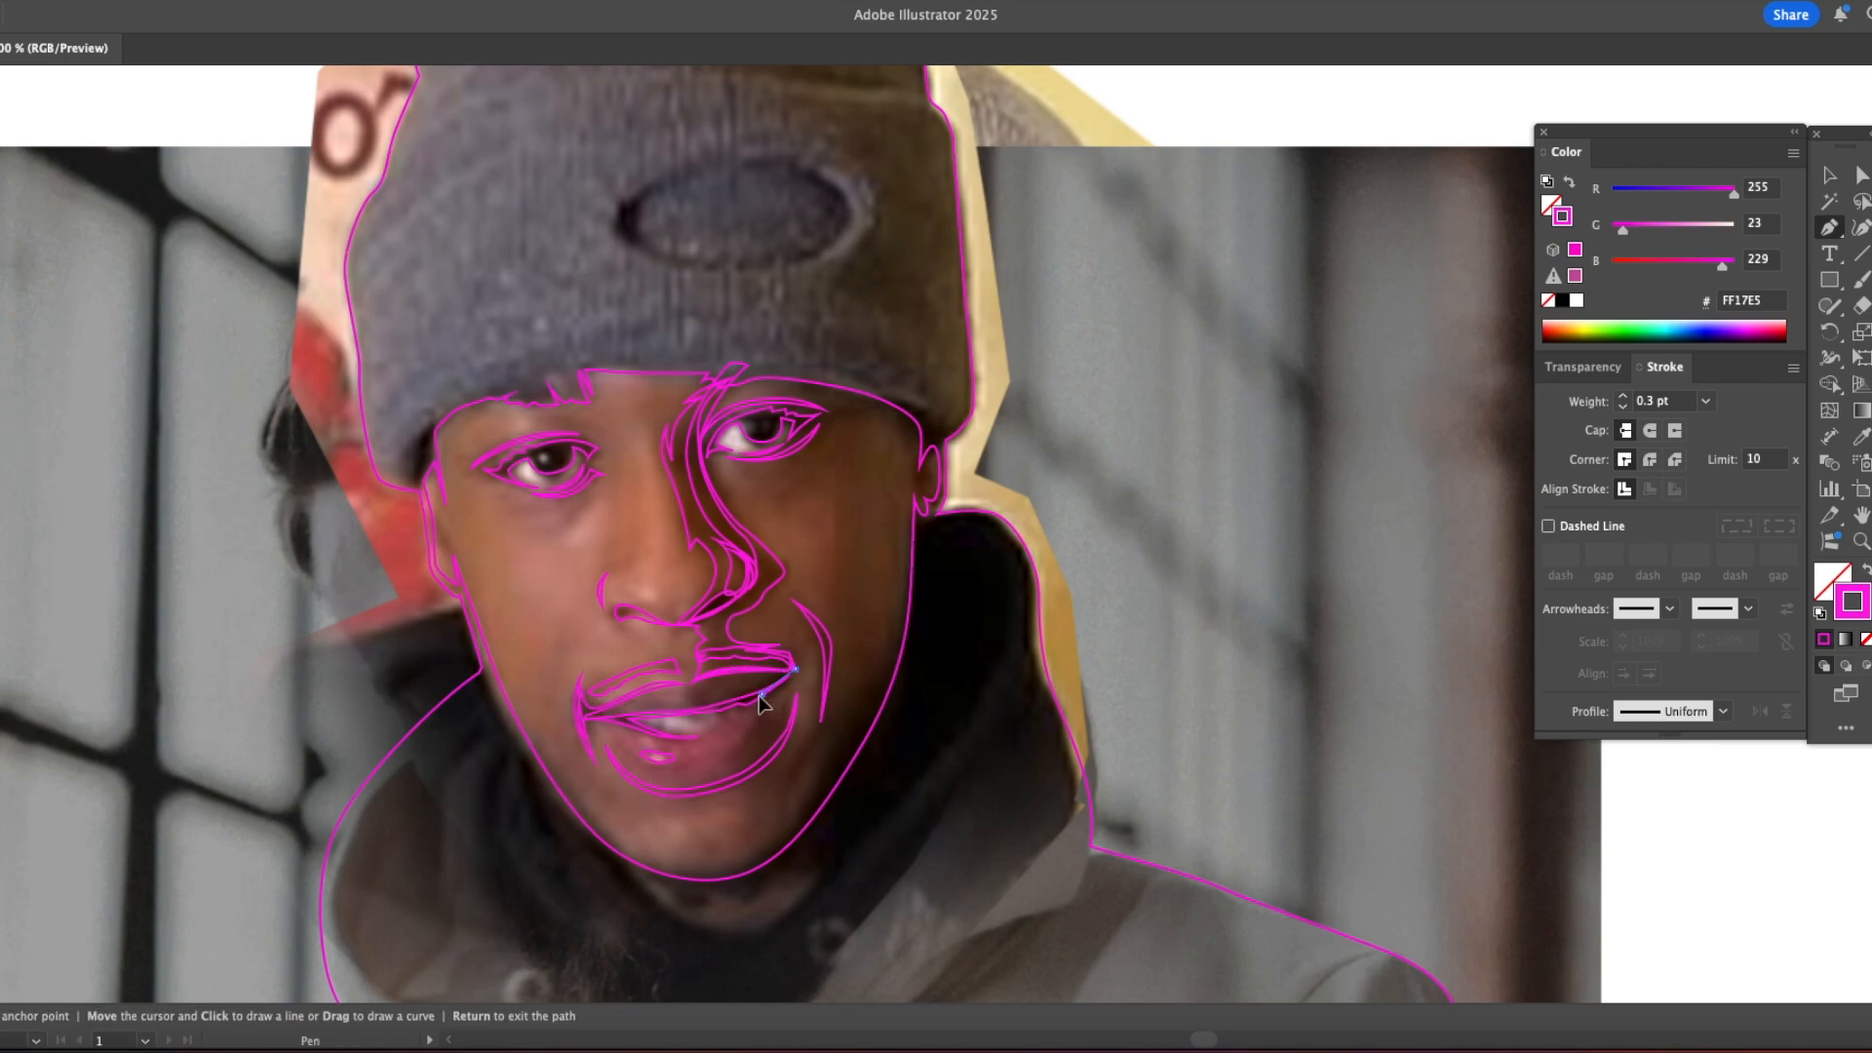
click(693, 682)
Step: Trace a closed, jagged-edged shadow shape on the shaded side of the lower lip
click(797, 694)
drag(768, 755, 742, 771)
drag(795, 671, 724, 784)
click(725, 750)
click(744, 742)
click(739, 736)
click(754, 732)
click(749, 723)
click(758, 719)
click(756, 708)
click(765, 703)
click(707, 781)
click(729, 768)
click(719, 765)
click(737, 754)
click(724, 750)
Step: Trace a closed shadow shape on the shaded half of the upper lip and check the paths in outline view
click(705, 679)
click(699, 688)
click(762, 694)
click(793, 671)
click(705, 679)
key(super+y)
alt+super+click(916, 704)
alt+super+click(917, 704)
alt+super+click(917, 704)
alt+super+click(917, 704)
key(super+y)
Step: Shrink the artboard on all four sides into a portrait format that fits closely around the photo
key(shift+o)
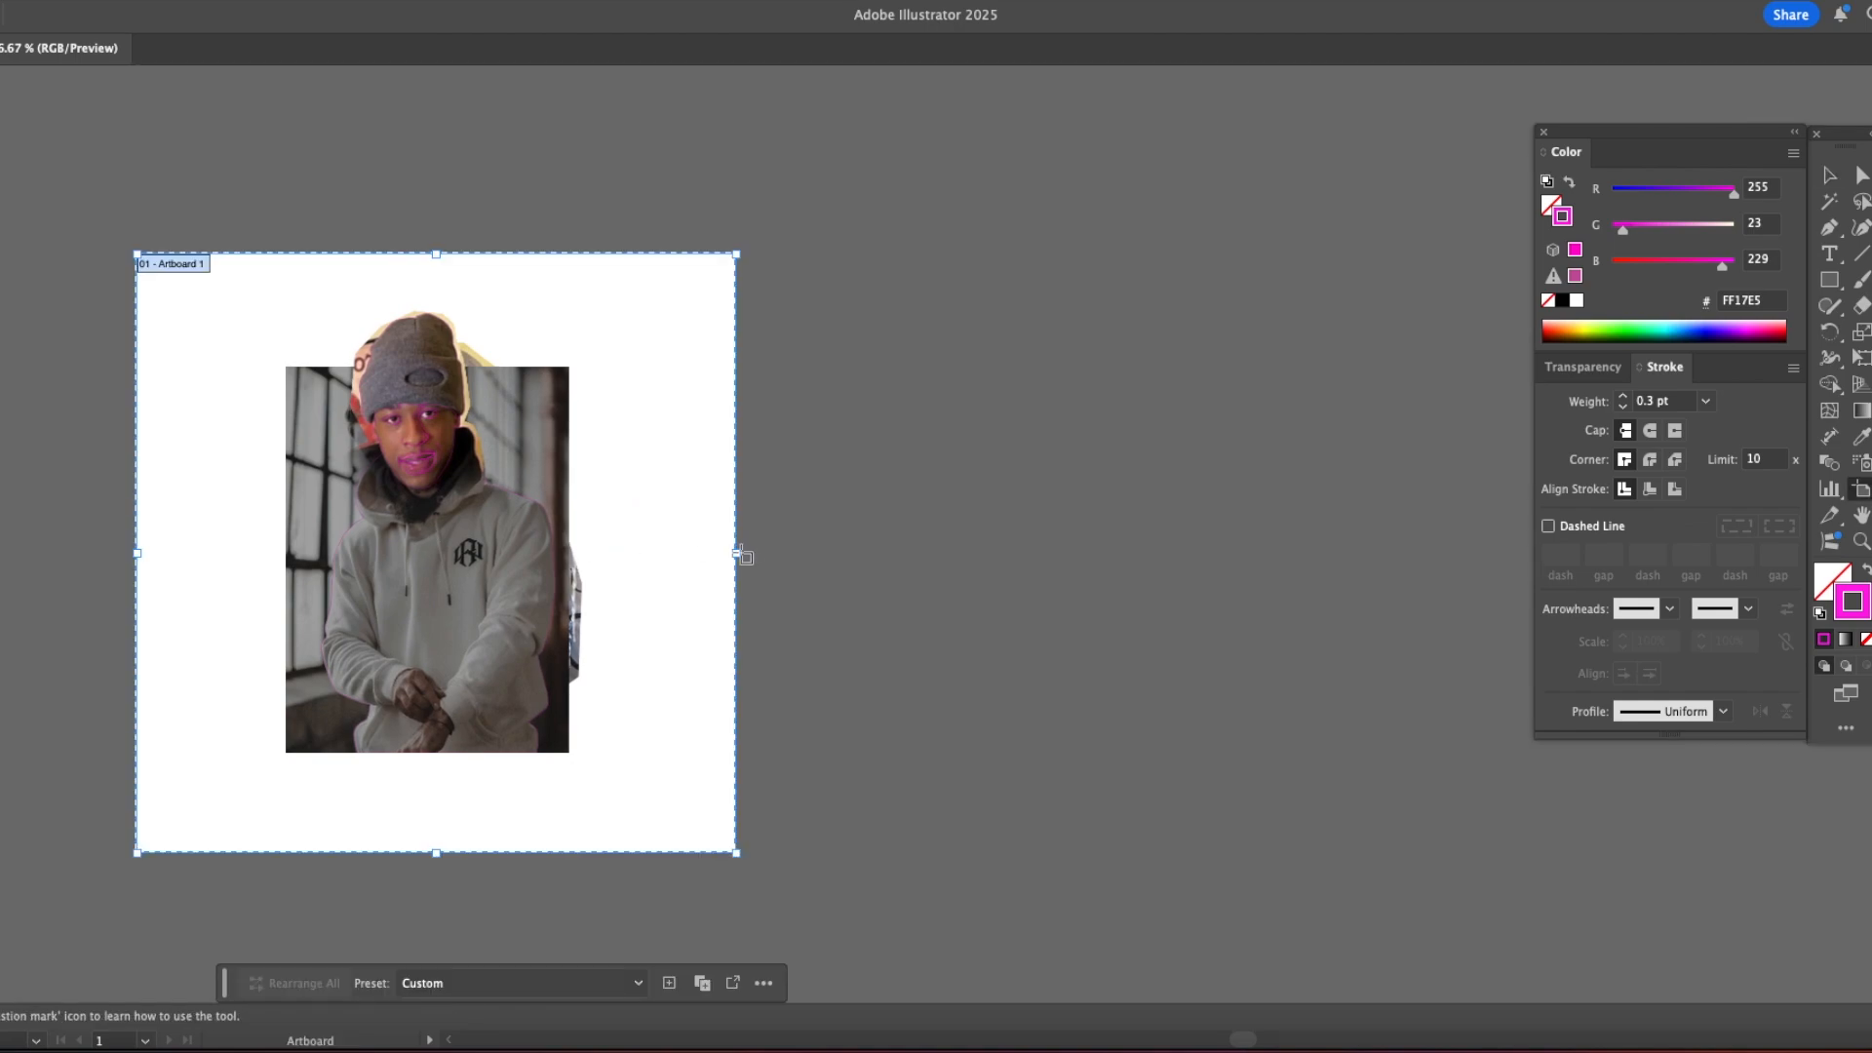
drag(737, 553, 611, 553)
drag(138, 553, 265, 553)
drag(437, 255, 438, 293)
drag(437, 853, 438, 776)
key(v)
Step: Duplicate the artboard with its artwork beside the original and delete the photo from the copy
key(shift+o)
alt+drag(497, 555, 911, 554)
key(v)
click(736, 438)
key(Delete)
Step: Fill the whole figure silhouette on the second artboard with solid black and no stroke
key(z)
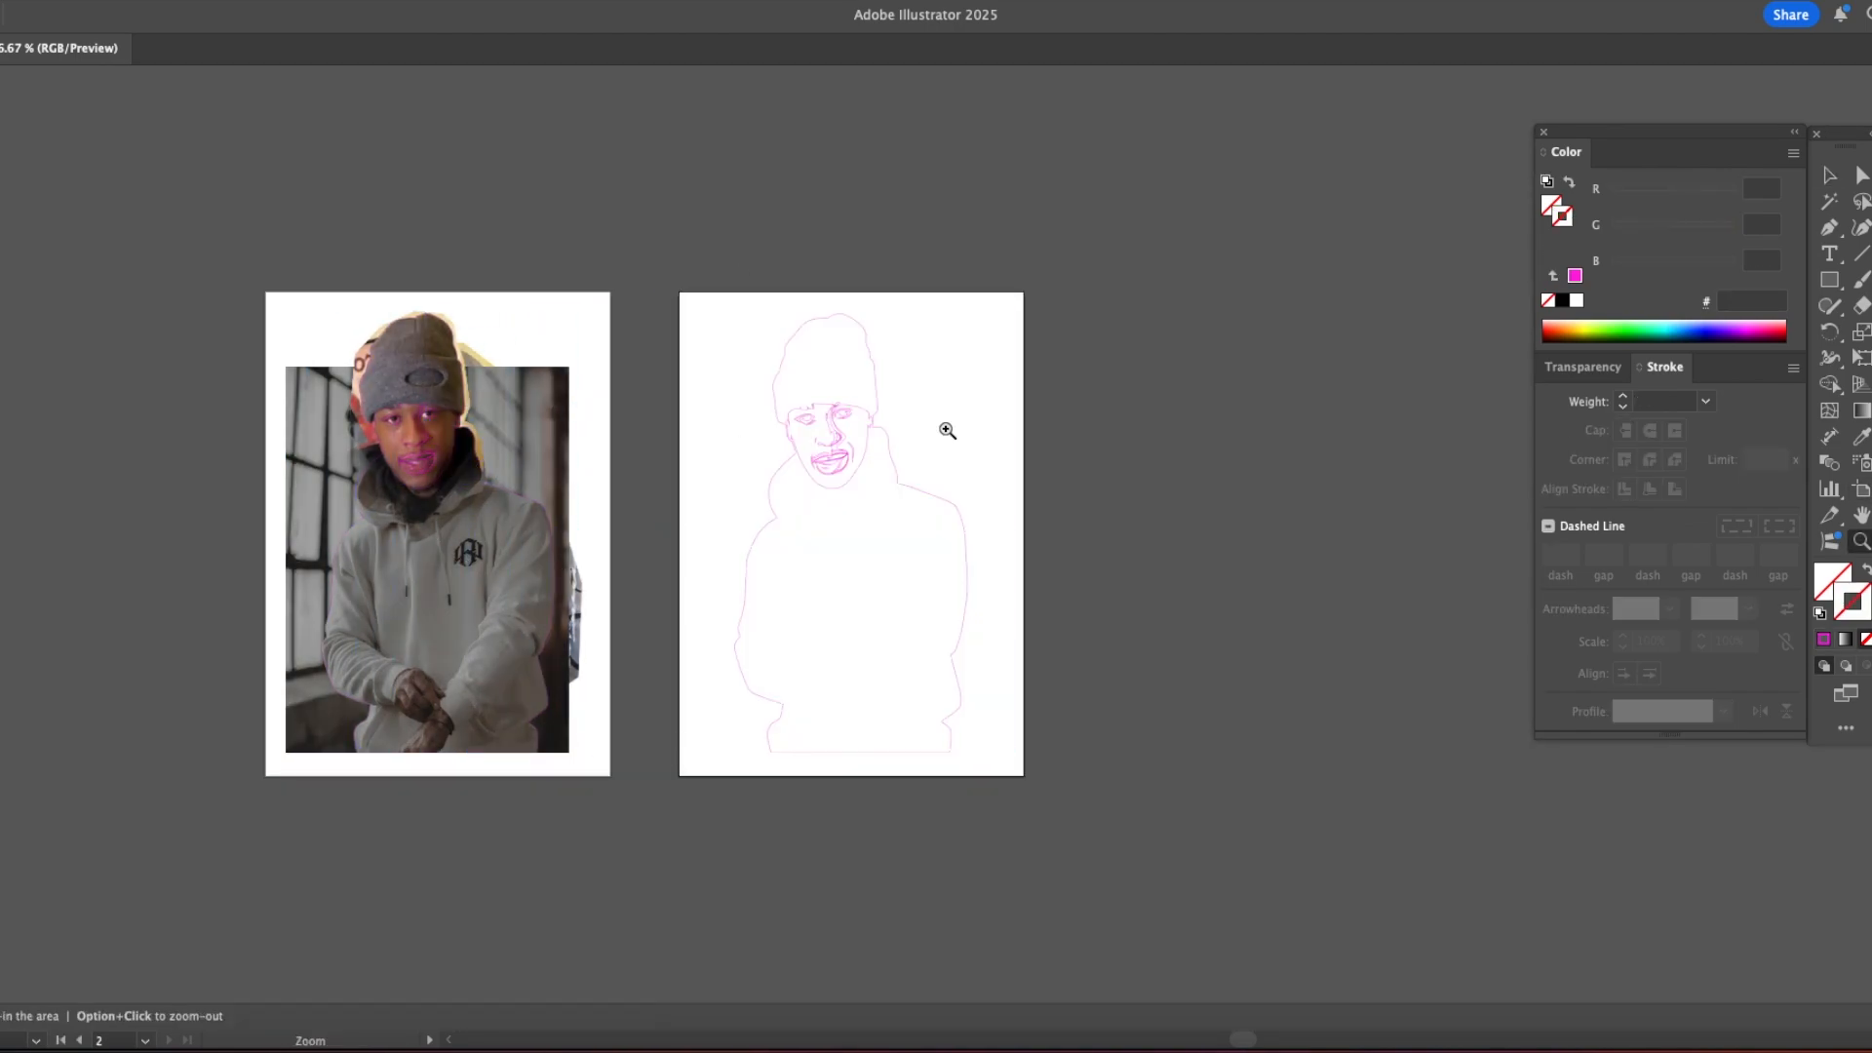
click(784, 462)
click(994, 610)
key(v)
click(1061, 376)
key(i)
key(/)
key(x)
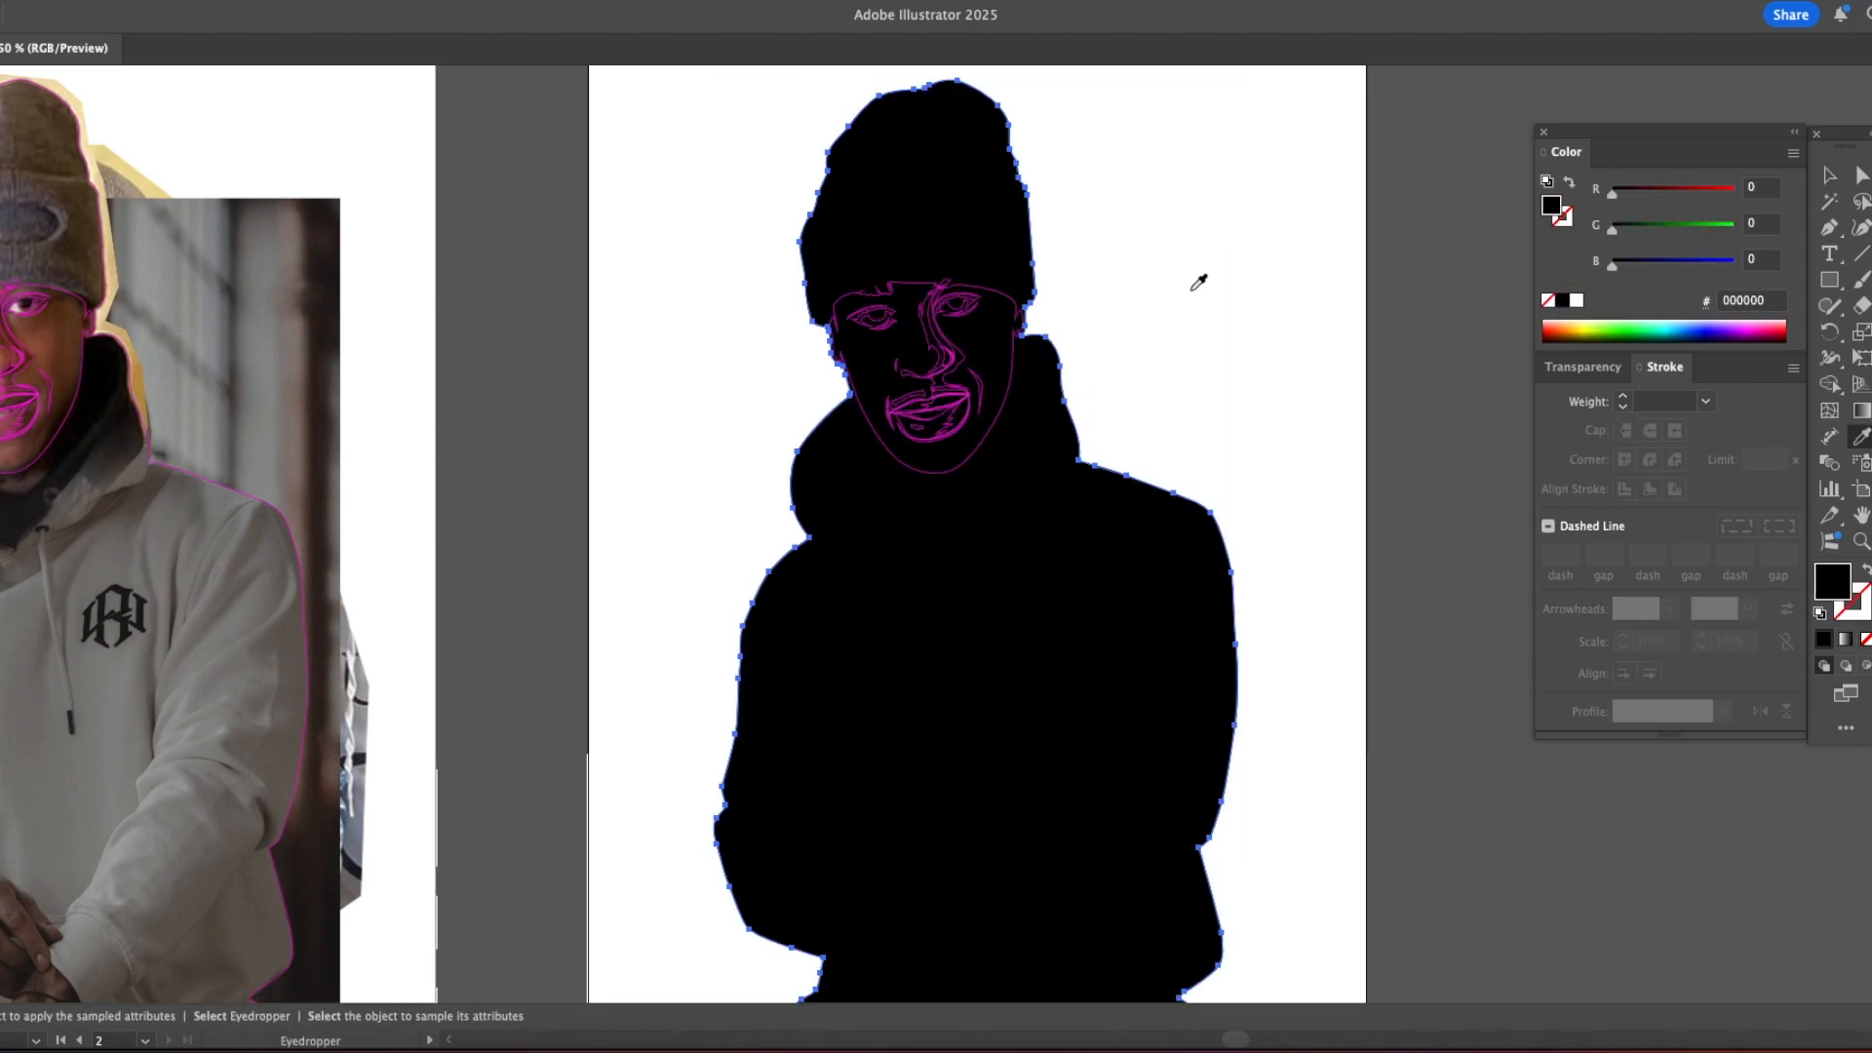
Step: Fill the face shape with skin tone sampled from the photo and adjust it to RGB 189, 128, 84
key(v)
click(1191, 290)
click(958, 467)
key(i)
click(24, 342)
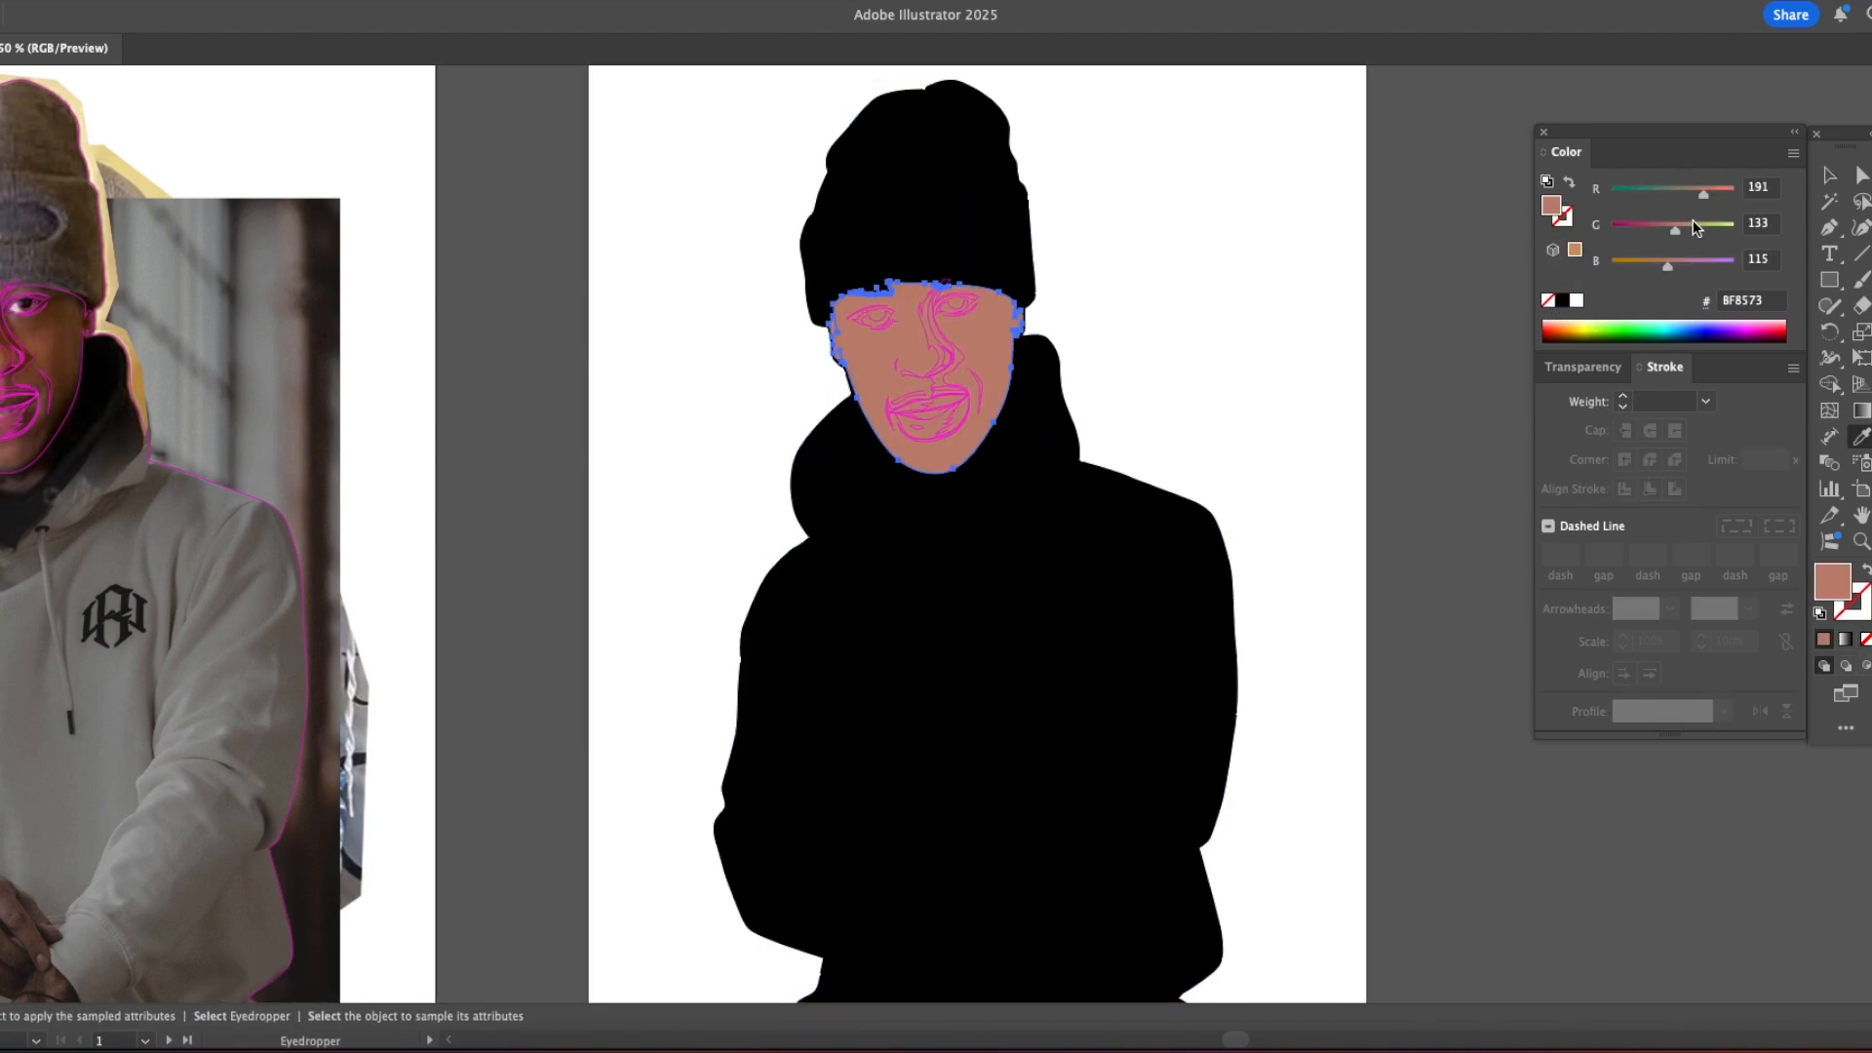
drag(1667, 266, 1652, 267)
drag(1676, 232, 1674, 232)
drag(1706, 194, 1704, 194)
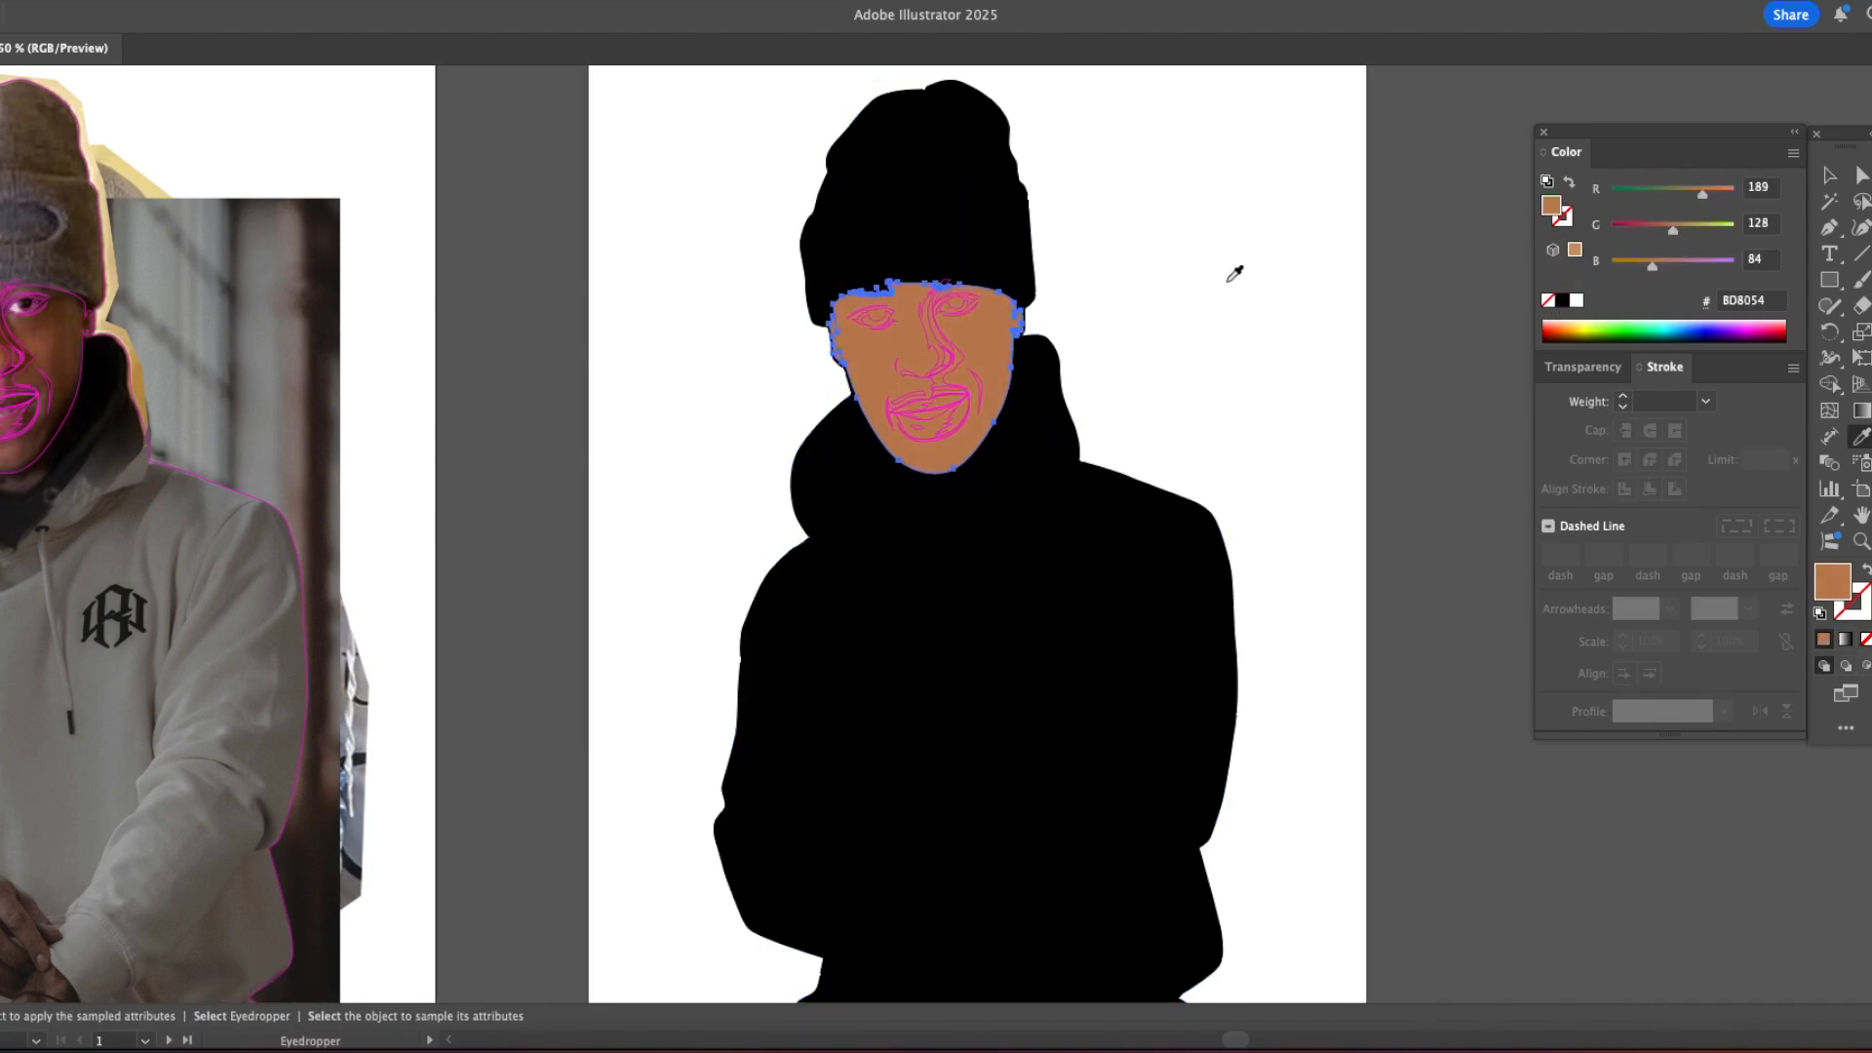
super+click(1512, 241)
Step: Fill the traced eyelid, pupil and under-eye line shapes of both eyes with black
super+click(986, 322)
super+click(782, 536)
click(795, 466)
super+click(804, 516)
click(829, 463)
super+click(891, 520)
click(905, 444)
super+click(907, 526)
click(911, 438)
super+click(808, 536)
click(909, 380)
super+click(893, 501)
click(929, 384)
Step: Fill the nostril shapes and the small contour line at the side of the nose with black
scroll(1070, 618, left, 7)
scroll(1069, 618, down, 3)
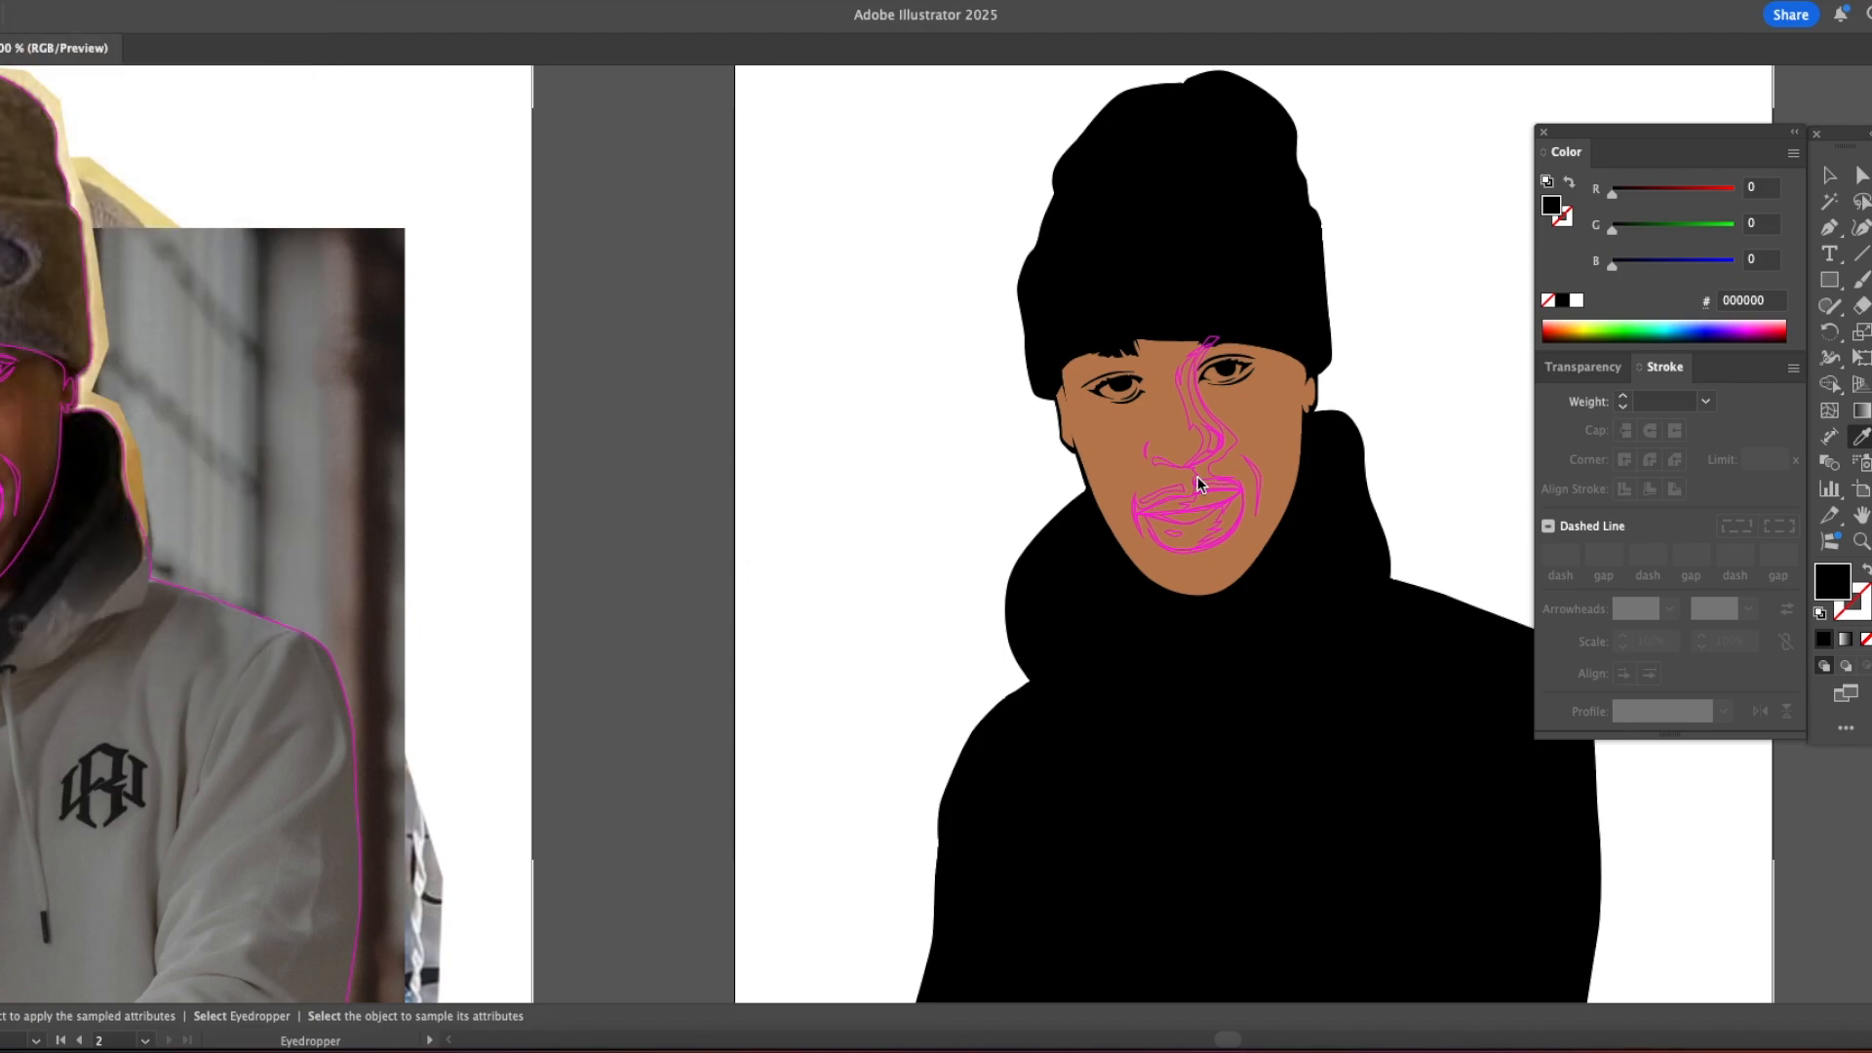
super+click(1214, 490)
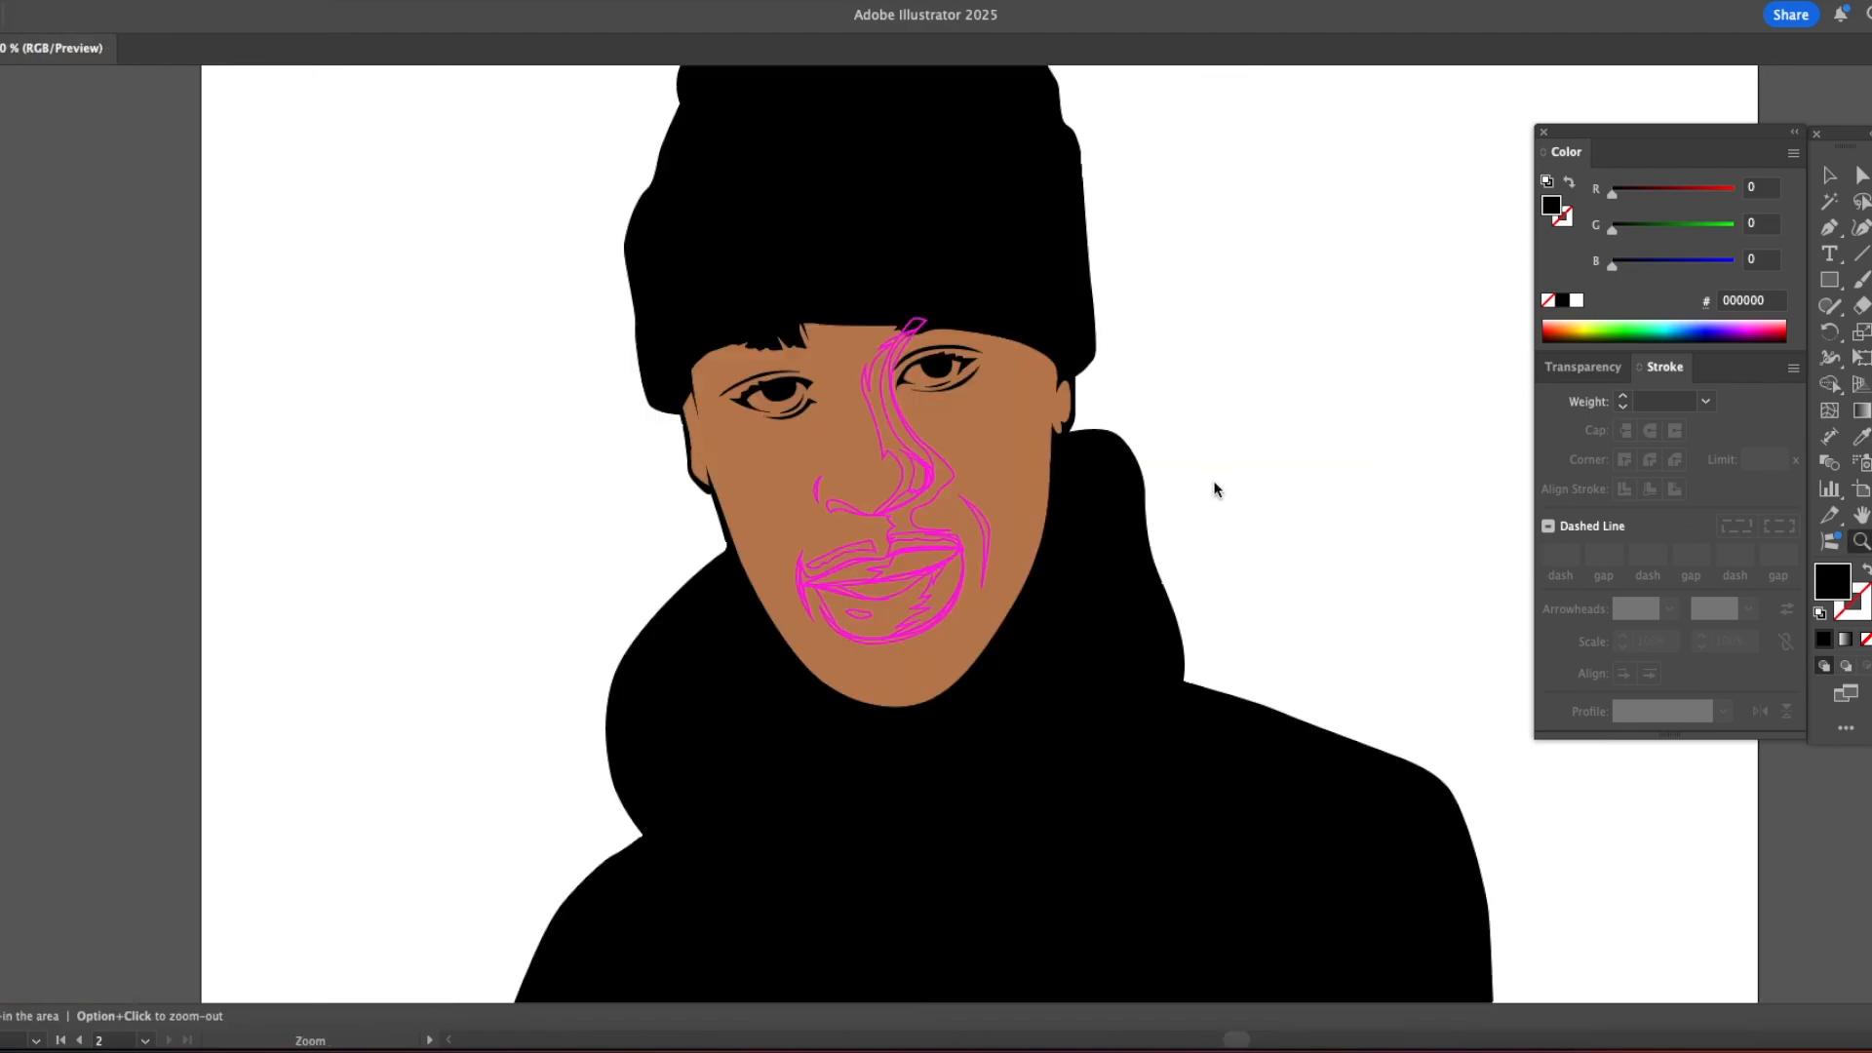
click(927, 622)
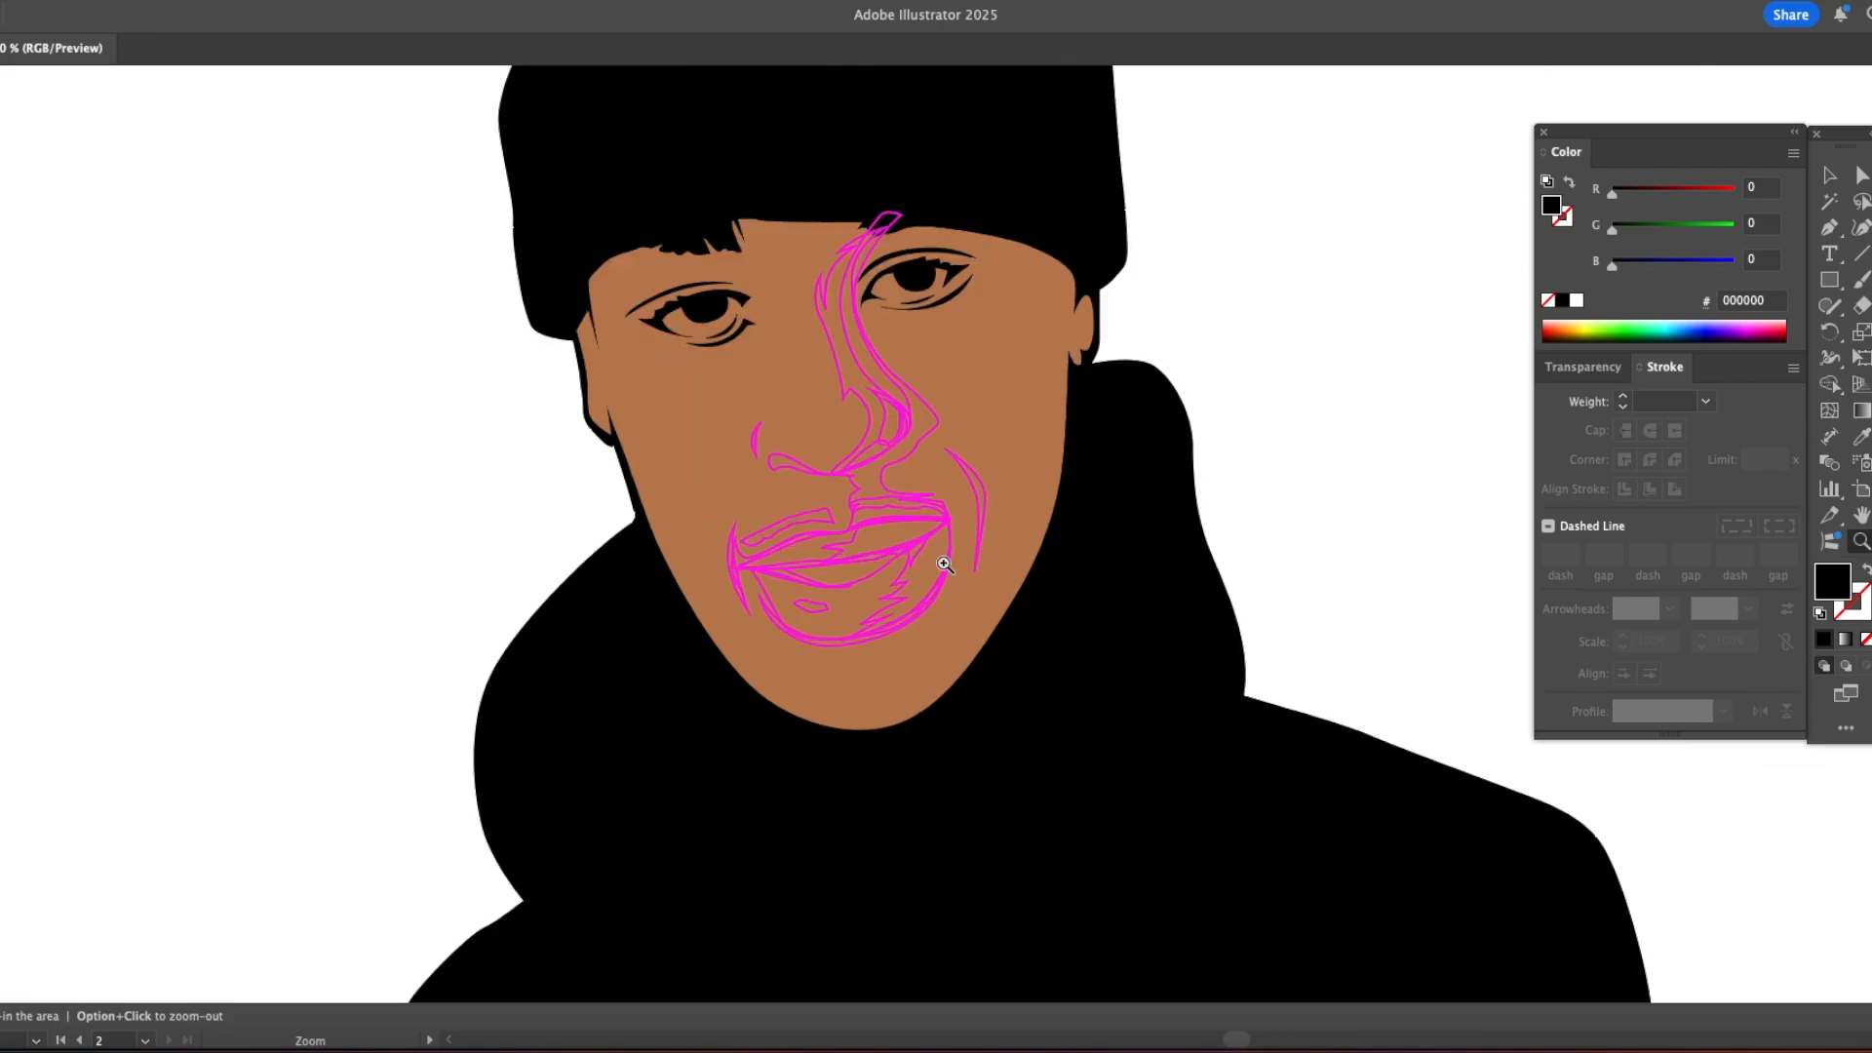
key(a)
click(797, 462)
key(i)
click(1112, 420)
super+click(869, 457)
click(1131, 390)
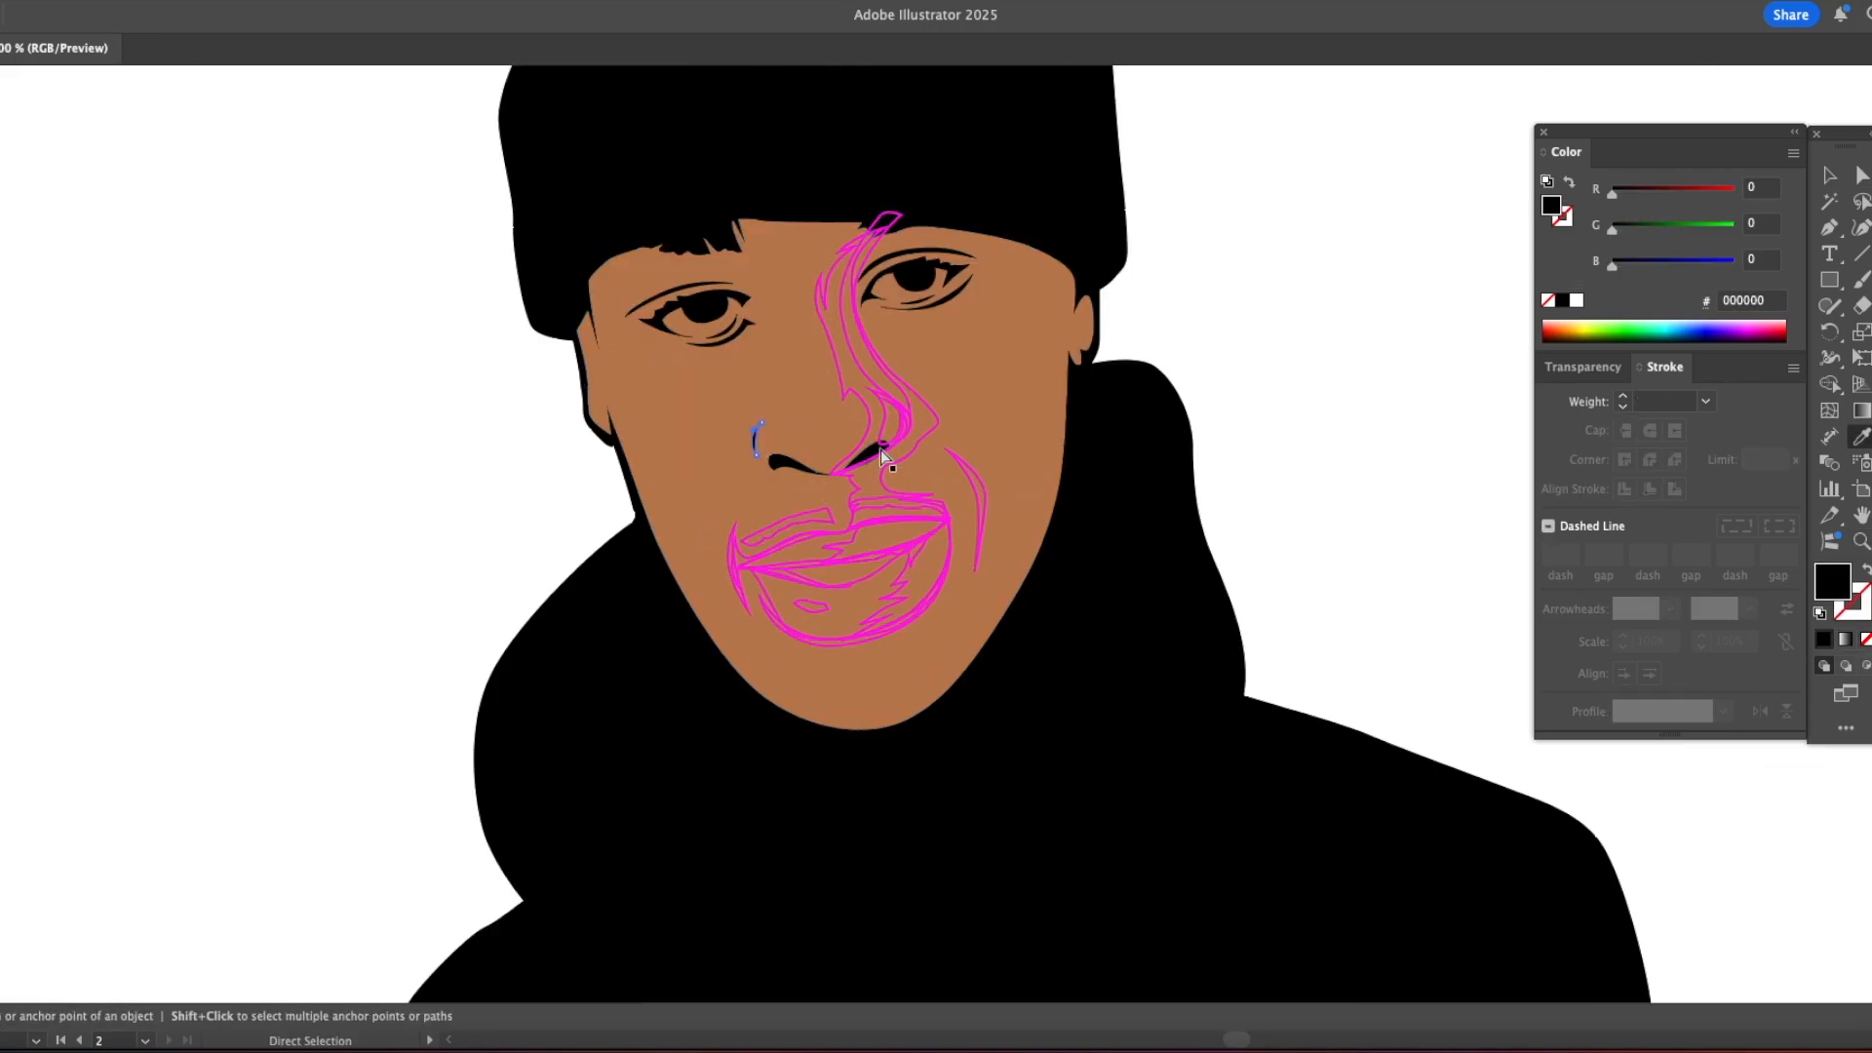
Step: Fill the line between the lips and the contour under the lower lip with black
key(v)
key(a)
click(824, 531)
key(i)
click(782, 465)
key(super+shift+a)
super+click(833, 640)
click(1077, 531)
Step: Paste the inner nose shadow shape in front and fill it with the face's skin tone
key(super+shift+a)
key(z)
alt+click(1040, 458)
alt+click(1041, 459)
click(859, 429)
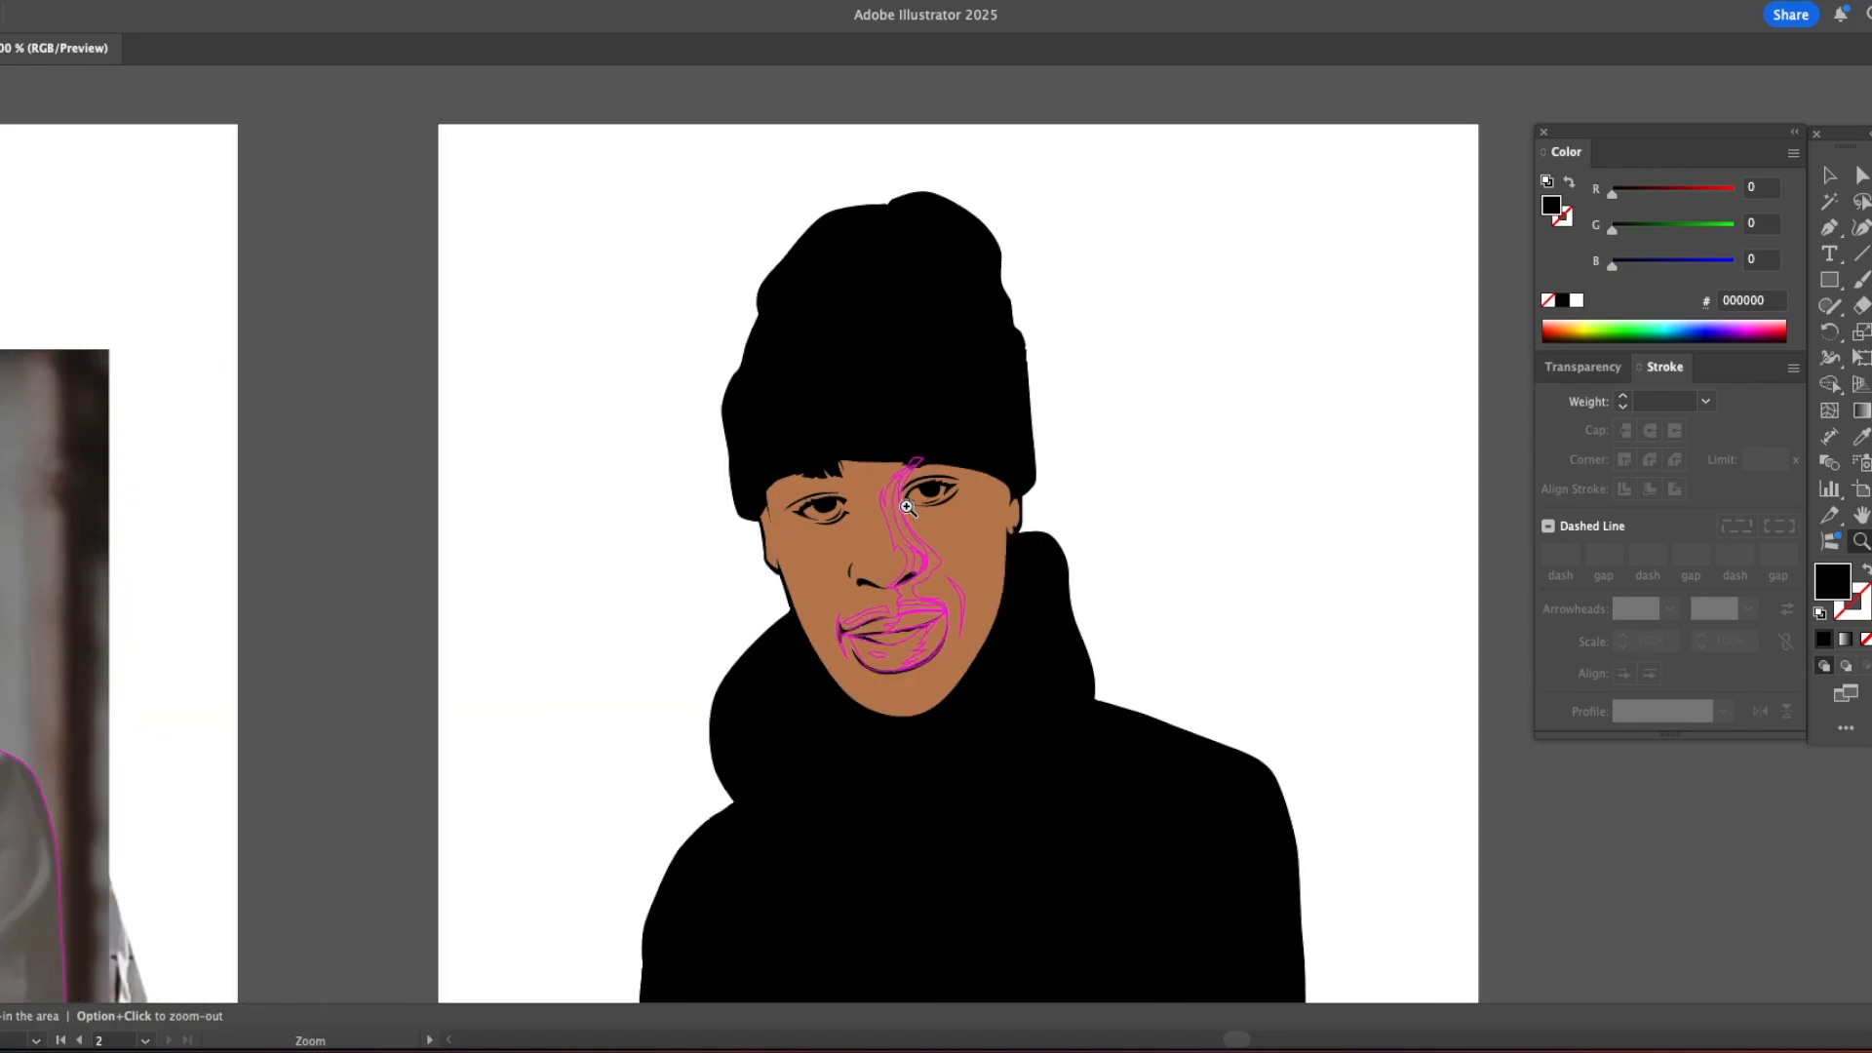
click(862, 454)
key(v)
click(909, 583)
click(901, 585)
key(Delete)
key(super+f)
key(i)
click(865, 568)
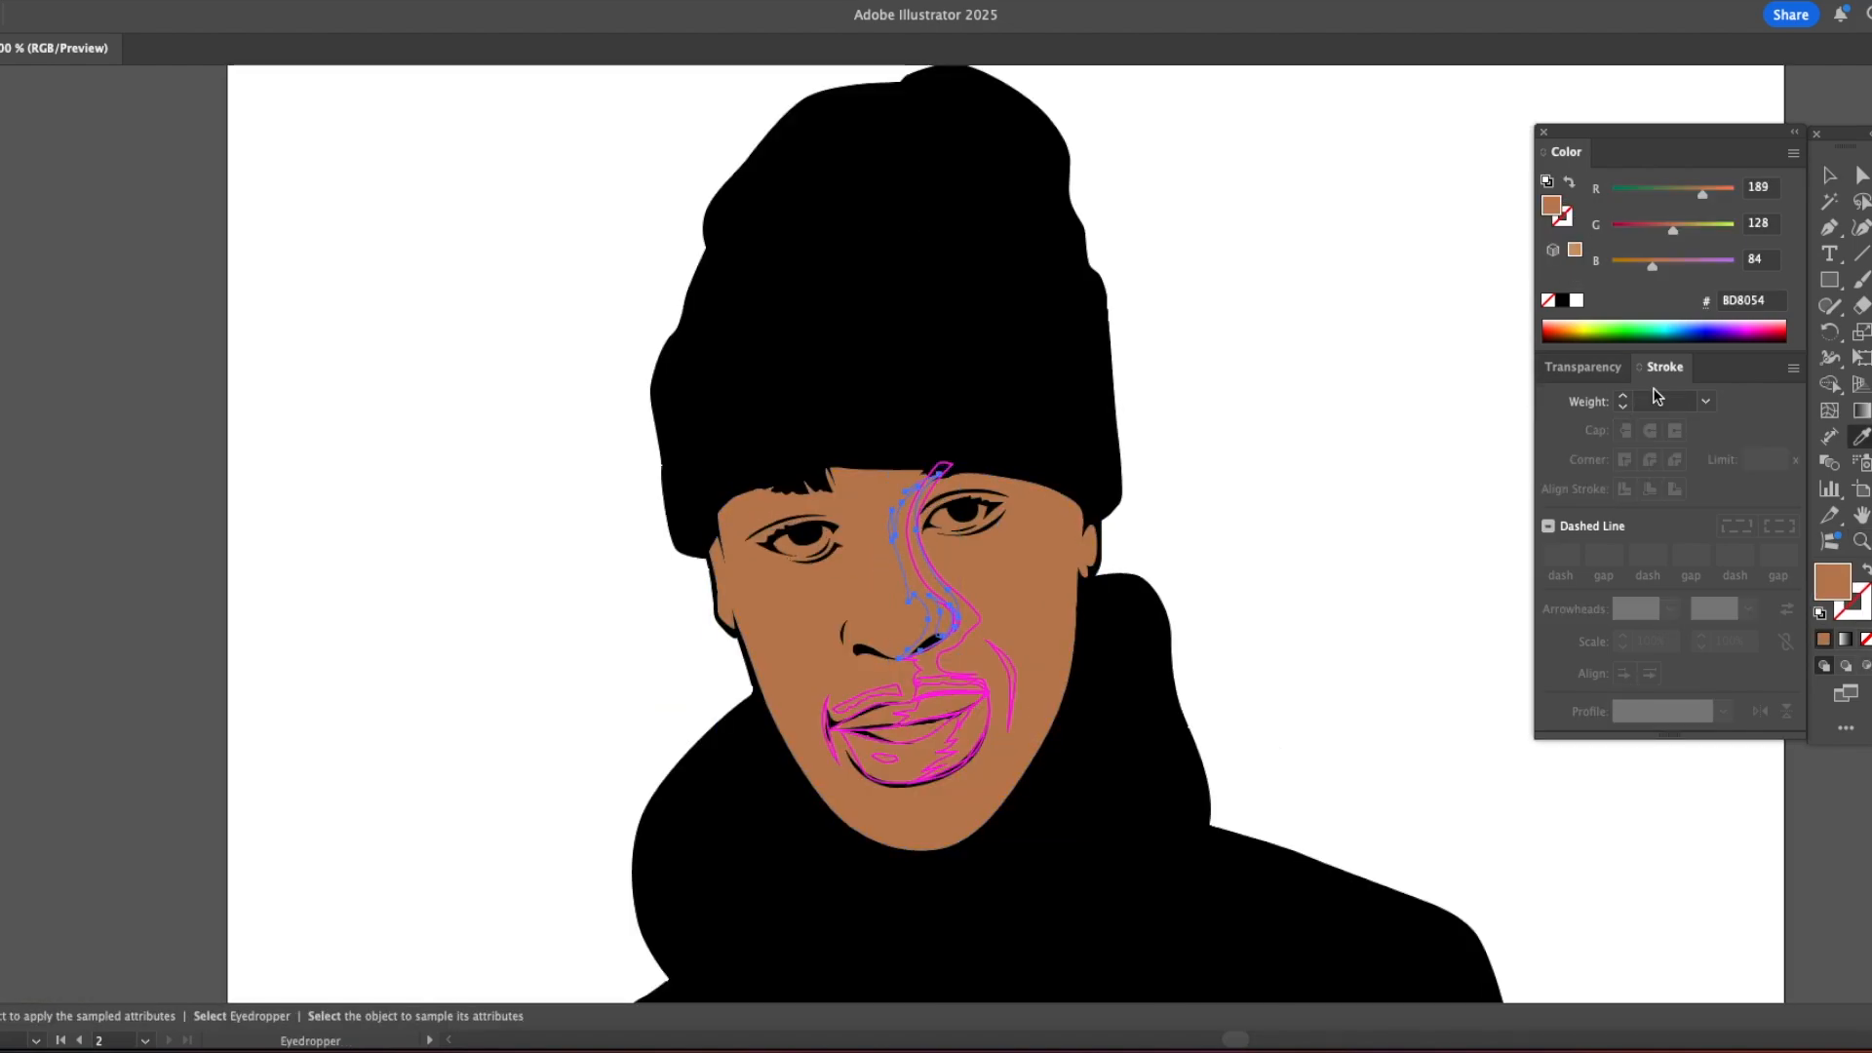
Step: Set the inner nose shadow's blend mode to Multiply and its opacity to 56%
click(1584, 368)
click(1596, 401)
click(1586, 478)
key(i)
click(1775, 401)
drag(1738, 434, 1734, 433)
key(v)
click(1245, 552)
Step: Apply the same 56% Multiply skin-tone shading to the shadow shape running from the brow to the upper lip
click(977, 622)
key(i)
click(916, 576)
key(v)
click(1271, 531)
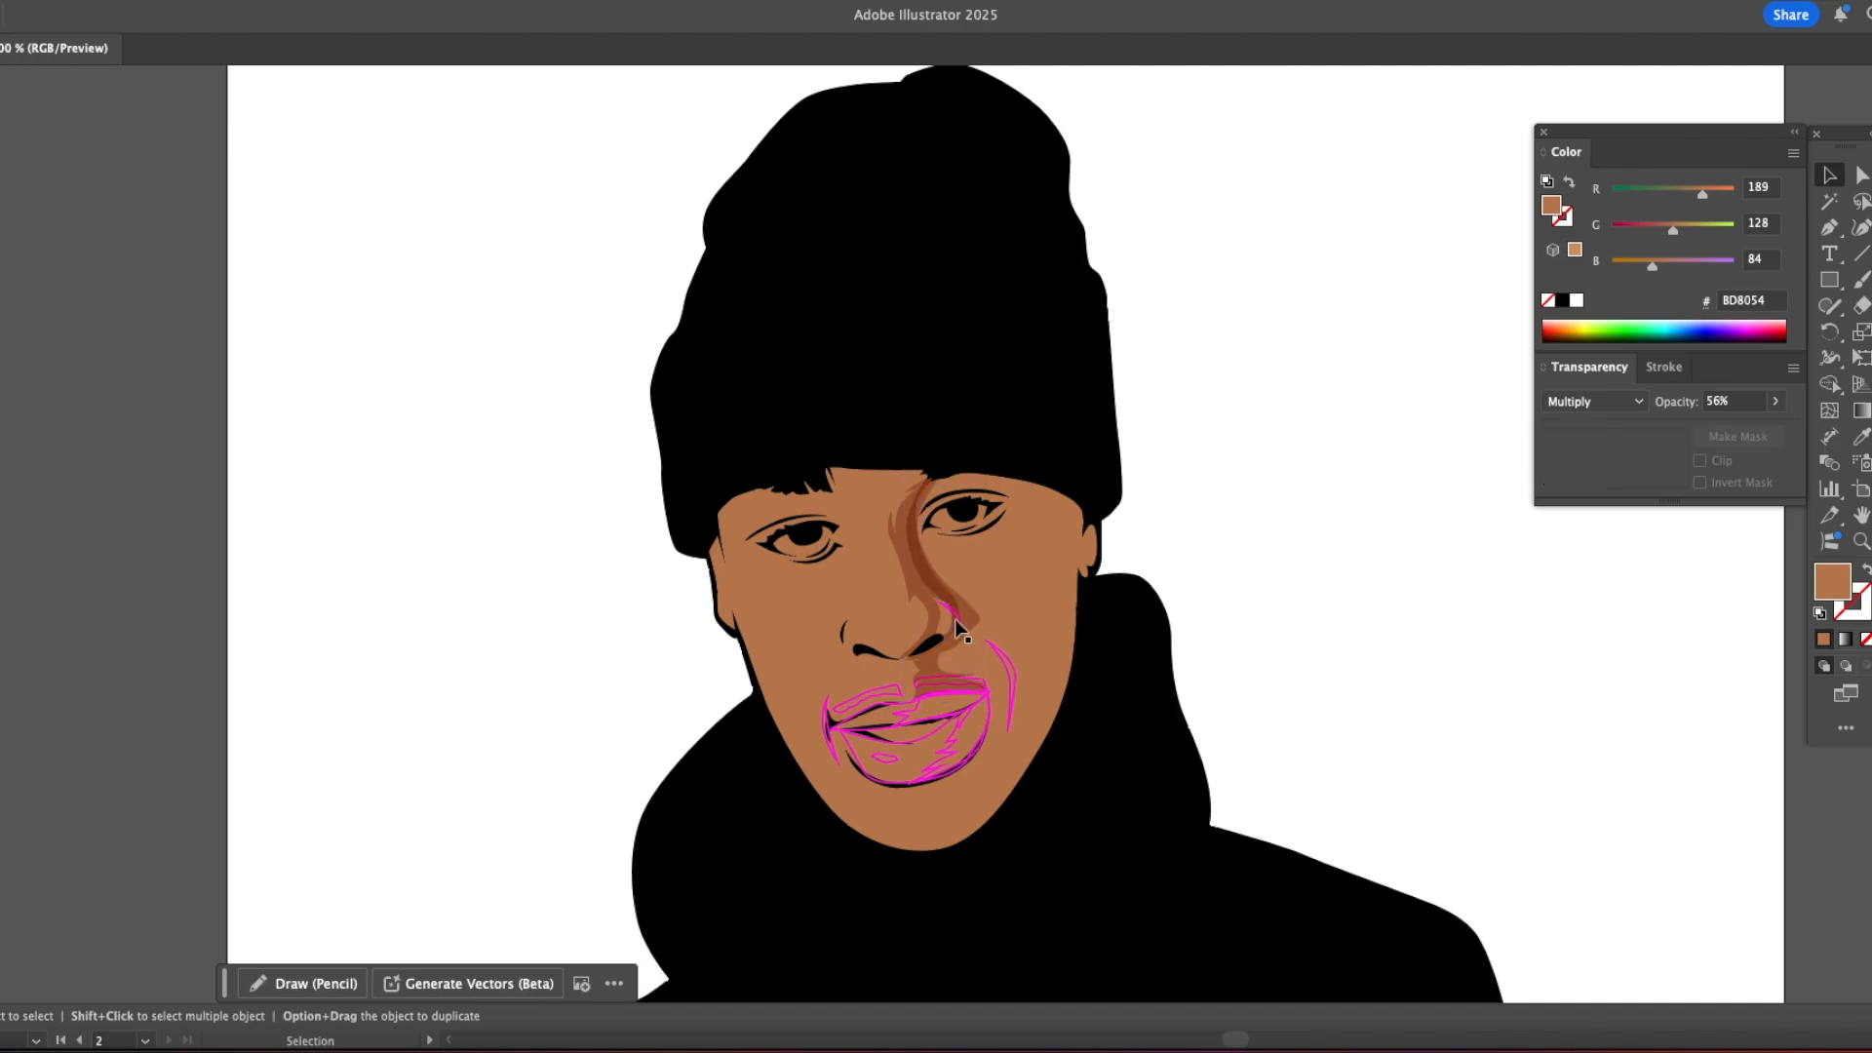
Step: Fill the remaining contour shape around the shaded-side nostril with black
click(956, 625)
key(i)
click(1131, 605)
key(v)
click(1261, 563)
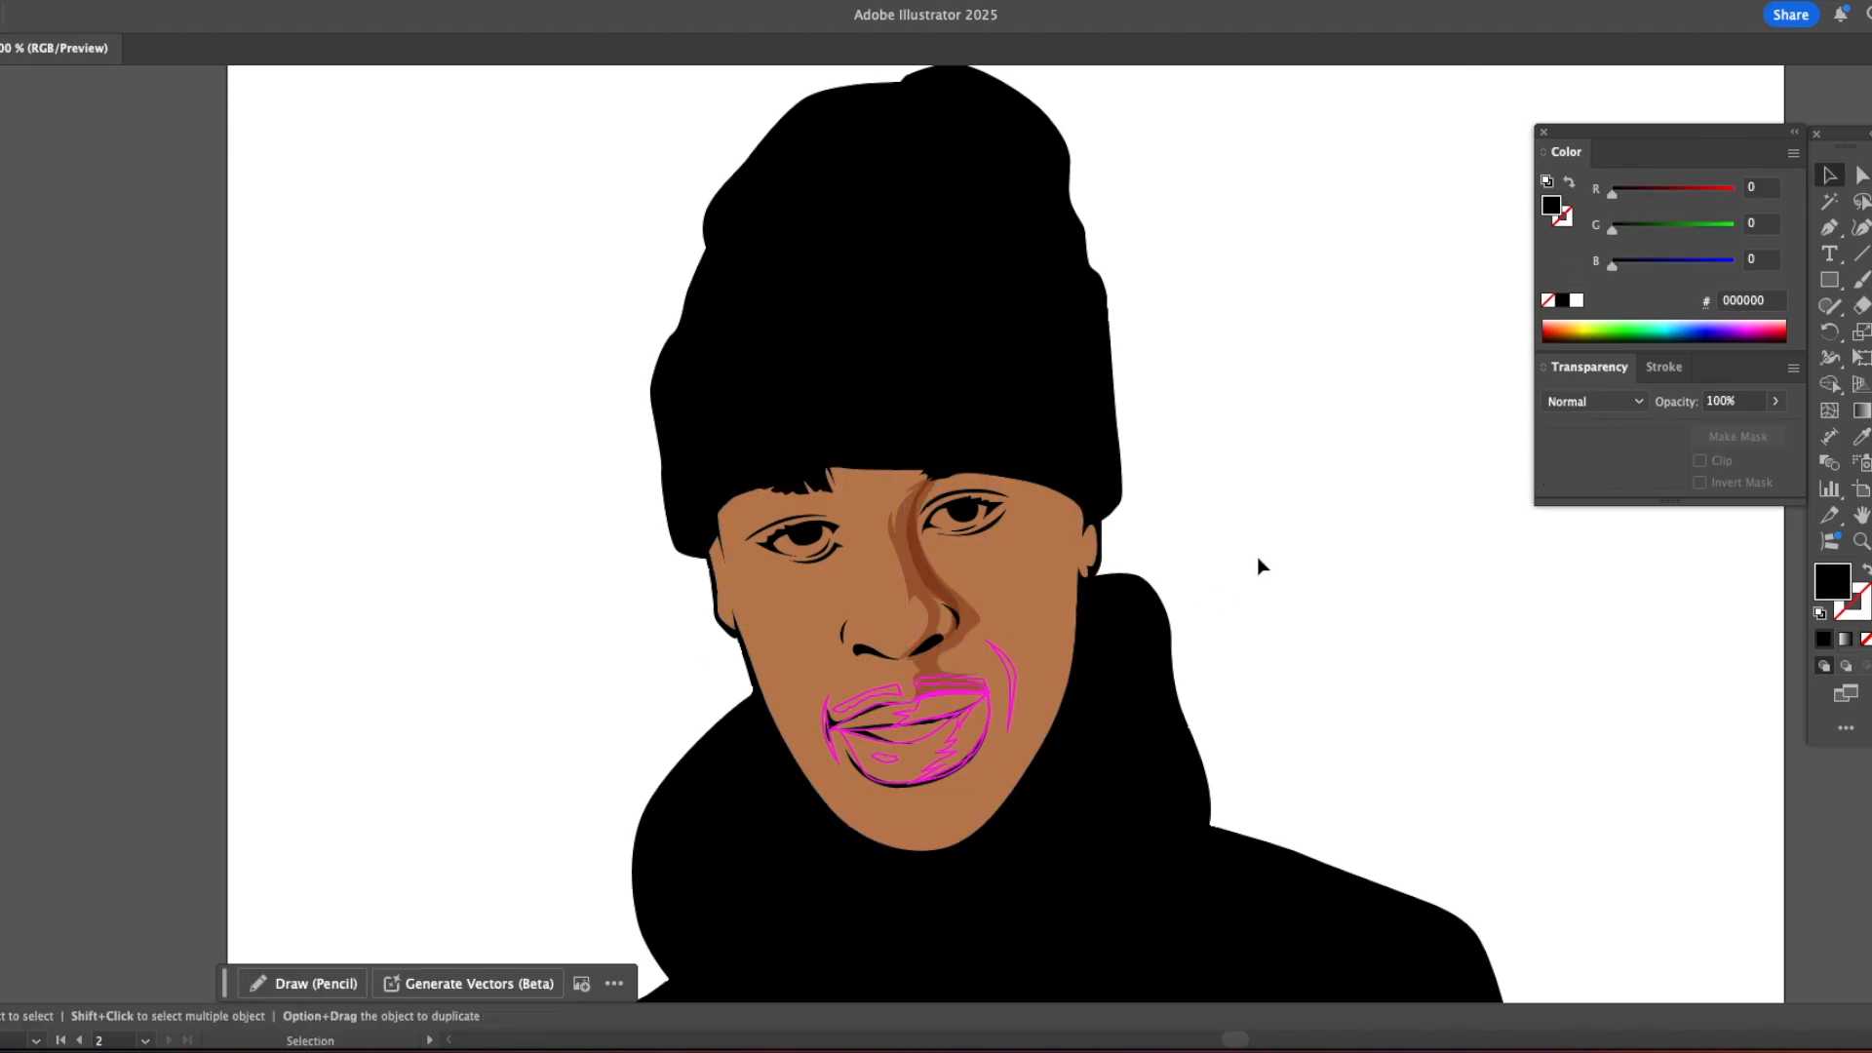
Step: Fill both moustache shapes above the upper lip with black
scroll(1261, 566, down, 3)
click(881, 558)
key(i)
click(1122, 488)
key(a)
click(898, 550)
key(i)
click(855, 314)
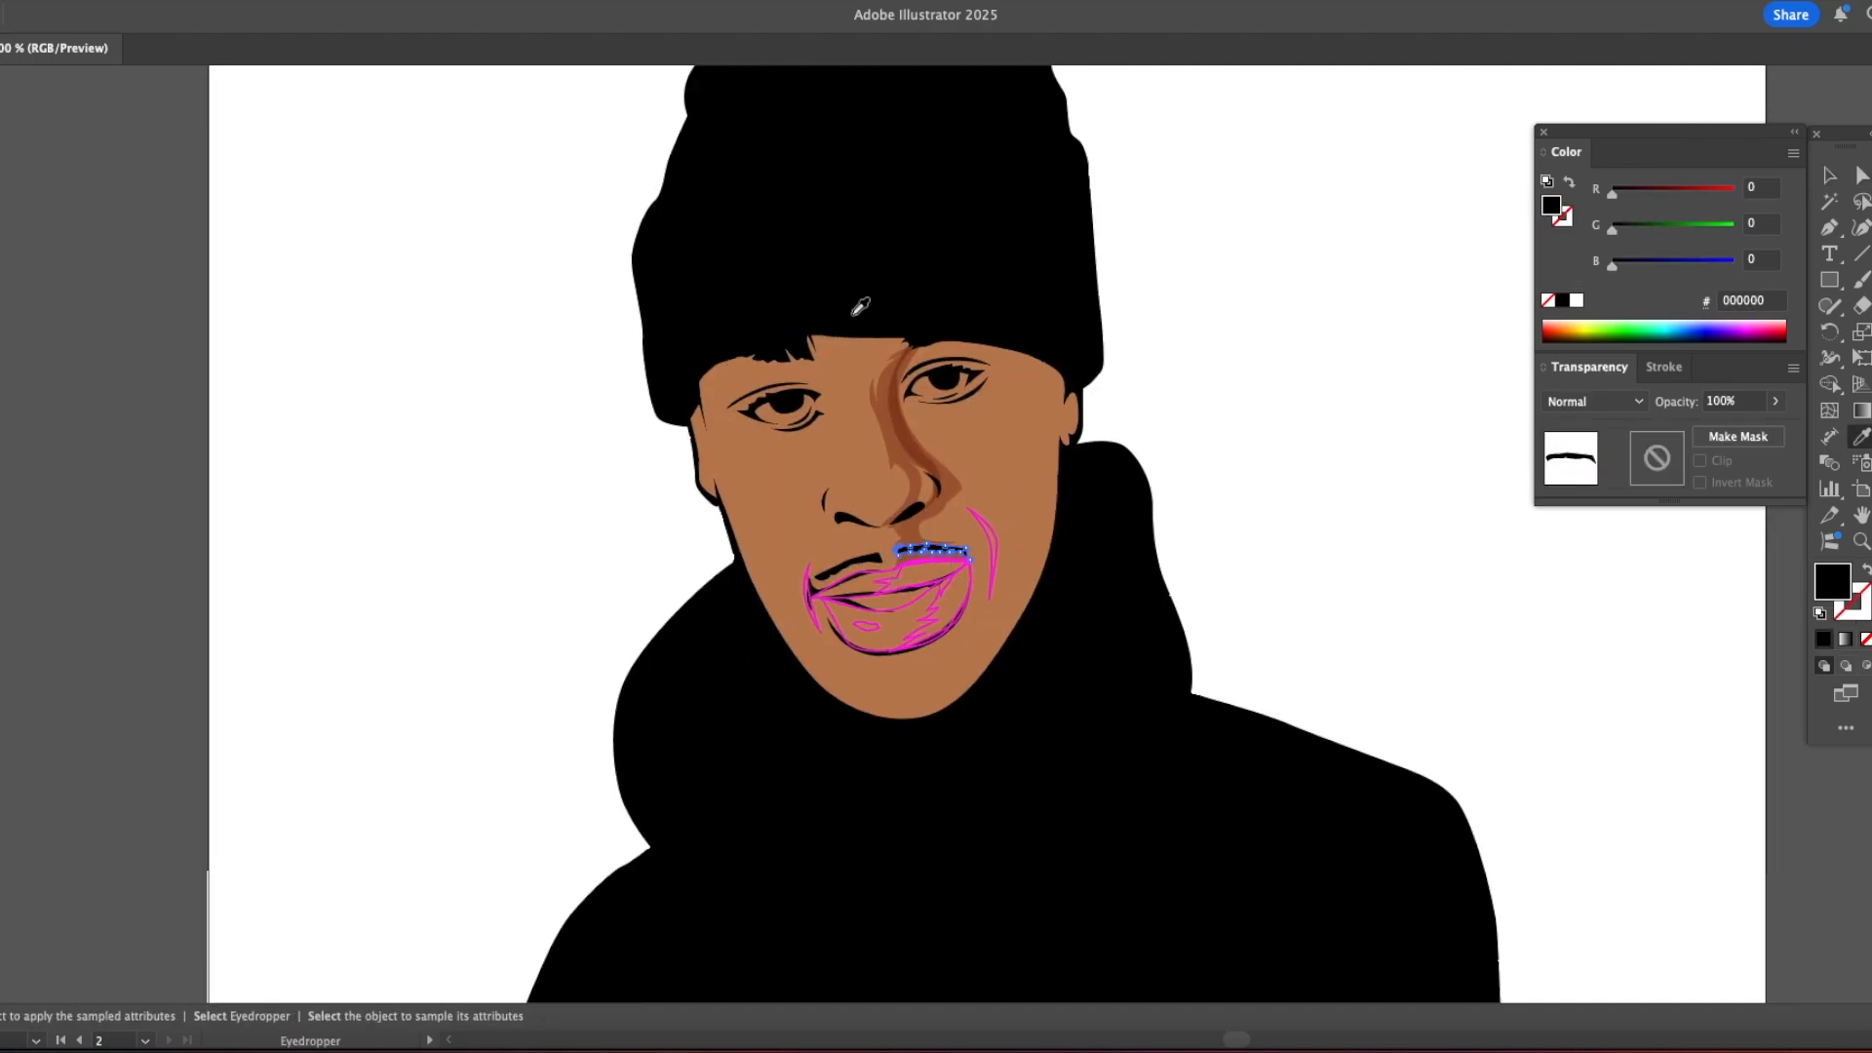
Step: Apply the nose shadow's Multiply shading to the moustache shapes and adjust the fill's green value
key(a)
shift+click(881, 557)
key(i)
click(897, 476)
mouse_move(1673, 234)
mouse_down()
mouse_move(1680, 197)
mouse_move(1650, 234)
mouse_up()
super+click(1256, 375)
Step: Give the mouth-corner crease and the cheek smile line the BD8054 skin-tone fill with 56% Multiply shading
key(v)
key(a)
click(819, 624)
key(i)
click(902, 427)
key(v)
click(991, 548)
key(i)
click(916, 449)
key(v)
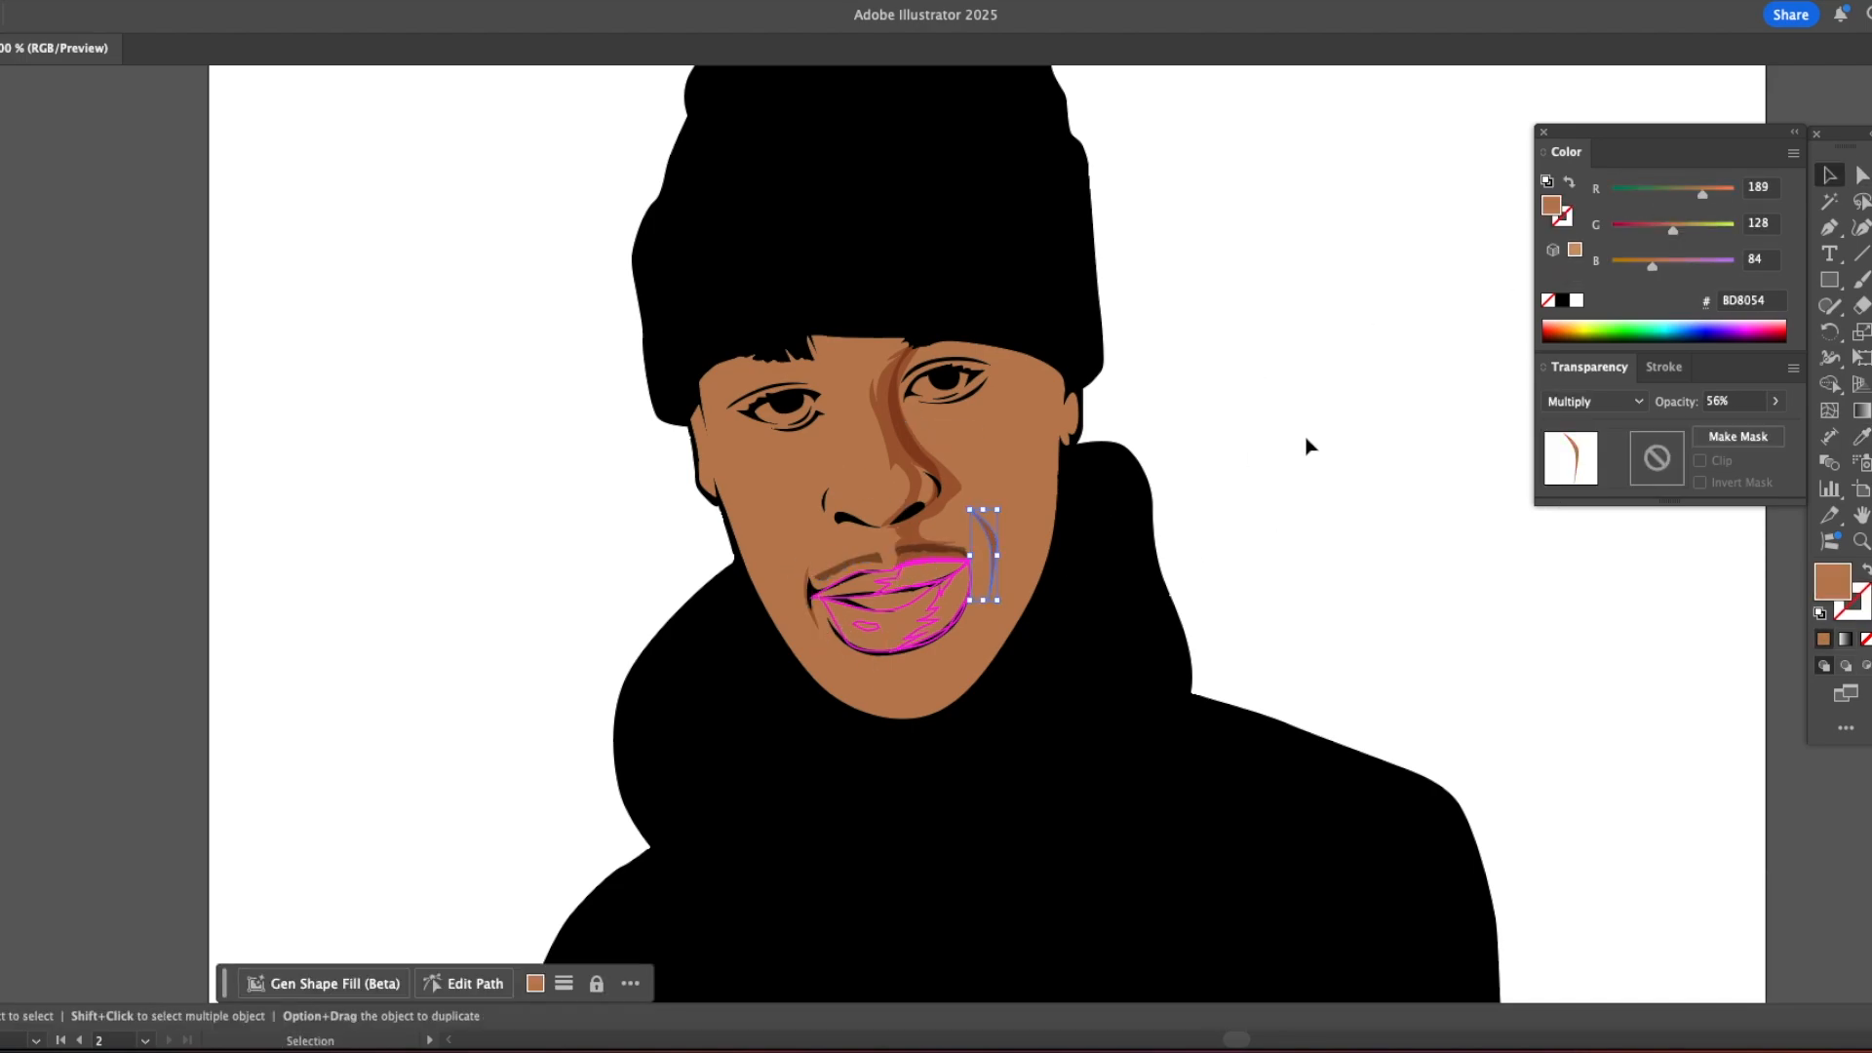
click(1307, 447)
Step: Fill the upper lip with mauve 905E62 sampled from the reference photo, then change its blend mode and lower its opacity
scroll(696, 569, up, 2)
scroll(696, 570, right, 2)
click(783, 675)
click(764, 687)
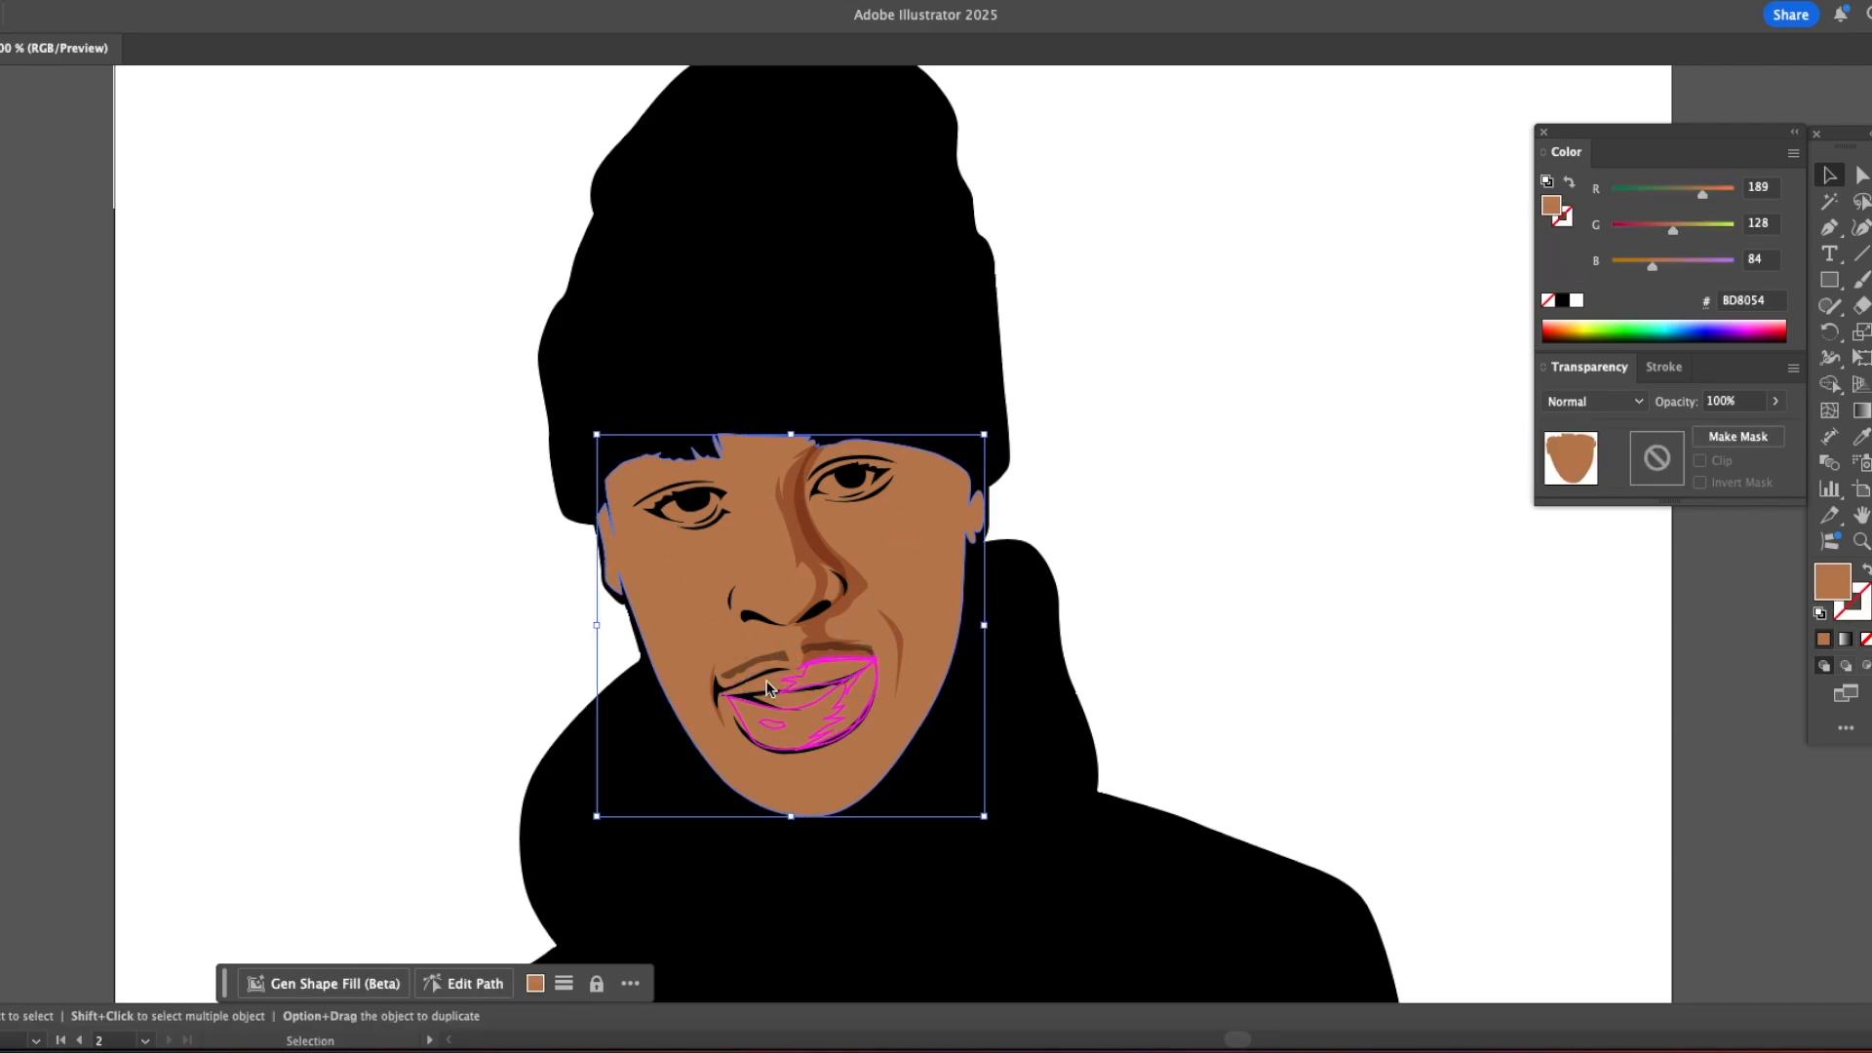
click(770, 692)
scroll(780, 683, left, 15)
key(i)
click(581, 618)
scroll(614, 522, right, 15)
key(v)
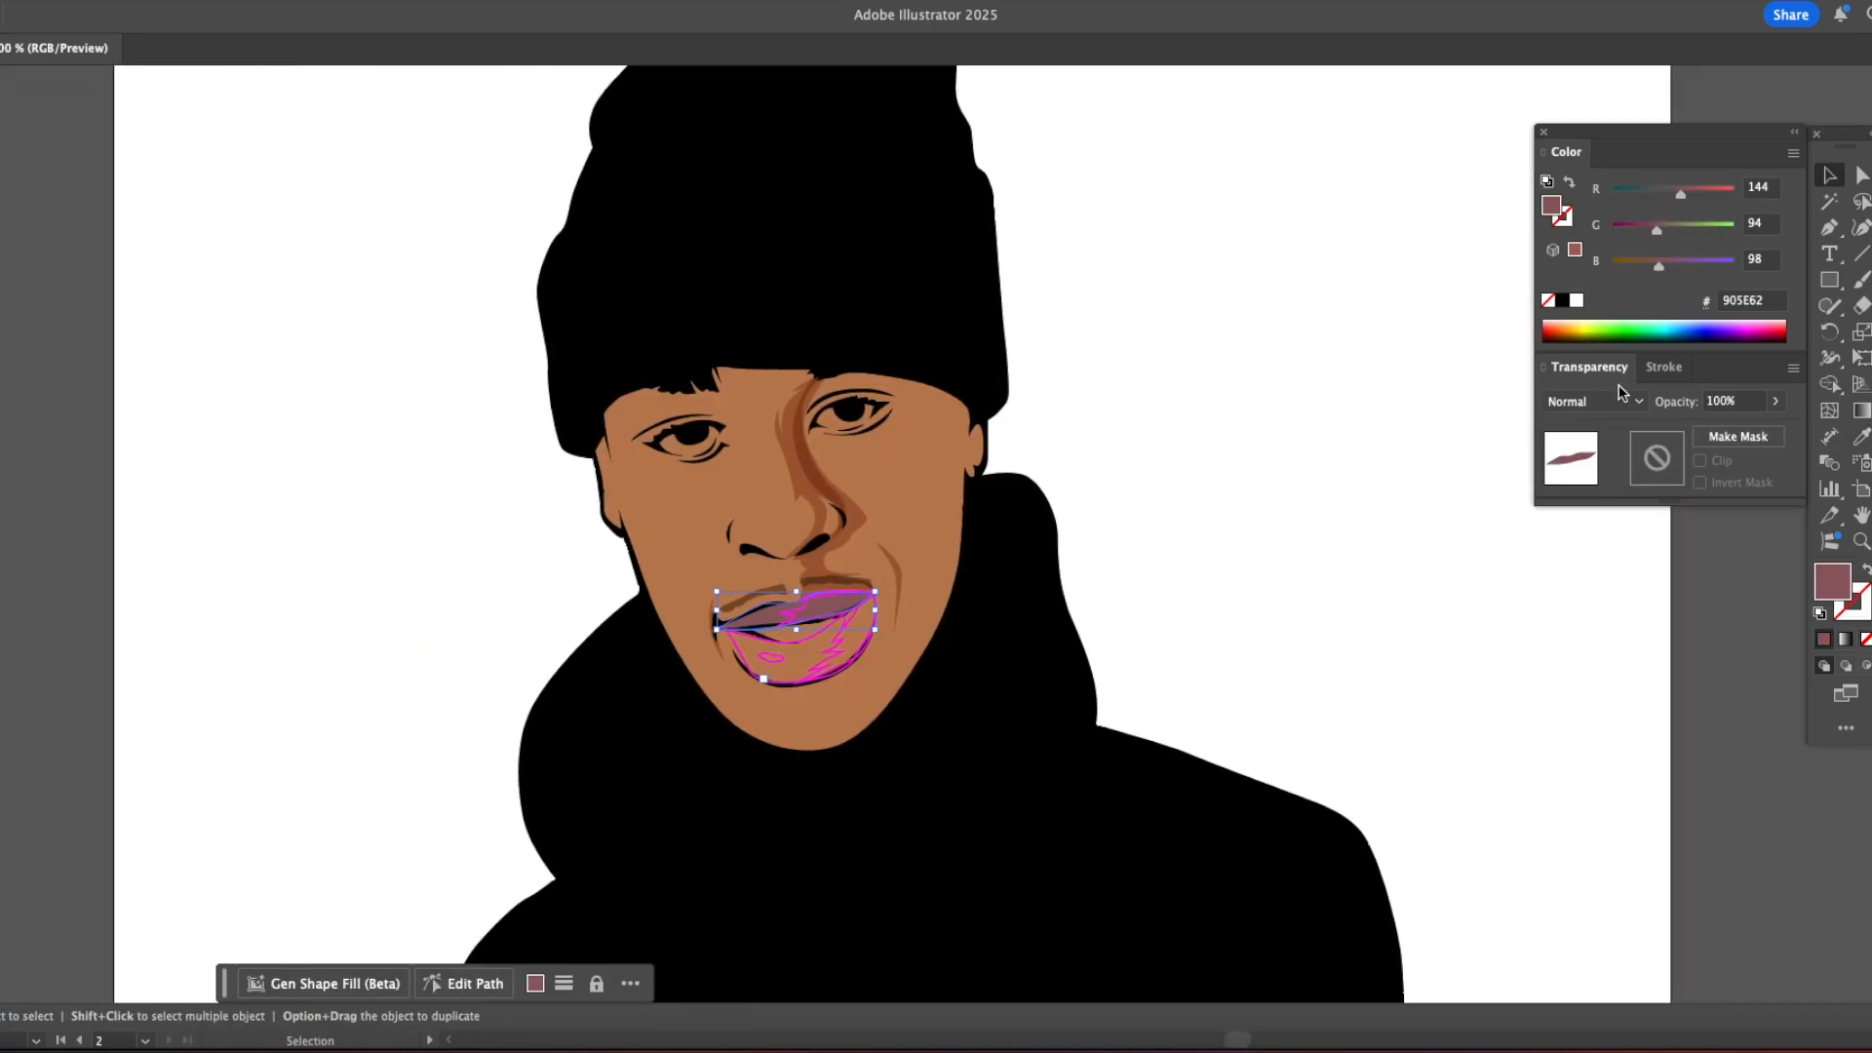
click(1618, 401)
click(1590, 475)
click(1775, 400)
drag(1776, 427, 1734, 430)
click(1414, 473)
Step: Shade the darker shadow shape on the upper lip by sampling existing tones
key(a)
click(786, 617)
key(i)
click(767, 618)
key(v)
click(1227, 516)
drag(654, 702, 770, 702)
key(a)
click(688, 513)
key(i)
click(1102, 468)
key(v)
click(1308, 458)
Step: Apply the BD8054 fill with 56% Multiply shading from the nose shadow to the lower lip
key(a)
click(564, 627)
key(i)
click(720, 434)
click(1187, 466)
key(a)
click(690, 619)
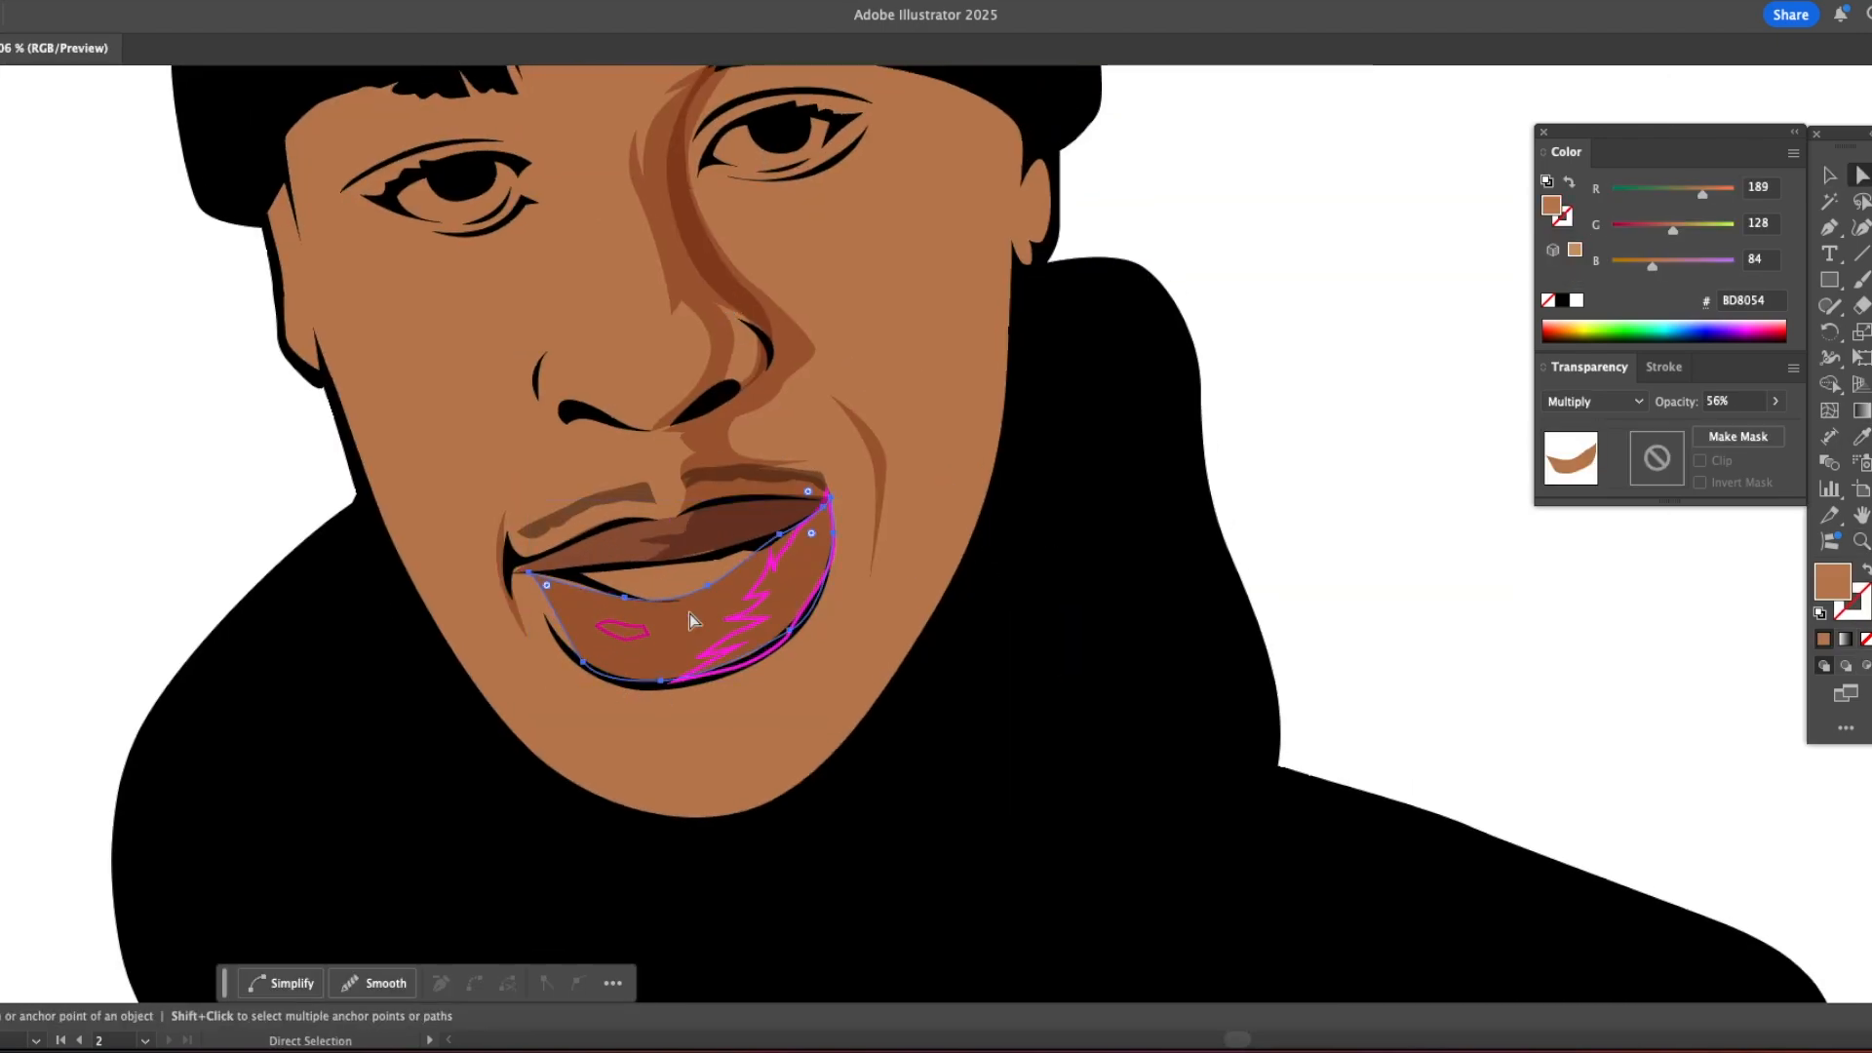
key(v)
click(1258, 419)
key(z)
drag(1268, 390, 546, 639)
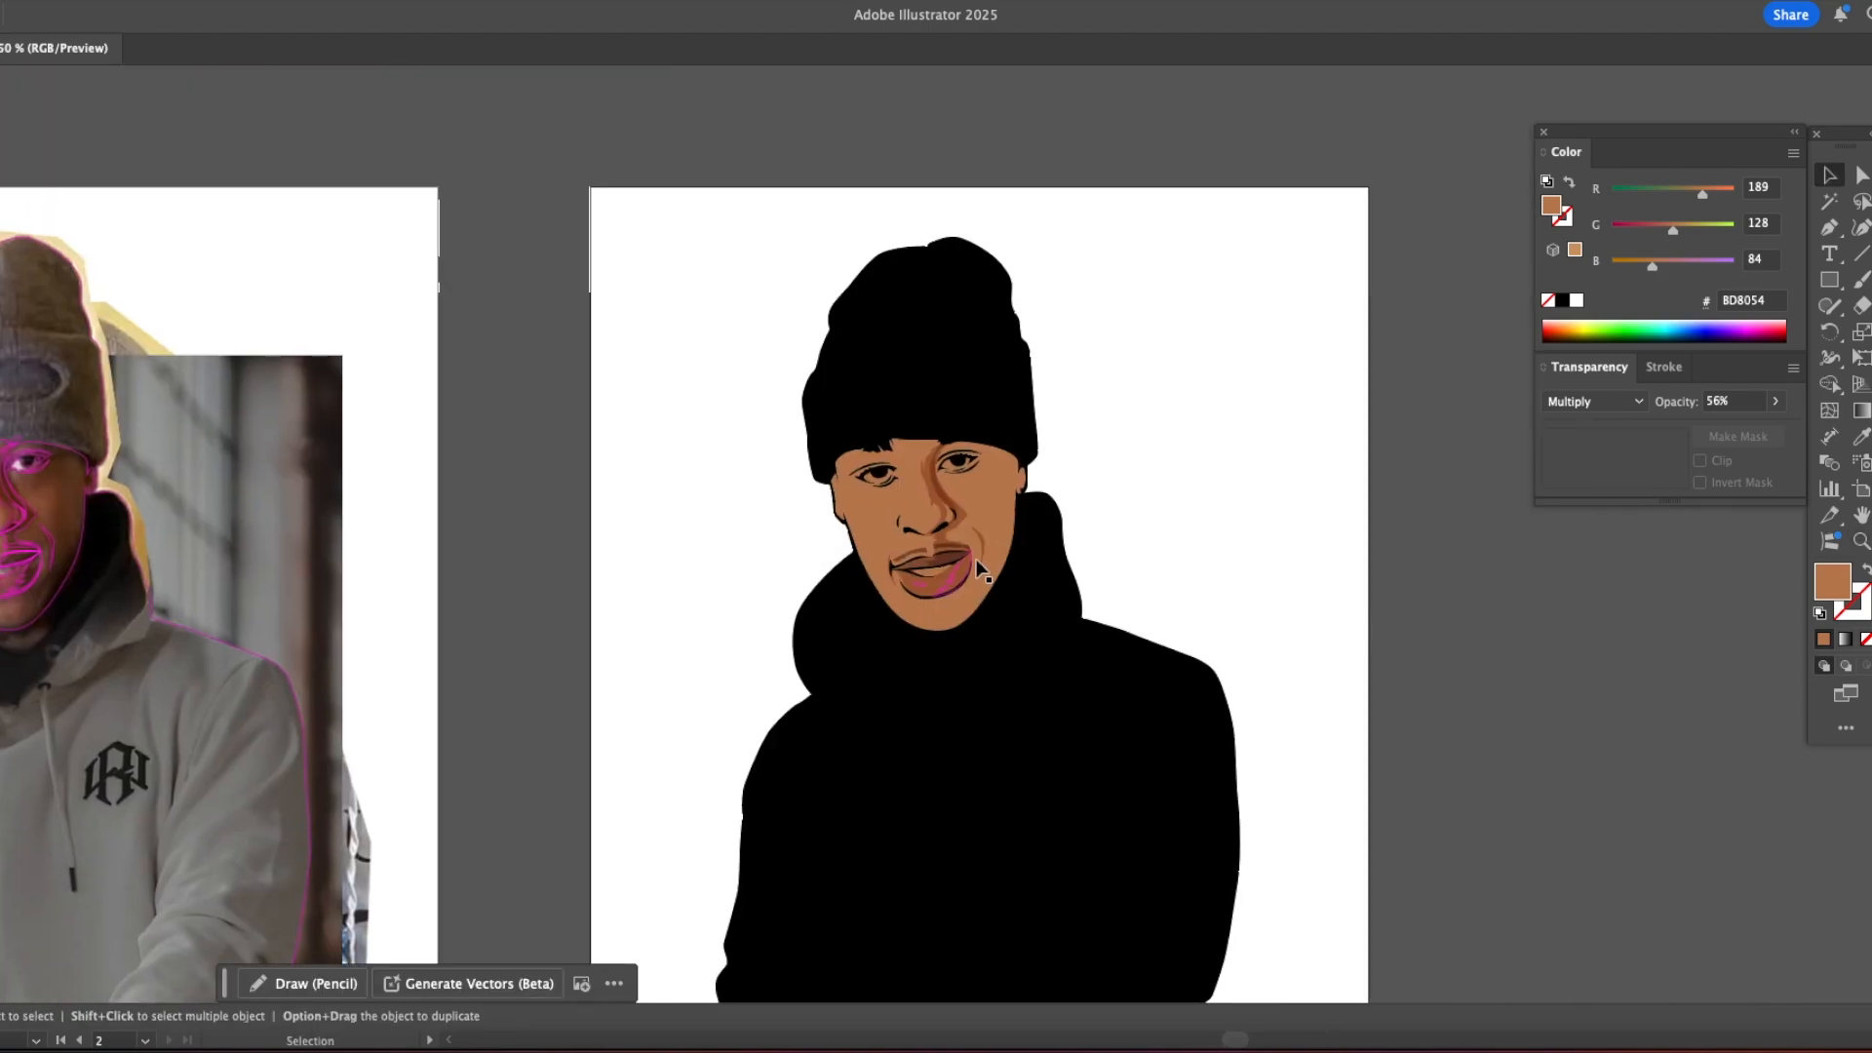
Step: Apply the sampled shadow shading to the jagged shadow shape on the lower lip
super+double_click(976, 563)
click(817, 530)
key(i)
click(804, 488)
key(v)
click(1174, 499)
Step: Fill the small lower-lip highlight with the sampled skin tone lightened to CFA282
key(a)
click(822, 530)
click(754, 540)
key(i)
click(692, 436)
drag(1670, 231, 1690, 231)
key(v)
click(1200, 471)
Step: Draw a closed shape with the Pen tool over the white of the eye on the lit side of the face
key(z)
triple_click(773, 344)
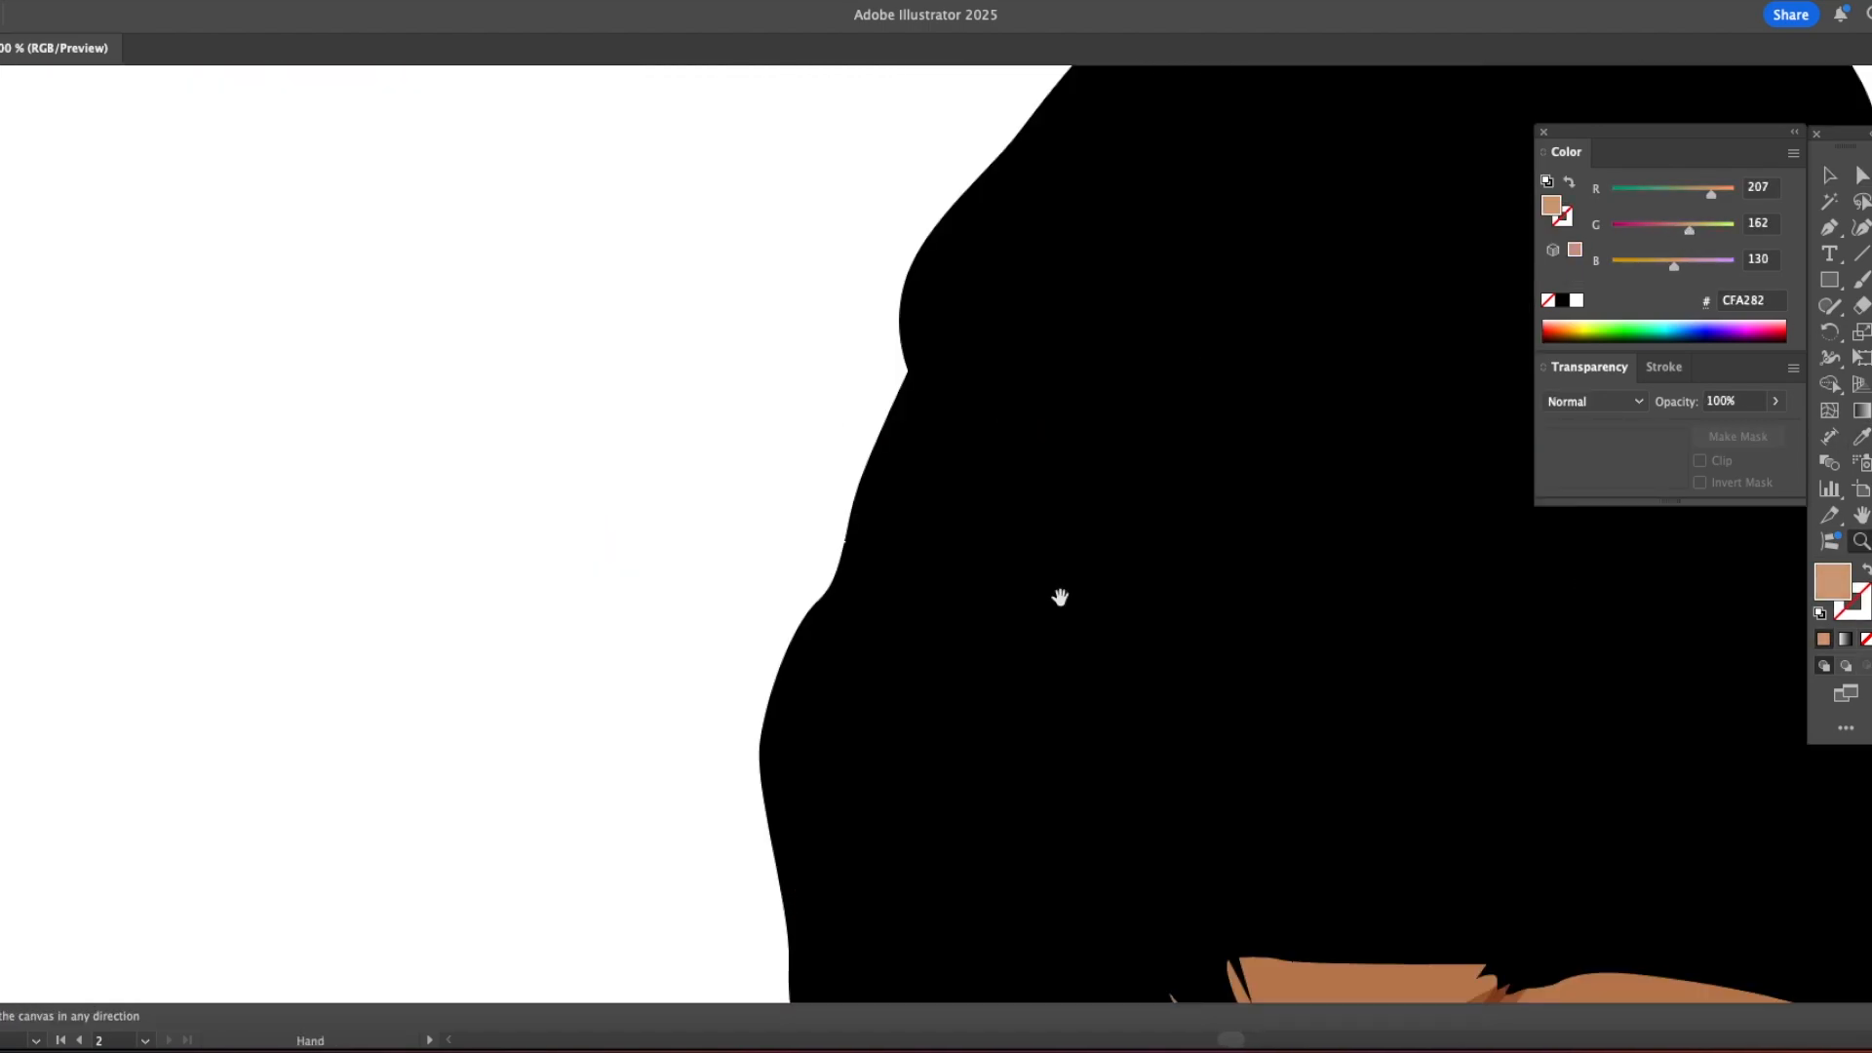
drag(1092, 912, 441, 152)
key(p)
click(419, 380)
mouse_move(497, 343)
mouse_down()
mouse_move(558, 340)
mouse_move(542, 420)
mouse_move(429, 418)
mouse_up()
click(583, 352)
click(415, 399)
click(419, 380)
Step: Draw a closed shape with the Pen tool over the white of the eye on the shaded side
click(832, 338)
drag(897, 285, 935, 275)
click(983, 284)
click(1009, 289)
drag(963, 340, 843, 343)
click(833, 339)
Step: Arrange both eye-white shapes behind the black eye linework and fill them with white FFFFFF
key(v)
click(914, 326)
click(559, 483)
key(shift+super+bracketleft)
key(i)
click(1431, 355)
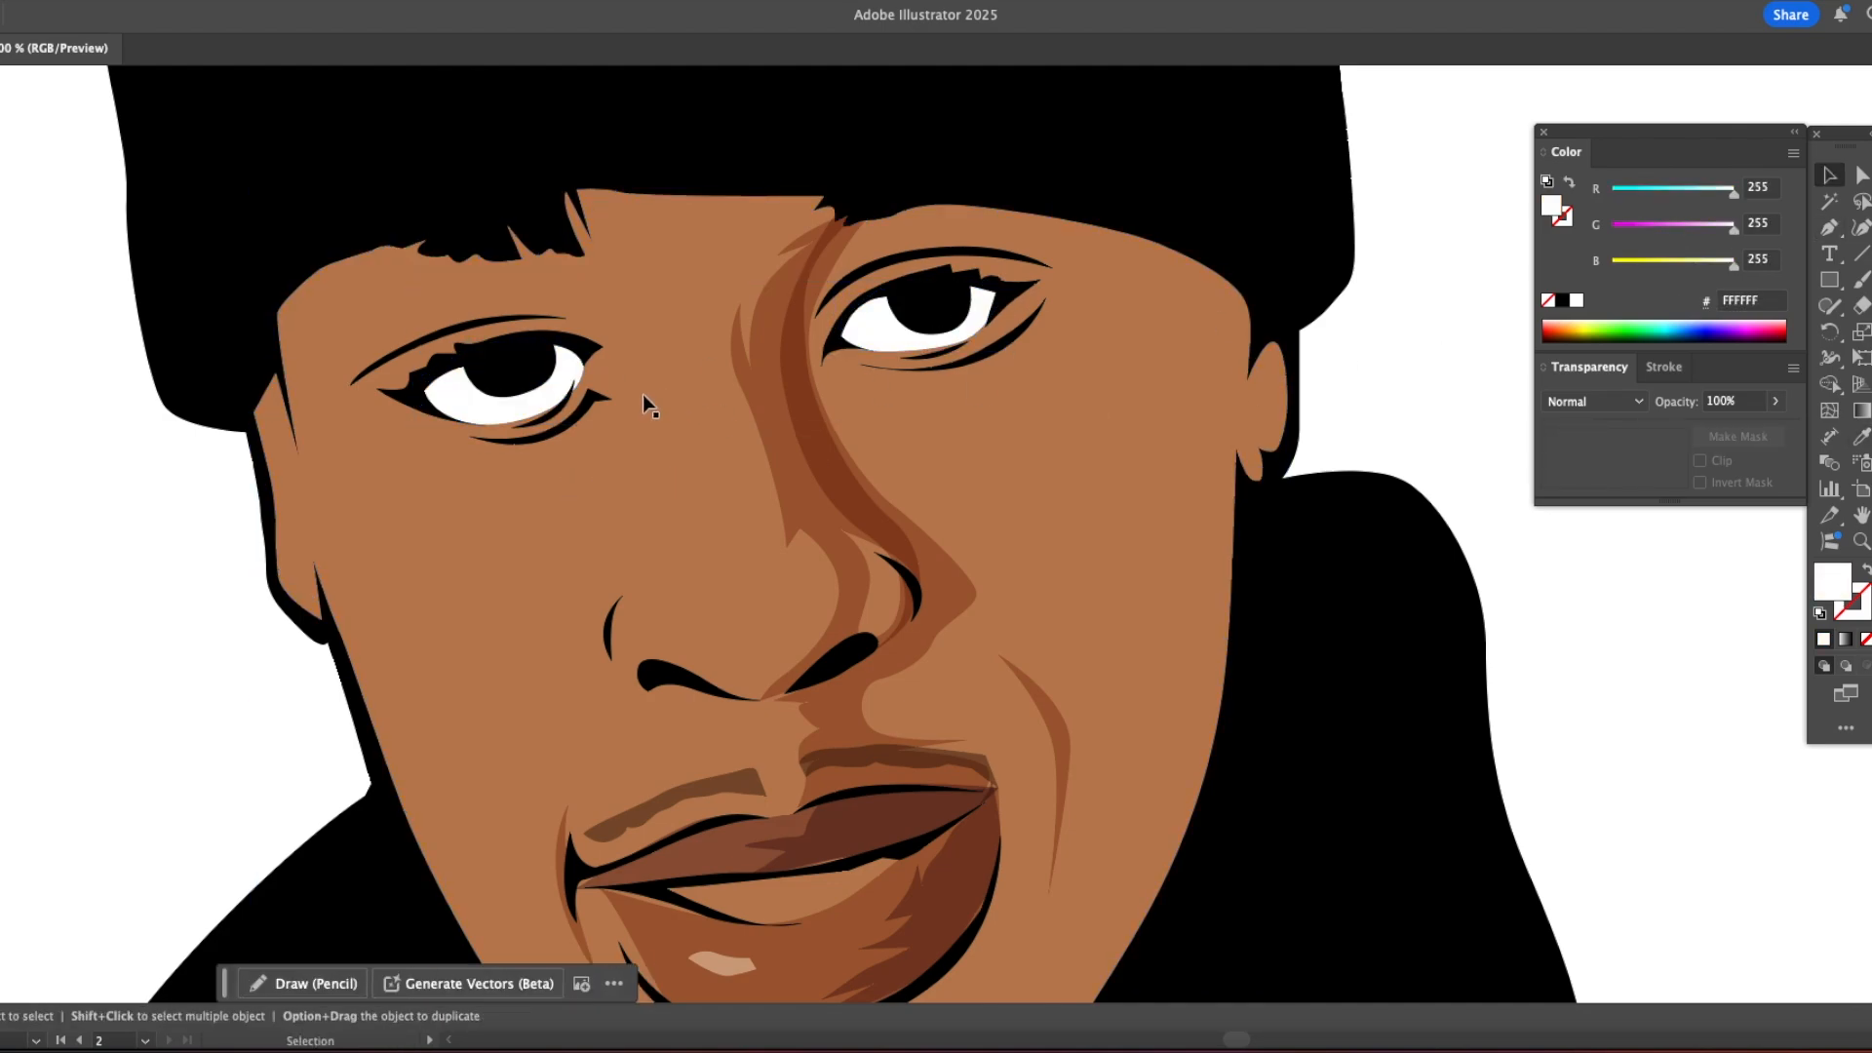
Step: Draw thin shadow shapes along the upper edge of both eye whites with a cyan 00FFFF fill
key(p)
click(434, 391)
drag(562, 356, 642, 370)
click(435, 391)
click(859, 319)
drag(989, 295, 1068, 312)
key(v)
key(super+shift+a)
scroll(1044, 435, down, 10)
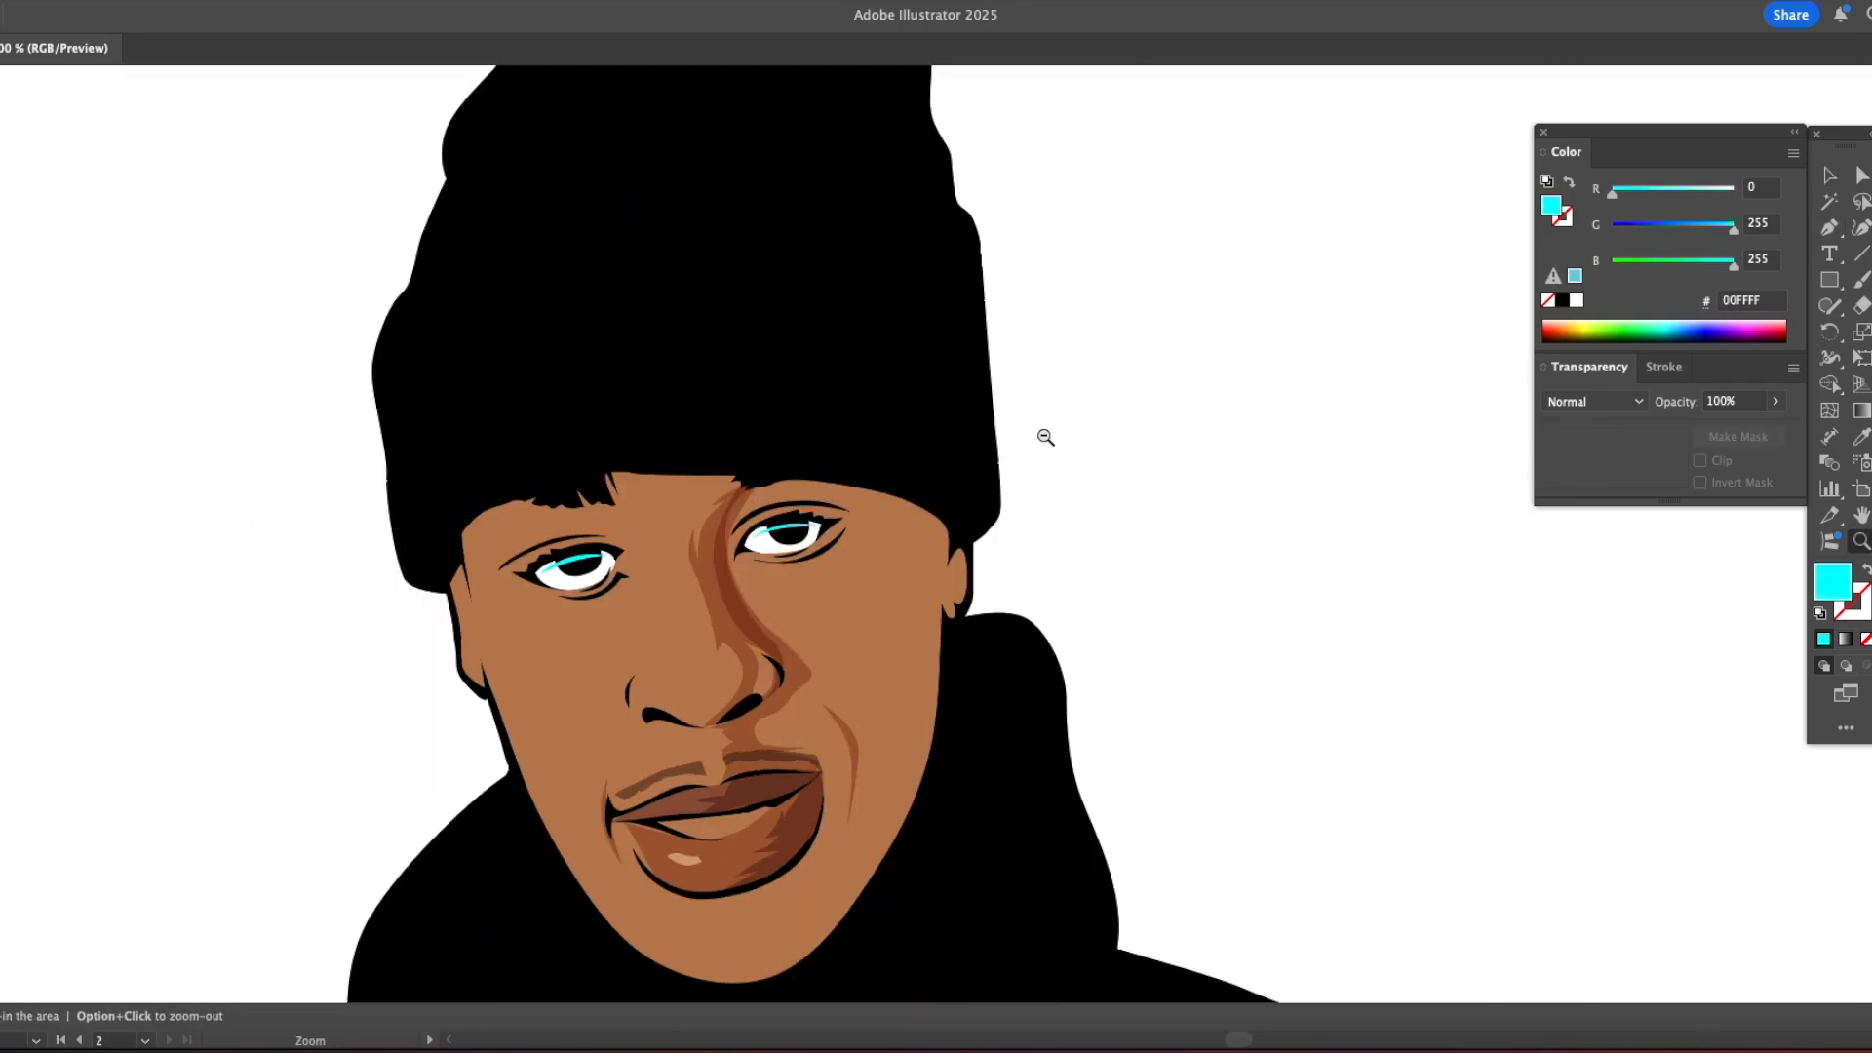
Step: On the reference photo, trace the shadow shape at the shaded-side ear as an unfilled outline
key(z)
click(895, 439)
key(space)
drag(468, 585, 1491, 321)
click(641, 409)
drag(892, 413, 642, 414)
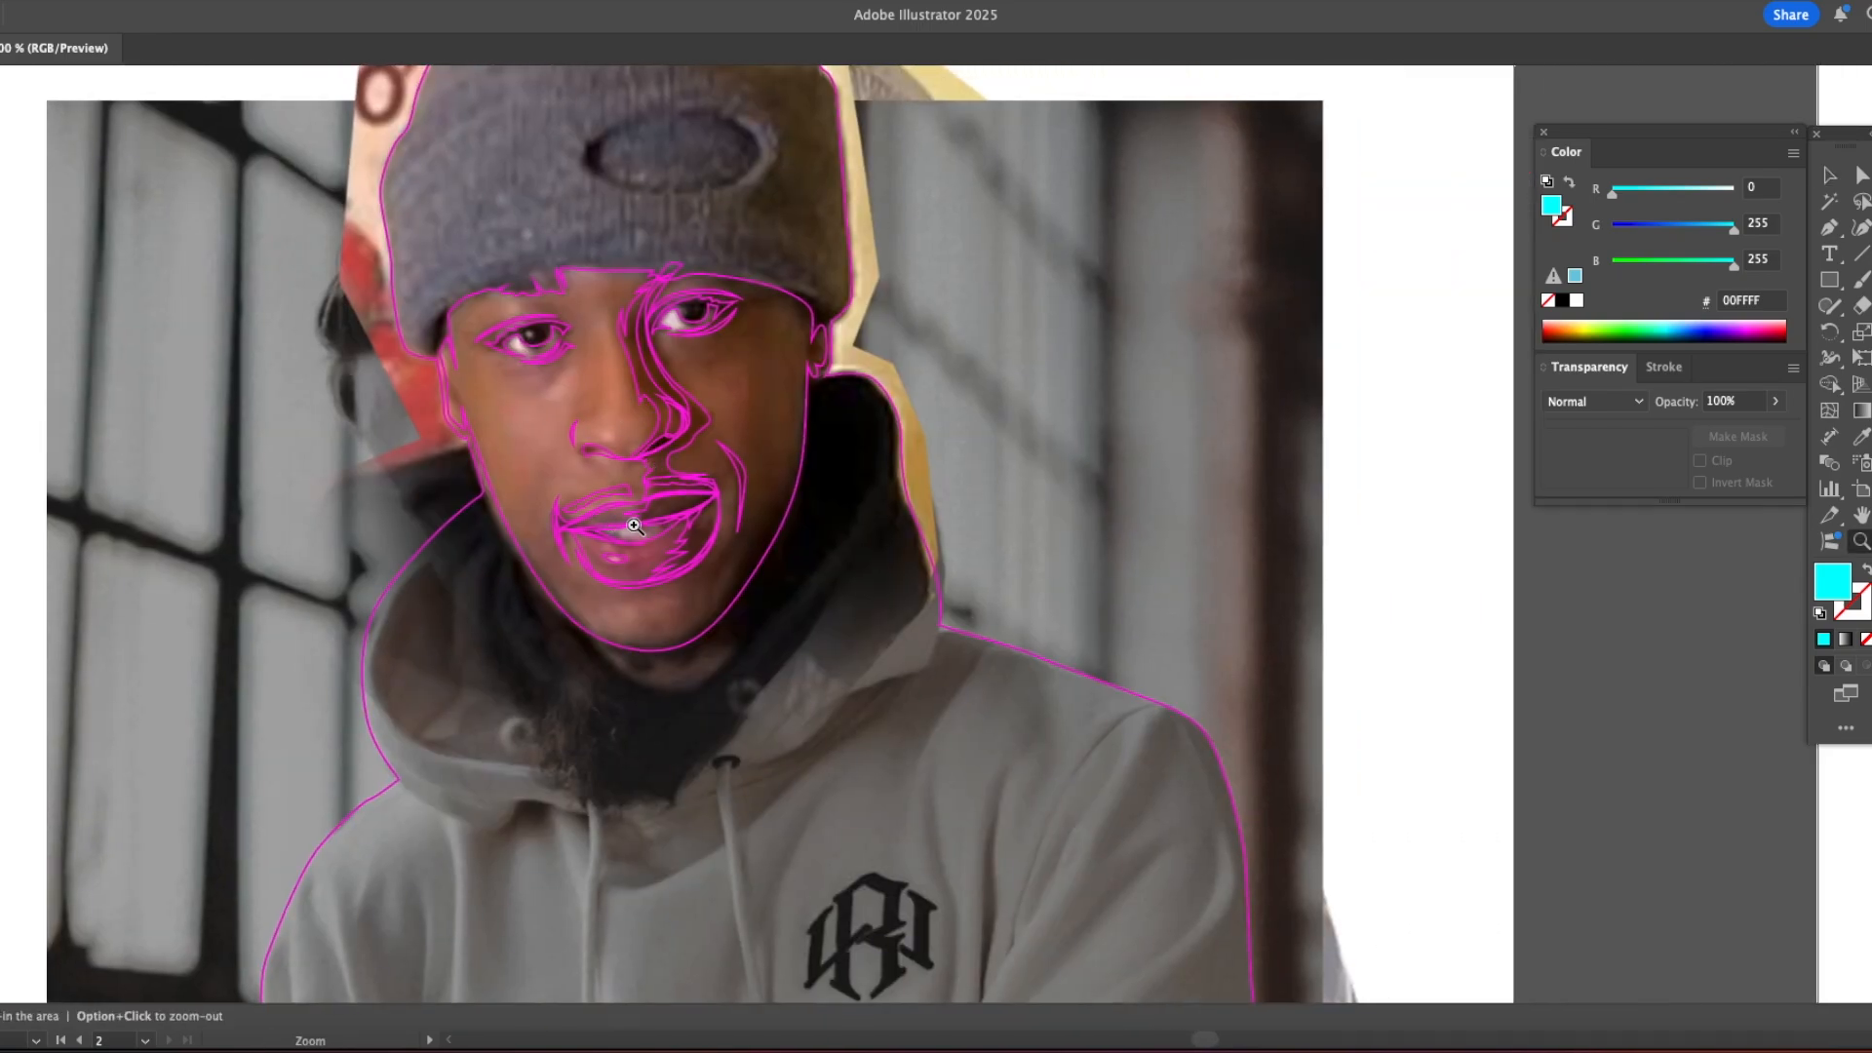
key(p)
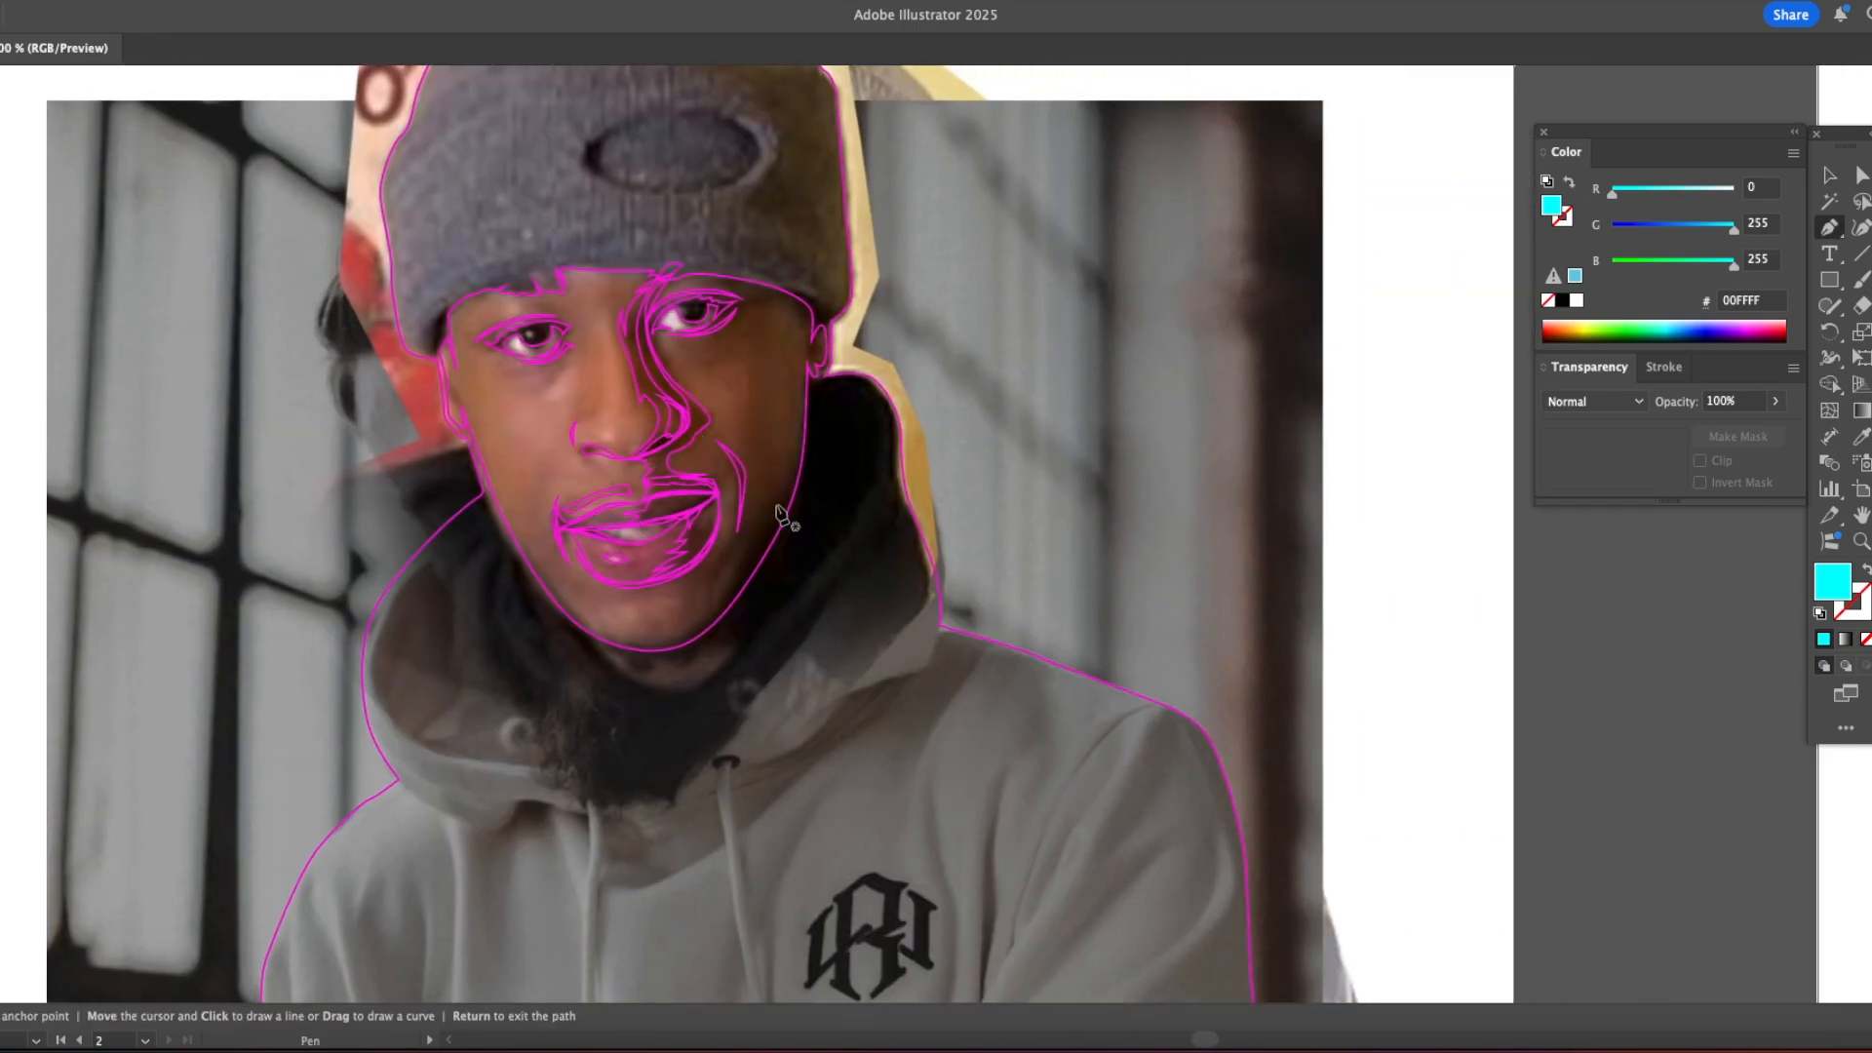
super+click(656, 365)
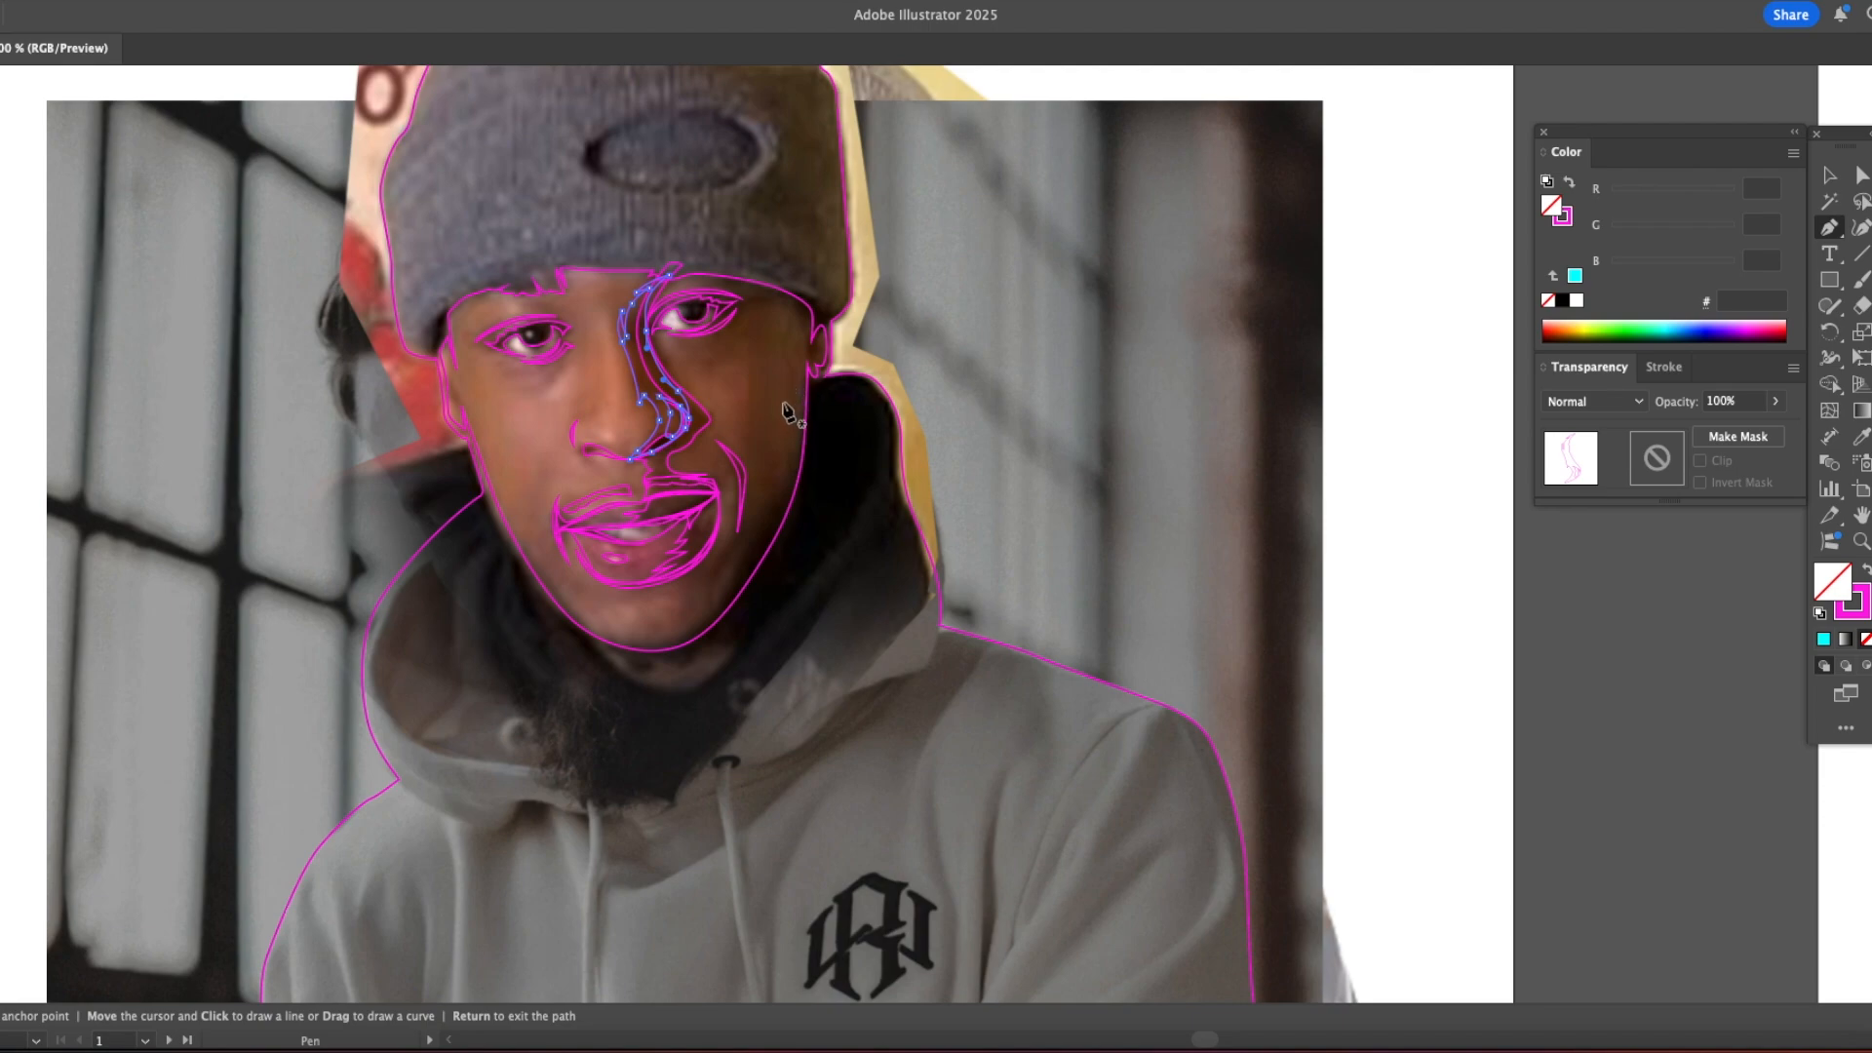
click(797, 290)
click(803, 317)
click(805, 324)
drag(796, 291, 792, 305)
Step: Set the traced outline's stroke colour to turquoise 00FFE5
click(1568, 219)
drag(1621, 230, 1735, 230)
drag(1734, 194, 1612, 194)
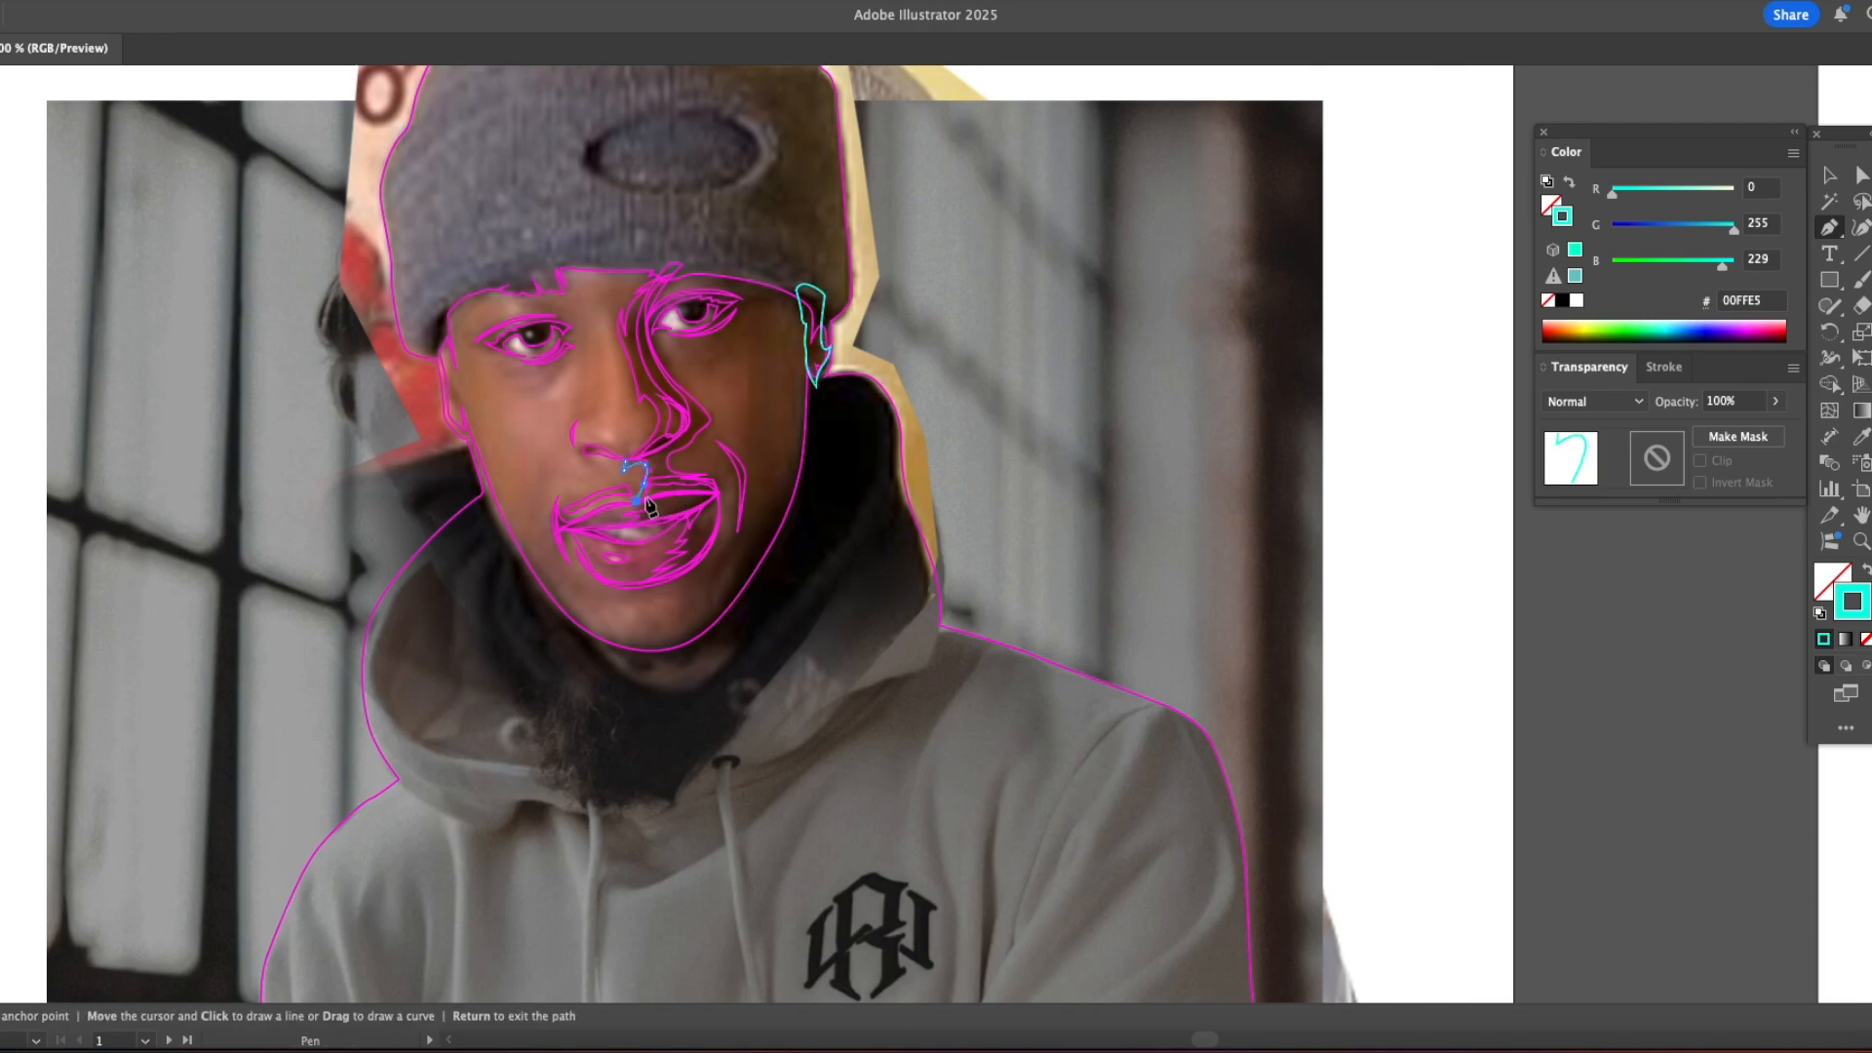
Step: Trace the face shadow outline around the lower lip, across the chin and up the jaw to the ear
click(607, 580)
drag(661, 577, 658, 589)
click(626, 589)
click(621, 597)
drag(675, 594, 710, 632)
click(659, 635)
click(684, 631)
click(664, 641)
click(640, 651)
drag(775, 547, 792, 523)
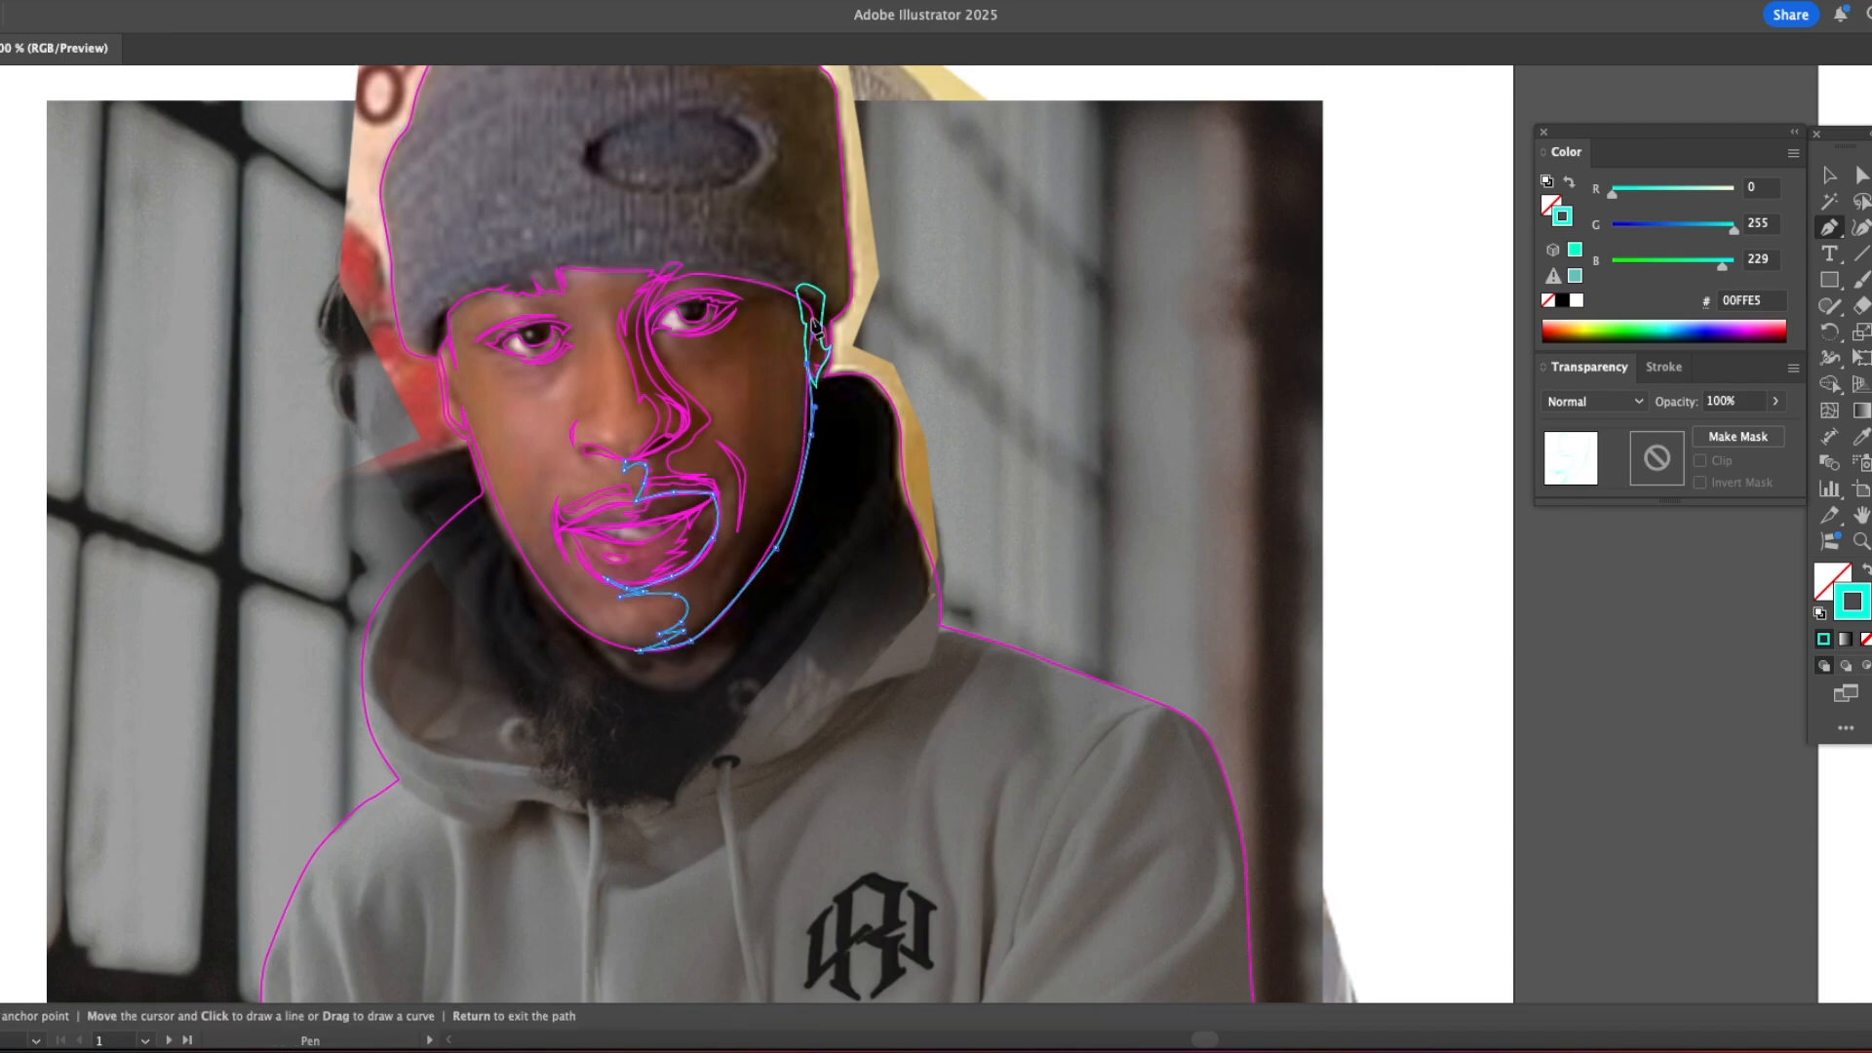
click(821, 342)
Step: Trace the face shadow's edge from the ear across the forehead and down both sides of the nose bridge
drag(811, 292, 722, 257)
drag(674, 259, 592, 419)
click(587, 259)
click(611, 298)
click(601, 303)
click(641, 412)
click(651, 419)
click(575, 427)
click(575, 427)
Step: Trace a second, darker shadow shape along the shaded jaw from the ear to the chin and back
click(808, 396)
drag(798, 452, 795, 473)
drag(738, 531, 641, 643)
click(744, 547)
click(609, 642)
drag(640, 650, 746, 612)
drag(802, 510, 809, 484)
click(825, 401)
Step: Trace the lighter area's outline below the shaded-side eye and down the cheek
click(669, 342)
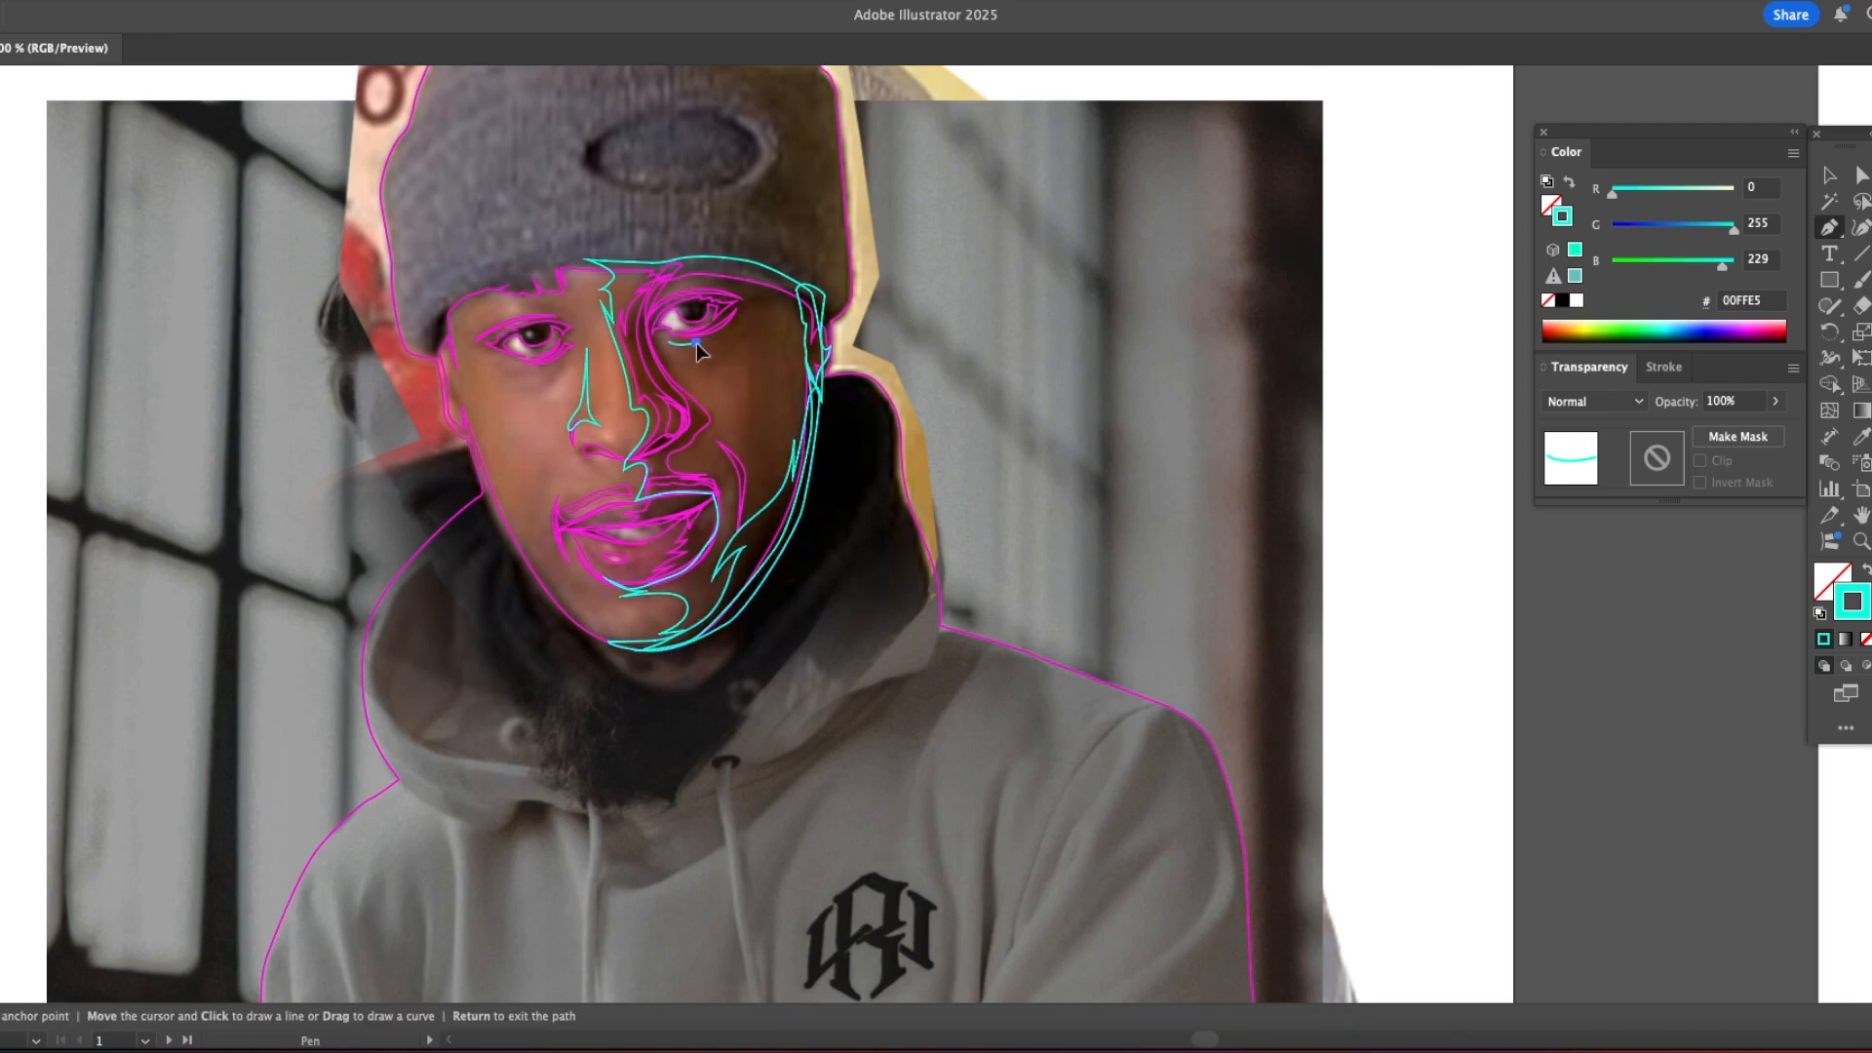
click(678, 351)
drag(715, 348, 743, 442)
click(753, 470)
drag(732, 440, 726, 435)
click(713, 431)
Step: Trace the nose-tip highlight and the jagged wrinkle lines beneath the lit-side eye
click(594, 432)
drag(604, 430, 610, 436)
key(super+equal)
drag(813, 562, 704, 510)
super+click(704, 460)
mouse_move(607, 386)
mouse_down()
mouse_move(630, 402)
mouse_move(613, 421)
mouse_up()
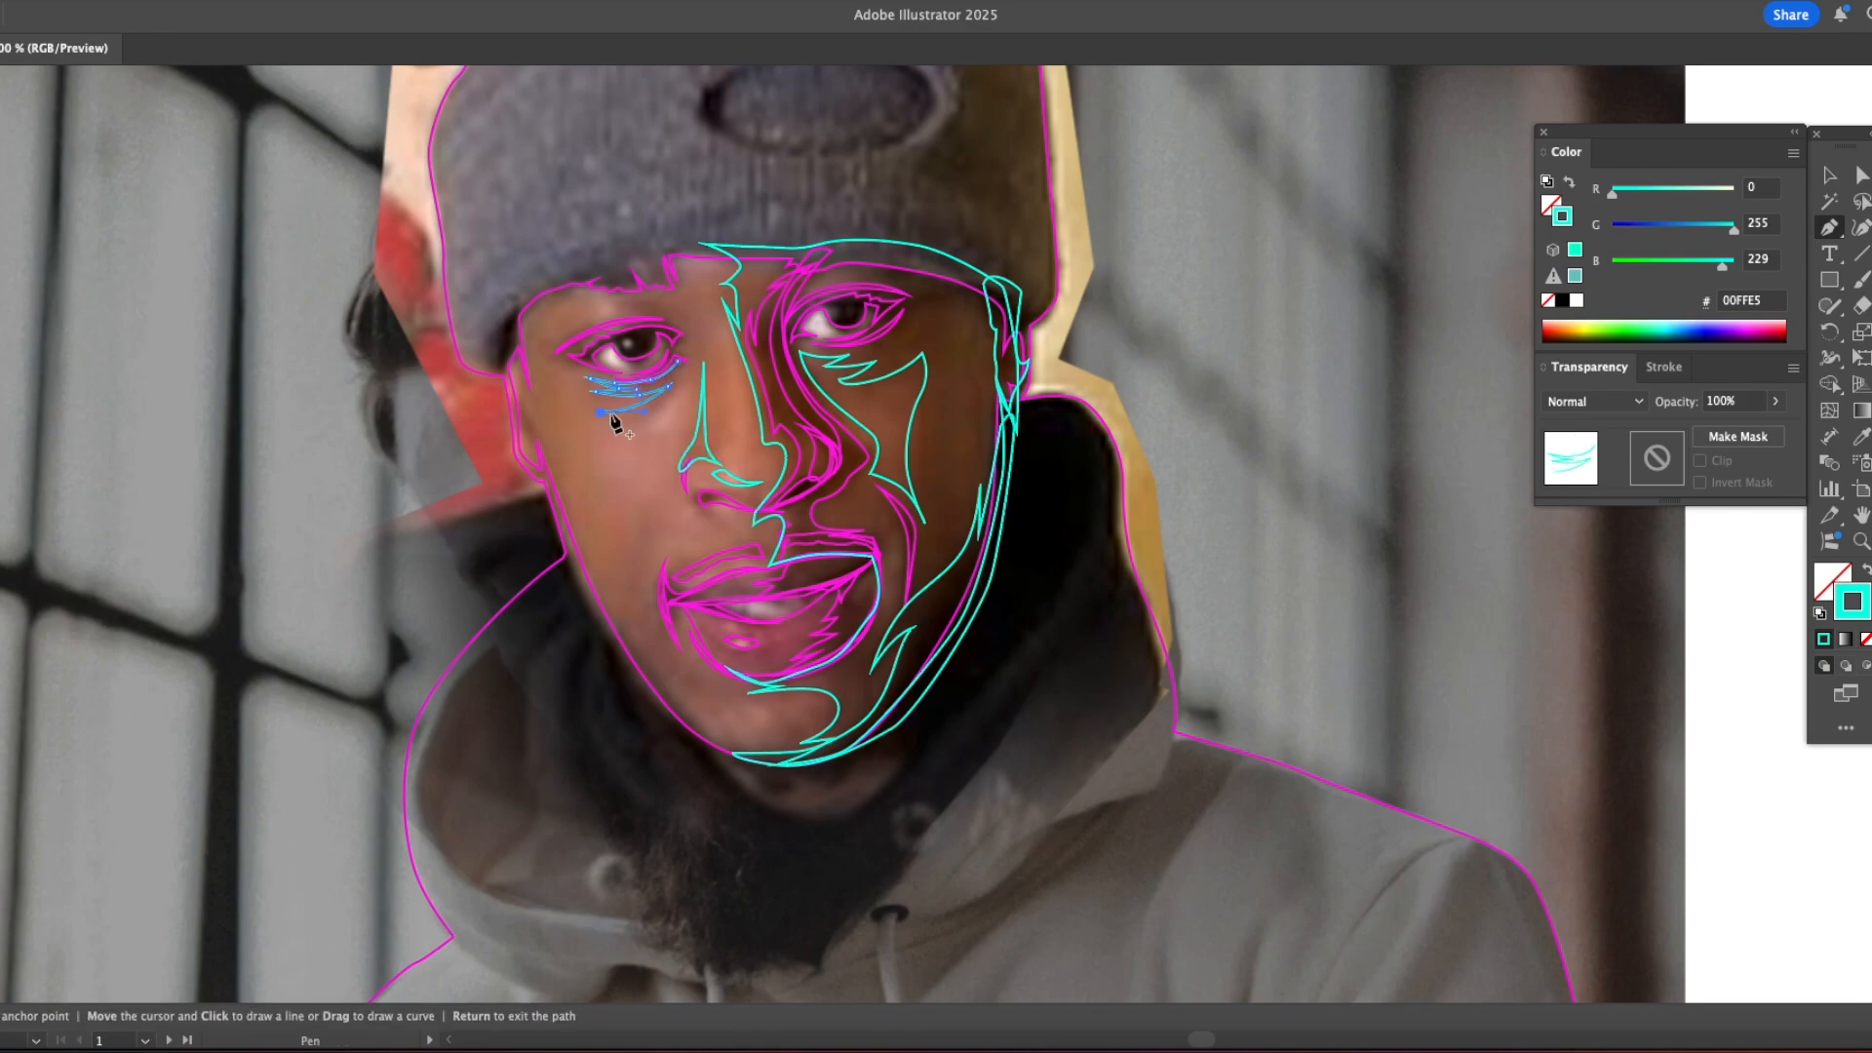
Step: Trace the shadow shape from the nose bridge over the lit-side brow and around the inner corner of the eye
click(678, 314)
click(715, 359)
drag(684, 295, 675, 282)
drag(629, 262, 531, 270)
drag(504, 292, 491, 306)
drag(664, 302, 688, 311)
click(664, 302)
drag(572, 310, 675, 339)
click(572, 310)
click(670, 361)
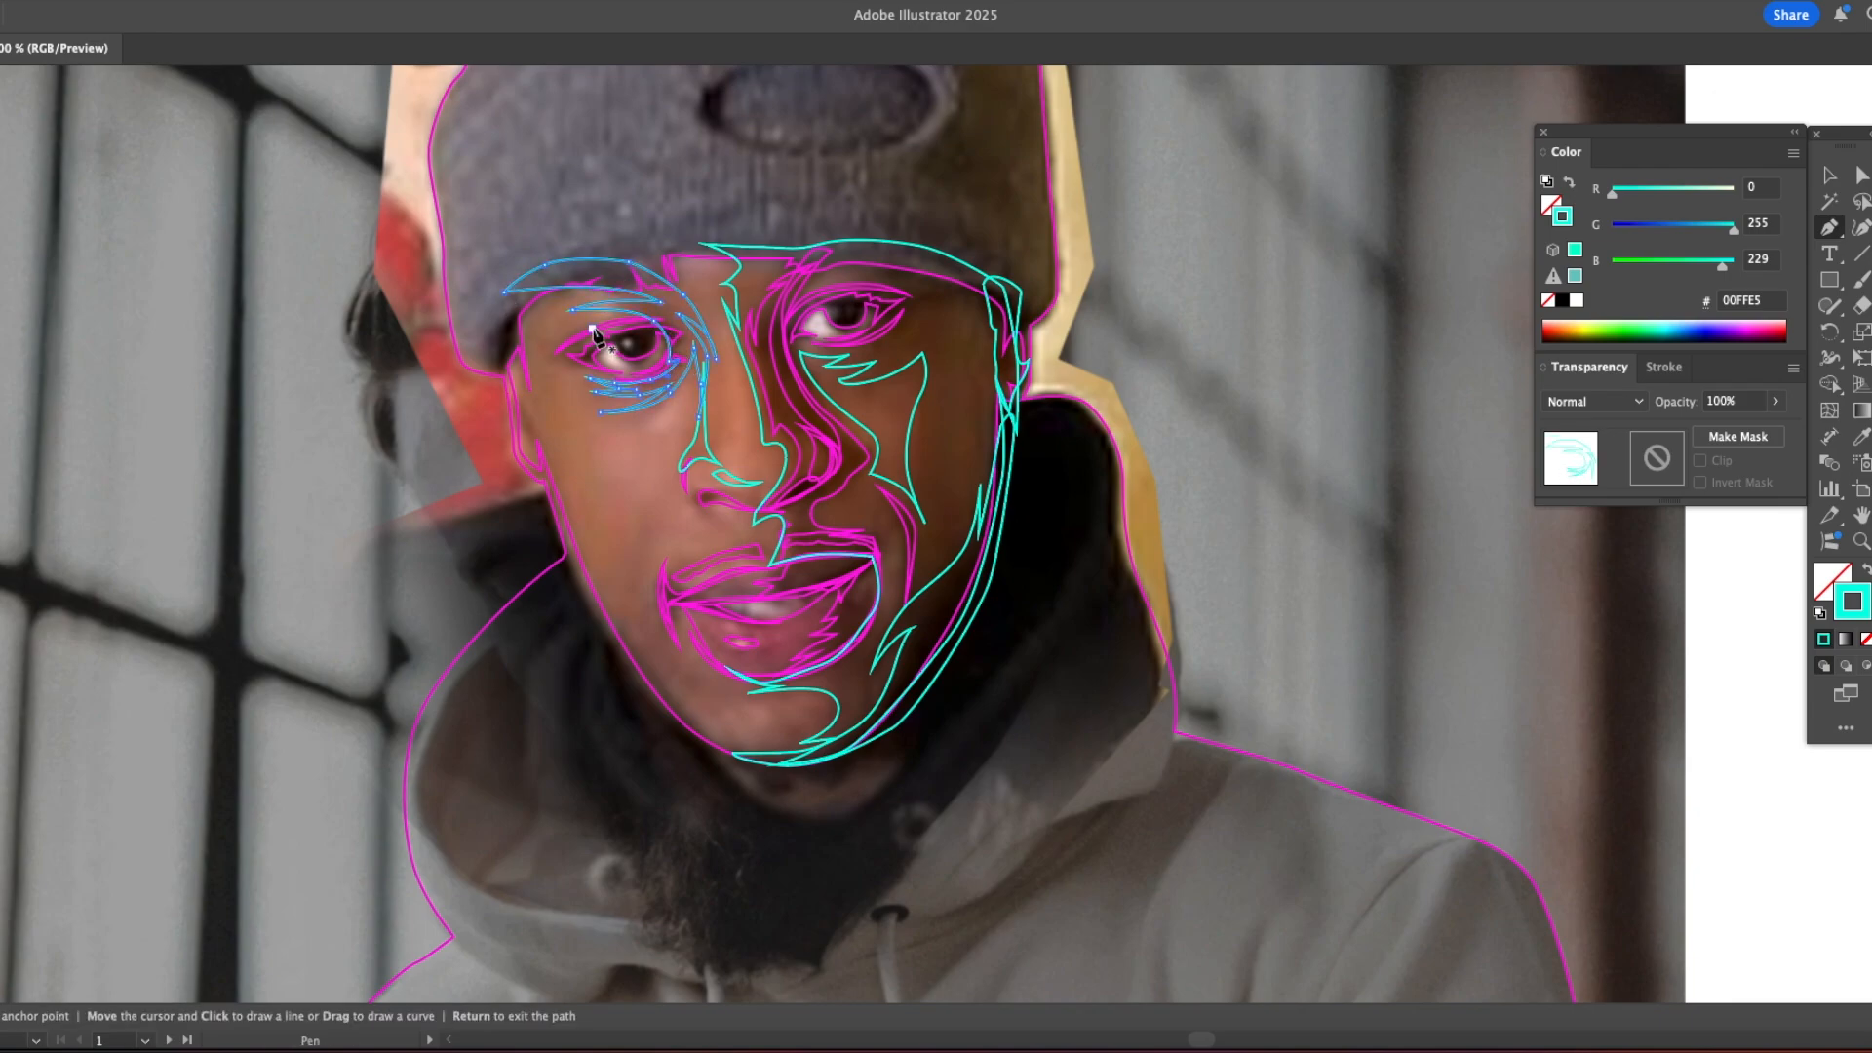
Step: Trace the narrow shadow along the lit-side ear and jaw edge, plus another crease below the eye
drag(515, 391, 543, 437)
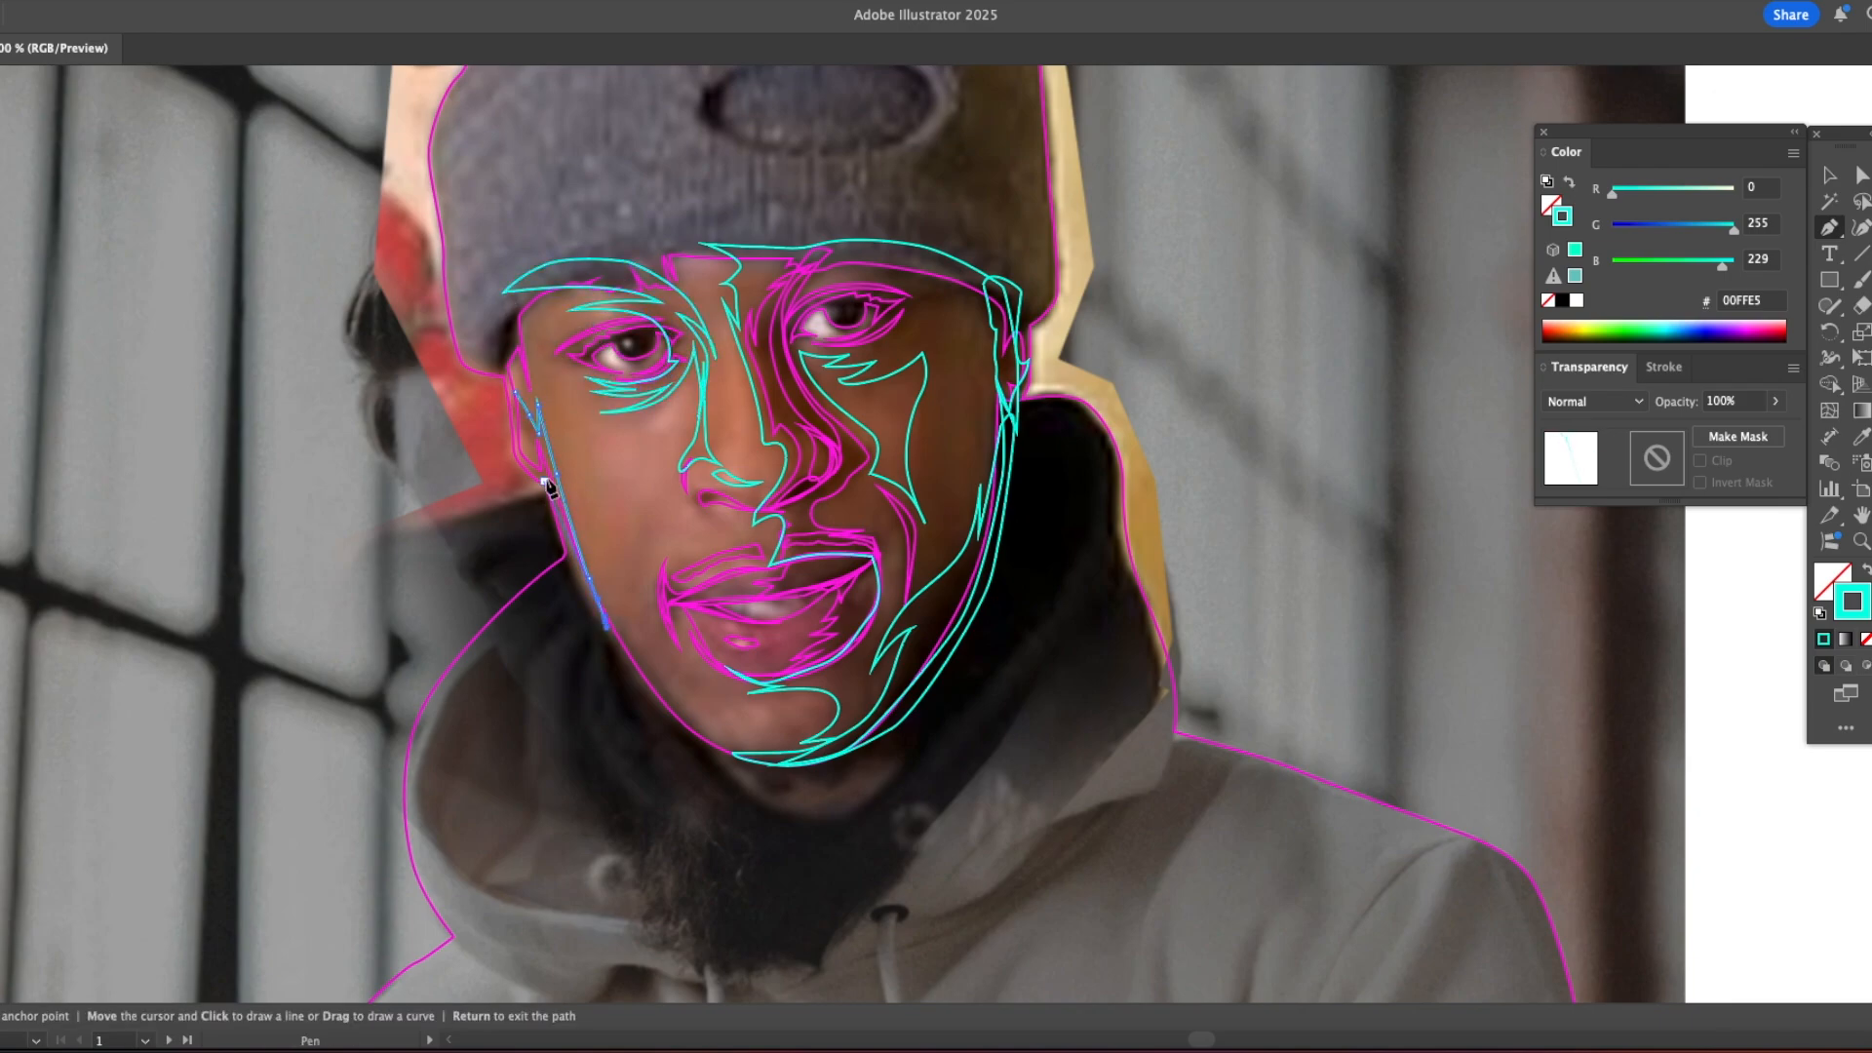
click(685, 379)
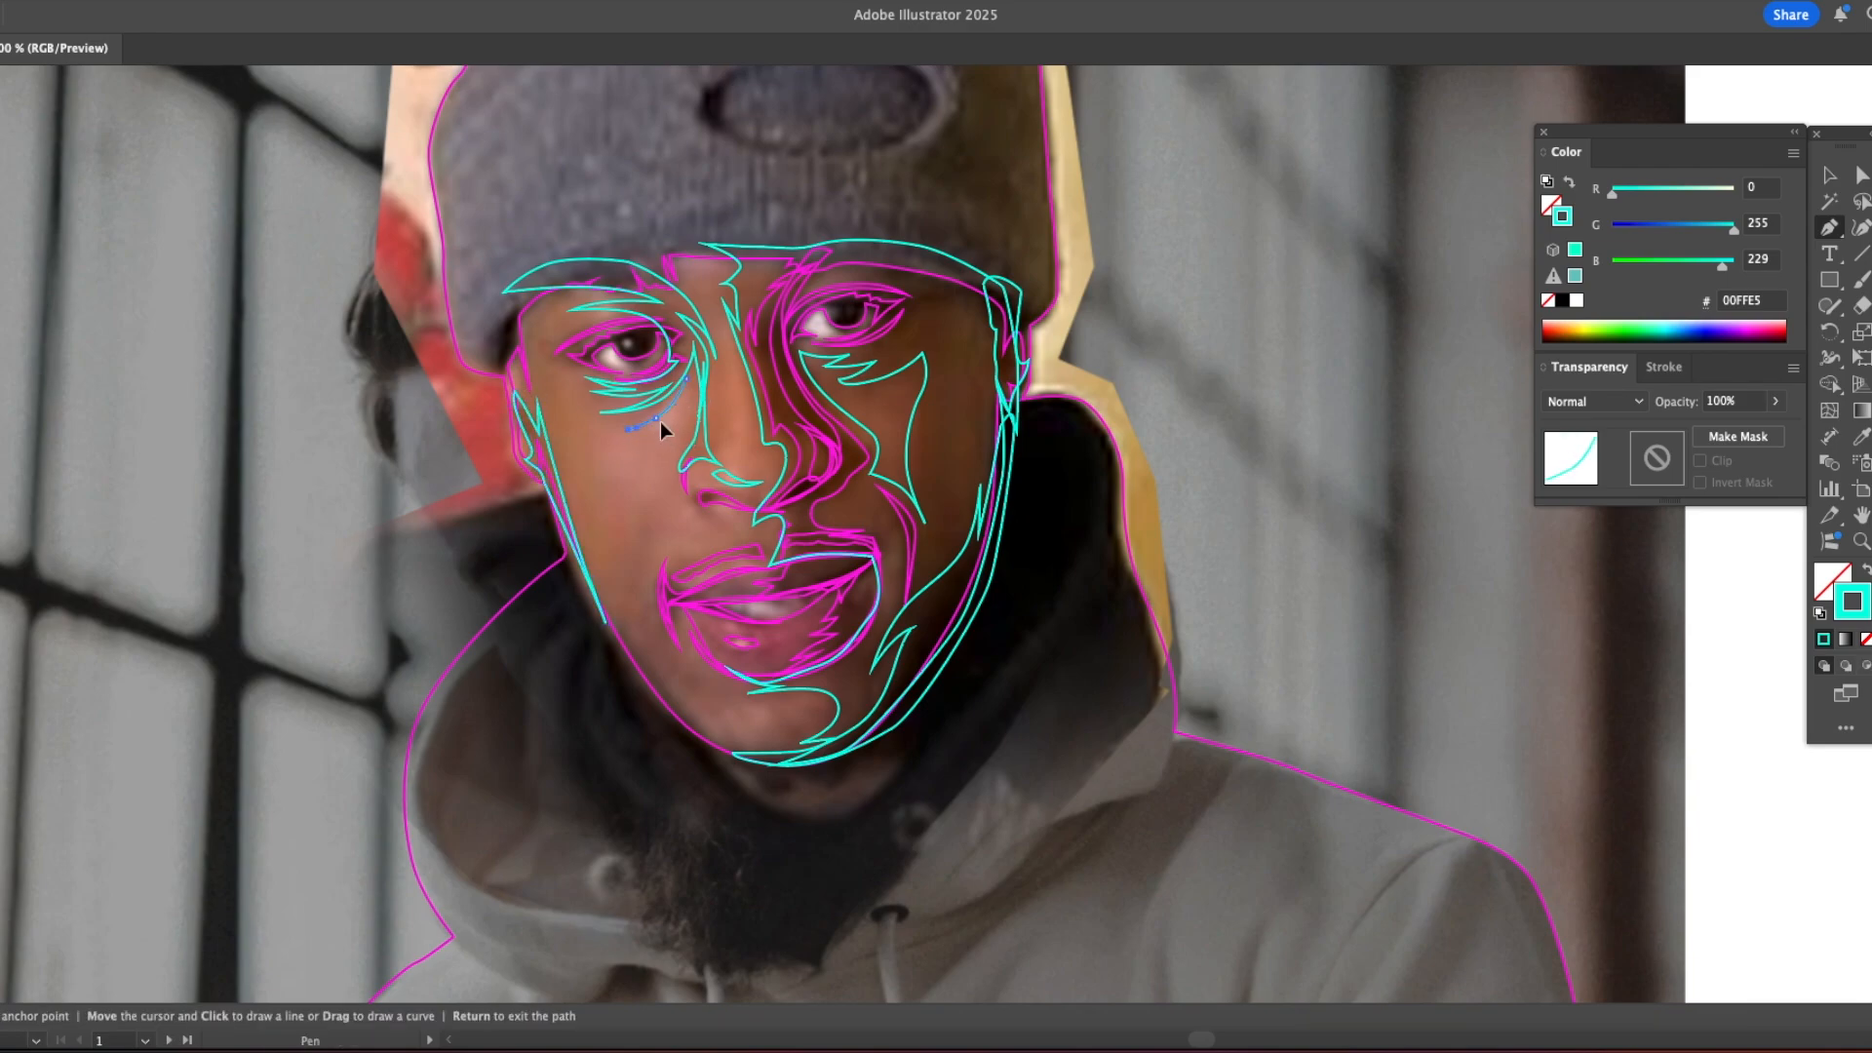
Step: Trace the outline of the teeth between the lips, including the dividing line across them
click(716, 604)
key(super+equal)
super+click(770, 630)
click(757, 618)
click(850, 623)
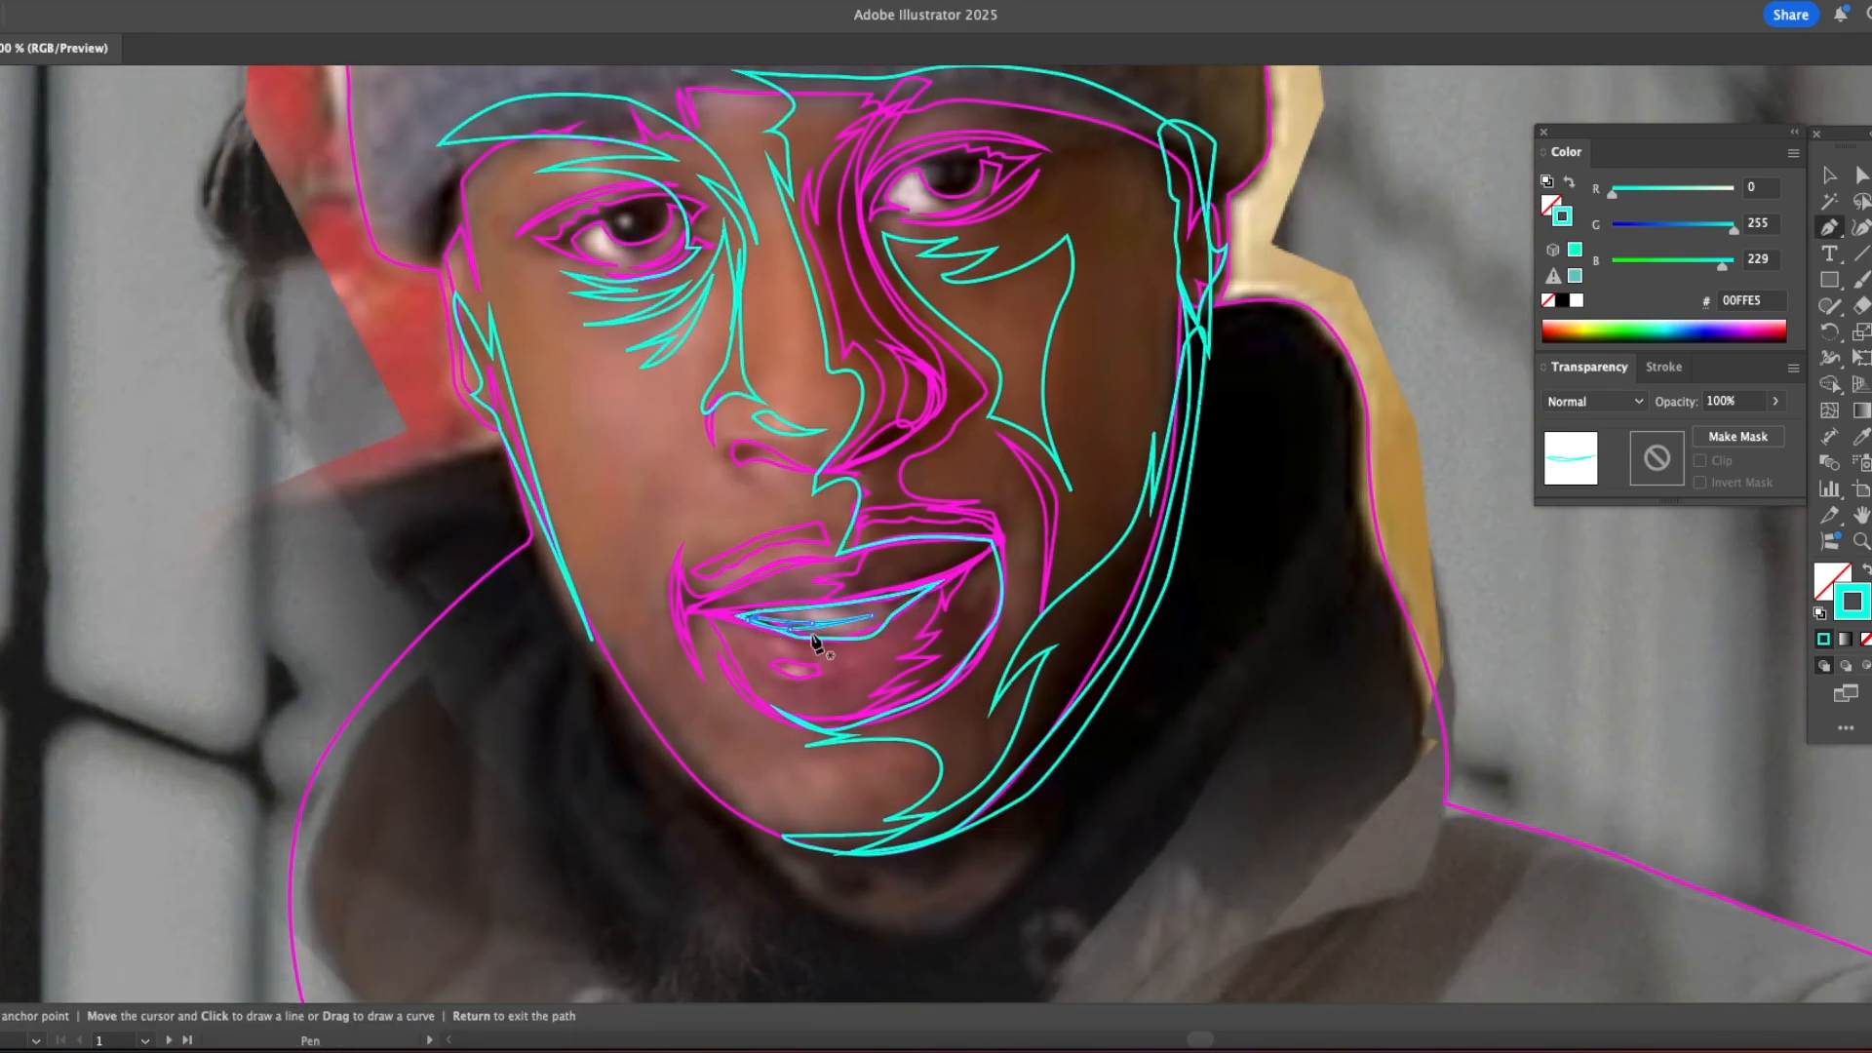
Step: Trace the jagged shadow shape over the shaded half of the upper and lower lips
scroll(814, 637, down, 4)
drag(1009, 521, 822, 549)
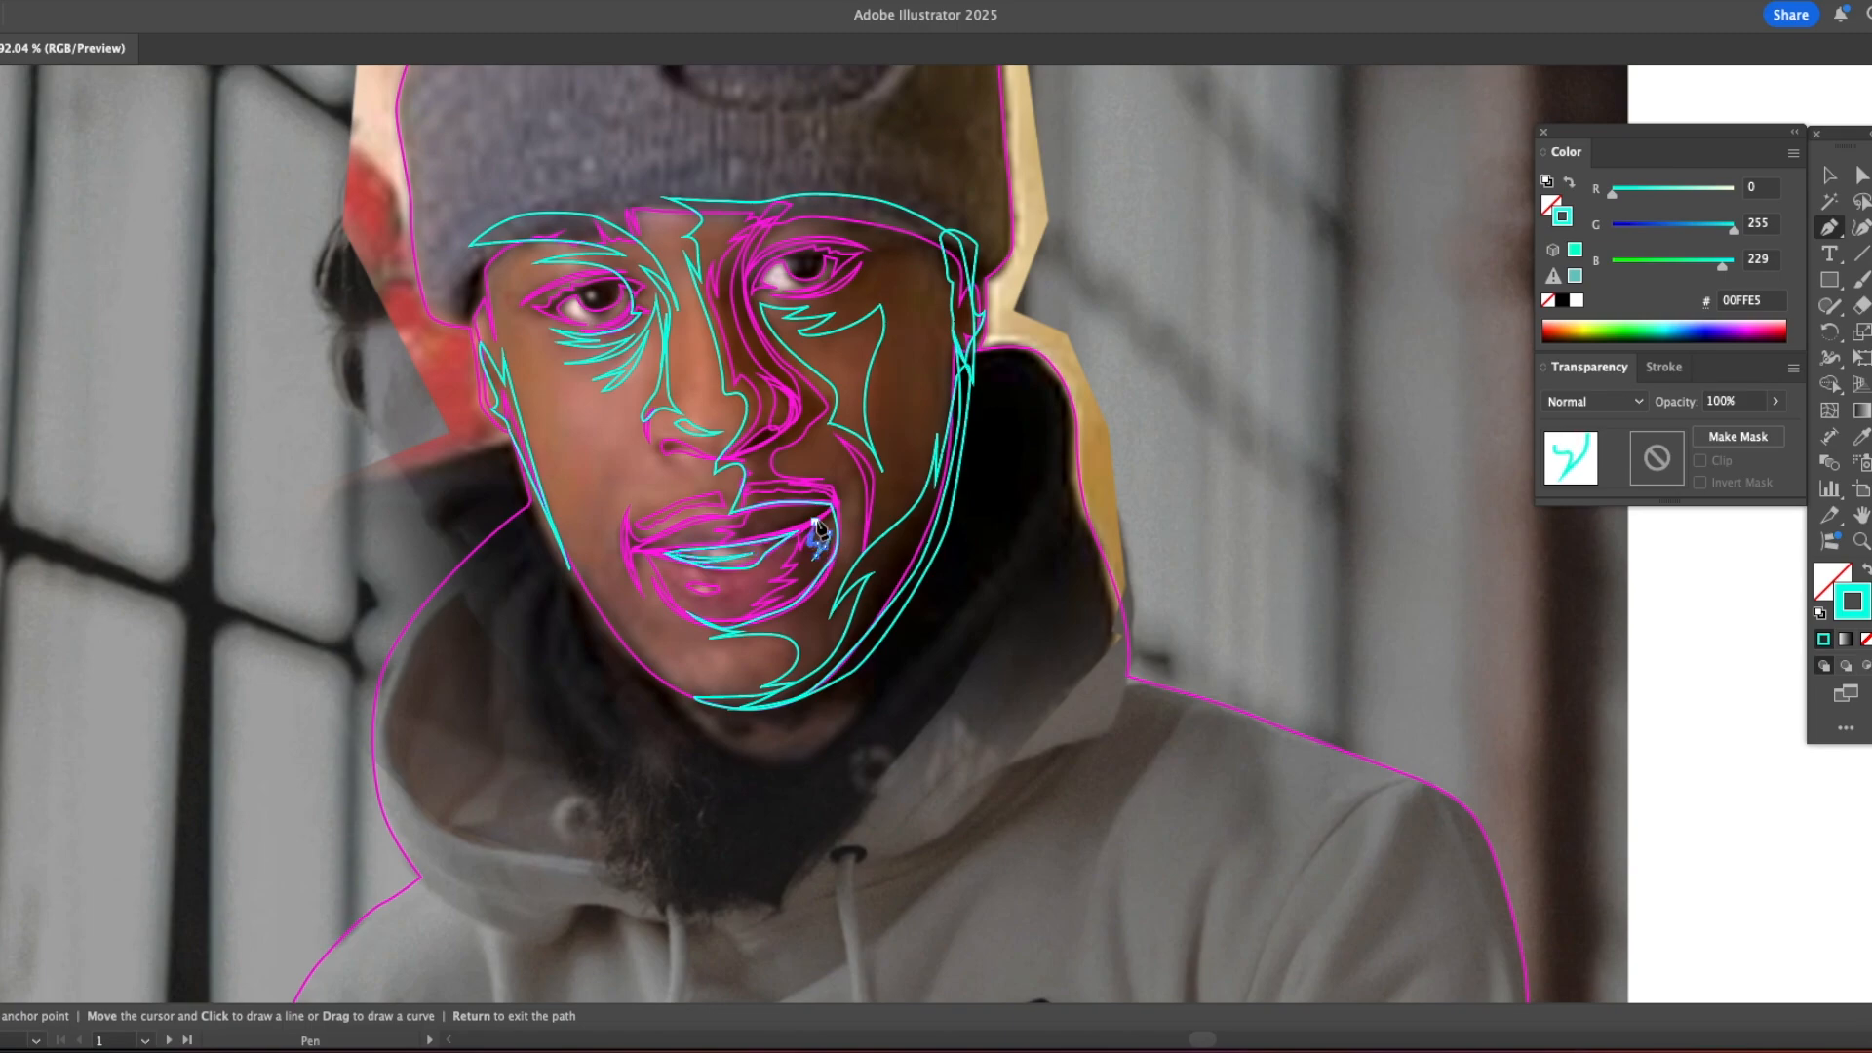
click(831, 504)
click(768, 507)
click(801, 511)
click(738, 540)
click(799, 532)
click(804, 558)
super+click(805, 578)
super+click(807, 591)
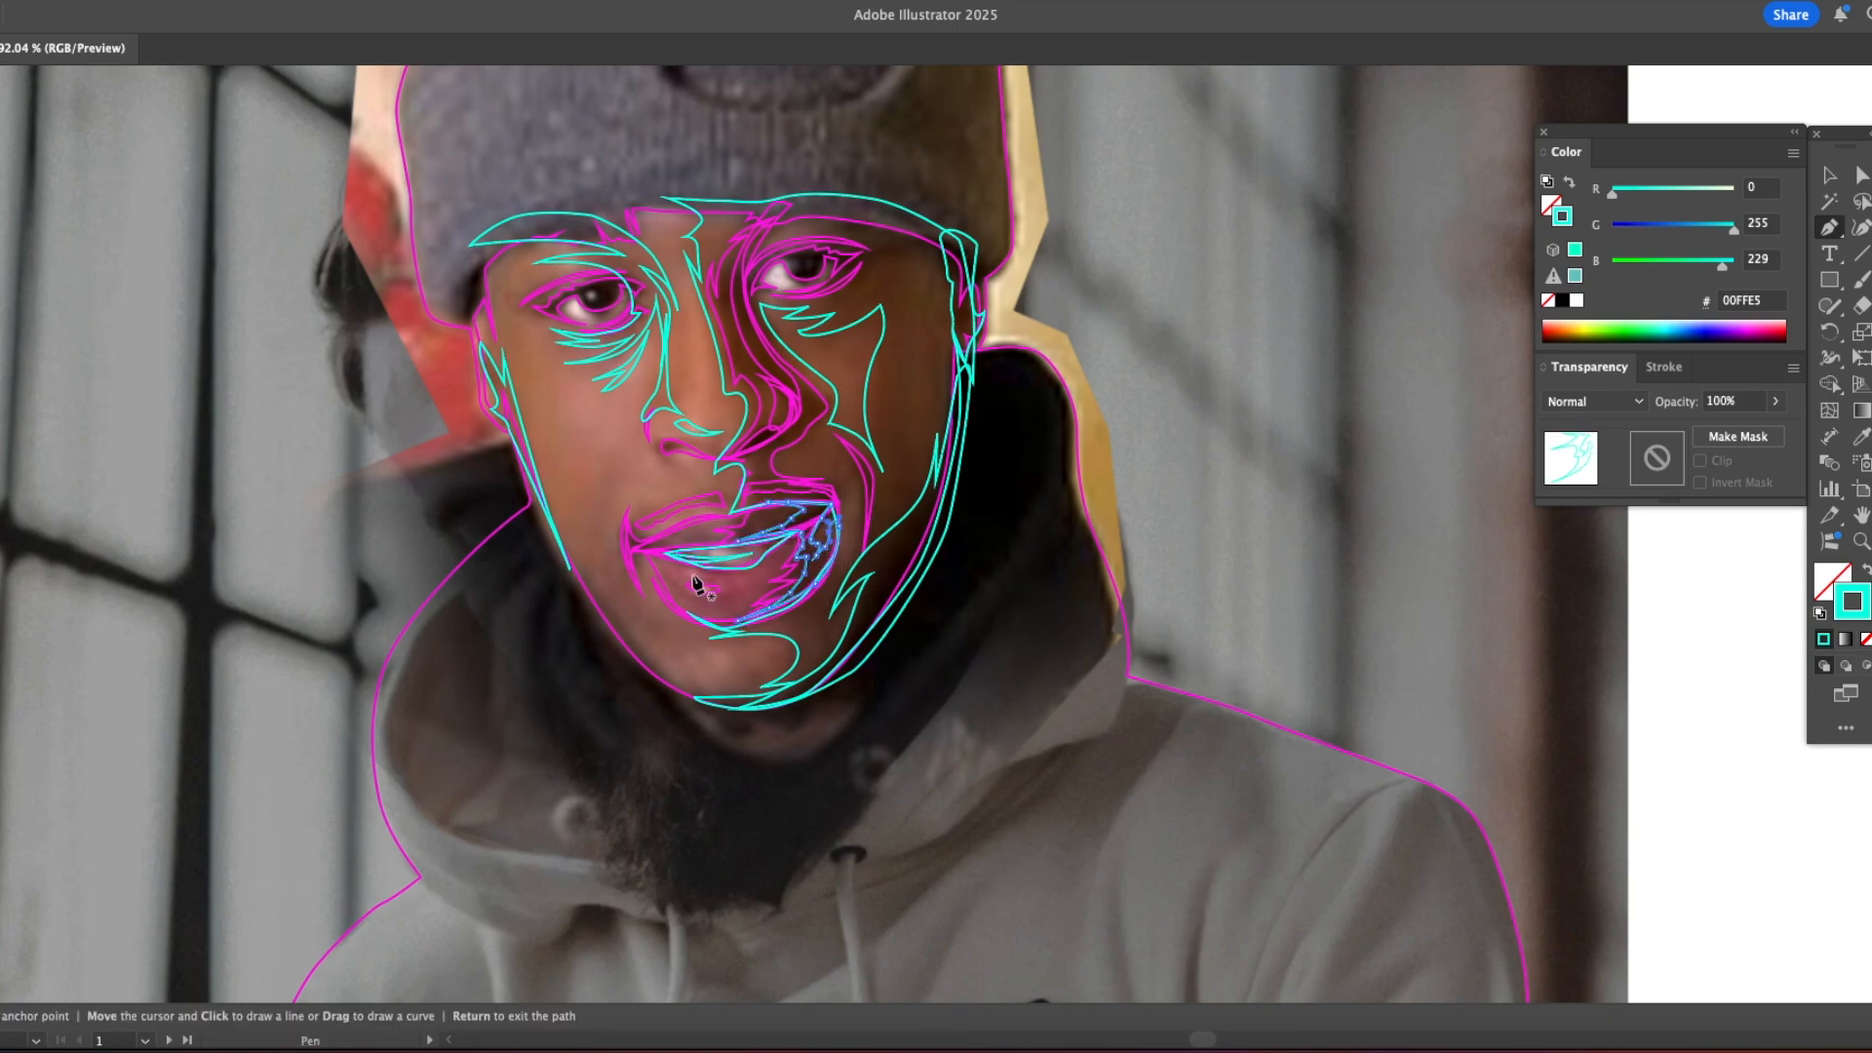
Step: Trace the jagged crease shape on the eyelid above the lit-side eye
super+click(580, 274)
super+click(577, 272)
click(544, 271)
drag(572, 267, 595, 252)
click(544, 279)
super+click(571, 275)
click(540, 260)
Step: Select all the cyan-outlined shadow and detail paths on the traced face at once
key(v)
click(979, 302)
click(260, 2)
mouse_move(273, 205)
click(546, 301)
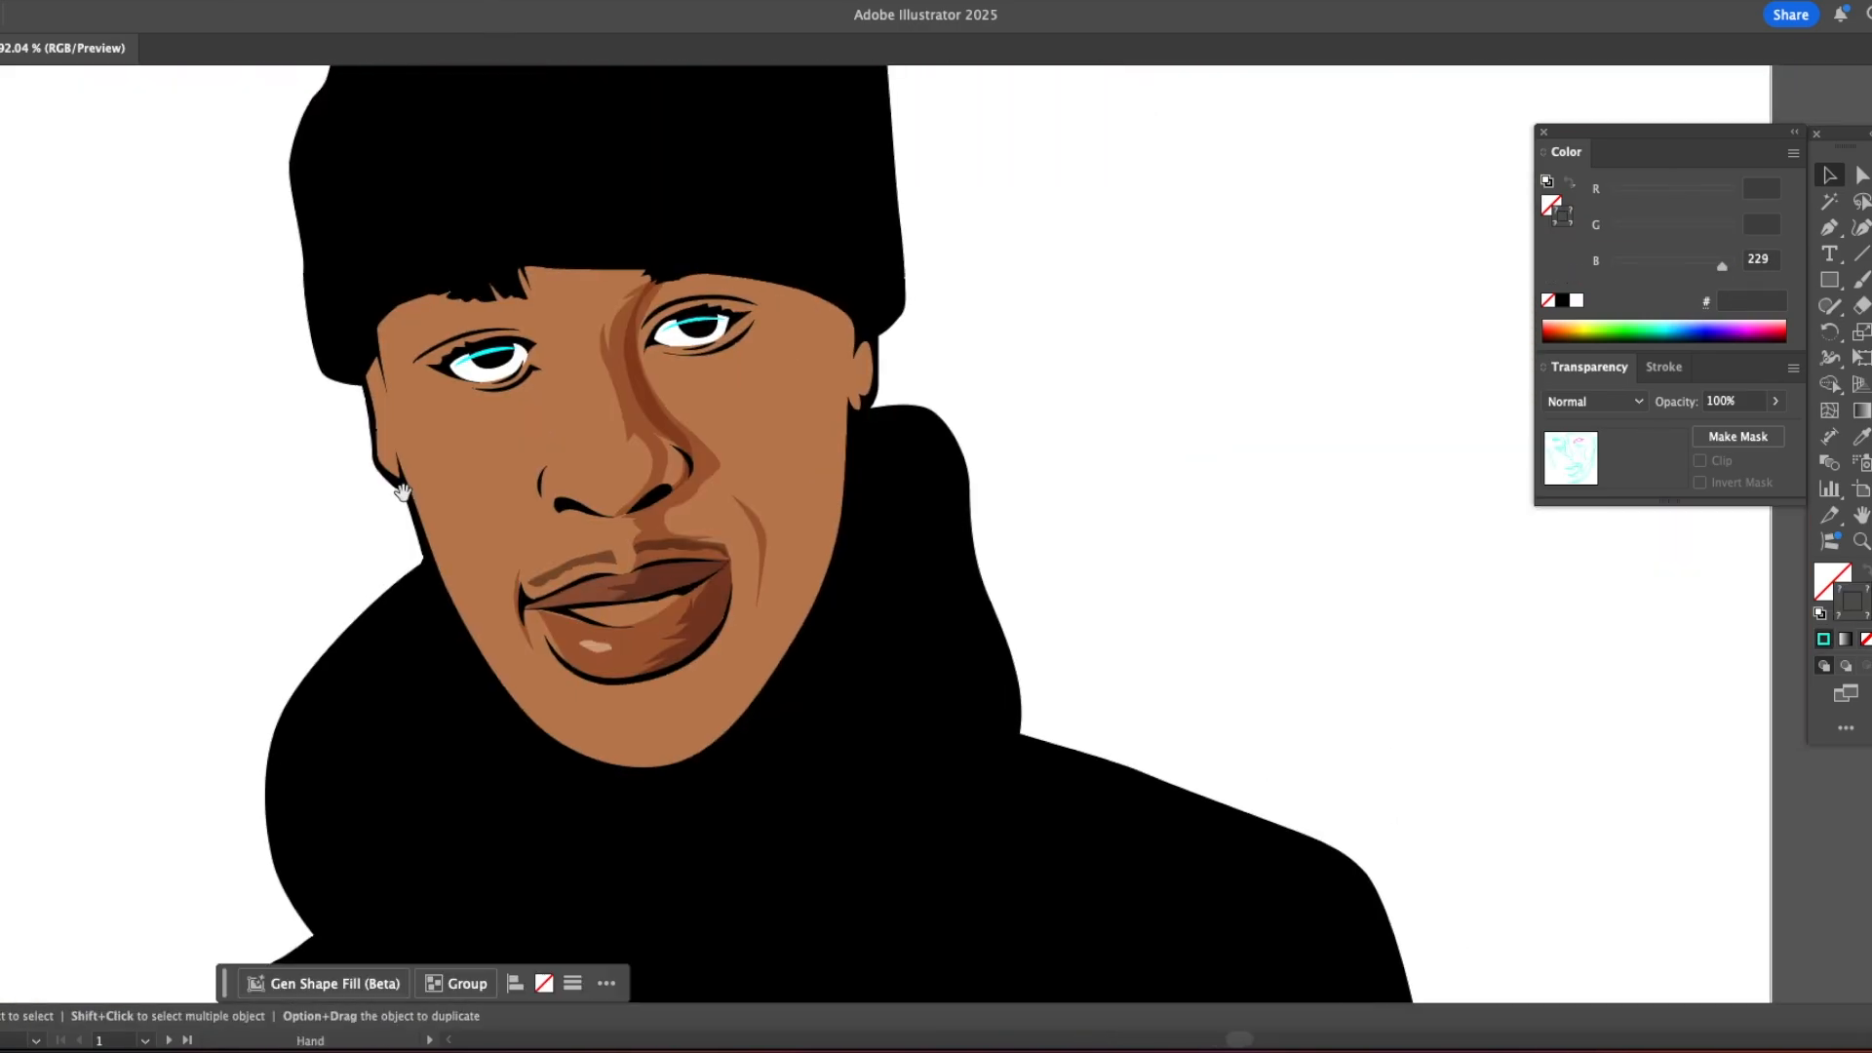
Step: Paste a copy of the cyan paths onto the face on the second artboard and align it using outline view
key(ctrl+v)
drag(975, 426, 699, 363)
super+click(735, 338)
super+click(735, 338)
drag(1084, 877, 546, 397)
key(super+y)
super+click(594, 377)
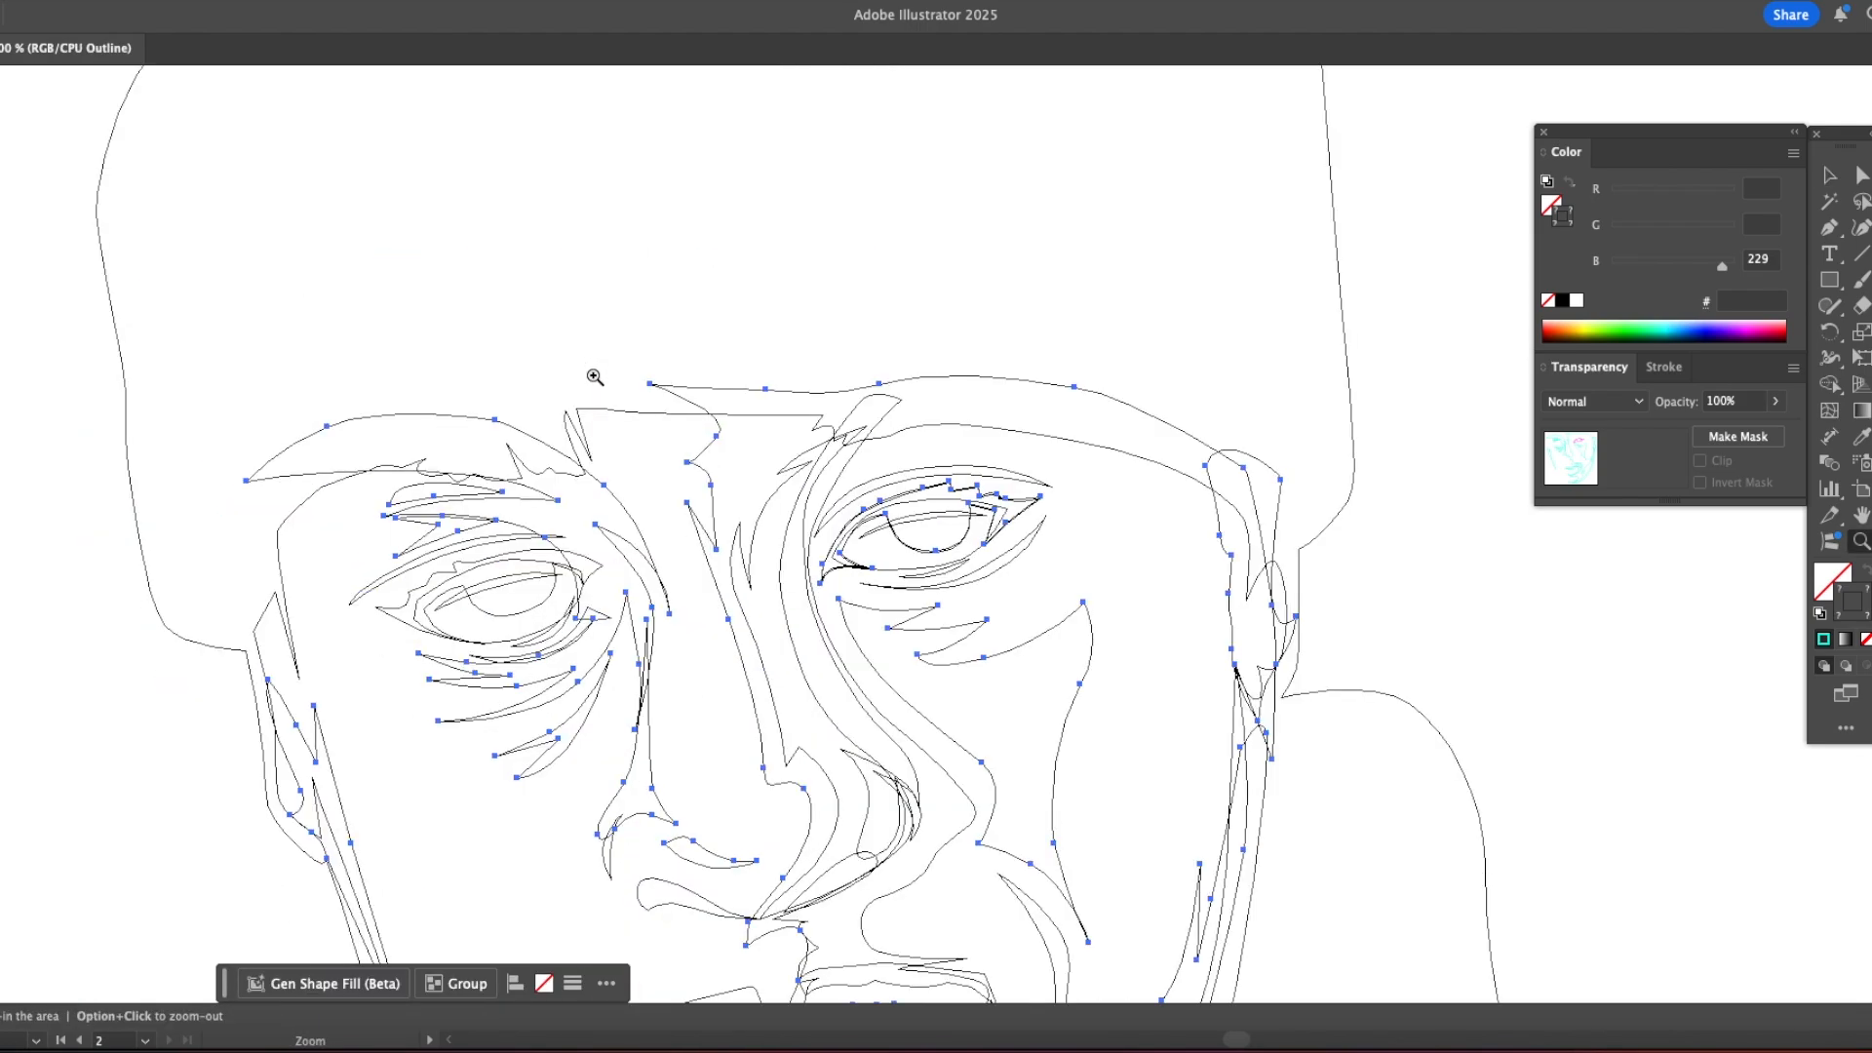
super+click(917, 585)
super+click(917, 585)
mouse_move(722, 392)
mouse_down()
mouse_move(752, 395)
mouse_move(727, 399)
mouse_up()
key(super+y)
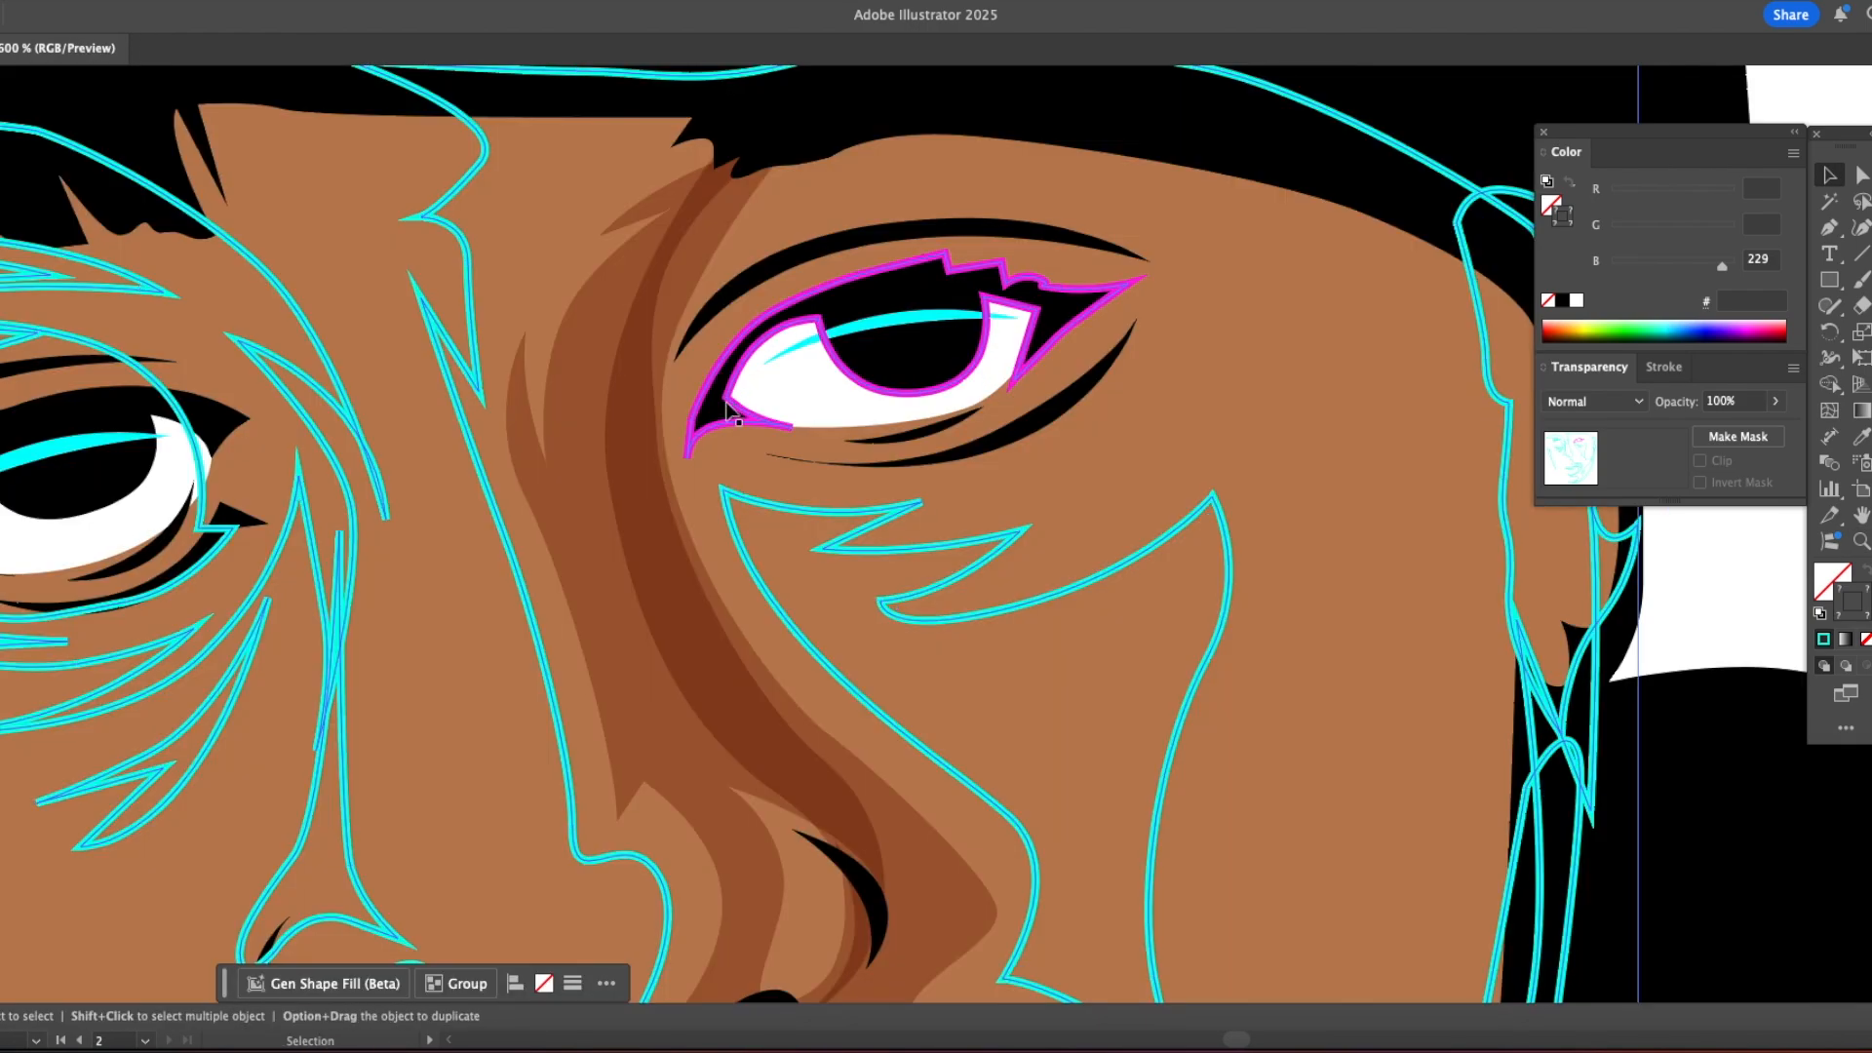
click(716, 423)
key(Delete)
key(super+z)
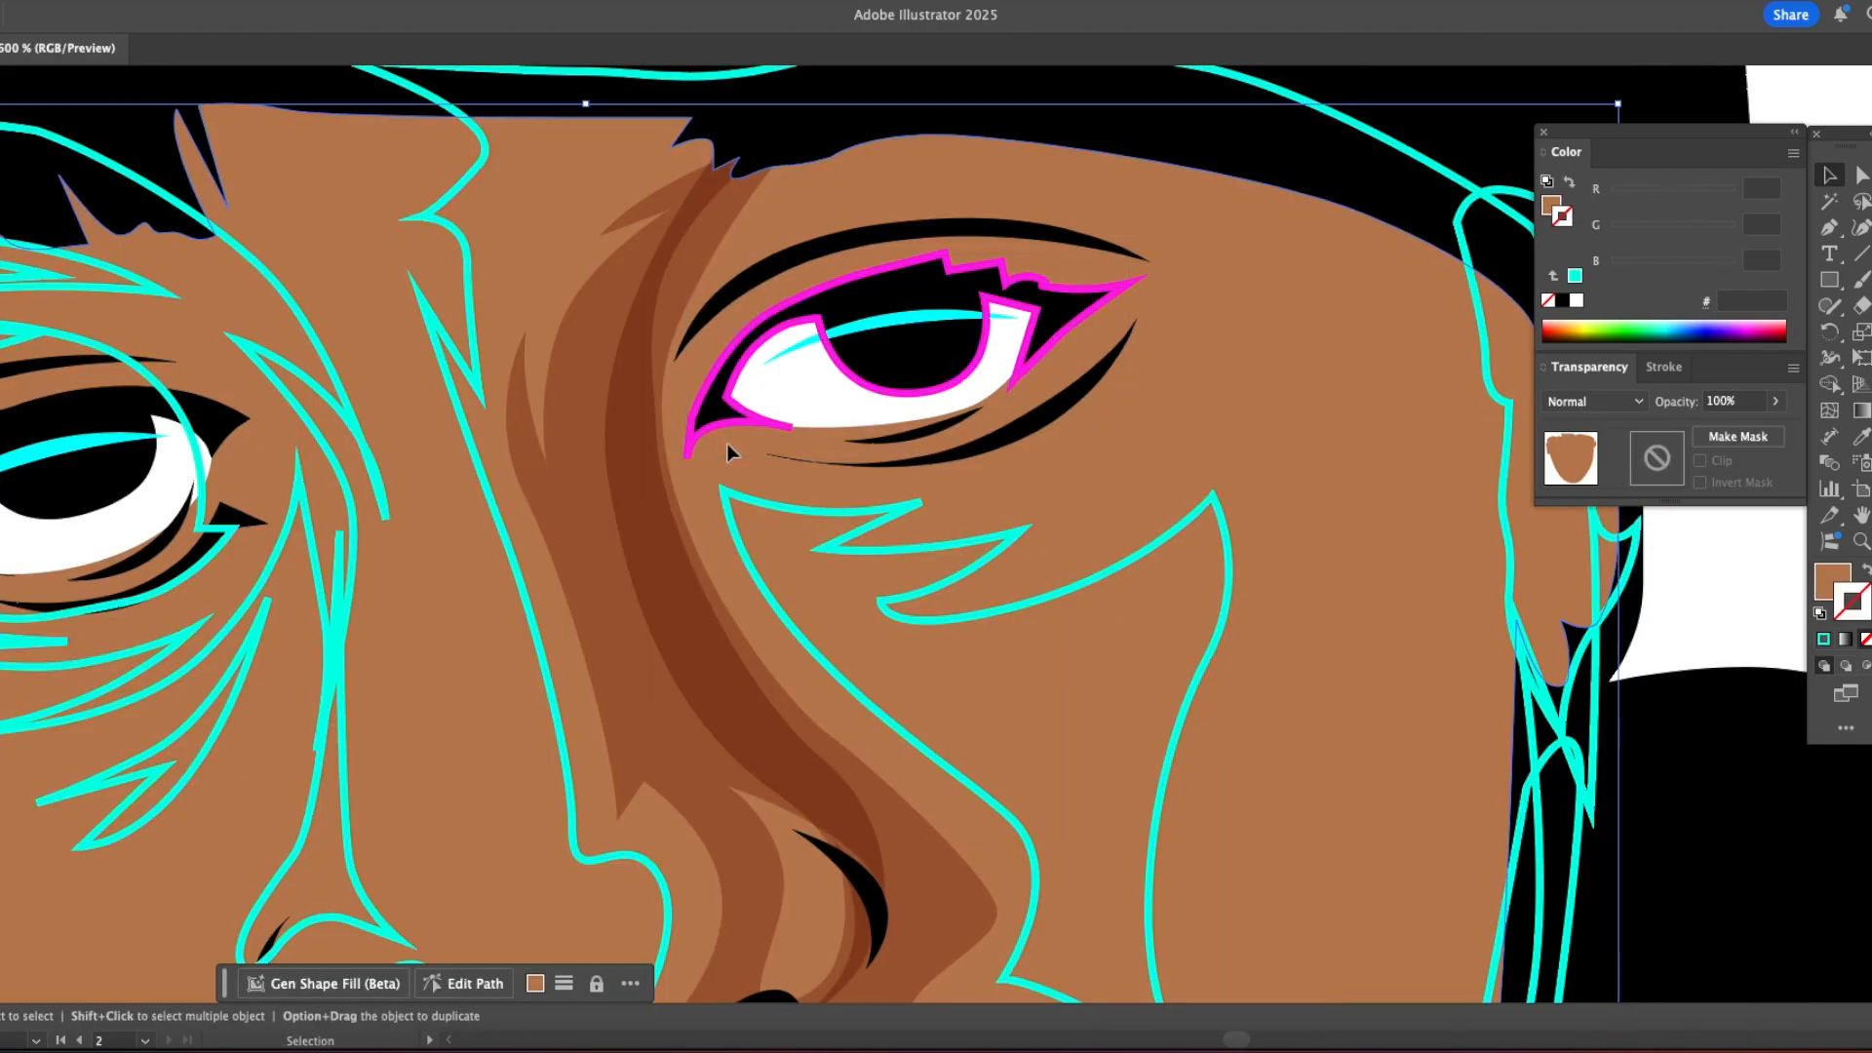
Step: Delete the leftover magenta outlines around the shaded-side eye
super+click(727, 423)
key(Delete)
key(Delete)
click(724, 427)
alt+super+click(733, 456)
alt+super+click(733, 455)
alt+super+click(734, 456)
alt+super+click(734, 455)
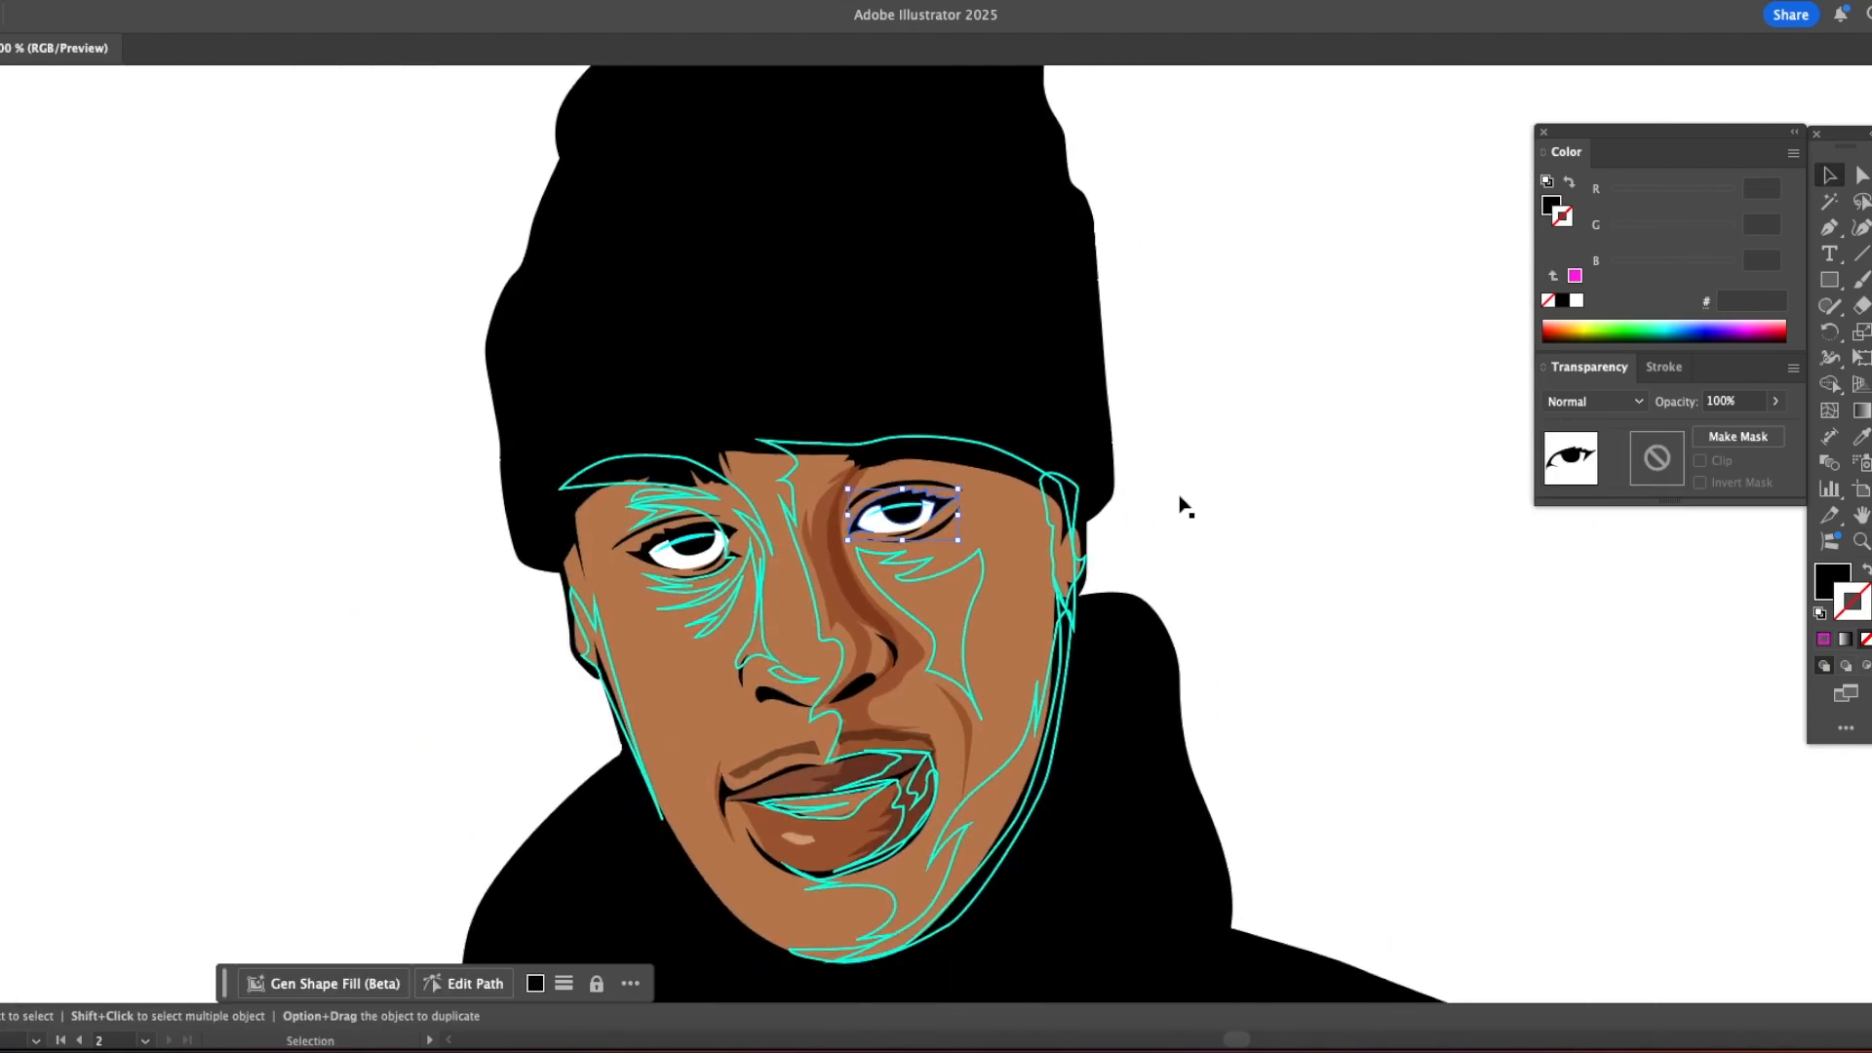
click(865, 536)
click(798, 550)
key(Delete)
key(super+z)
Step: Fill the main shaded-side face shadow with the nose shadow's sampled colour and adjust its green value
key(i)
click(834, 552)
click(1551, 205)
drag(1670, 232, 1693, 232)
super+click(1267, 420)
Step: Fill the lighter area below the shaded-side eye with the skin tone sampled from the forehead
super+click(984, 557)
click(767, 464)
super+click(1267, 585)
Step: Fill the deeper jaw shadow with a colour sampled from the nose's shadow and darken it to 854E52
super+click(1067, 658)
click(844, 585)
drag(1658, 234, 1650, 234)
super+click(1249, 422)
Step: Fill the shaded ear shadow and the lip shadow with the colour sampled from the dark jaw shadow
super+click(1078, 517)
click(987, 814)
super+click(1256, 519)
super+click(917, 777)
click(985, 815)
super+click(1268, 688)
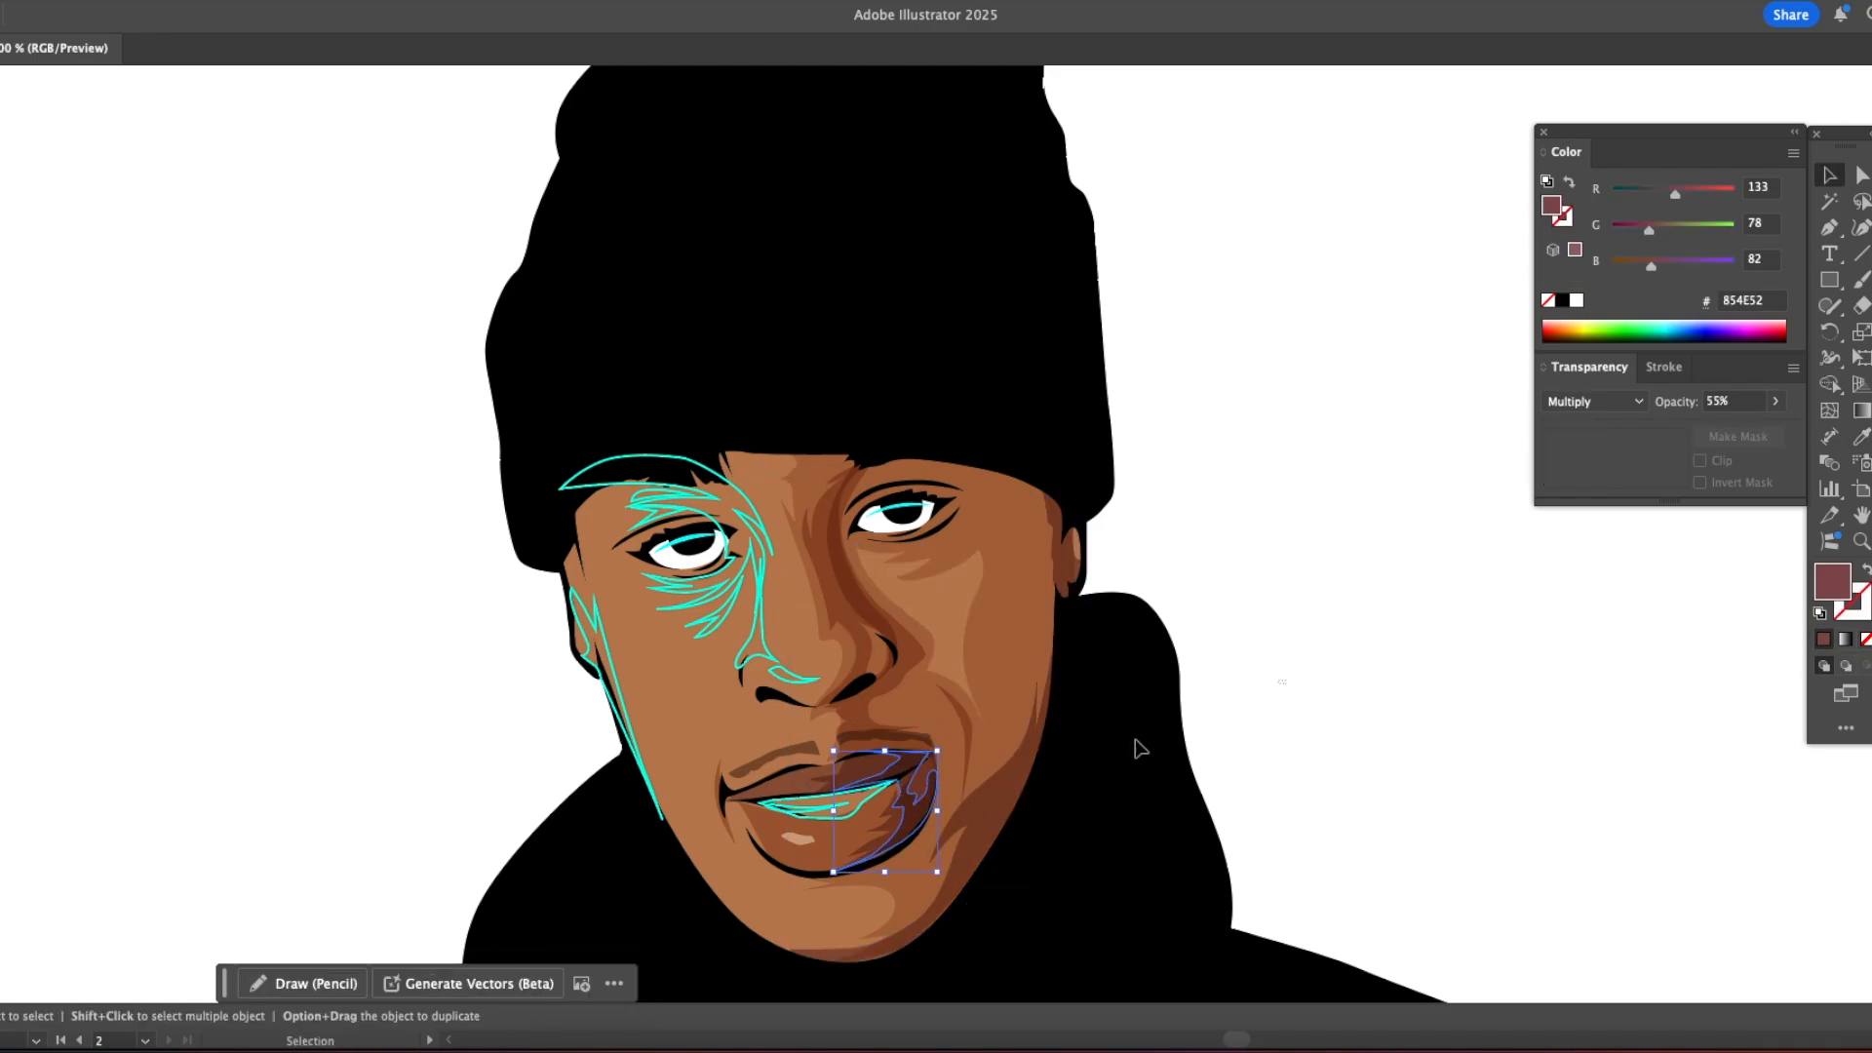
Step: Fill the teeth with the eye's white and the line across them with the hood's black
super+click(860, 800)
click(878, 525)
super+click(1428, 566)
super+click(819, 810)
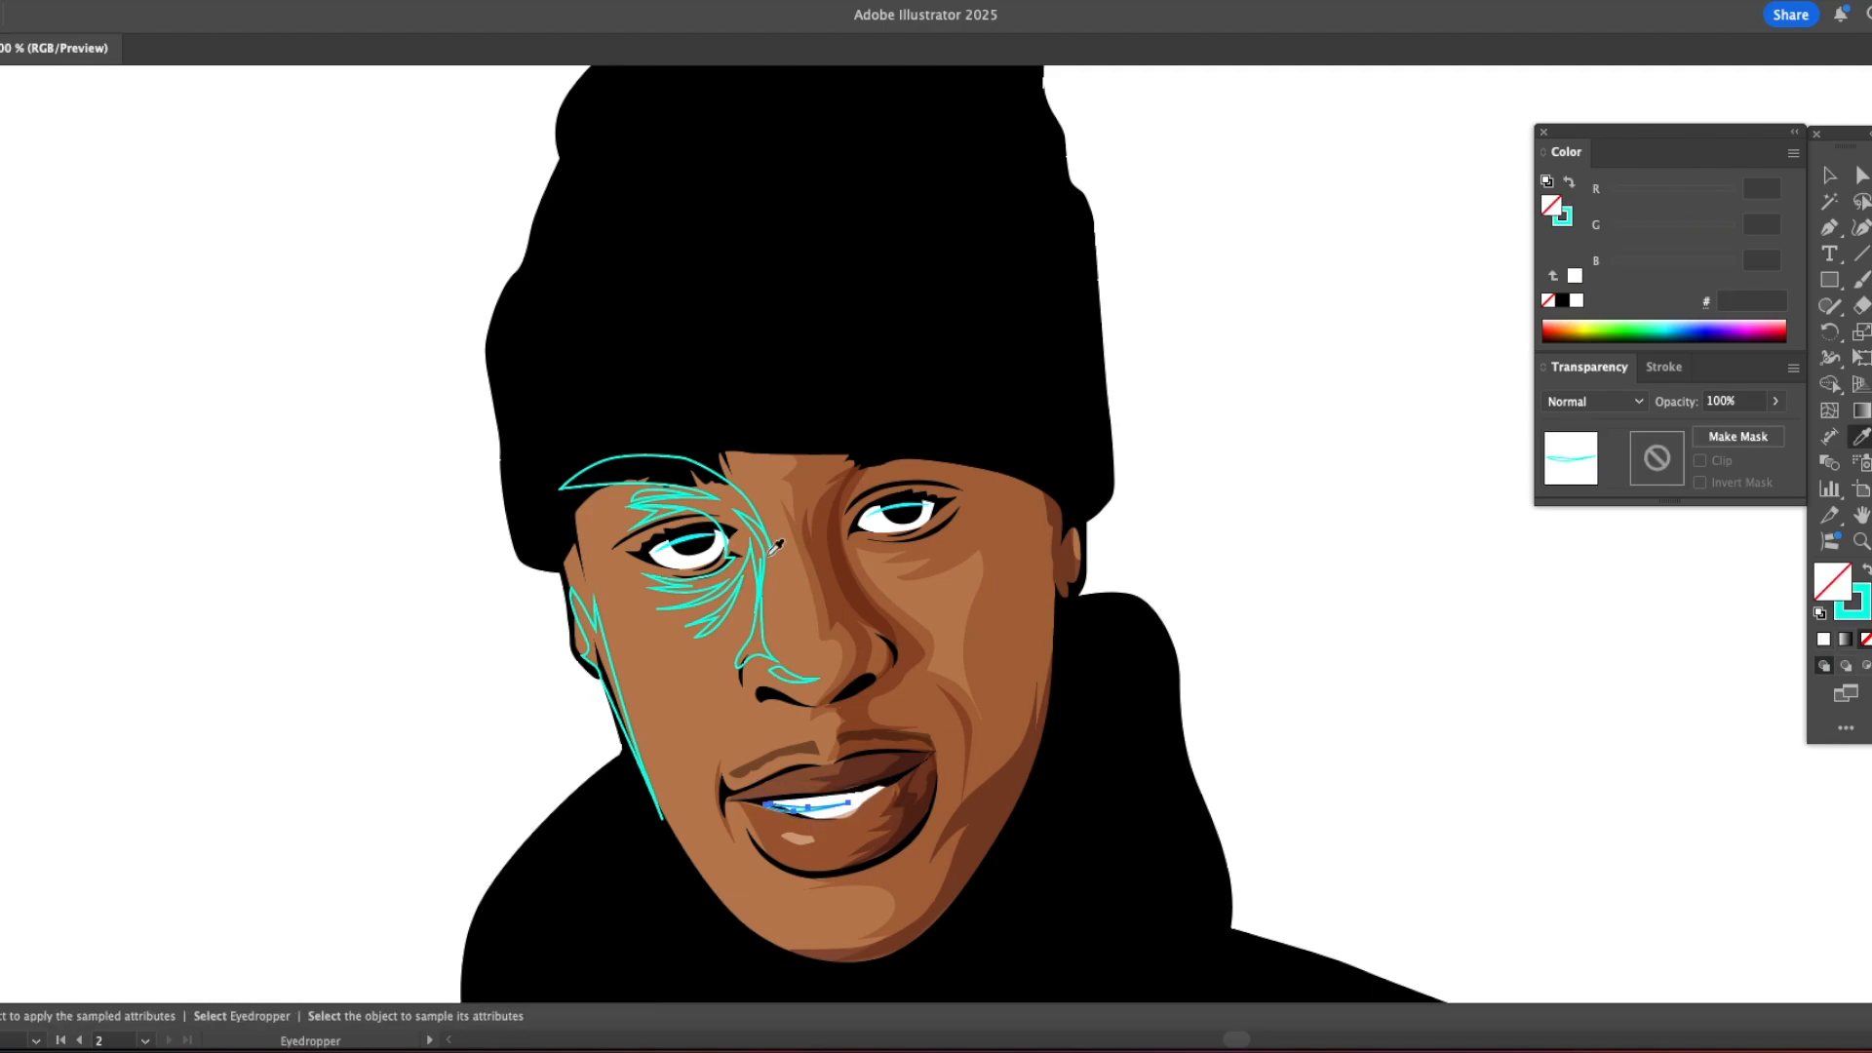
click(1101, 672)
super+click(1283, 581)
Step: Fill the nose-tip highlight with sampled skin colour lightened to D1A687
alt+super+double_click(1052, 696)
alt+super+double_click(1052, 696)
drag(728, 439, 829, 687)
super+click(810, 577)
super+triple_click(811, 577)
drag(858, 370, 937, 552)
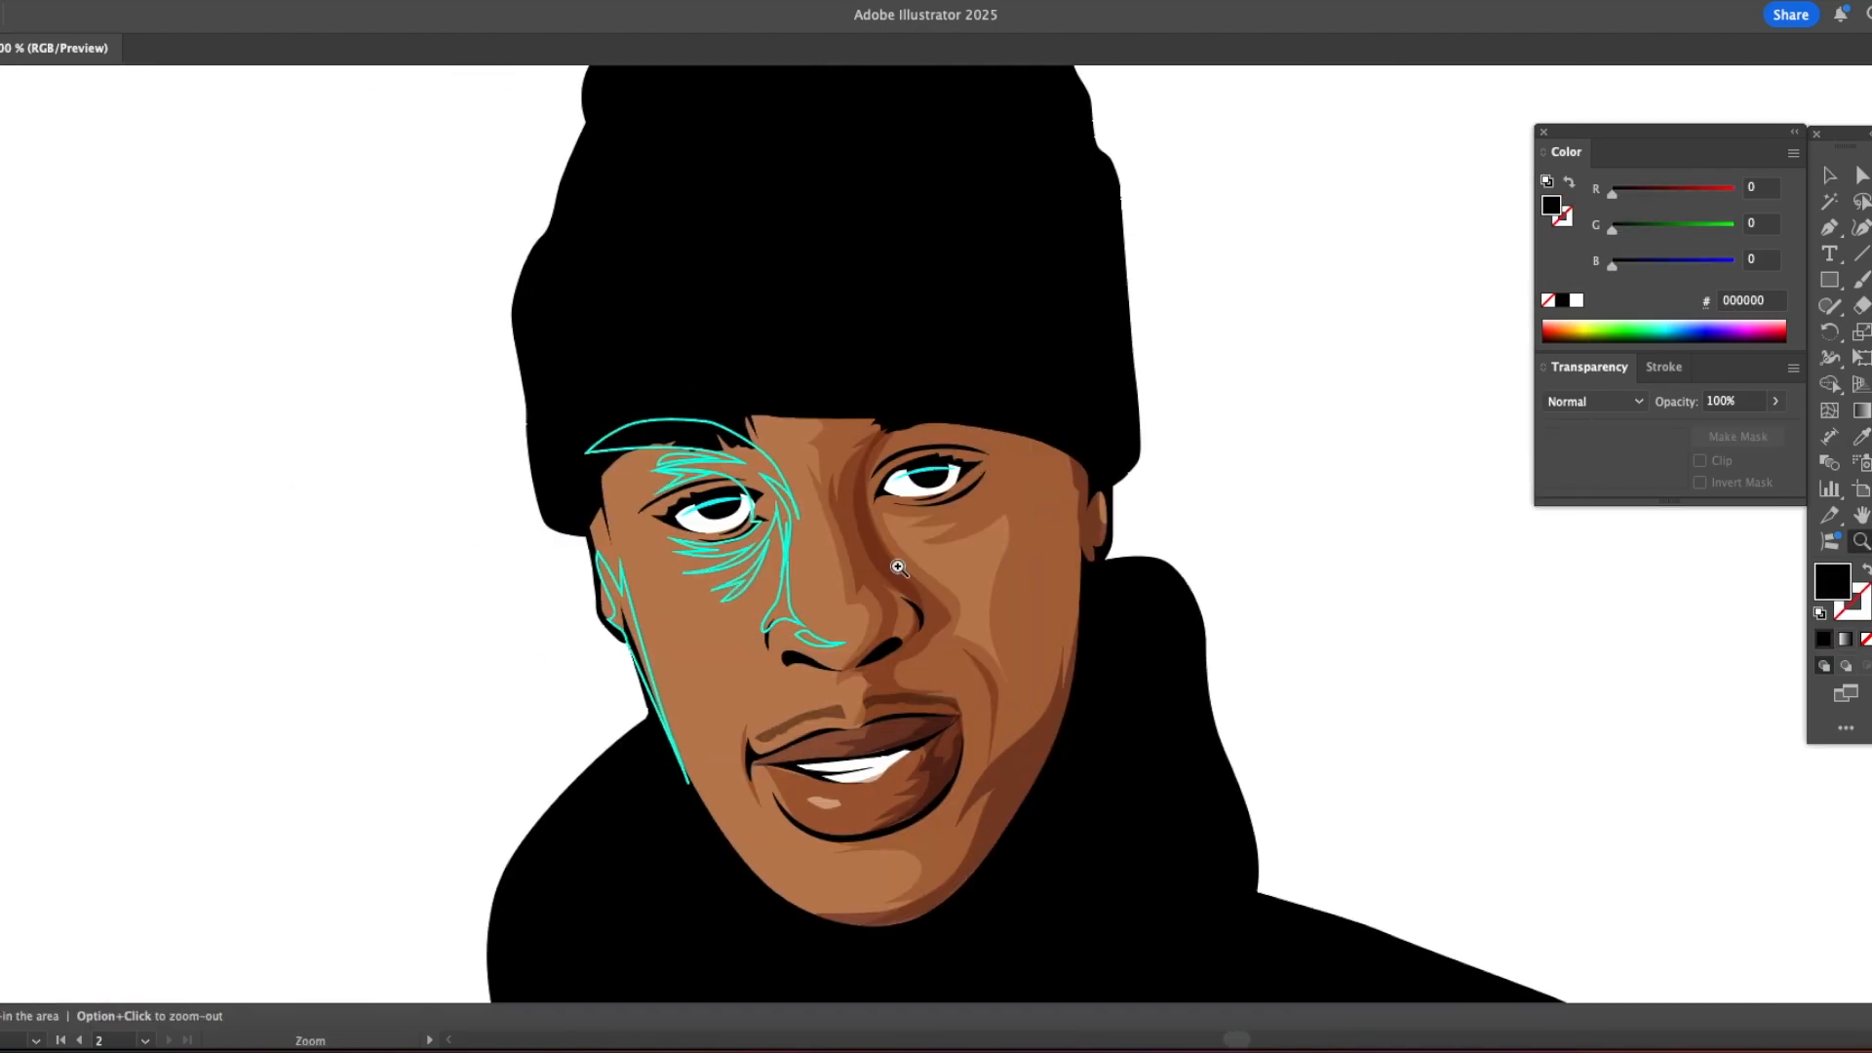
super+click(833, 636)
click(824, 588)
drag(1675, 232, 1694, 228)
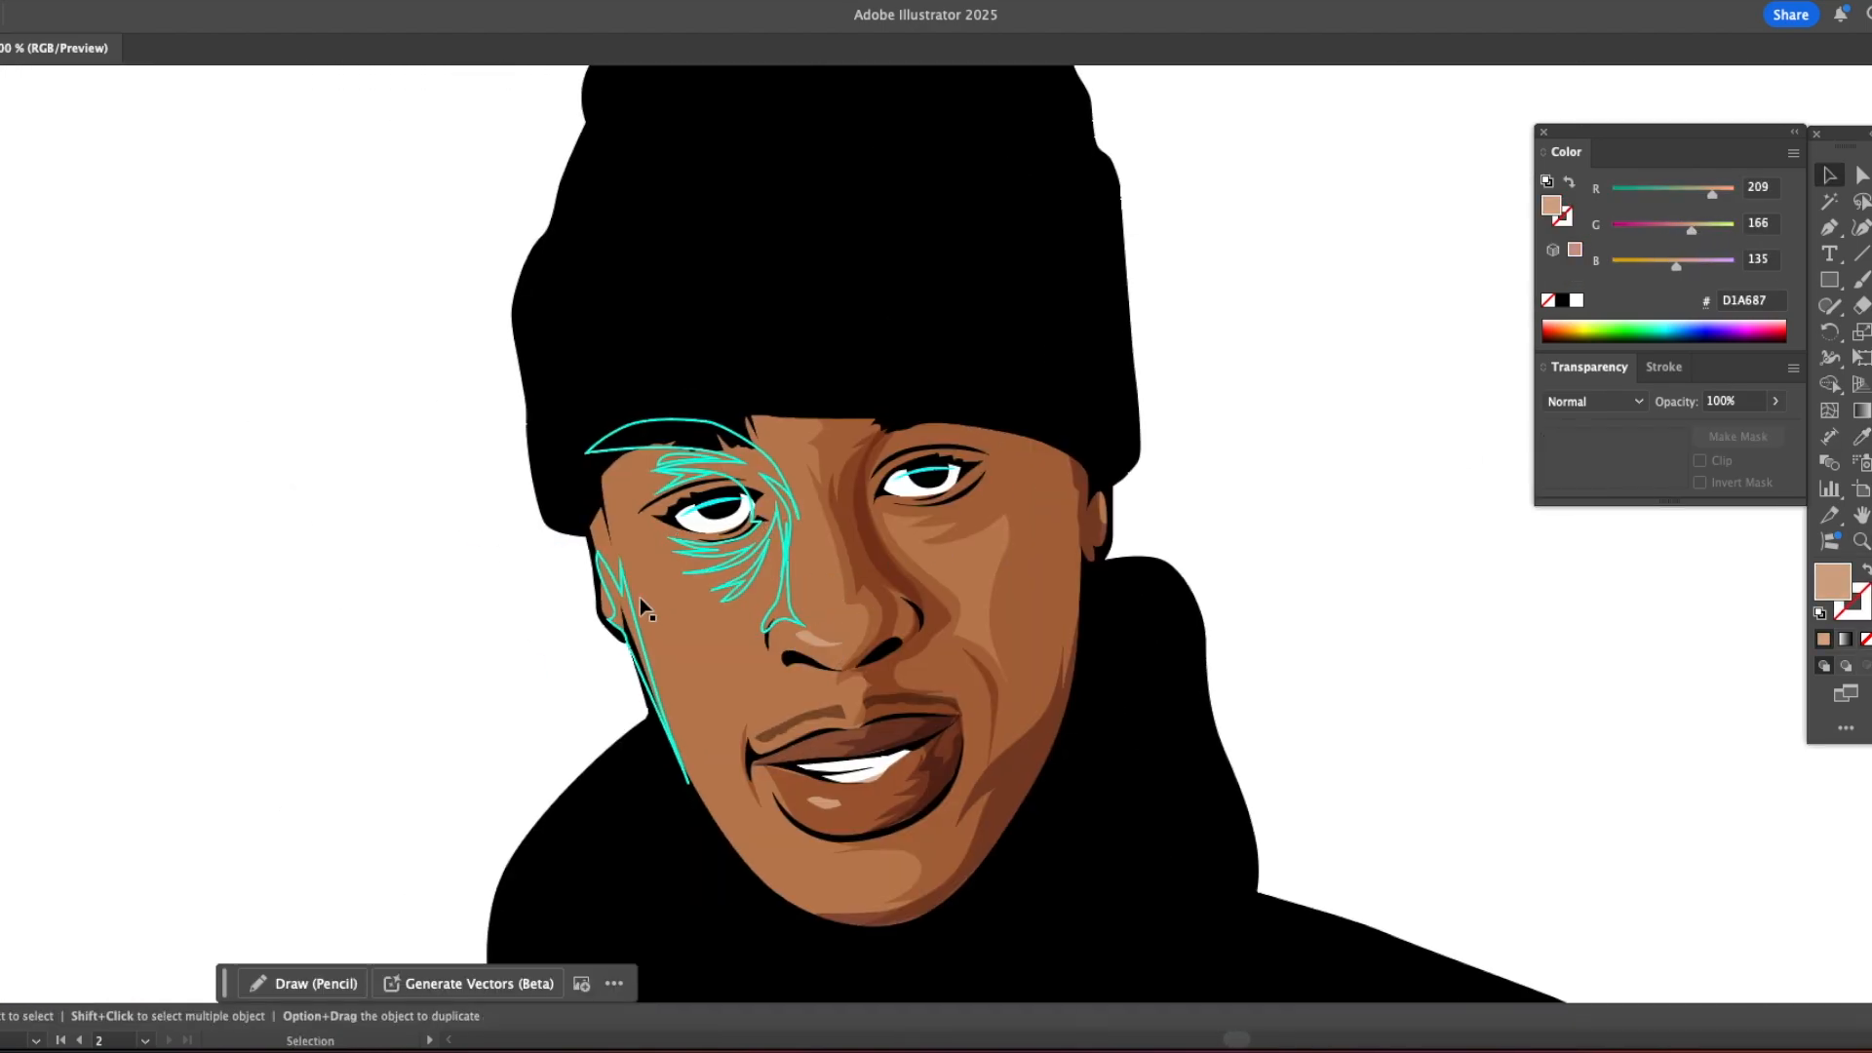
Step: Restack the crease shapes below the lit-side eye by cutting and pasting in front, and fill them with the jaw shadow's colour
super+click(752, 575)
key(super+x)
super+click(723, 599)
key(super+f)
click(1034, 753)
super+click(1274, 641)
Step: Fill the shadow along the lit side of the nose and the remaining under-eye crease with the shaded cheek's tone
super+click(789, 590)
click(1024, 573)
super+click(1278, 609)
super+click(744, 593)
click(1025, 585)
super+click(1287, 602)
Step: Fill the brow and eyelid shadow shapes around the lit-side eye with the colour sampled beside the mouth
drag(673, 478, 797, 507)
super+click(800, 502)
click(934, 673)
super+click(531, 598)
super+click(795, 486)
click(935, 673)
super+click(514, 614)
drag(656, 472, 516, 376)
Step: Draw a closed curved shape across the forehead along the beanie's lower edge with the Pen tool
key(p)
click(582, 430)
drag(669, 379, 732, 362)
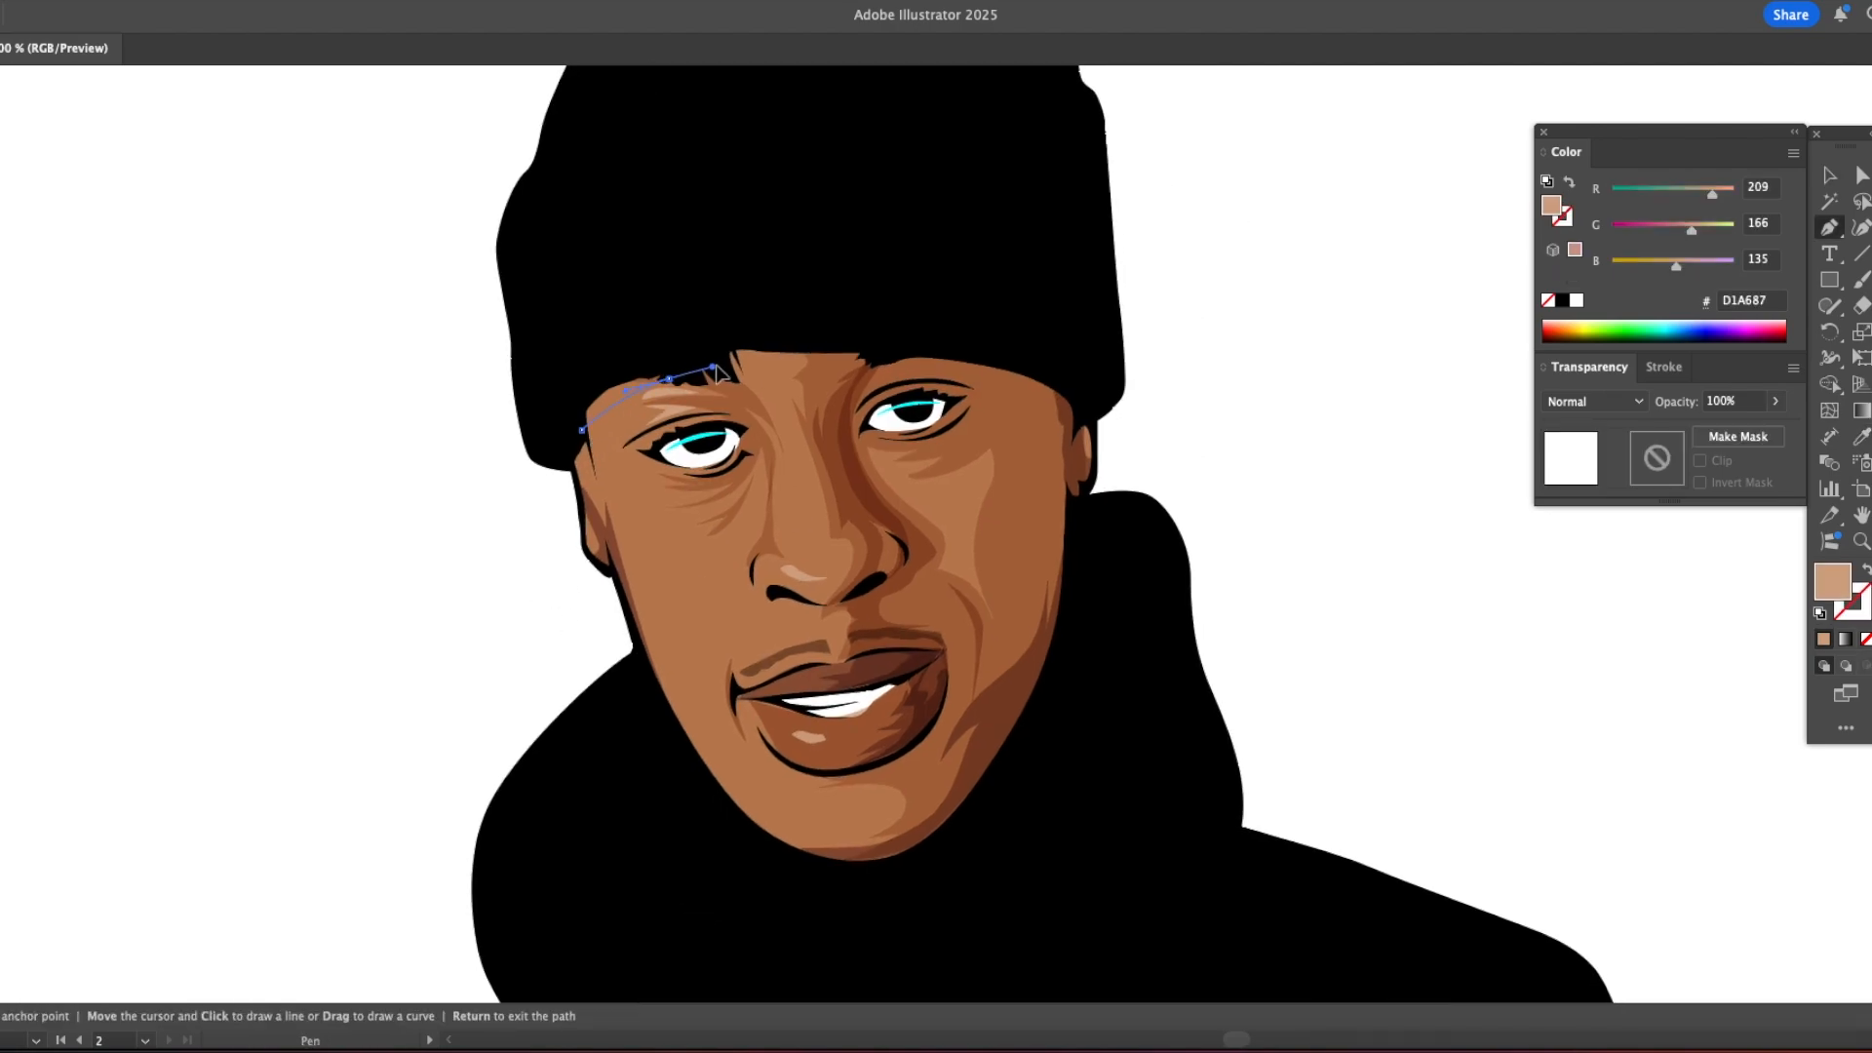
click(808, 366)
click(775, 373)
mouse_move(937, 371)
mouse_down()
mouse_move(987, 381)
mouse_move(1048, 355)
mouse_up()
click(1057, 406)
click(1078, 420)
drag(655, 339, 578, 368)
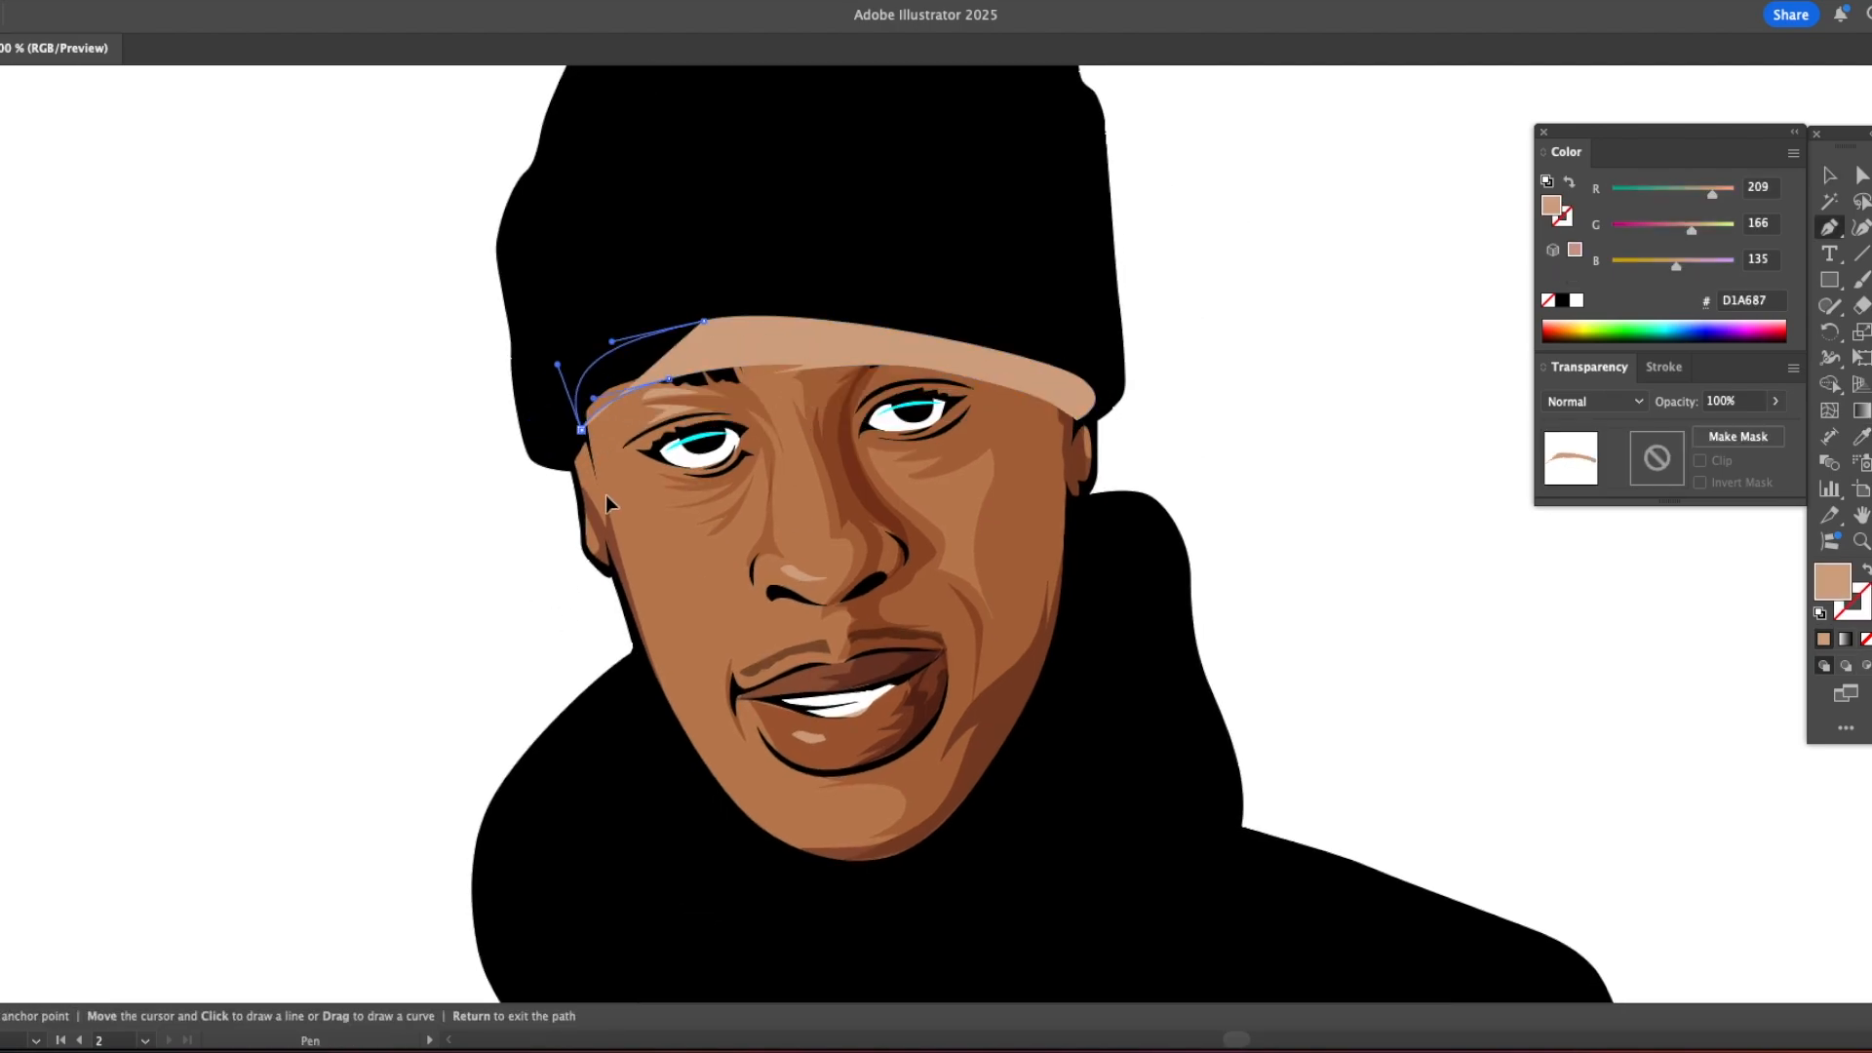
click(582, 430)
Step: Fill the forehead shape with the 854E52 multiply shadow style sampled from the jaw shadow
key(i)
click(1019, 668)
super+click(435, 514)
Step: Compare the coloured illustration with the traced reference portrait, checking the full figure and the face
key(z)
alt+click(785, 466)
drag(997, 567, 668, 431)
drag(477, 601, 891, 517)
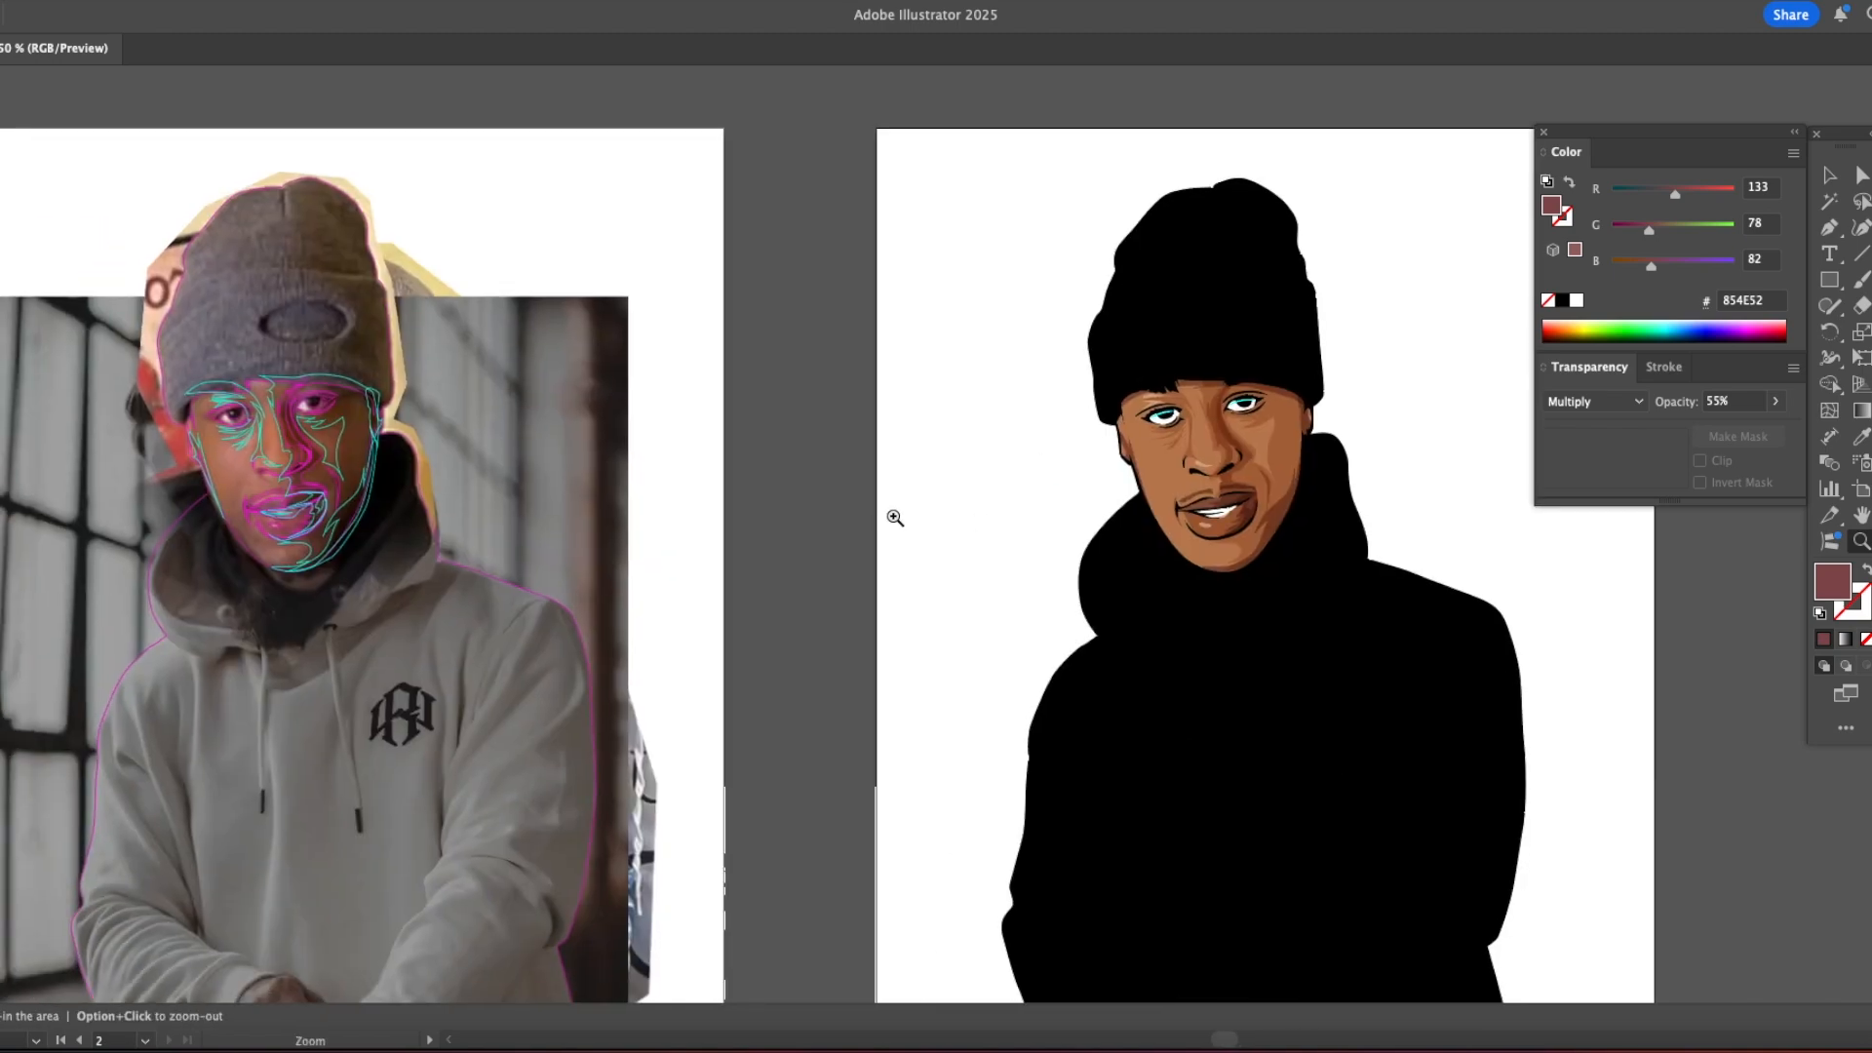
key(v)
drag(1103, 501, 812, 500)
drag(628, 597, 890, 591)
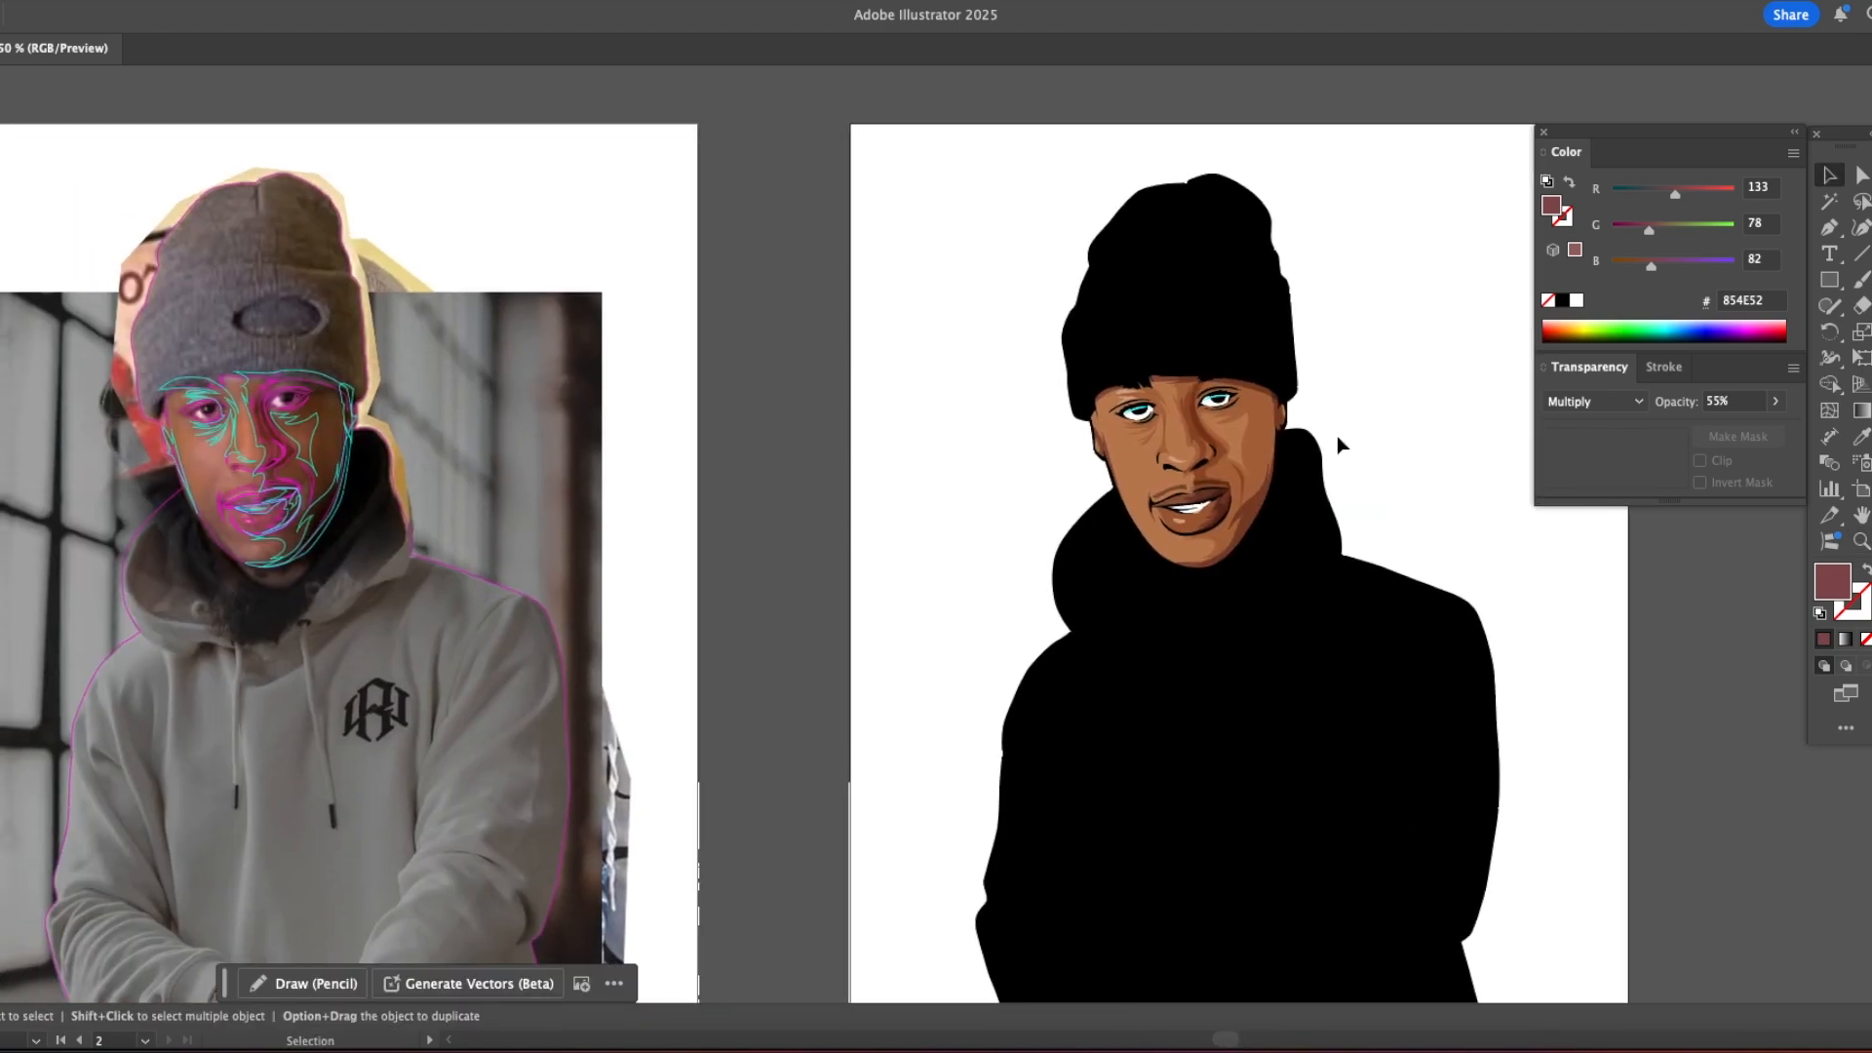
drag(1337, 441, 1044, 443)
key(z)
click(913, 527)
drag(249, 519, 915, 516)
drag(649, 516, 242, 516)
double_click(1312, 459)
drag(1313, 460, 916, 463)
Step: Apply a white-to-black linear gradient to the cyan highlights in both eyes and select its black colour stop
key(v)
click(455, 298)
shift+click(671, 264)
key(period)
click(1747, 437)
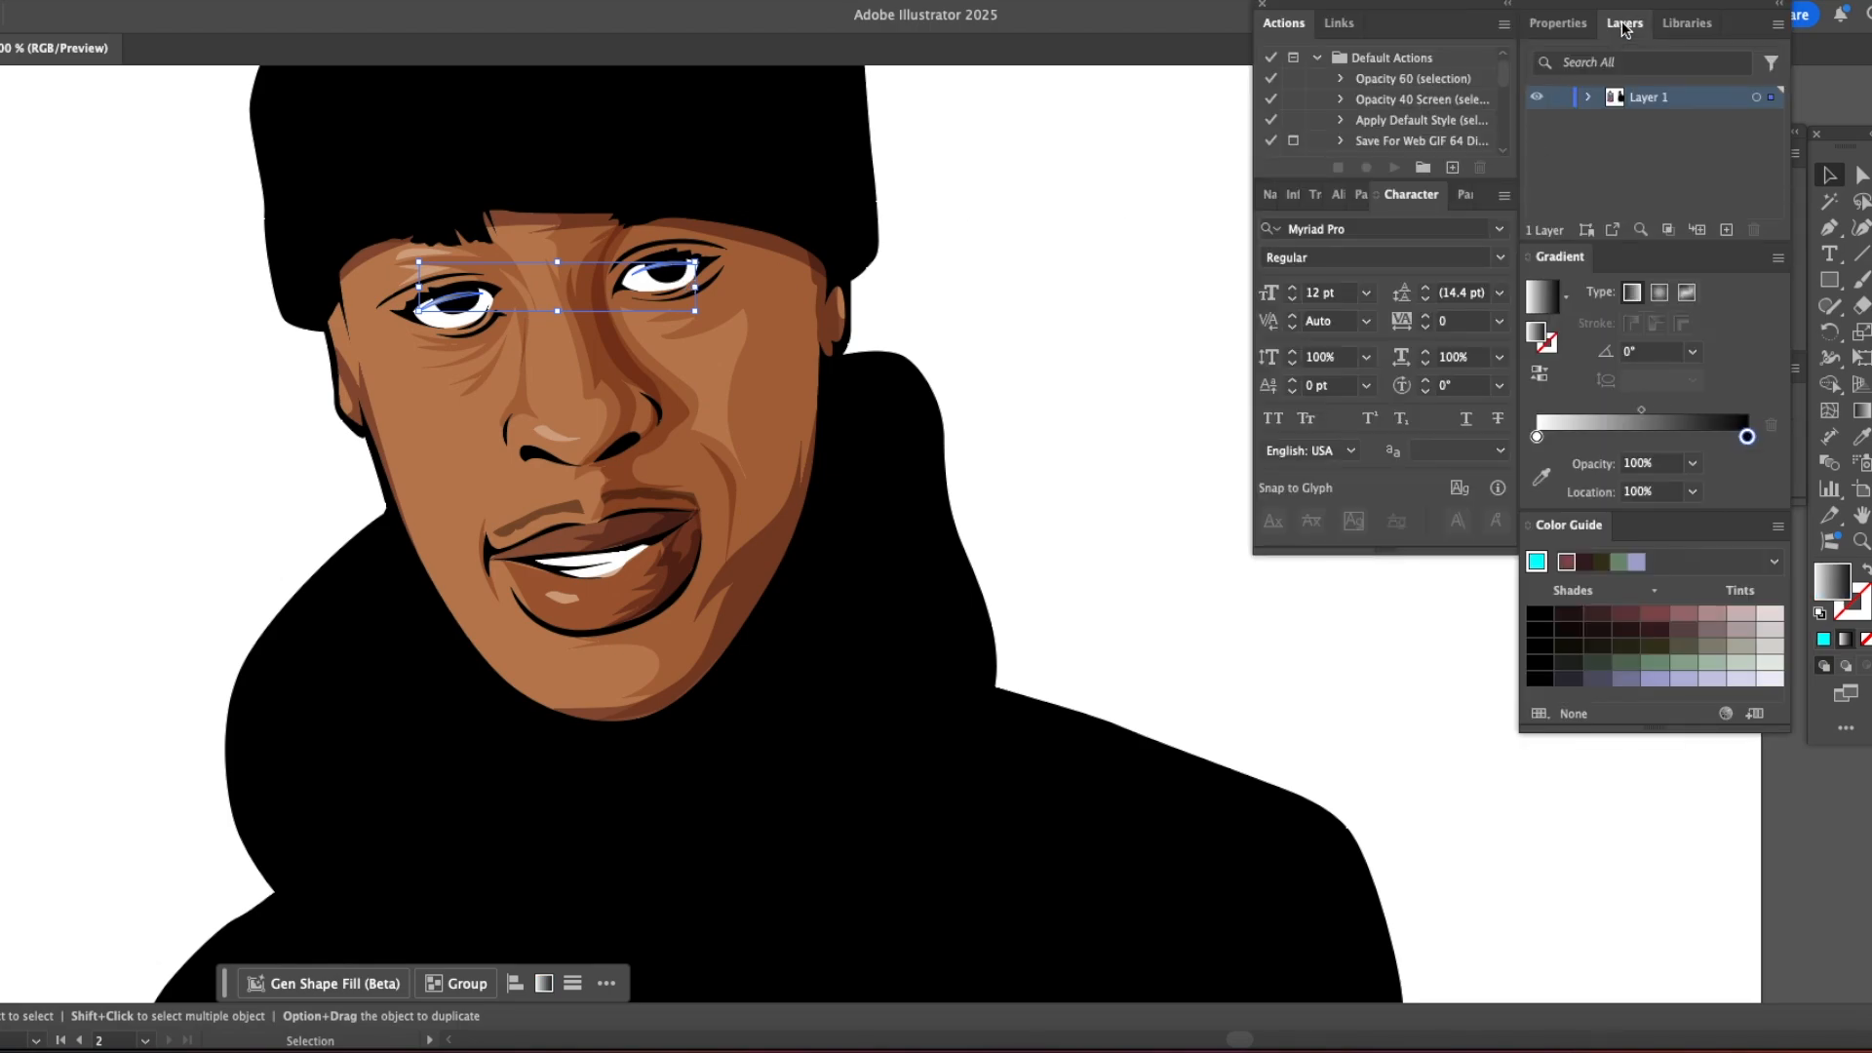
Step: Detach the Gradient panel, dock it beneath the Transparency panel, and close the remaining panel group
drag(1561, 258, 1061, 426)
click(1262, 4)
drag(1229, 405, 1746, 520)
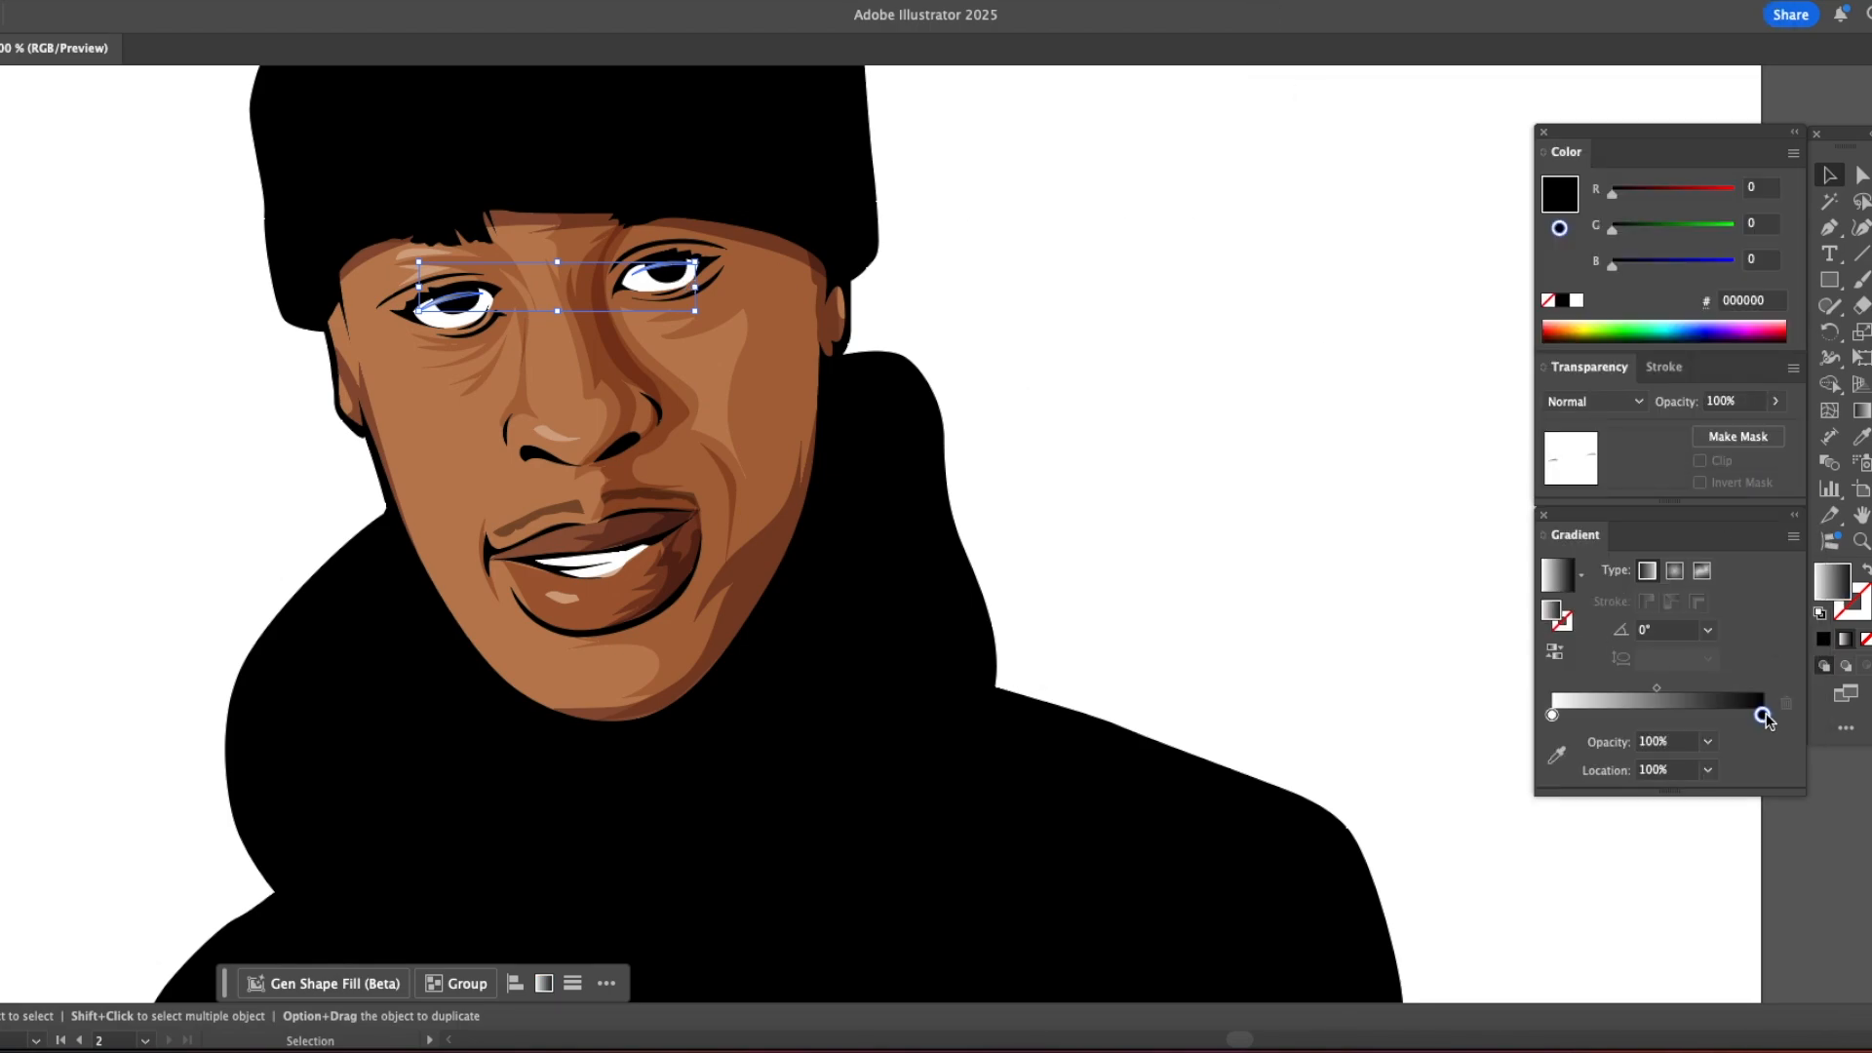
Step: Change the eye highlights' gradient stops from black to blue 0000FF and from white to magenta FF00FF
drag(1695, 264, 1745, 265)
click(1554, 716)
drag(1632, 229, 1570, 233)
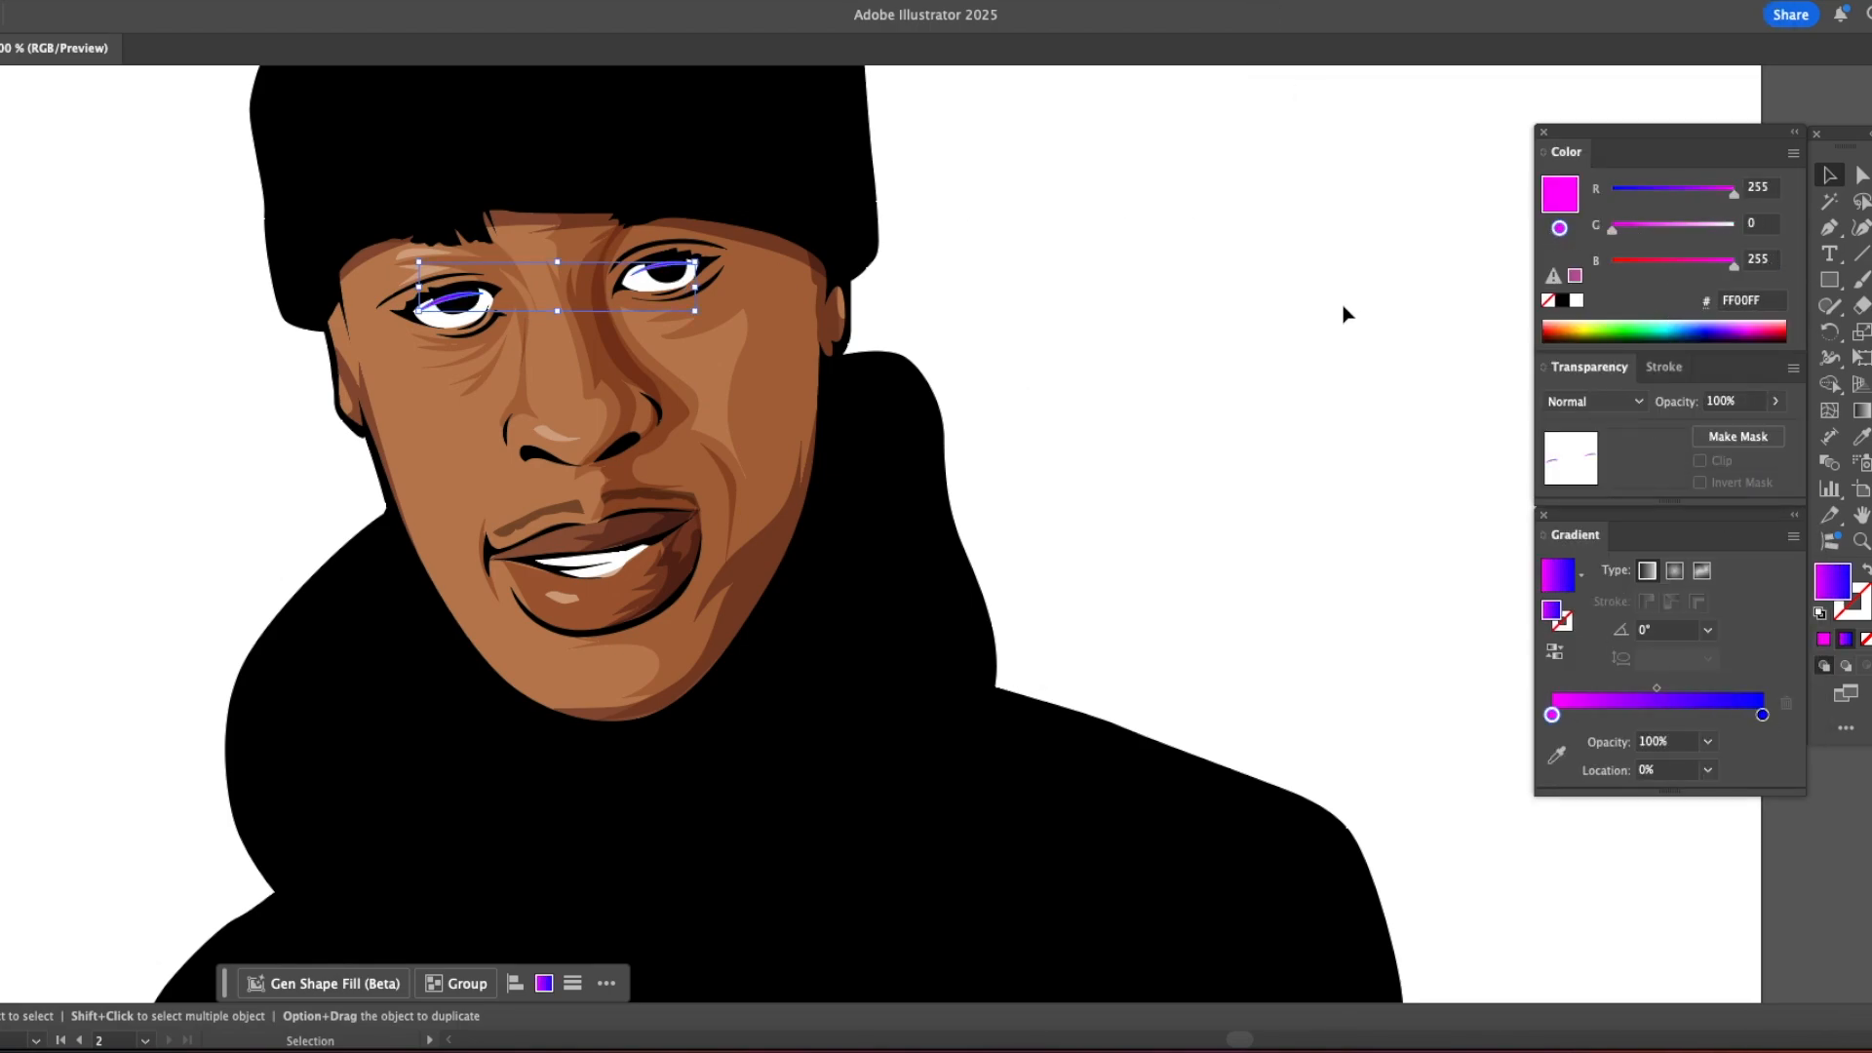
click(1636, 321)
click(1757, 330)
click(1574, 277)
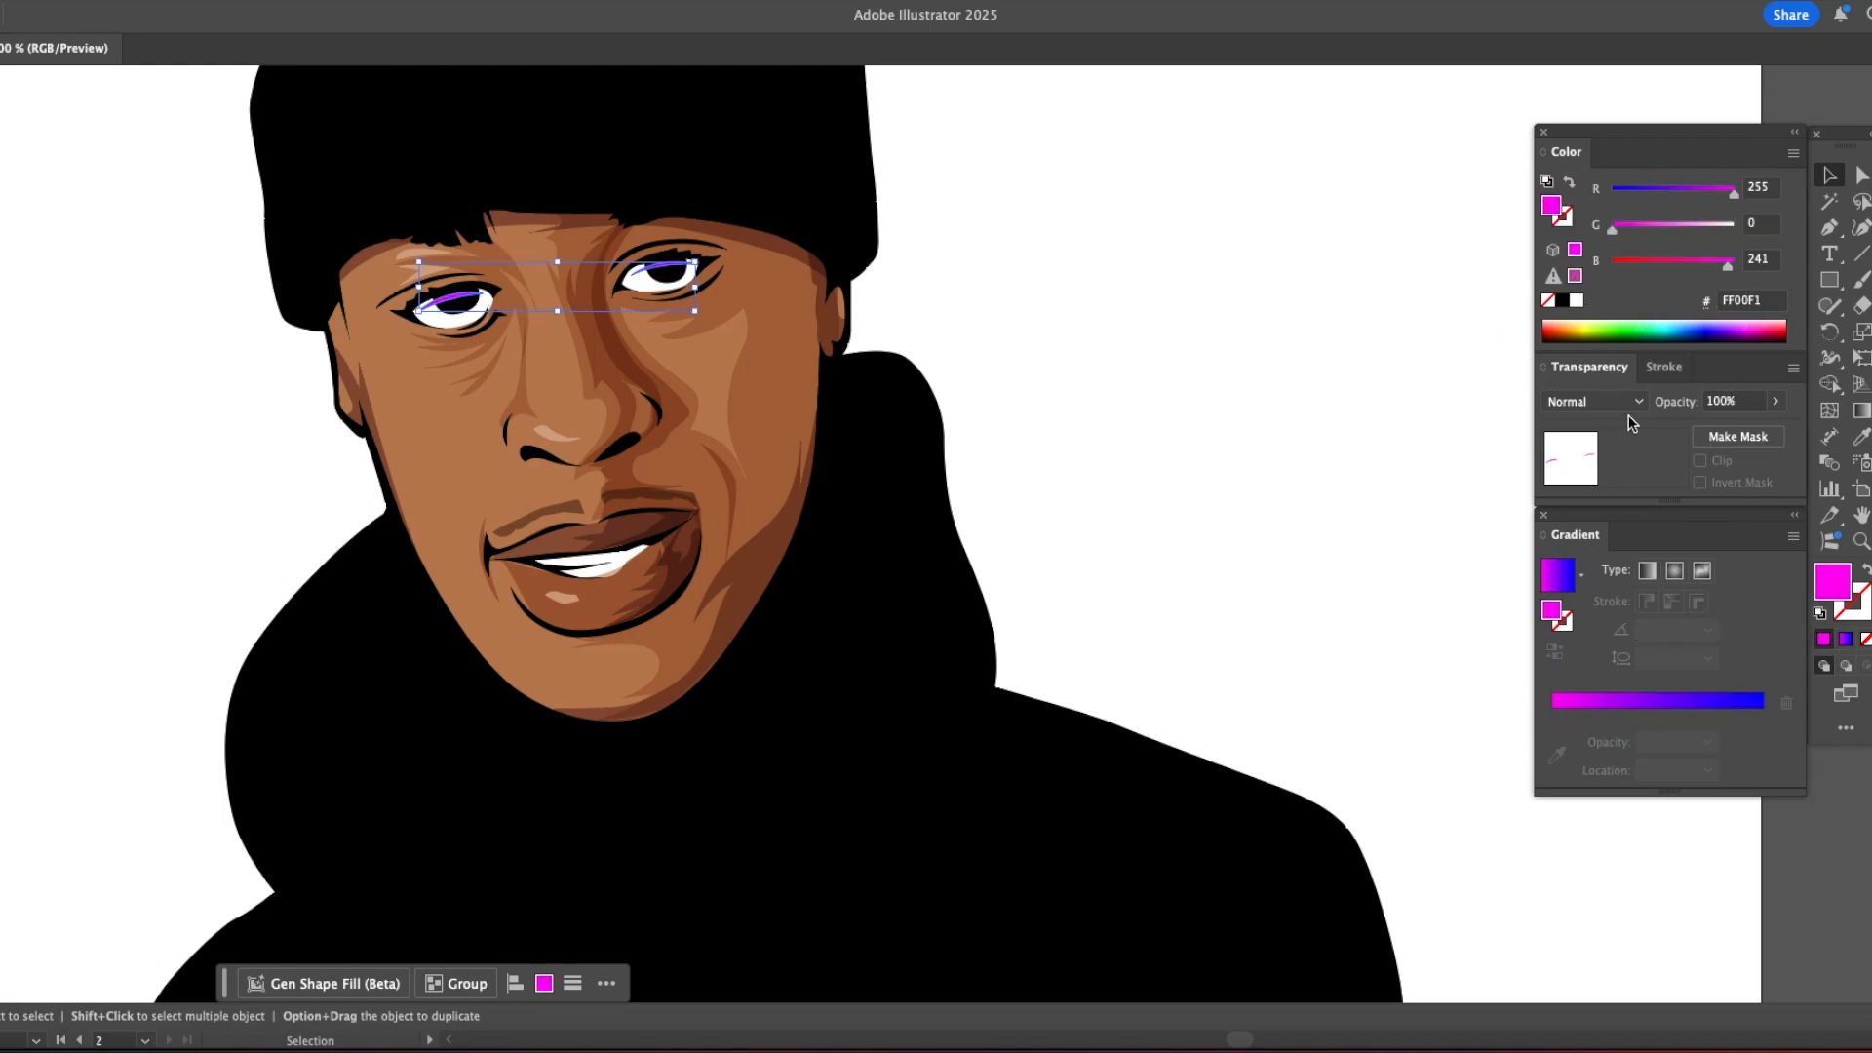
key(super+z)
Step: Recolour the gradient's magenta stop to red, keeping a red-to-blue blend, and deselect the eye highlights
click(1552, 714)
drag(1636, 265, 1582, 268)
click(1762, 715)
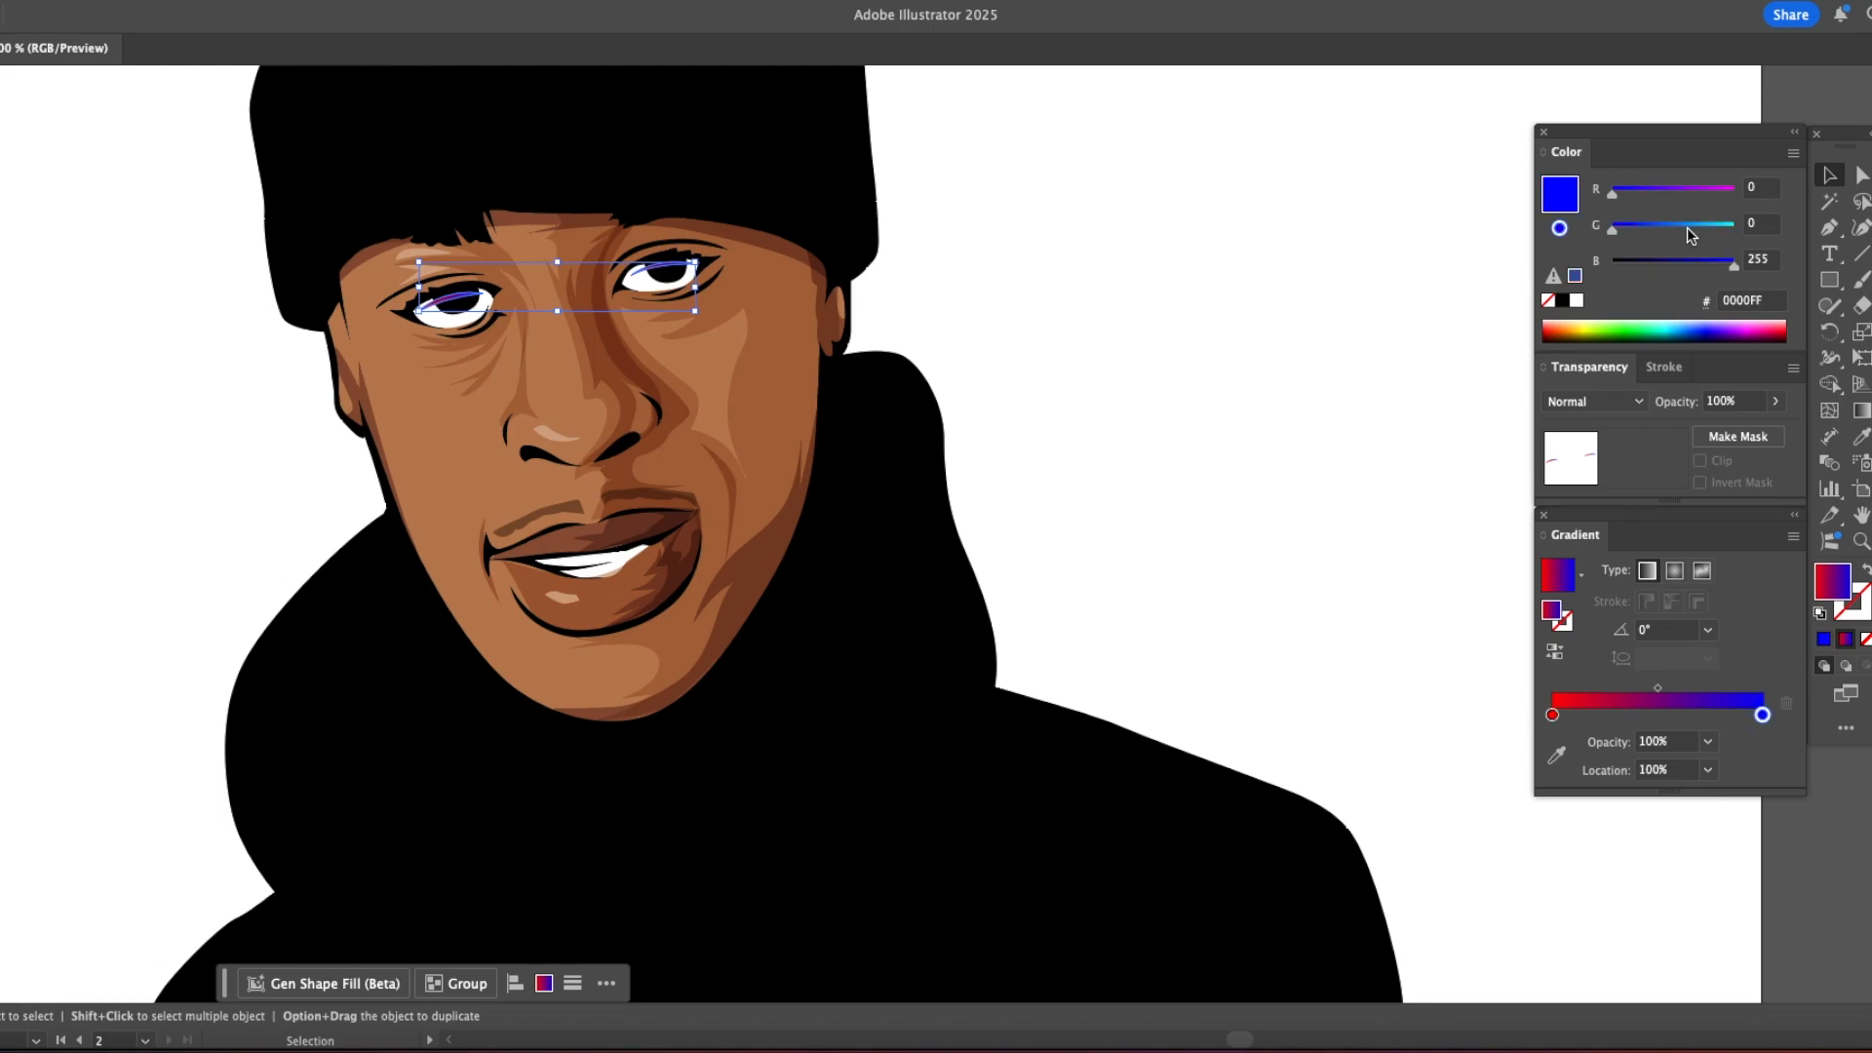
click(1134, 365)
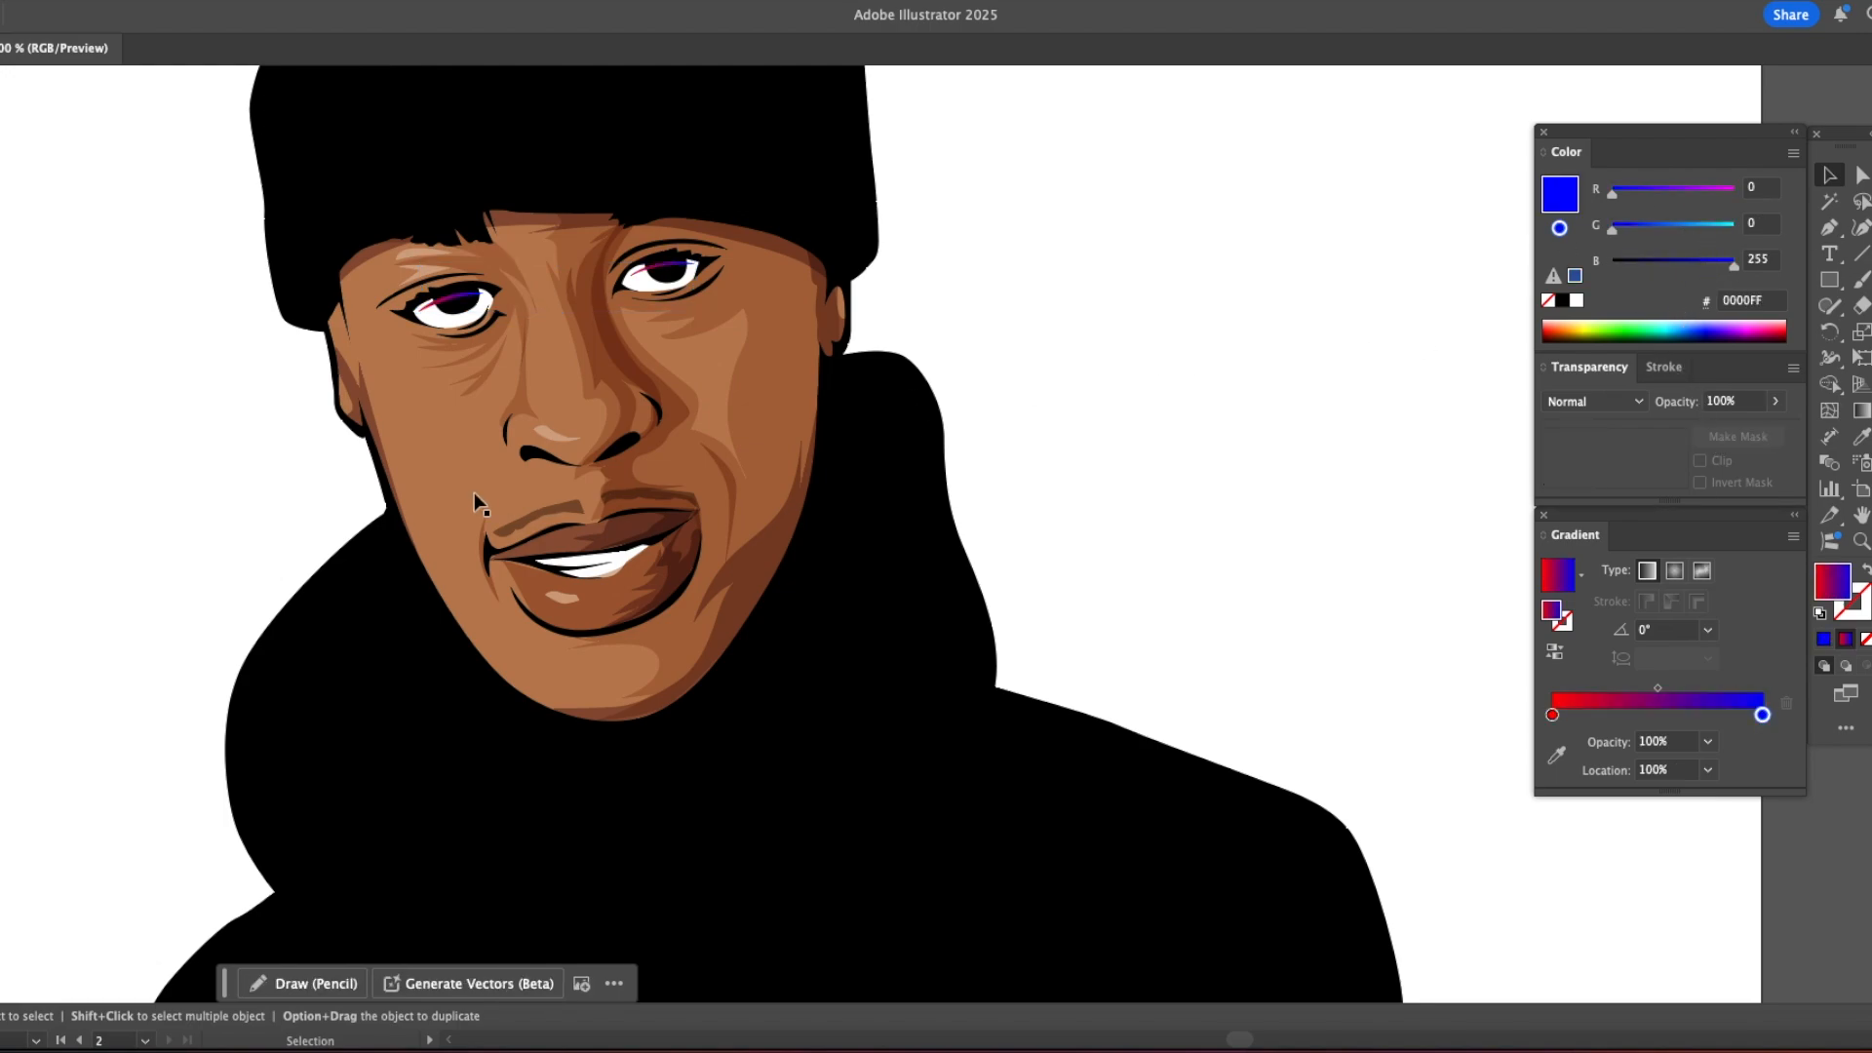
Step: Draw a thin closed rim-light shape with the red-to-blue gradient fill along the left jaw edge and deselect it
key(p)
click(390, 475)
click(421, 566)
click(466, 624)
click(512, 683)
click(546, 700)
drag(390, 475, 332, 330)
key(v)
click(919, 470)
Step: Draw a small shadow shape beside the left temple below the beanie and fill it with the sampled 854E52 multiply shadow style
drag(745, 592, 997, 688)
key(p)
key(super+equal)
click(763, 503)
click(794, 455)
click(817, 555)
drag(763, 504, 751, 499)
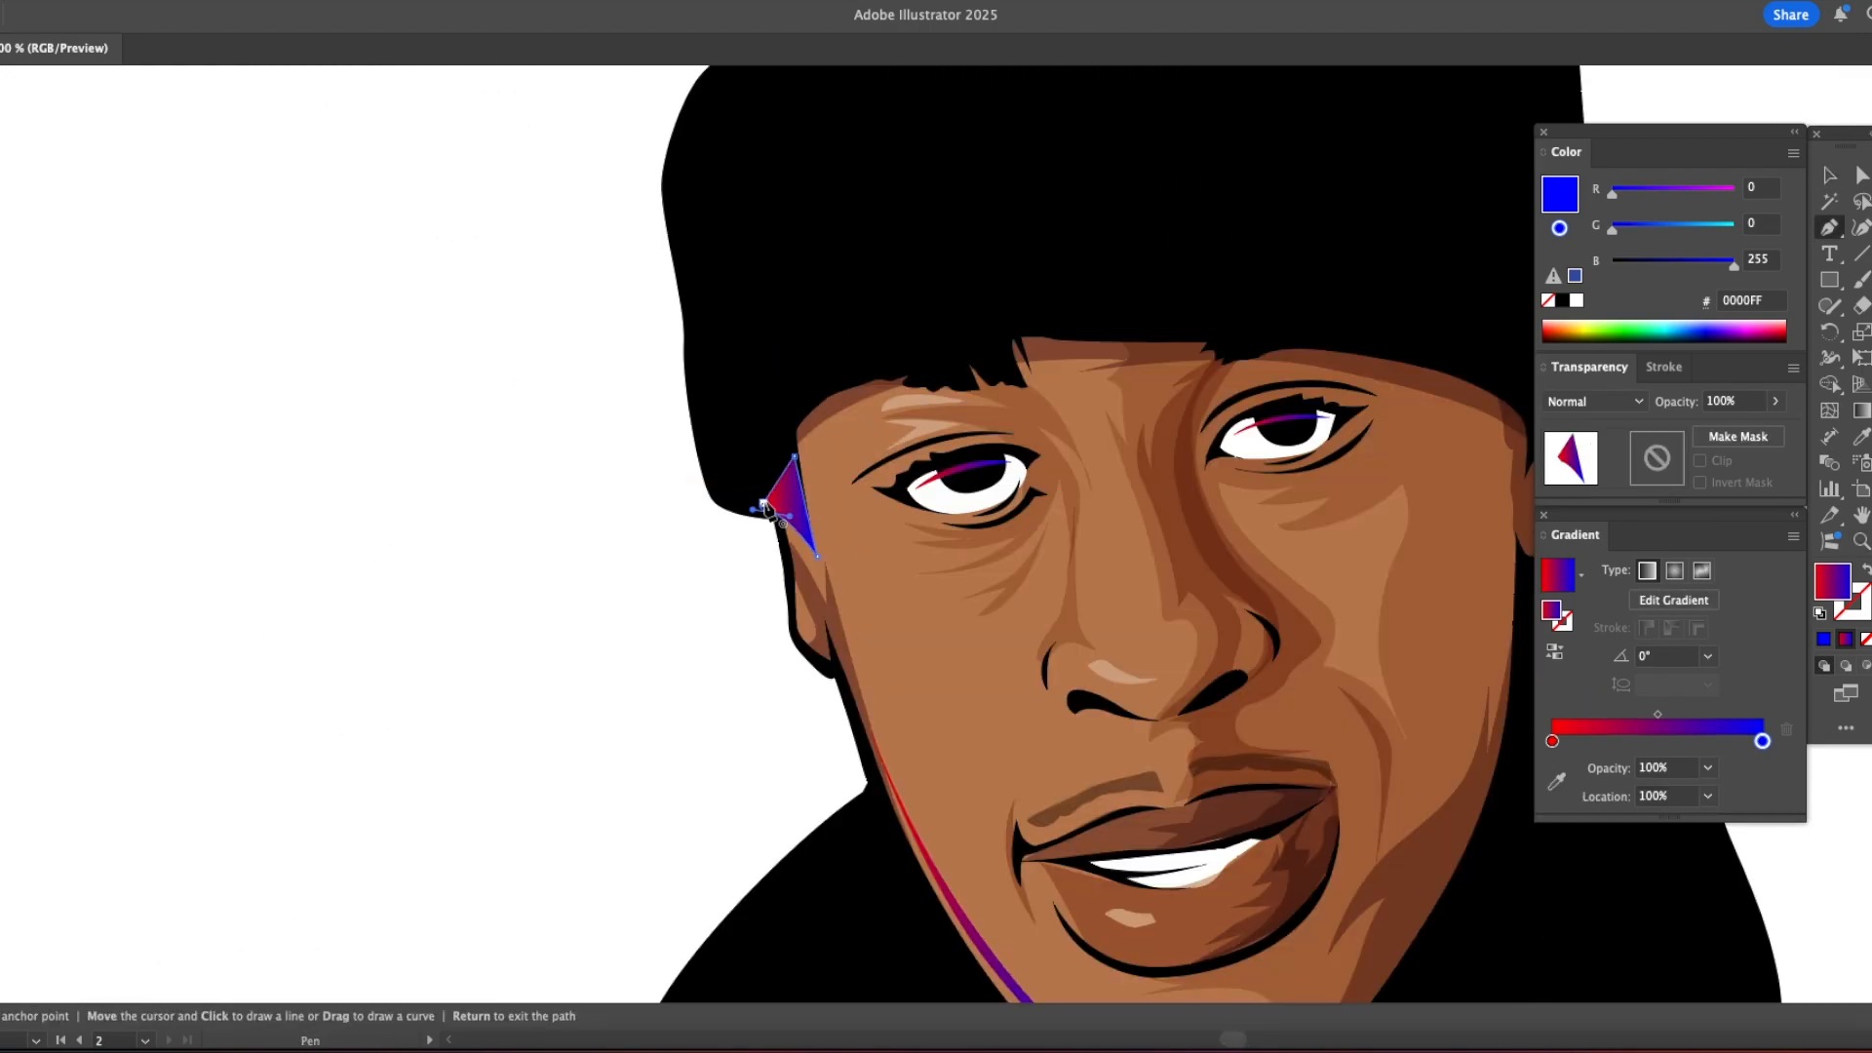
key(i)
click(817, 419)
key(super+shift+a)
Step: Draw a rim-light shape along the right jaw edge, fill it with the left jaw's sampled red-to-blue gradient, and save the document
key(z)
alt+click(923, 566)
drag(1400, 461, 826, 608)
scroll(826, 608, down, 3)
key(p)
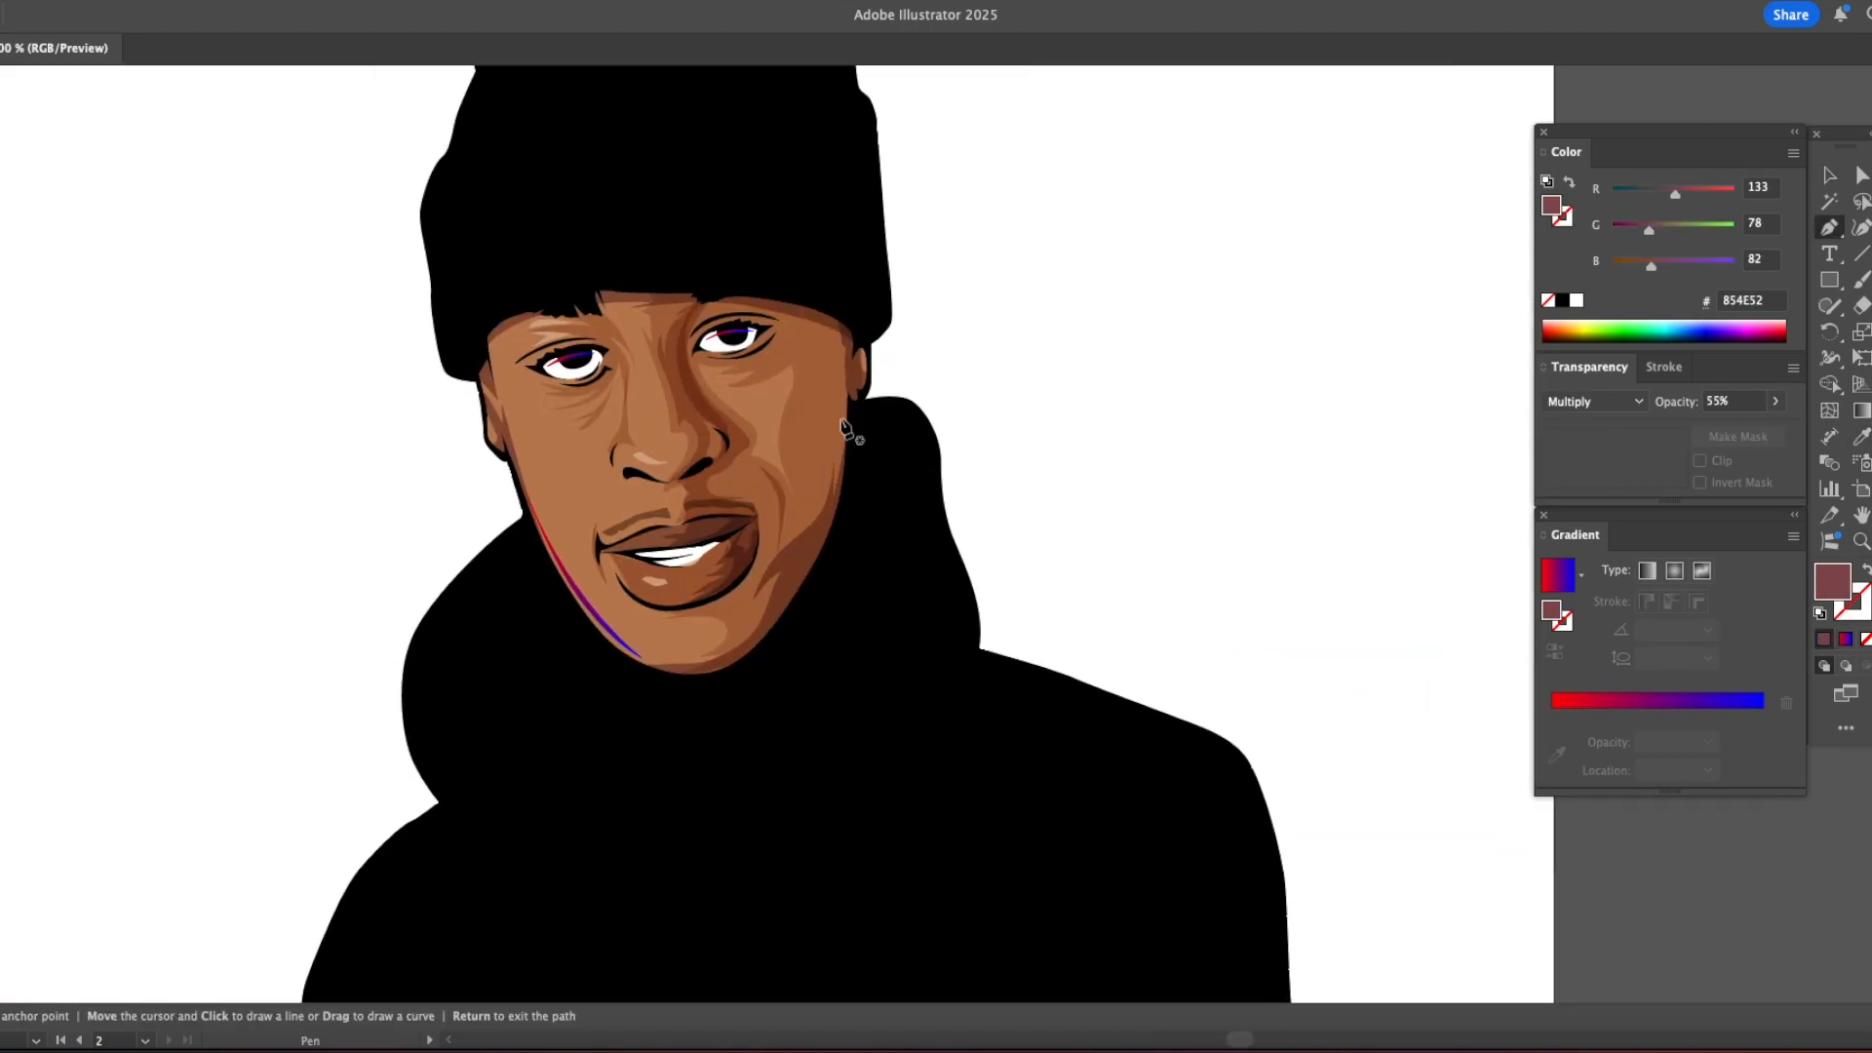
click(776, 621)
drag(822, 544, 835, 504)
click(844, 400)
key(i)
click(589, 605)
key(v)
key(super+shift+a)
drag(929, 428, 1123, 418)
mouse_move(789, 546)
mouse_down()
mouse_move(719, 506)
mouse_move(819, 526)
mouse_up()
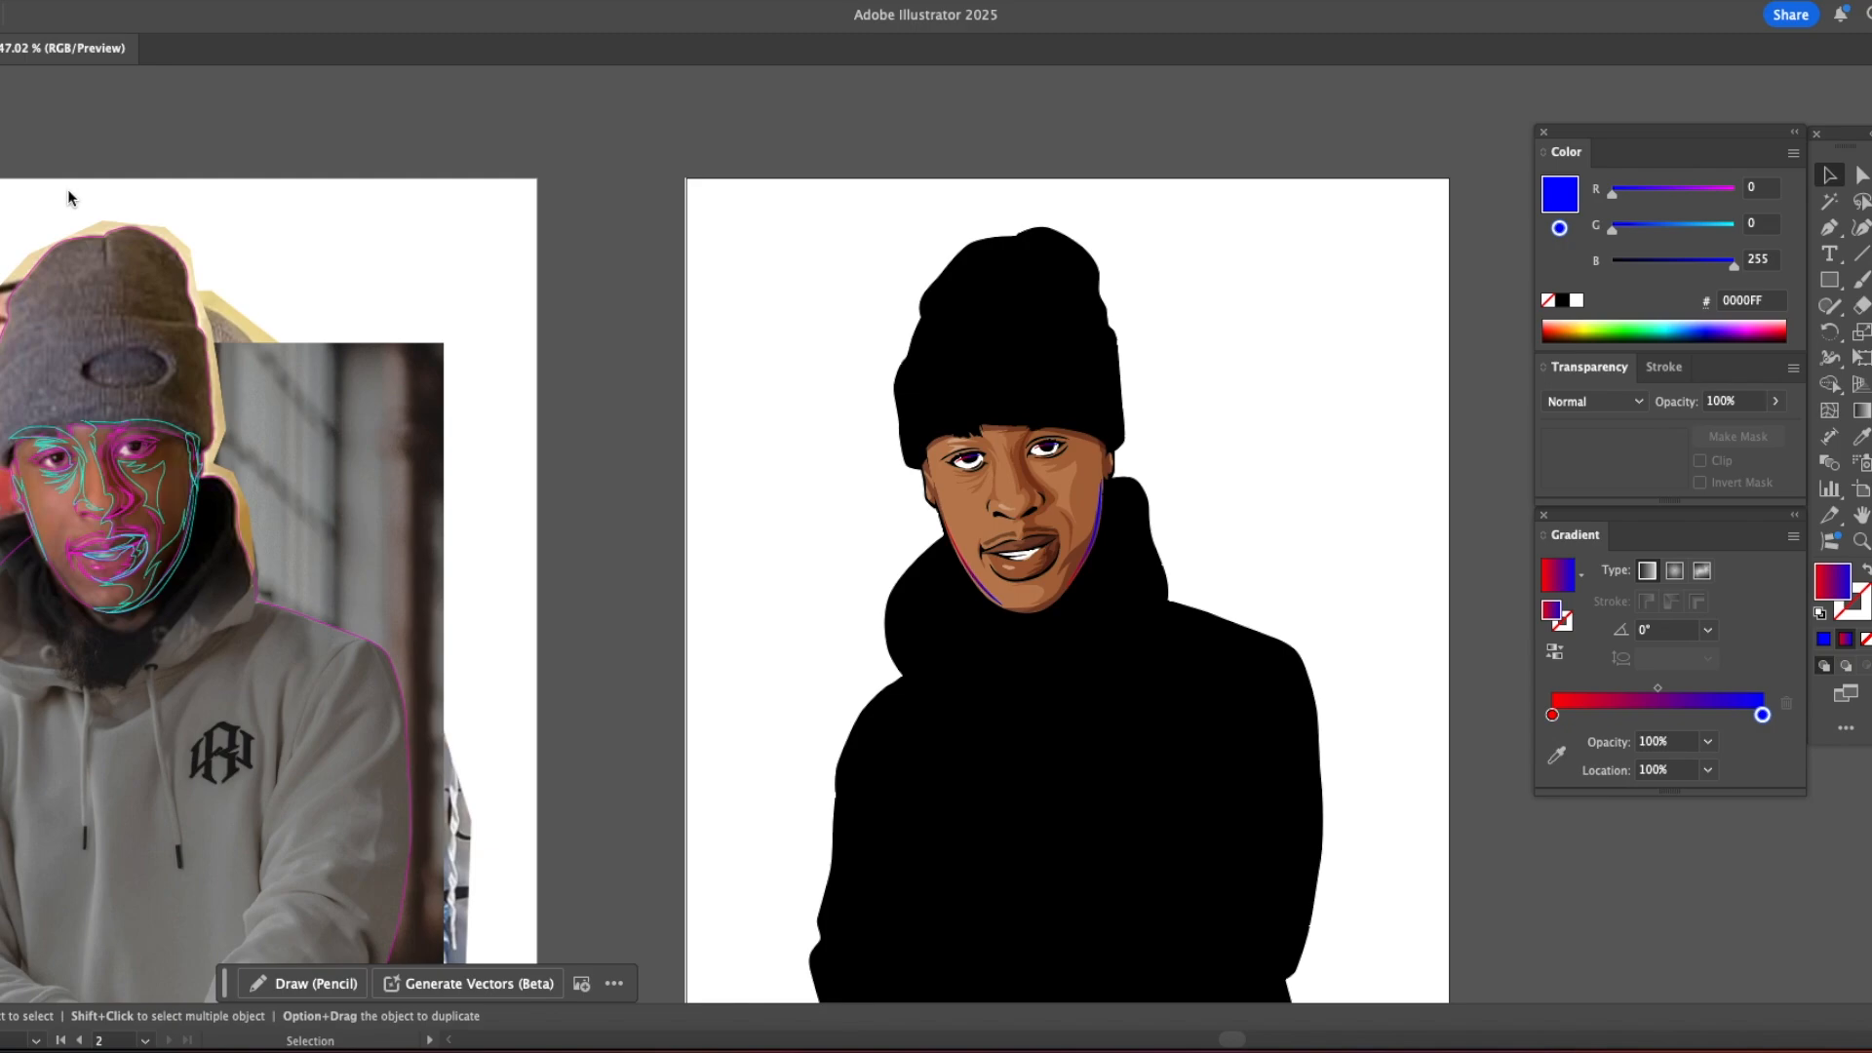
key(super+s)
Step: Trace the neck shape beneath the chin on the reference photo and set its stroke colour to red FF1700
drag(332, 613, 799, 446)
drag(538, 449, 864, 536)
drag(865, 535, 636, 537)
key(p)
click(584, 521)
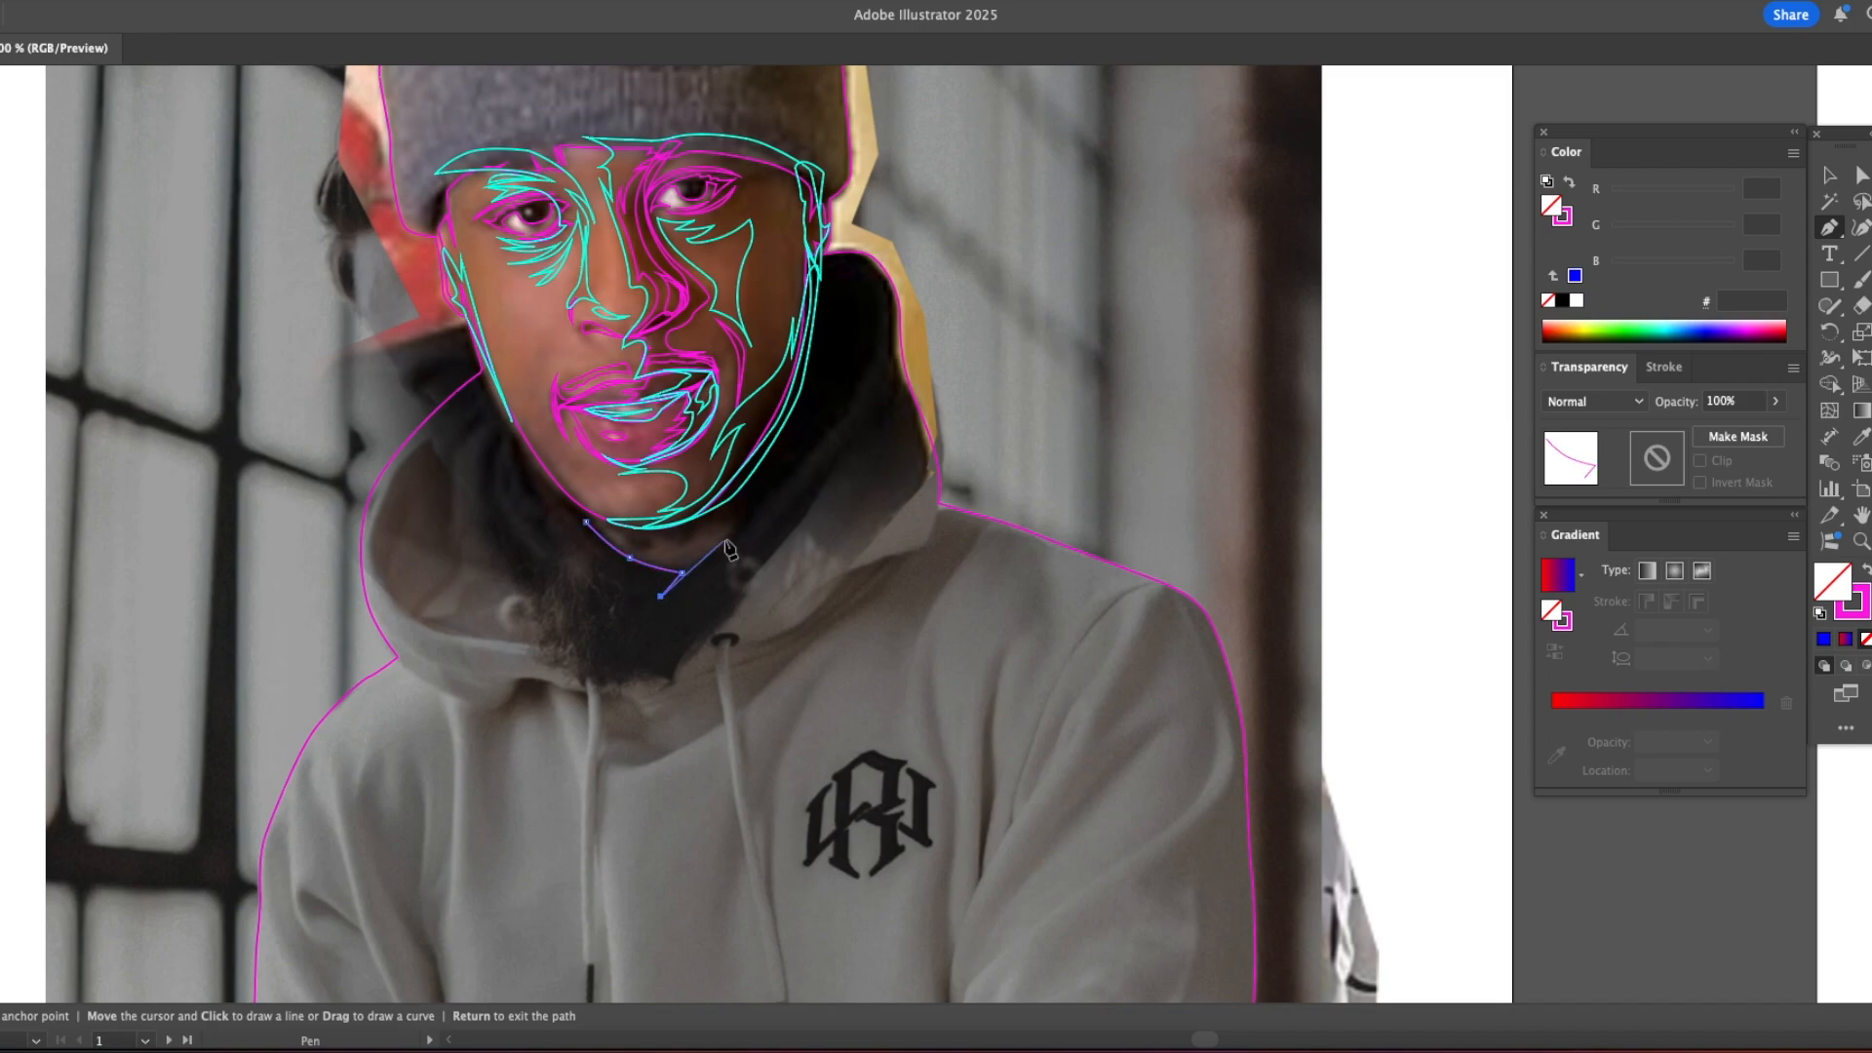
drag(585, 522, 543, 501)
click(1568, 223)
drag(1658, 262, 1519, 261)
Step: Trace the hood's left outer edge from the jaw down along its lower rim toward the first drawstring
drag(575, 486, 434, 459)
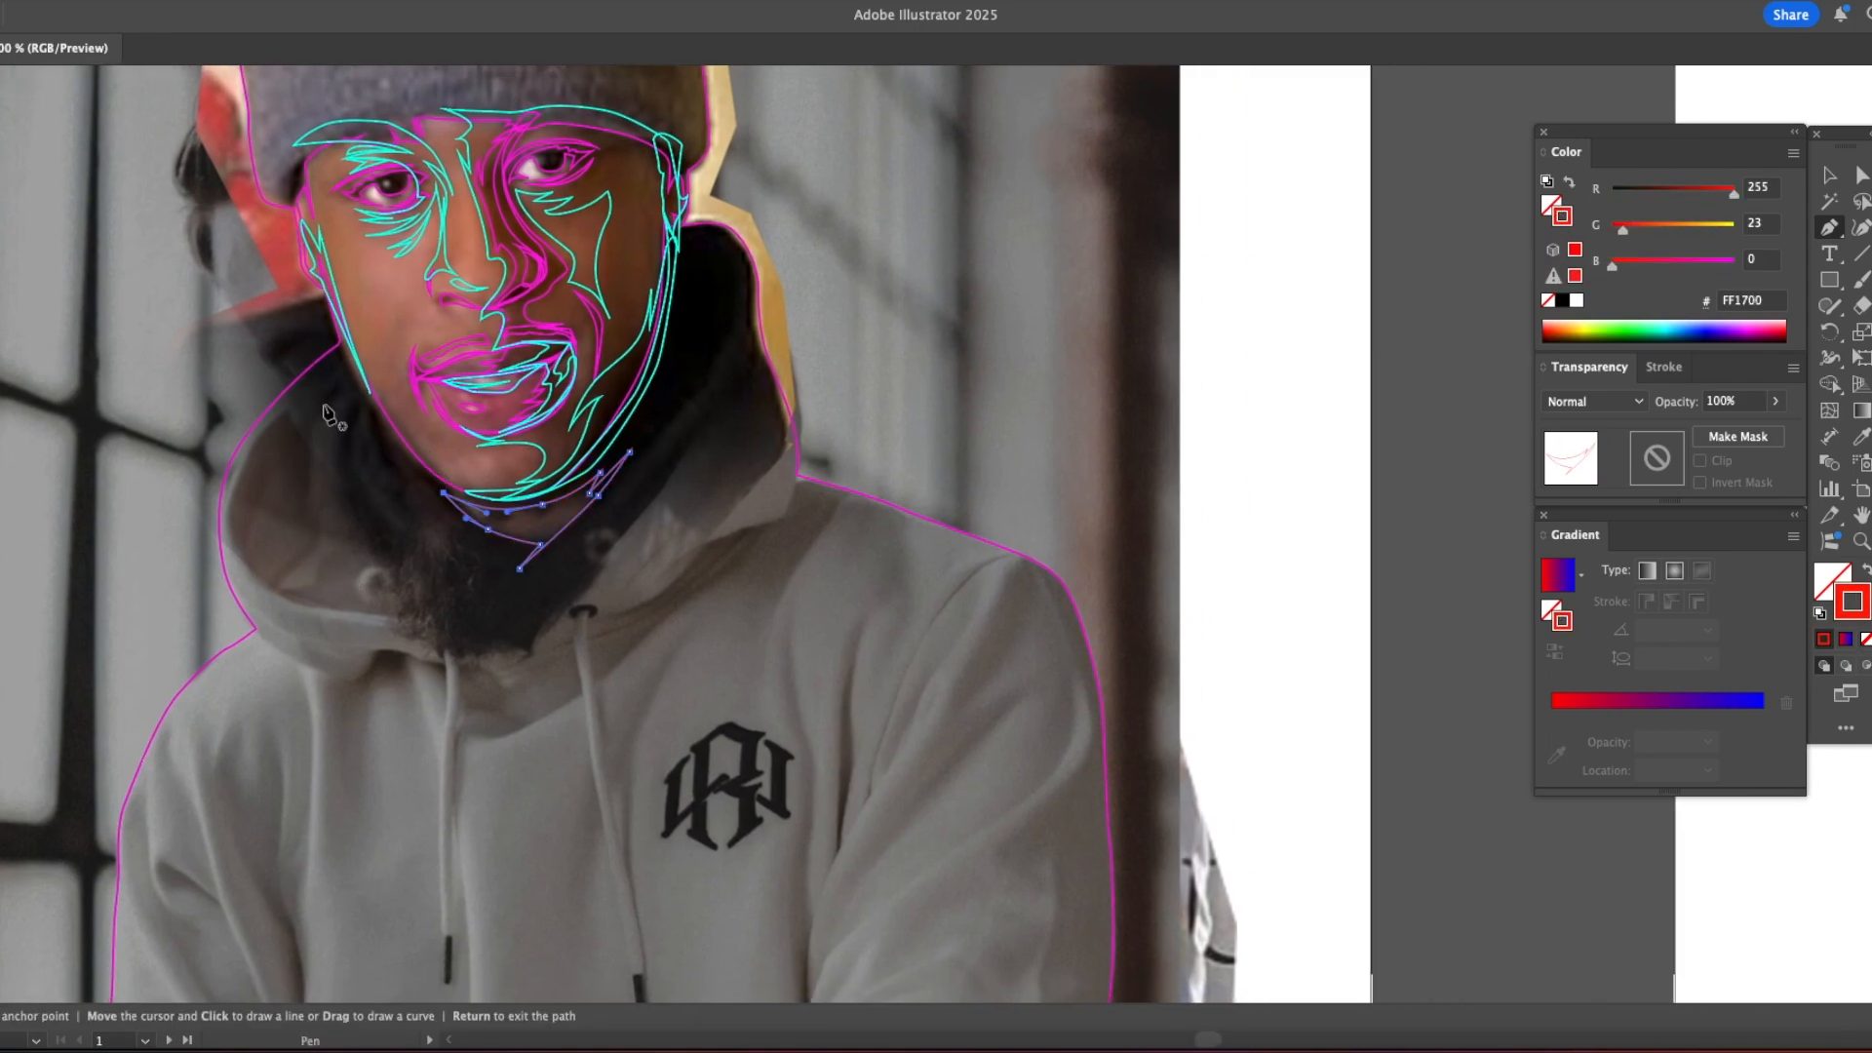
click(336, 359)
click(256, 426)
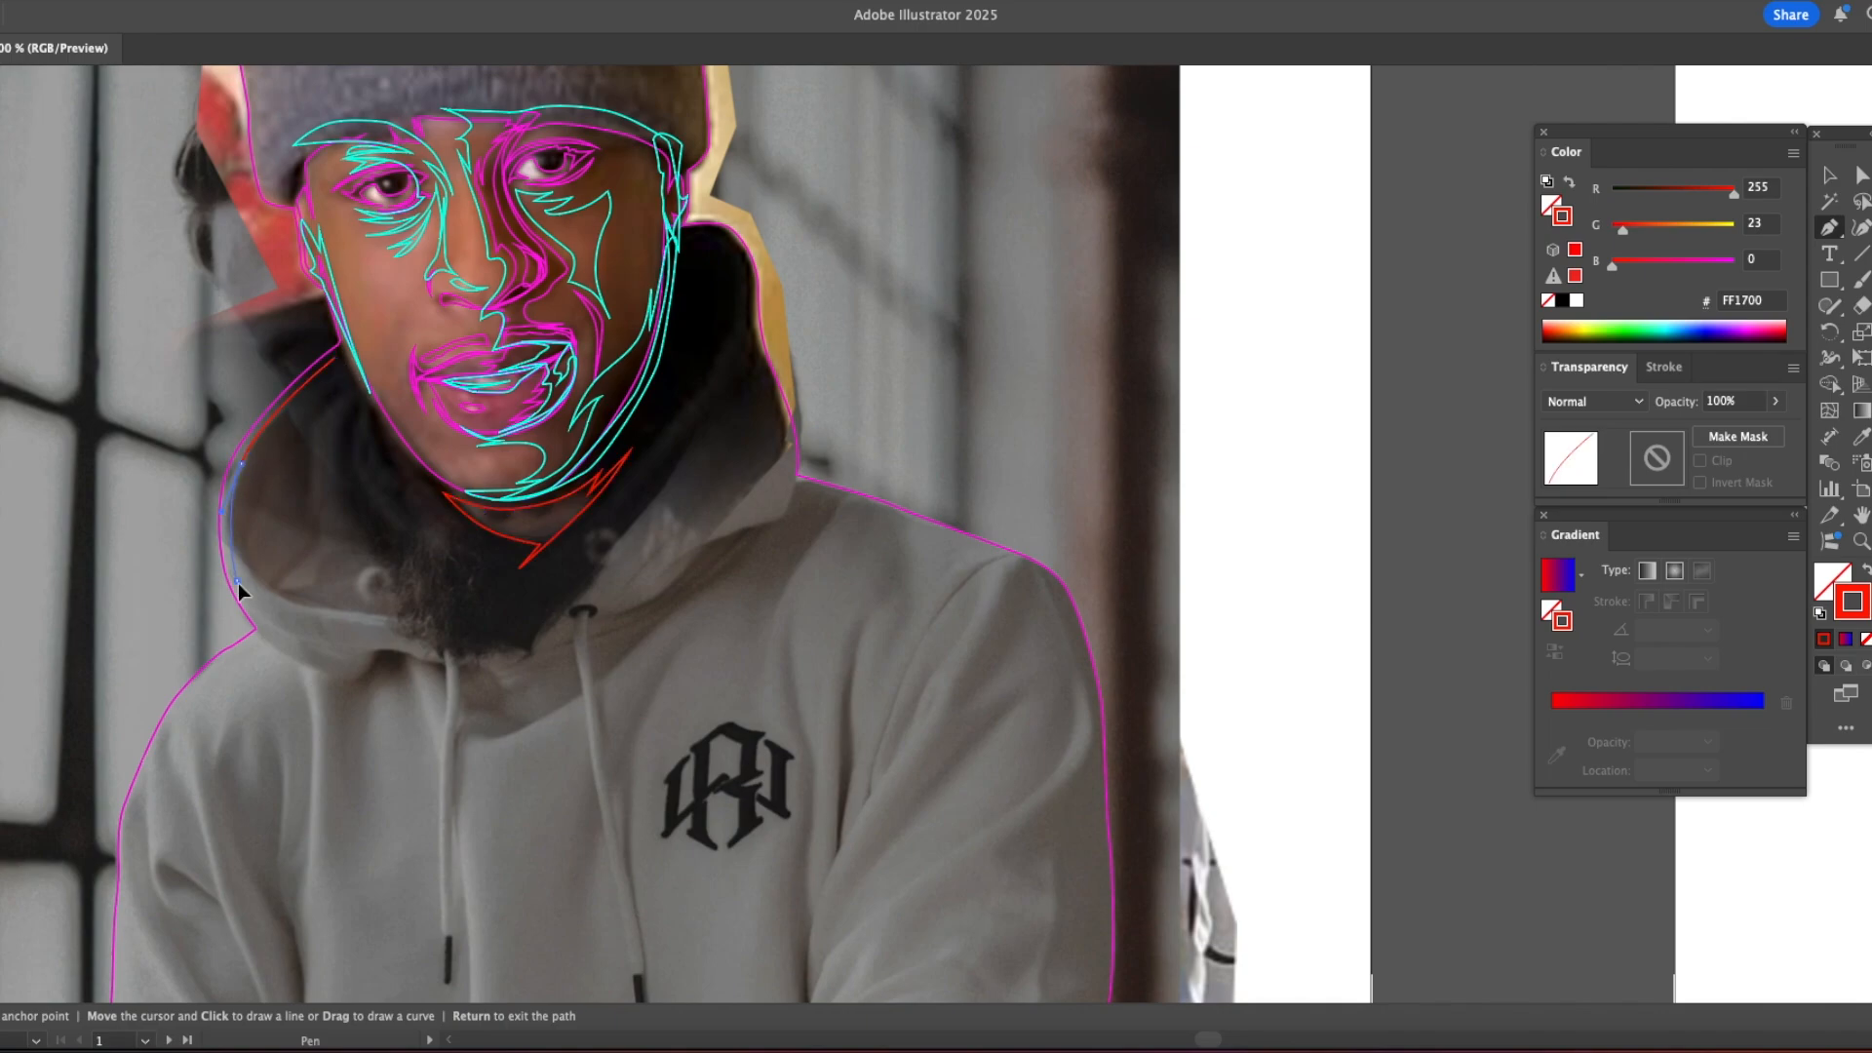
drag(299, 633, 227, 611)
click(268, 630)
drag(370, 664, 383, 665)
Step: Continue the hood path around the first drawstring and along the neckline up to the second drawstring's eyelet
click(448, 938)
click(462, 667)
click(570, 644)
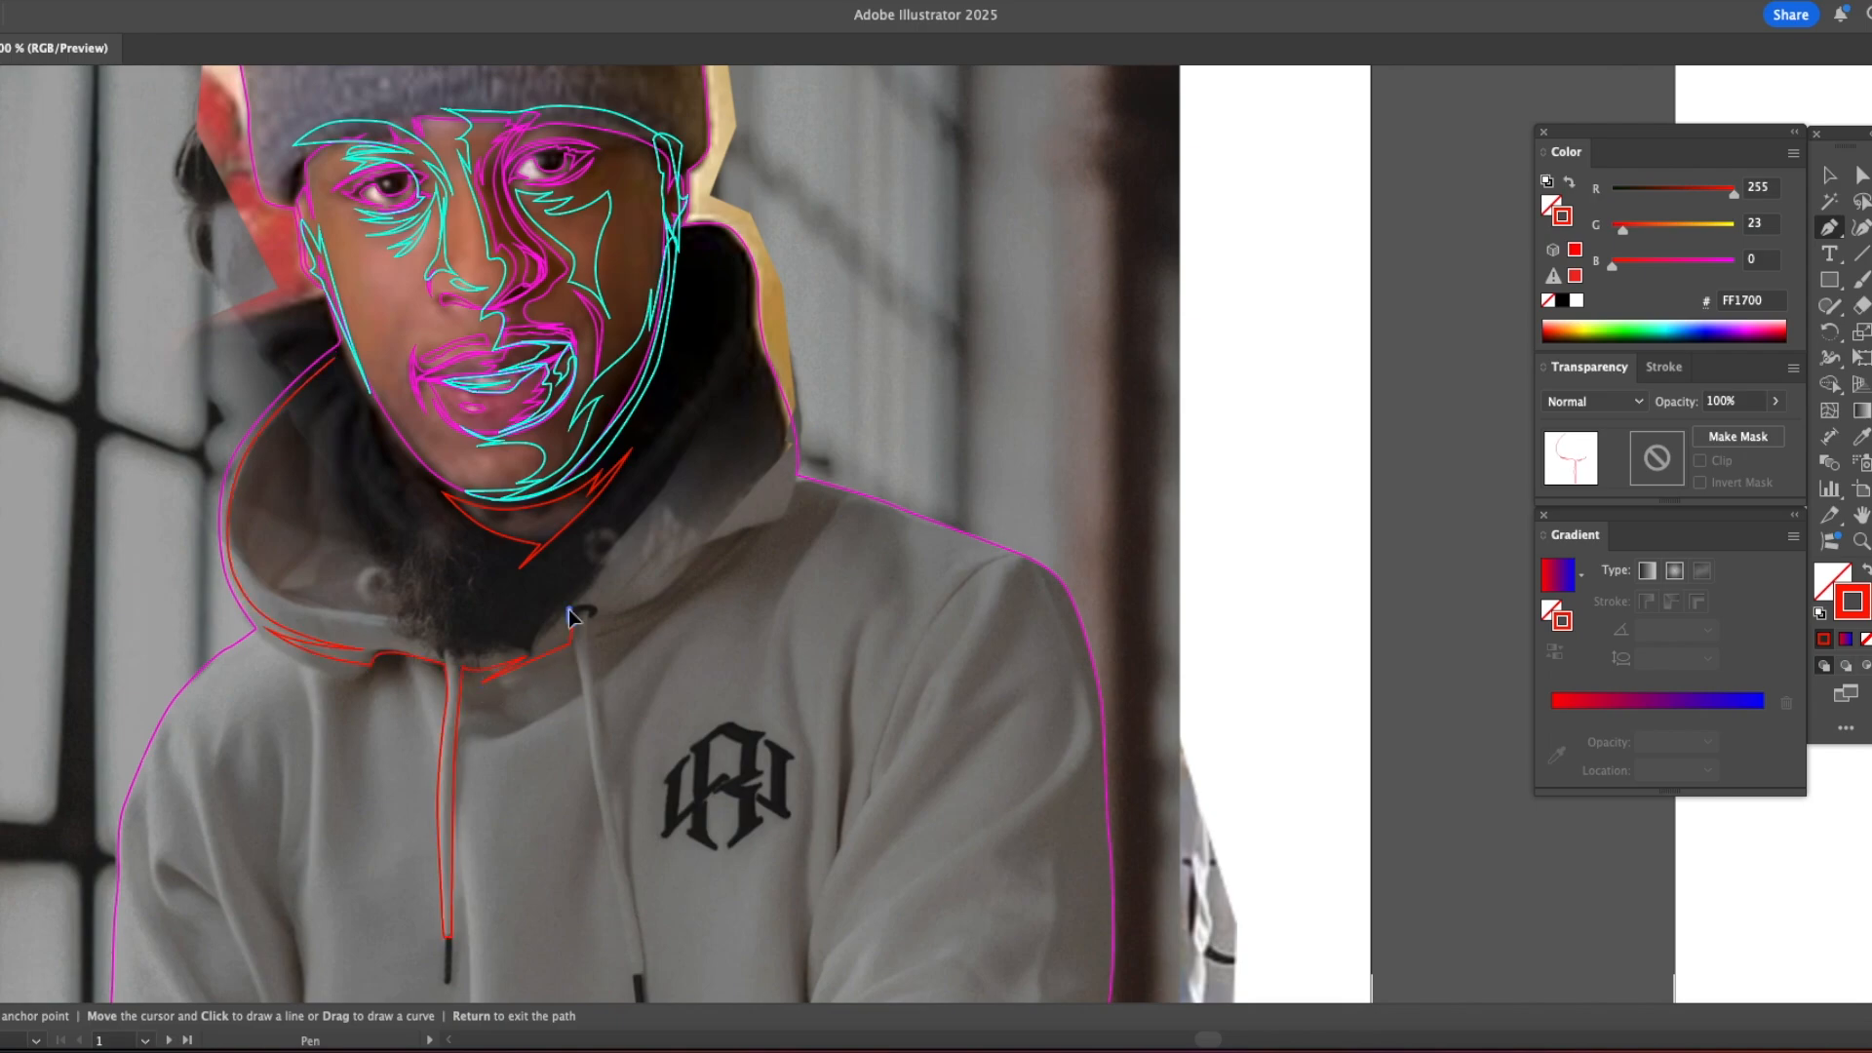
click(571, 614)
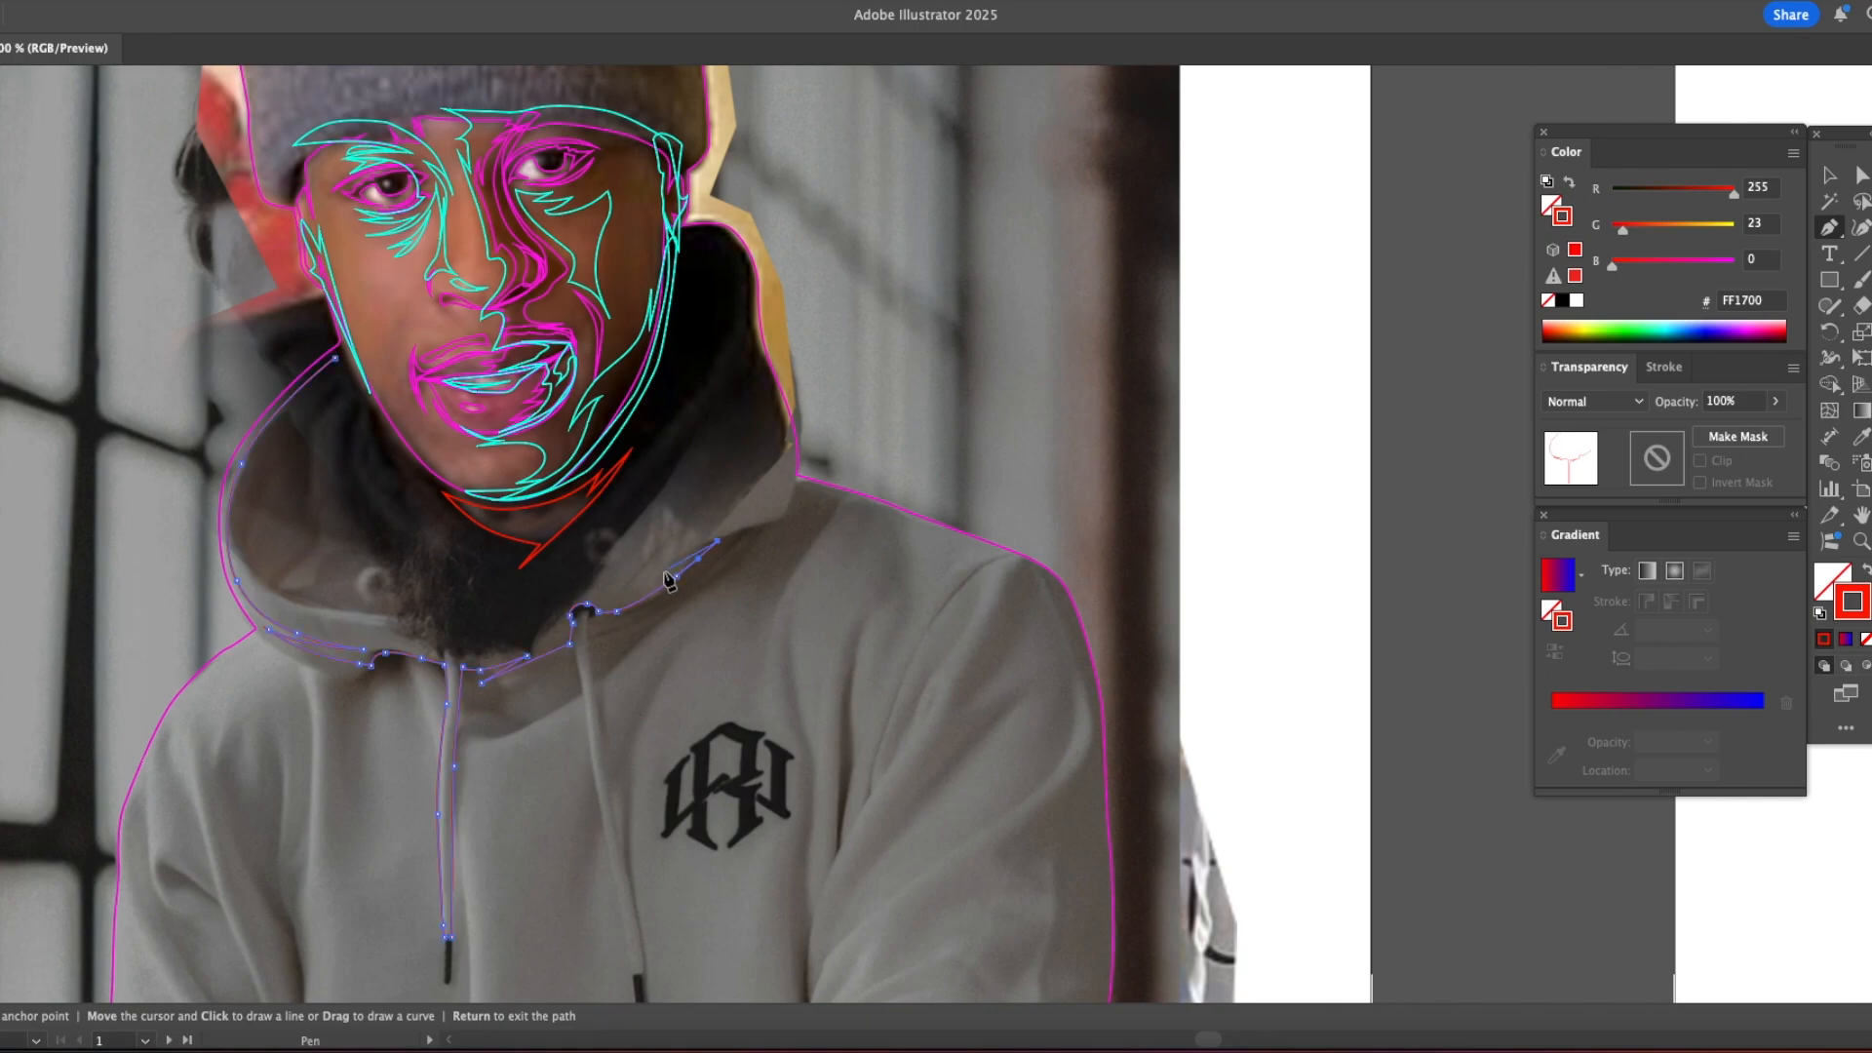
Step: Trace the hood's right side and return along its inner edge to close the path at the left jaw
drag(703, 440, 684, 470)
click(756, 346)
drag(618, 548, 593, 577)
click(529, 643)
drag(416, 616, 352, 615)
drag(246, 553, 230, 510)
drag(335, 357, 431, 264)
Step: Trace a closed inner collar fold from the left jaw down to the collar's V point and back
click(369, 411)
click(362, 398)
drag(358, 475, 374, 519)
drag(516, 614, 534, 667)
click(516, 615)
drag(477, 554, 443, 527)
mouse_move(391, 479)
mouse_down()
mouse_move(381, 459)
mouse_move(385, 500)
mouse_up()
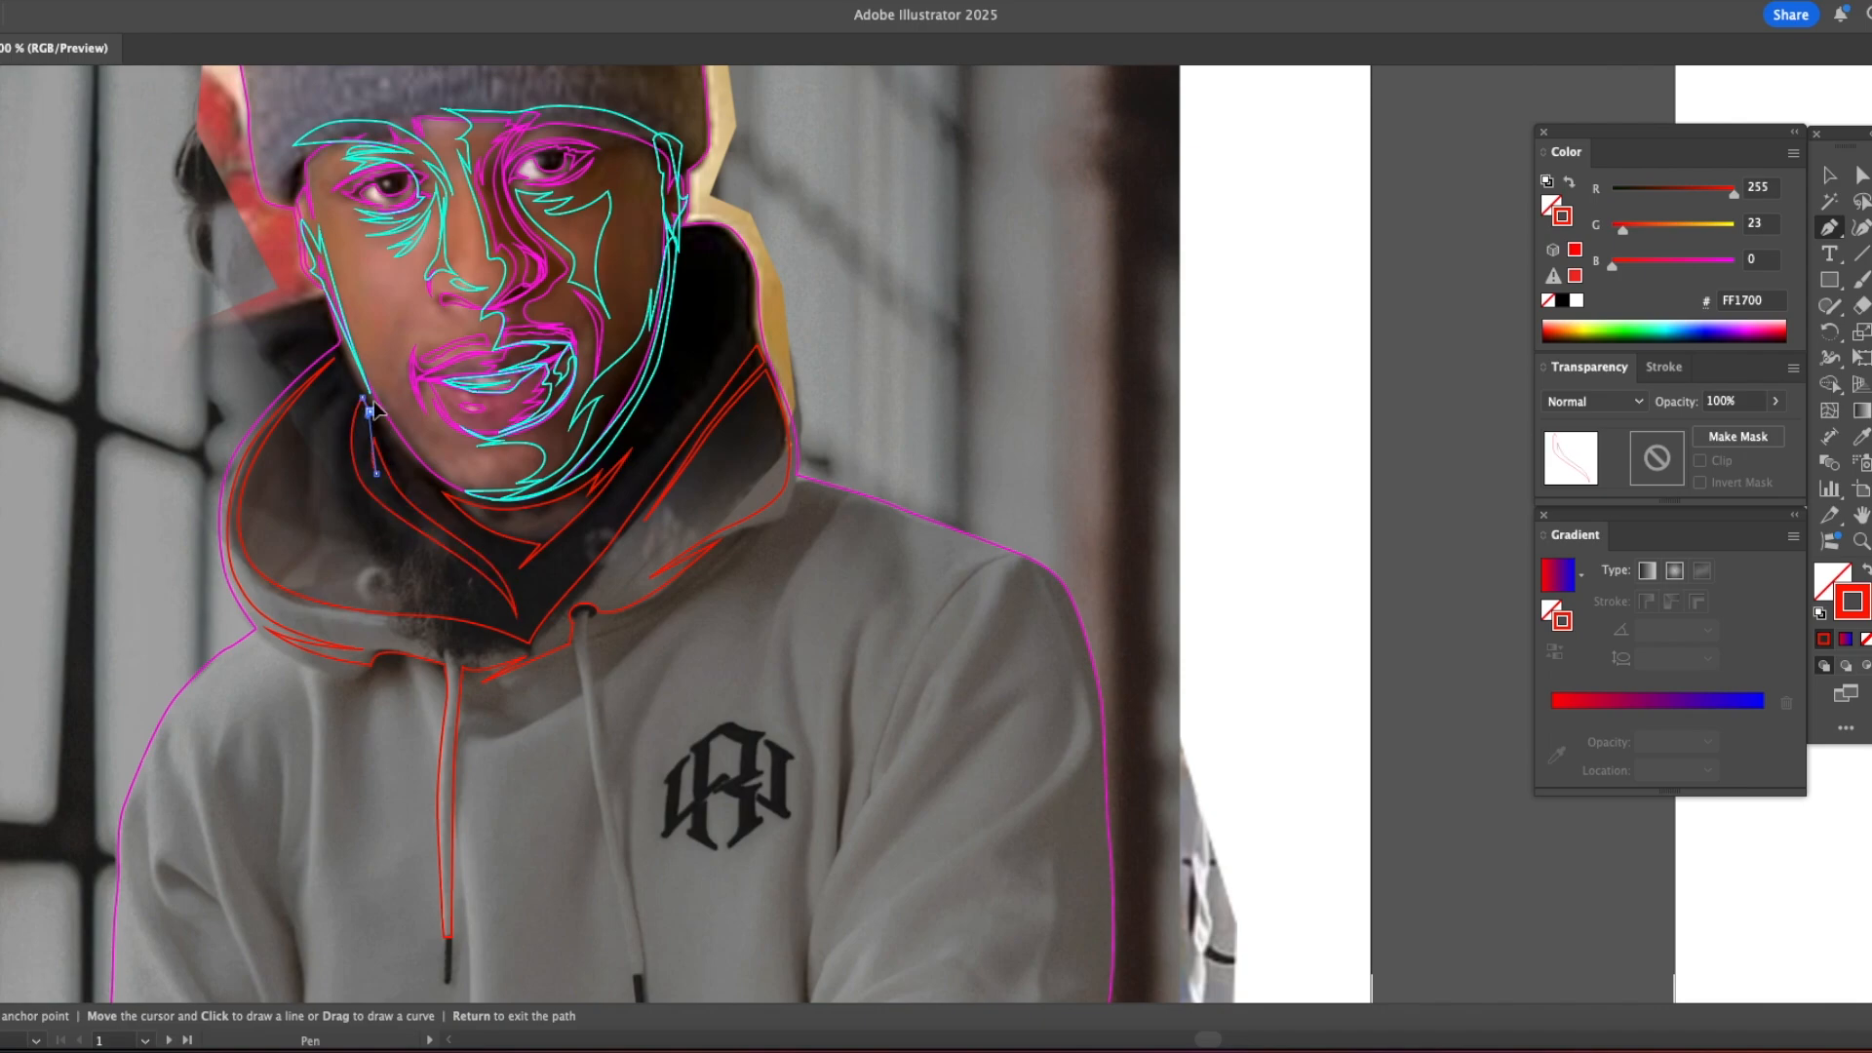
key(ctrl+y)
key(ctrl+y)
Step: Trace a closed fold inside the hood's right side, running from below the ear to the collar's V point
click(697, 232)
drag(741, 263, 736, 317)
click(669, 444)
click(529, 625)
drag(696, 232, 642, 201)
Step: Trace a long curved fold inside the hood's left side, running to the collar's V point and closing near the jaw
click(336, 368)
drag(256, 482, 244, 517)
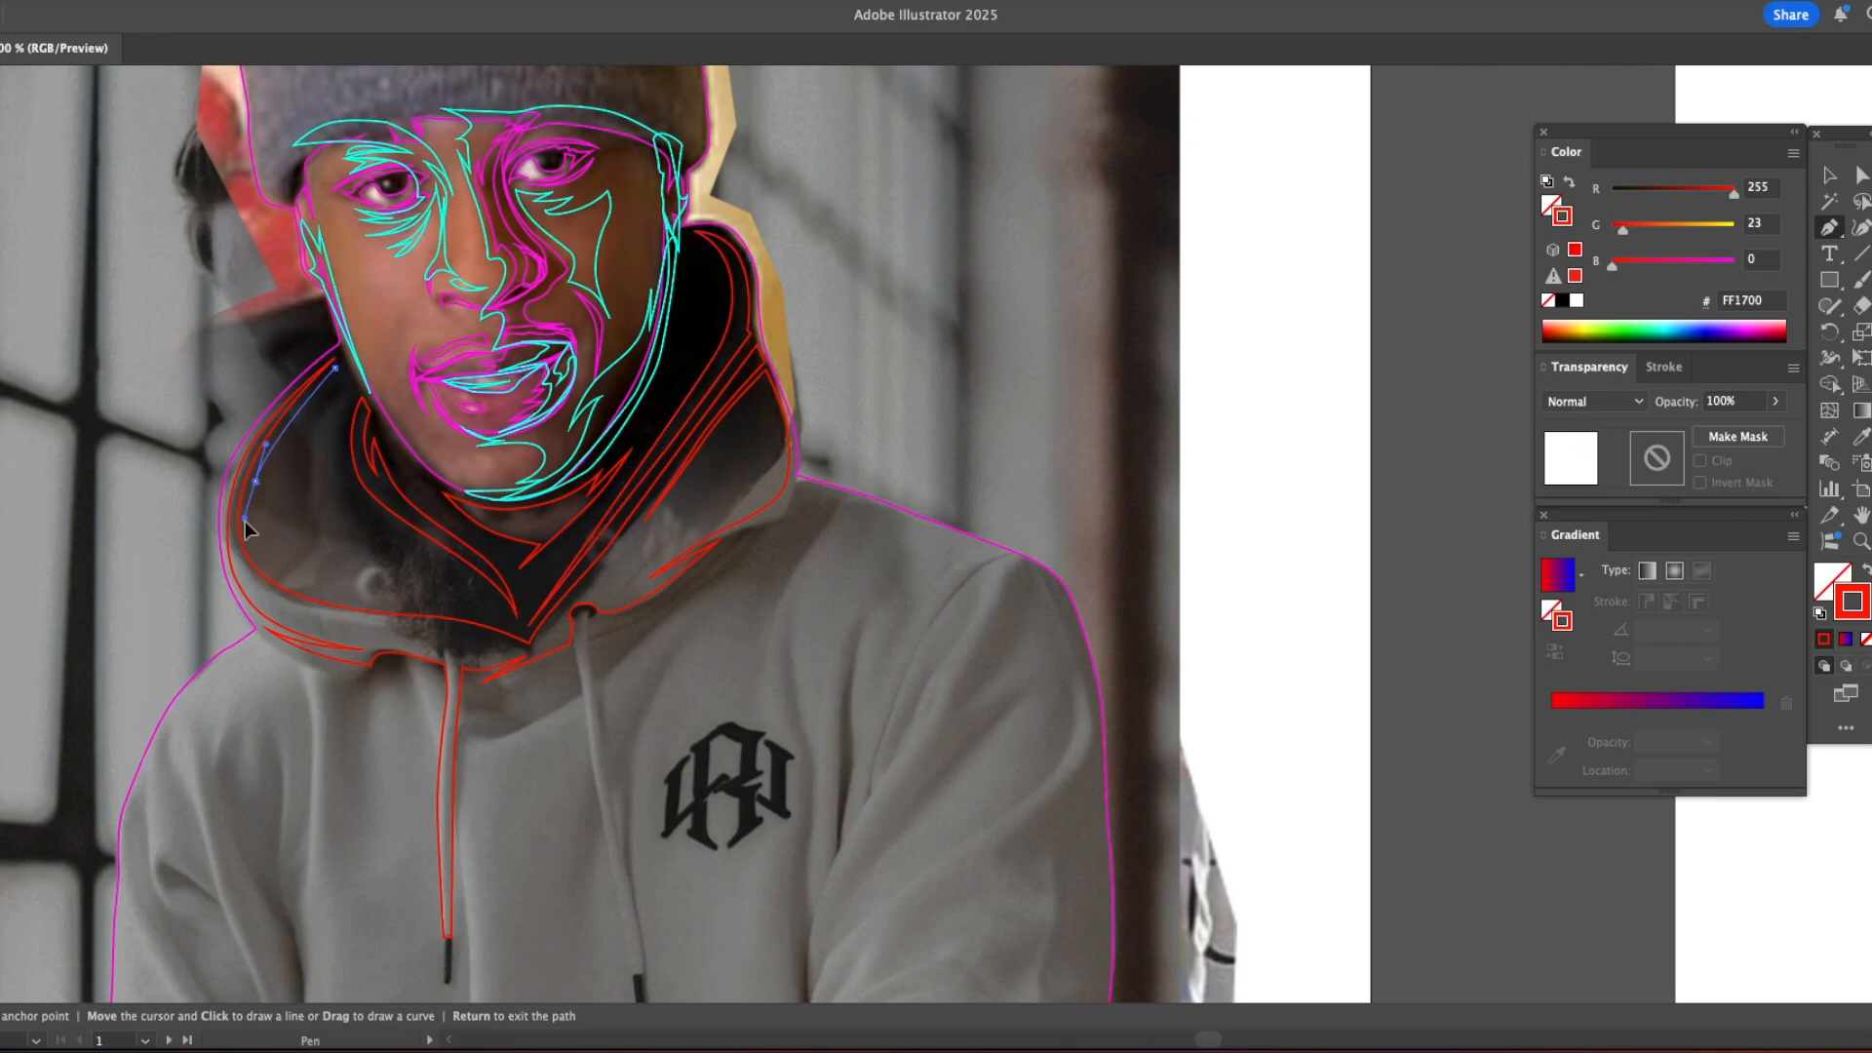
drag(304, 593, 304, 593)
drag(425, 605, 460, 607)
drag(517, 628, 536, 640)
drag(409, 577, 370, 568)
drag(301, 513, 275, 451)
drag(335, 368, 357, 332)
Step: Add a narrower closed fold between the left hood fold and the inner collar fold
click(351, 397)
drag(341, 466, 350, 544)
click(328, 427)
click(485, 586)
drag(302, 480, 295, 444)
click(340, 380)
click(351, 397)
Step: Trace another narrow fold inside the hood's right side and add detail shapes on the lower lip
click(693, 241)
drag(719, 304, 714, 352)
click(646, 435)
drag(692, 241, 639, 197)
key(super+y)
drag(592, 338, 613, 437)
super+click(577, 376)
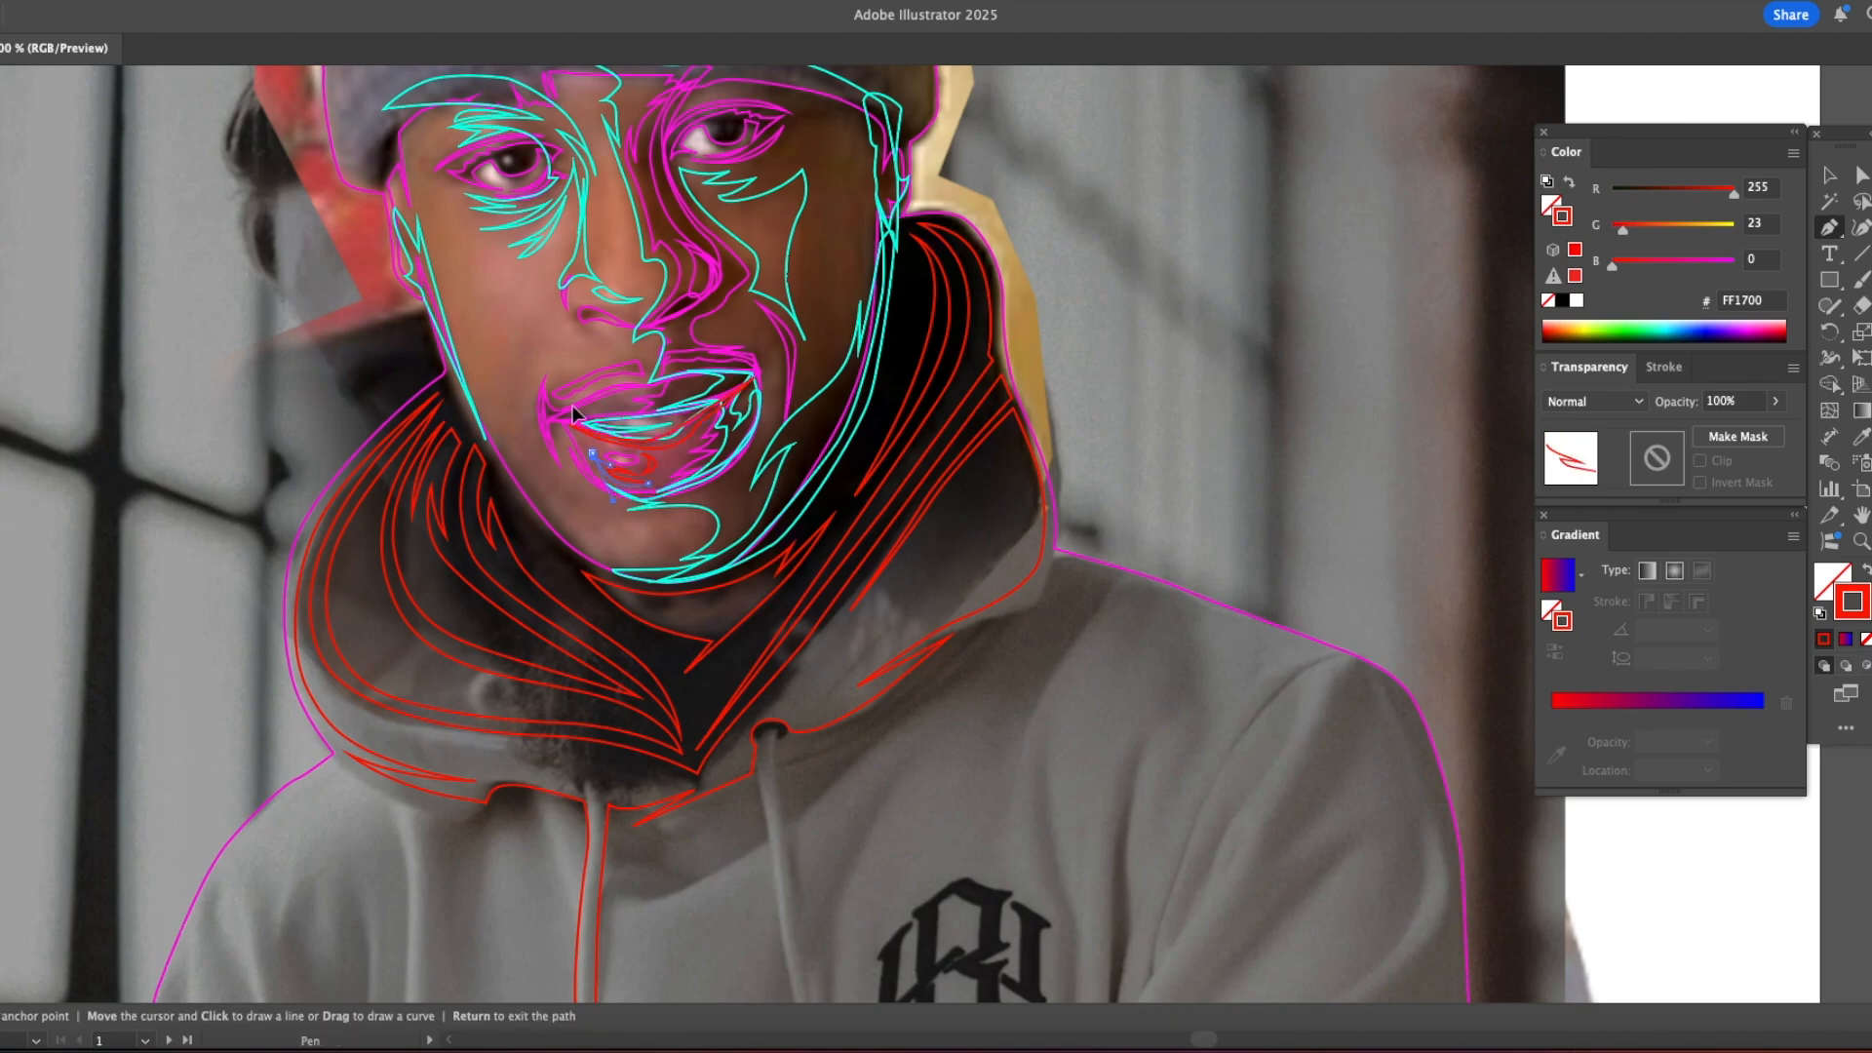
Step: Trace the right sleeve's outer edge from the shoulder down to the elbow and around the elbow fold
scroll(577, 410, down, 5)
scroll(781, 502, right, 6)
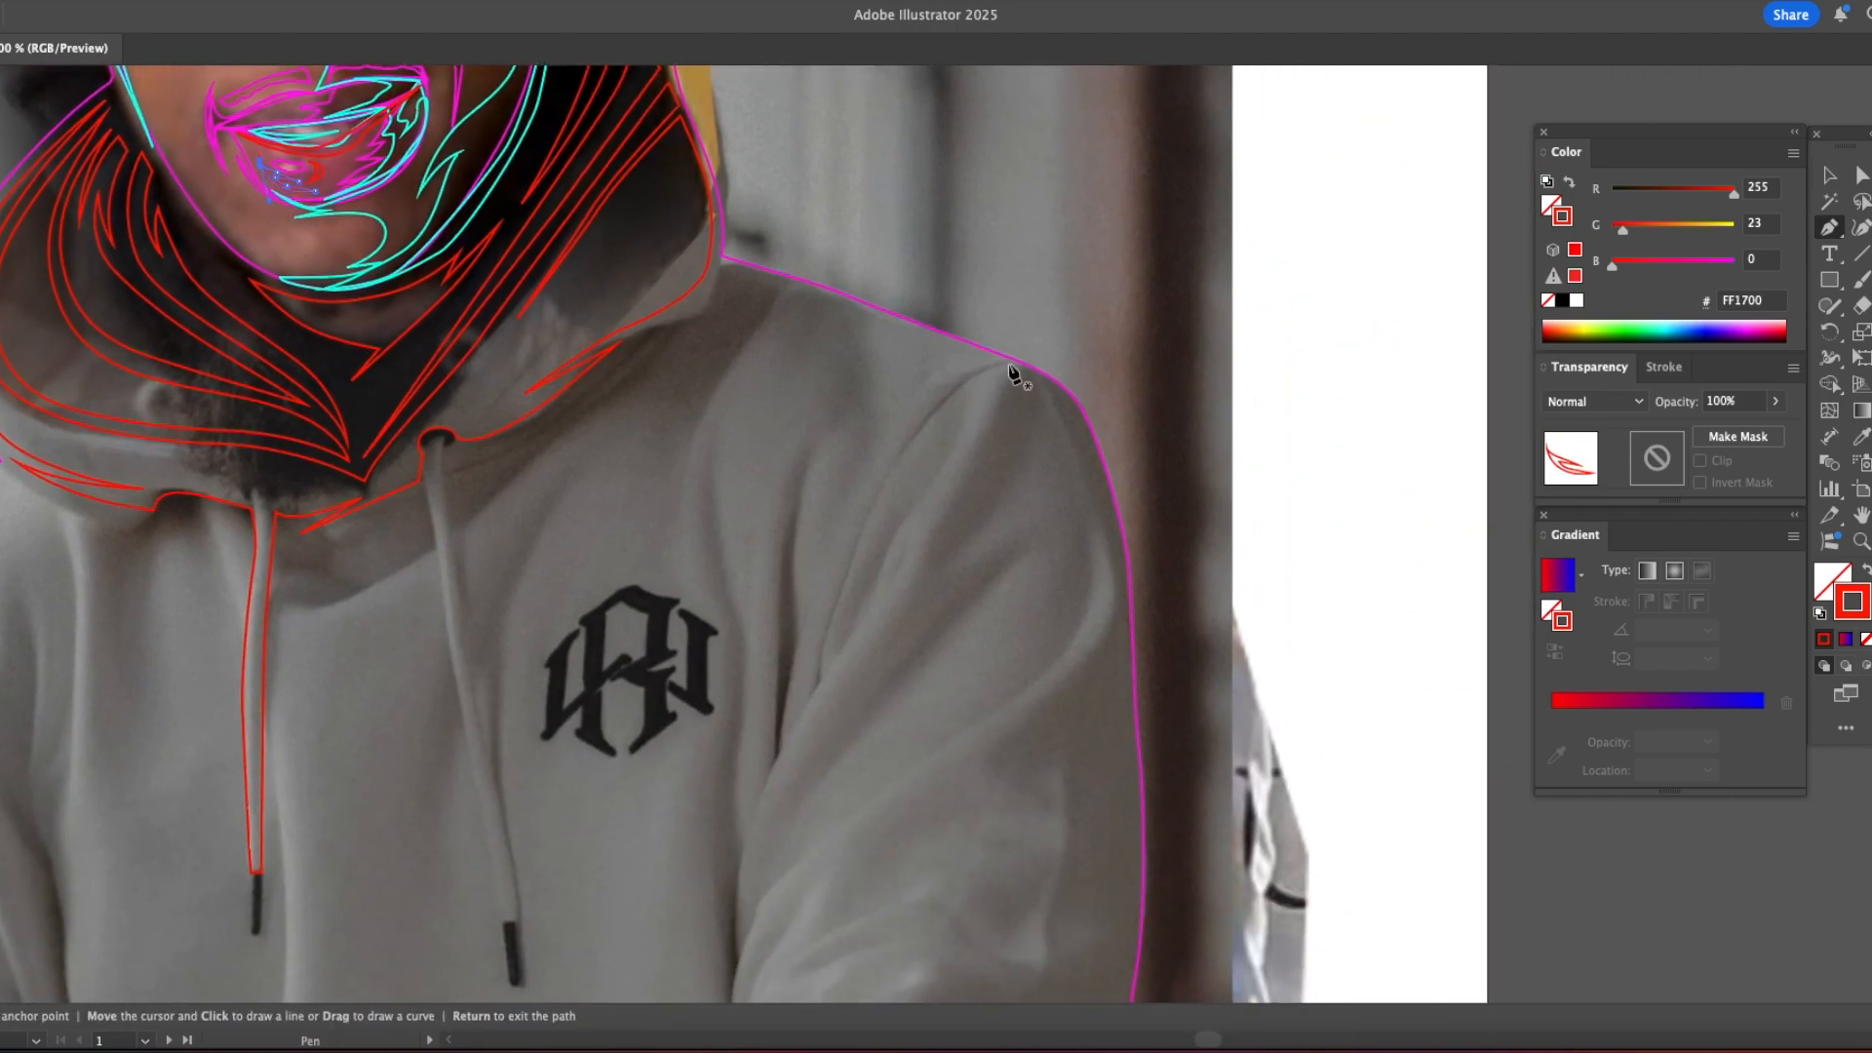
scroll(1128, 666, down, 3)
scroll(1092, 634, right, 1)
drag(1047, 795, 1040, 836)
drag(1025, 869, 1016, 707)
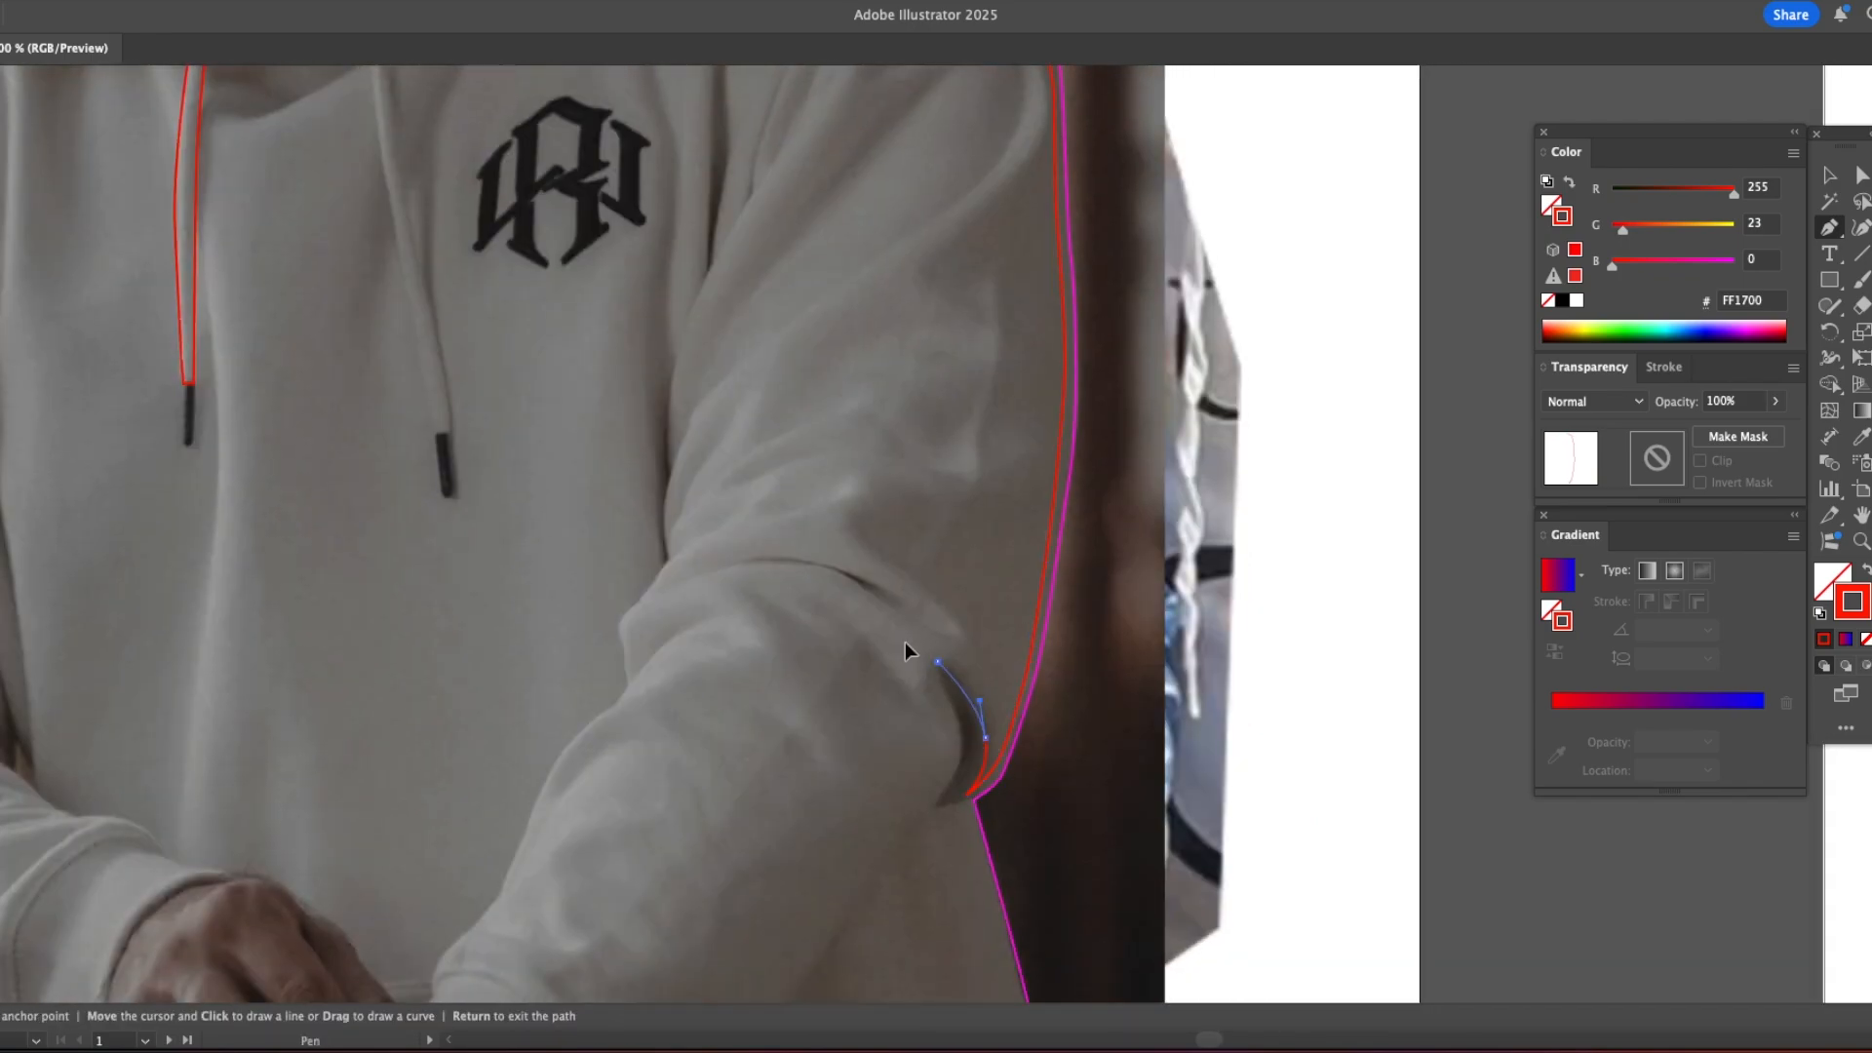
Step: Continue the sleeve path along the underside of the forearm and around the cuff seam
scroll(936, 722, down, 3)
scroll(917, 698, left, 1)
click(635, 953)
drag(692, 892, 610, 854)
drag(593, 833, 515, 695)
click(457, 758)
Step: Trace the forearm's inner edge up to the elbow and add the pointed crease across the sleeve
drag(547, 616, 553, 591)
click(595, 525)
click(634, 494)
click(648, 472)
click(640, 421)
click(652, 393)
click(925, 394)
drag(830, 345, 776, 342)
click(668, 378)
Step: Continue the sleeve path above the elbow crease and add a pointed fold on the upper arm
click(686, 350)
drag(683, 290, 684, 277)
drag(725, 192, 740, 171)
click(769, 142)
click(692, 248)
Step: Trace the upper sleeve's inner edge with its pointed fold up to the shoulder and close the sleeve path
drag(691, 249, 675, 577)
drag(677, 492, 686, 447)
click(837, 203)
drag(725, 364, 749, 308)
click(755, 304)
drag(855, 222, 917, 201)
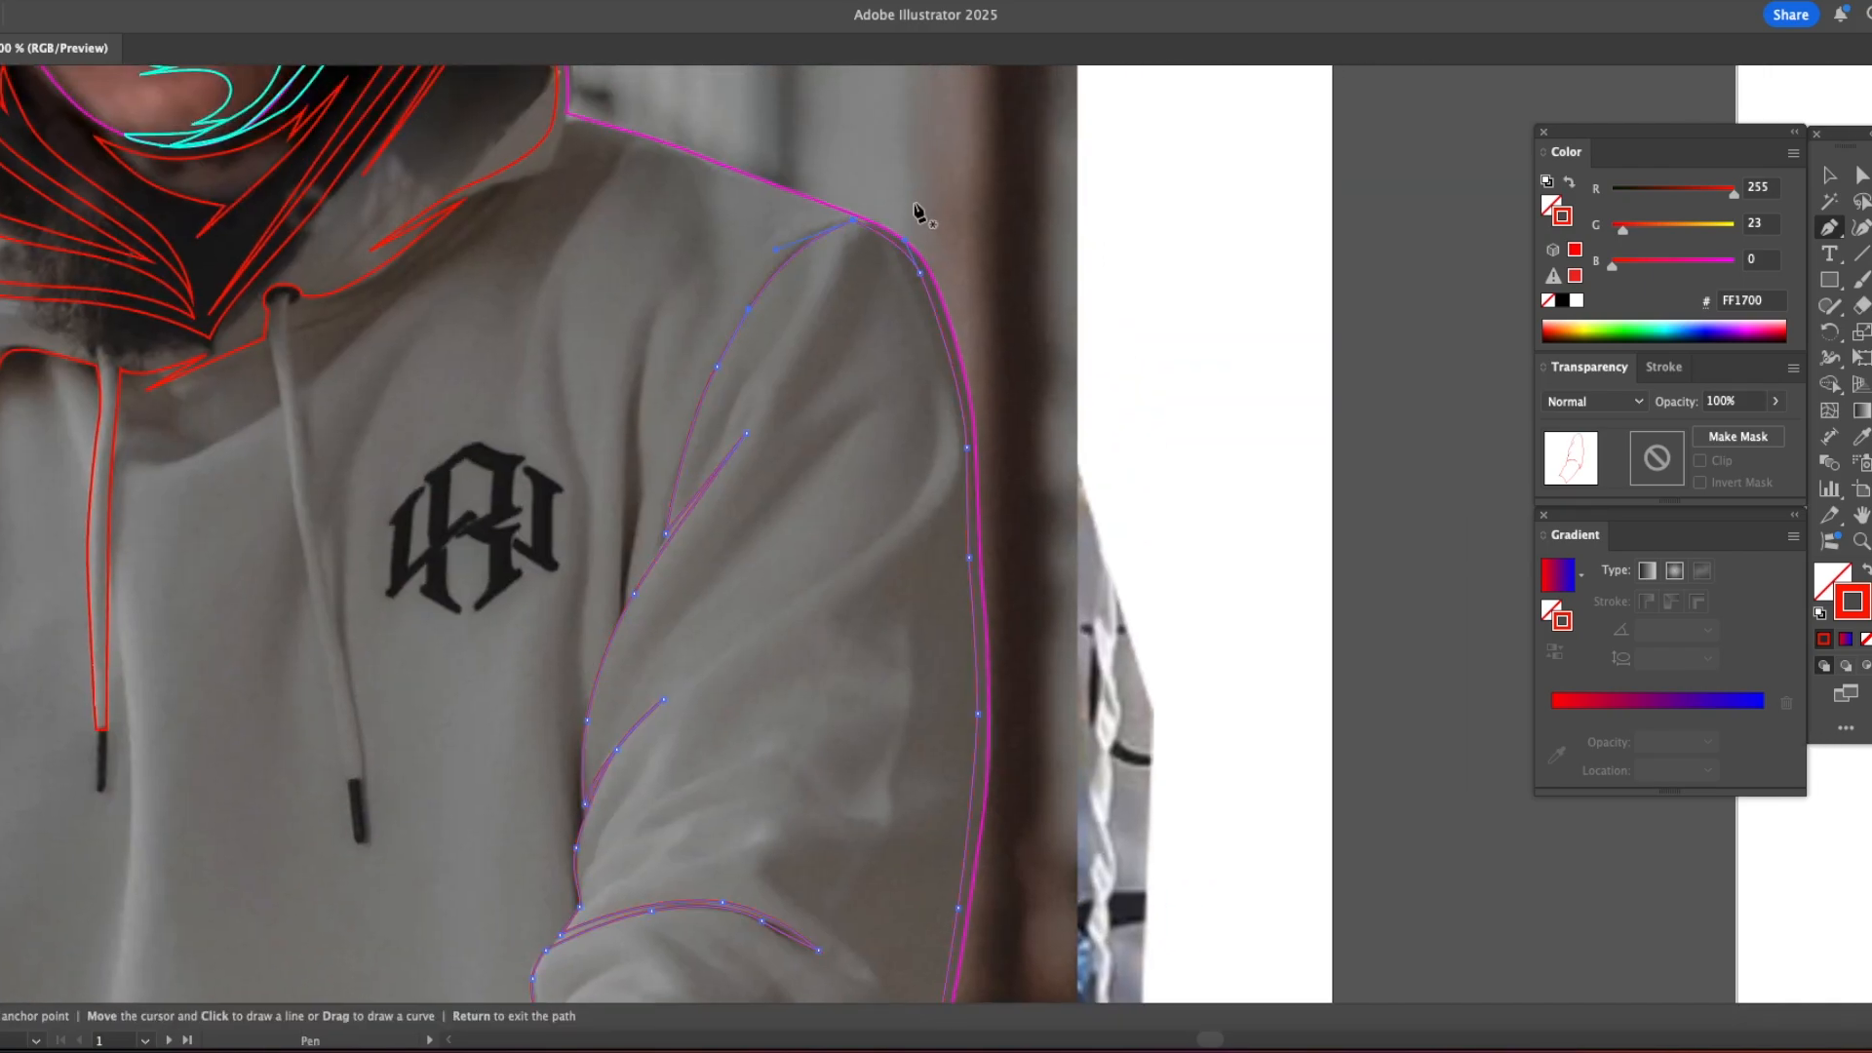
Step: Trace the second drawstring, and start the torso path from its eyelet along the hood, shoulder and sleeve seam
drag(460, 453, 696, 437)
click(523, 280)
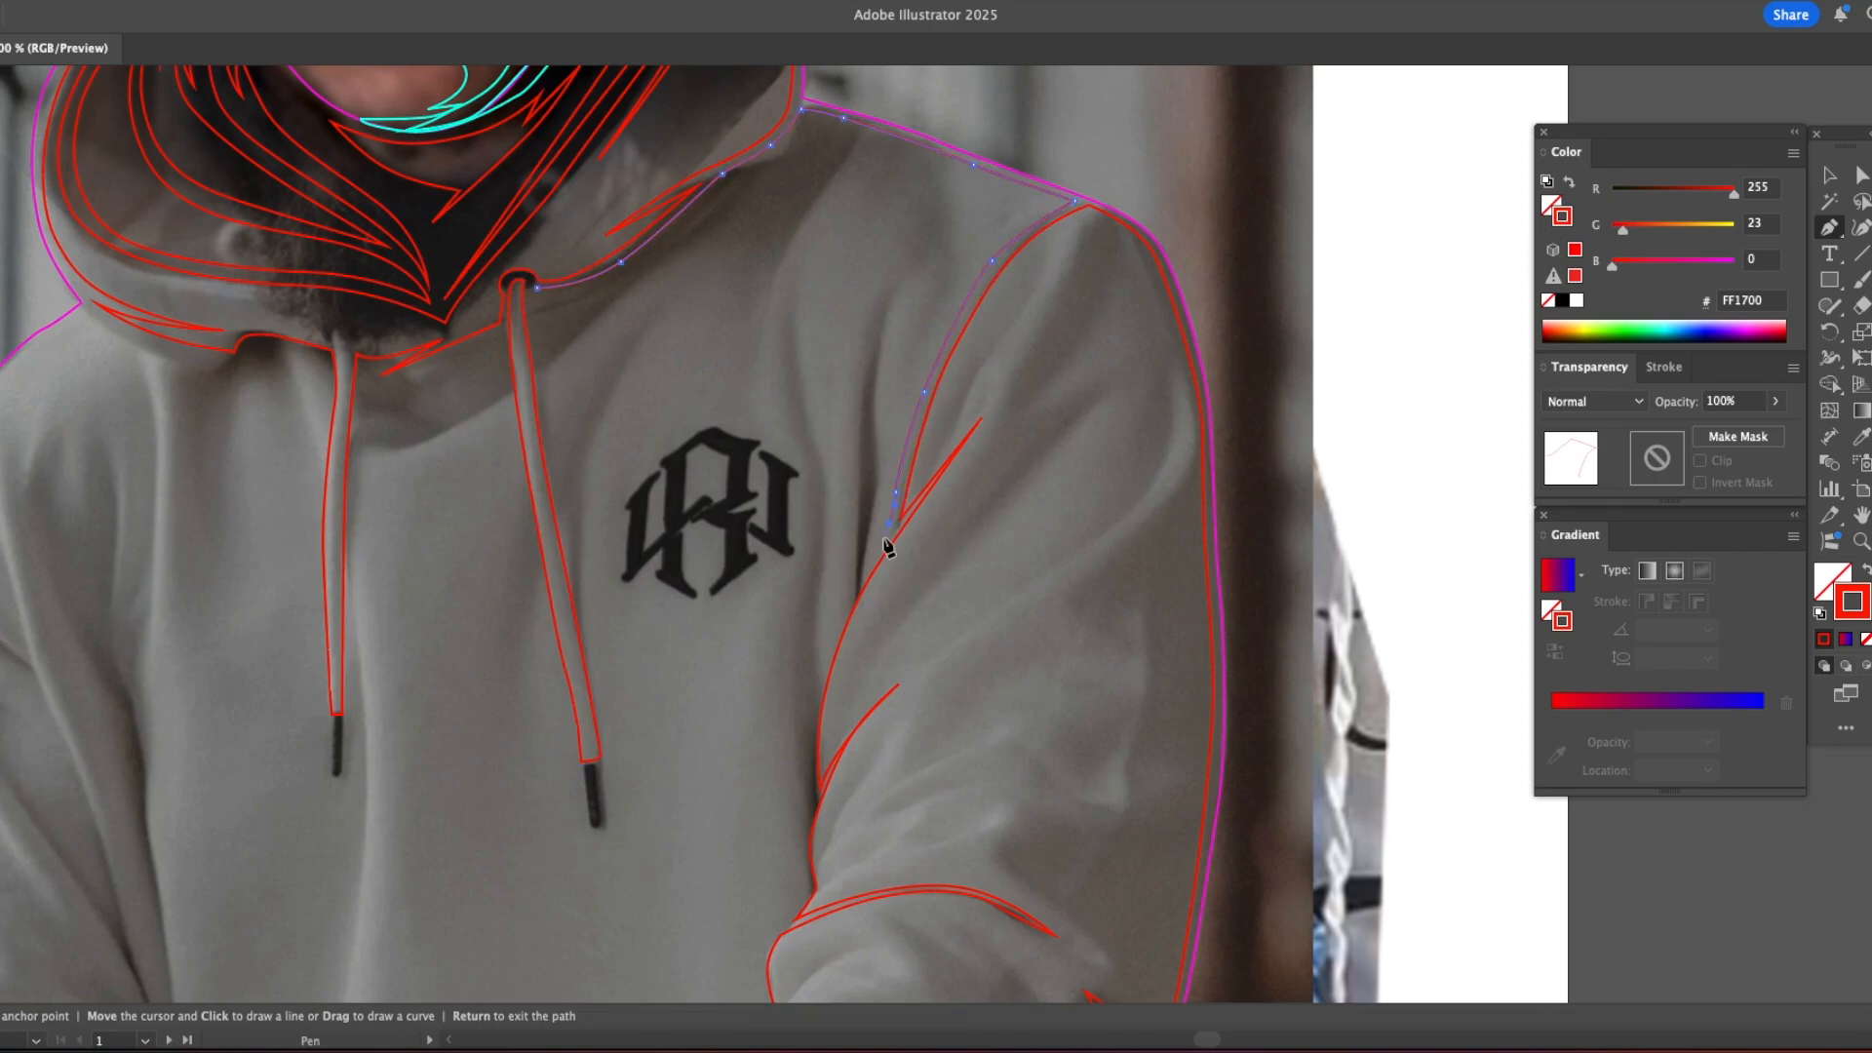
drag(858, 479, 818, 680)
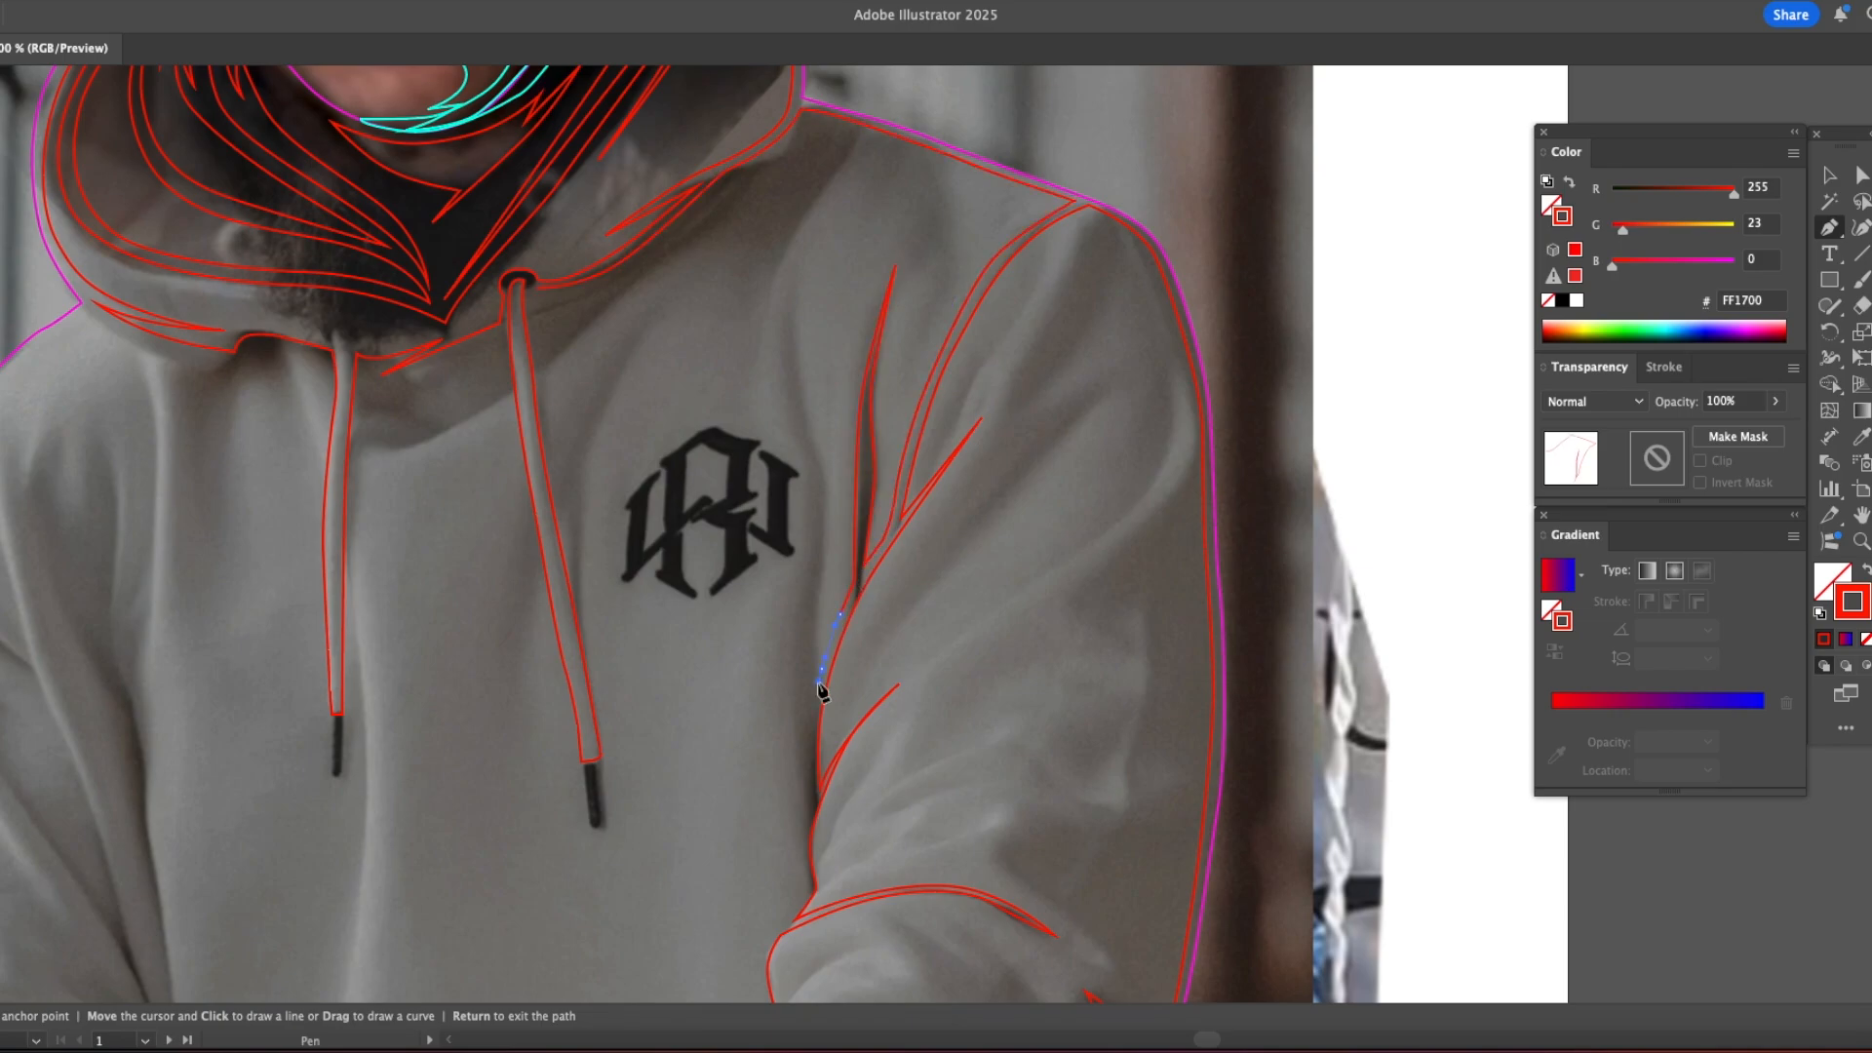
drag(810, 792, 783, 512)
Step: Continue the torso path down the sleeve's inner edge past the elbow to the cuff
drag(781, 524, 770, 583)
drag(735, 677, 736, 695)
drag(737, 717, 777, 521)
click(779, 534)
drag(752, 564, 736, 577)
scroll(597, 822, down, 3)
click(598, 671)
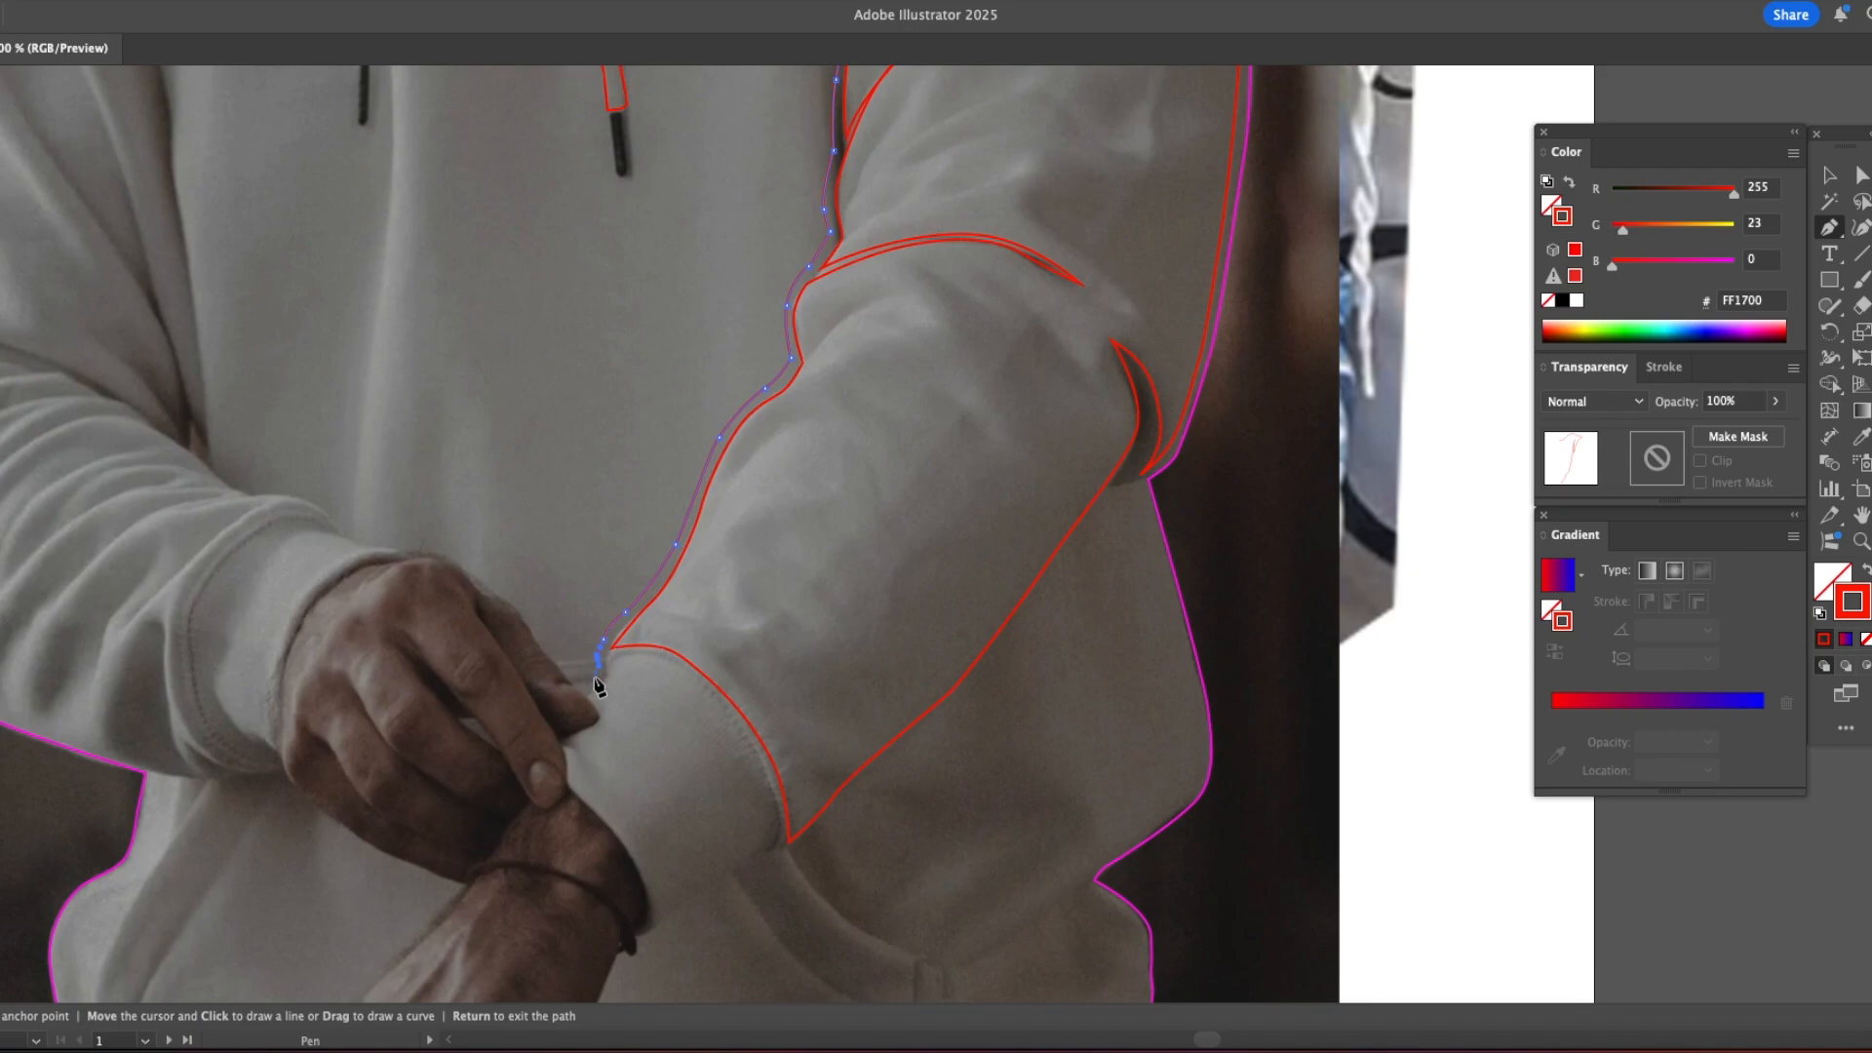
Step: Trace the torso path along the hands and the opposite forearm, and add the tall pointed fold beside that sleeve
click(329, 516)
drag(296, 494, 543, 646)
click(460, 620)
drag(421, 320, 418, 304)
drag(419, 234, 500, 604)
drag(493, 585, 491, 652)
click(467, 516)
drag(515, 848, 520, 906)
click(529, 951)
Step: Add the shorter pointed folds on the opposite sleeve and follow the elbow crease out to the sleeve's outer edge
drag(453, 689, 440, 658)
click(430, 628)
click(482, 829)
drag(419, 721, 405, 699)
click(363, 642)
drag(460, 804, 476, 831)
click(510, 922)
drag(512, 950, 512, 959)
click(249, 874)
click(222, 886)
Step: Trace the torso path up the sleeve's outer edge and over the shoulder to the base of the hood
drag(211, 829, 212, 817)
drag(253, 682, 255, 648)
drag(261, 519, 260, 485)
click(272, 410)
click(288, 366)
drag(336, 273, 357, 250)
click(418, 201)
click(443, 182)
Step: Continue the torso path around the first drawstring and its dark tip, back up to the hood's lower edge
drag(670, 230, 676, 235)
drag(681, 274, 680, 287)
drag(673, 355, 672, 365)
drag(670, 487, 671, 506)
click(686, 641)
click(696, 645)
click(702, 589)
click(706, 432)
click(719, 250)
click(729, 259)
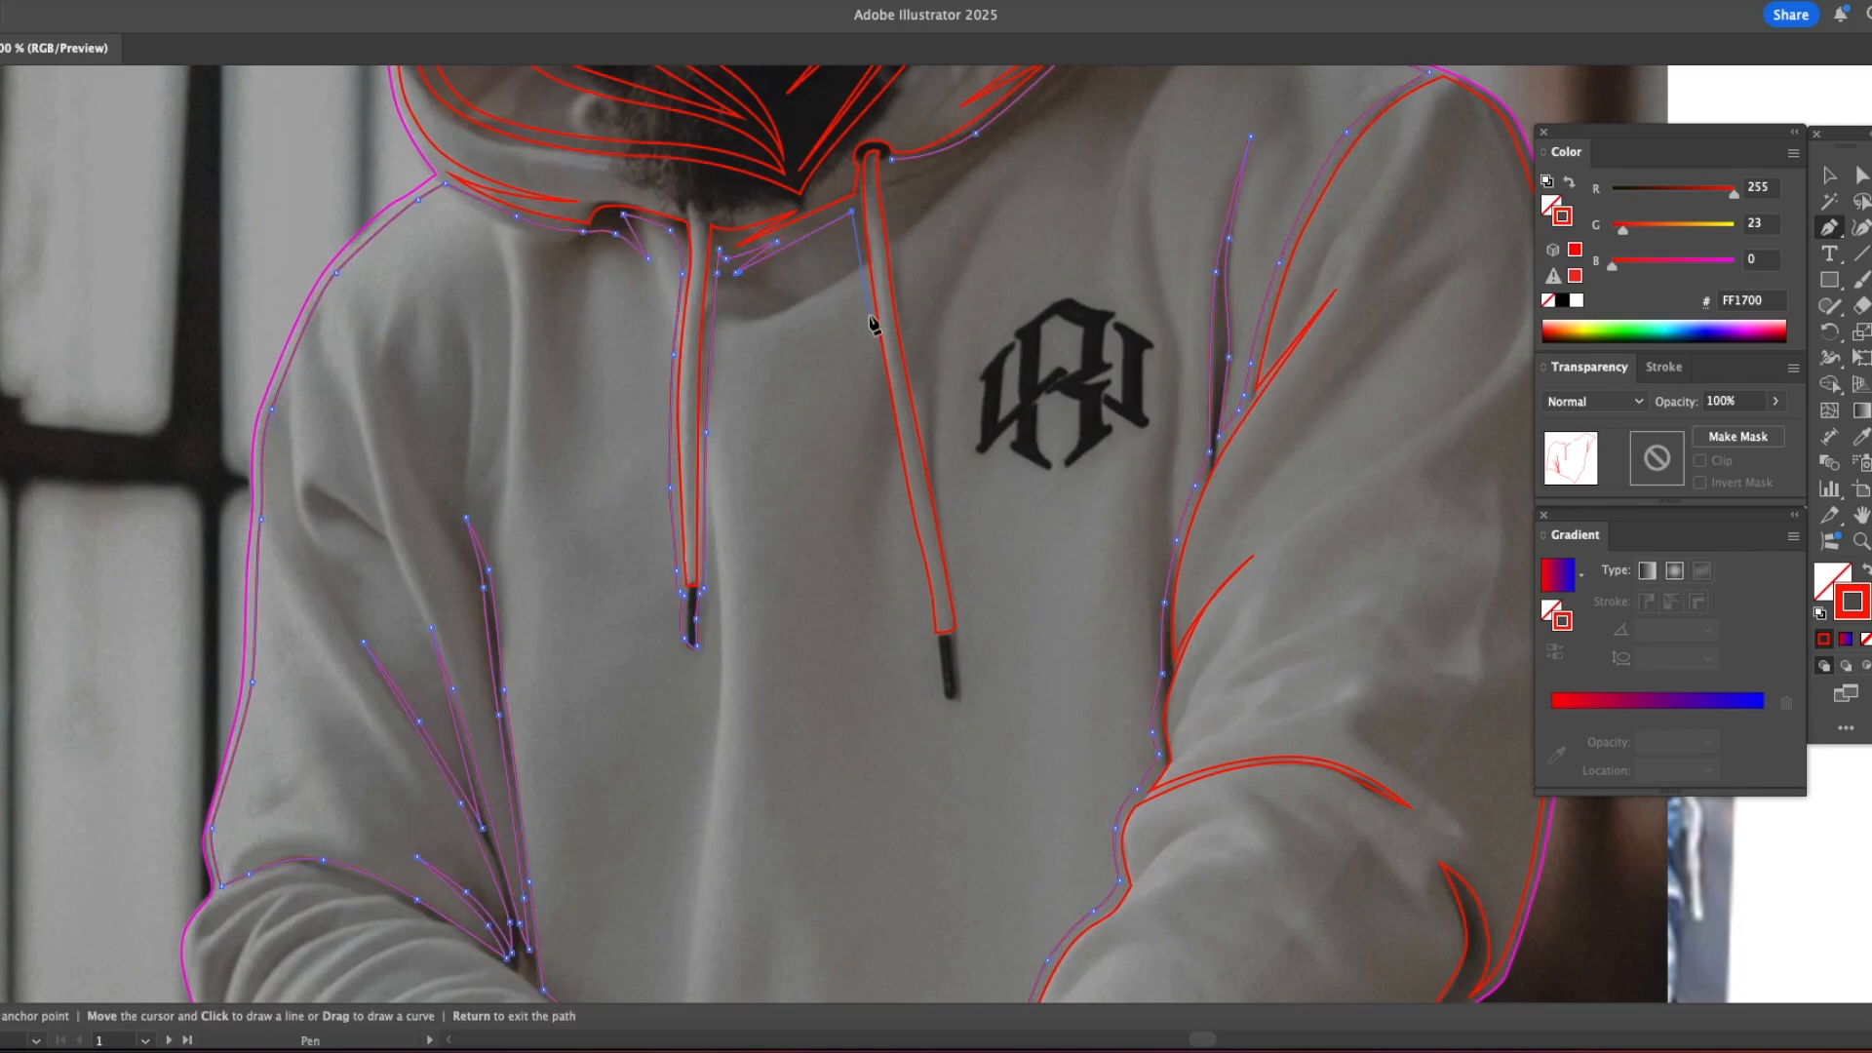
Step: Trace around the second drawstring and its tip, and close the torso path at the eyelet
click(903, 507)
click(928, 615)
click(946, 700)
click(960, 702)
click(964, 626)
click(940, 497)
click(891, 180)
Step: Draw a slim pointed fold along the hood's lower edge, beginning beside the second drawstring's eyelet
drag(1007, 132, 1046, 110)
click(1054, 91)
click(936, 163)
click(891, 160)
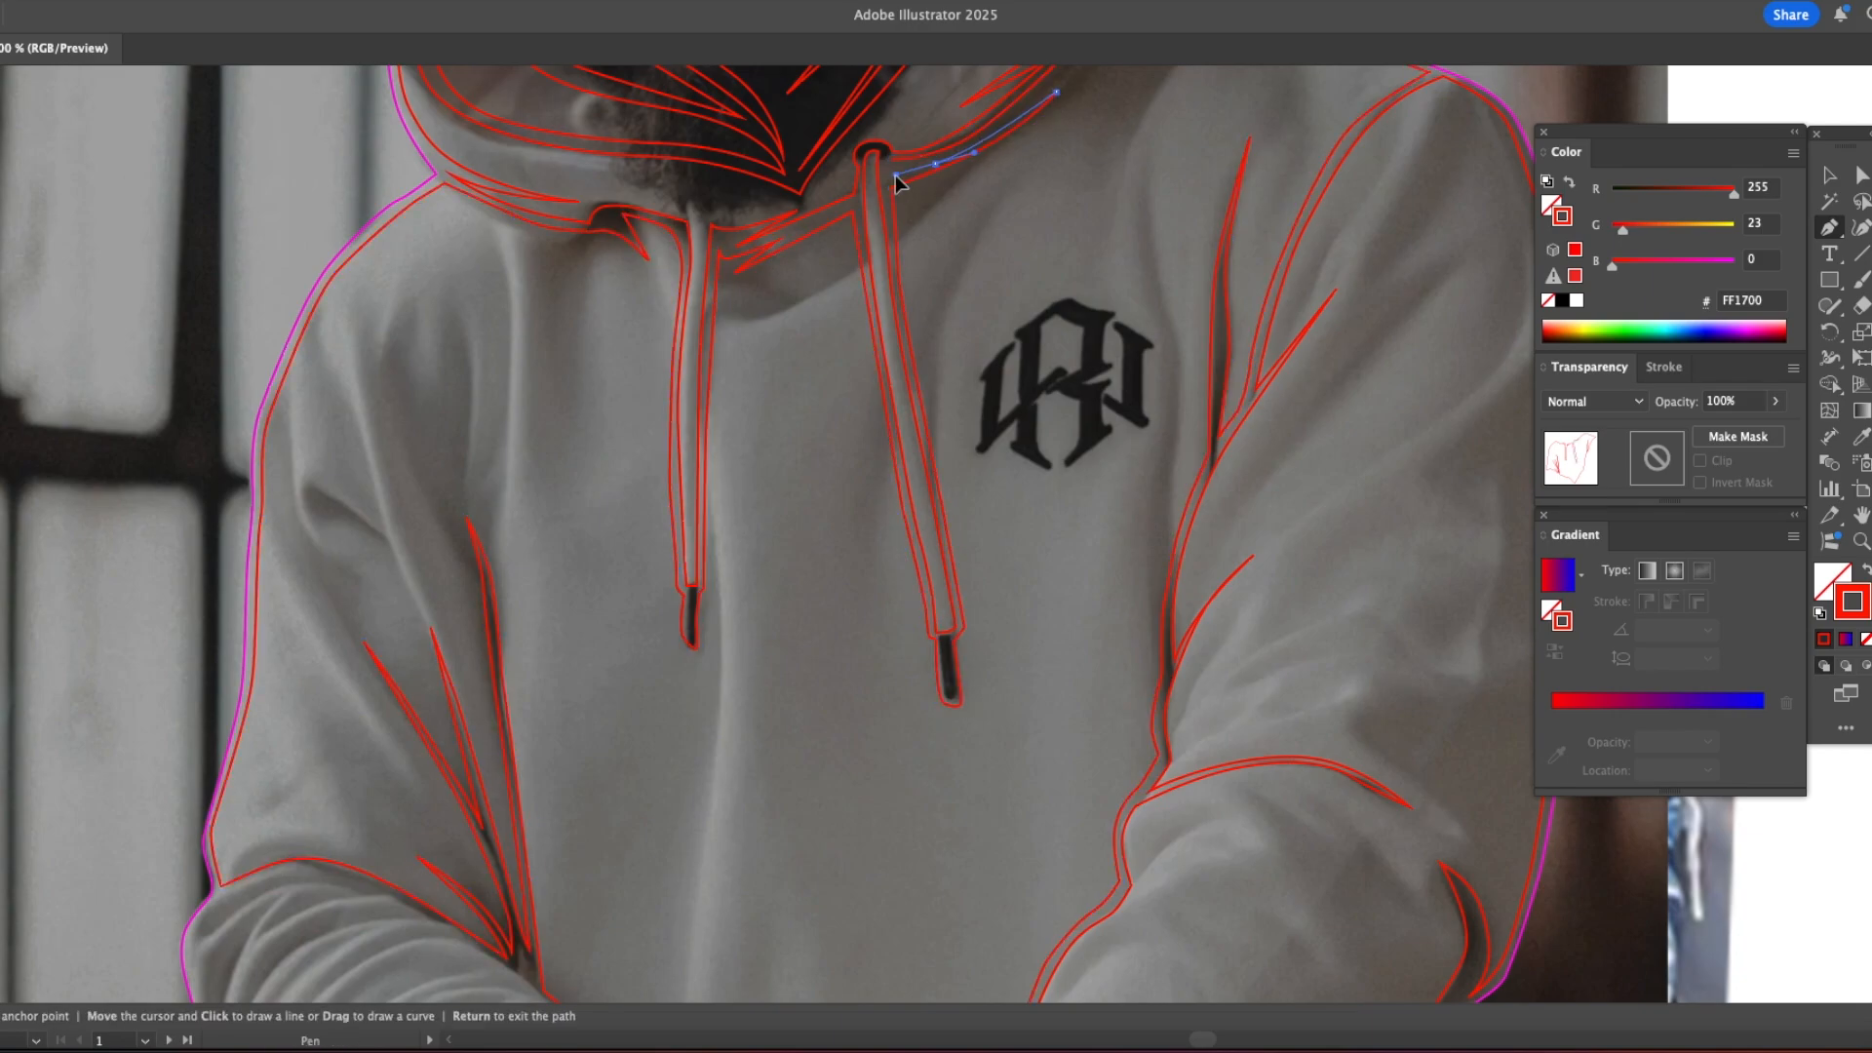
Step: Select all of the red-stroked hoodie and face paths at once
drag(999, 220, 954, 333)
alt+click(930, 349)
alt+click(931, 350)
alt+click(930, 349)
alt+click(931, 349)
drag(1223, 709, 898, 388)
key(v)
click(273, 2)
mouse_move(278, 206)
click(585, 301)
Step: Place a copy of the selected red linework over the illustration on the second artboard
key(z)
click(566, 326)
click(948, 476)
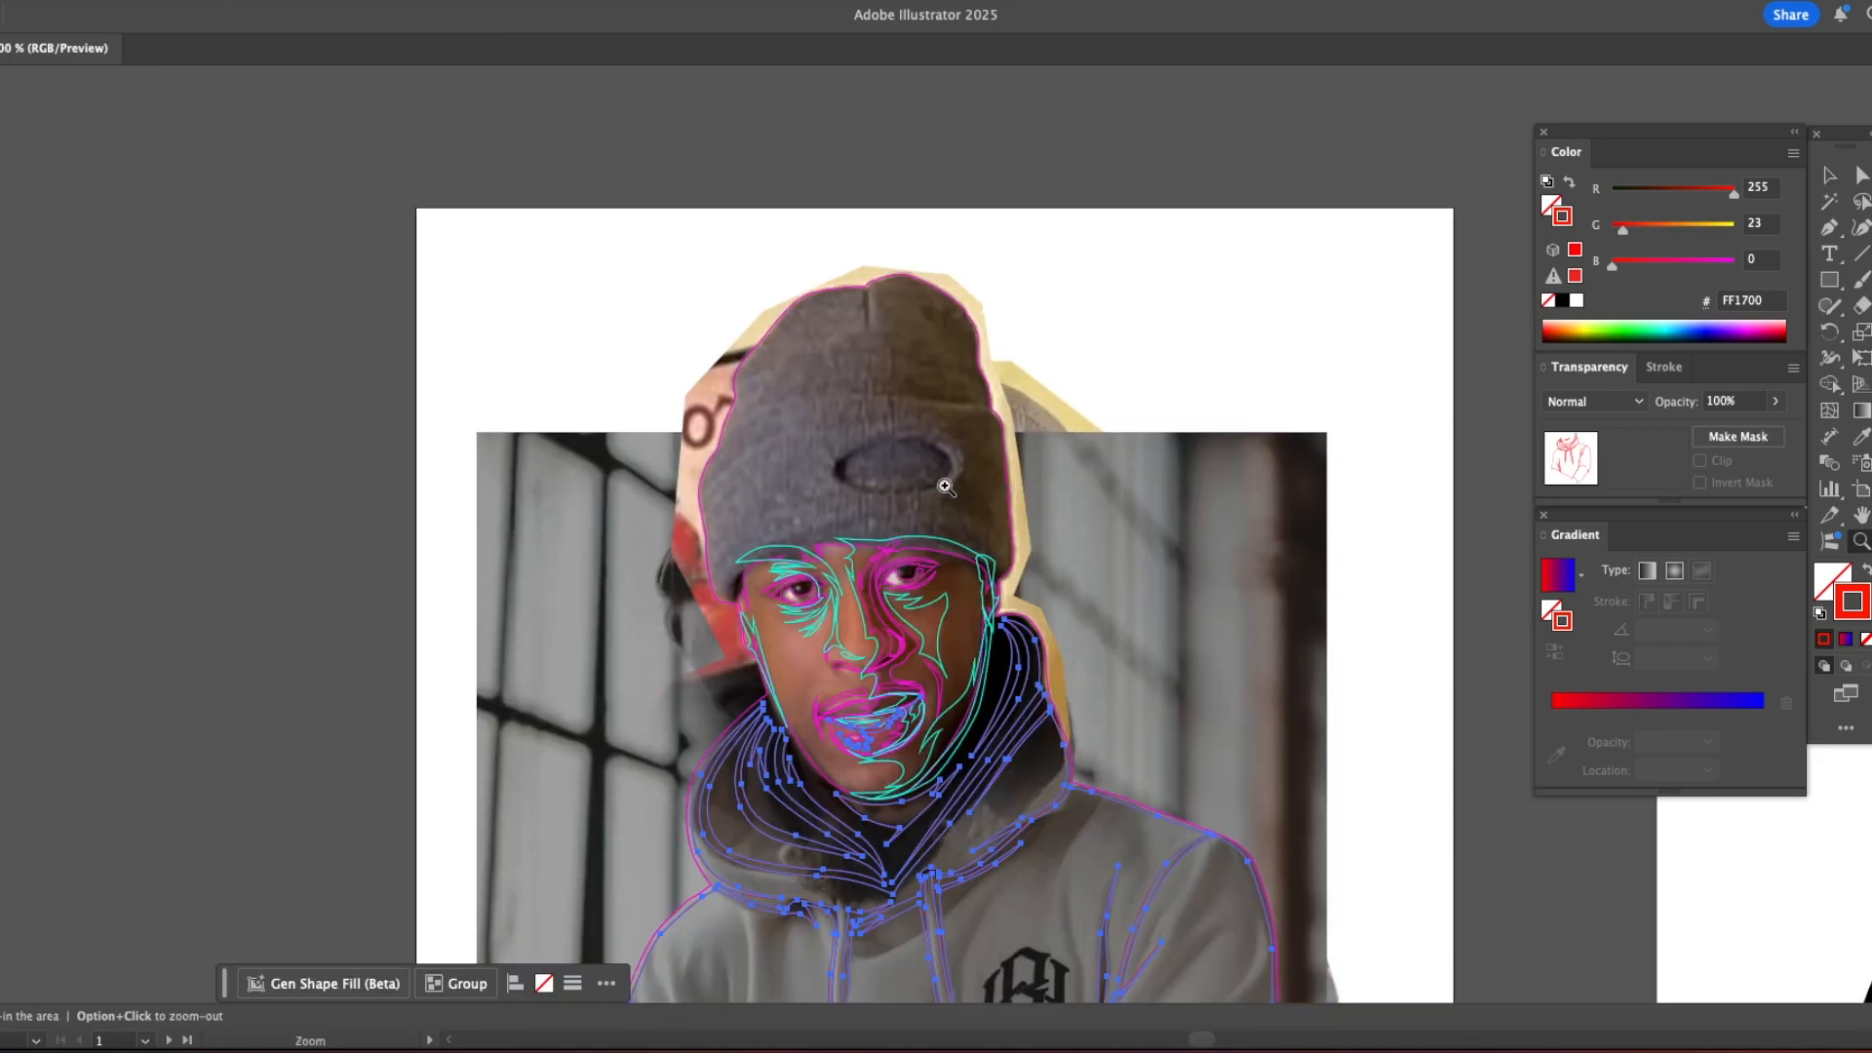
drag(945, 472, 690, 326)
key(v)
shift+click(876, 359)
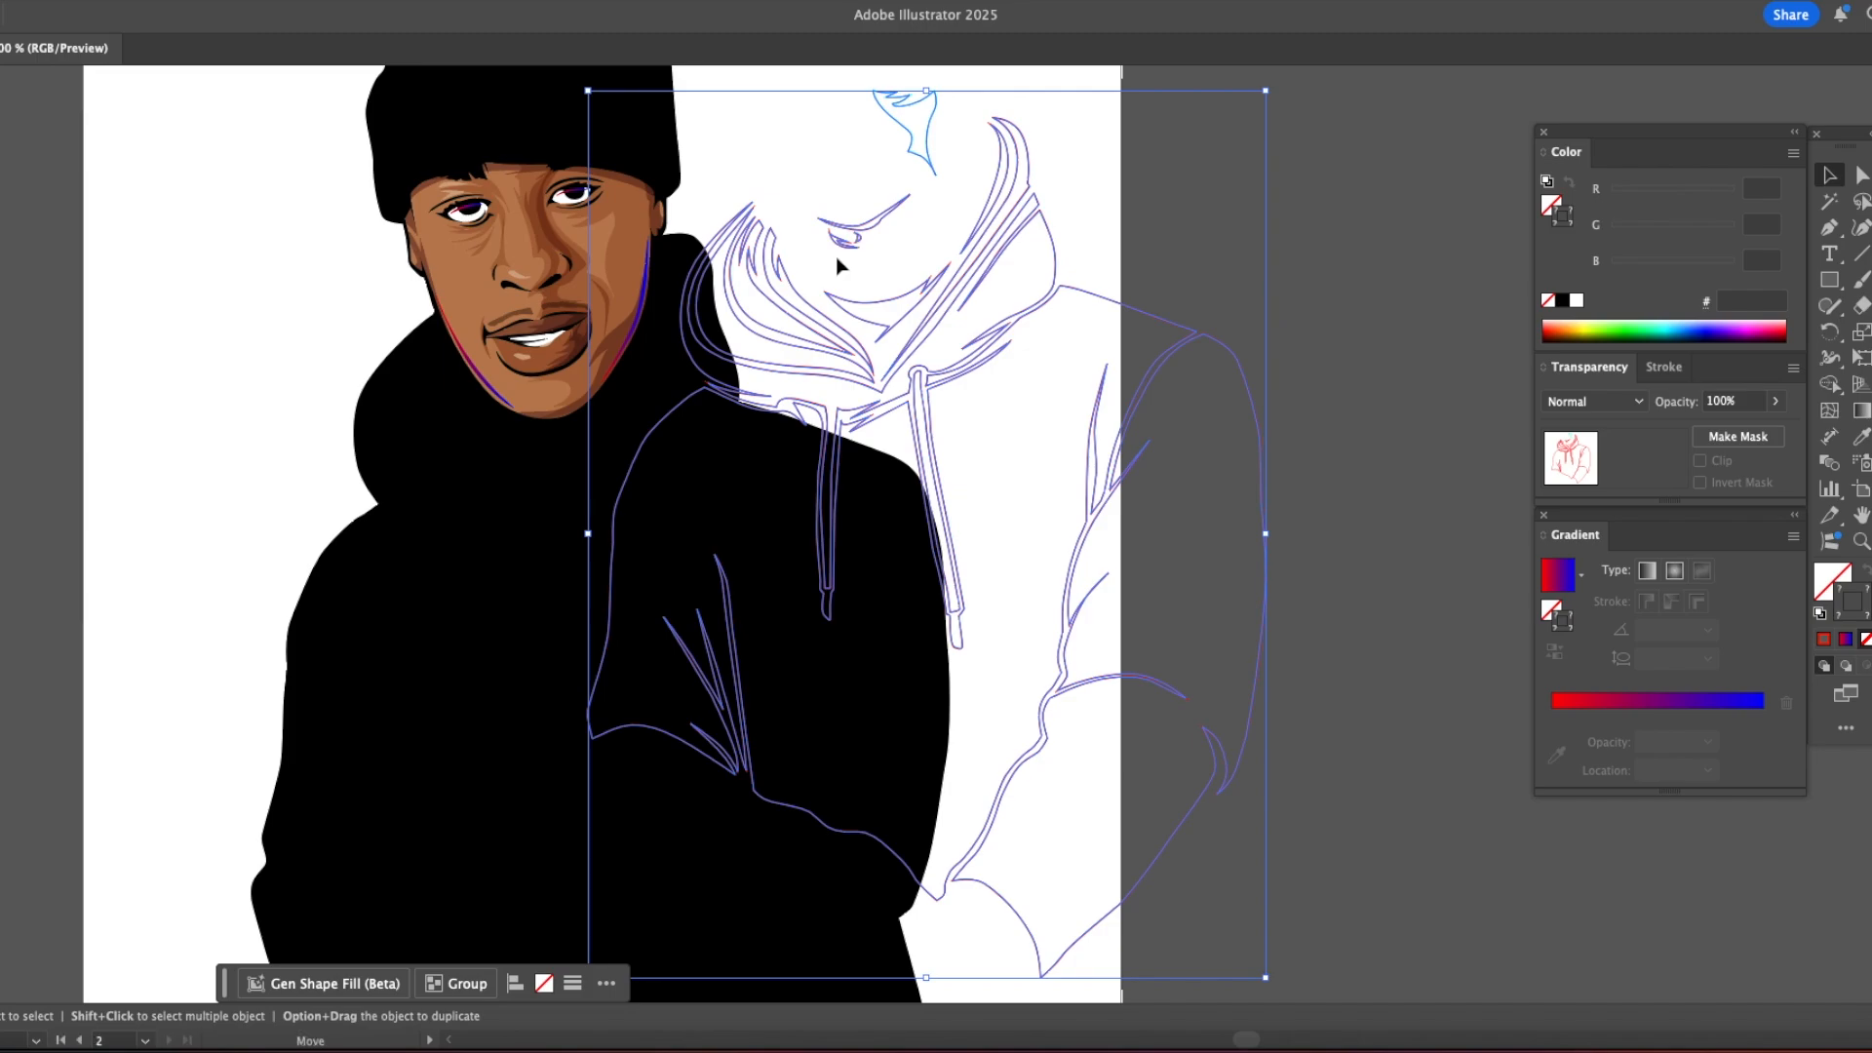
drag(838, 259, 519, 424)
key(z)
click(618, 209)
click(925, 493)
click(926, 484)
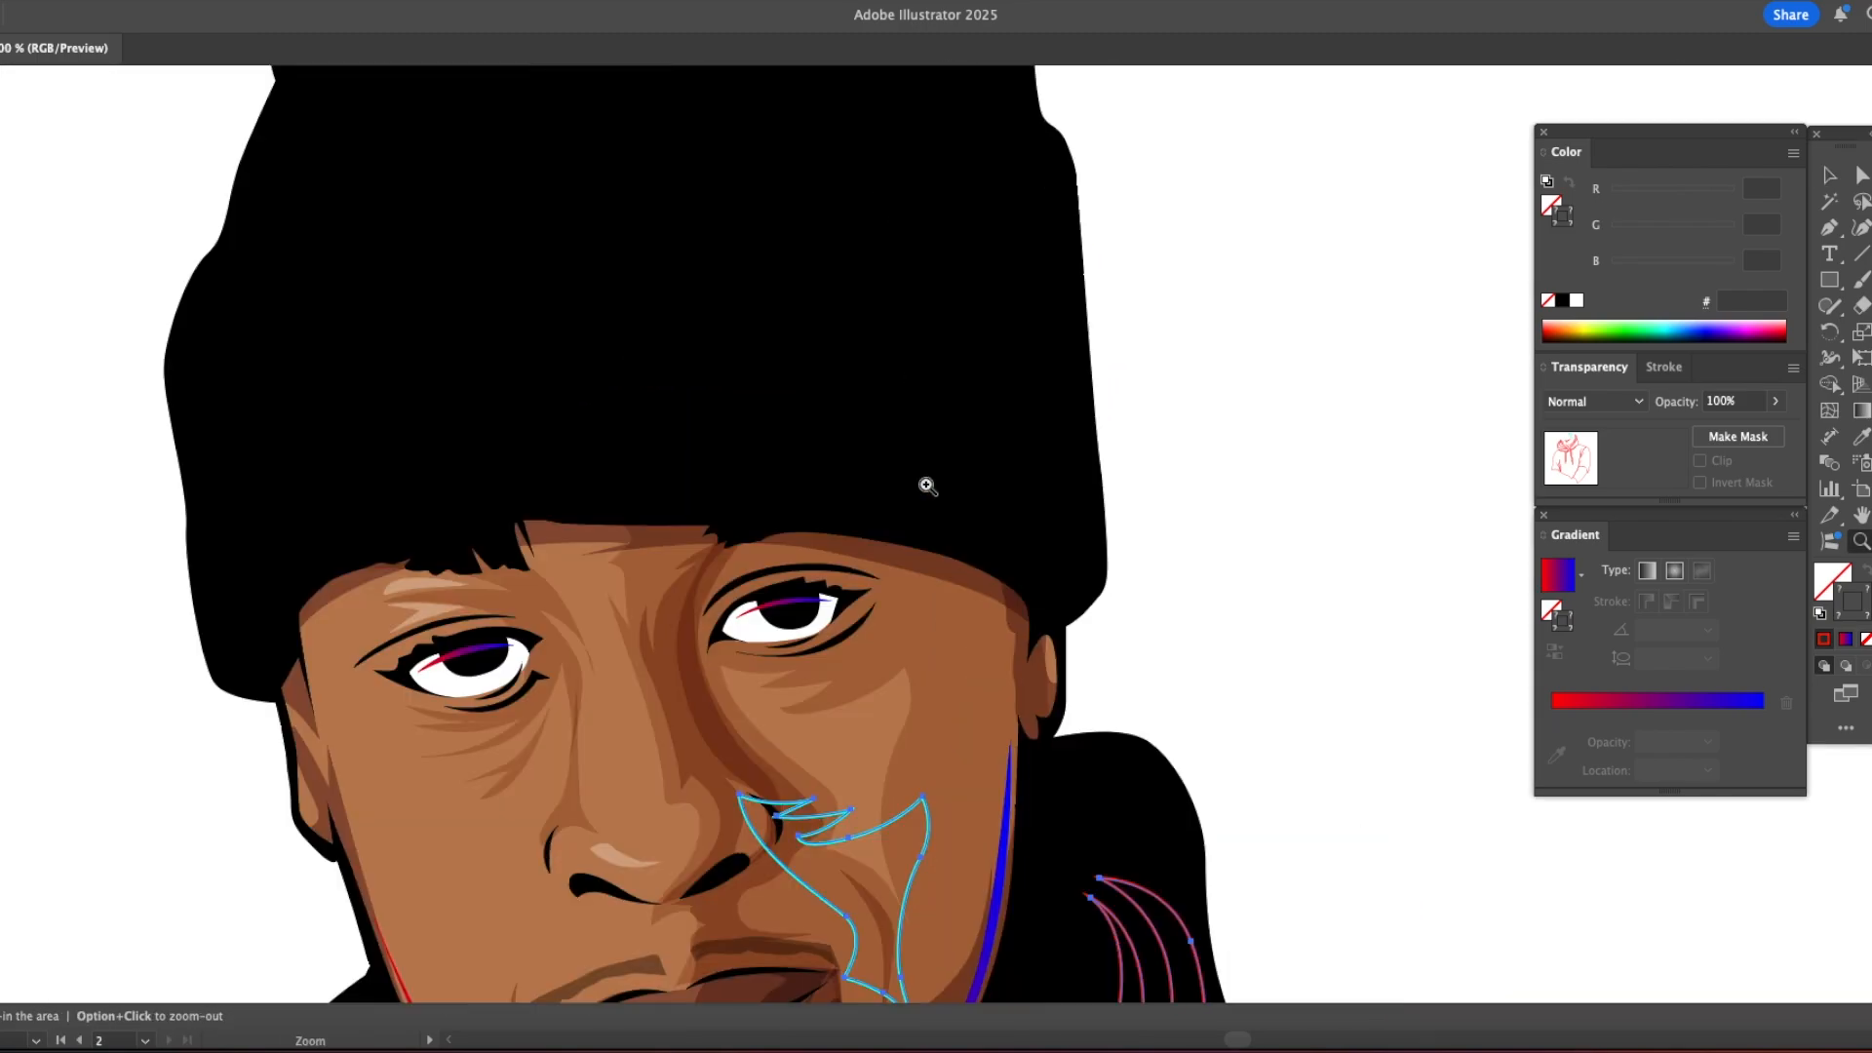
Step: Align the copied red linework with the illustrated face and hoodie while viewing outlines, and restore the color preview
key(v)
key(super+y)
drag(863, 834, 847, 703)
click(1217, 586)
key(a)
key(super+y)
Step: Add a shadow beneath the teeth on the lower lip using the sampled Multiply tone at 55% opacity
click(882, 689)
scroll(881, 683, down, 10)
click(612, 437)
key(i)
click(615, 438)
key(v)
click(1257, 373)
key(z)
click(607, 441)
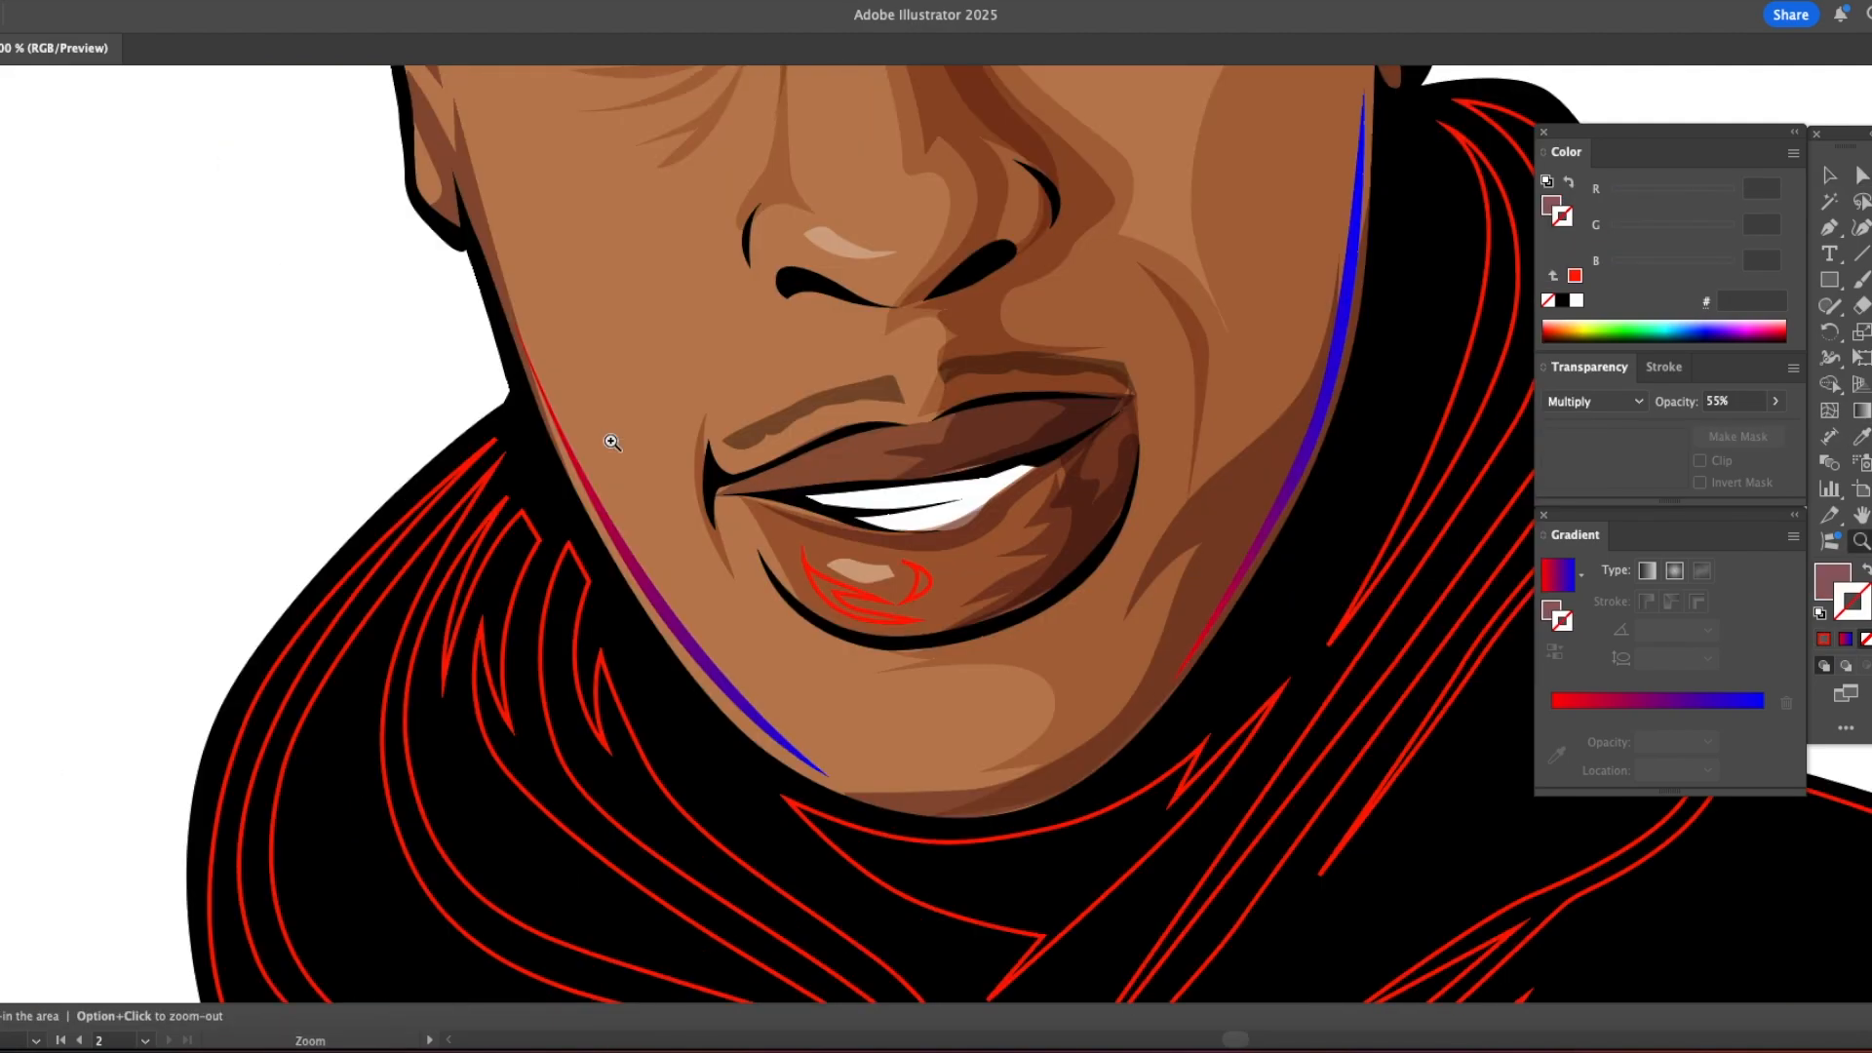
click(900, 463)
key(a)
click(714, 536)
drag(845, 575, 784, 542)
drag(1004, 564, 1018, 569)
drag(916, 603, 925, 595)
drag(1069, 571, 1061, 566)
Step: Fill the two red-outlined shapes on the lower lip with the light skin tone sampled from the cheek
click(834, 669)
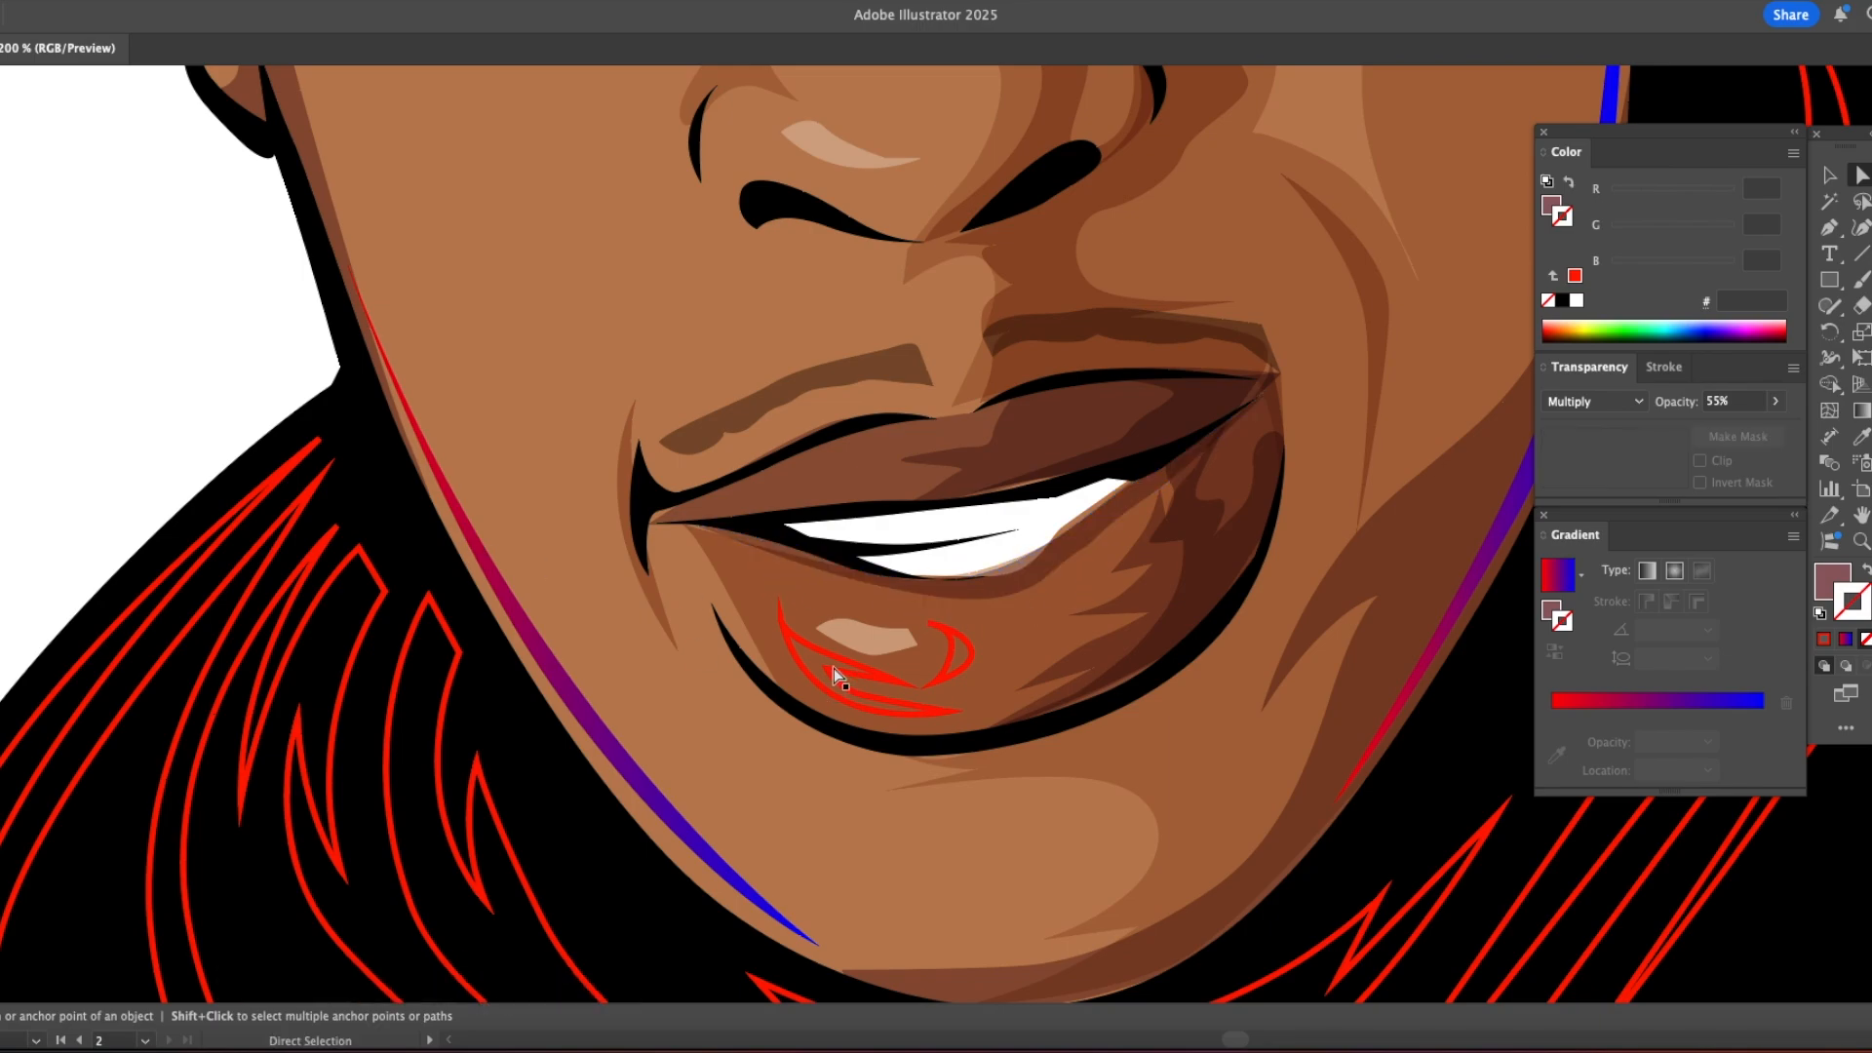
click(833, 657)
shift+click(952, 652)
key(i)
click(511, 503)
Step: Draw a thin sliver along the lower lip's outer edge and fill it with the jawline's red-to-blue gradient
key(p)
click(681, 524)
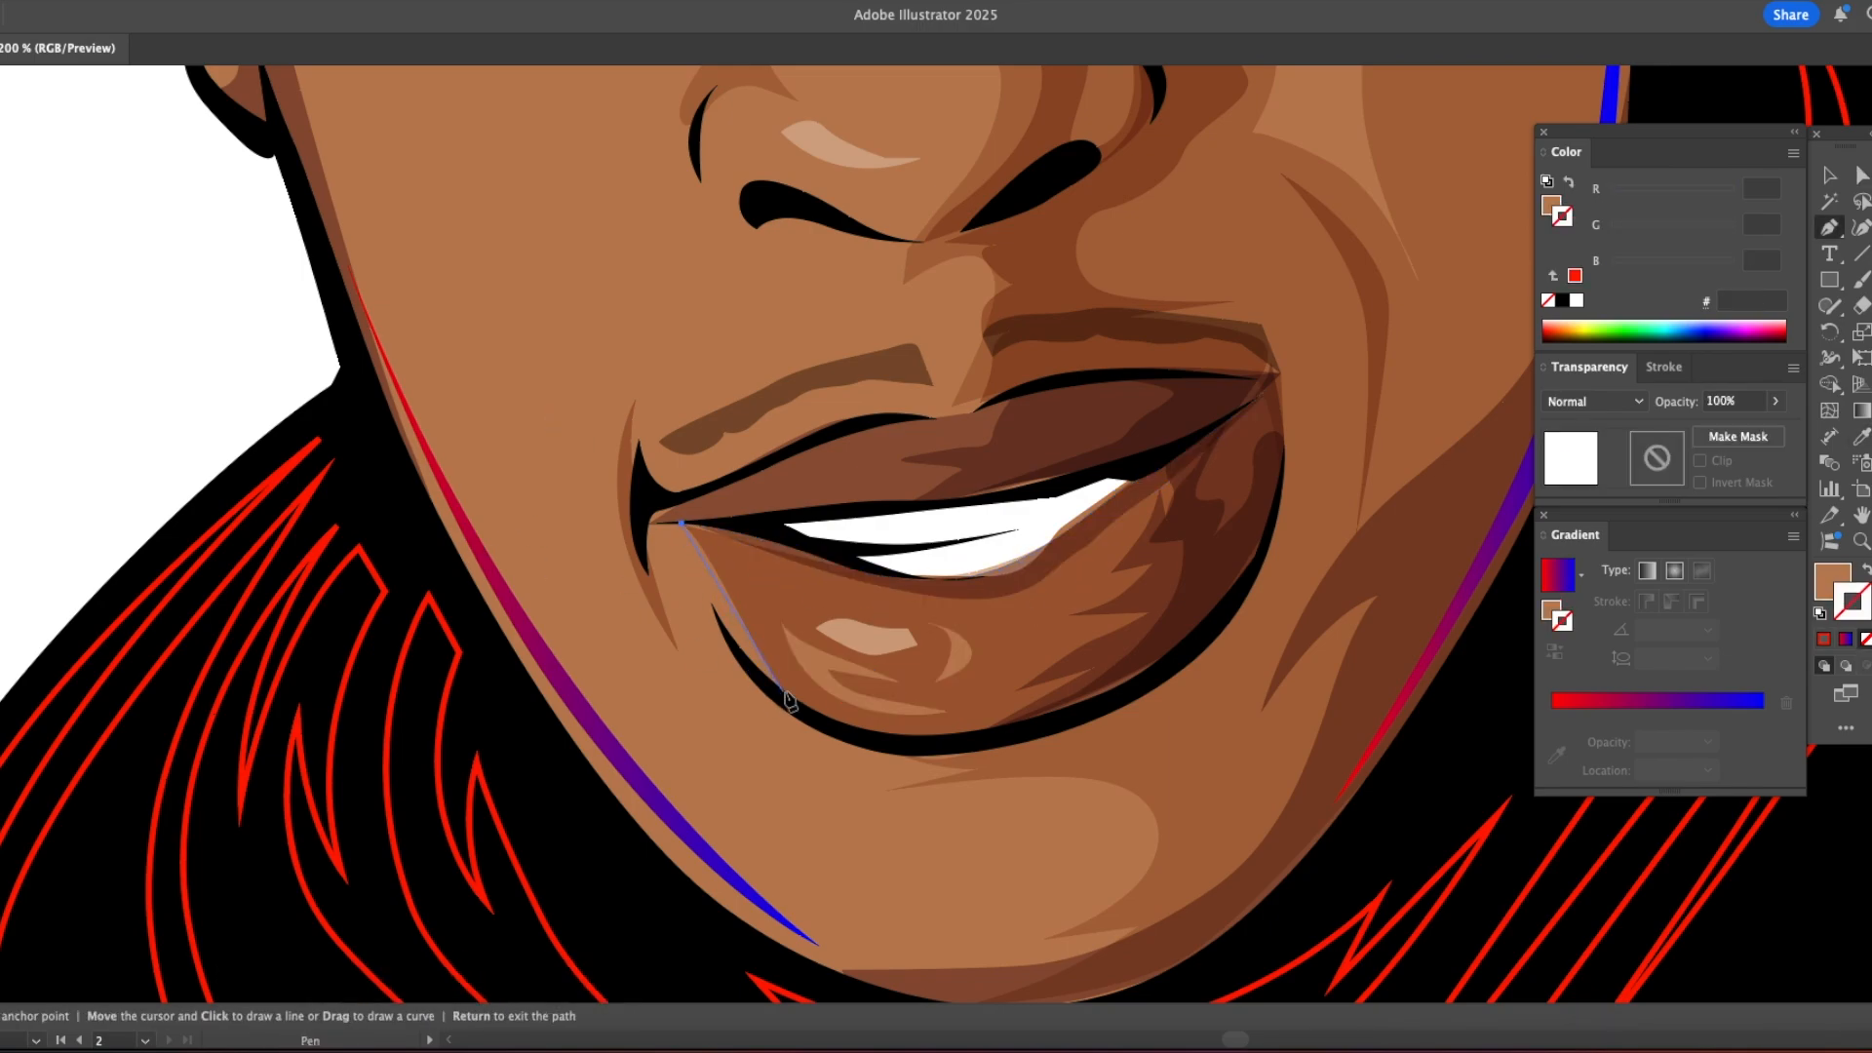
click(944, 737)
drag(682, 525, 644, 336)
key(i)
click(571, 688)
Step: Draw thin red-to-blue gradient slivers along both sides of the upper lip's top edge
key(p)
click(736, 481)
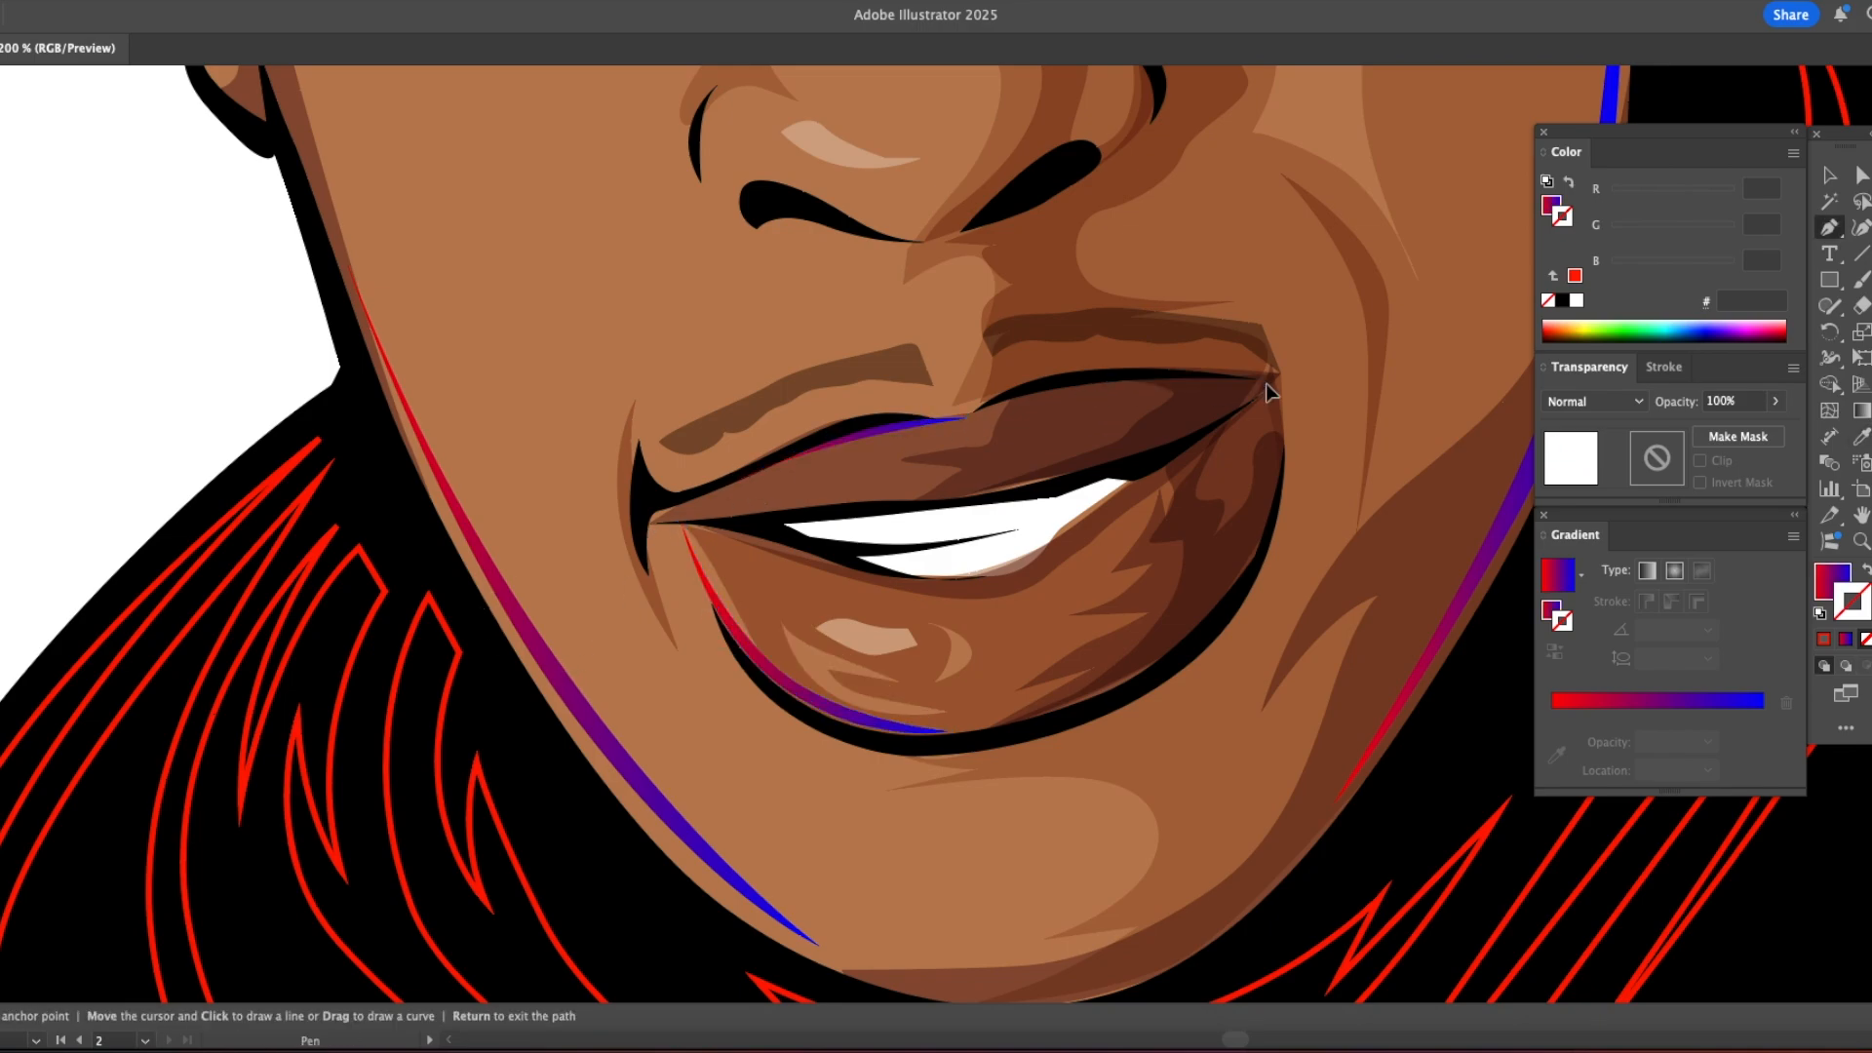
drag(1091, 383, 1043, 381)
key(v)
click(180, 351)
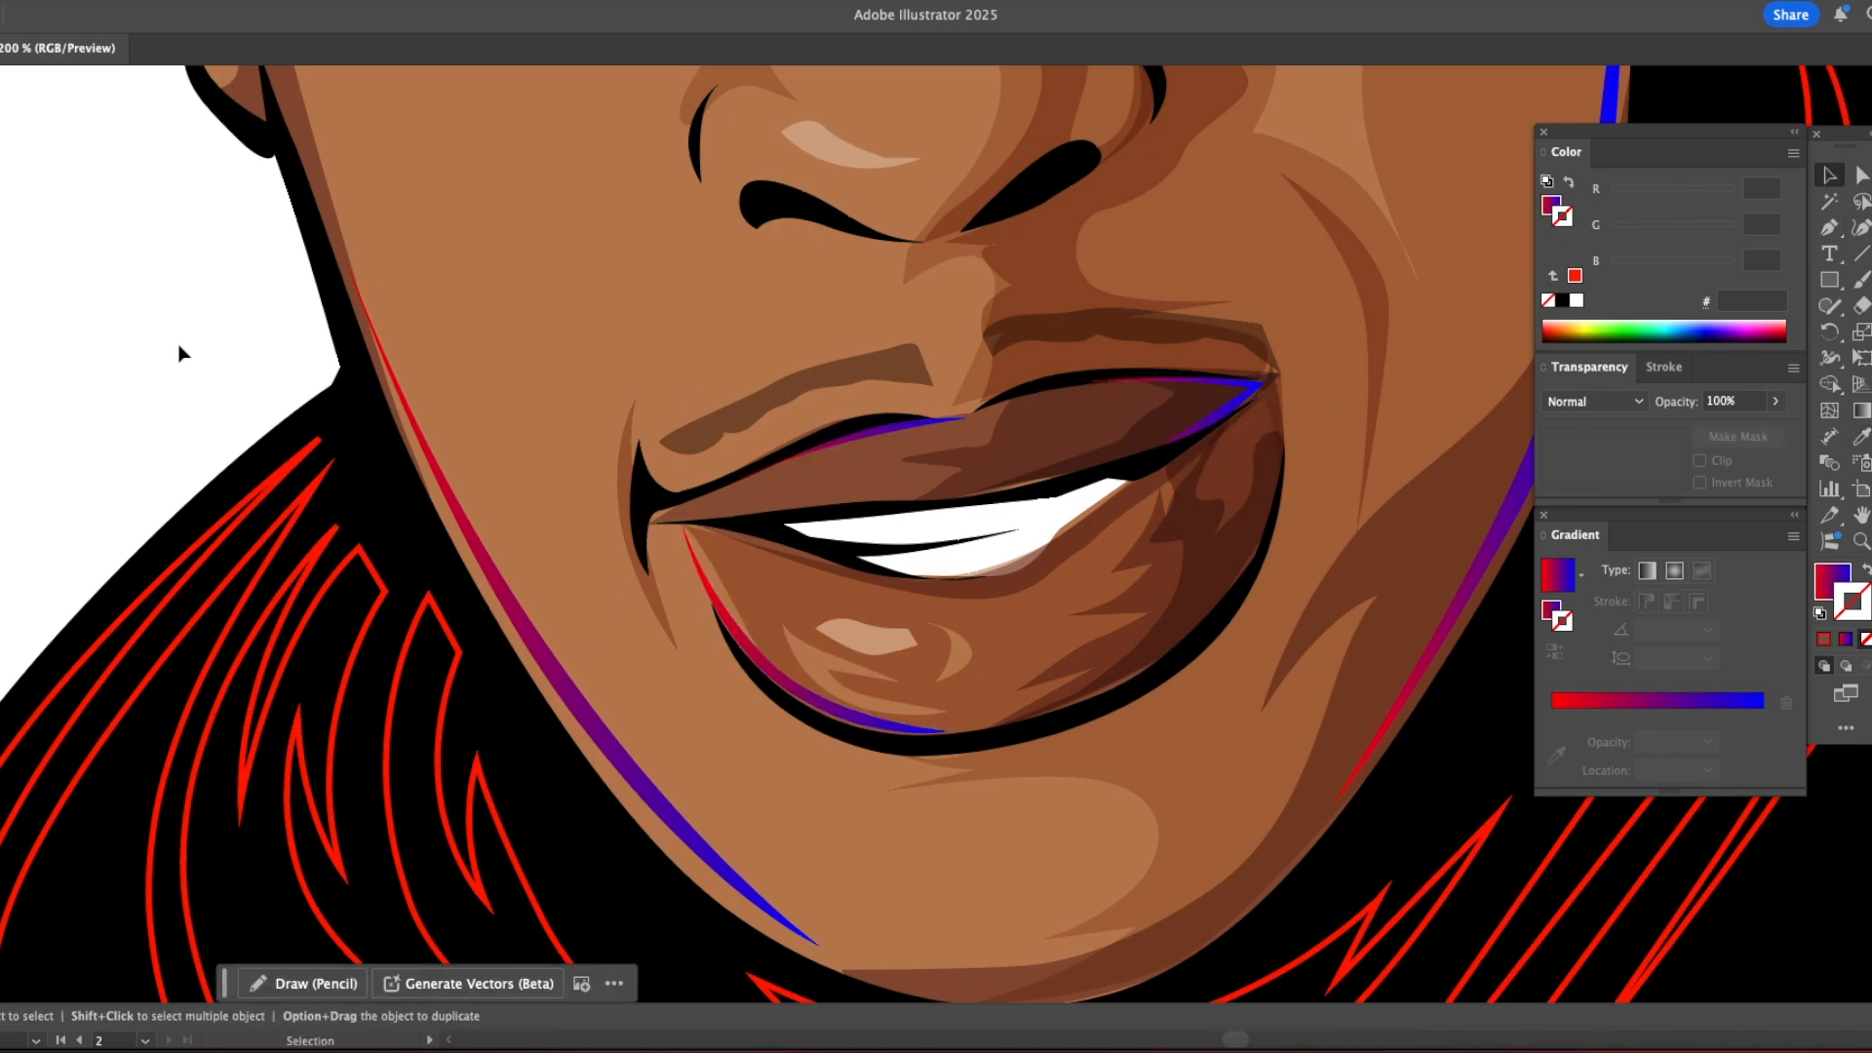
alt+super+click(179, 351)
Step: Fill the red-outlined neck shape with the skin tone sampled from the face
alt+super+click(715, 393)
scroll(731, 375, right, 10)
drag(757, 347, 771, 405)
click(733, 645)
key(i)
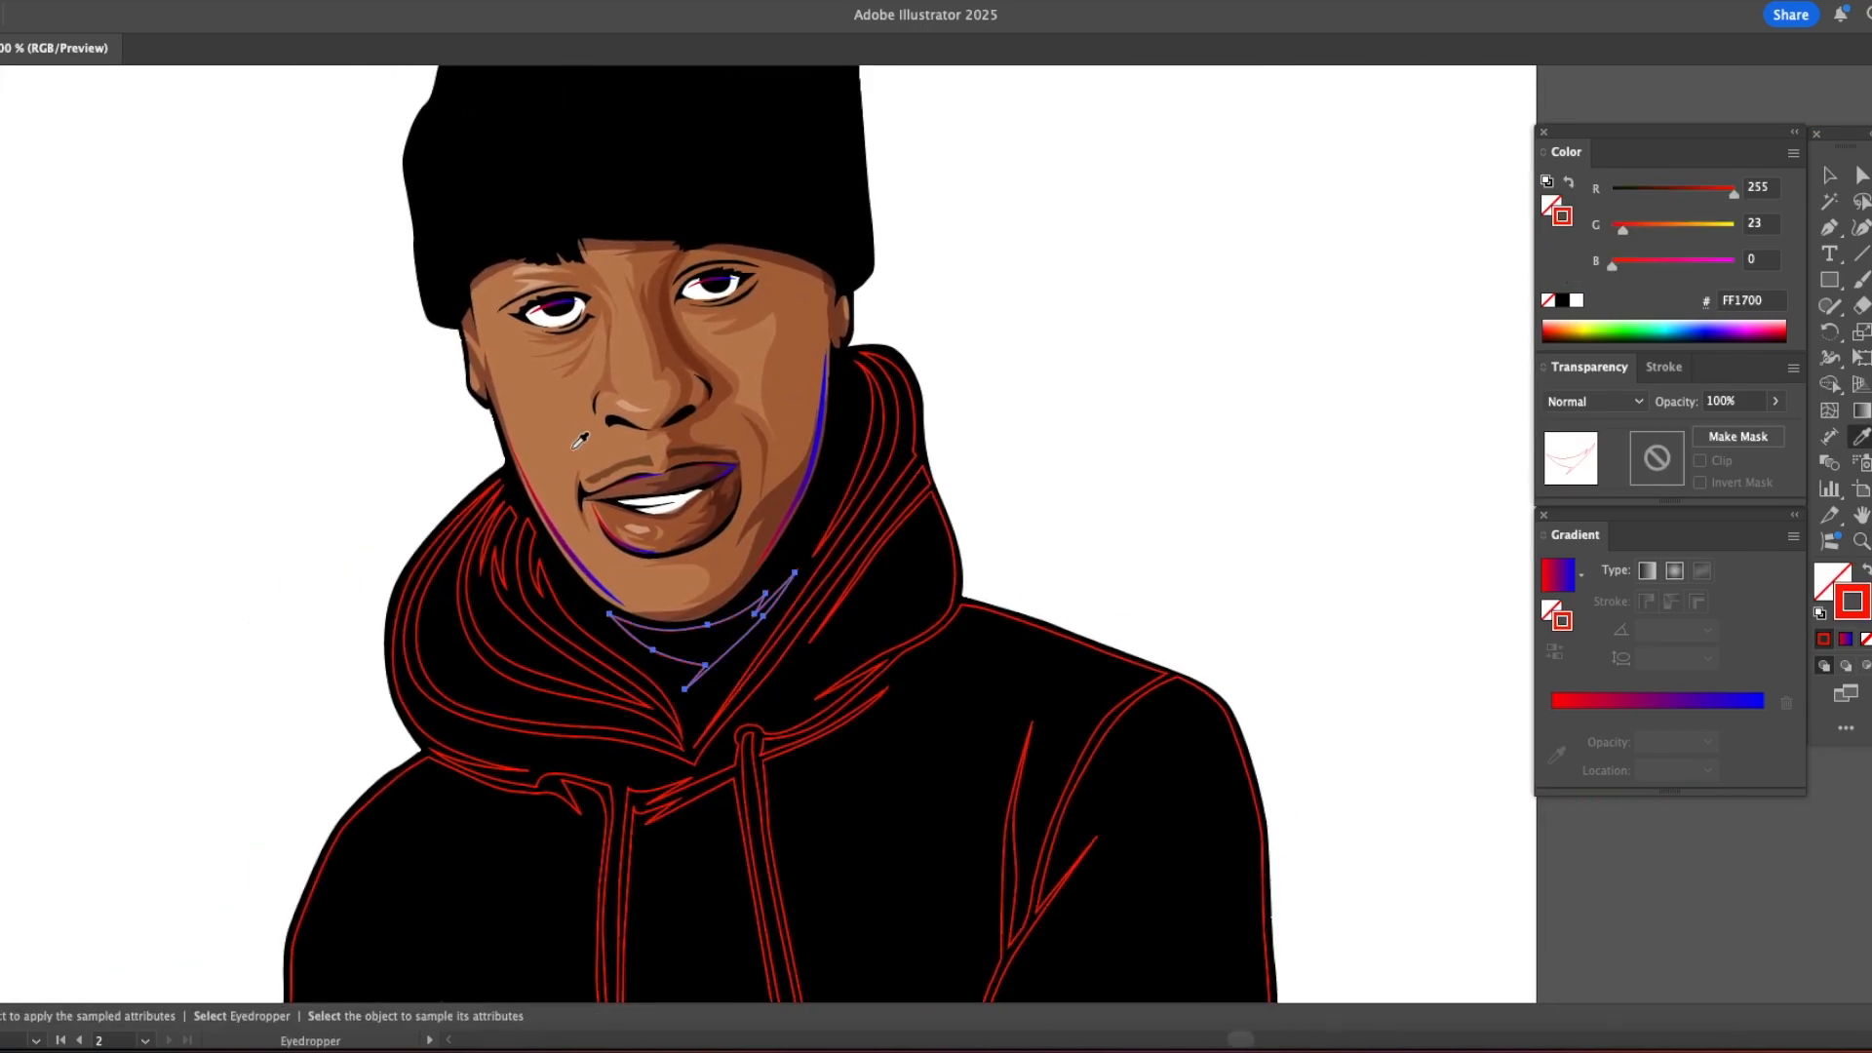
click(585, 444)
key(v)
click(991, 501)
Step: Draw shadow shapes on the neck beneath the jaw and beside the hood opening, using the darker skin shadow tone
super+click(807, 557)
drag(807, 557, 633, 525)
key(p)
click(494, 575)
drag(613, 588, 640, 583)
mouse_move(718, 523)
mouse_down()
mouse_move(730, 514)
mouse_move(734, 553)
mouse_up()
click(764, 482)
click(627, 667)
click(464, 592)
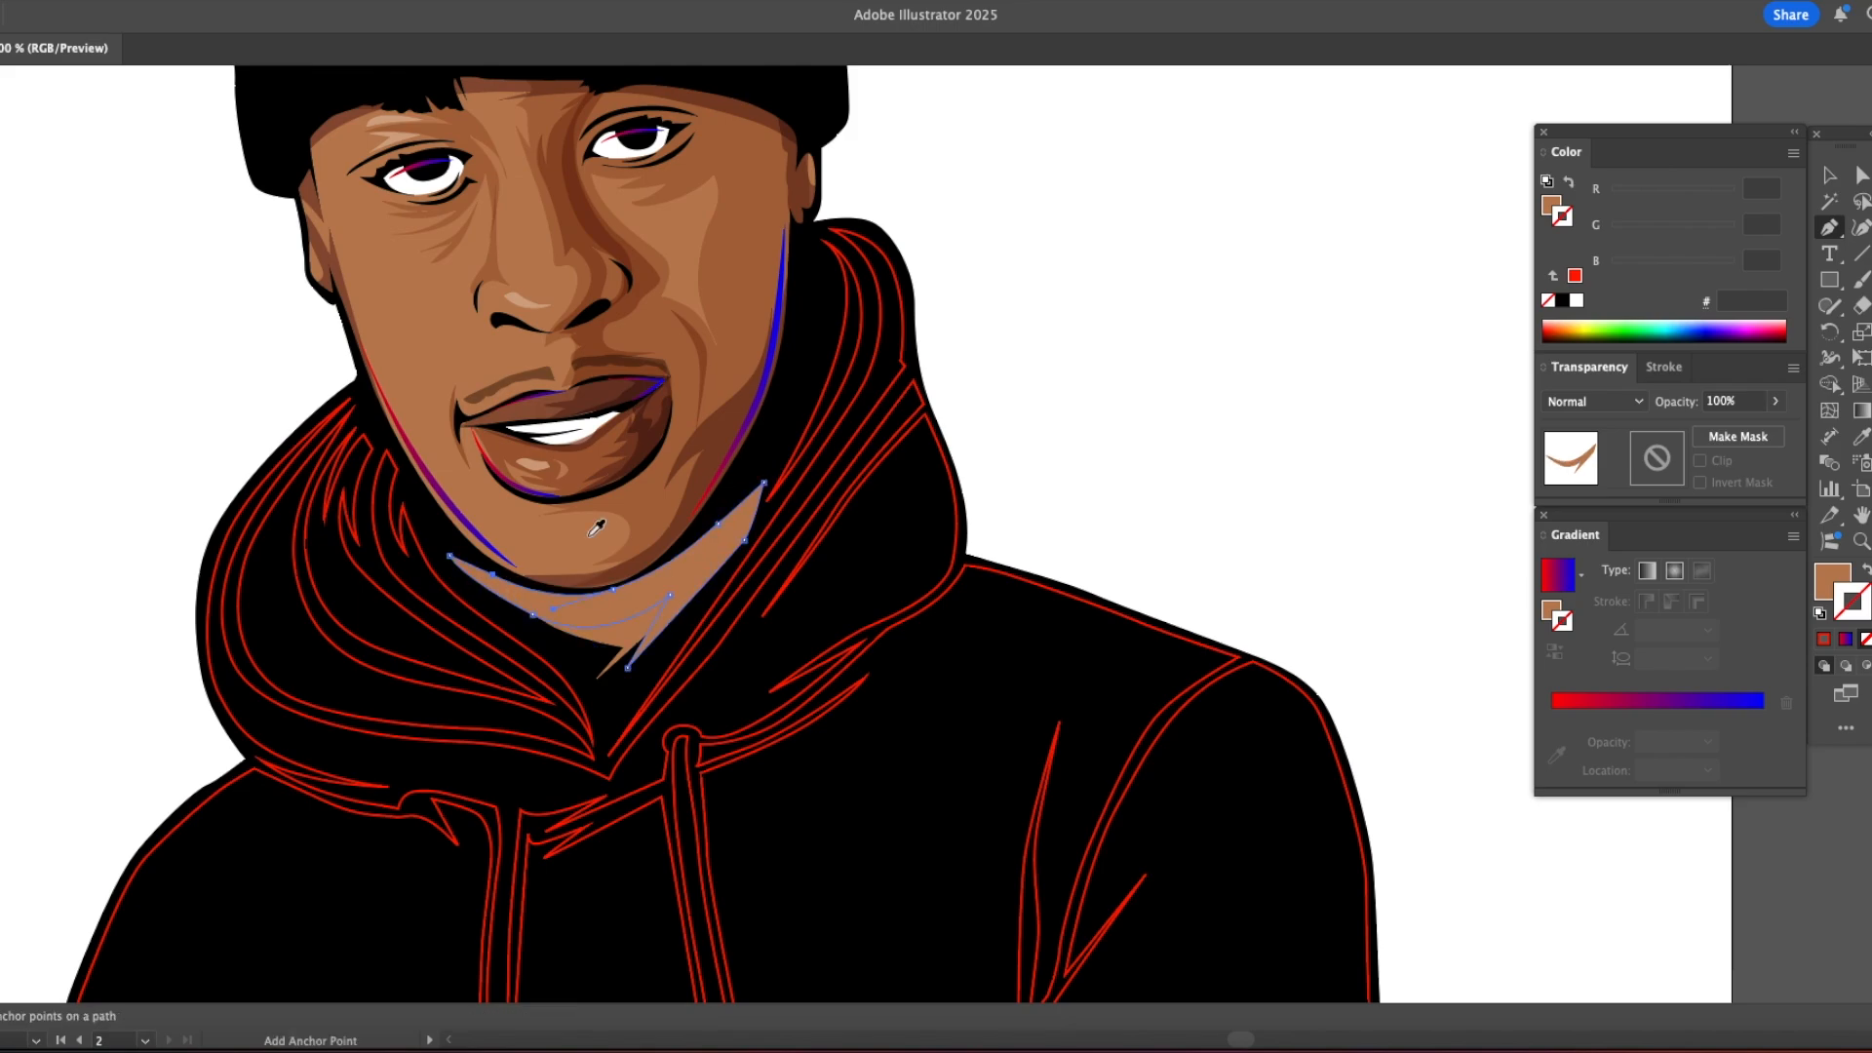
key(v)
click(1100, 310)
click(734, 517)
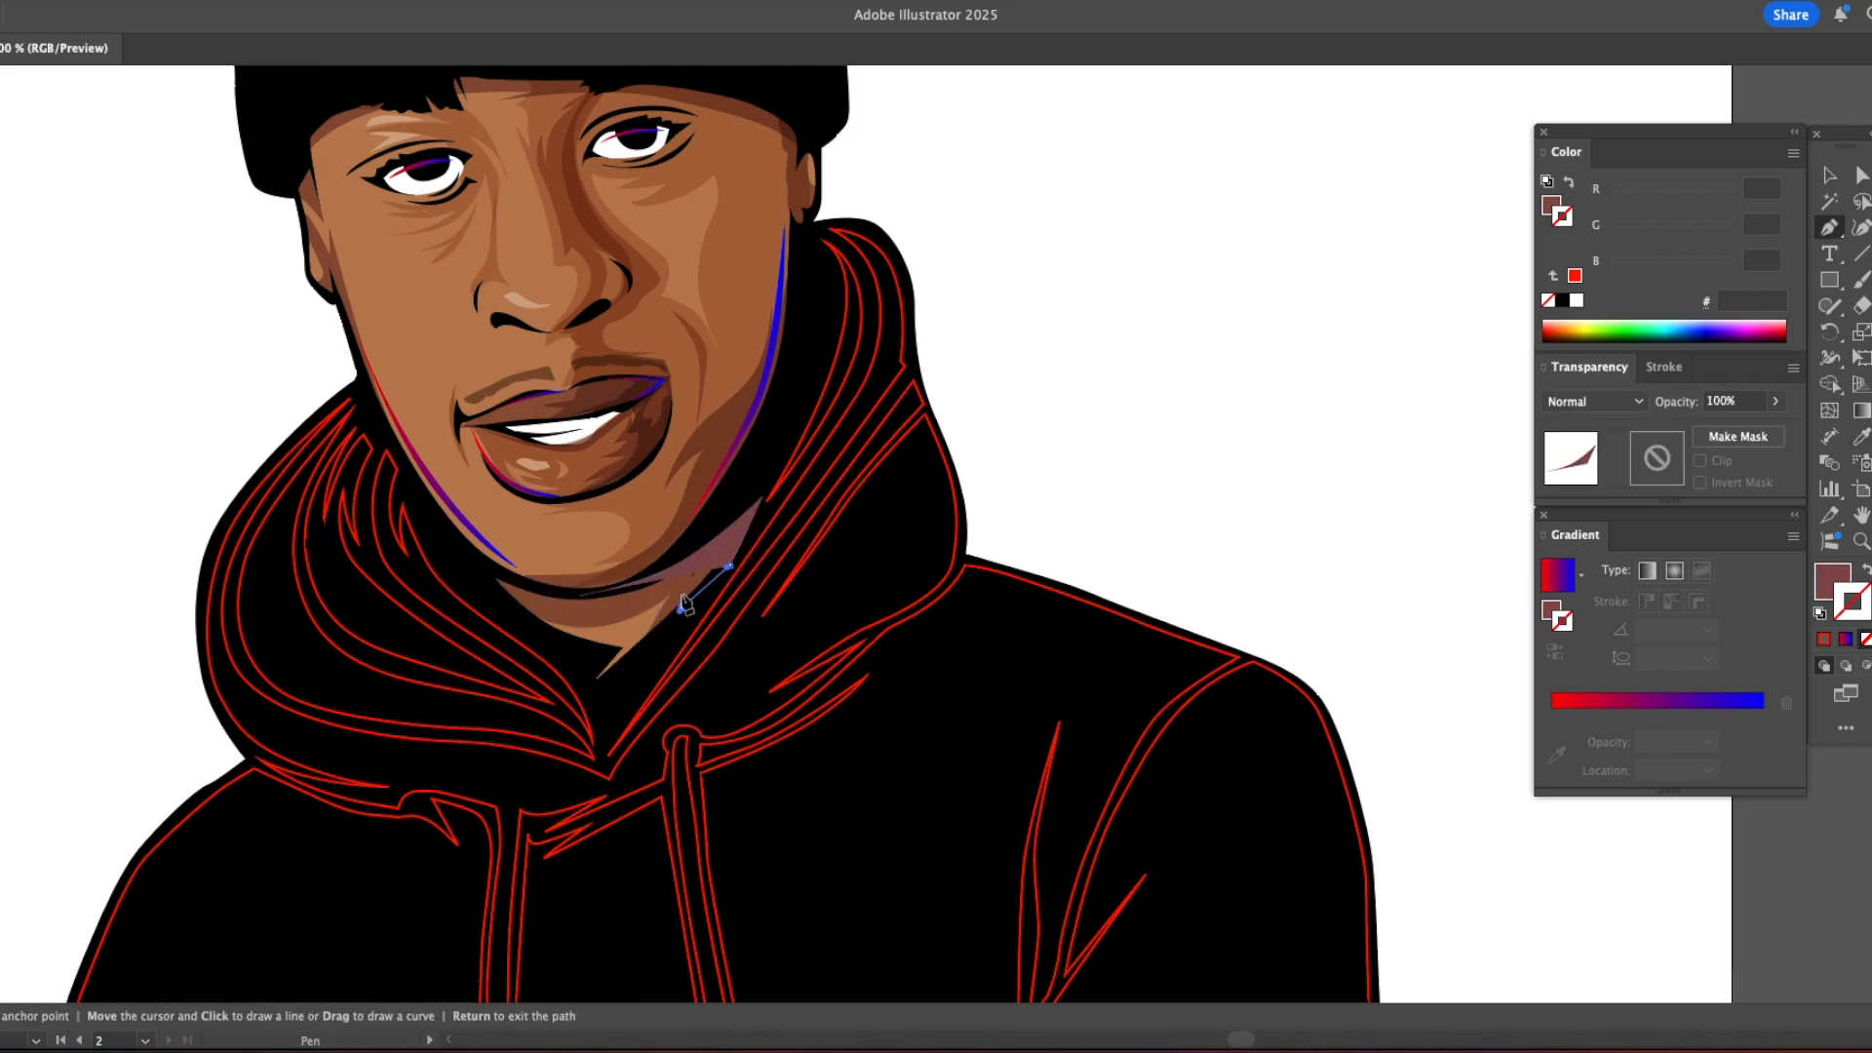
click(1307, 344)
Step: Fill the hoodie's torso and front sleeve shapes with the grey sampled from the photo's hoodie
key(super+minus)
key(super+minus)
key(super+minus)
drag(898, 518, 927, 398)
click(29, 1)
click(62, 189)
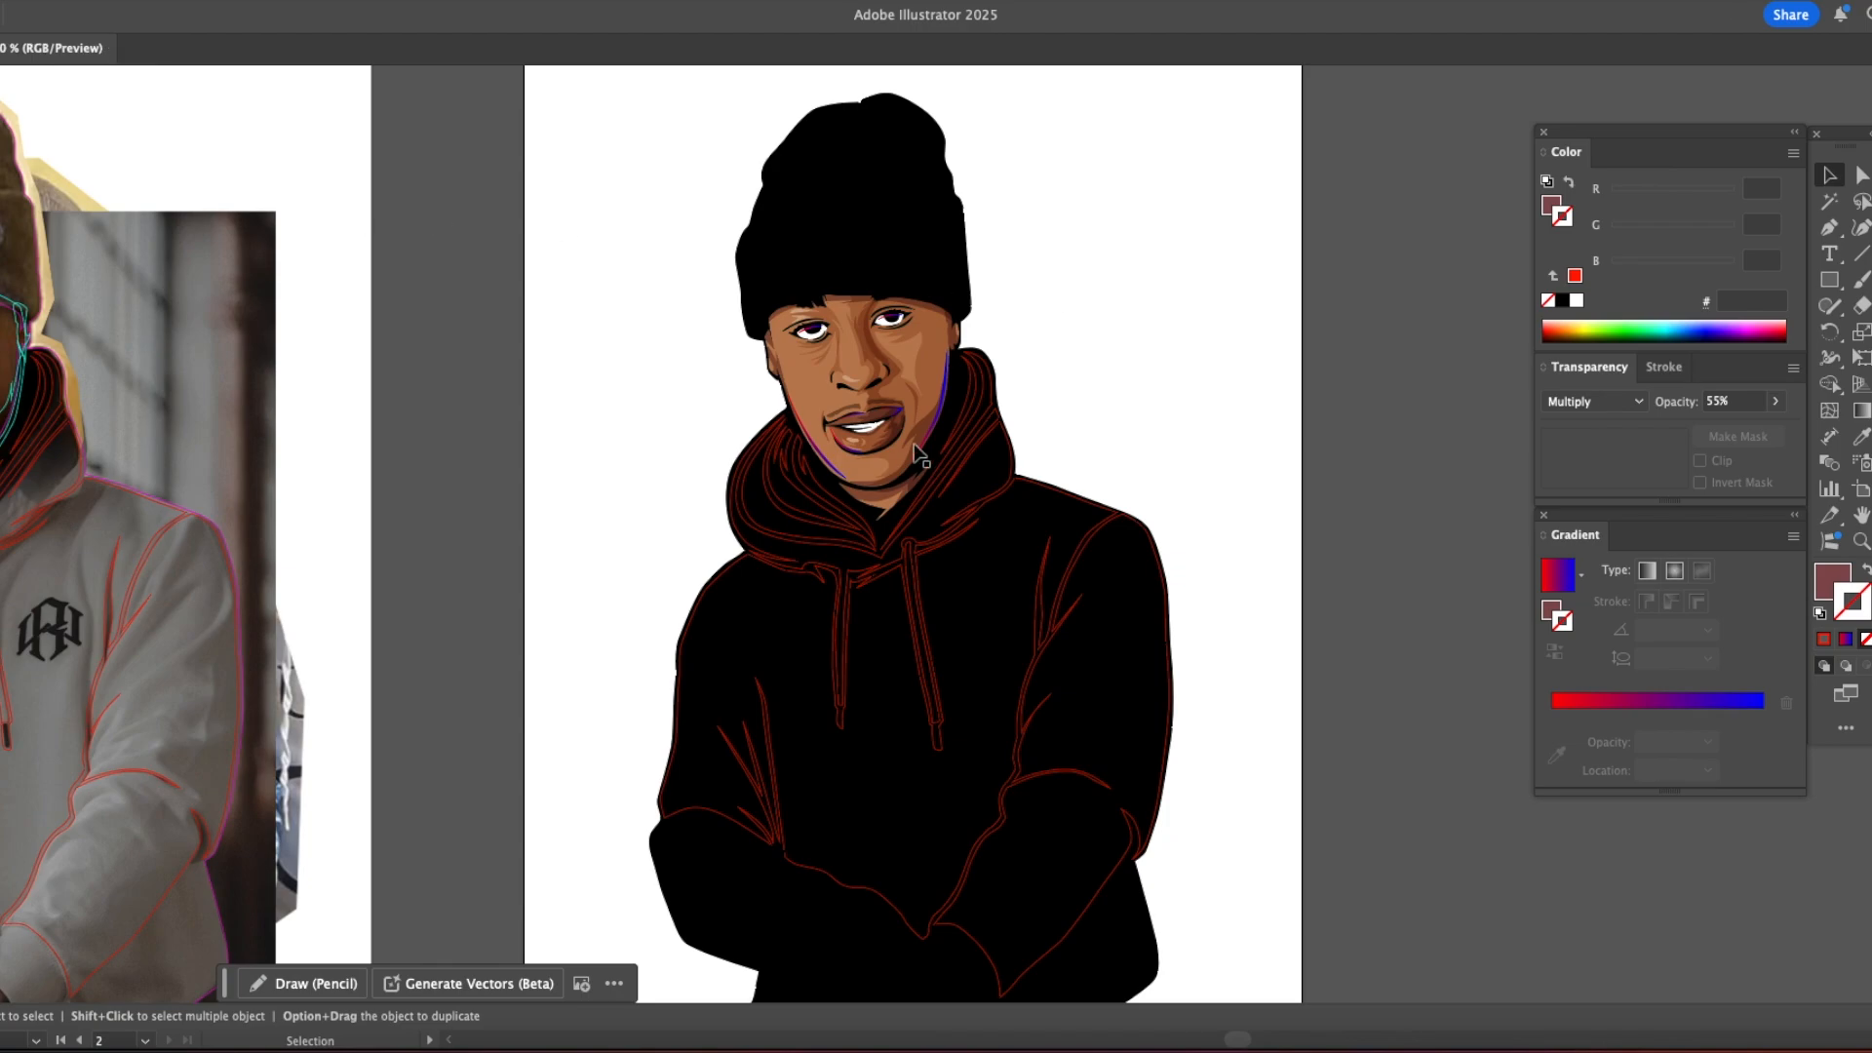
click(772, 585)
key(i)
click(146, 672)
super+click(1166, 410)
super+click(1102, 605)
click(975, 634)
super+click(1119, 431)
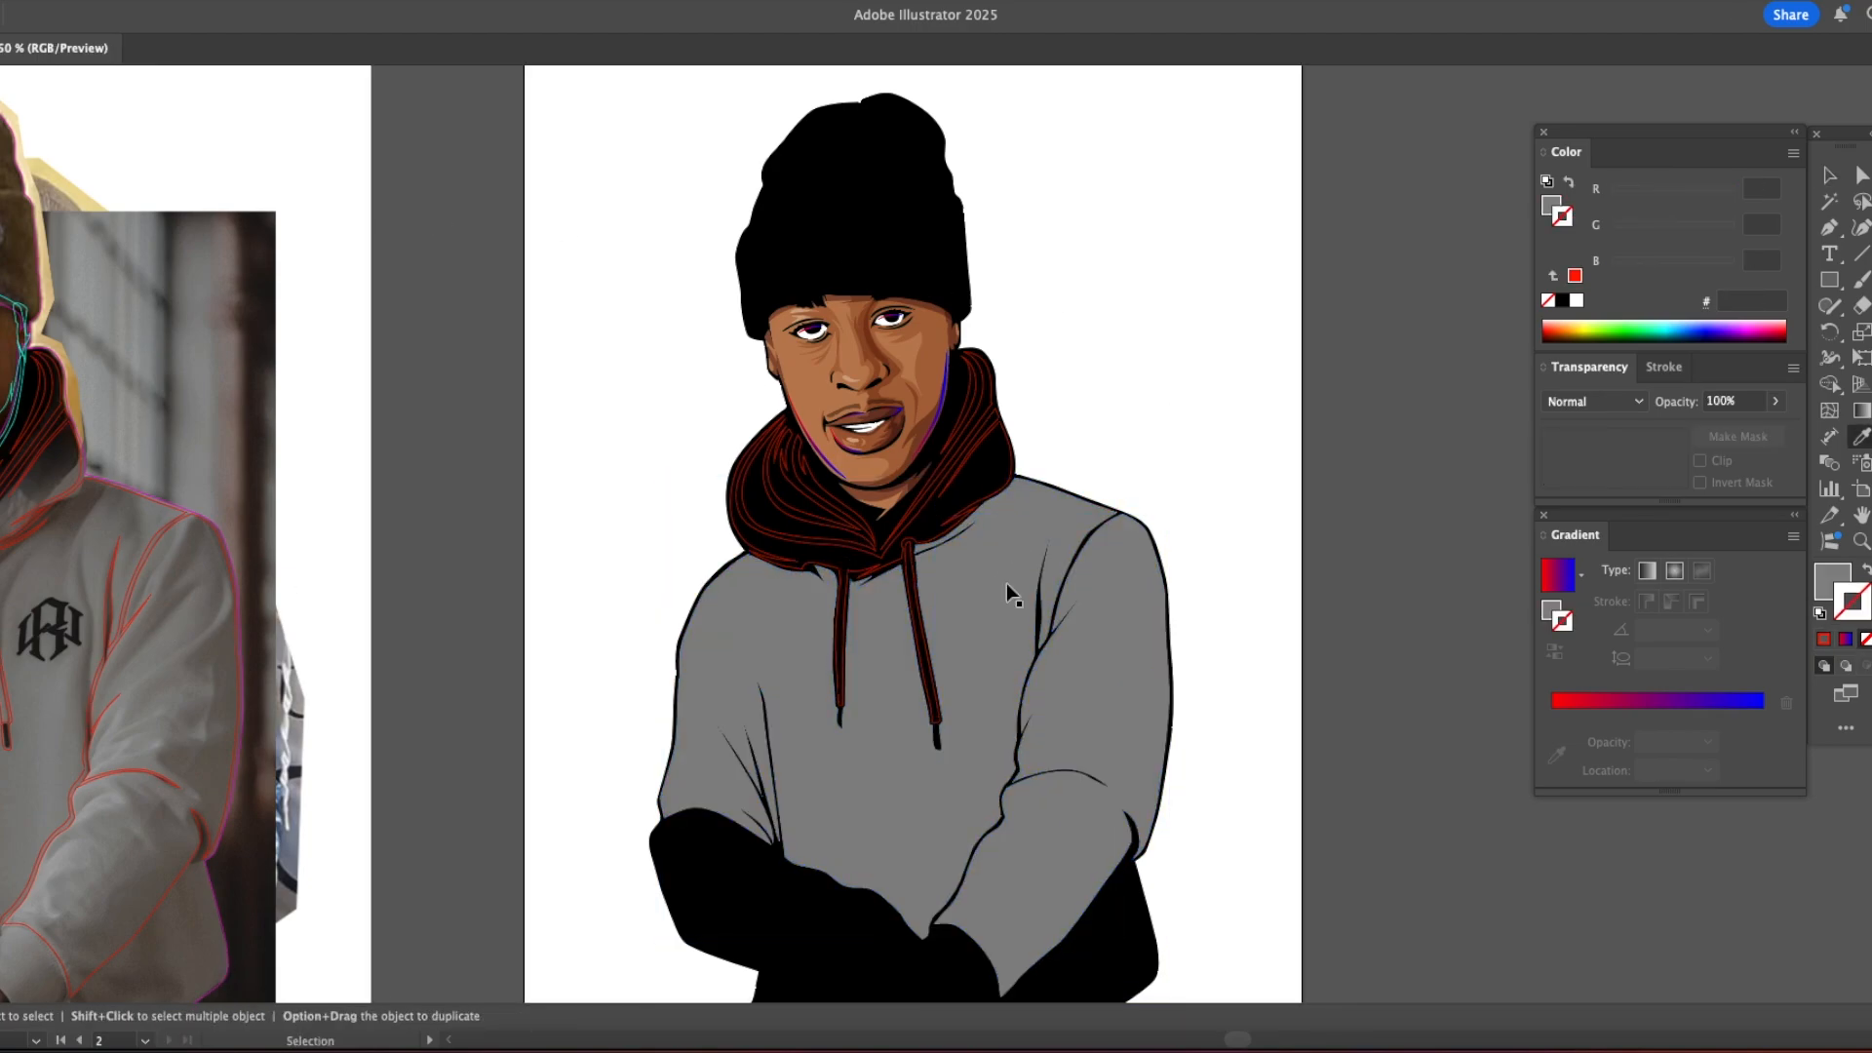
Step: Fill the hood's outer shapes and both drawstrings with the dark brown-grey sampled from the hood in the photo
super+click(840, 569)
click(43, 499)
super+click(1092, 429)
super+click(908, 558)
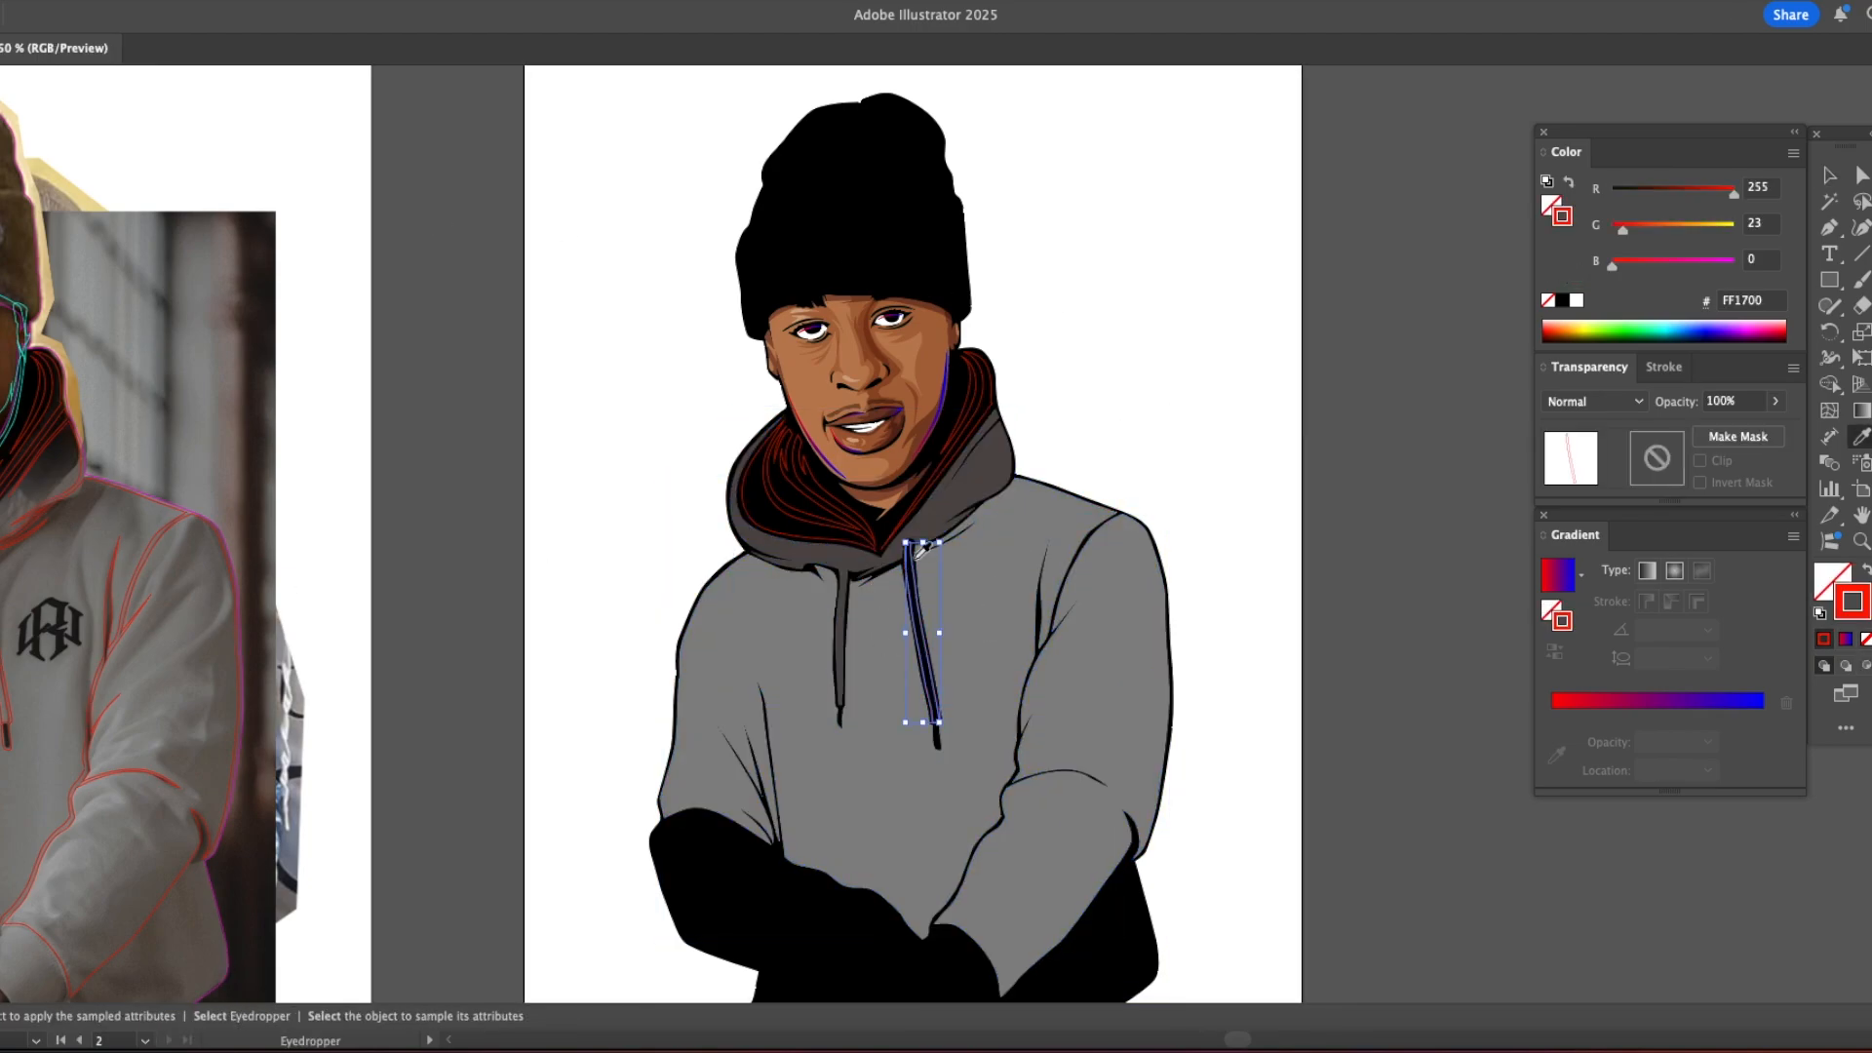
click(963, 498)
key(v)
click(1163, 390)
alt+super+click(995, 448)
alt+super+click(999, 450)
super+click(1004, 452)
super+click(994, 466)
drag(953, 514, 907, 624)
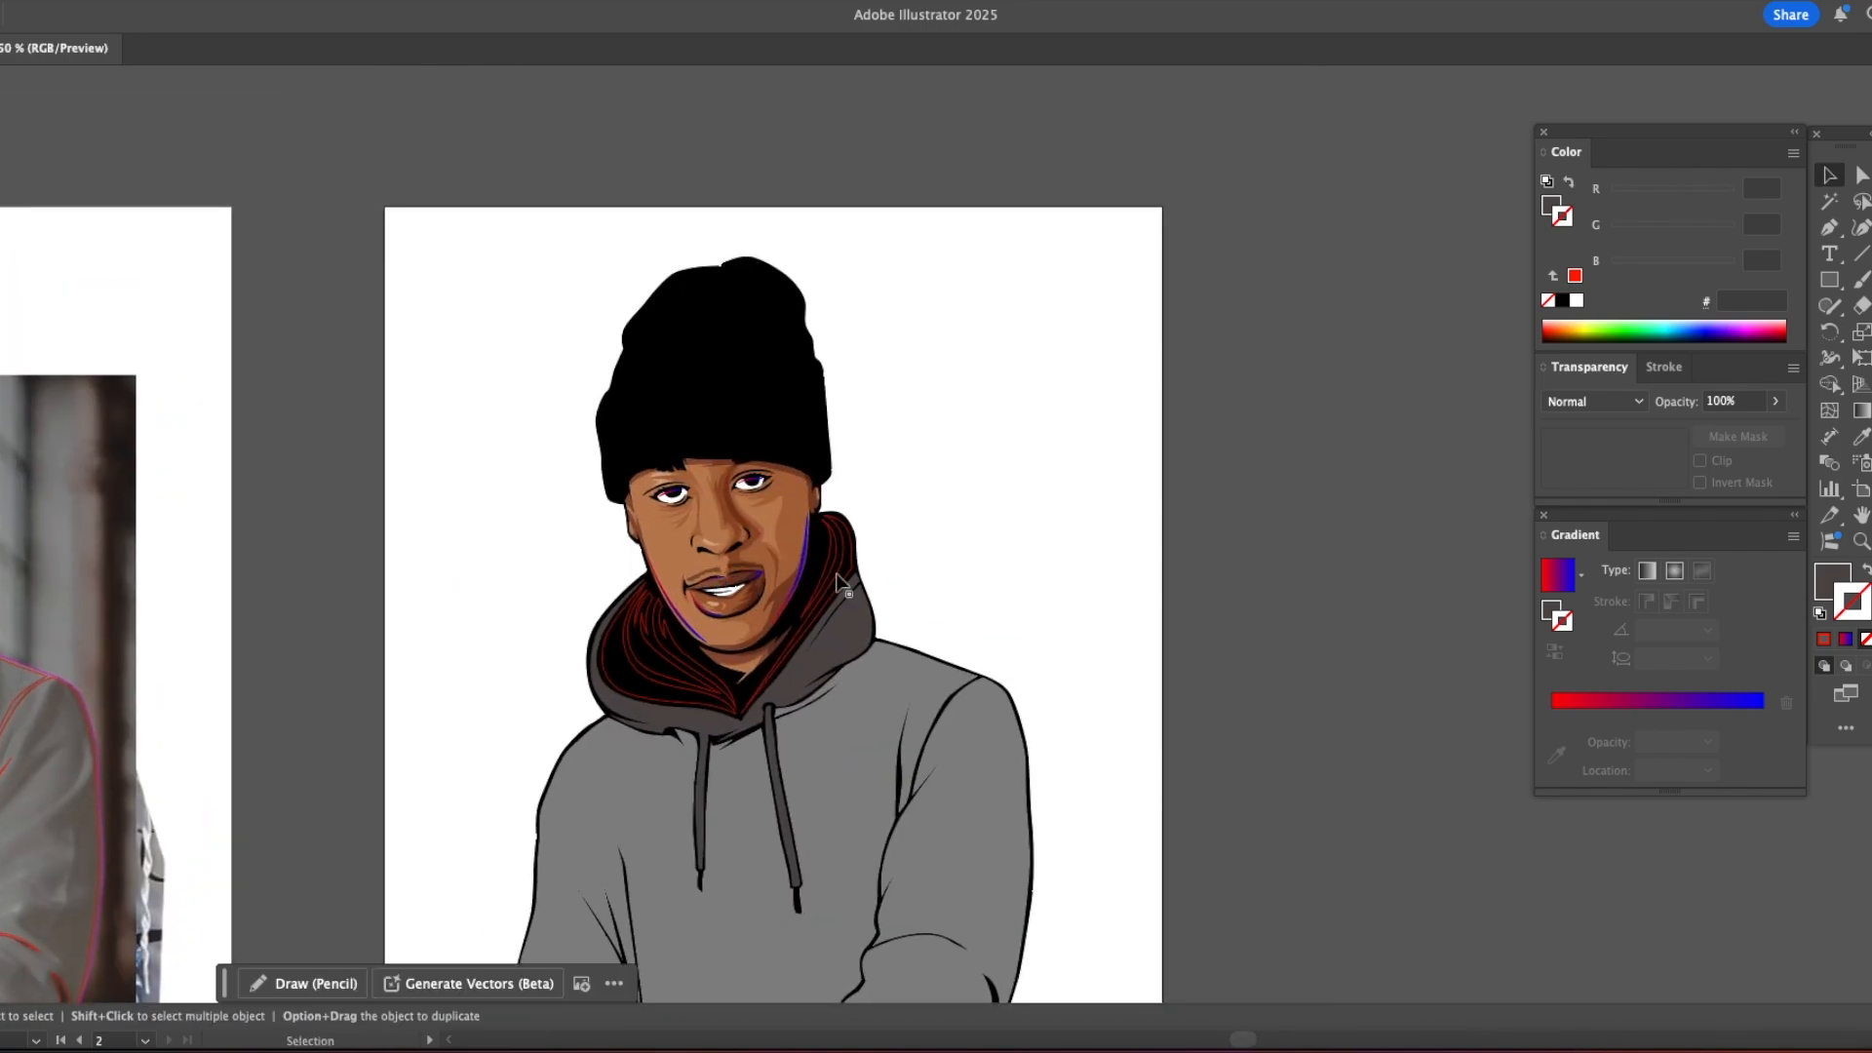
Step: Fill the hood lining folds on the right side of the neck with a red-to-blue gradient
click(845, 577)
shift+click(822, 588)
key(i)
click(819, 636)
key(period)
super+click(1179, 524)
key(super+z)
key(v)
click(1017, 538)
click(836, 571)
shift+click(833, 568)
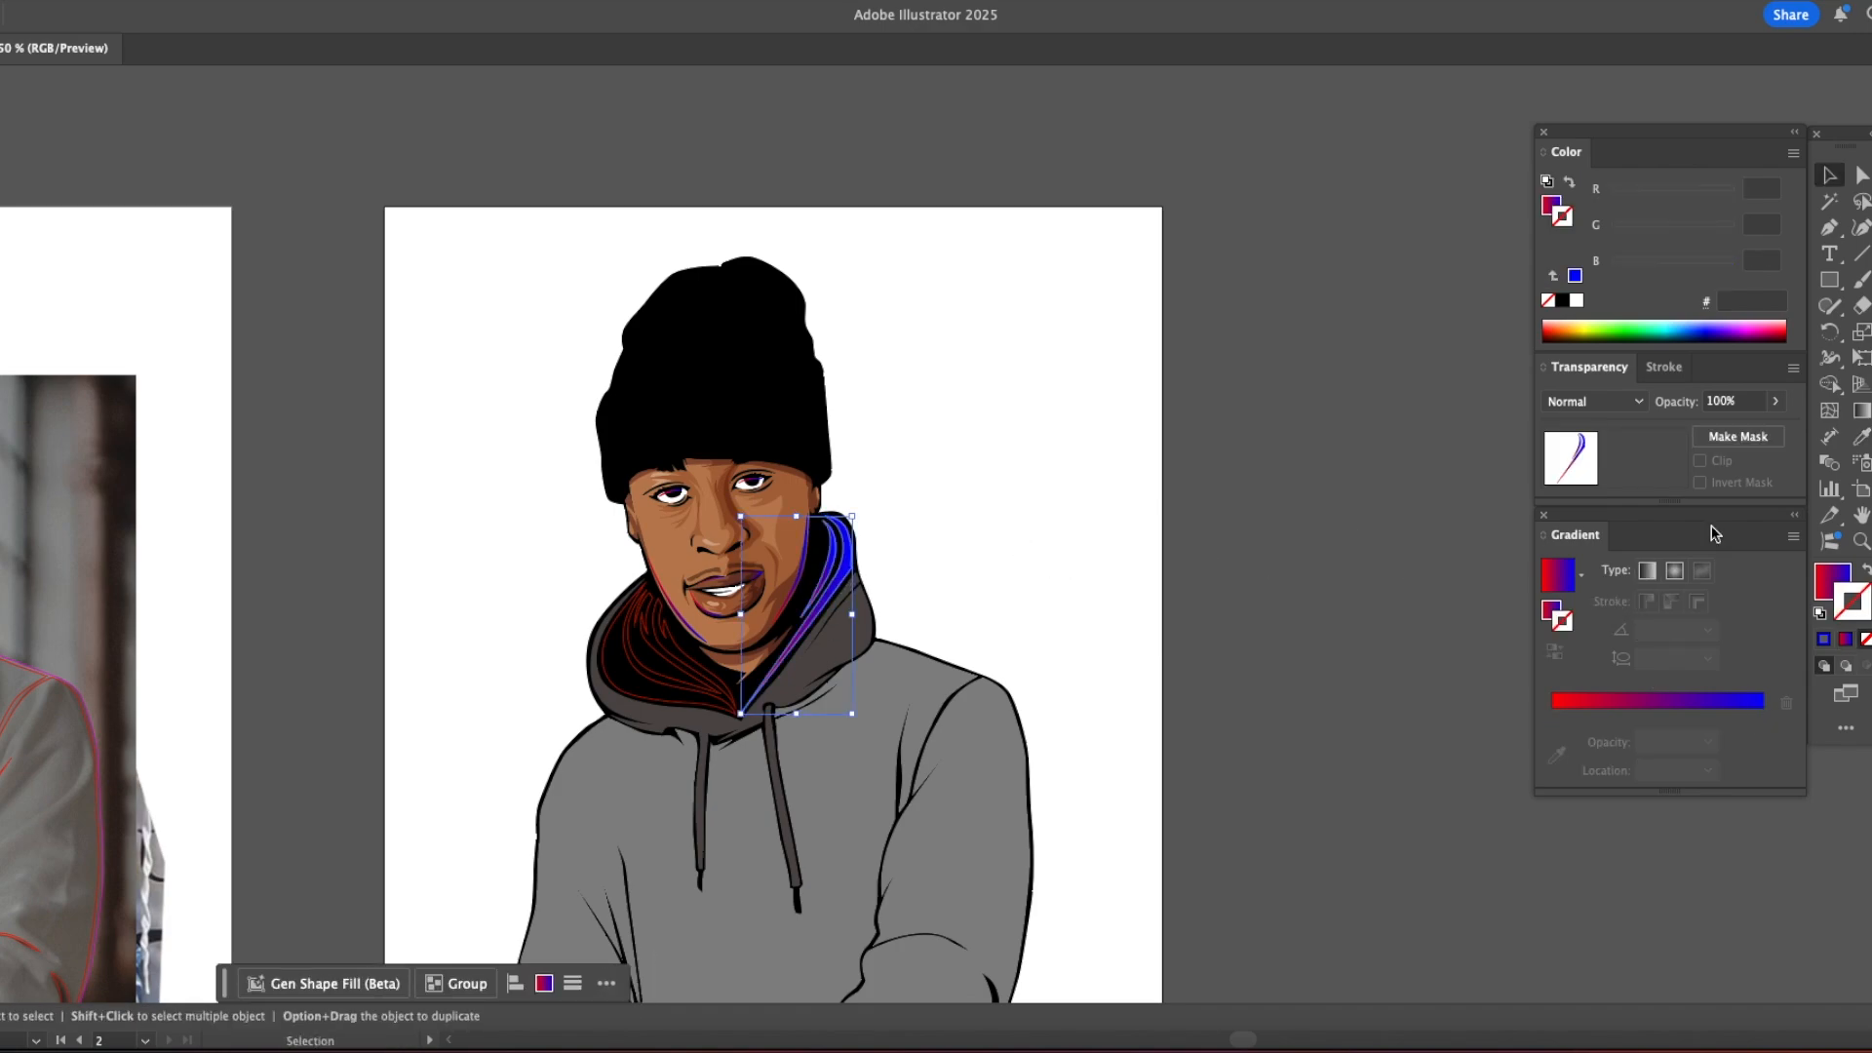
Step: Recolor the red gradient stop of the right lining folds to teal, RGB 22, 151, 153
click(1626, 700)
drag(1658, 688, 1697, 683)
click(1552, 715)
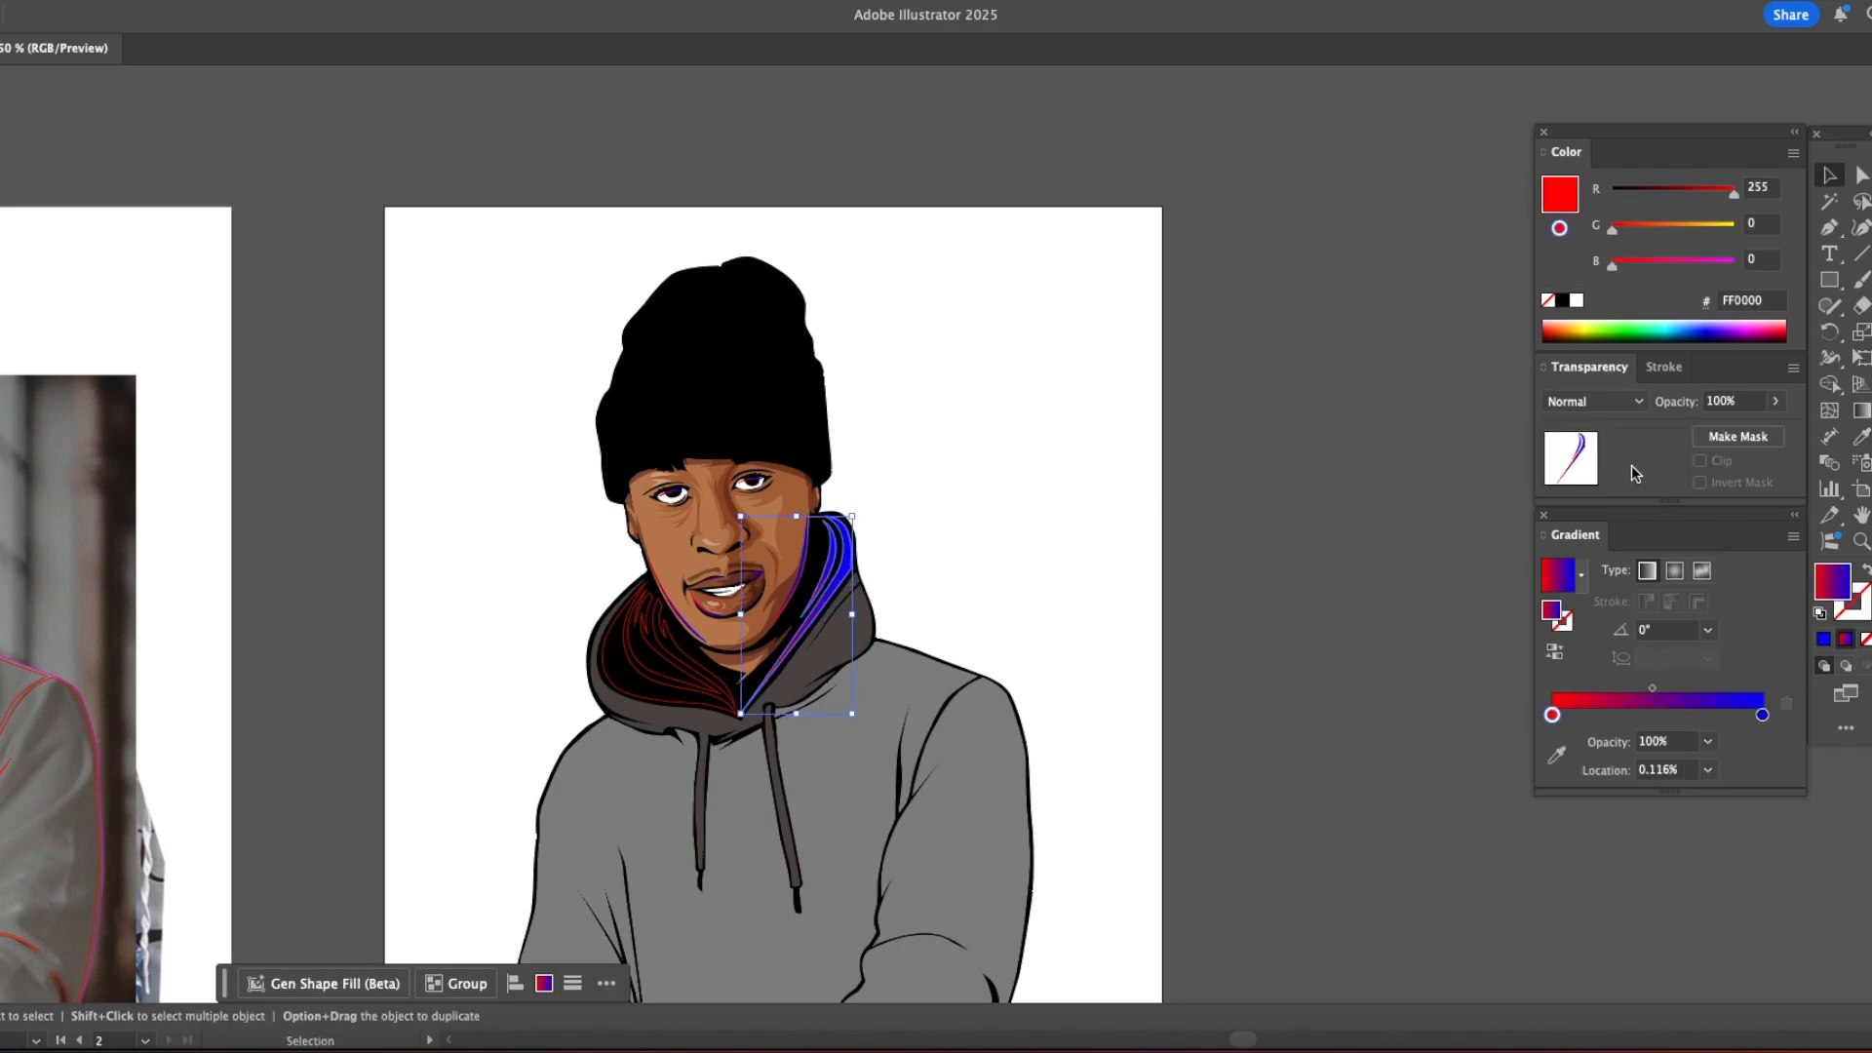
click(1685, 263)
click(1684, 226)
click(1678, 190)
drag(1674, 199, 1623, 197)
click(1179, 368)
Step: Apply the right lining's teal-to-blue gradient to the hood lining folds on the left side
click(639, 667)
click(632, 655)
key(i)
click(833, 580)
super+click(925, 596)
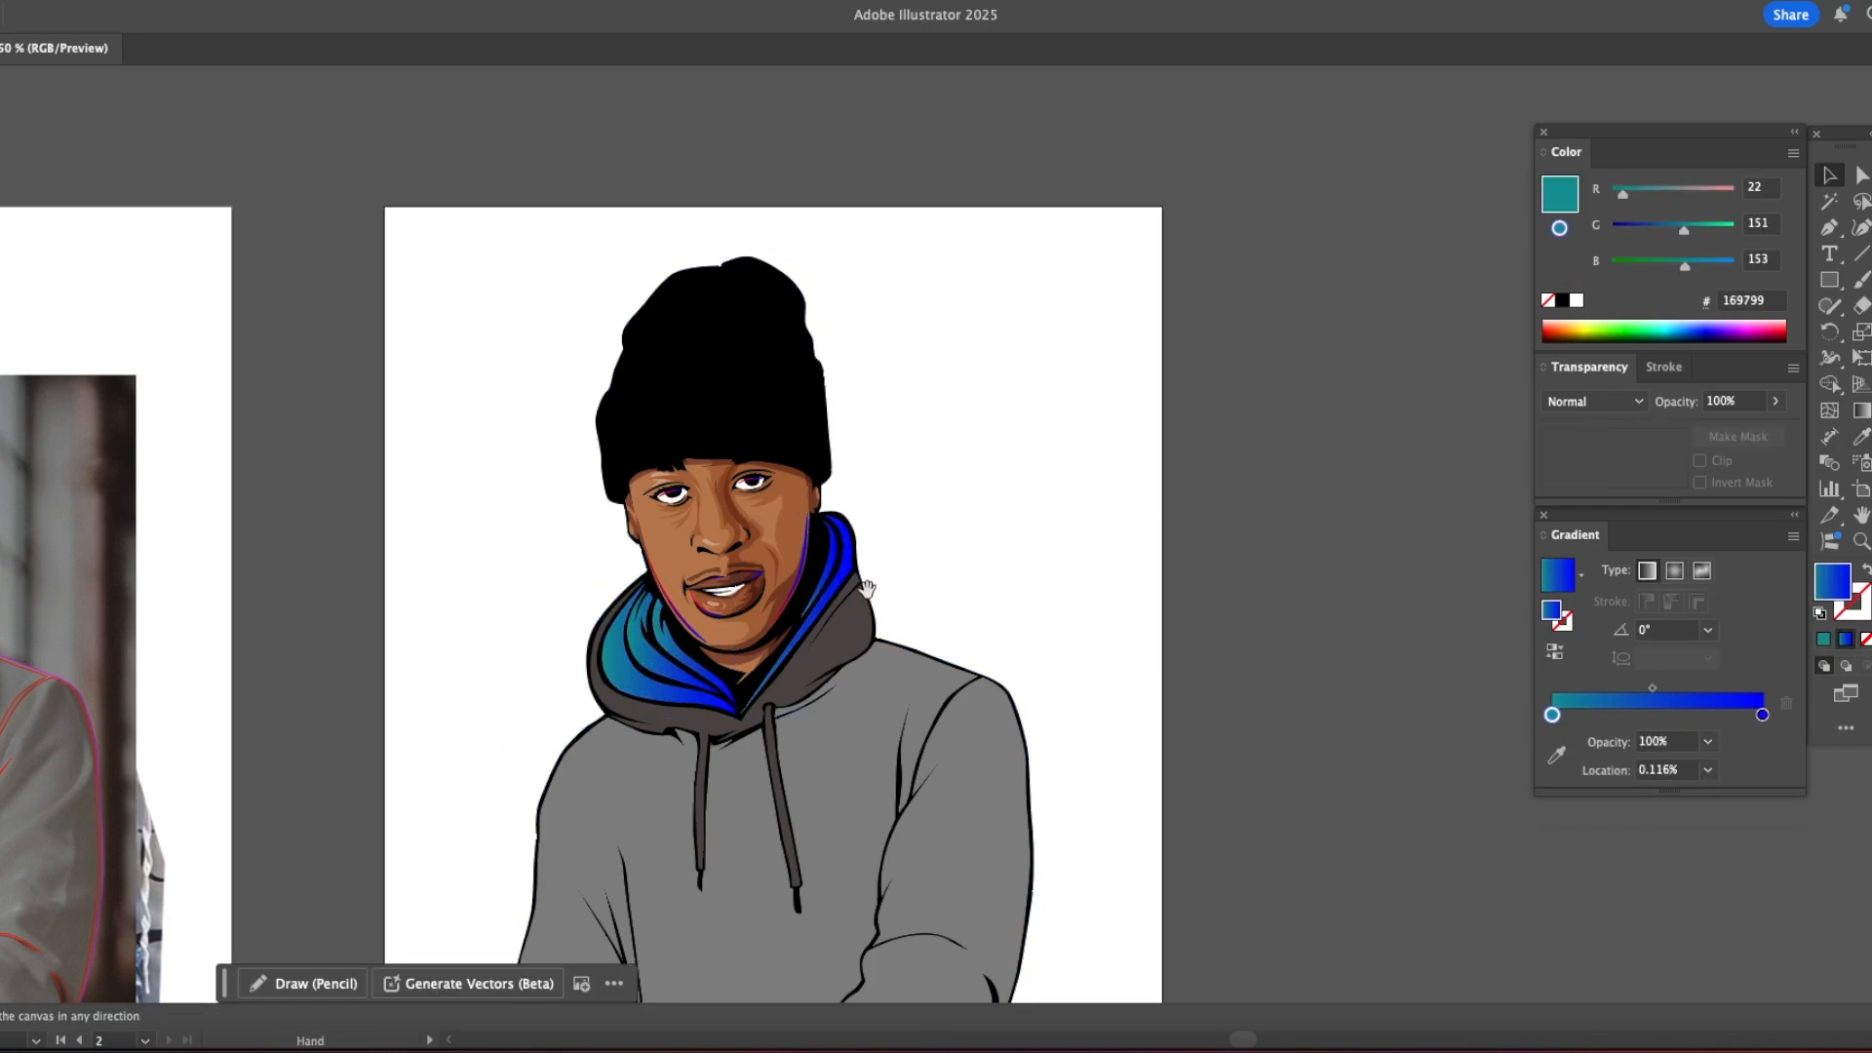
Step: Draw a dark shadow shape over the inner folds of the left hood lining beside the jaw
drag(814, 688, 770, 567)
super+click(617, 513)
super+click(617, 513)
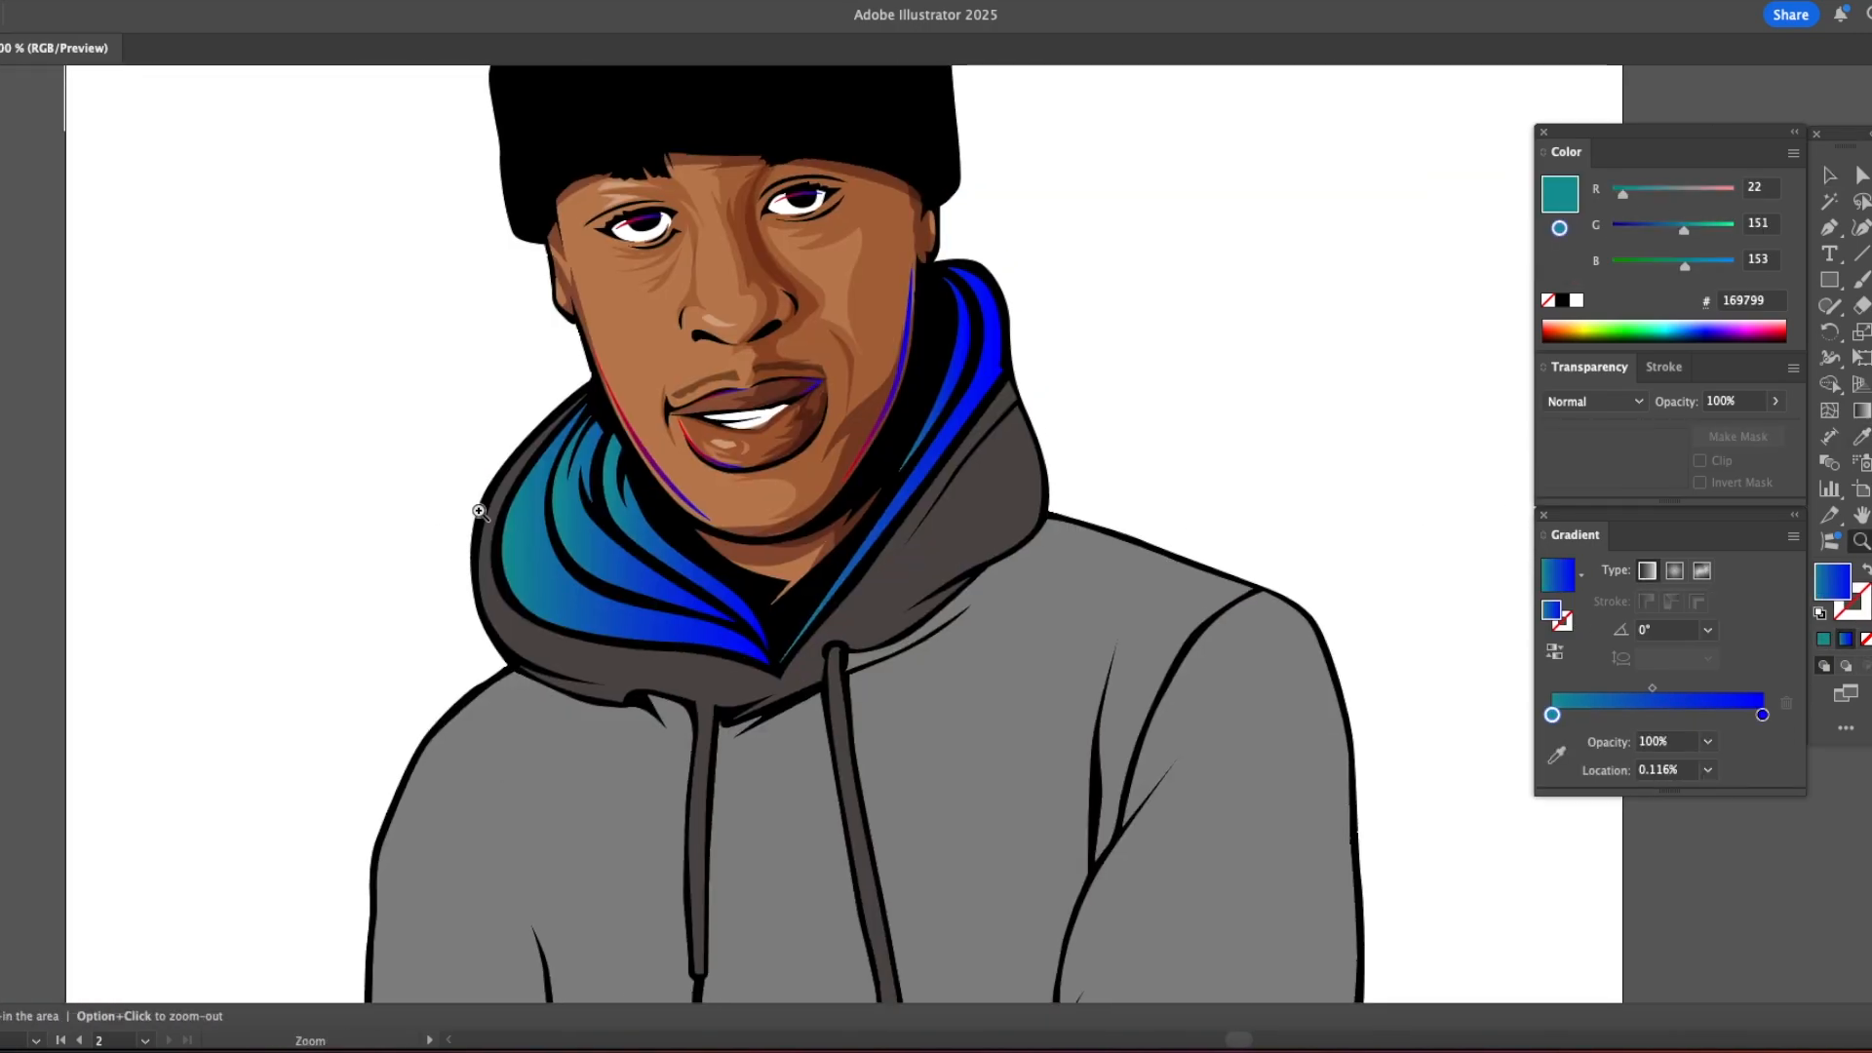
key(p)
click(587, 395)
drag(523, 472, 512, 485)
click(508, 498)
click(611, 544)
click(593, 503)
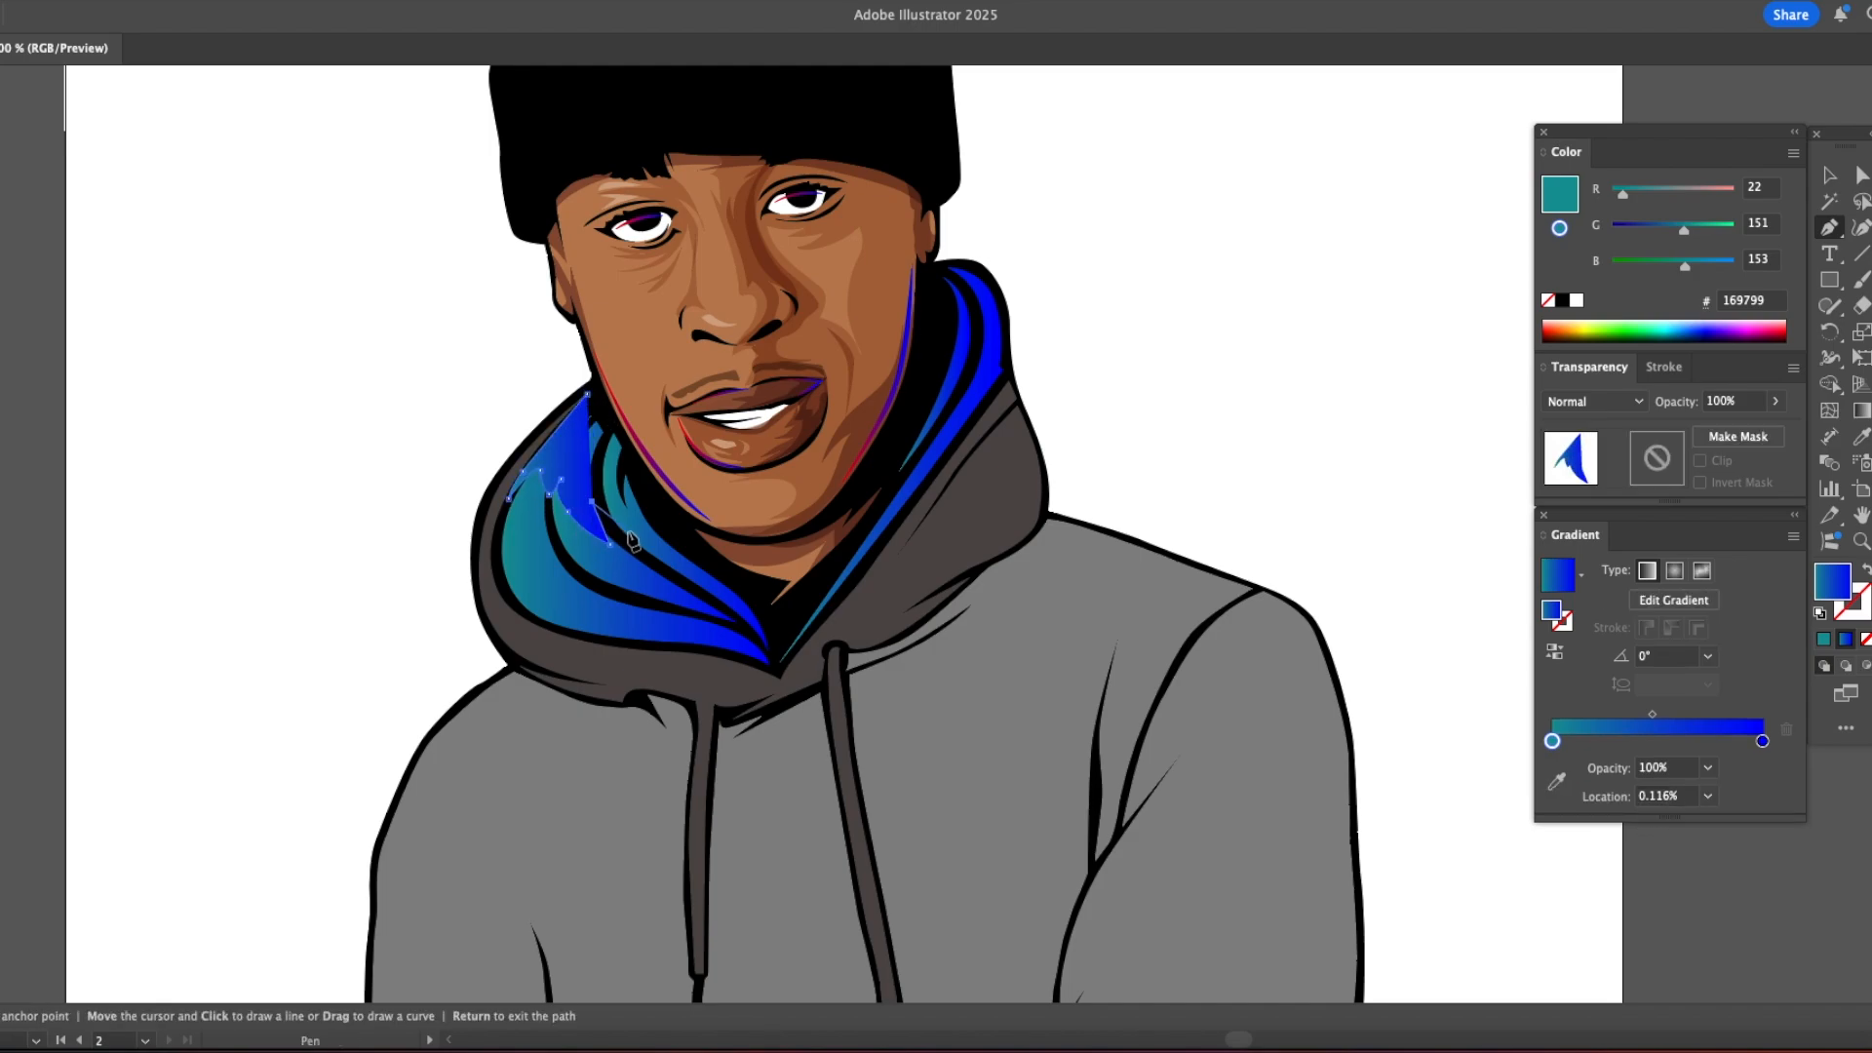
click(709, 587)
click(780, 620)
click(663, 503)
click(612, 413)
click(587, 395)
key(i)
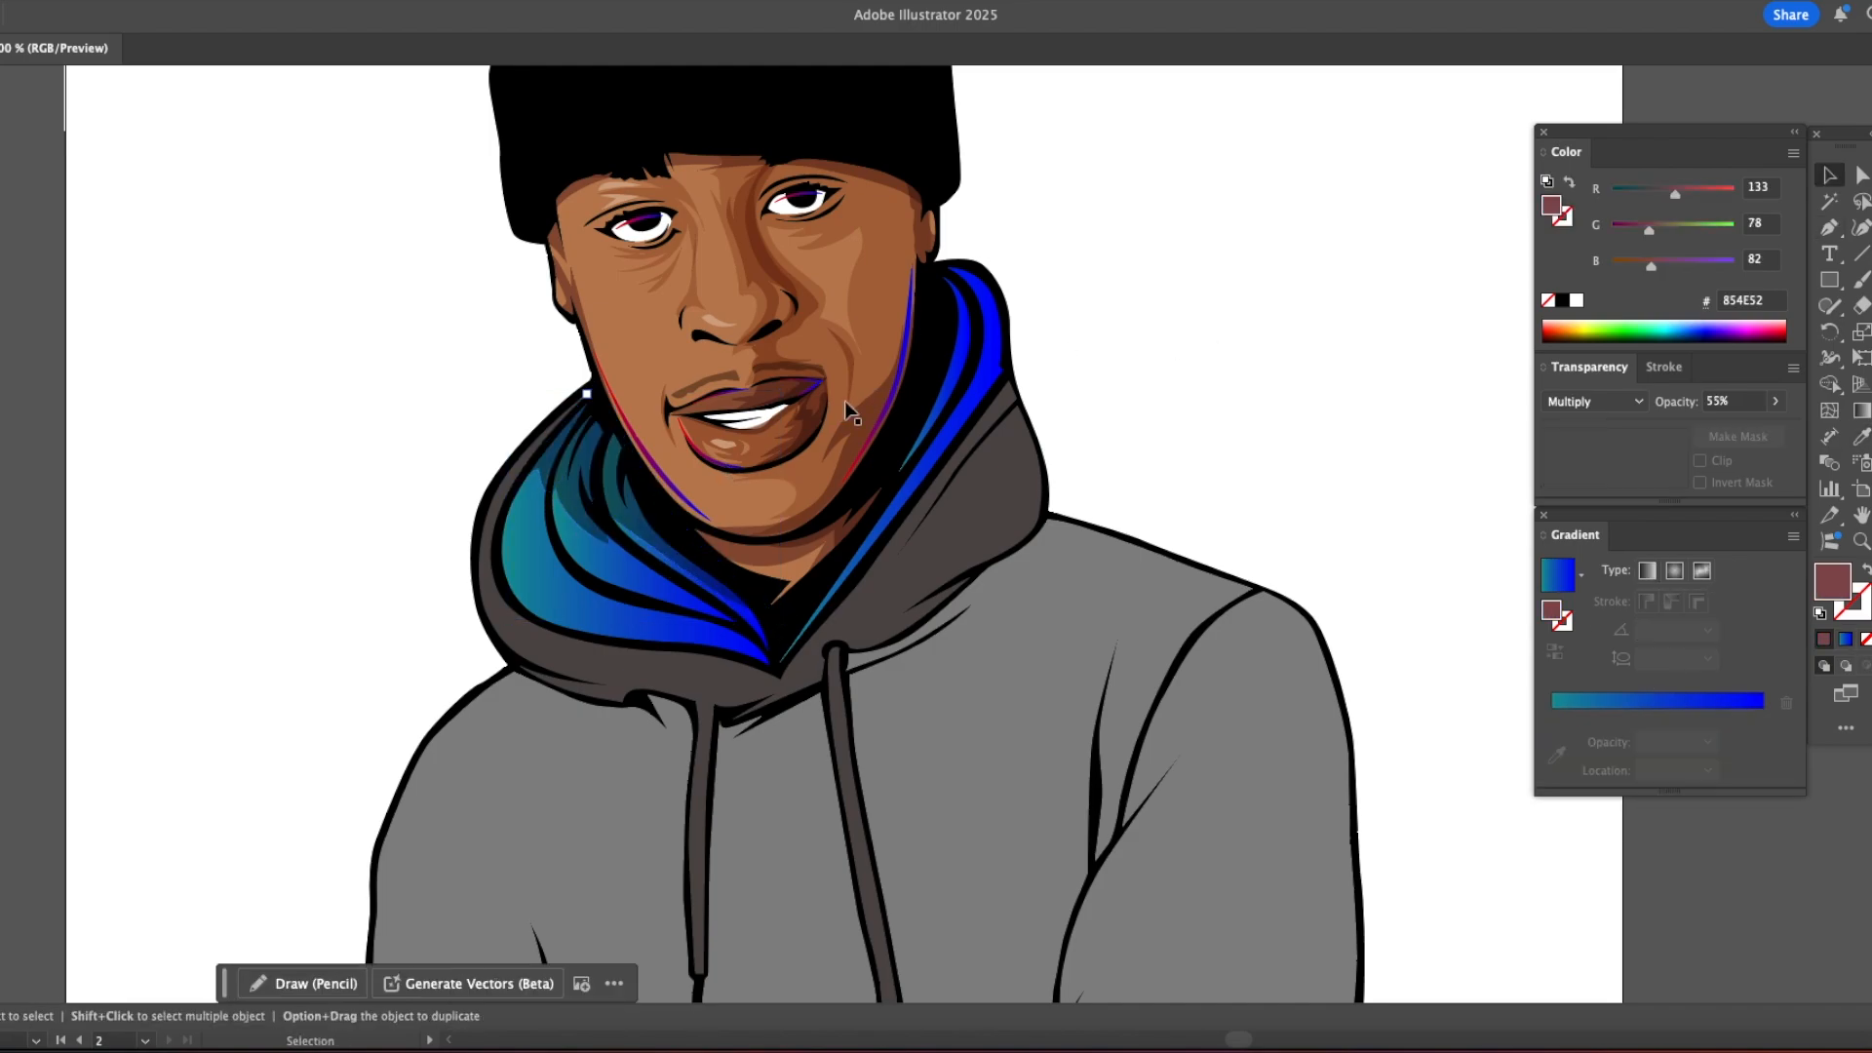
Step: Draw a shadow shape over the right lining's inner folds and match it to the left lining's shadow
key(p)
click(929, 271)
drag(960, 261, 977, 261)
click(1004, 334)
drag(995, 287, 979, 307)
drag(970, 368, 962, 383)
click(889, 491)
click(929, 272)
key(i)
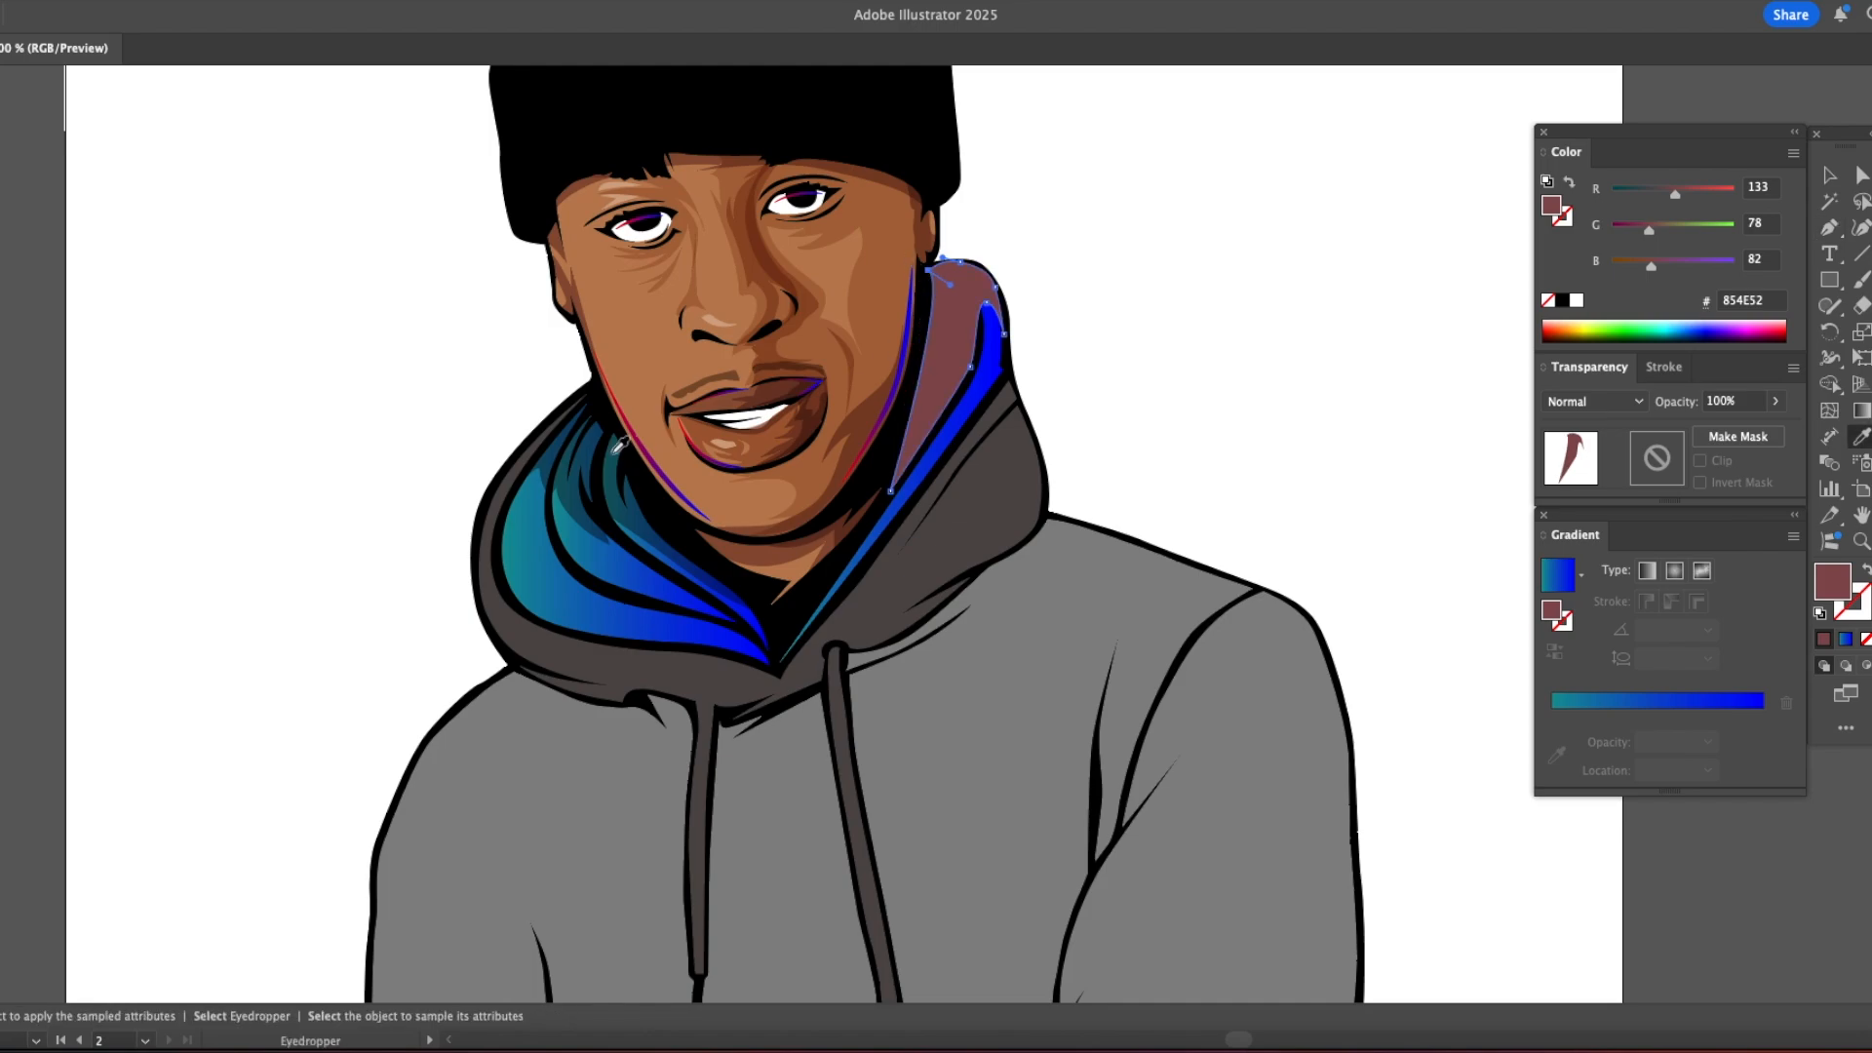
click(622, 441)
key(v)
click(1346, 289)
Step: Draw a second, pointed shadow shape across the left lining's upper folds, matching the existing lining shadow
key(z)
key(p)
click(556, 411)
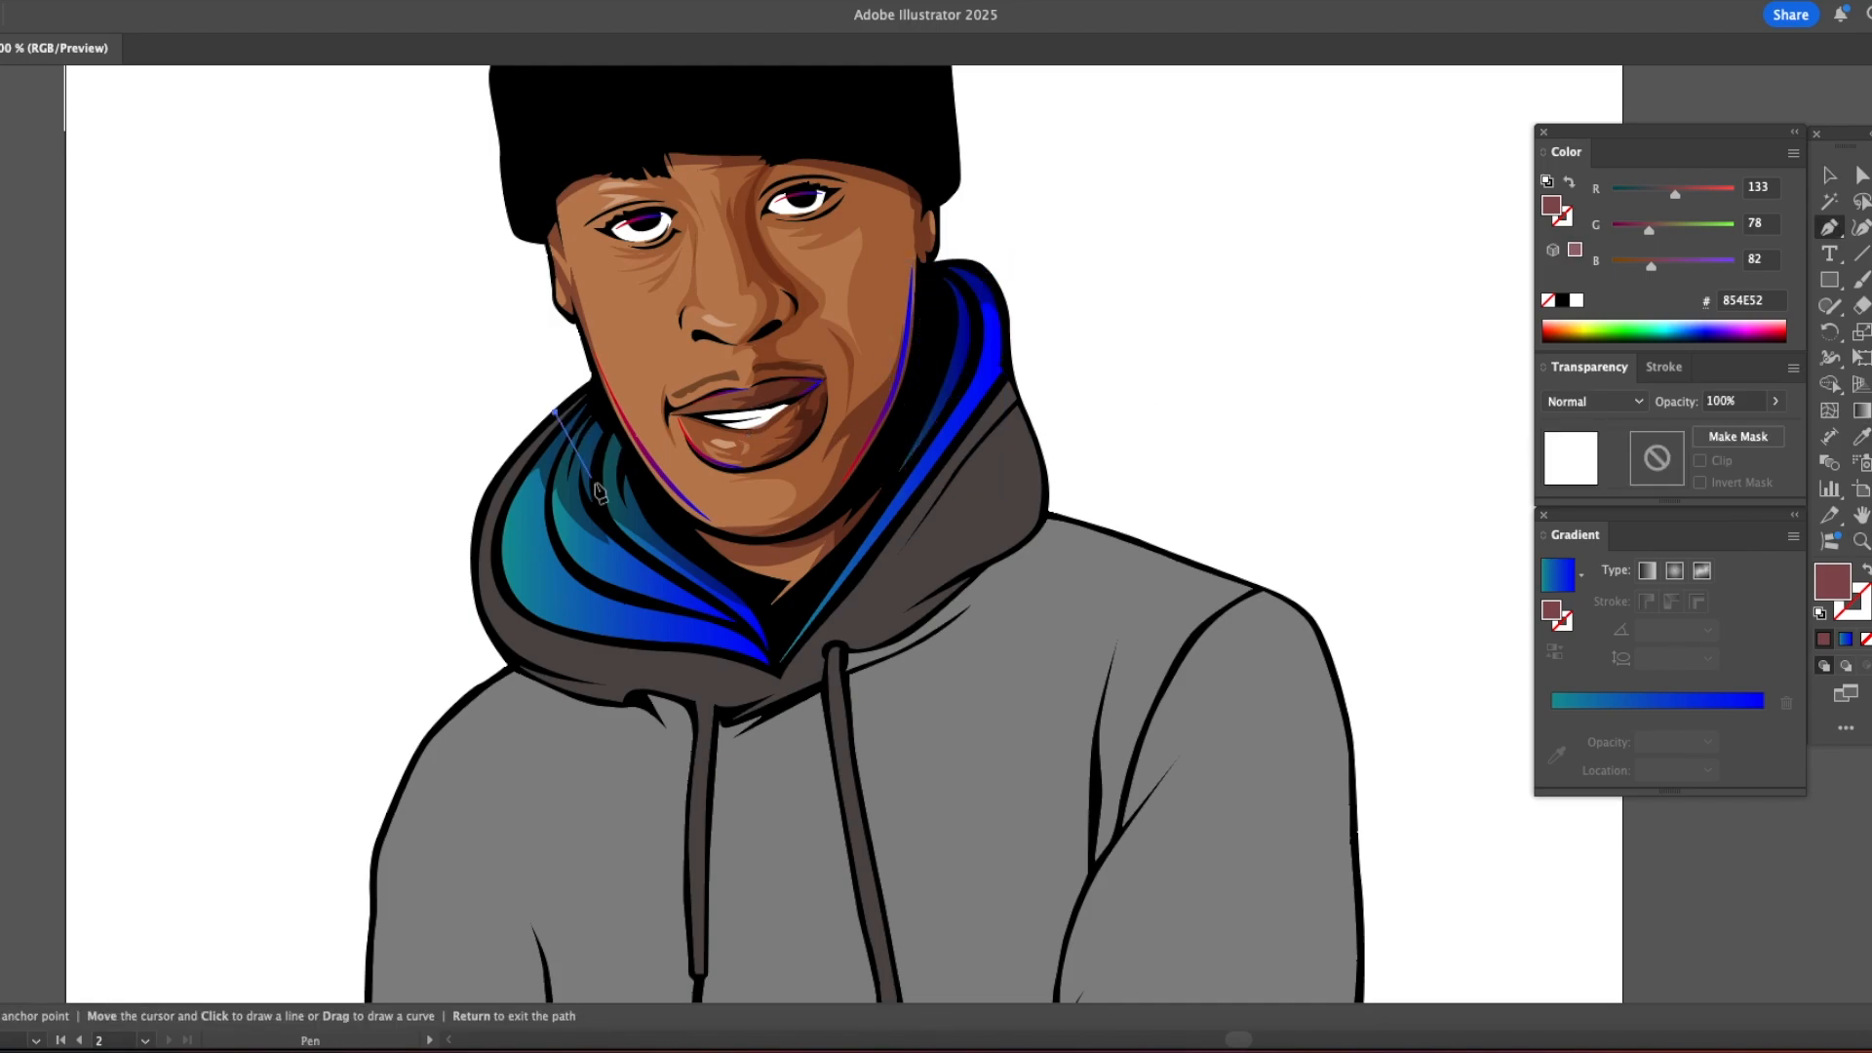
drag(603, 489, 634, 513)
click(730, 572)
click(594, 386)
click(556, 411)
key(i)
key(v)
click(1331, 323)
Step: Draw a thin curved sliver in mauve #854E52 along the outer edge of the left lining
key(p)
click(599, 627)
drag(531, 594, 518, 546)
click(529, 482)
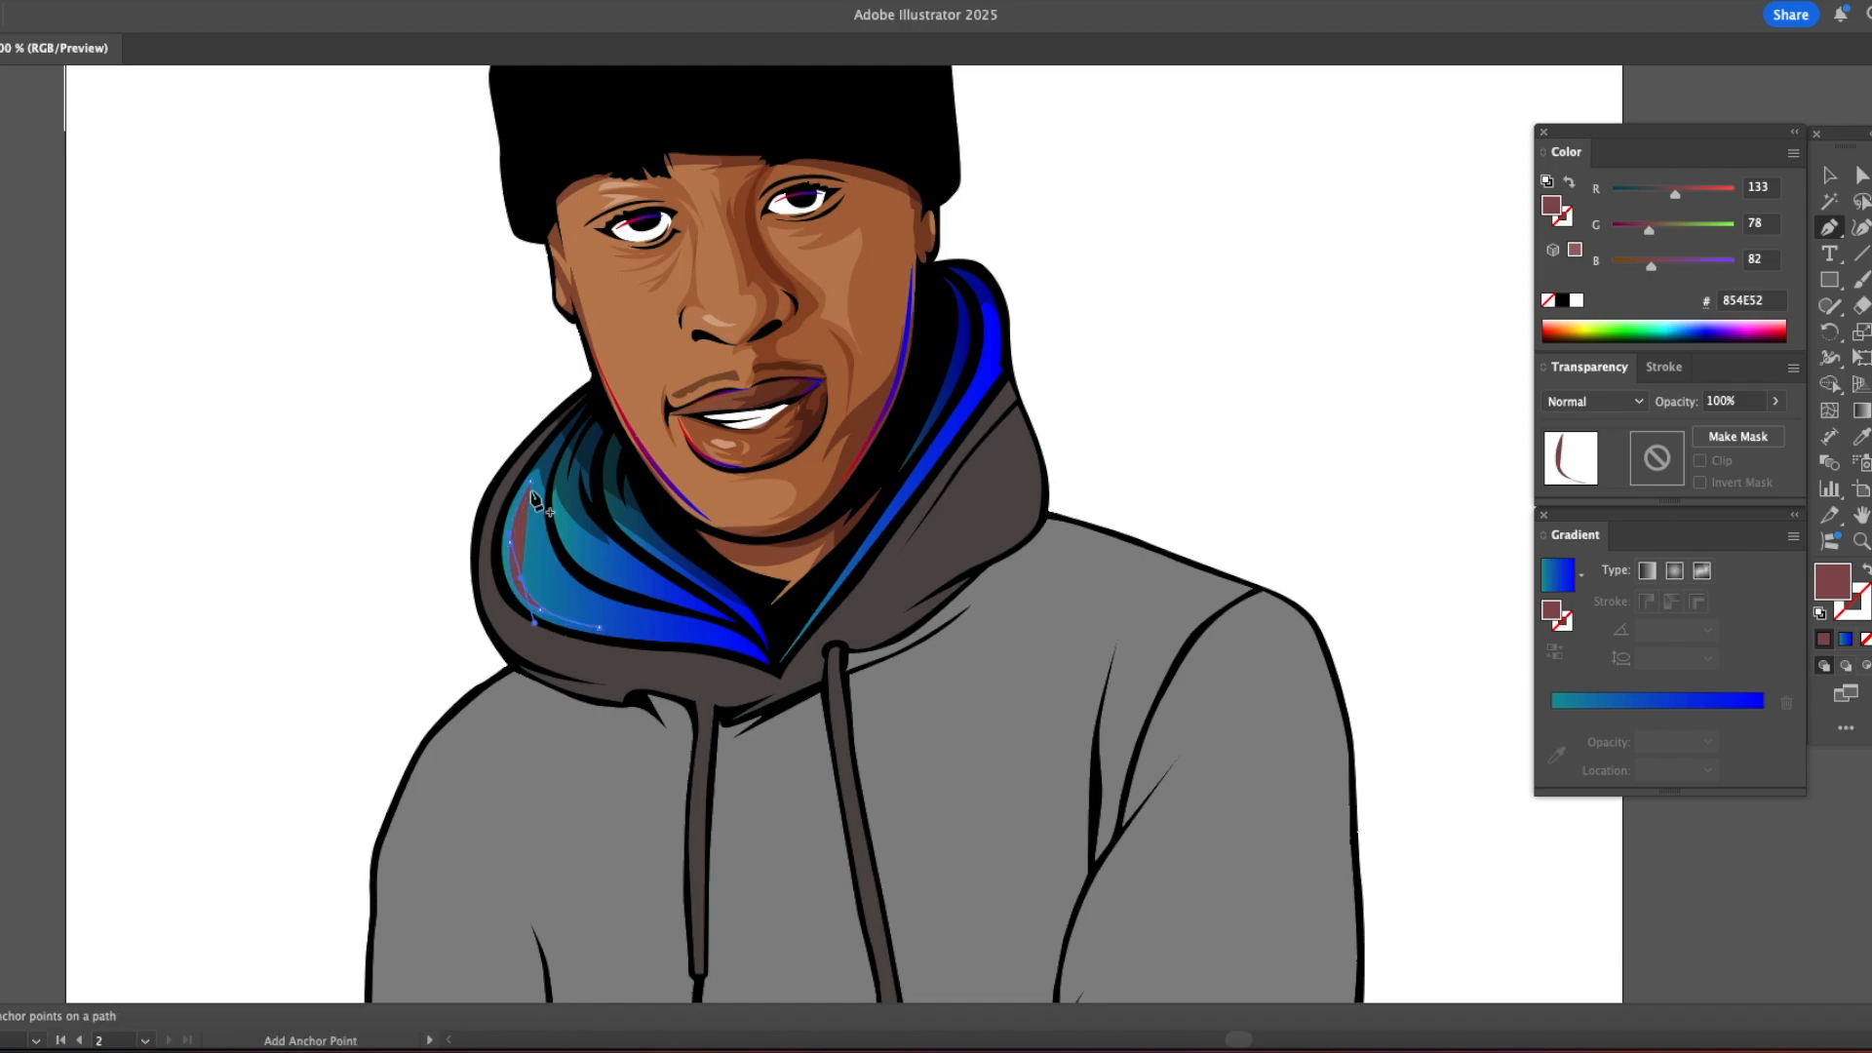
key(v)
click(429, 419)
Step: Draw a black shape just outside the left cheek and hood edge and place it behind the artwork to thicken the outline
key(p)
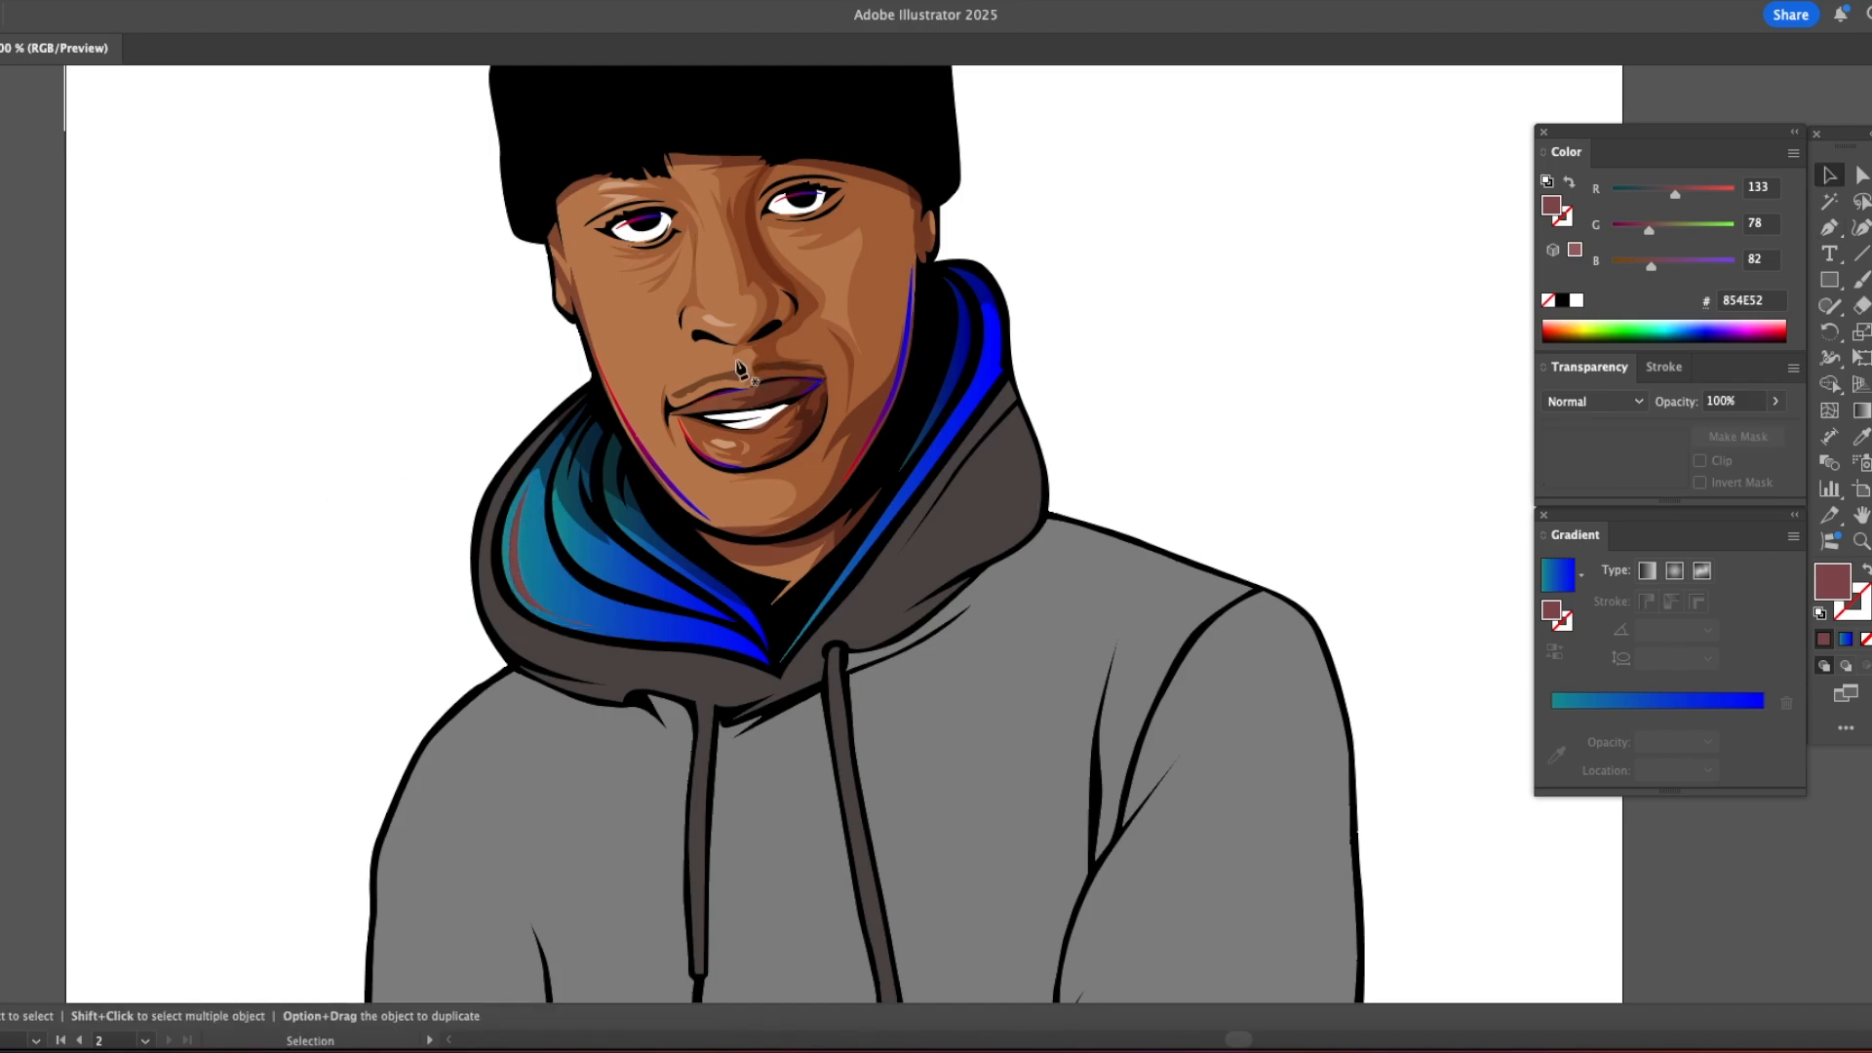
click(534, 233)
drag(494, 461, 464, 501)
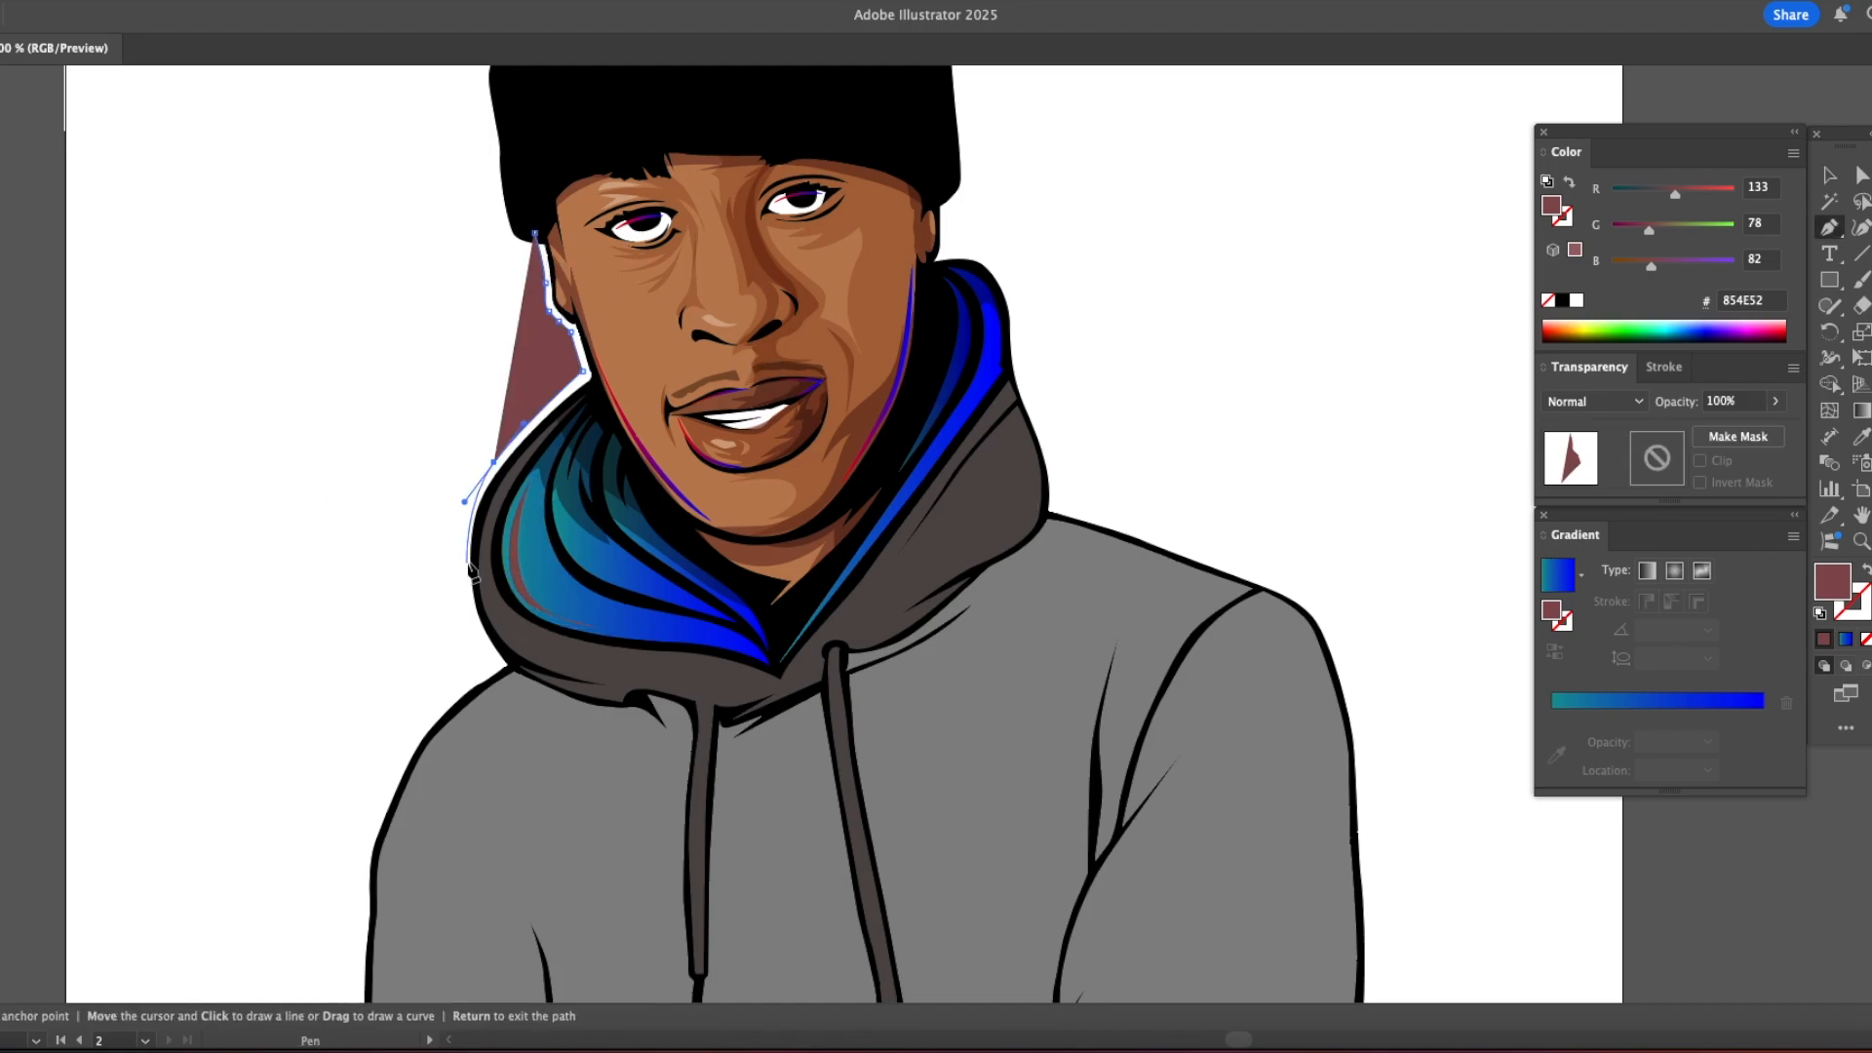
drag(474, 632, 493, 669)
drag(762, 546, 755, 478)
click(593, 130)
click(534, 232)
key(i)
click(523, 119)
key(v)
key(super+x)
scroll(600, 517, right, 3)
scroll(600, 516, up, 2)
Step: Trace a black path just outside the figure's right contour, from the beanie down the hood, shoulder and sleeve
key(p)
click(817, 271)
drag(815, 303, 814, 313)
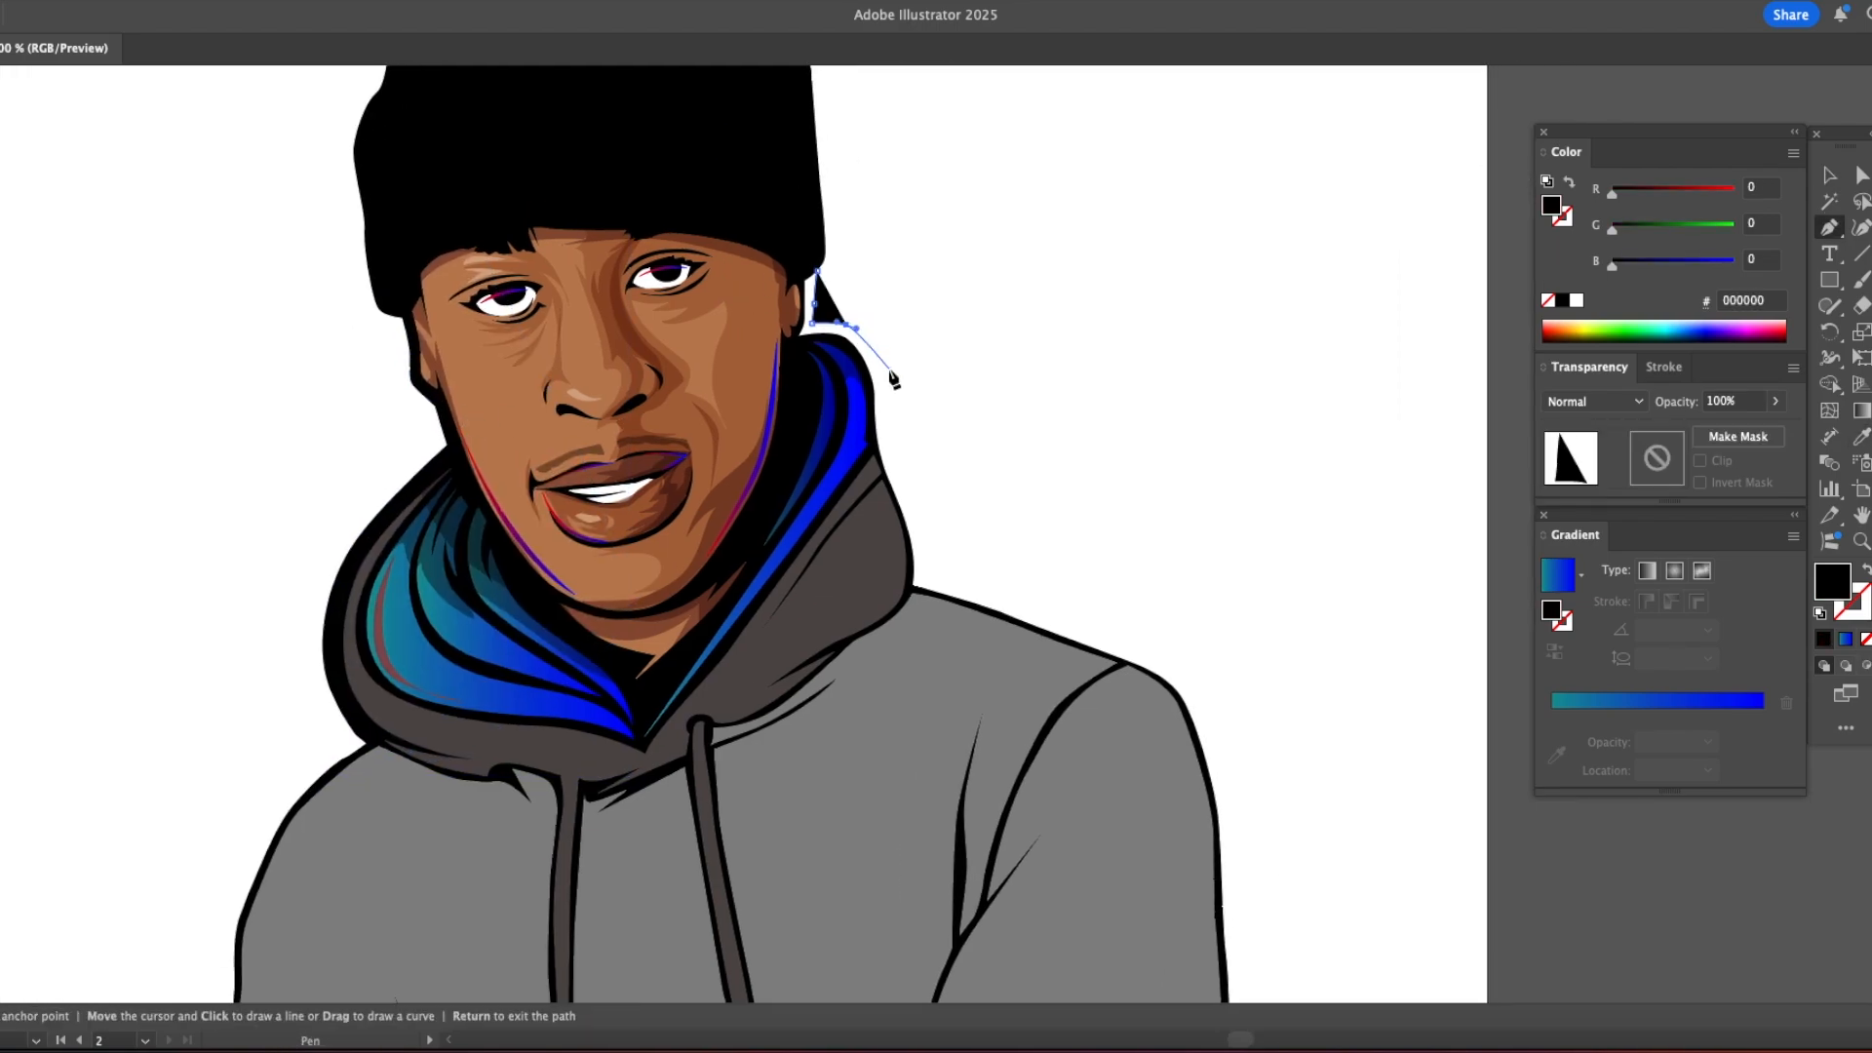
click(923, 546)
click(925, 576)
click(1101, 641)
scroll(1101, 641, down, 3)
scroll(1101, 640, right, 2)
drag(1061, 507, 1079, 524)
drag(1104, 601, 1113, 631)
drag(1114, 719, 1116, 743)
click(1120, 837)
drag(1120, 847, 1104, 620)
click(1102, 726)
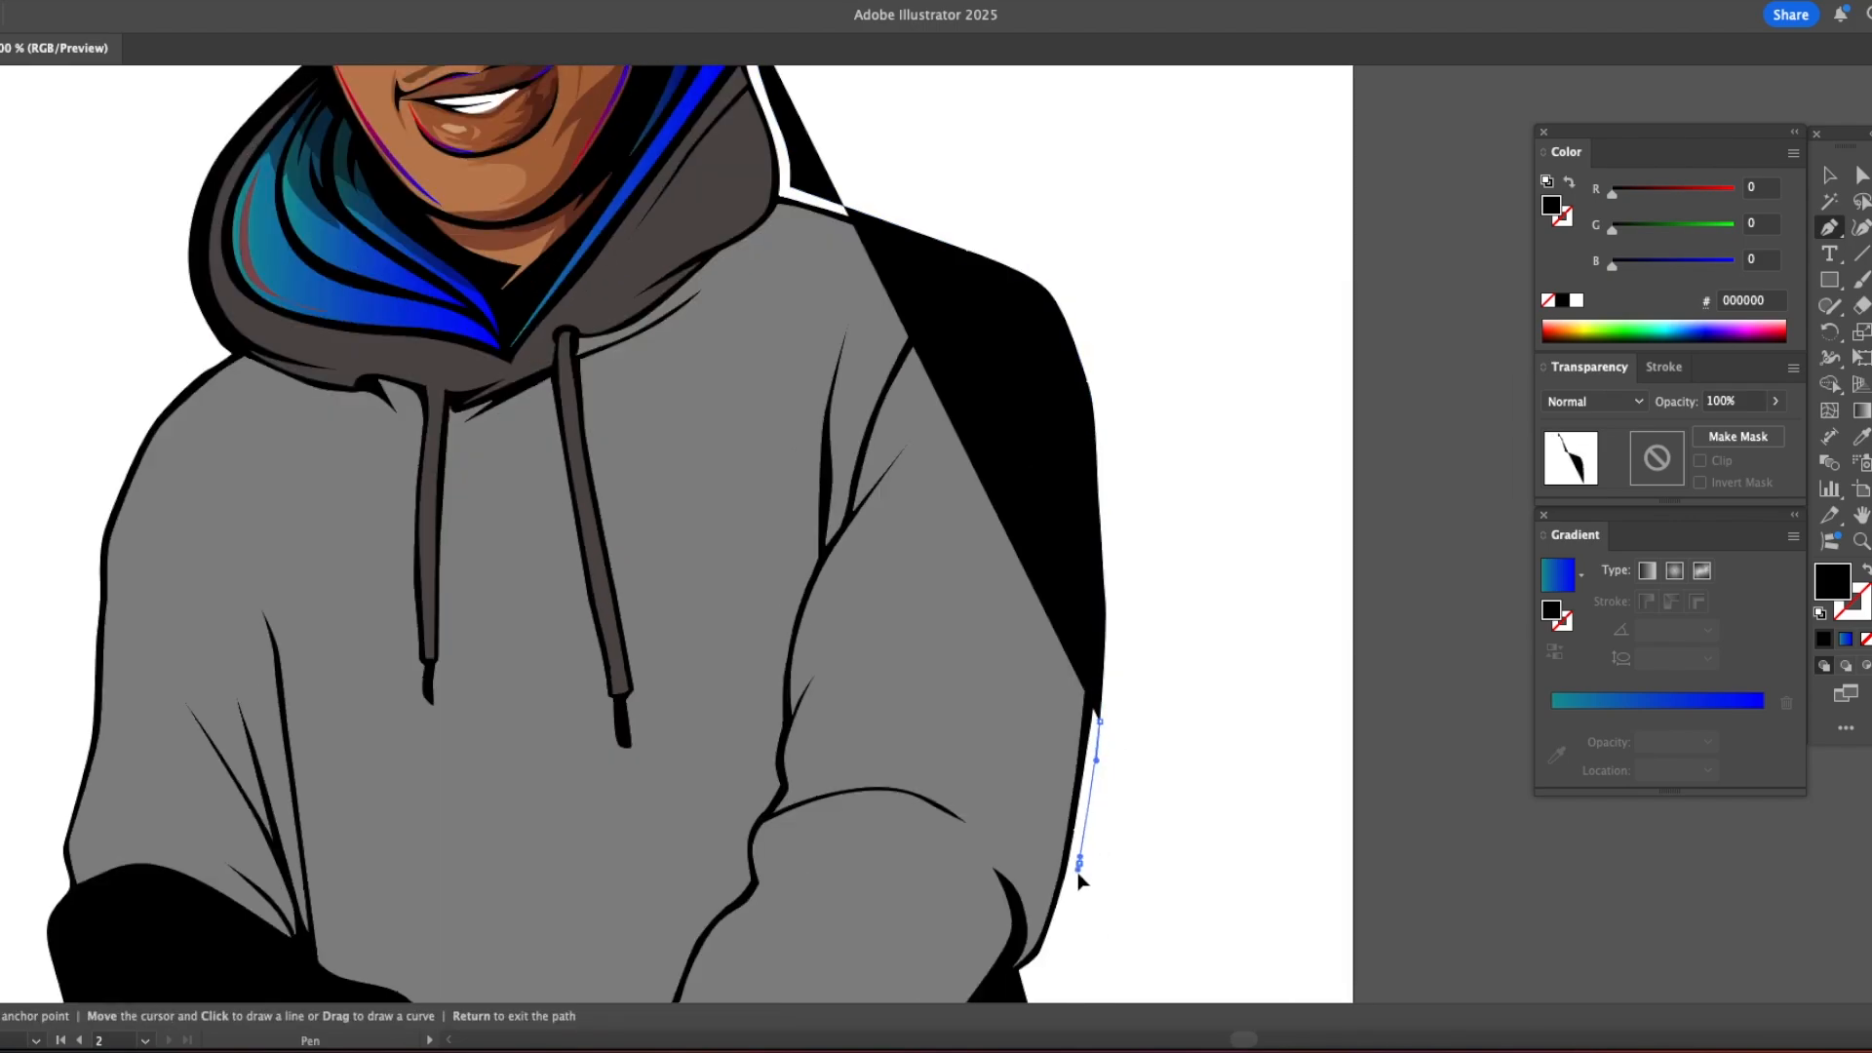
click(1082, 875)
drag(1083, 876, 1103, 733)
click(1069, 793)
Step: Close the black contour shape across the body and face and send it to the back as a thicker right outline
click(627, 220)
drag(602, 163, 780, 931)
drag(763, 447, 807, 383)
click(885, 476)
key(v)
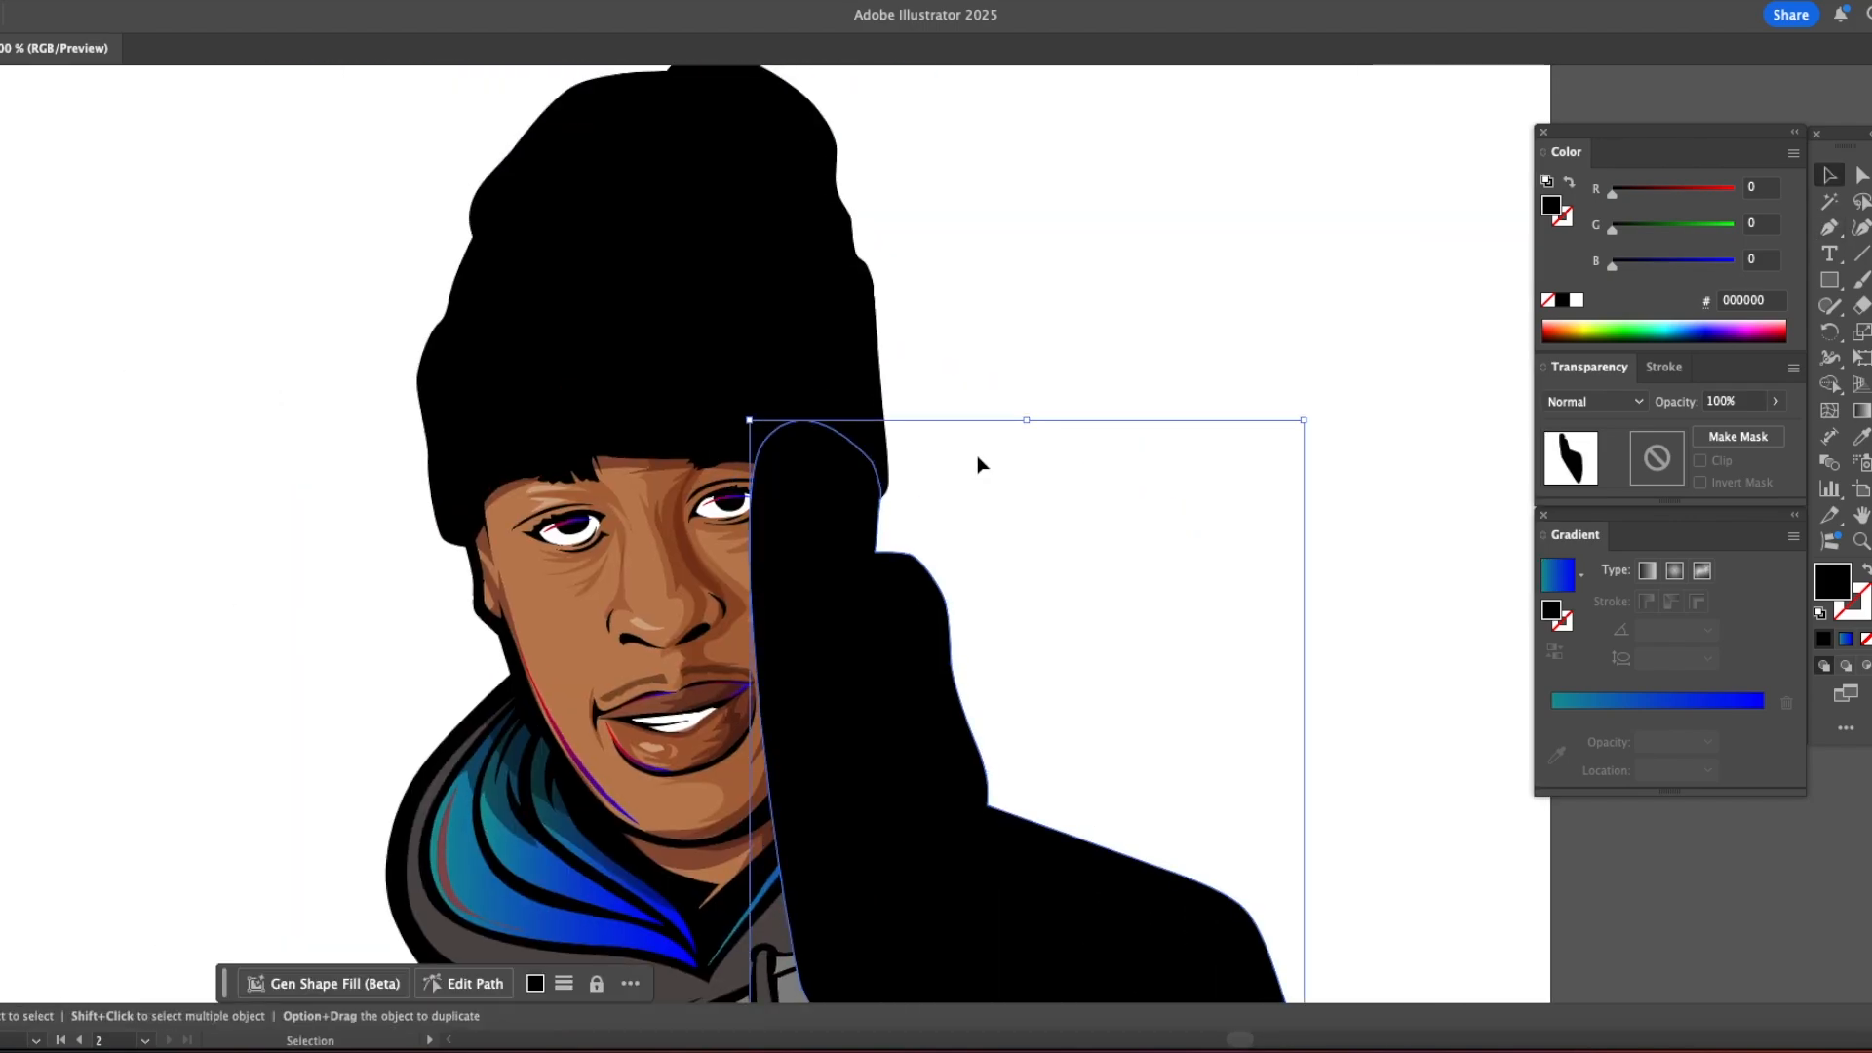
key(a)
key(super+shift+[)
click(978, 459)
Step: Draw a shadow shape on the right side of the outer hood along the edge of the lining
key(z)
alt+click(959, 649)
alt+click(960, 648)
drag(940, 343, 887, 524)
key(v)
key(z)
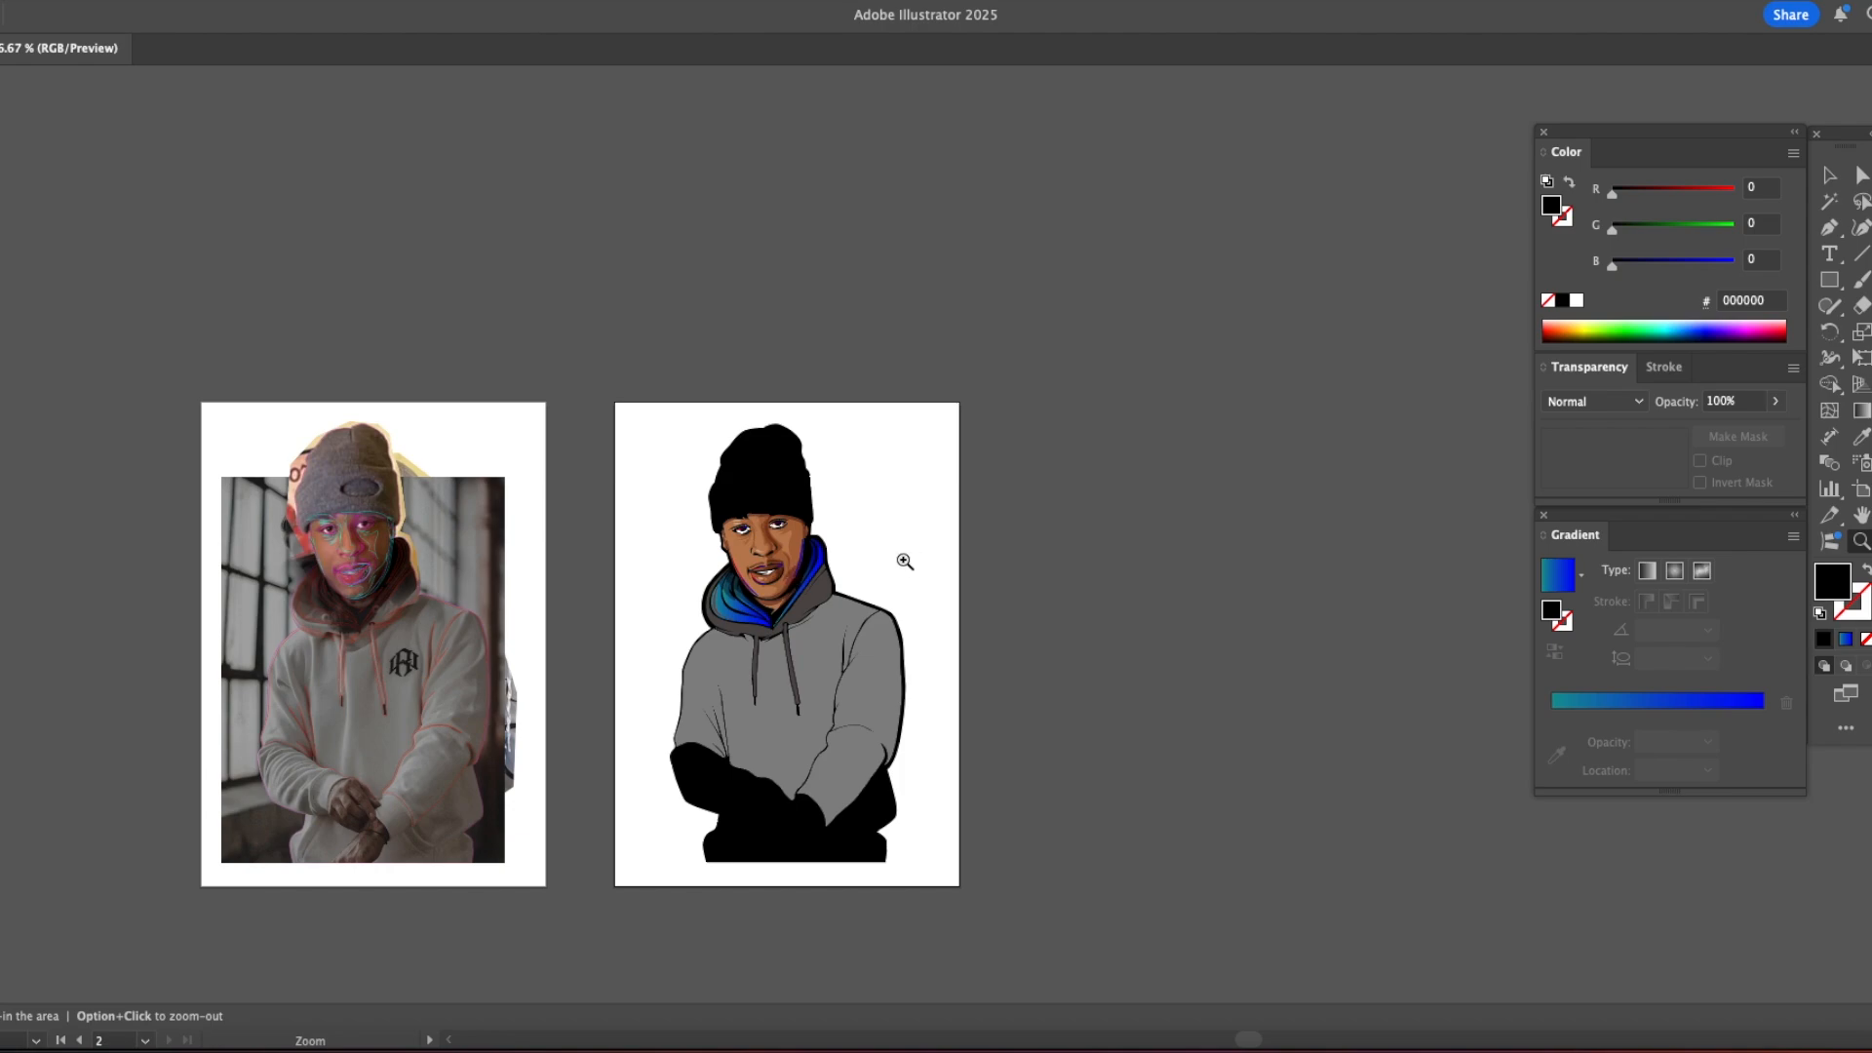
click(907, 561)
click(907, 561)
mouse_move(868, 341)
mouse_down()
mouse_move(895, 551)
mouse_move(934, 457)
mouse_move(761, 583)
mouse_up()
key(p)
click(878, 323)
click(724, 651)
drag(900, 406, 912, 370)
click(879, 323)
key(i)
click(400, 584)
key(v)
click(951, 436)
Step: Draw a thin mauve #854E52 sliver along the hood's lower left rim up to the neckline point
drag(952, 436, 990, 291)
key(p)
click(427, 492)
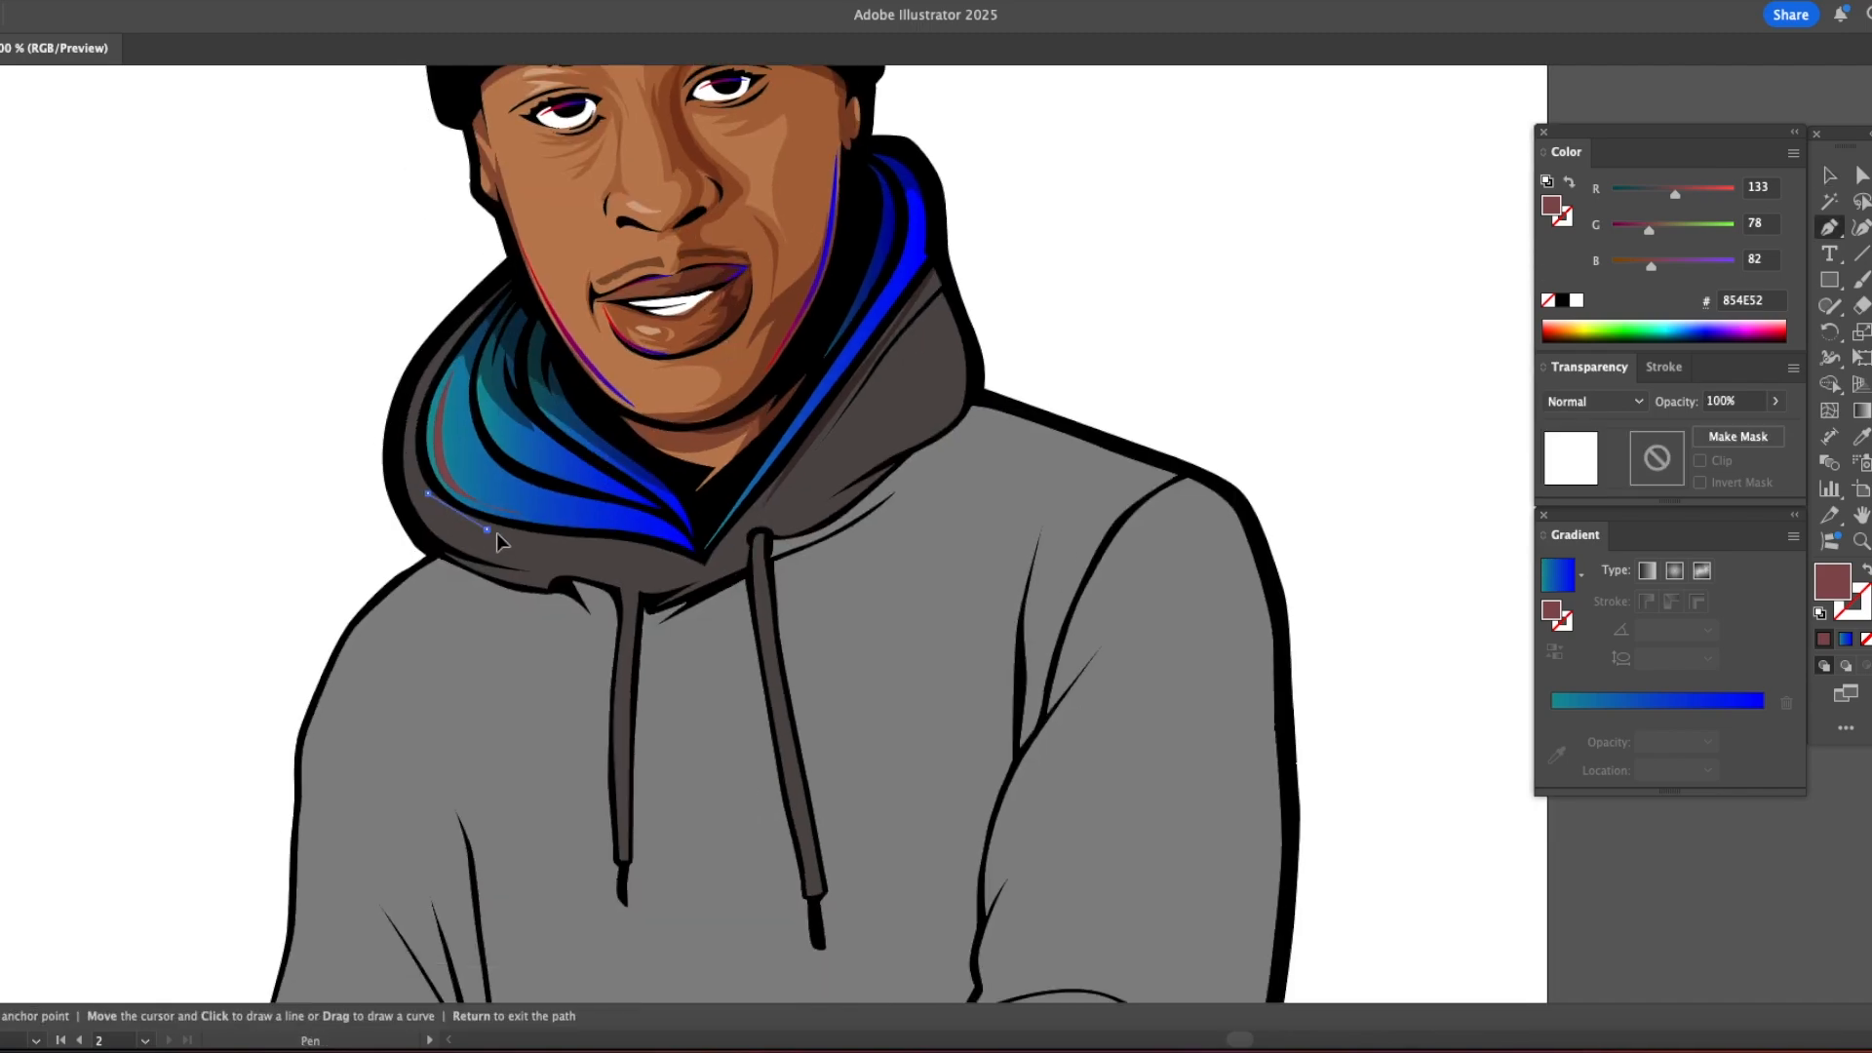
click(427, 492)
key(v)
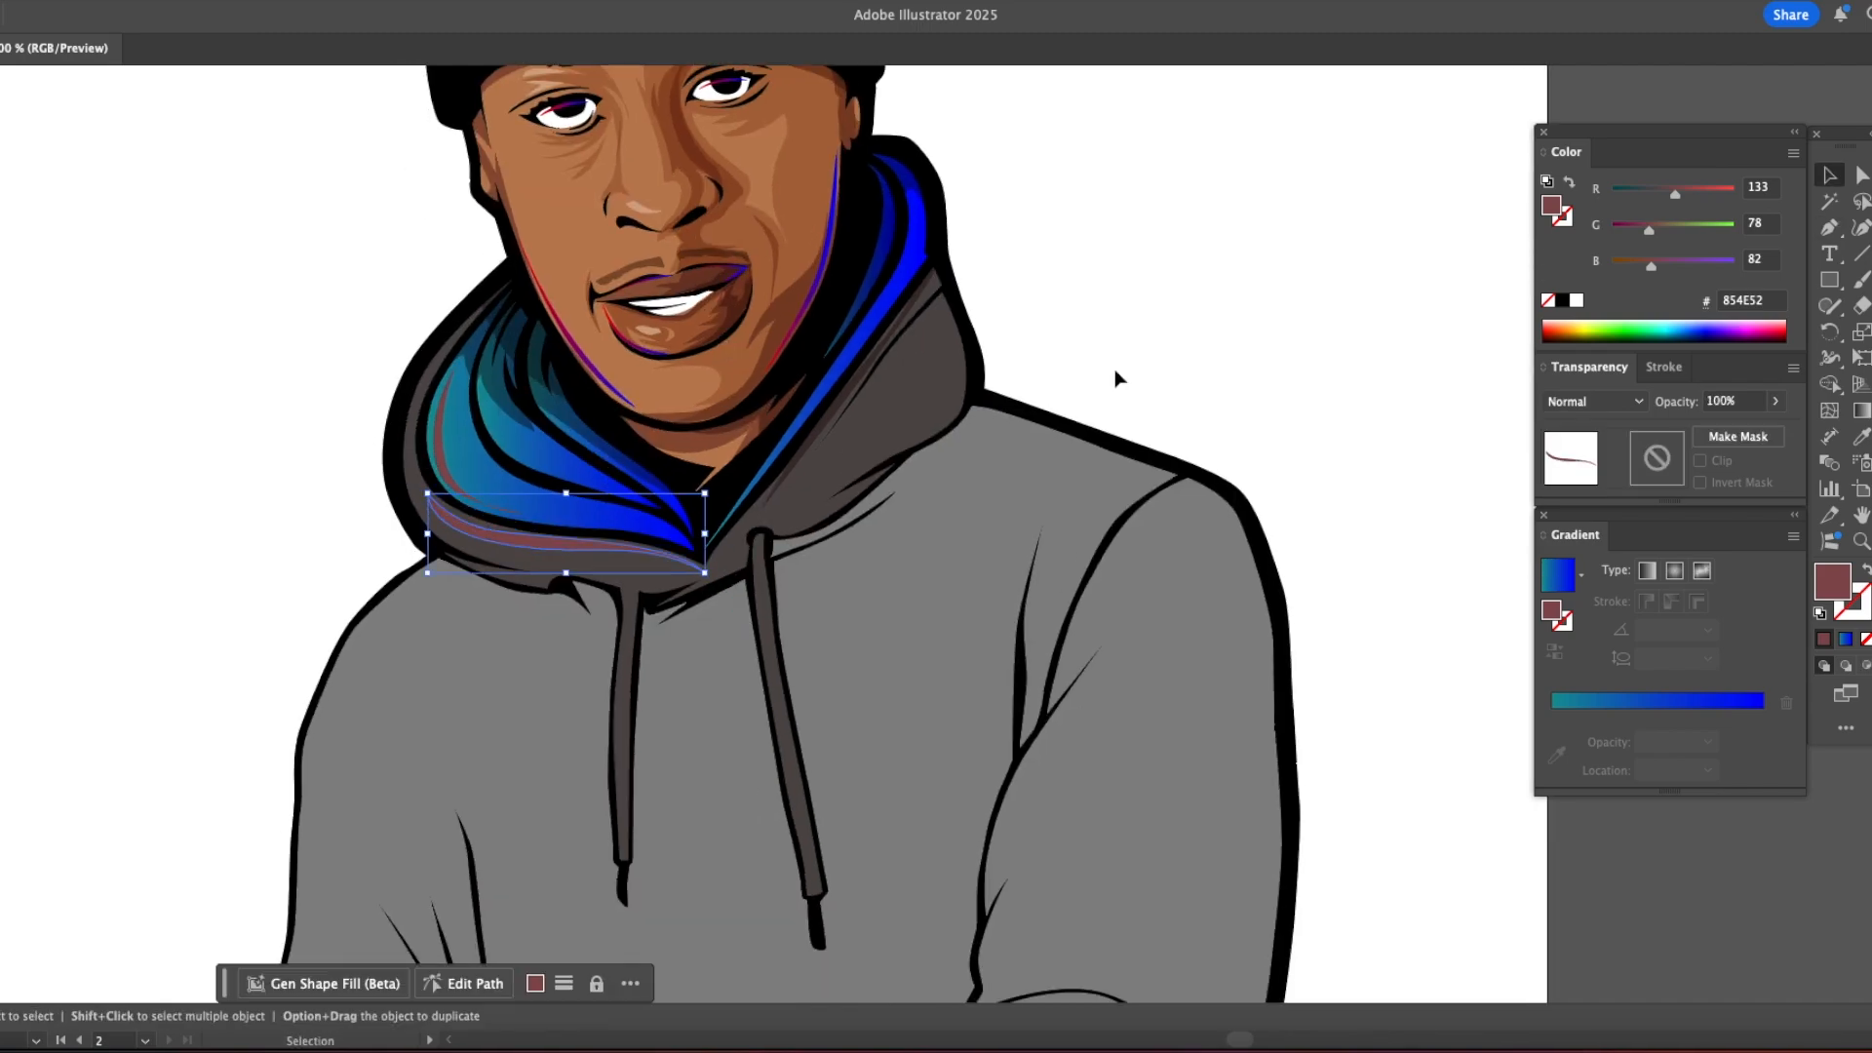
click(1015, 406)
Step: Draw a black shape outside the left shoulder and sleeve and send it to the back to thicken that outline
alt+super+click(781, 501)
alt+super+click(781, 501)
drag(805, 466, 941, 495)
drag(982, 563, 670, 447)
super+click(839, 560)
key(p)
click(735, 392)
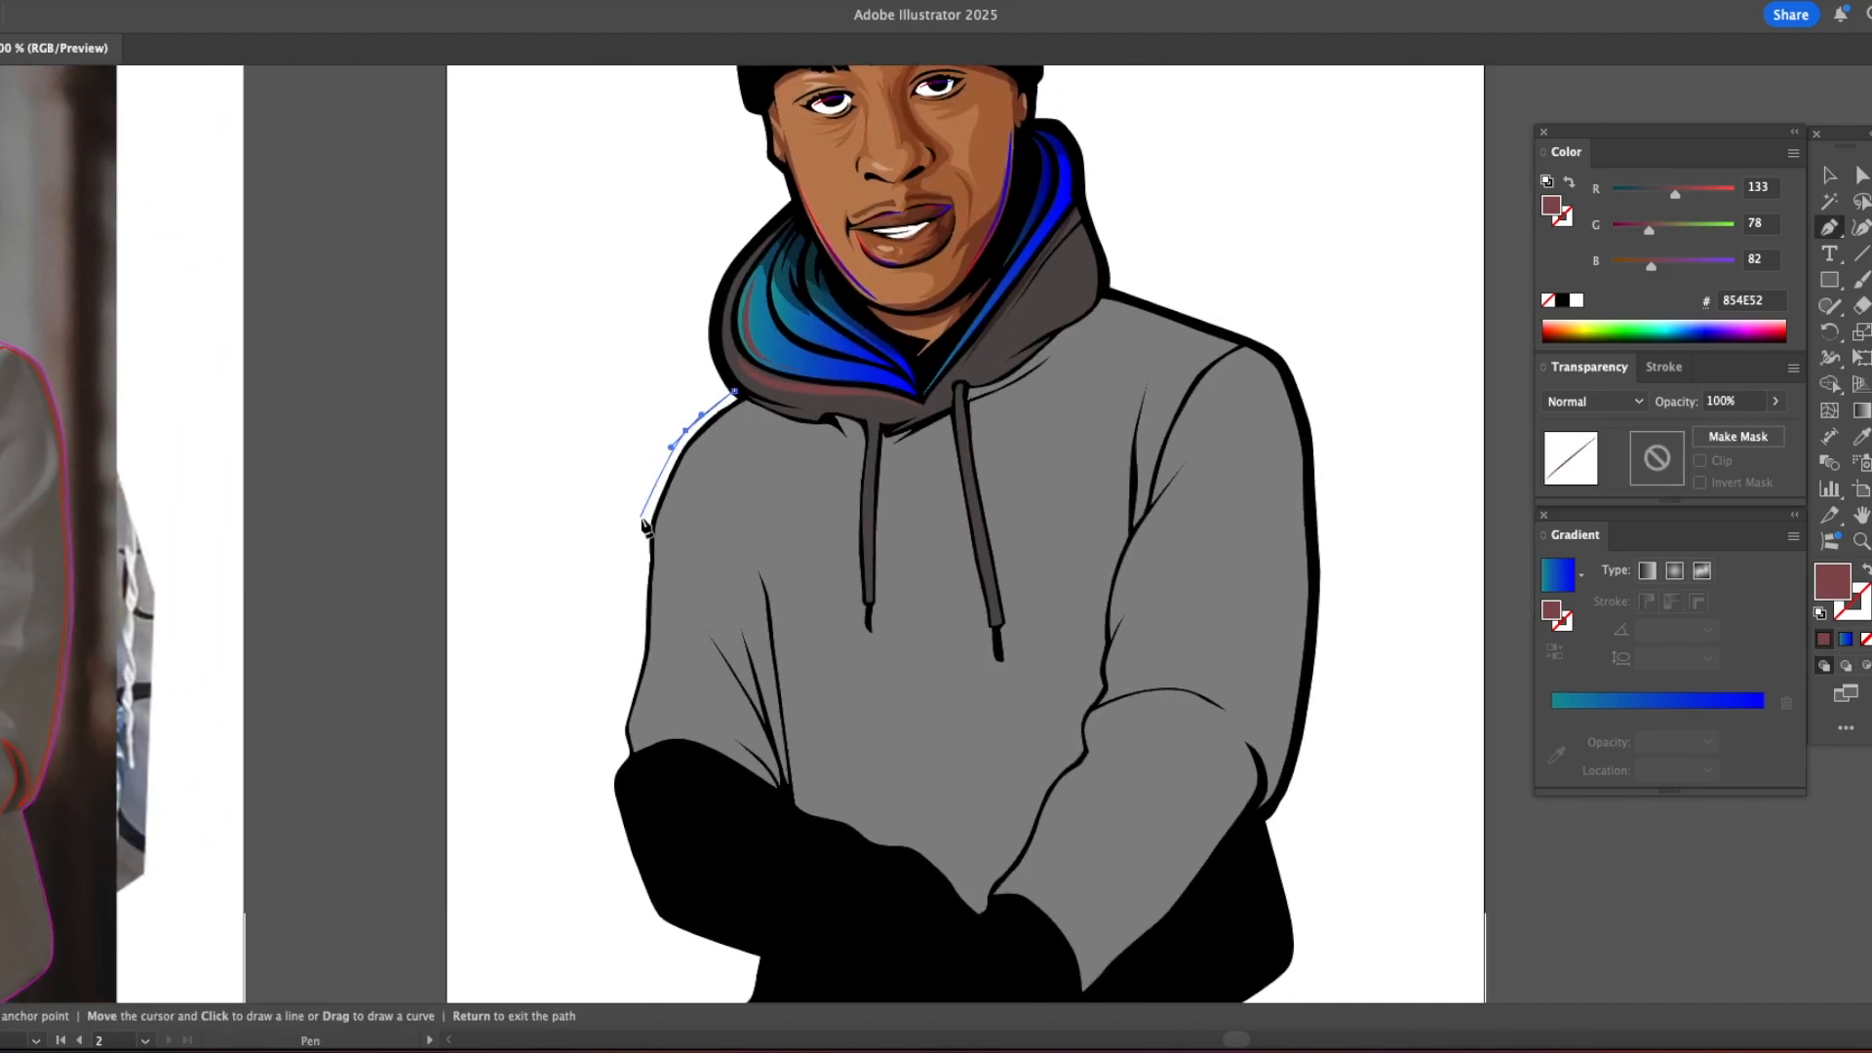
drag(634, 667, 617, 757)
click(649, 800)
drag(865, 551, 867, 477)
drag(735, 392, 706, 390)
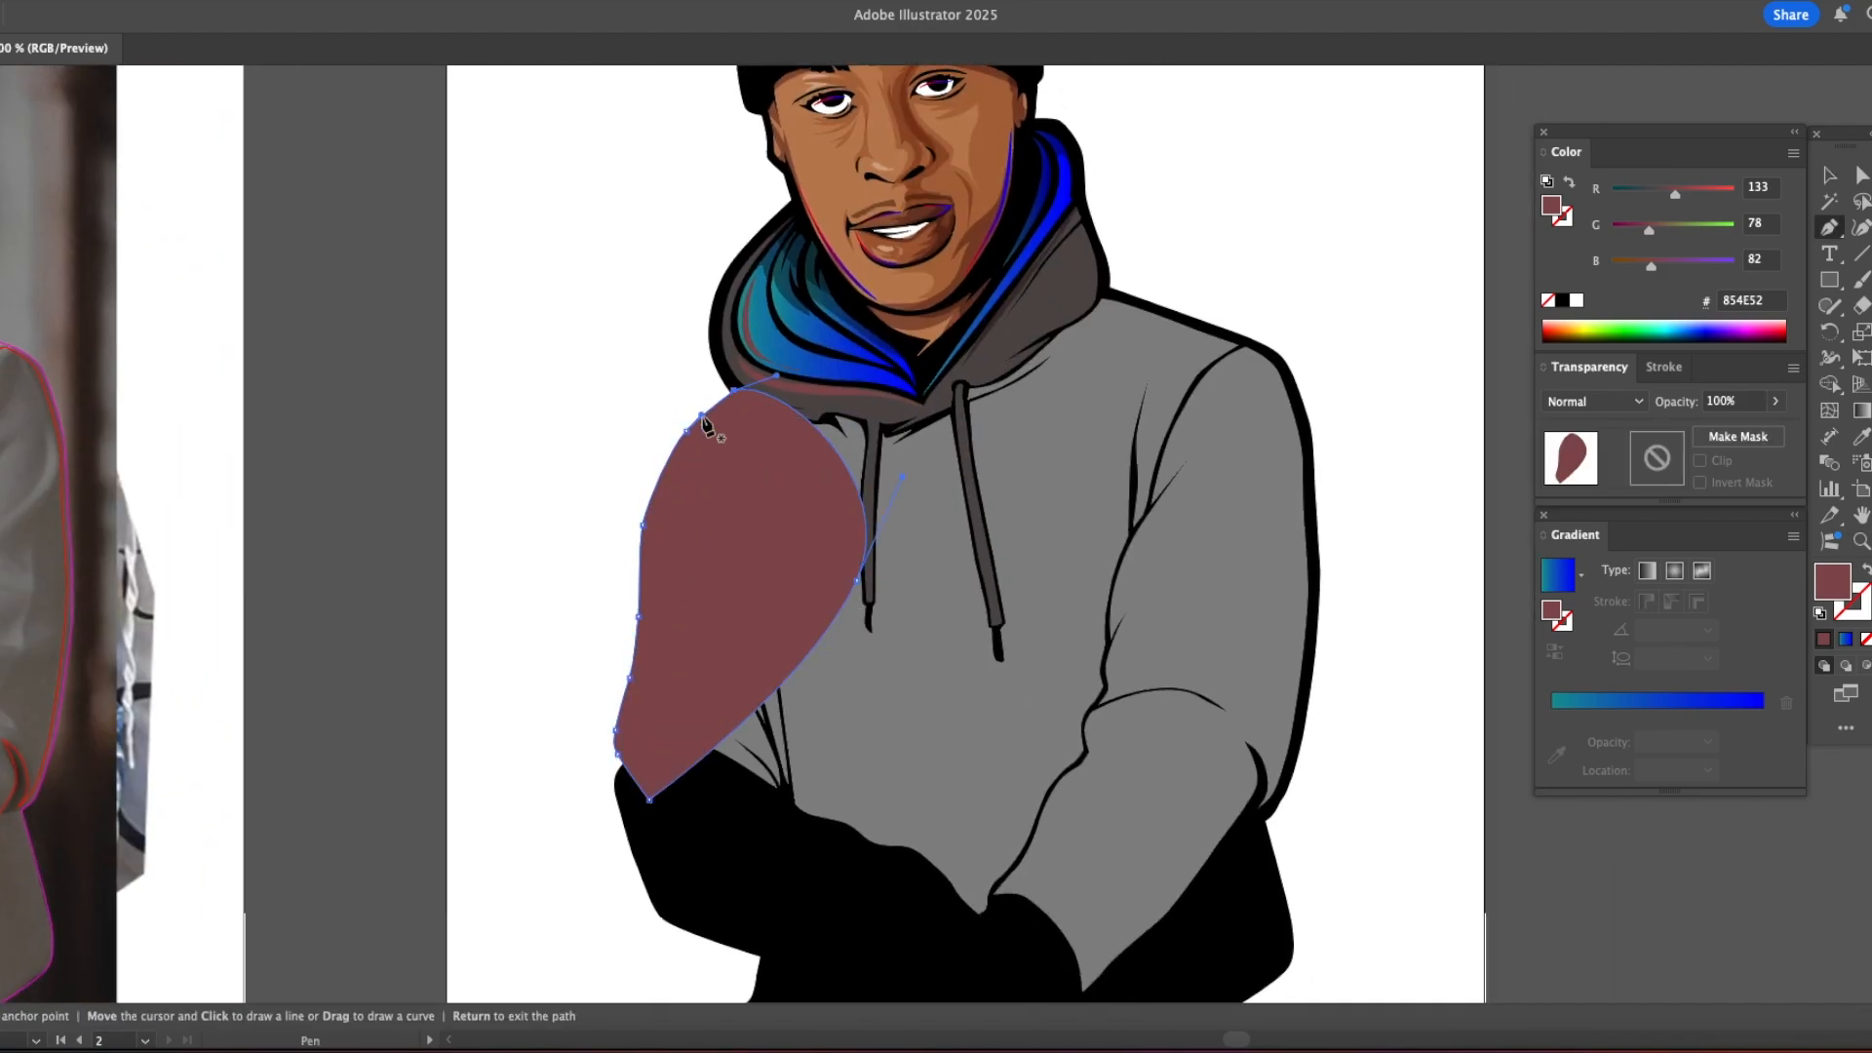
key(i)
click(697, 823)
key(v)
key(super+shift+[)
click(531, 575)
alt+super+click(720, 599)
alt+super+click(719, 599)
drag(717, 599, 752, 656)
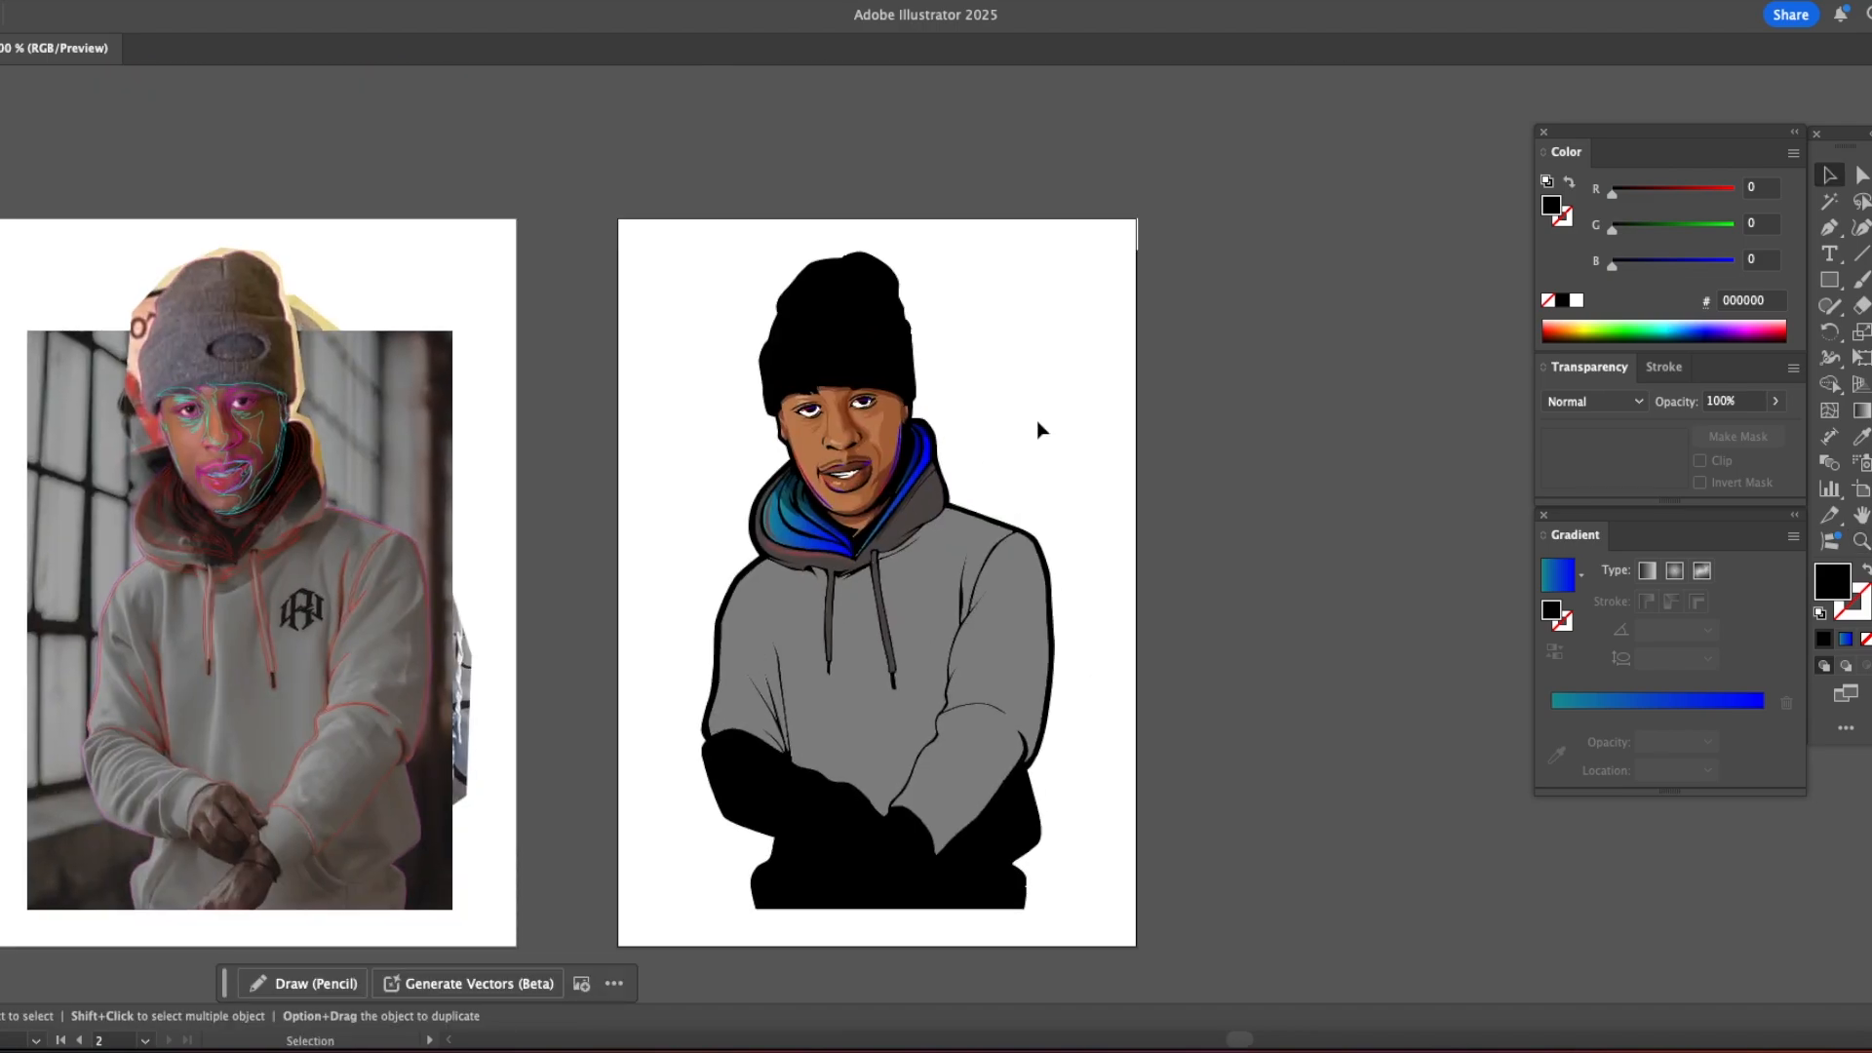
drag(996, 532, 927, 437)
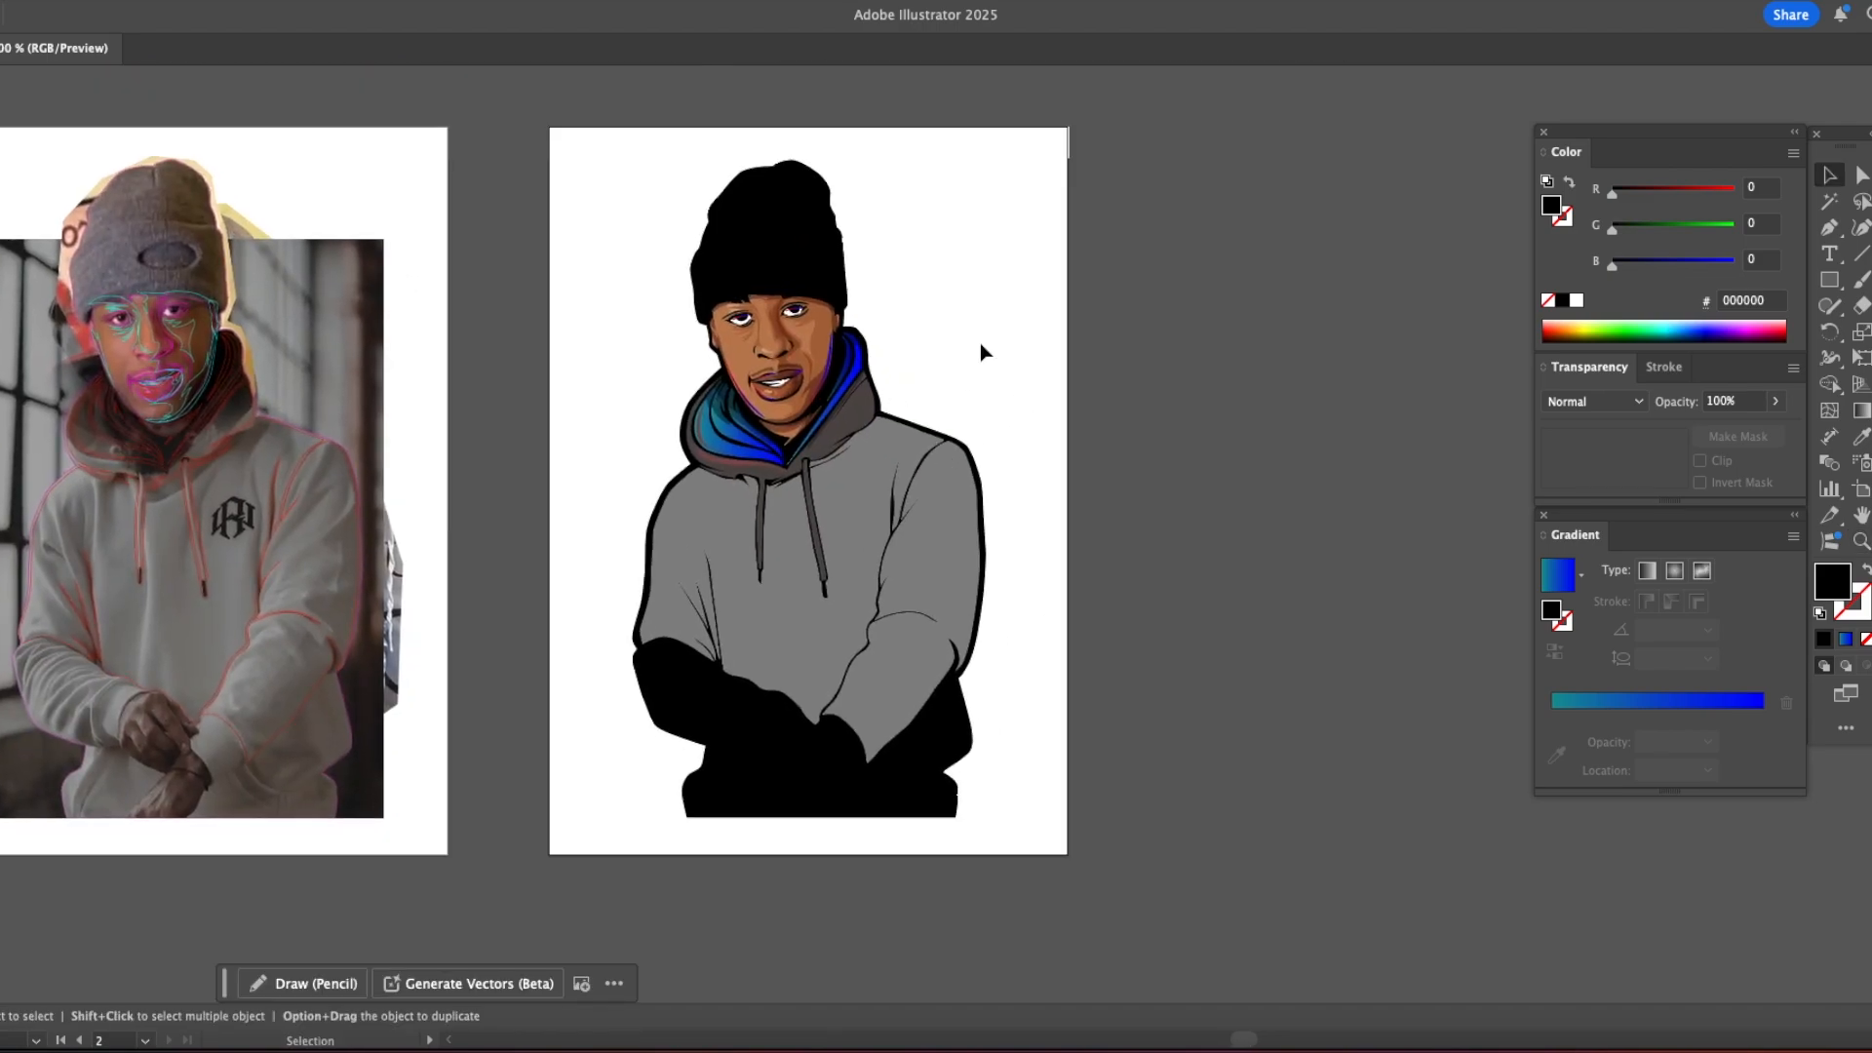
drag(598, 441, 740, 455)
click(49, 2)
click(88, 384)
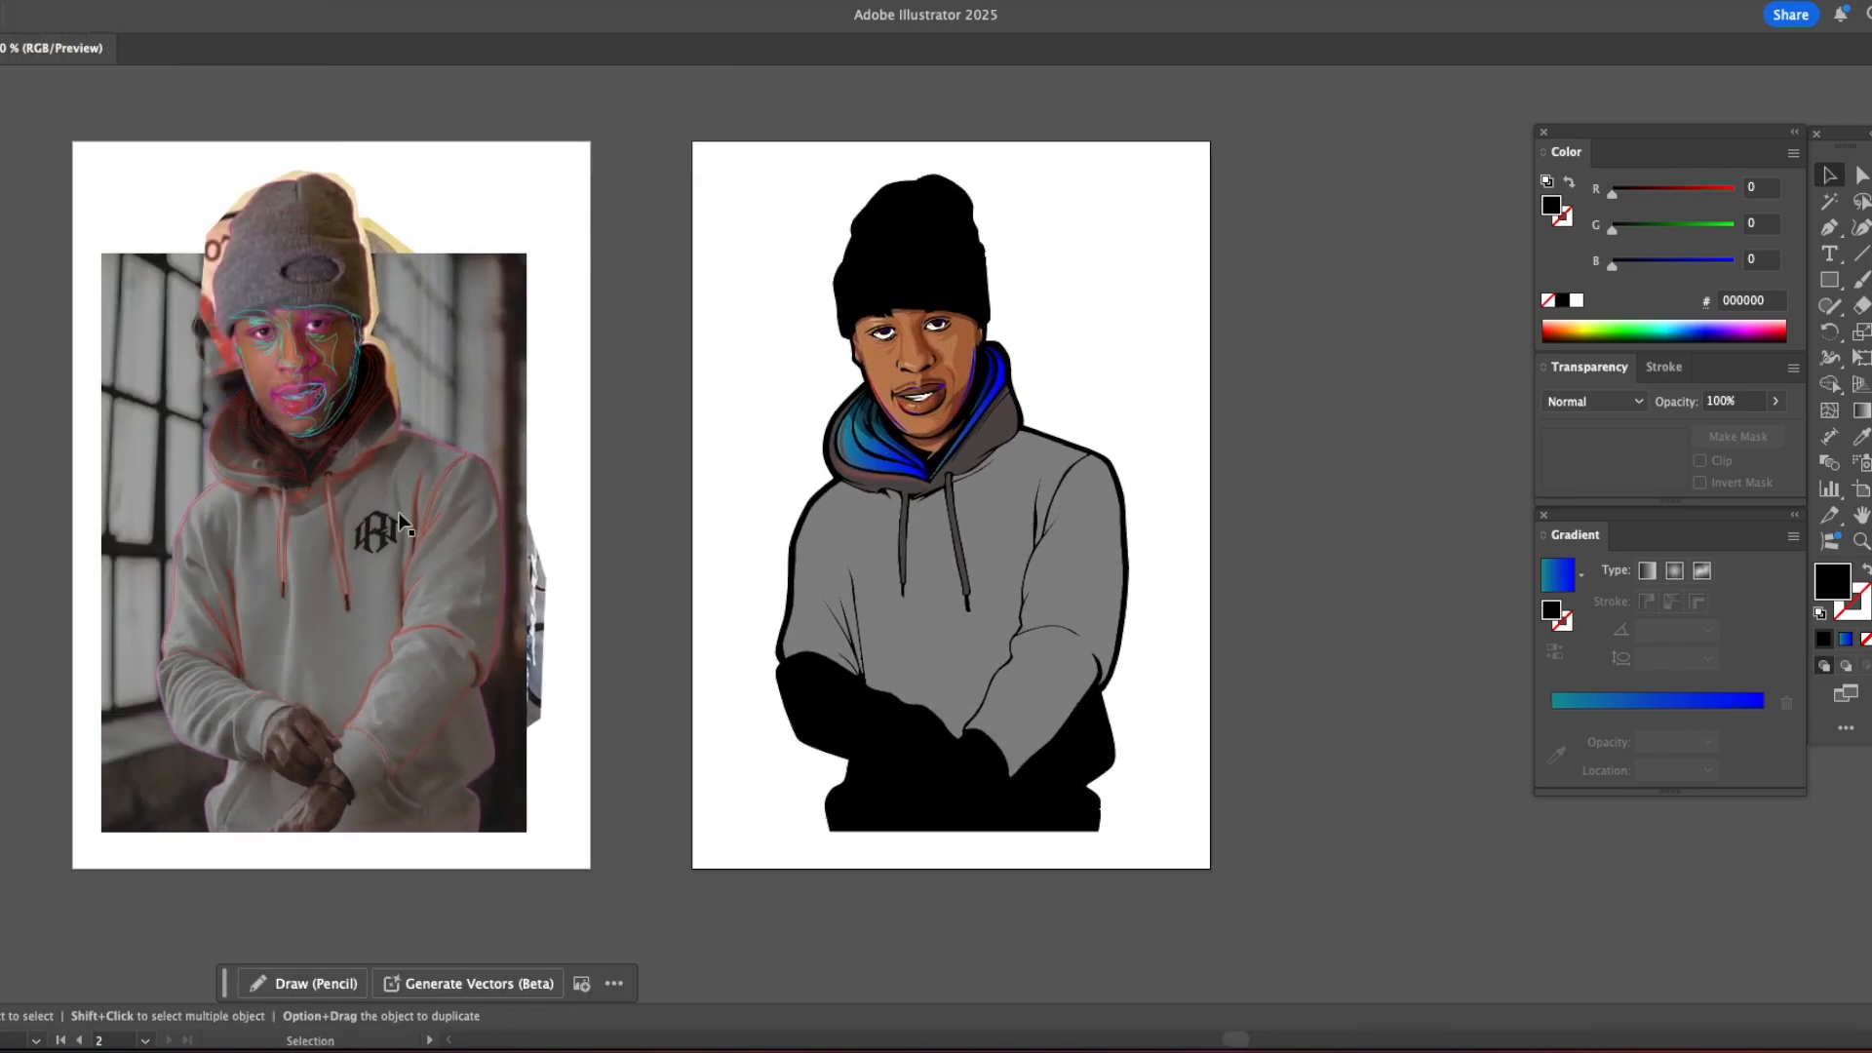
Step: Outline a shadow in yellow #FFFF00 on the reference photo, below the hood's right rim and onto the shoulder
super+click(413, 446)
super+click(414, 446)
super+click(919, 498)
super+click(919, 517)
drag(762, 467, 583, 435)
click(505, 440)
key(p)
click(748, 322)
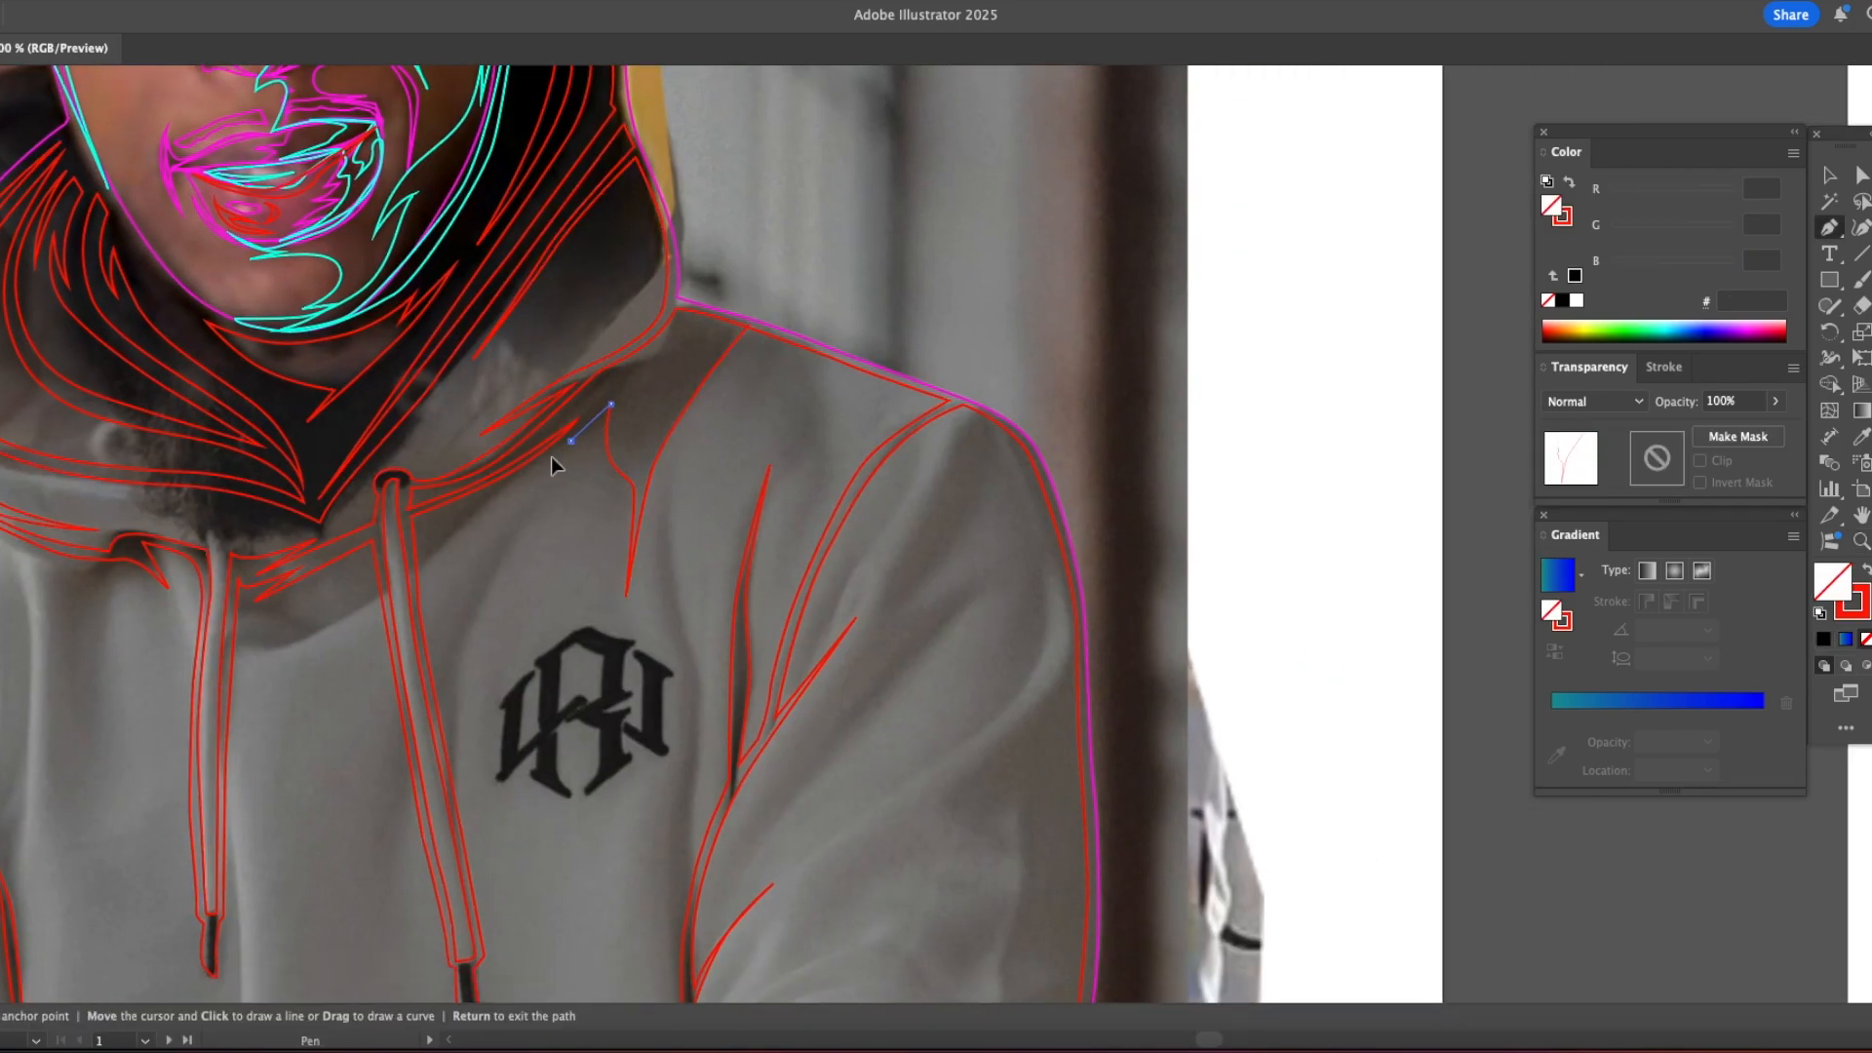
click(747, 324)
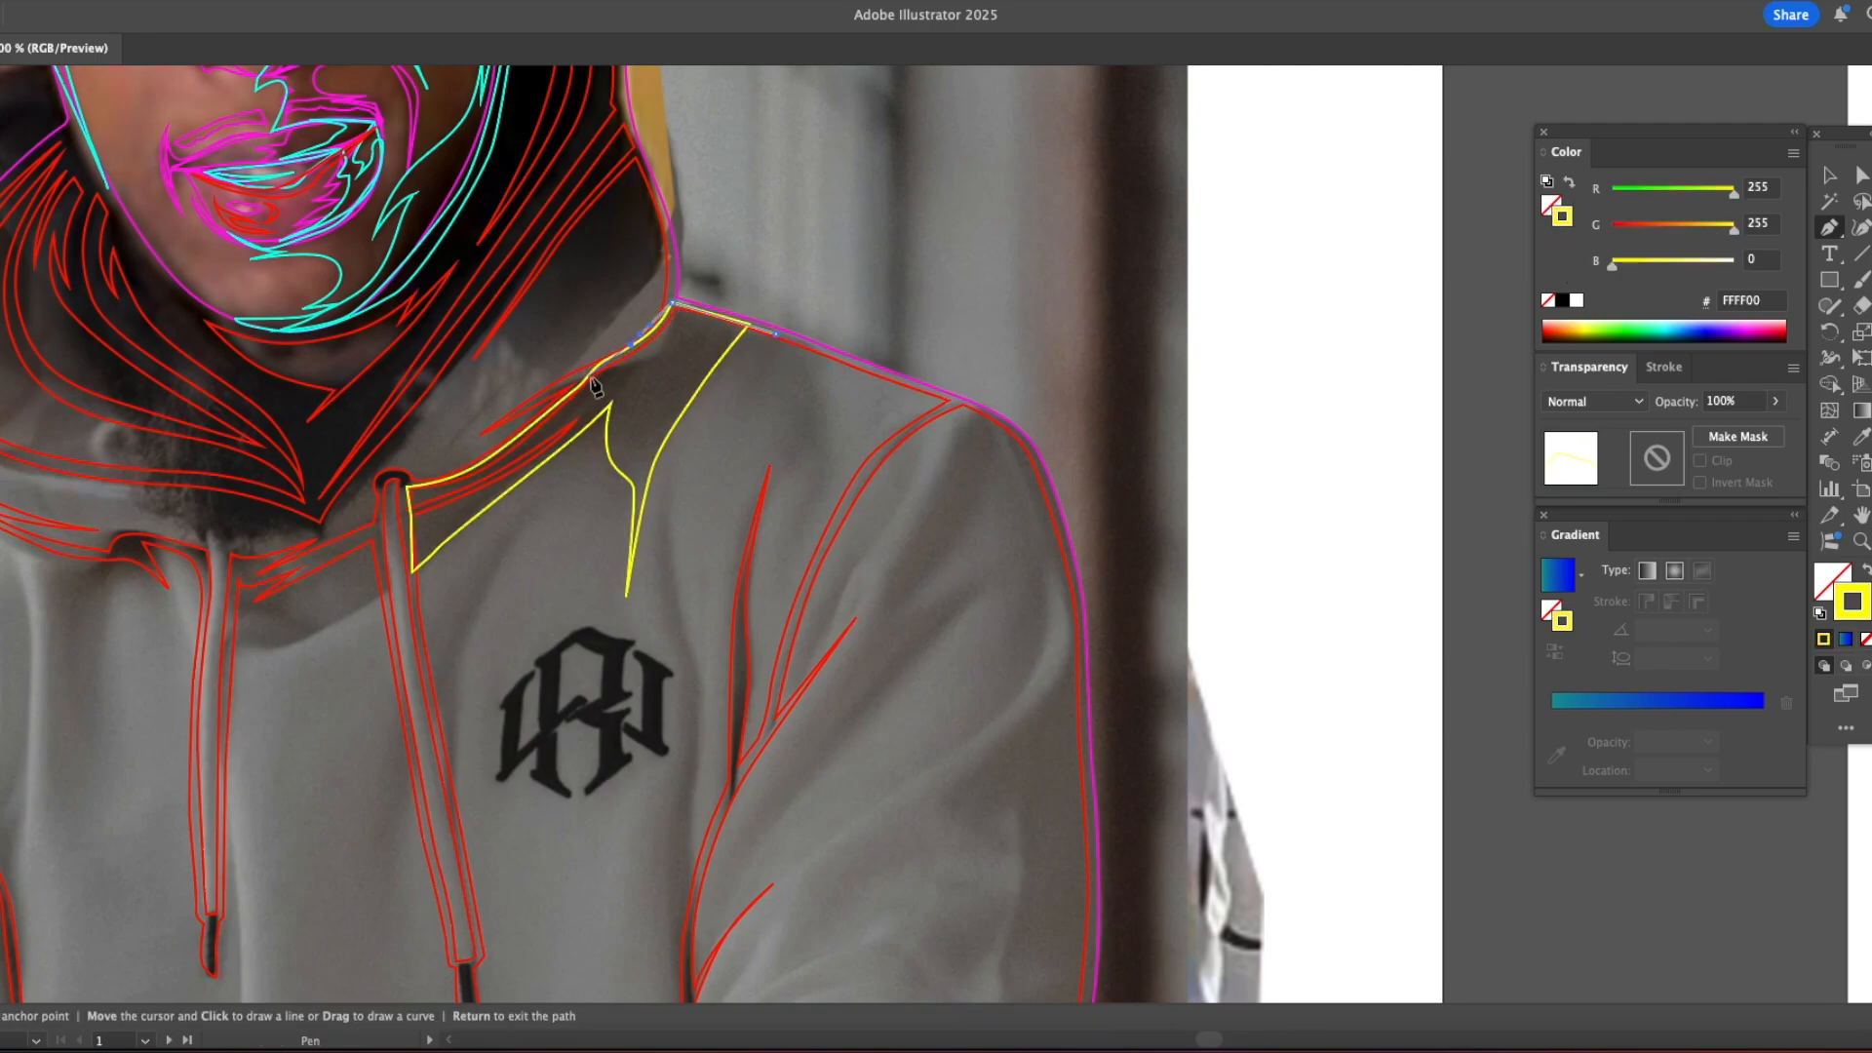
Step: Outline a jagged fold shadow running from the hood's right rim across the upper right chest and shoulder
click(686, 367)
drag(771, 404, 827, 474)
click(749, 433)
click(777, 333)
Step: Draw a long narrow fold shadow between the chest logo and the right sleeve seam, ending at the inner elbow
drag(715, 560, 721, 431)
click(679, 335)
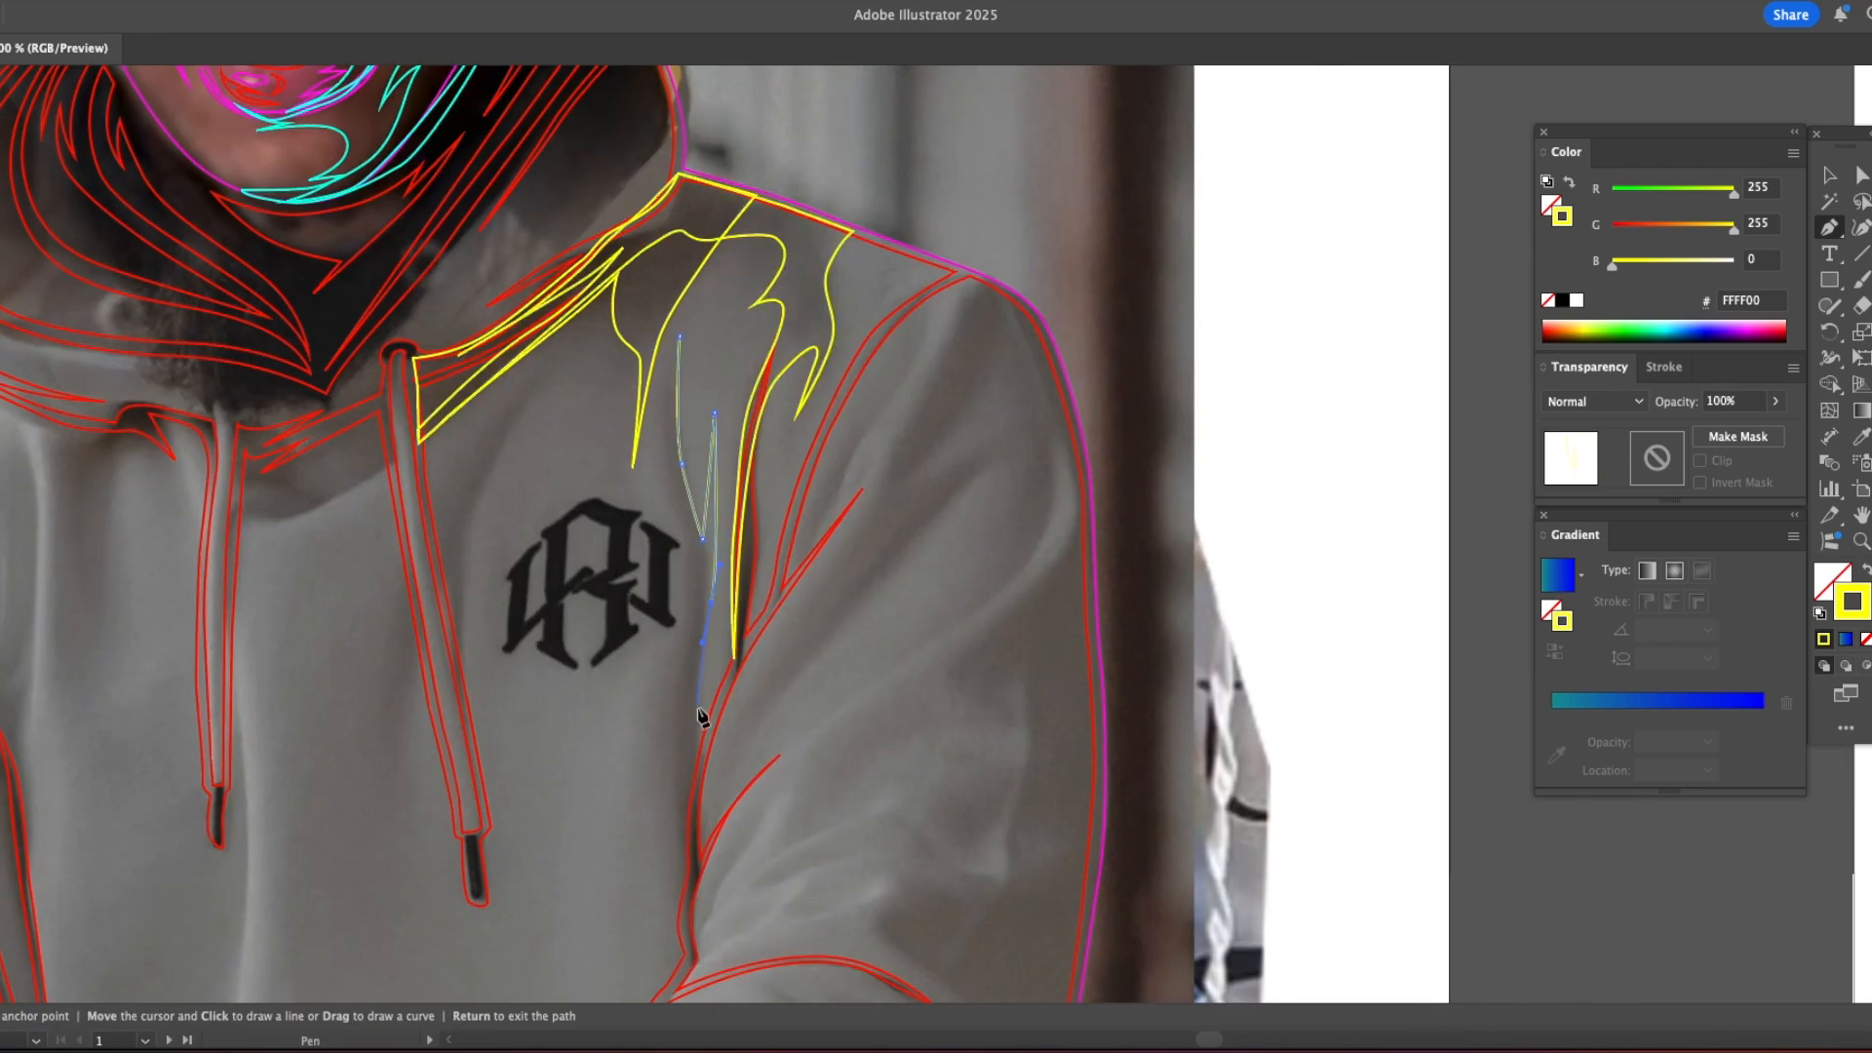
drag(696, 741, 697, 762)
scroll(691, 669, down, 4)
click(674, 135)
Step: Draw a slim shadow sliver along the top of the right sleeve seam
scroll(976, 292, up, 3)
click(924, 238)
click(928, 230)
Step: Begin the large right sleeve shadow, tracing the pointed folds of the upper arm from the shoulder to the seam
drag(781, 614, 797, 596)
drag(886, 488, 1019, 452)
click(887, 427)
click(994, 275)
drag(980, 517, 948, 551)
click(840, 630)
mouse_move(1039, 471)
mouse_down()
mouse_move(1051, 425)
mouse_move(1057, 495)
mouse_up()
click(1044, 347)
drag(942, 582, 924, 597)
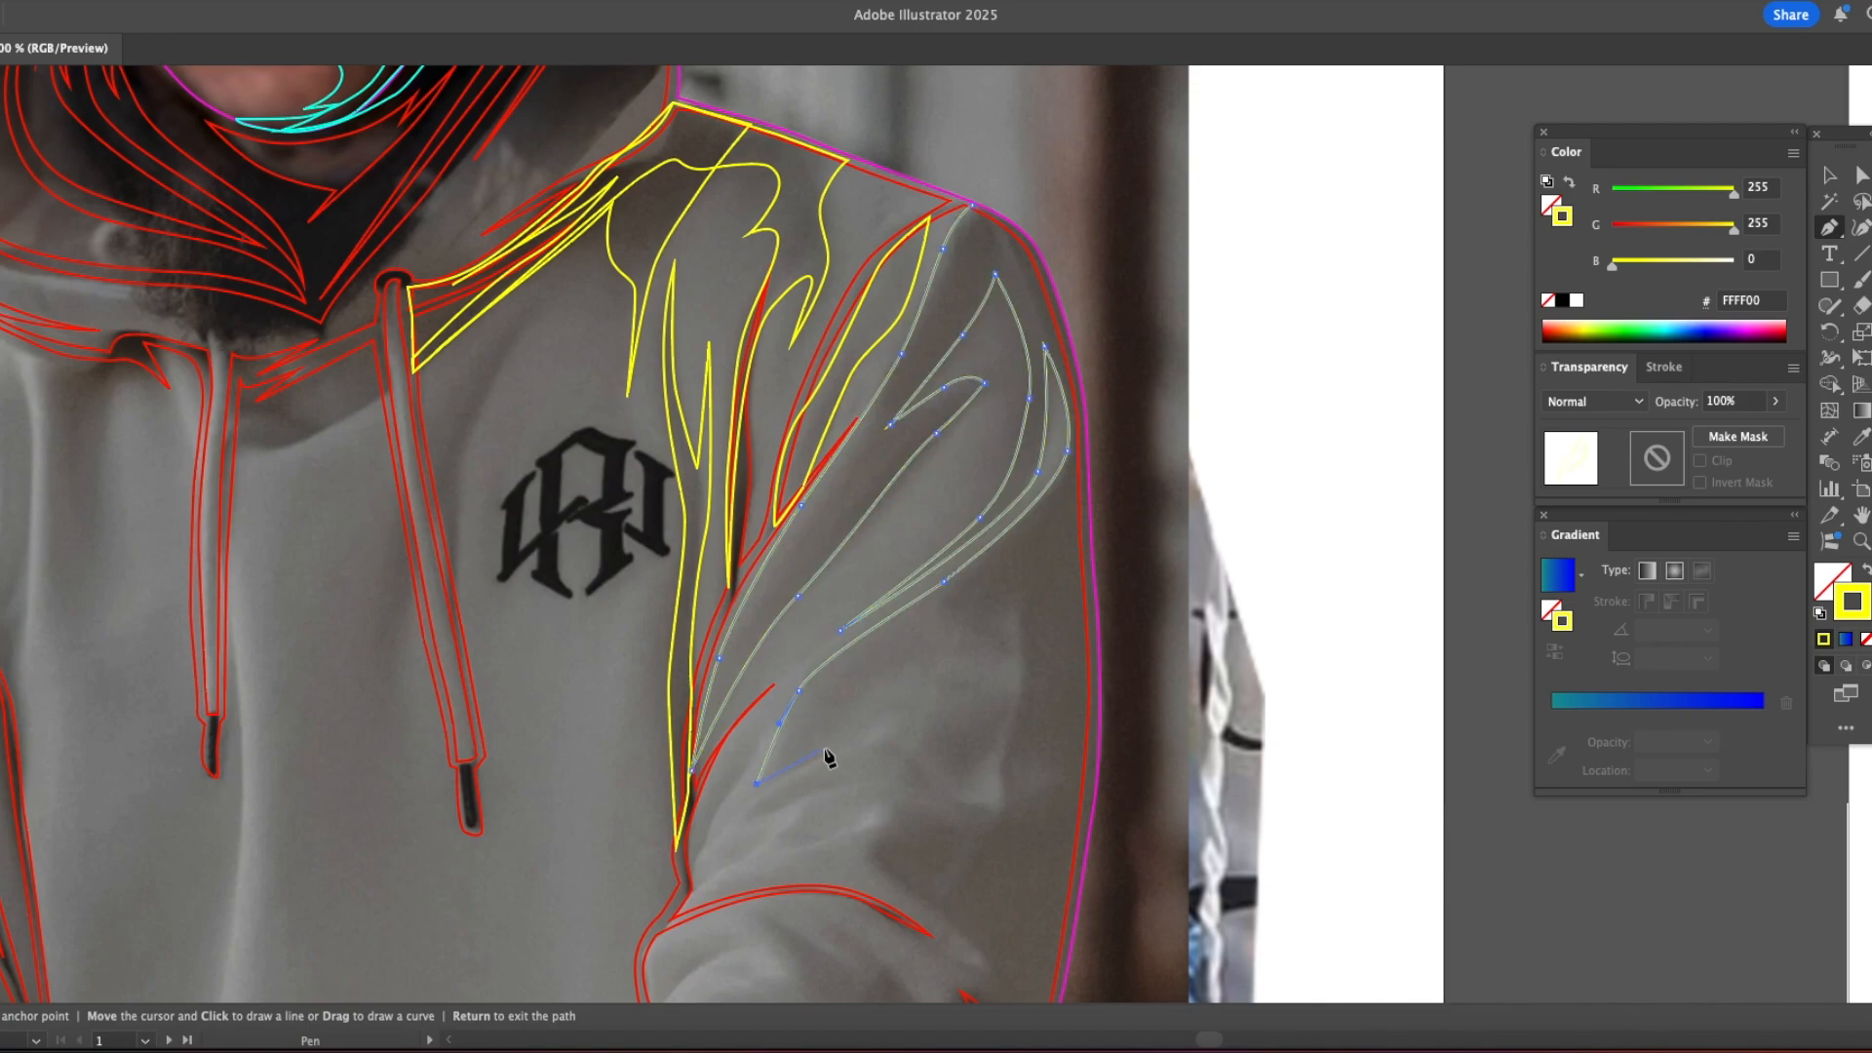
Step: Continue the right sleeve shadow through the curved folds between the upper arm and the elbow crease
click(922, 780)
drag(992, 803, 879, 807)
drag(887, 834, 655, 696)
drag(648, 712, 656, 722)
drag(748, 792, 758, 801)
drag(738, 810, 715, 803)
drag(635, 744, 600, 731)
Step: Trace the zigzag wrinkles below the right elbow crease as part of the sleeve shadow
click(577, 737)
click(586, 761)
click(634, 813)
drag(650, 797, 536, 760)
click(519, 757)
drag(564, 804, 501, 645)
click(517, 662)
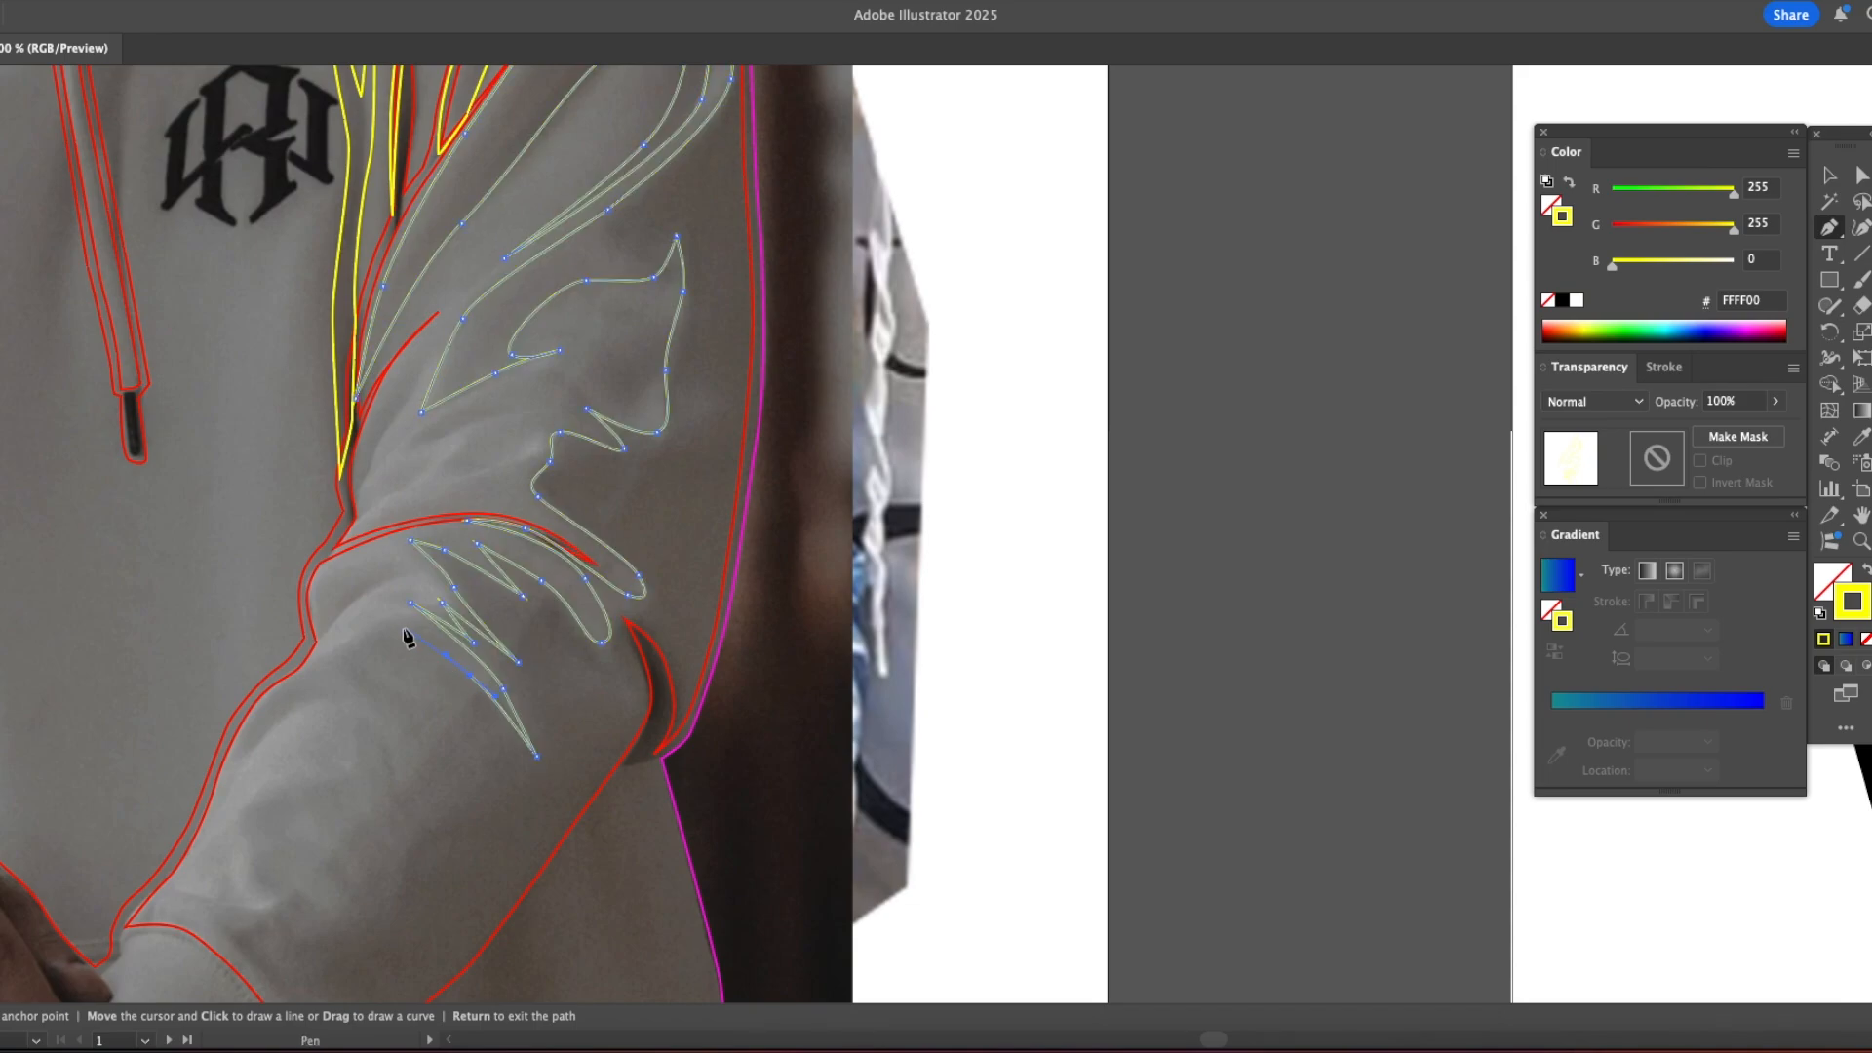
Step: Carry the right sleeve shadow along the forearm to the cuff and back up the outer arm to the shoulder
click(271, 690)
click(238, 775)
drag(391, 705, 408, 731)
drag(387, 800, 466, 619)
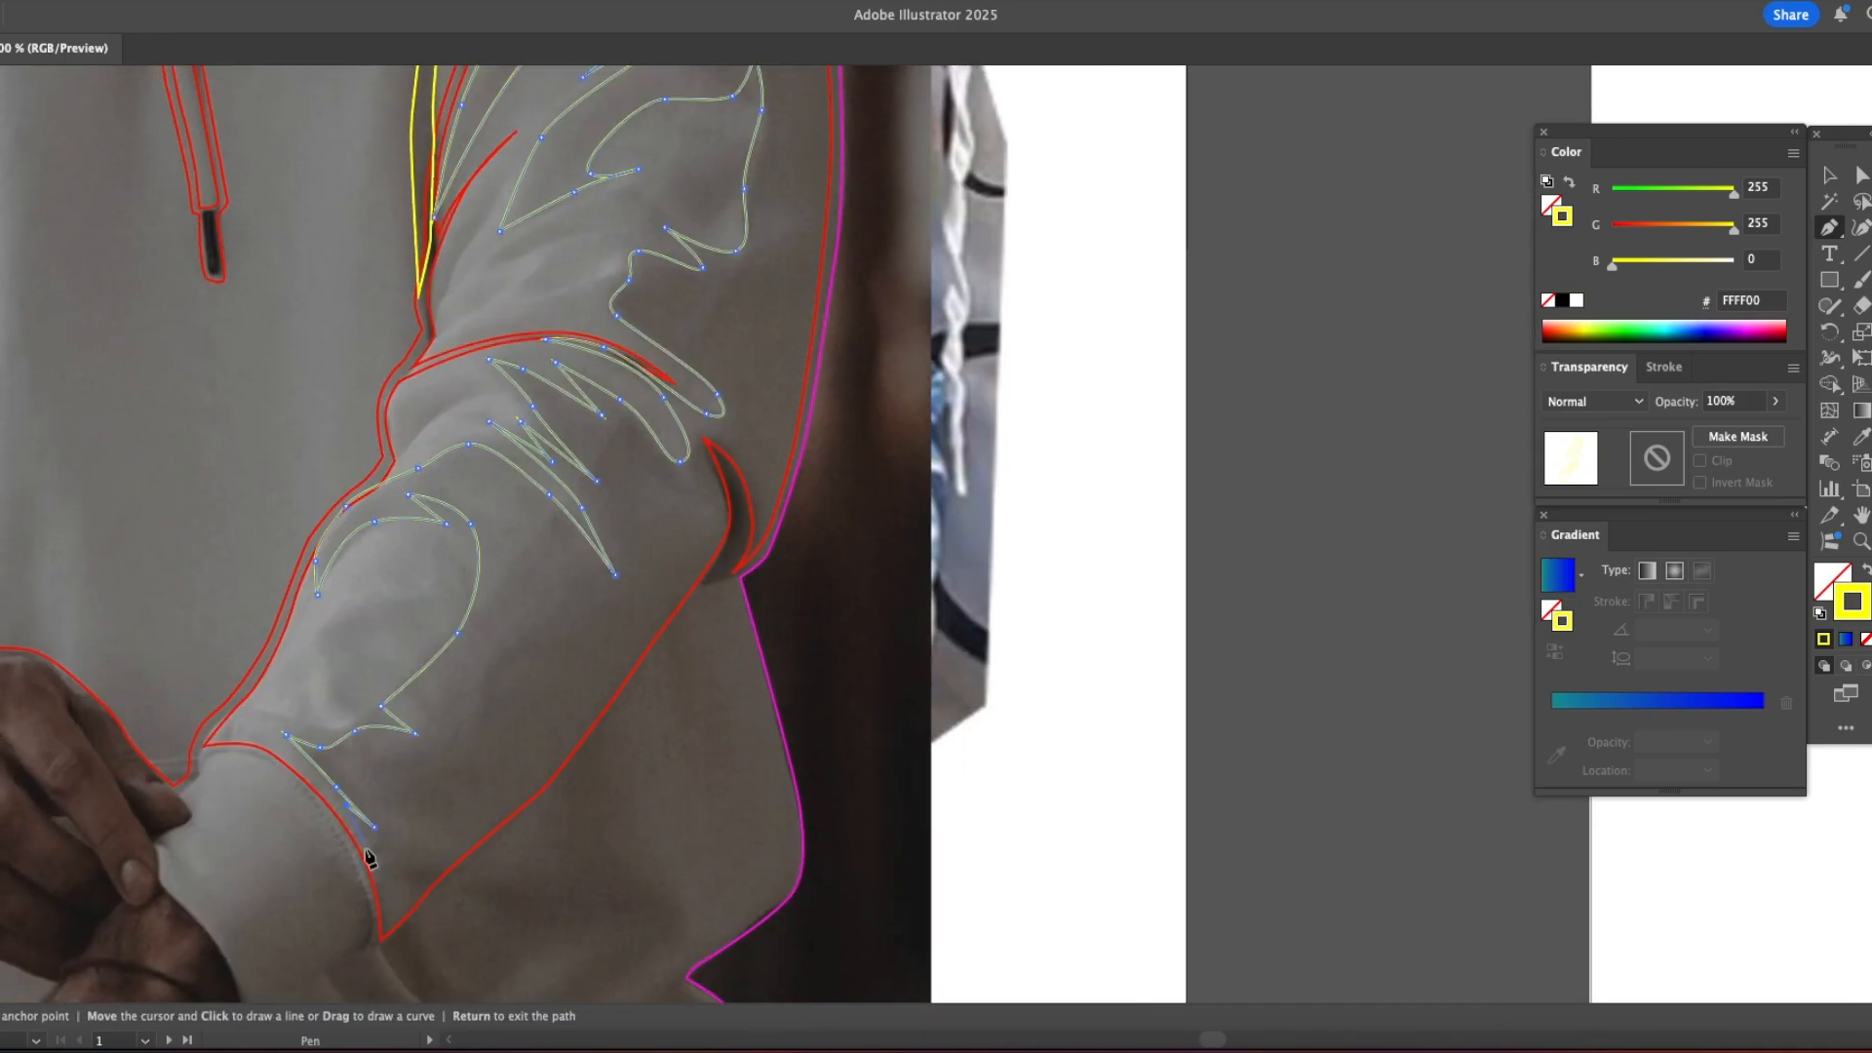
scroll(774, 543, up, 10)
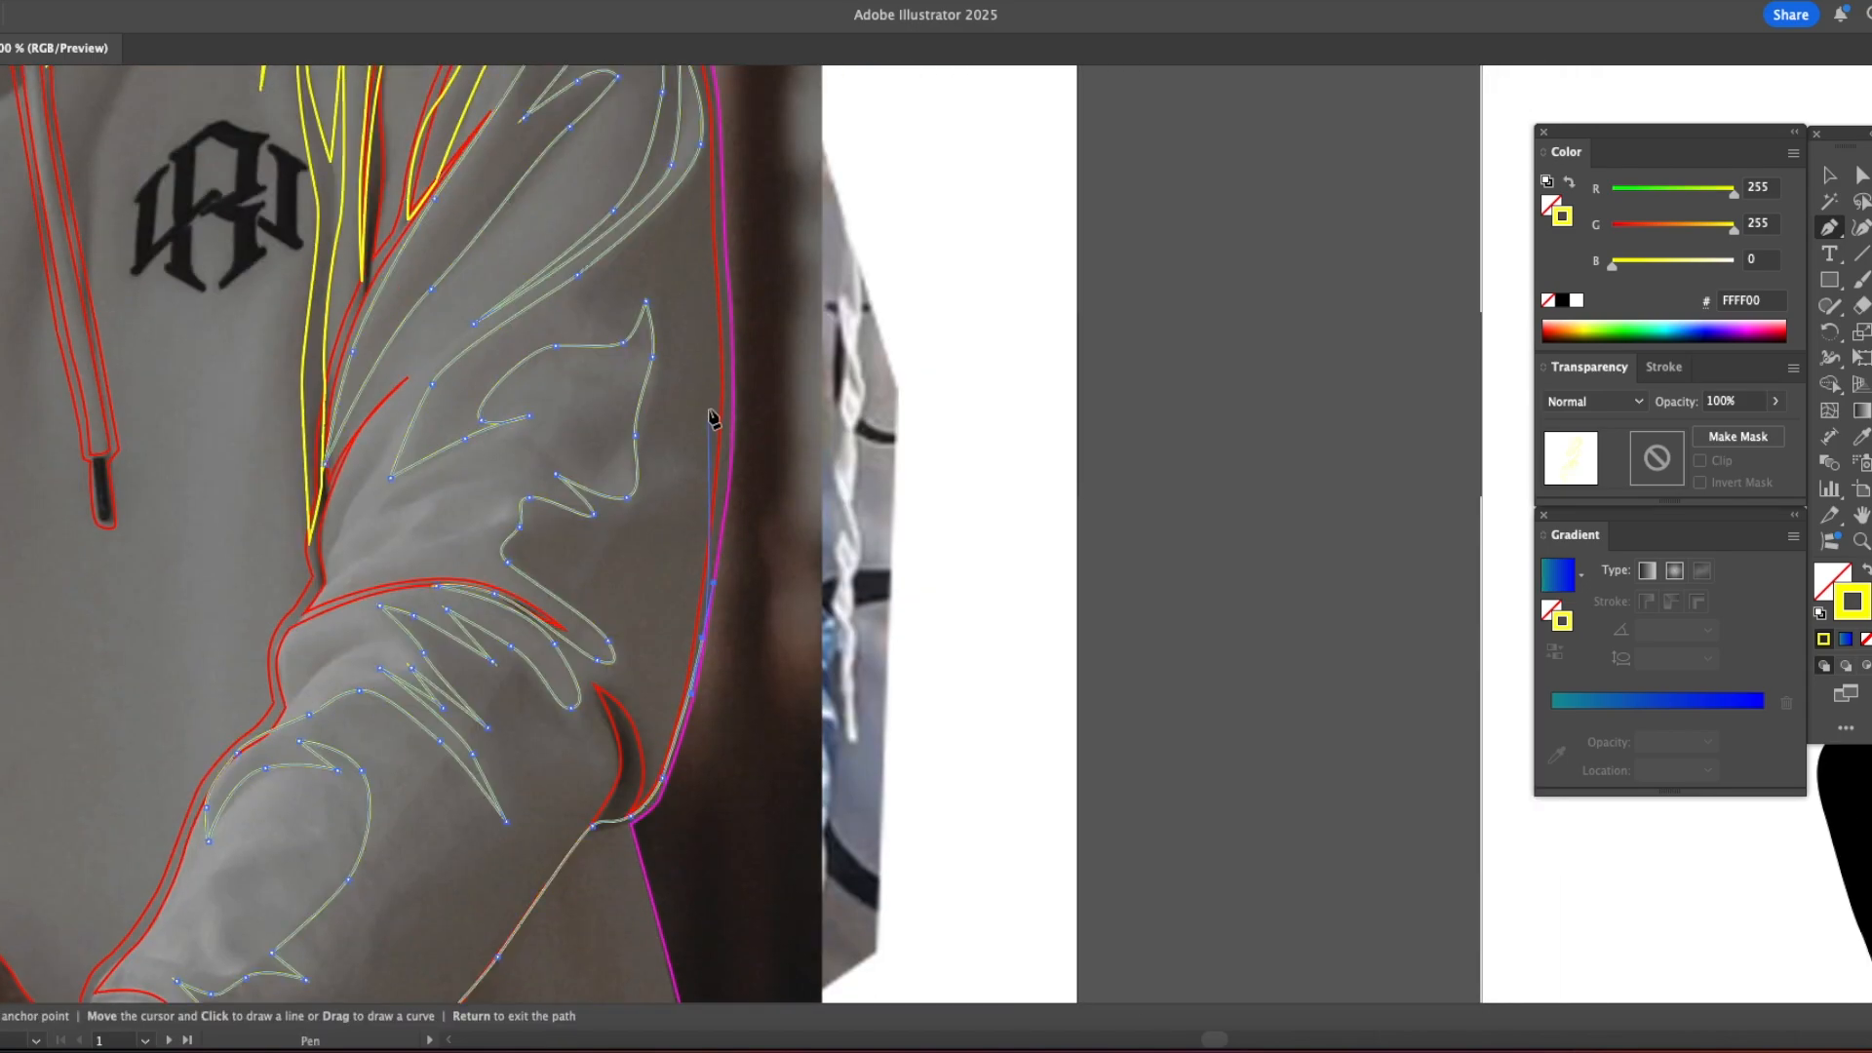
click(696, 404)
click(655, 229)
click(583, 157)
Step: Draw a closed jagged wrinkle shape inside the right sleeve above the elbow crease
drag(362, 823, 538, 653)
click(537, 599)
drag(584, 557, 624, 540)
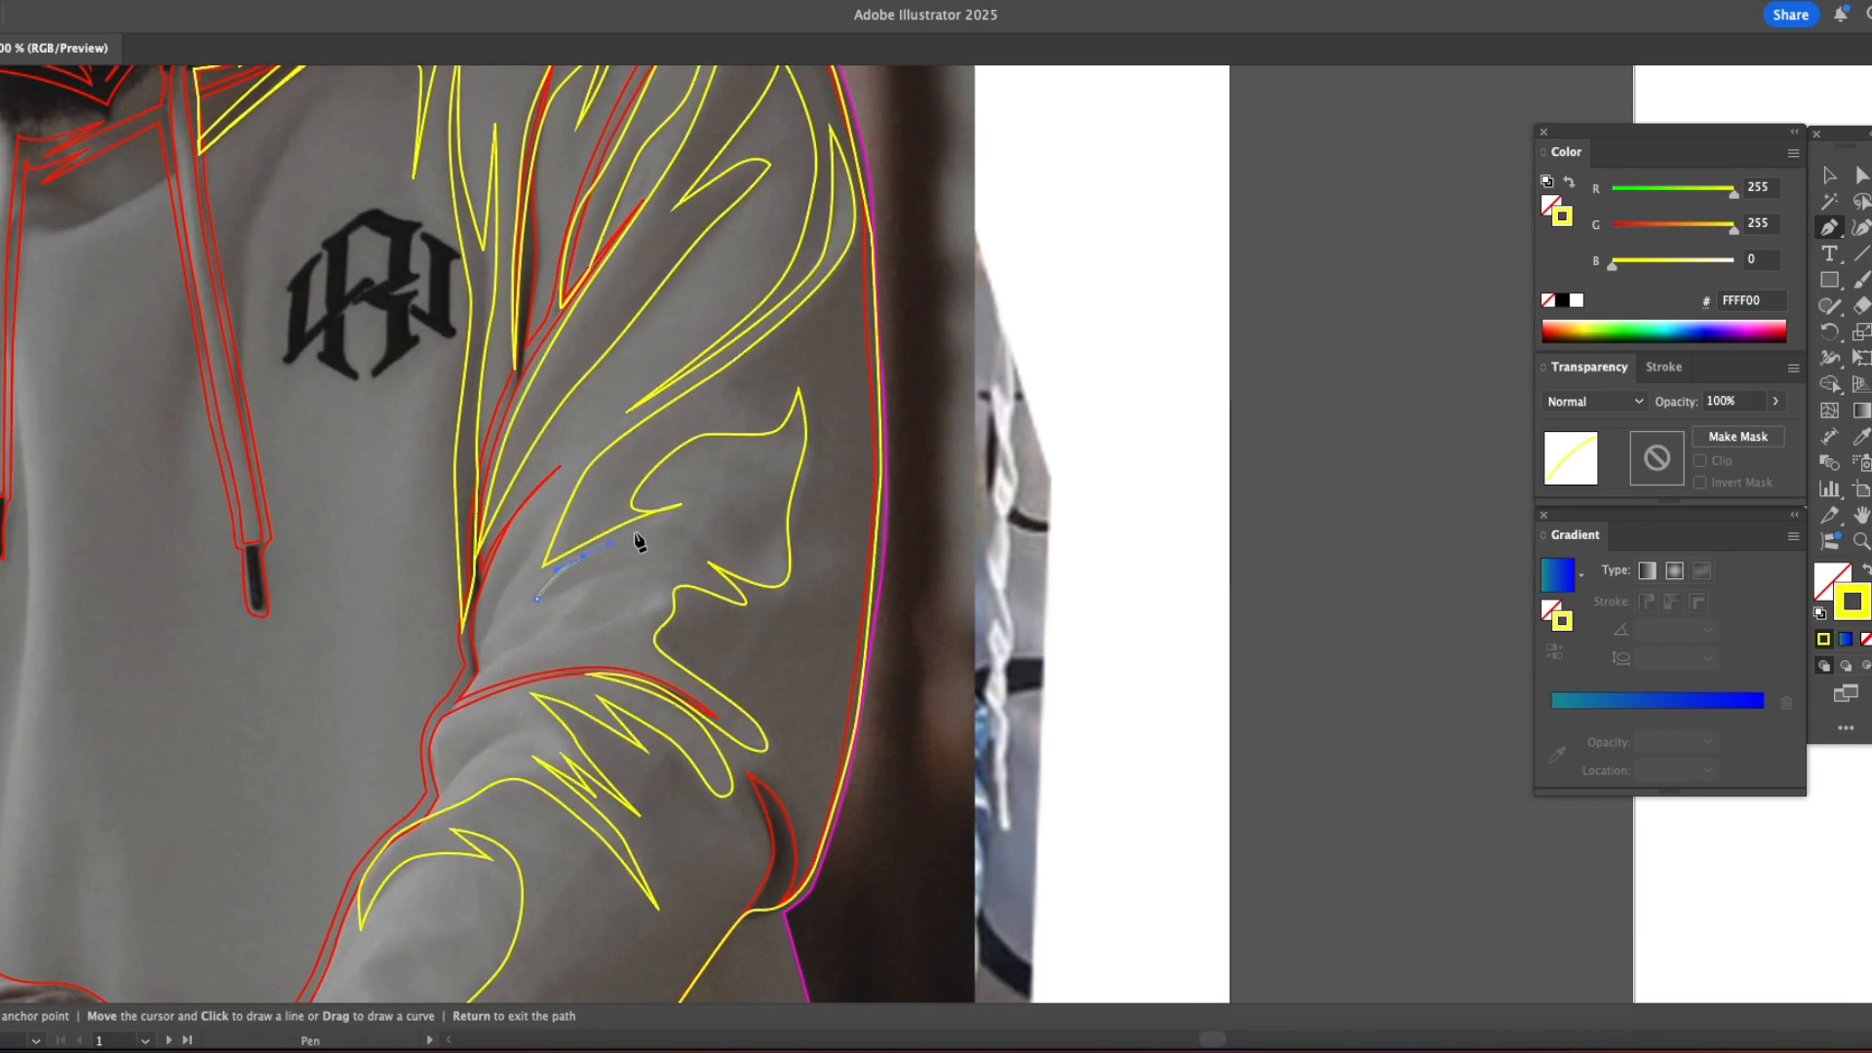
click(706, 574)
click(537, 598)
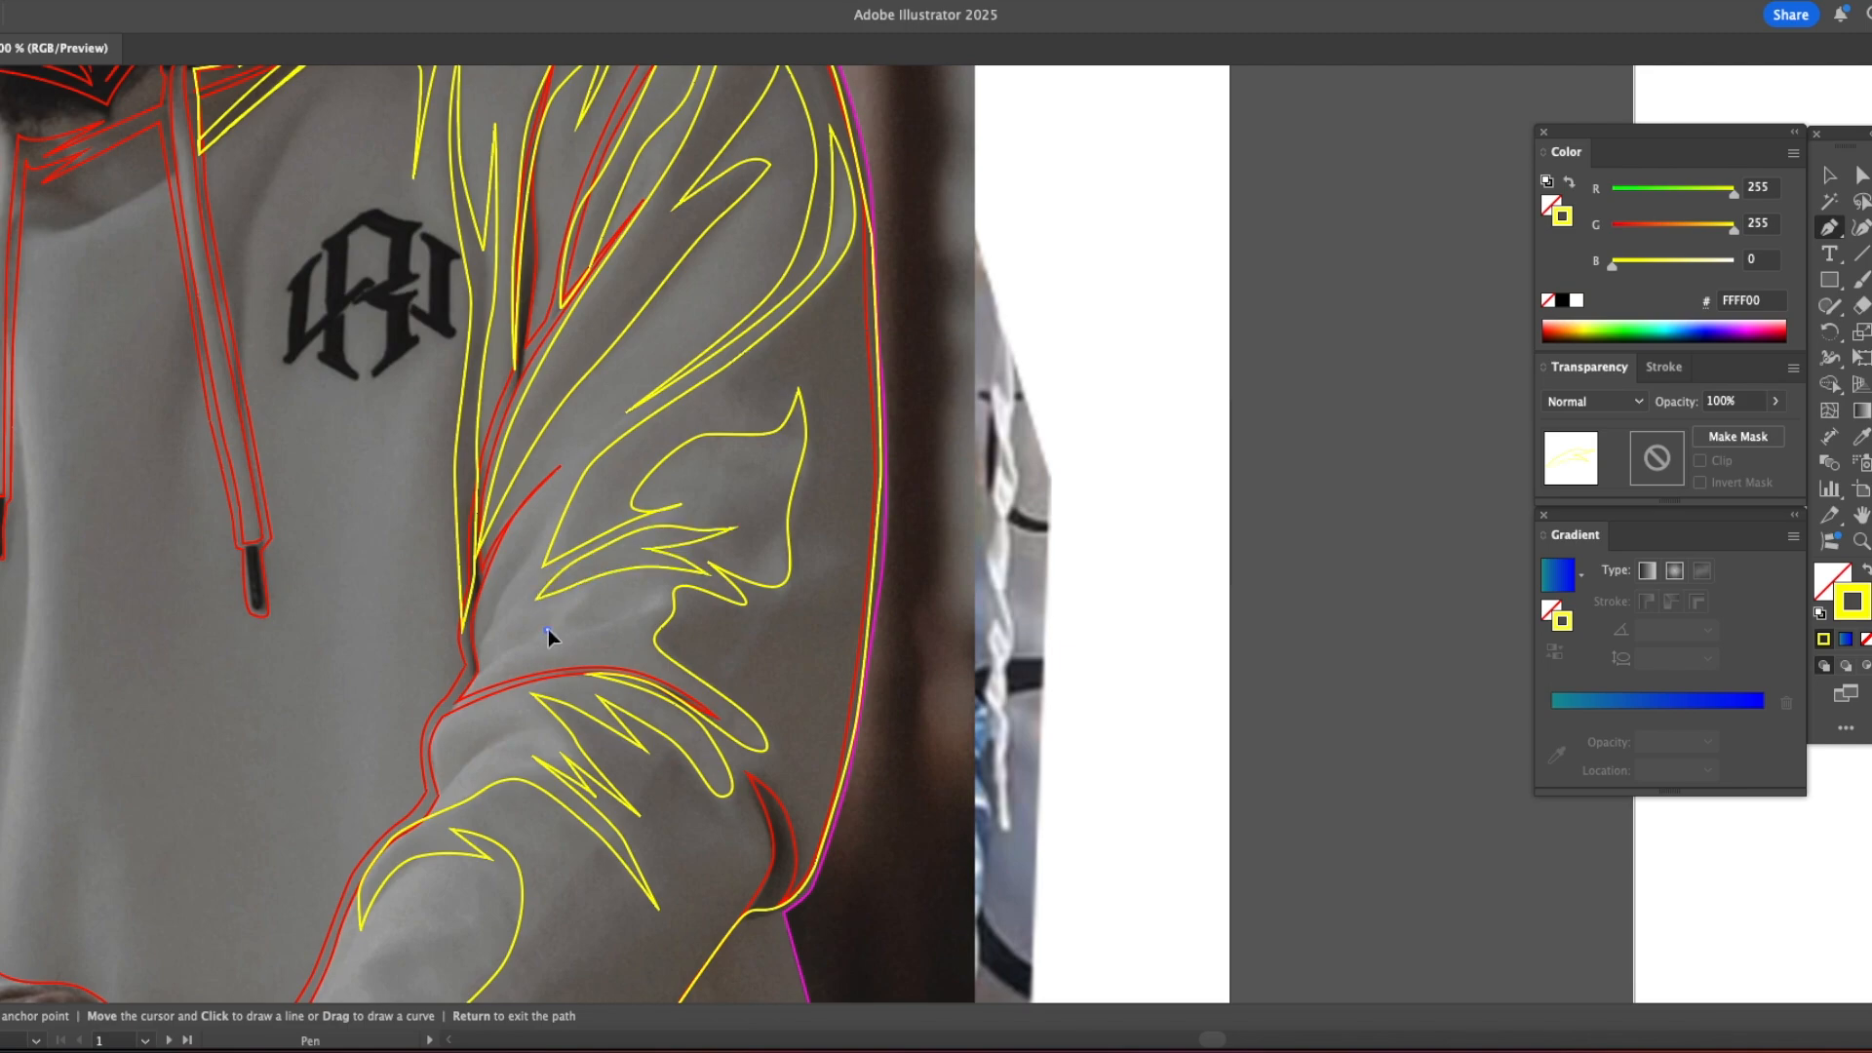
Step: Draw a small rounded wrinkle shape just above the right elbow crease
click(640, 615)
click(616, 620)
click(547, 629)
Step: Draw the wrinkle shadows around the right inner elbow and outline the whole right cuff as a shadow shape
click(472, 659)
drag(514, 822, 644, 517)
drag(559, 498, 612, 443)
scroll(554, 446, down, 5)
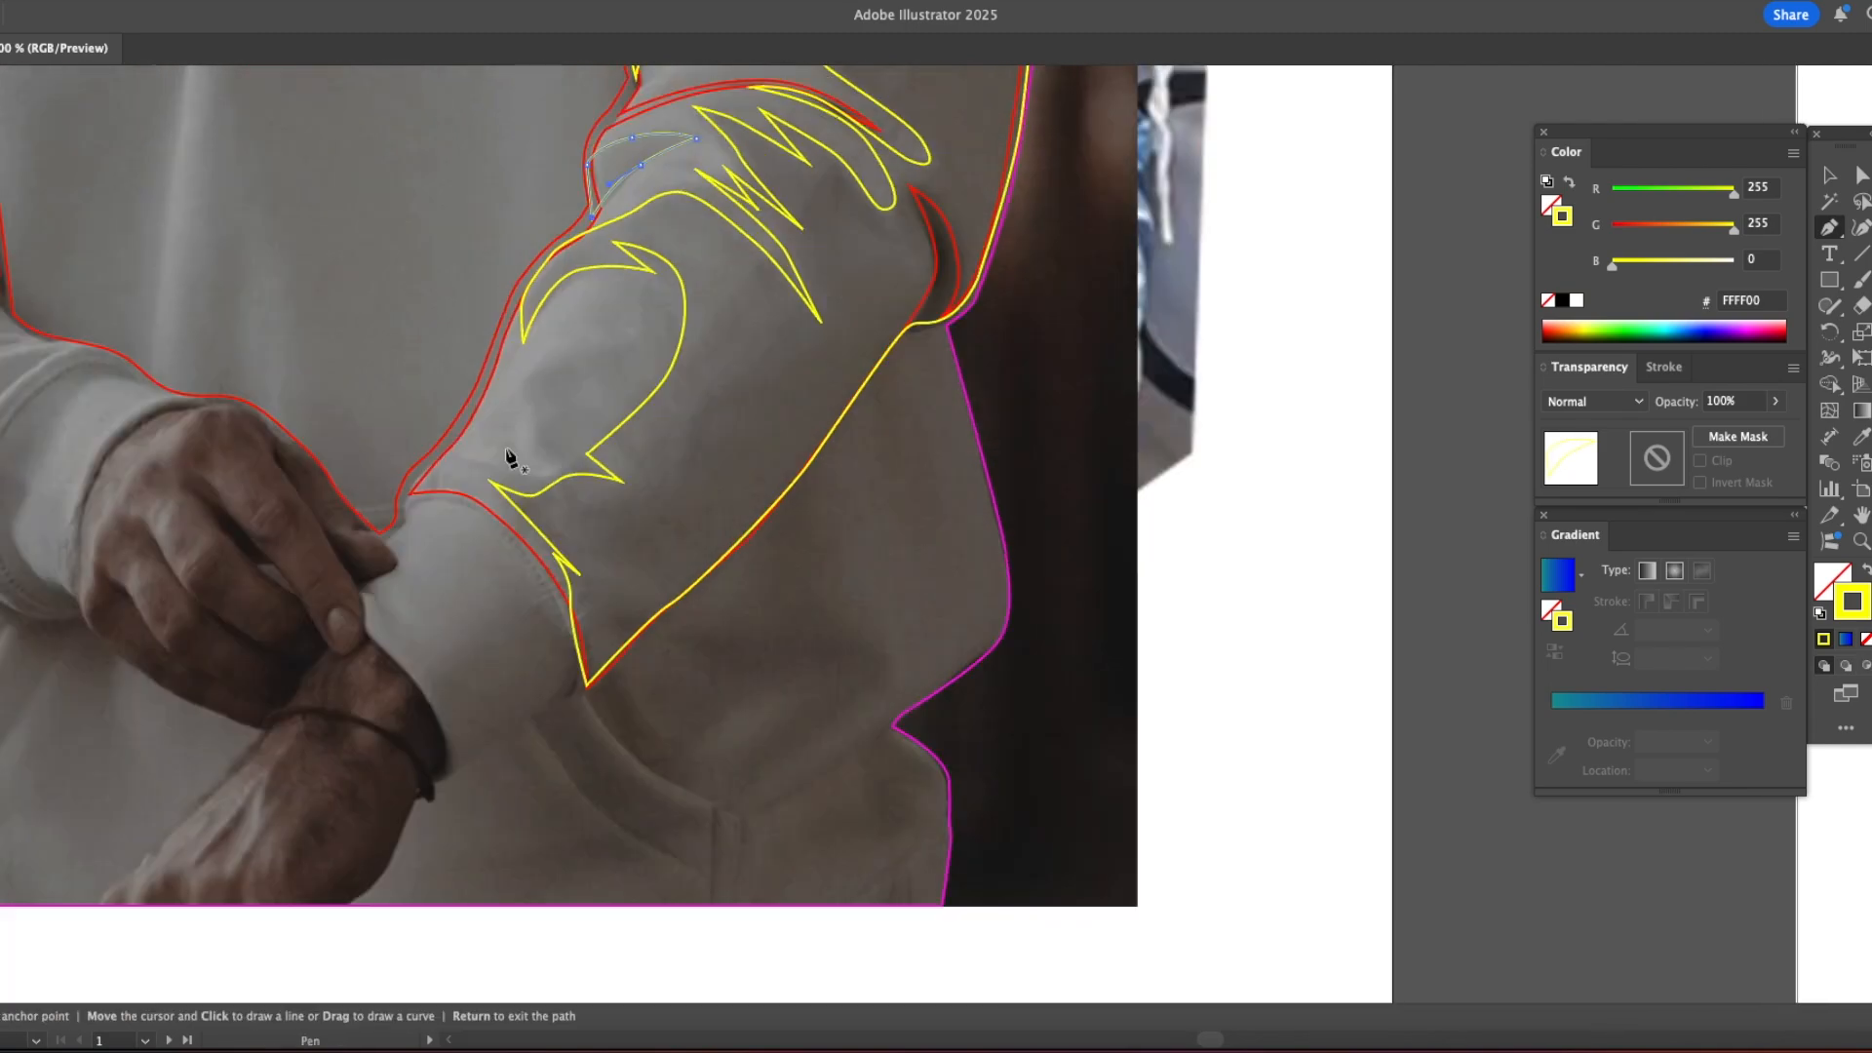
click(585, 685)
scroll(539, 506, right, 3)
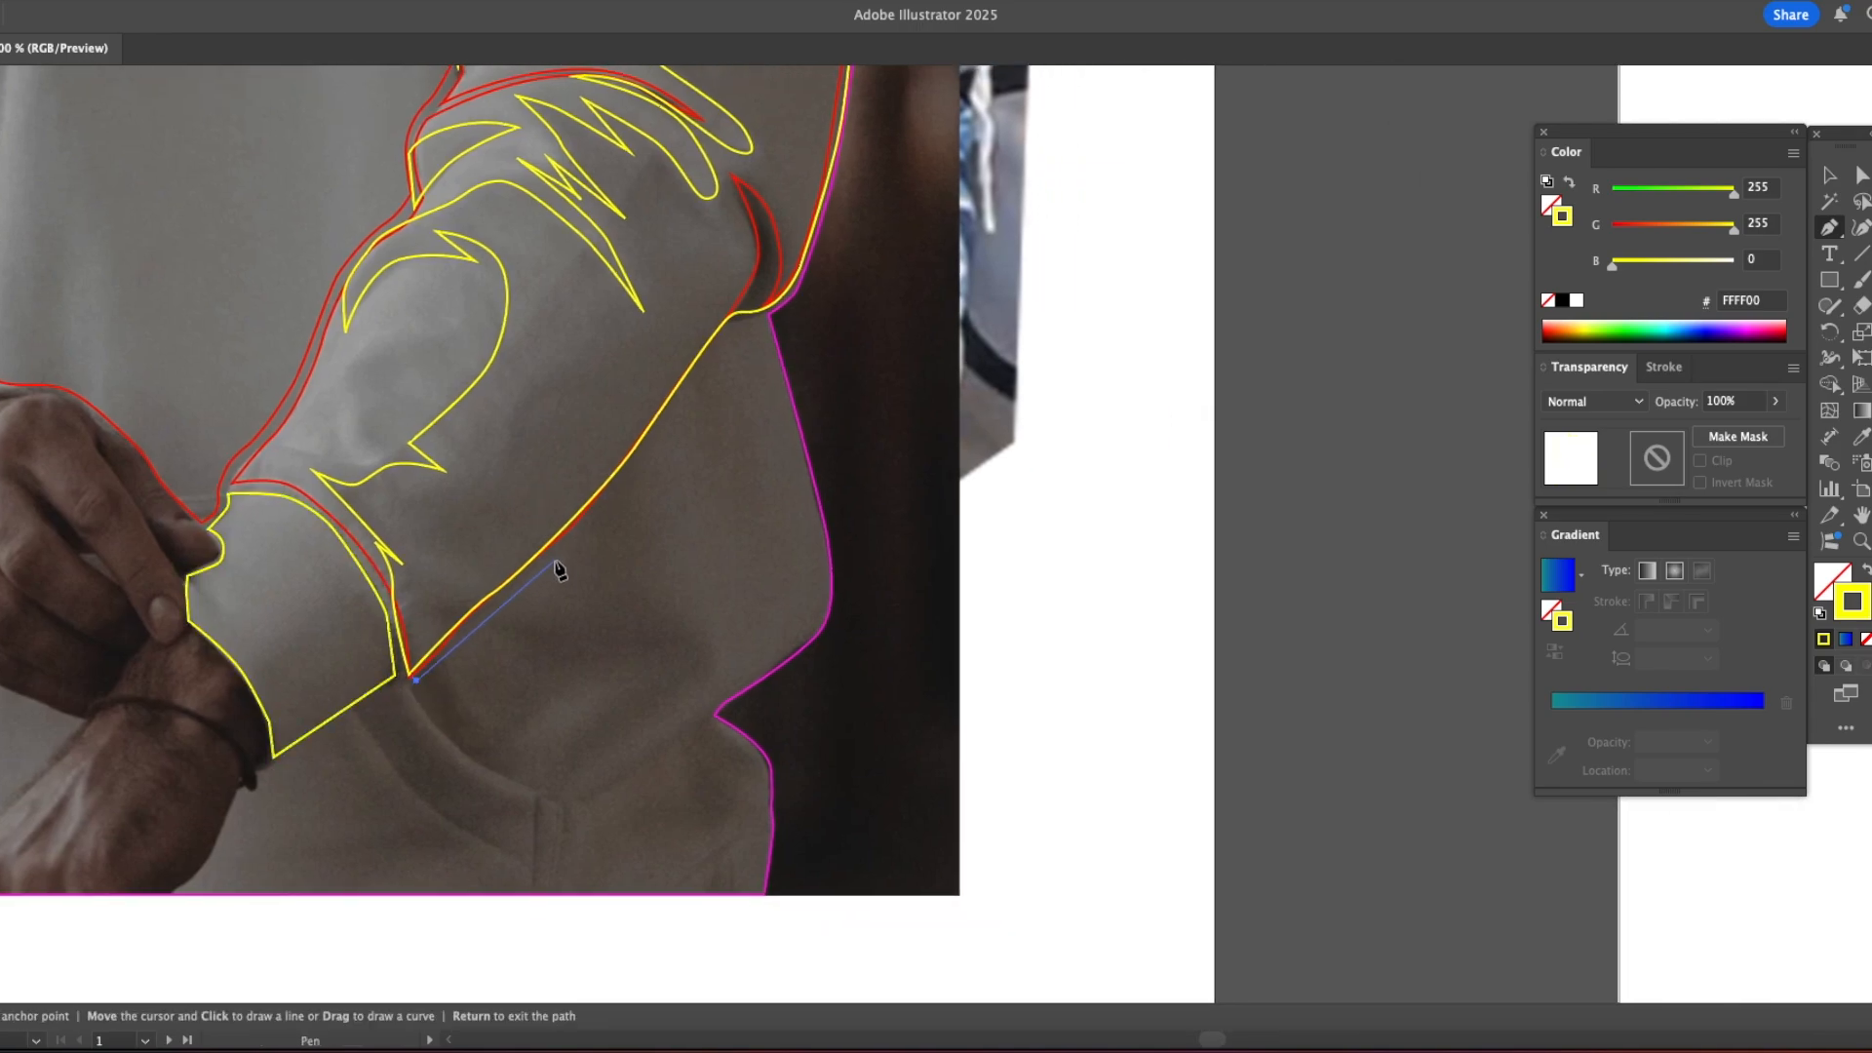
Step: Outline the shadow on the hoodie's lower right side, from below the right forearm past the waist notch to the hem
drag(749, 325, 758, 333)
click(726, 691)
click(701, 713)
click(653, 750)
click(595, 791)
click(710, 724)
click(752, 762)
click(763, 796)
click(761, 837)
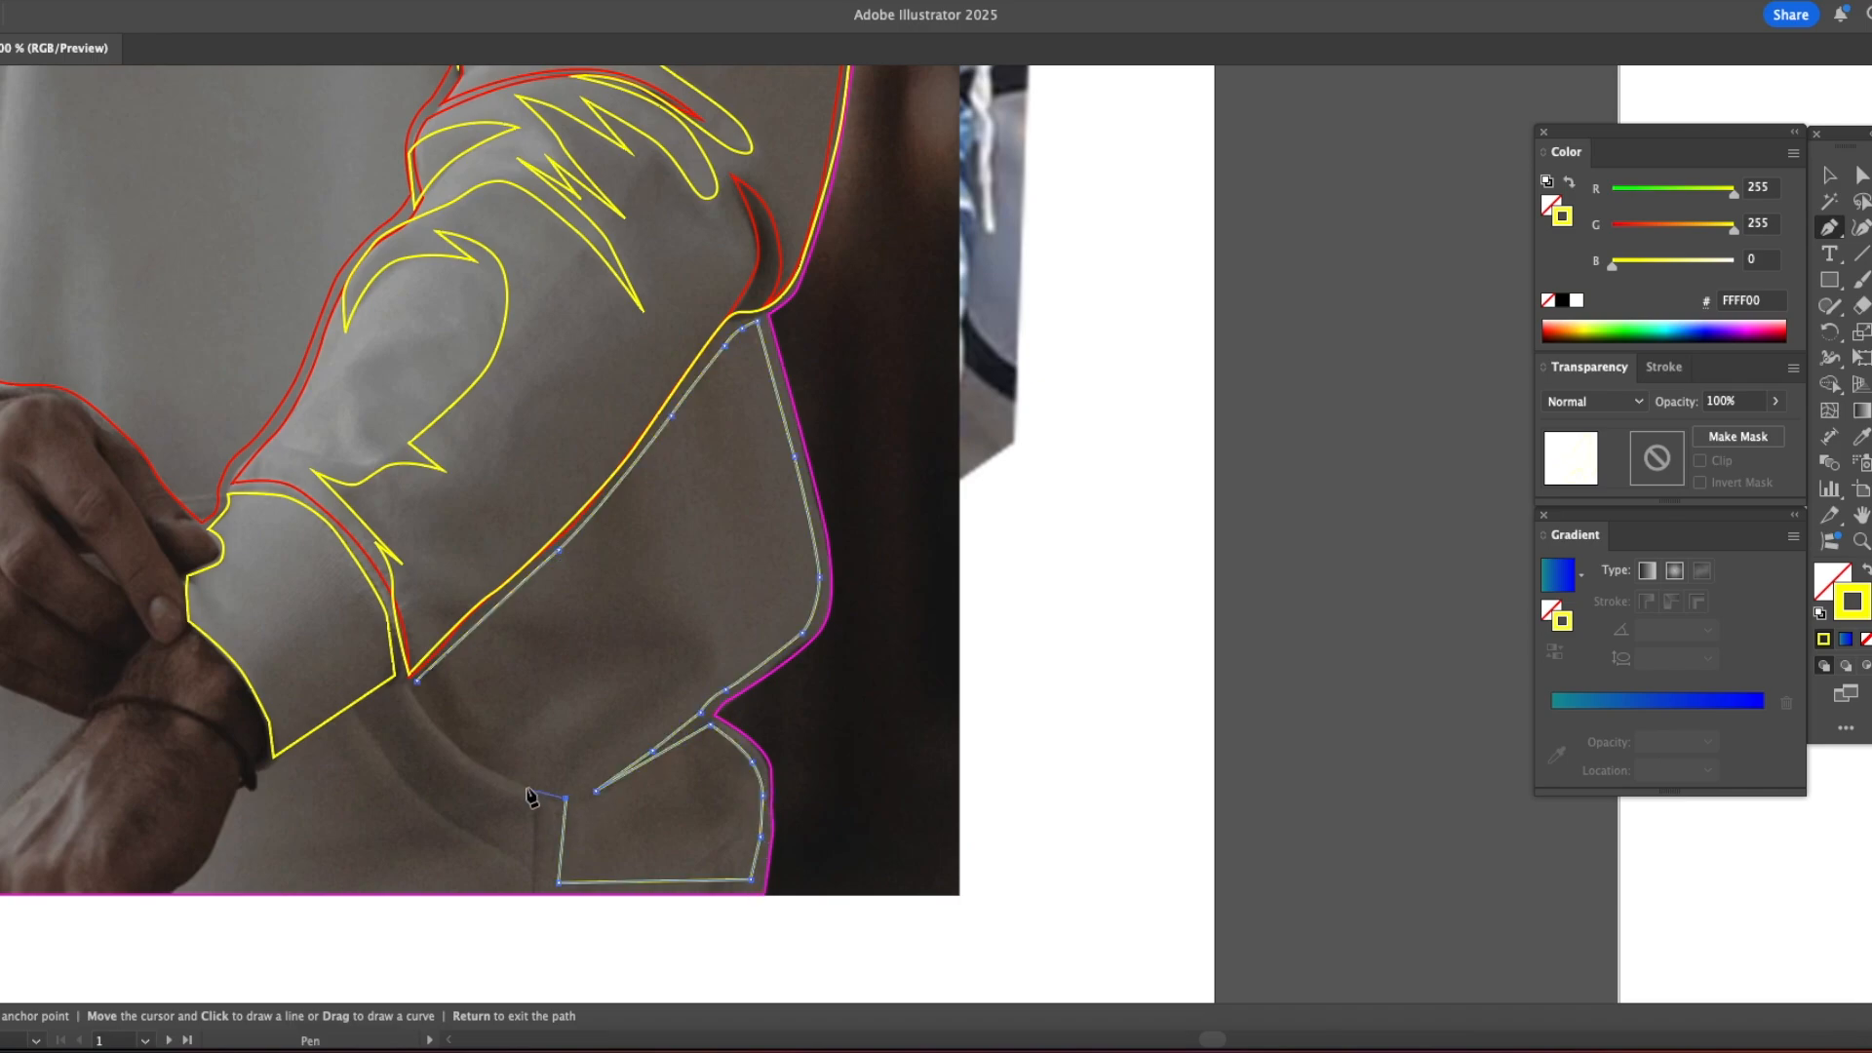
Step: Draw a closed shadow shape for the hoodie front under the right cuff, following the pocket edge, hem and wrist
click(400, 688)
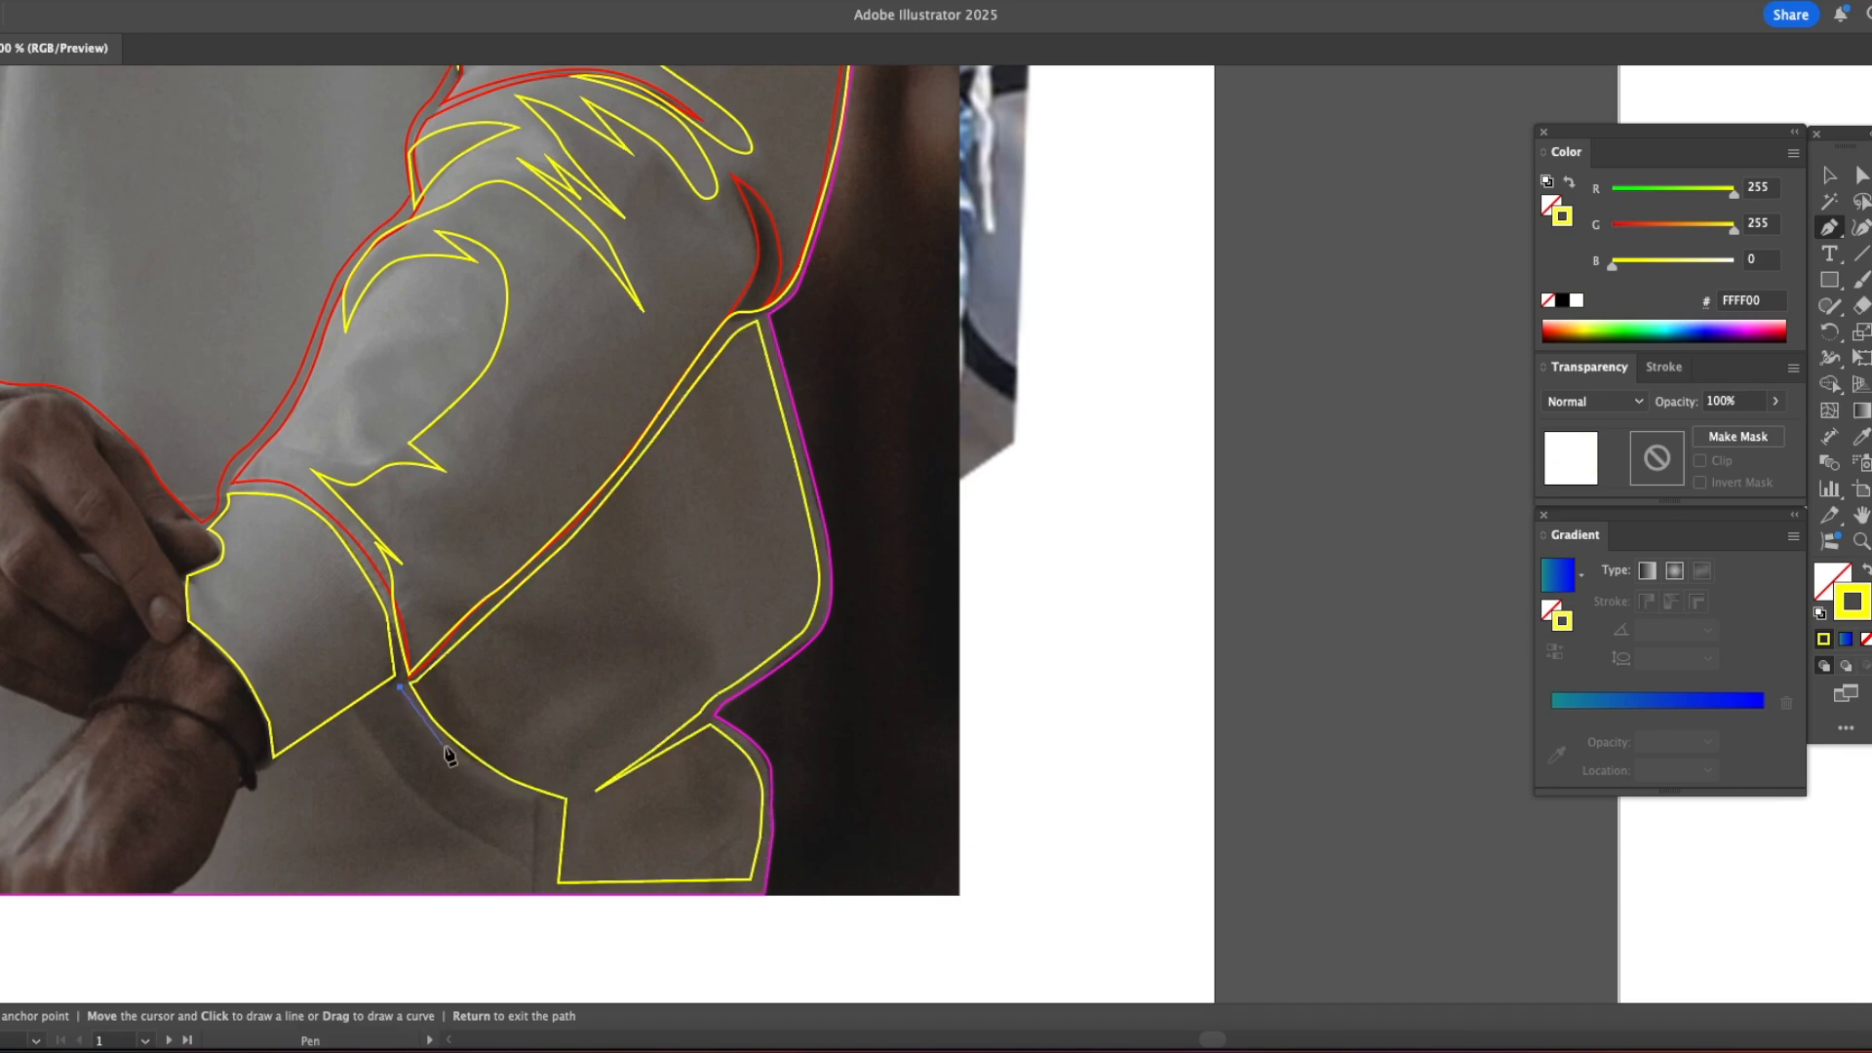
click(545, 884)
click(177, 887)
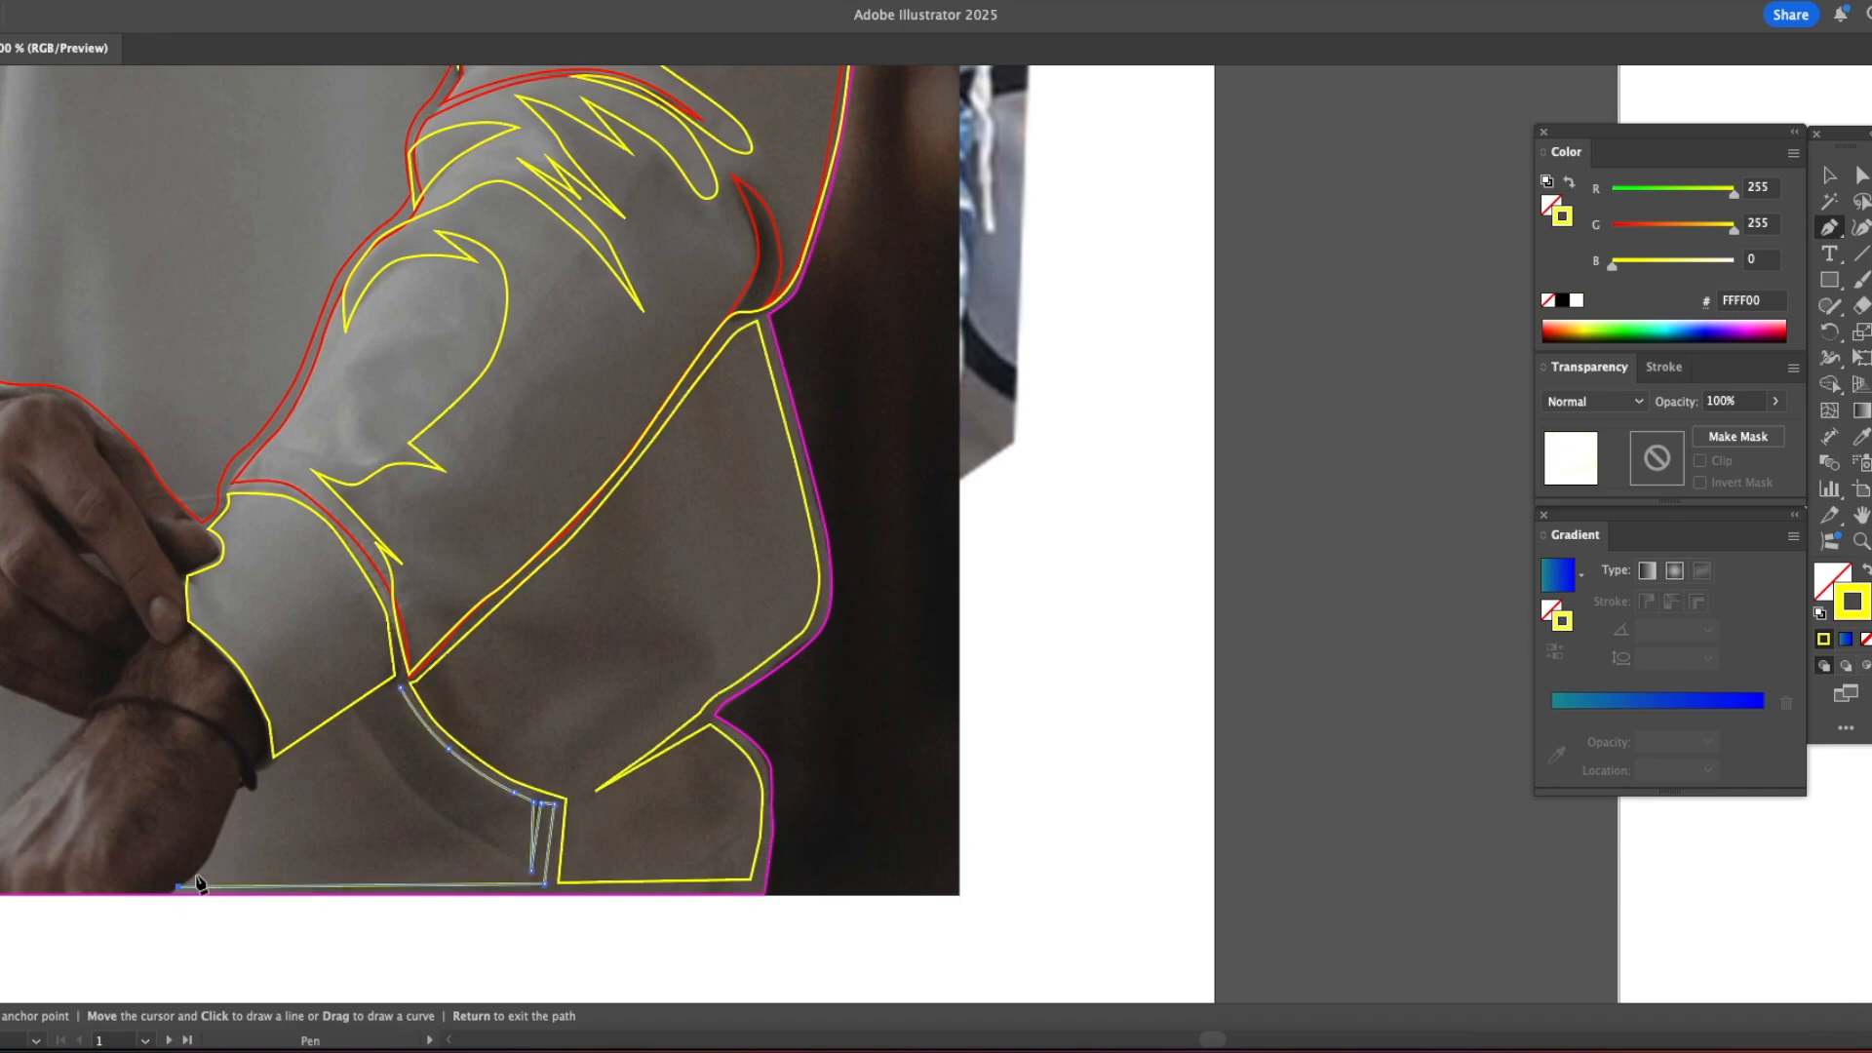
click(503, 861)
drag(431, 794, 388, 746)
click(365, 709)
click(400, 688)
Step: Begin a torso shadow from beside the left drawstring down to the left forearm and around to the sleeve seam
scroll(633, 502, up, 6)
scroll(634, 503, left, 6)
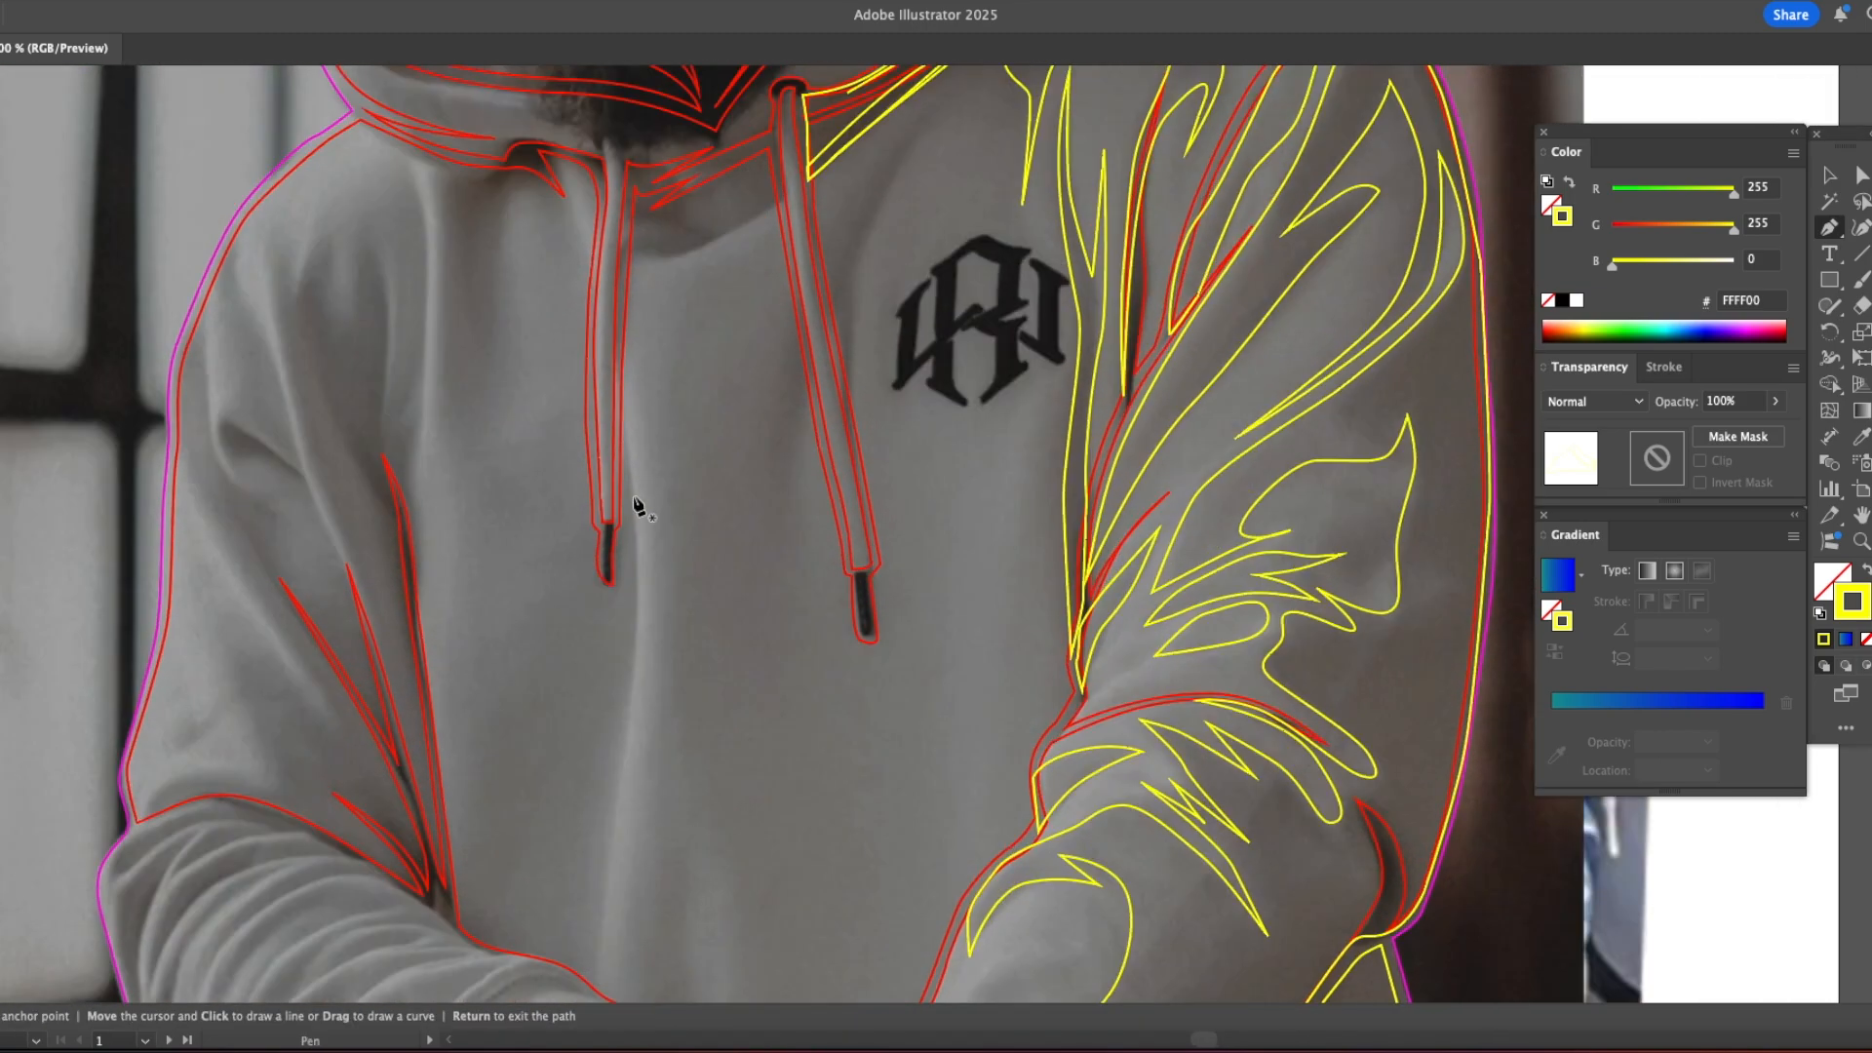
drag(635, 710, 650, 437)
drag(617, 678, 614, 728)
click(569, 692)
click(481, 664)
drag(459, 585, 444, 730)
drag(448, 738, 449, 712)
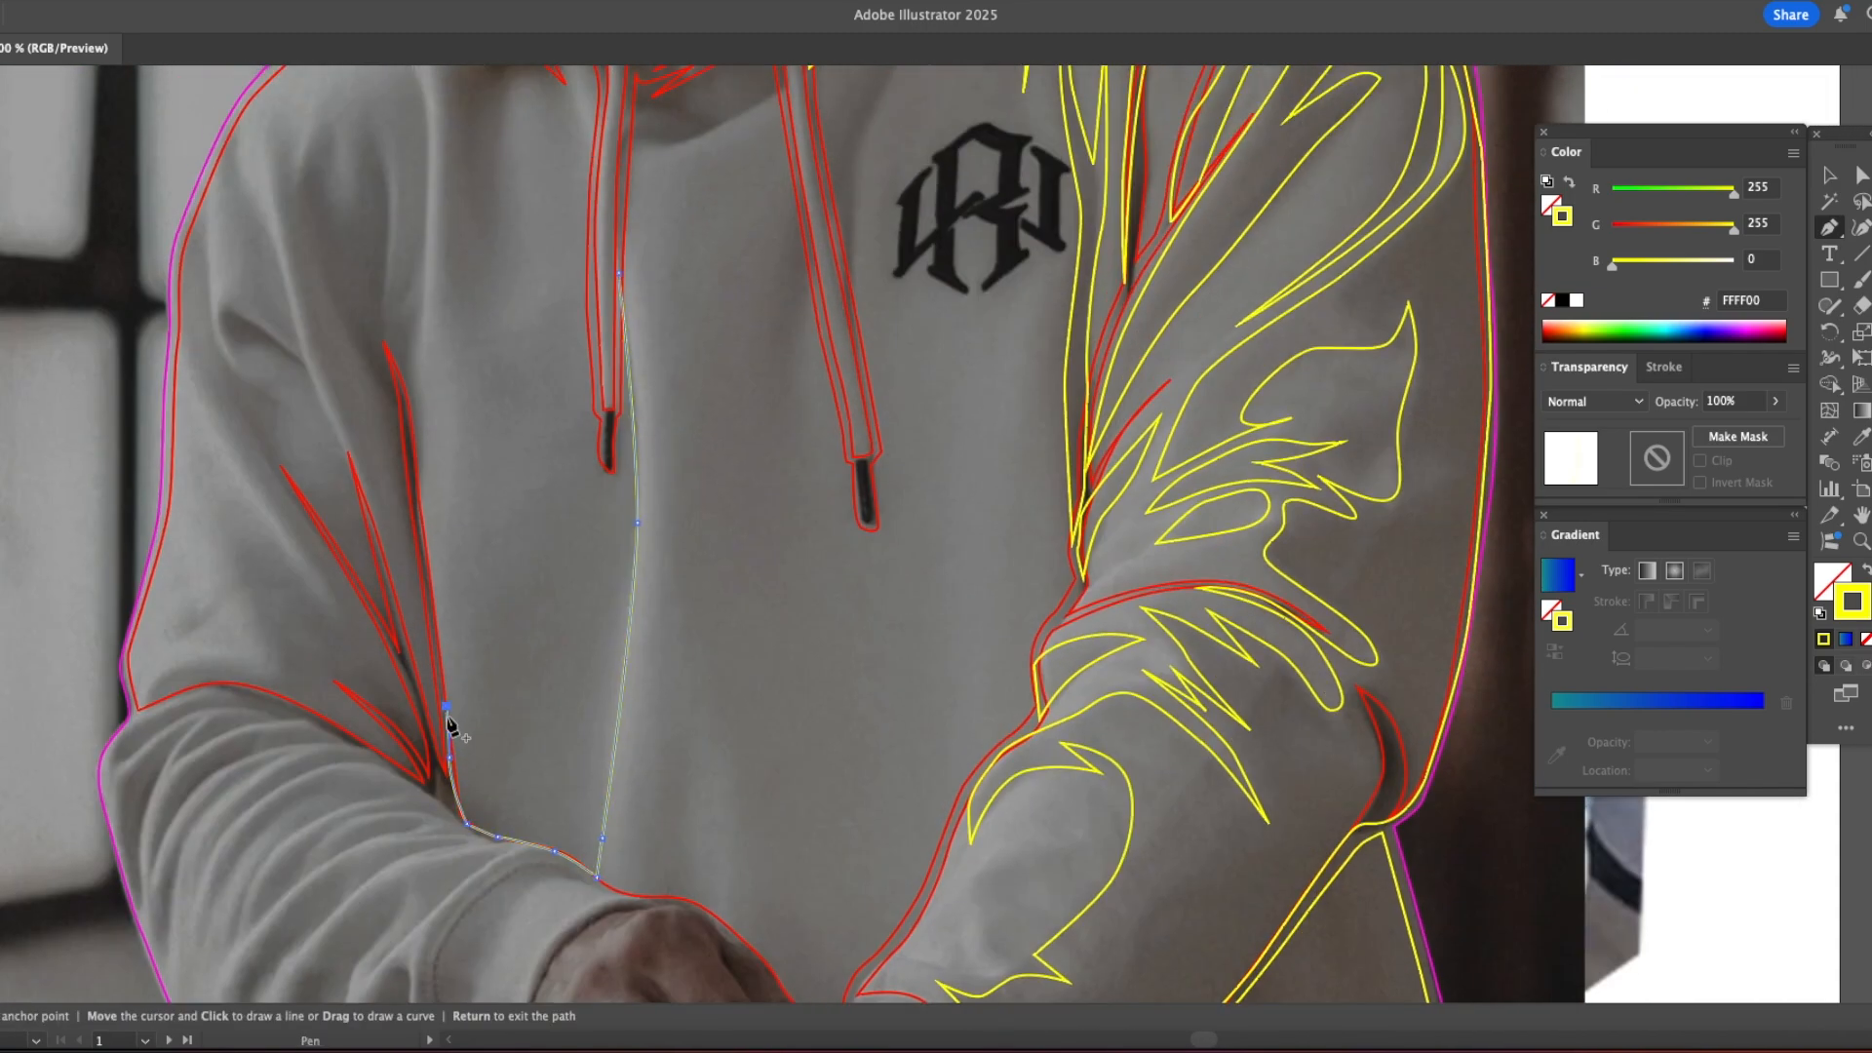
click(446, 689)
Step: Close the torso shadow by tracing up to the hood rim and back down through a pointed centre fold
drag(449, 219, 426, 375)
drag(428, 257, 427, 234)
click(422, 202)
drag(447, 207, 455, 204)
click(497, 189)
drag(476, 283, 470, 336)
drag(512, 648, 512, 733)
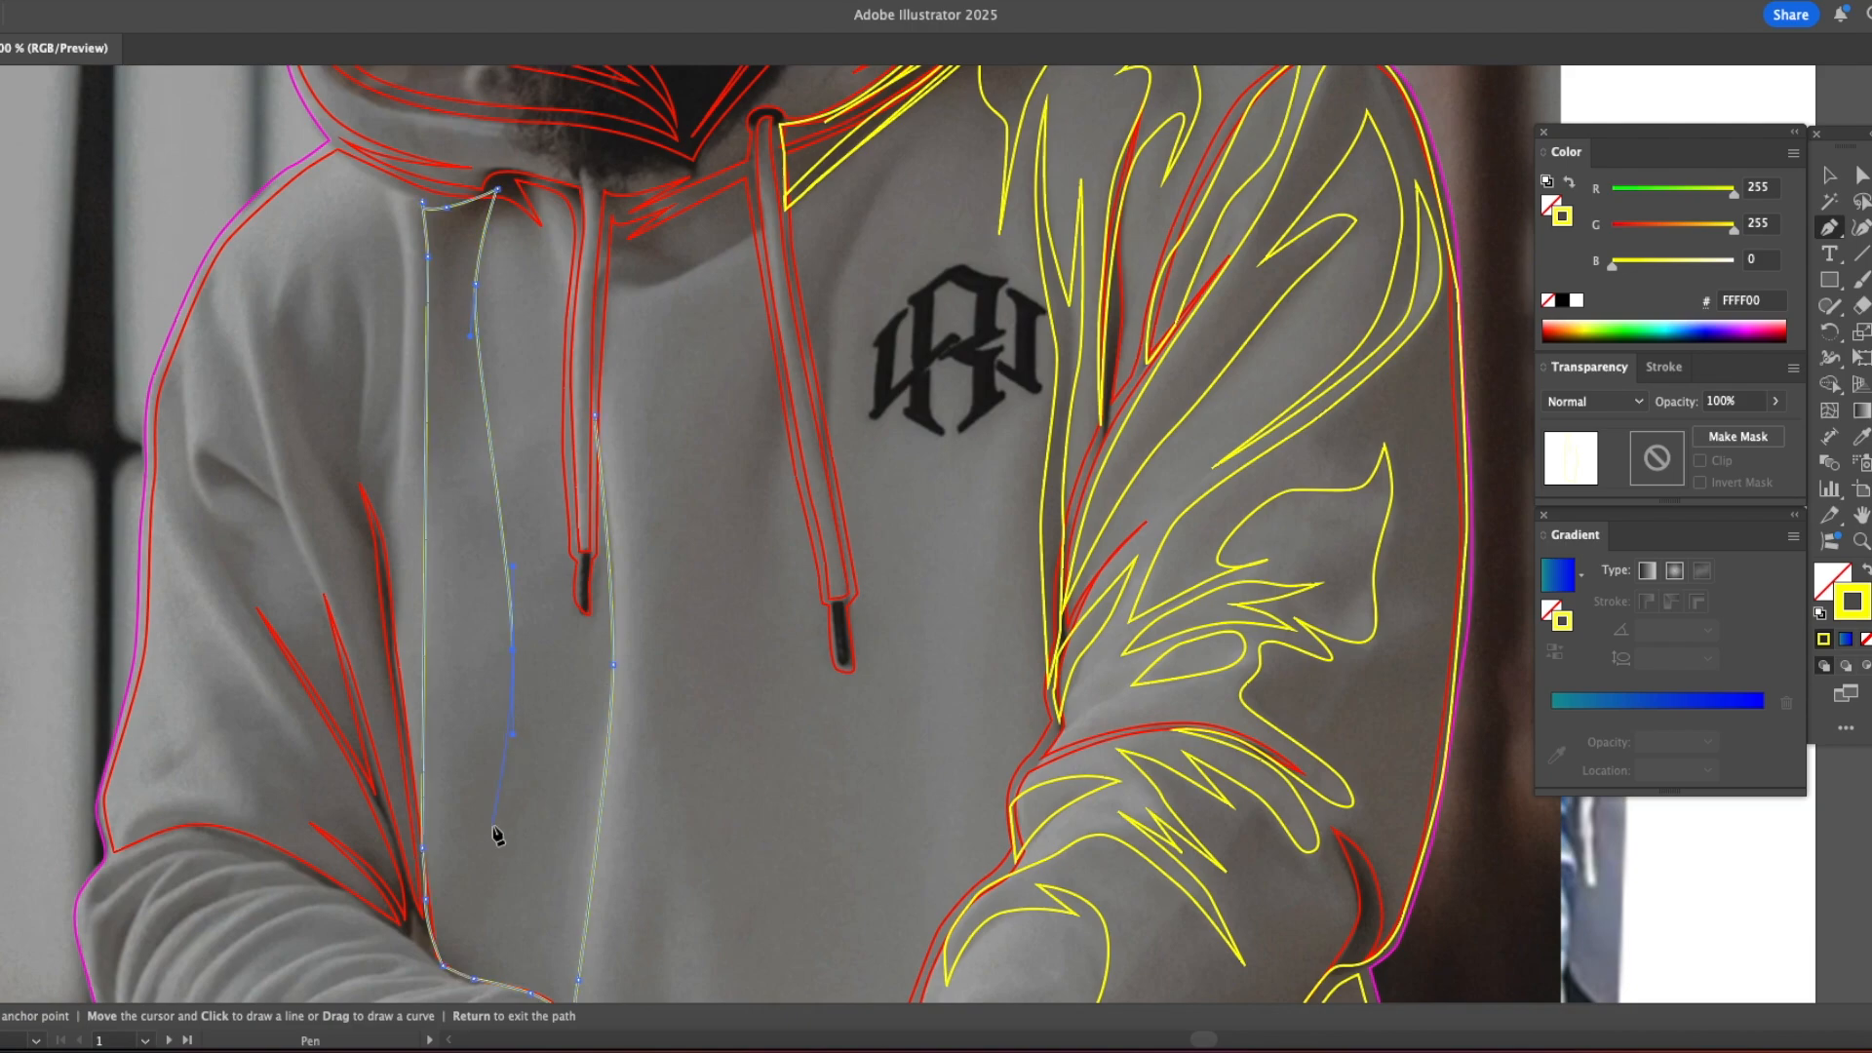
key(super+z)
click(527, 922)
drag(595, 415, 539, 553)
Step: Draw a small notched shadow shape below the hood rim between the two drawstrings
click(700, 315)
click(606, 412)
click(555, 387)
click(560, 355)
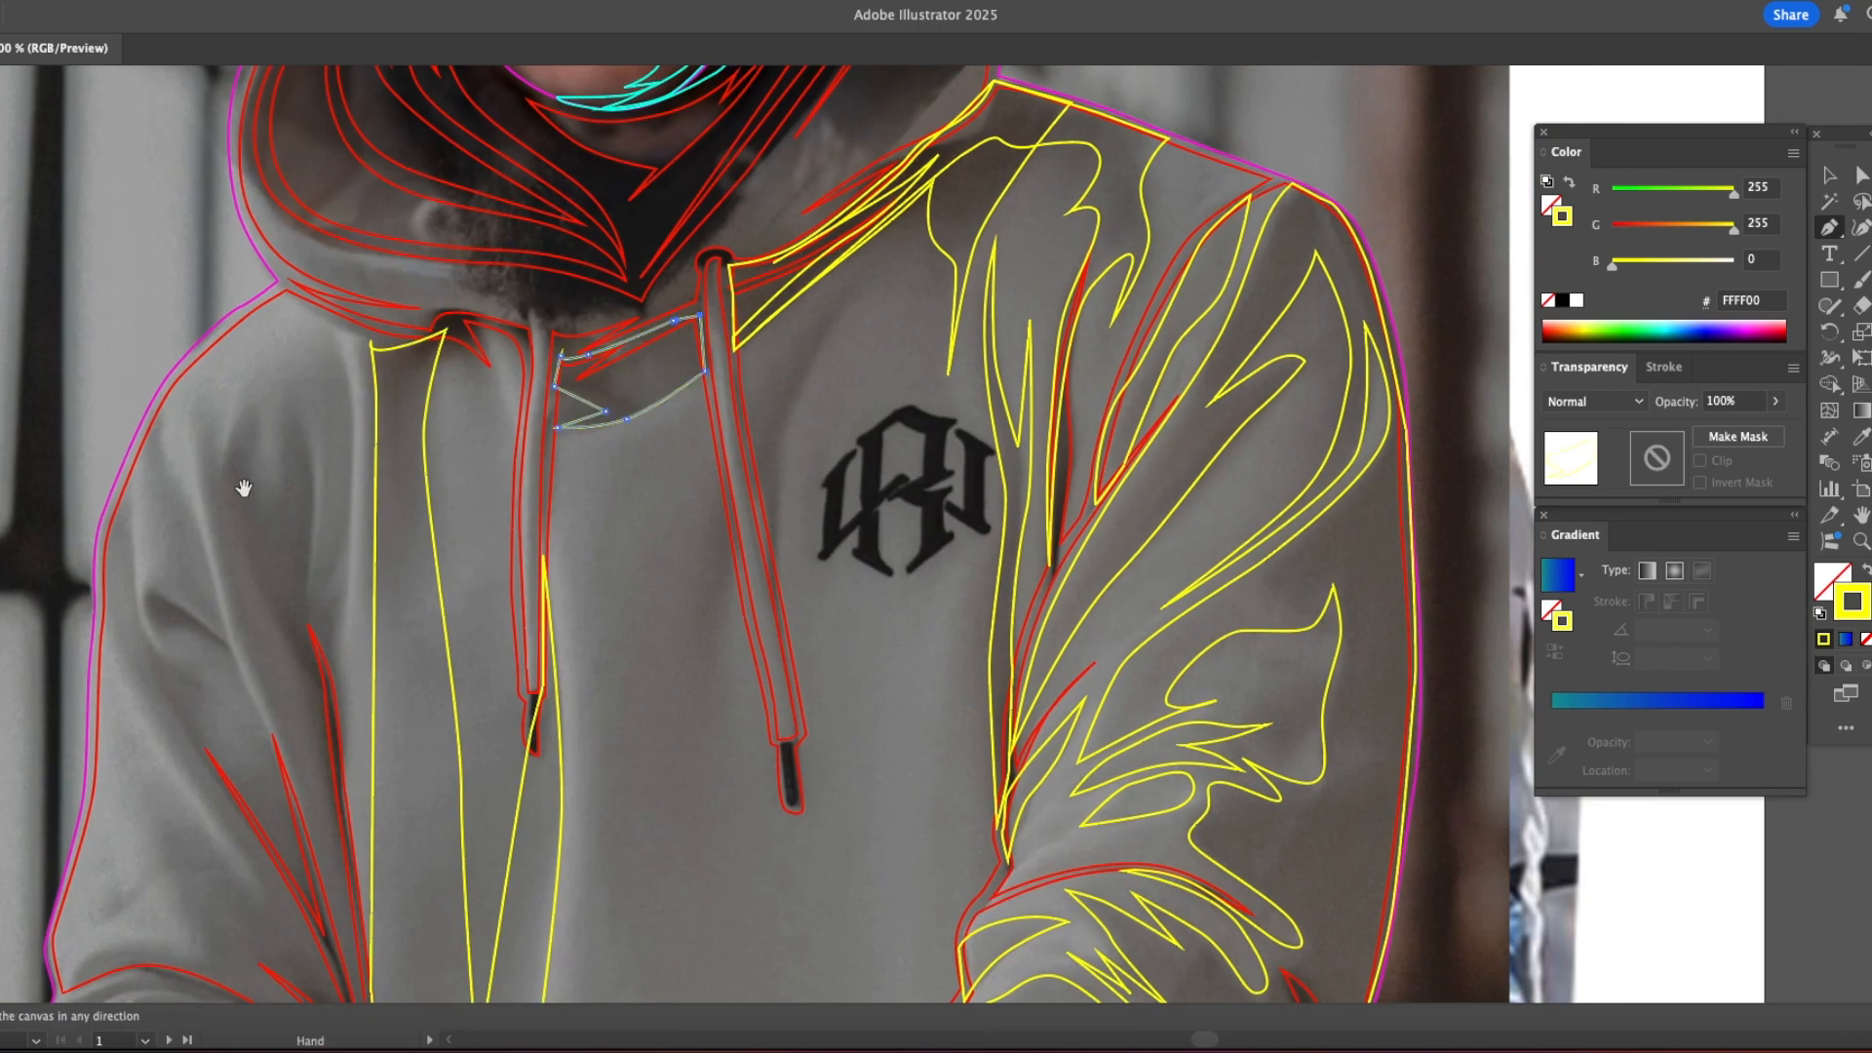
Step: Draw a closed shadow shape with pointed folds on the left shoulder, from the hood rim down toward the armpit
scroll(391, 400, down, 3)
scroll(390, 399, left, 1)
click(390, 201)
click(354, 537)
click(303, 431)
click(283, 321)
click(317, 229)
click(310, 337)
click(326, 386)
click(335, 321)
click(343, 246)
click(392, 201)
Step: Draw a long tapering fold shadow from the left shoulder down to the sleeve seam
click(275, 278)
click(288, 384)
click(375, 573)
click(387, 624)
click(305, 533)
click(282, 466)
drag(248, 324, 248, 280)
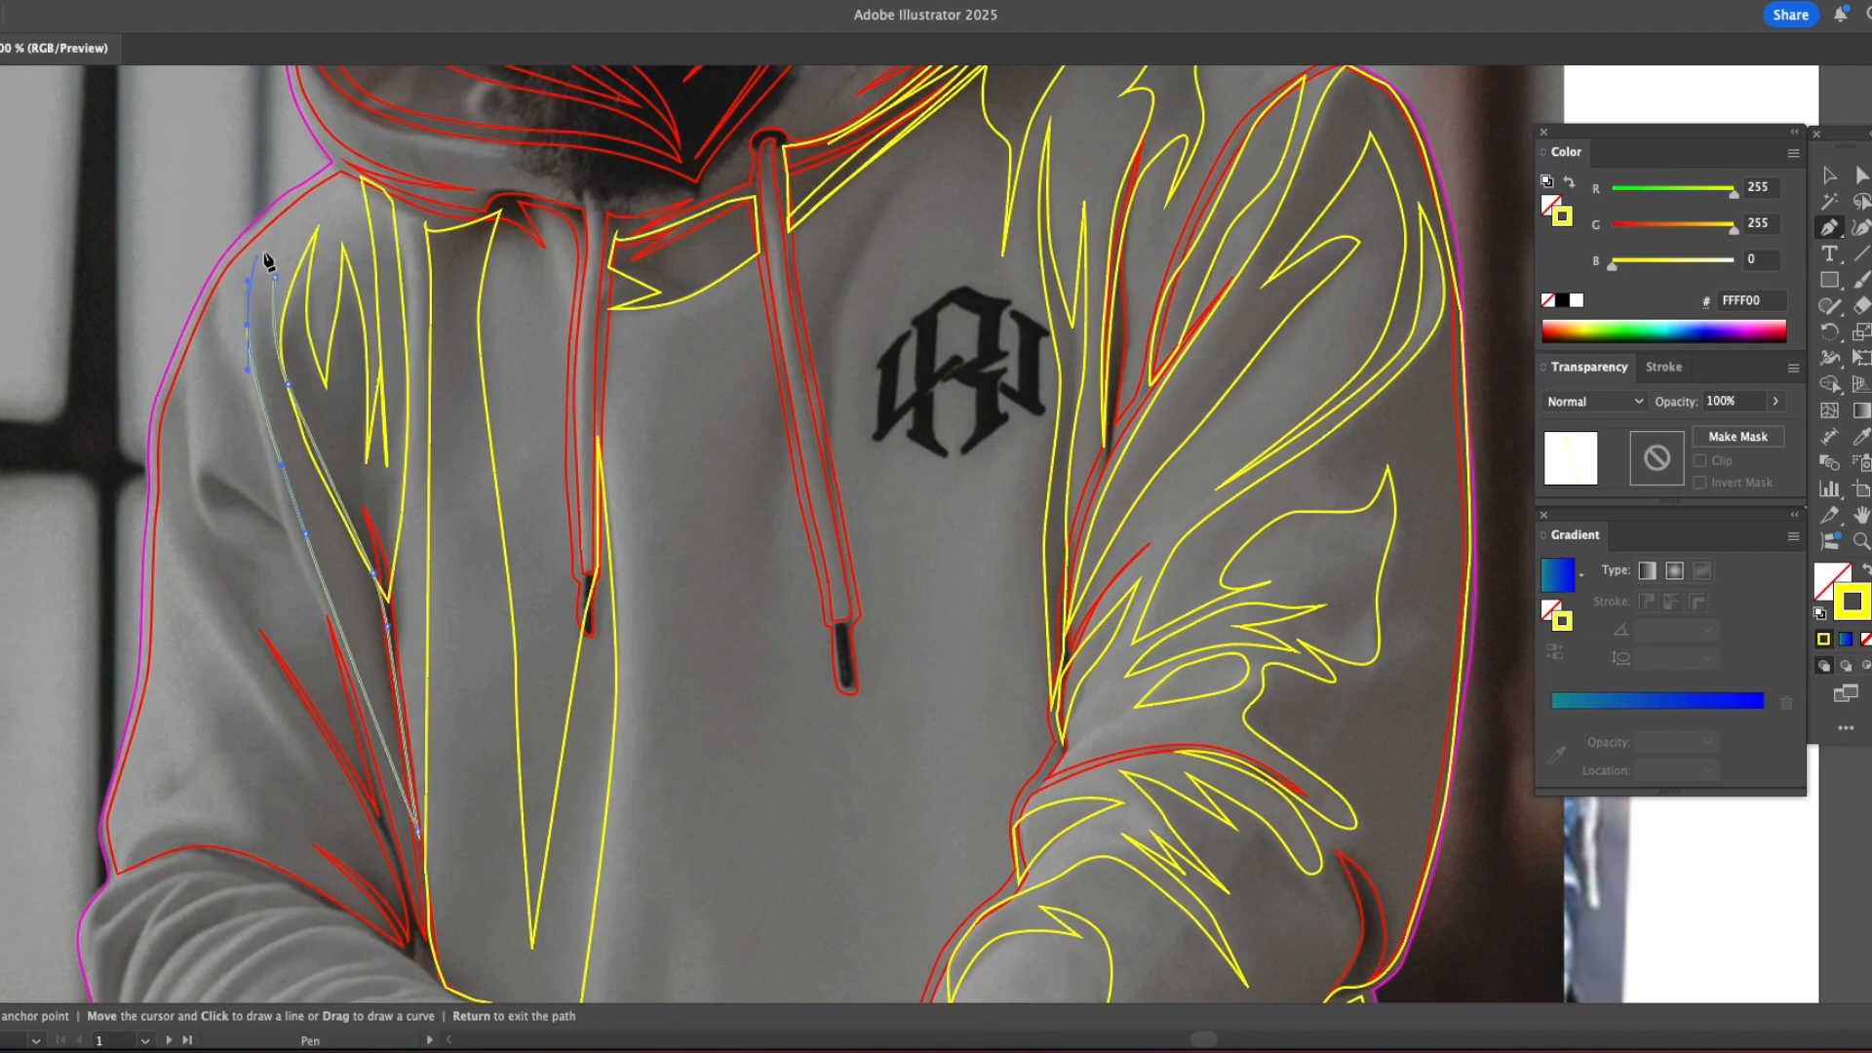
click(214, 289)
click(239, 370)
click(213, 291)
Step: Draw a closed zigzag fold shadow on the left upper sleeve reaching down to the elbow crease
click(182, 353)
click(331, 695)
click(299, 547)
click(408, 910)
drag(163, 510, 156, 448)
click(182, 353)
Step: Outline the outer left sleeve shadow along the arm's edge and the elbow crease, with pointed inner folds
key(space)
drag(301, 655, 274, 400)
click(197, 394)
click(339, 605)
click(260, 441)
click(384, 694)
drag(182, 589, 150, 558)
click(92, 613)
click(133, 285)
click(197, 394)
Step: Outline the left cuff band as a closed yellow shape around the wrist beside the upper hand
key(space)
drag(225, 621, 194, 398)
click(539, 585)
drag(505, 565, 488, 558)
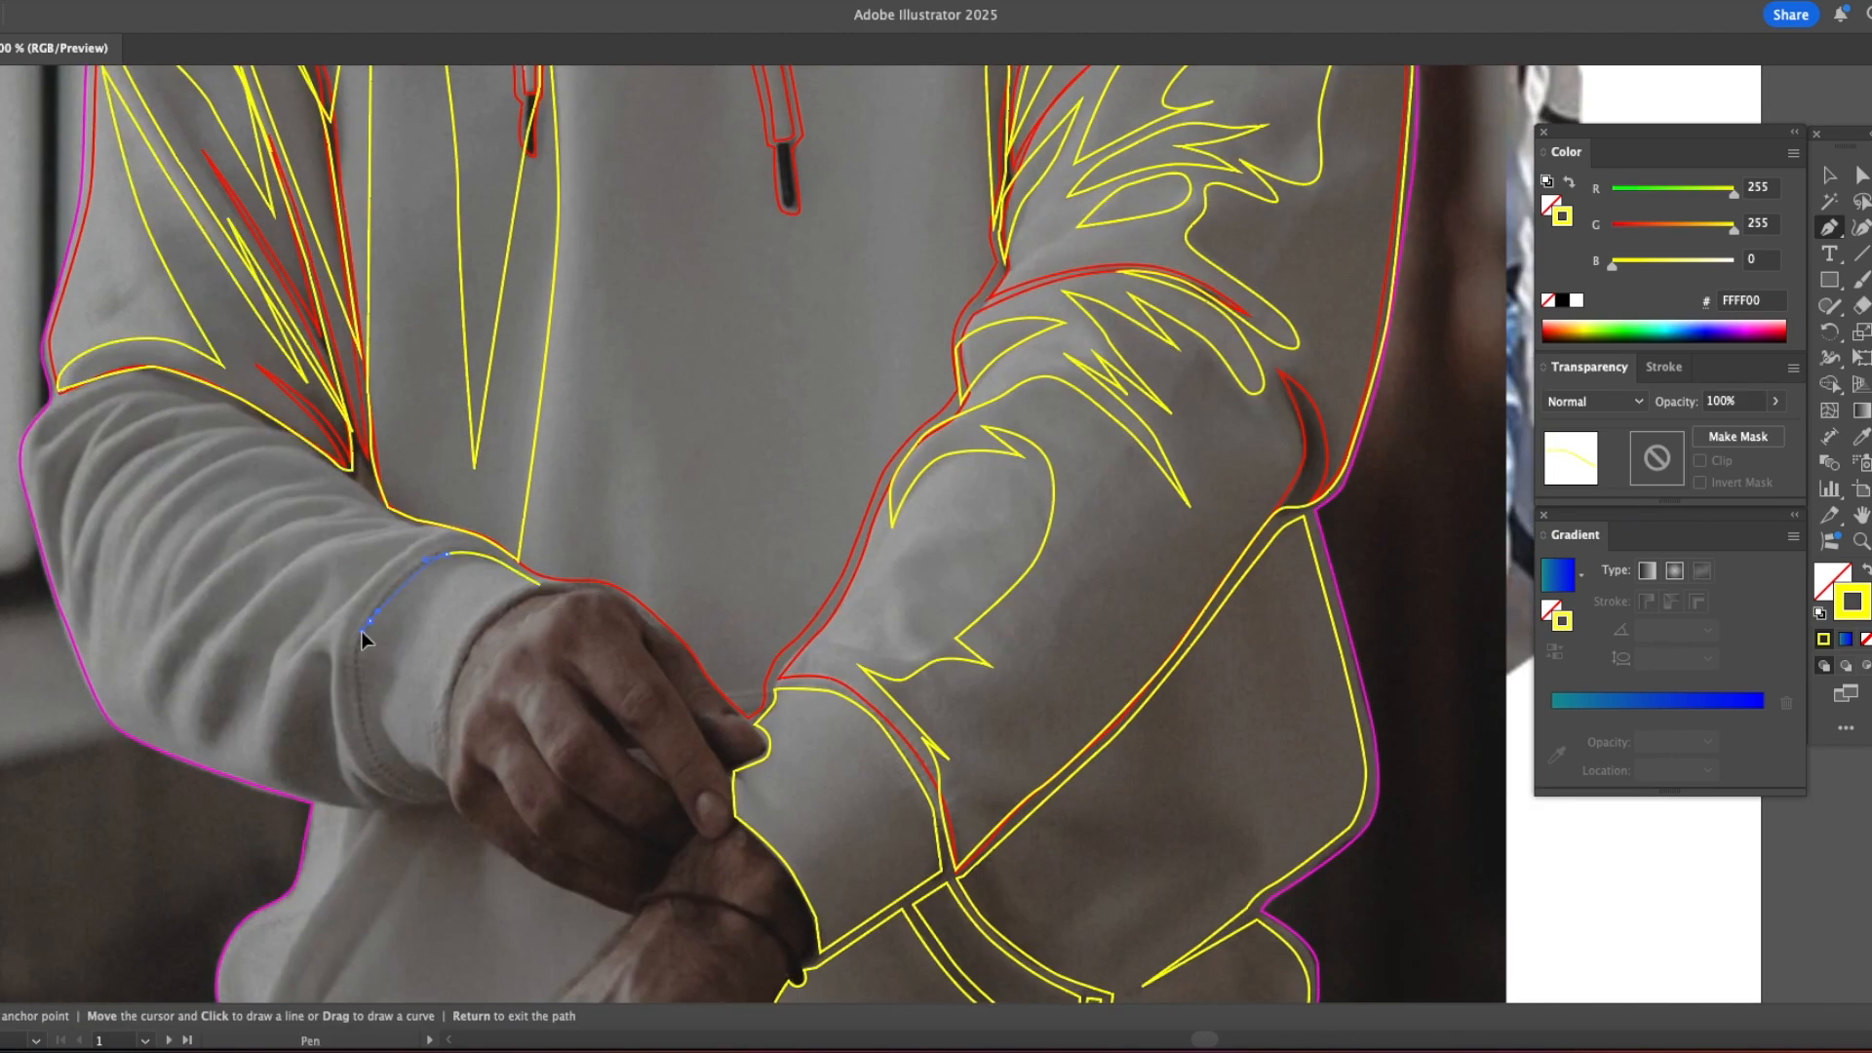
drag(484, 620, 502, 605)
click(539, 585)
Step: Trace the upper hand's outer edge along the cuff and knuckles, with pointed gaps between the lower fingers
click(593, 590)
drag(532, 599, 514, 607)
drag(460, 679, 455, 701)
drag(477, 826, 495, 844)
drag(565, 886, 545, 847)
click(649, 886)
drag(502, 785, 565, 852)
click(478, 761)
drag(598, 863, 650, 769)
click(680, 847)
click(694, 832)
Step: Trace the remaining finger gap, the index fingertip and the thumb, closing the hand shape along its upper edge
drag(607, 732, 585, 700)
click(578, 686)
drag(626, 729, 676, 695)
click(640, 640)
drag(701, 721, 757, 752)
click(727, 749)
drag(755, 731, 749, 723)
drag(728, 707, 709, 695)
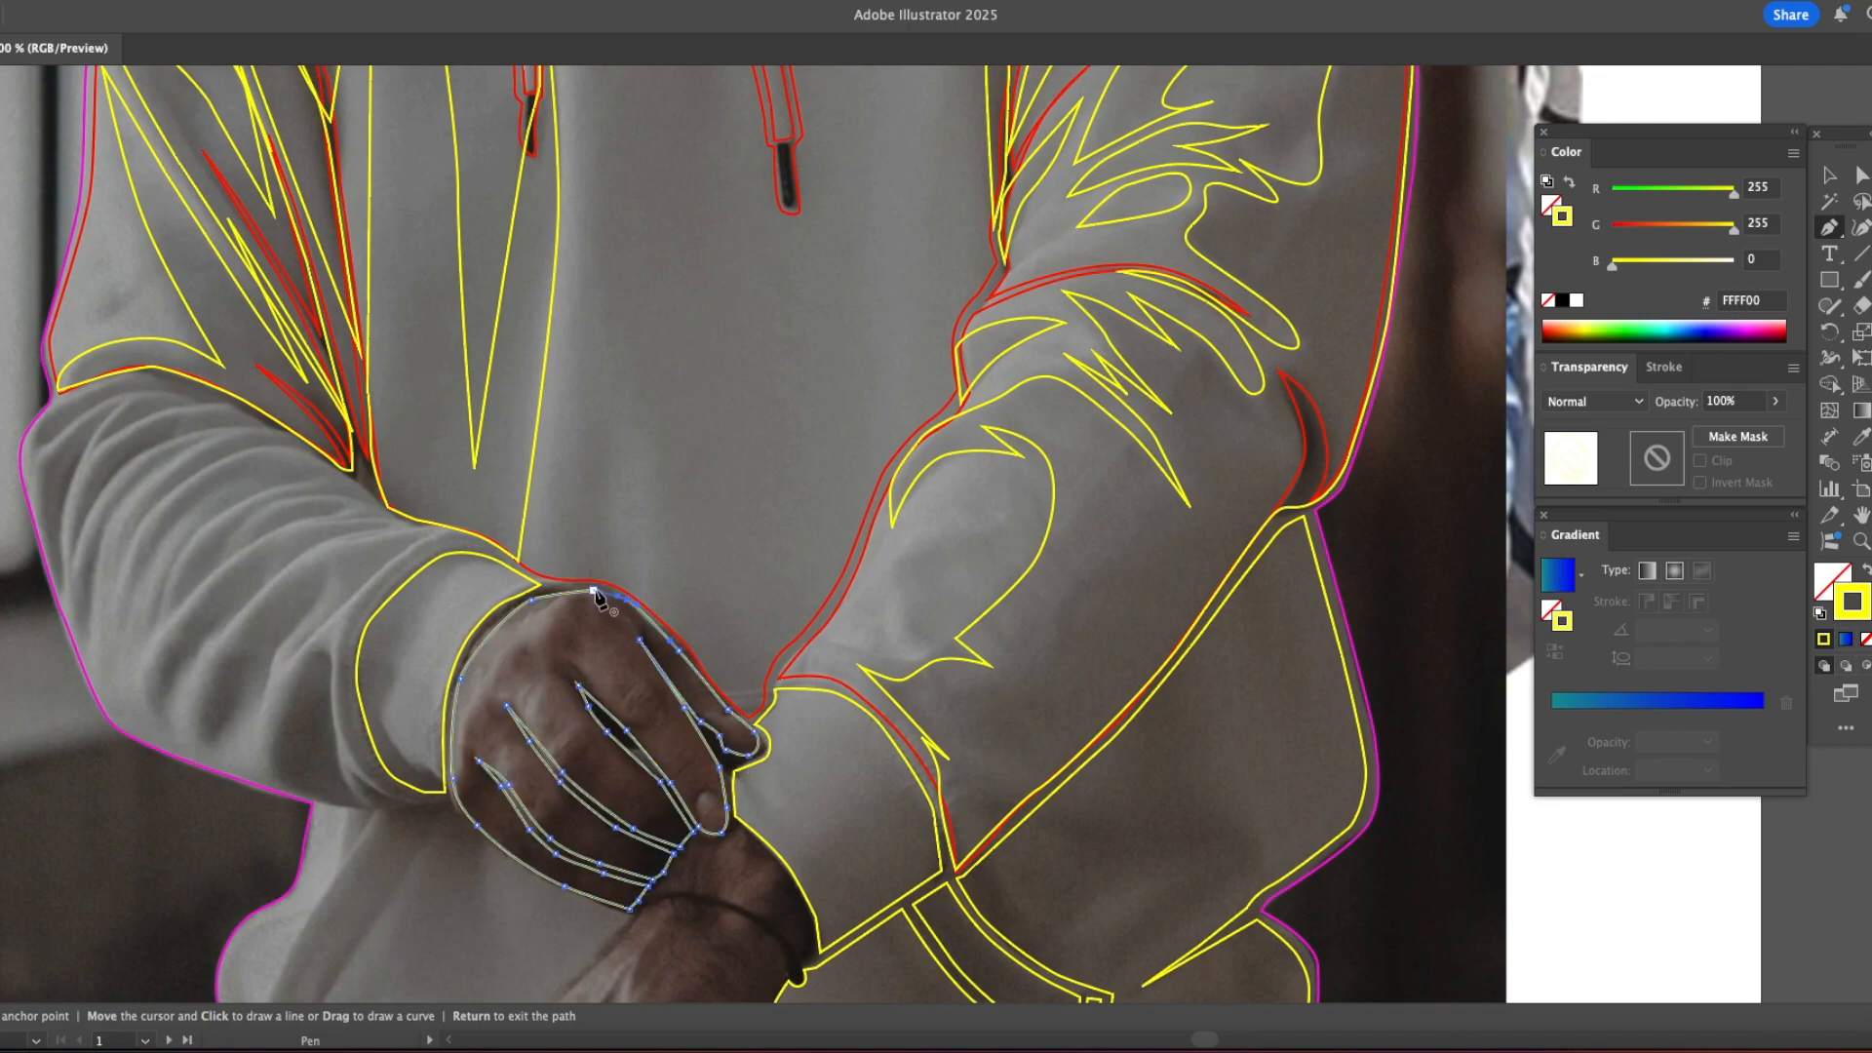
Step: Outline the left forearm's upper edge from the elbow crease to the cuff, and the curved shadow along the cuff seam
click(59, 399)
drag(135, 376, 157, 374)
drag(183, 382, 217, 395)
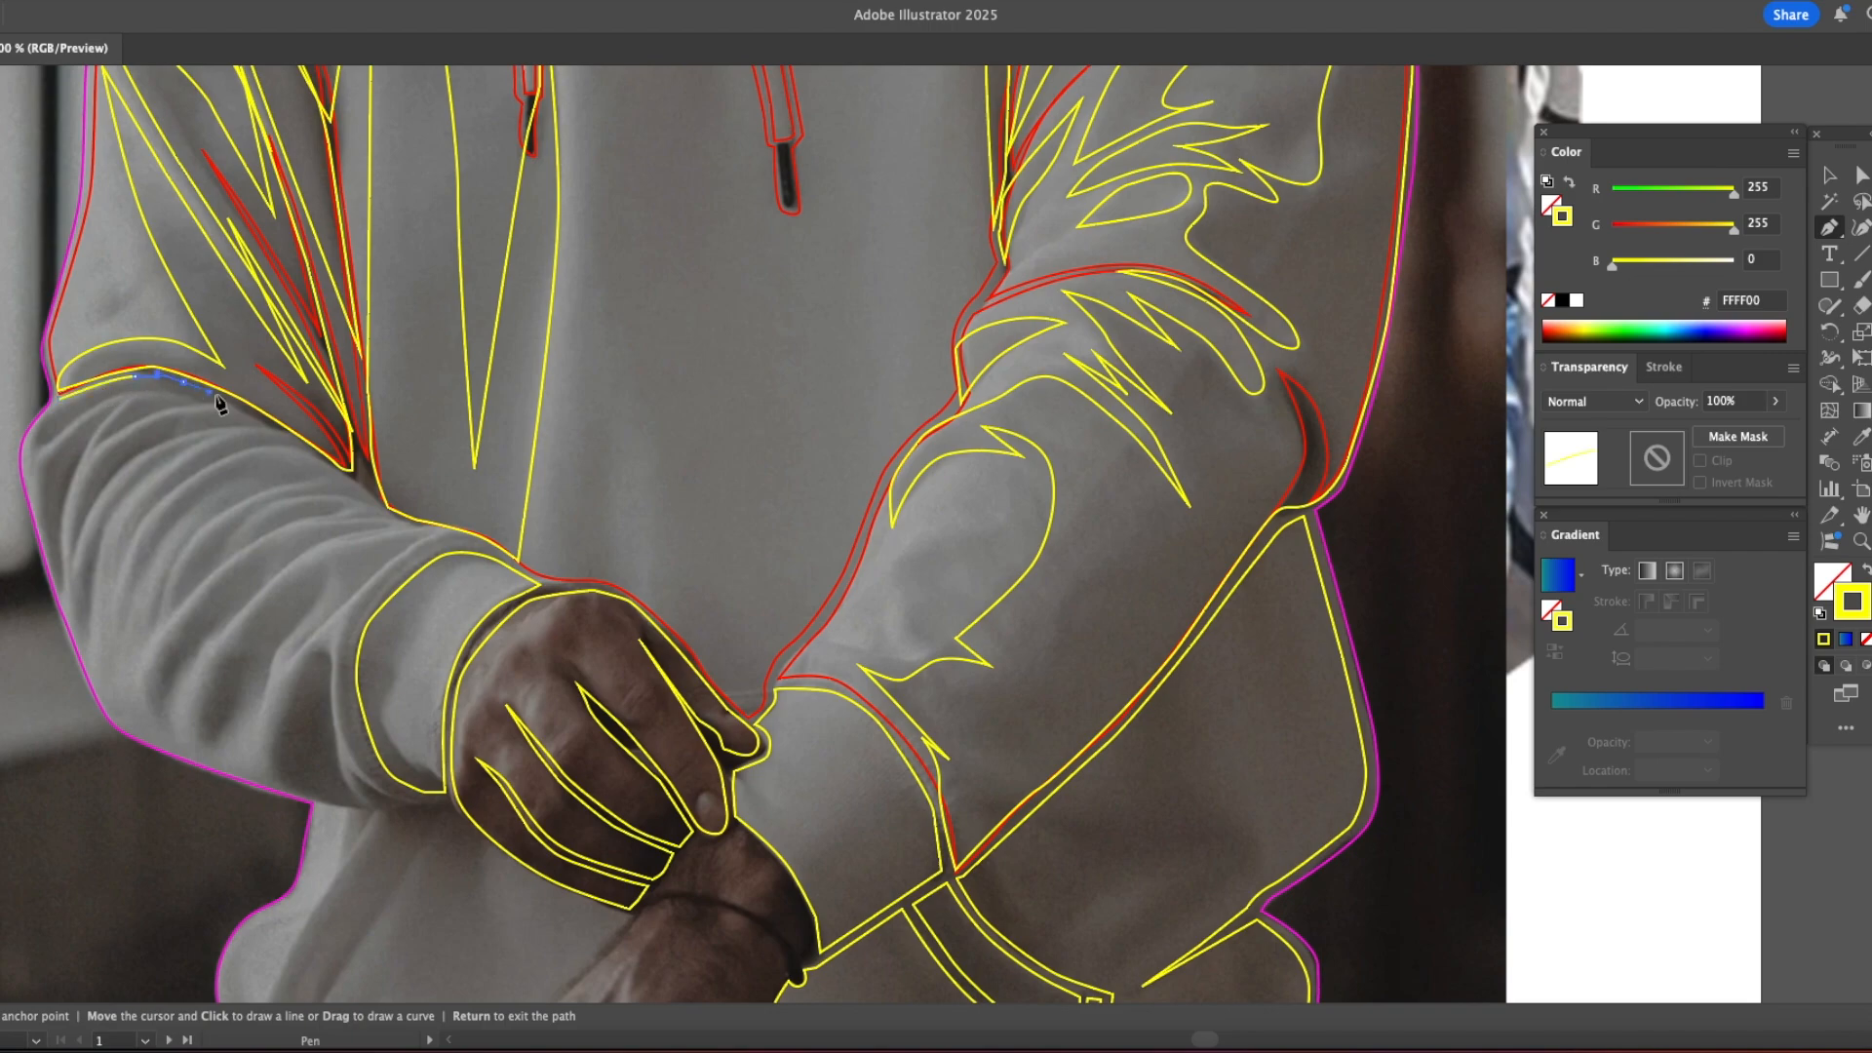
drag(473, 541, 480, 545)
click(487, 548)
drag(433, 552, 352, 643)
drag(351, 708, 354, 727)
drag(366, 750, 371, 762)
drag(377, 775, 386, 782)
click(427, 803)
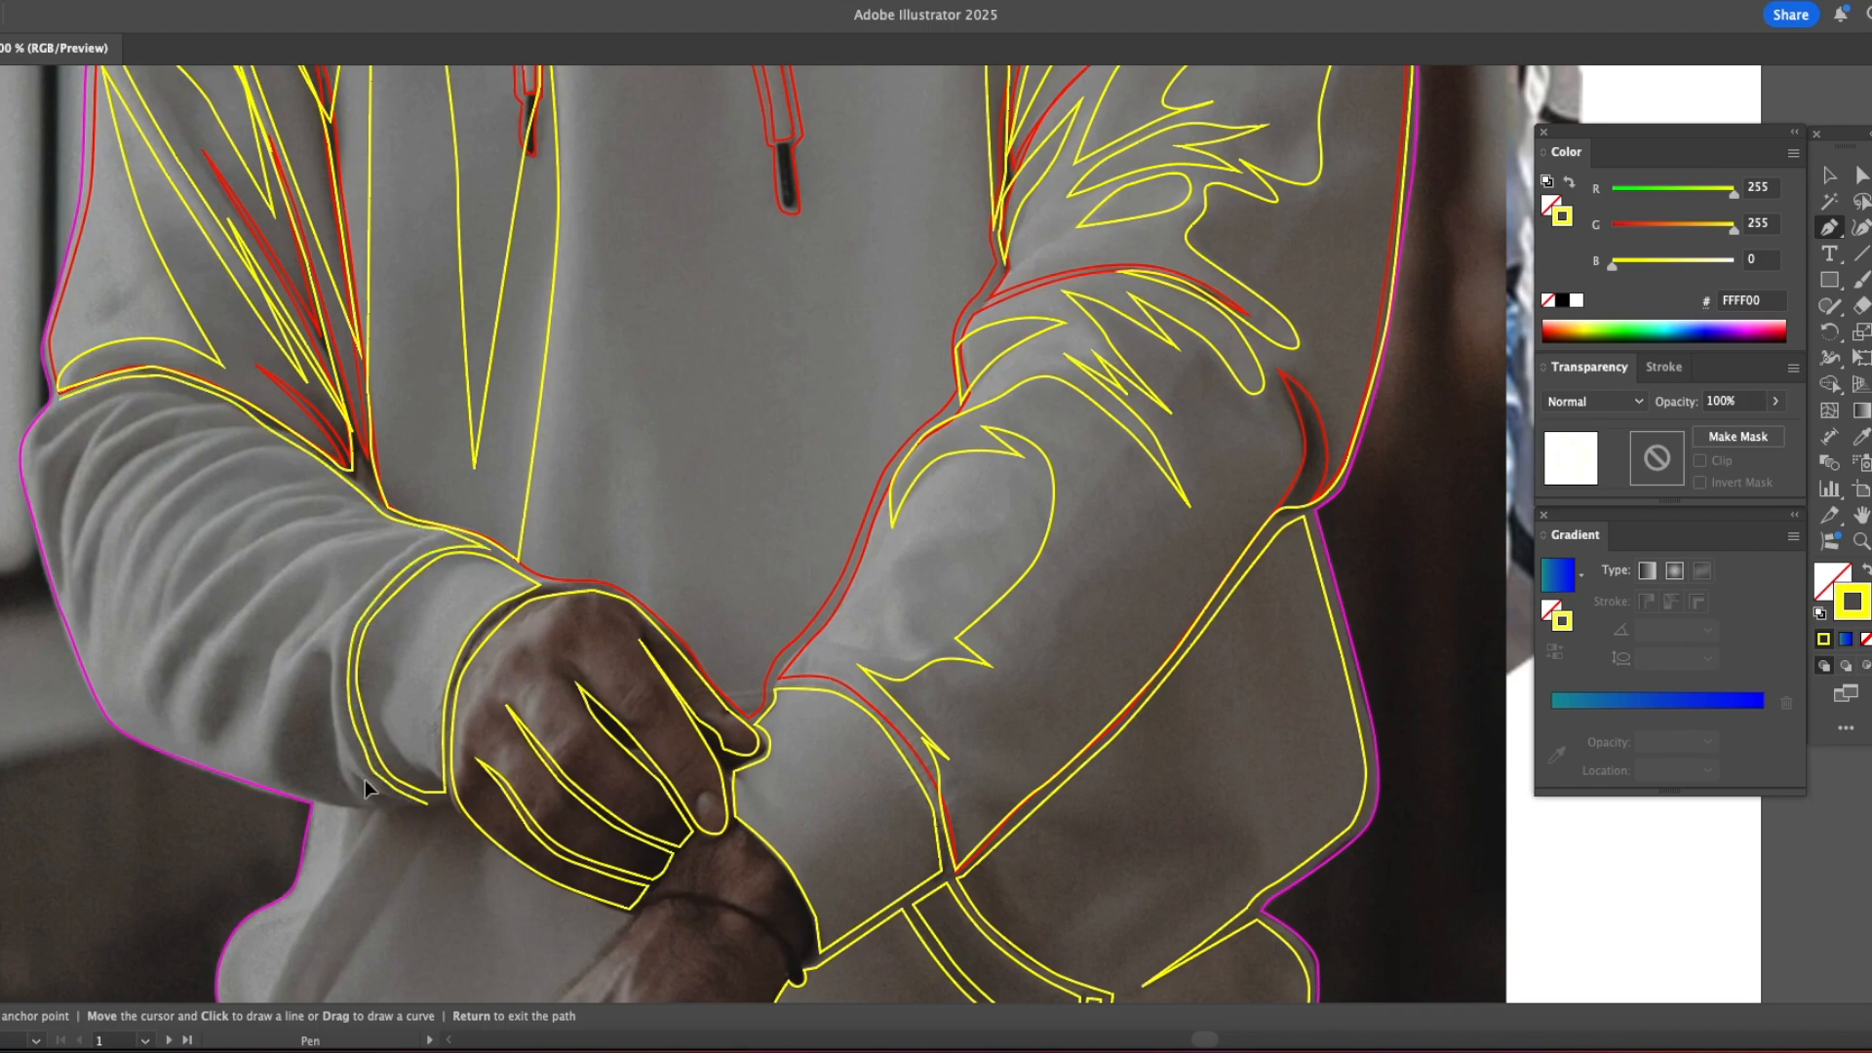
Step: Draw the shadow along the left forearm's outer edge and the pointed curved folds just below the elbow crease
drag(132, 728, 105, 712)
click(120, 401)
drag(61, 445, 43, 464)
drag(151, 393, 200, 398)
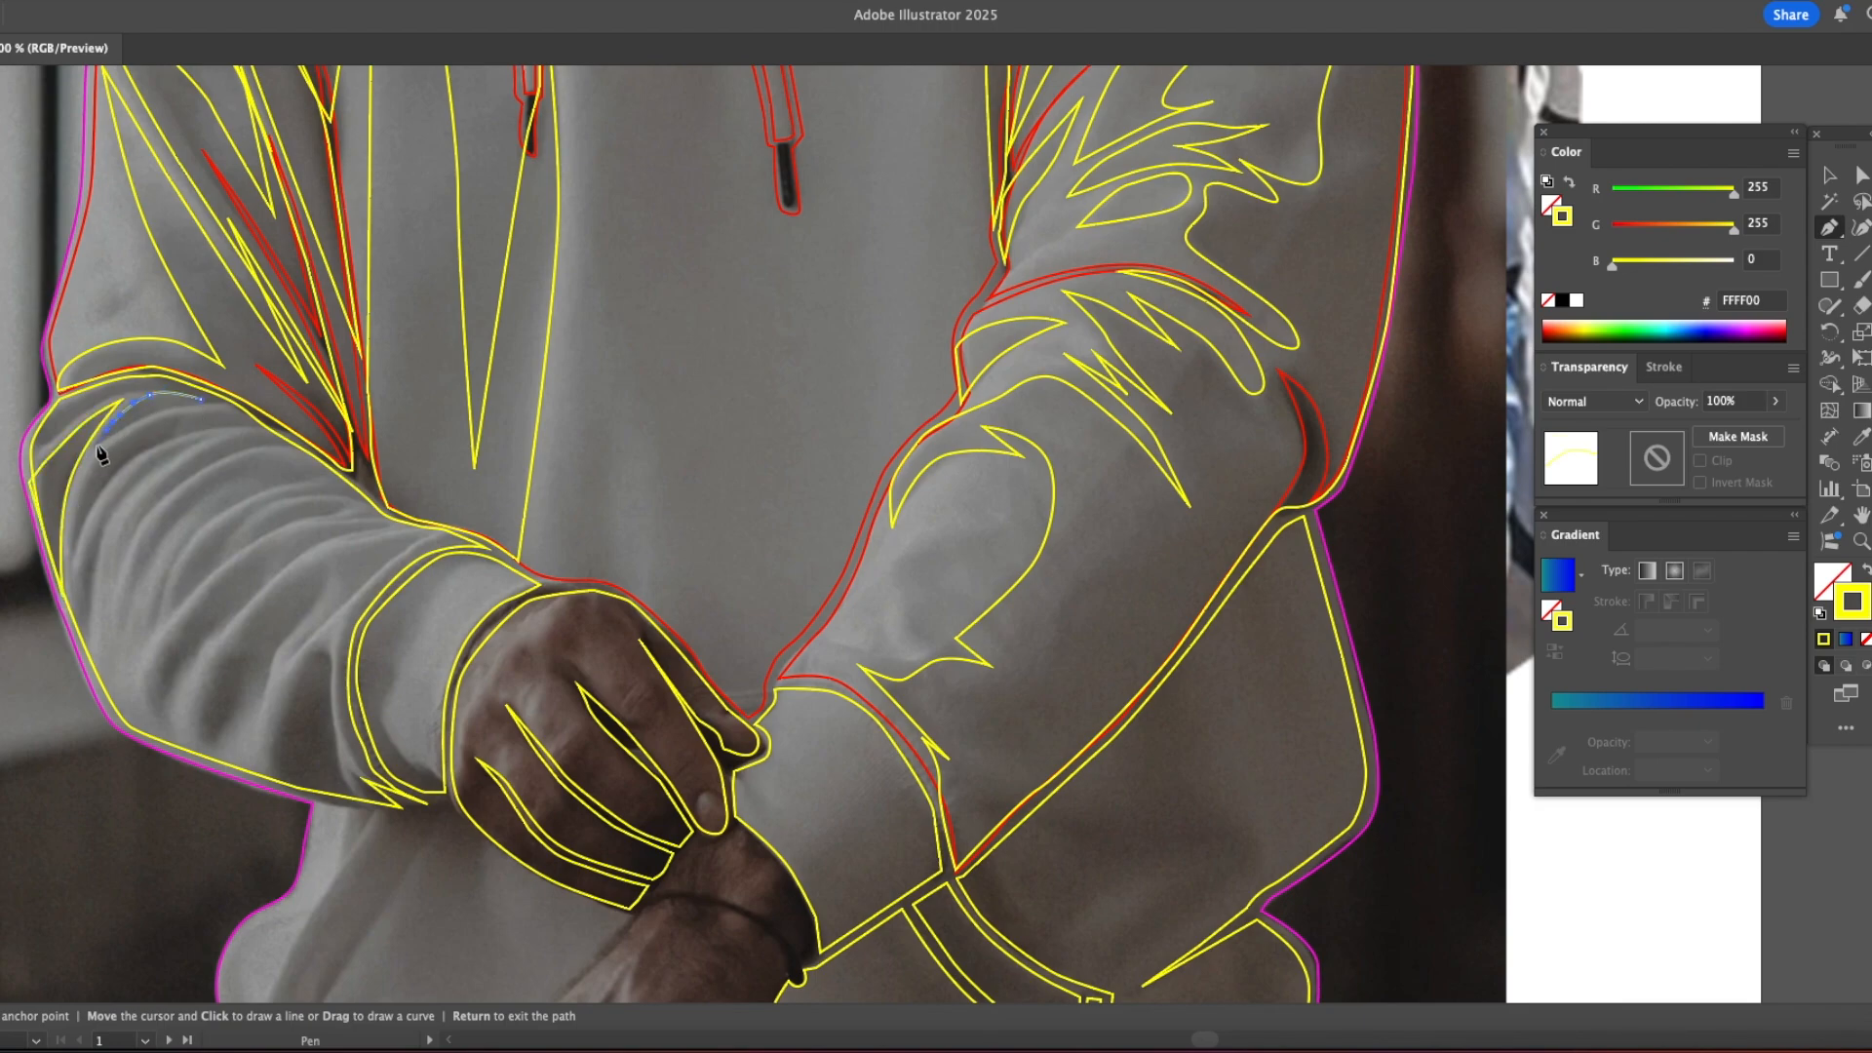
click(66, 565)
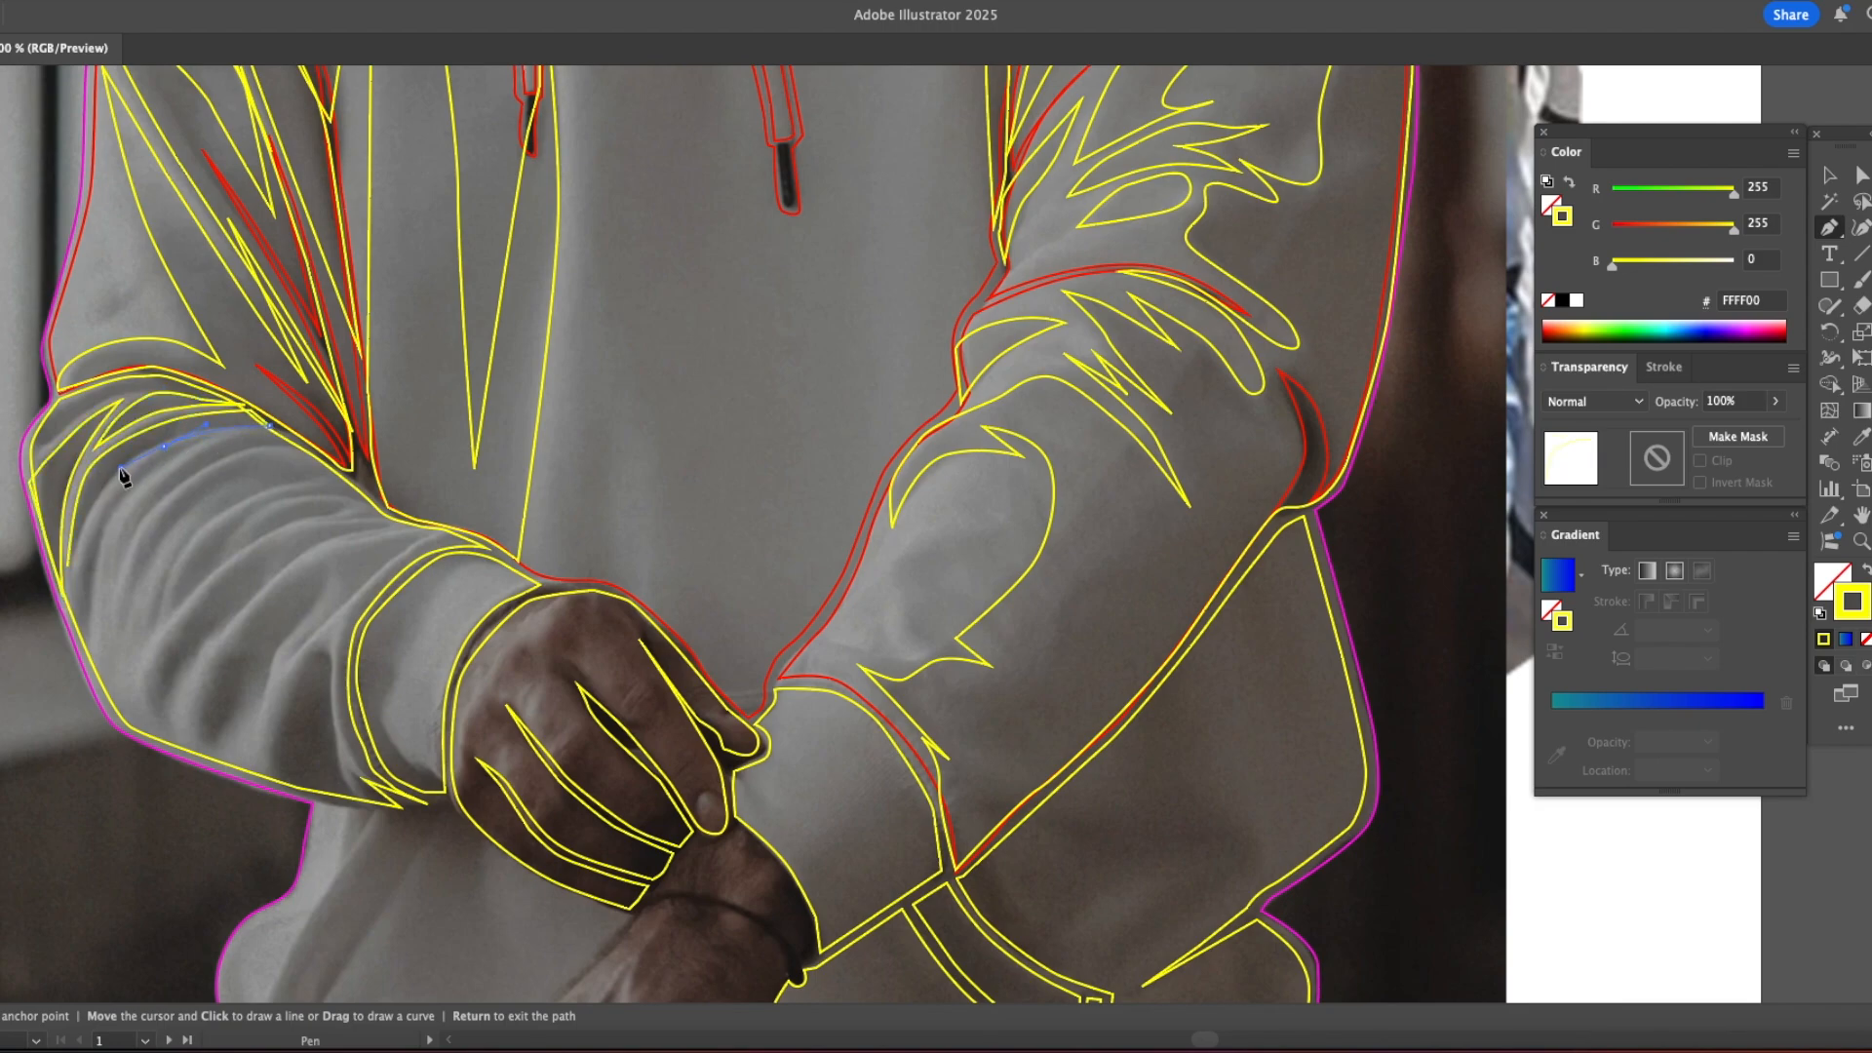
click(88, 664)
drag(133, 491, 183, 467)
click(73, 628)
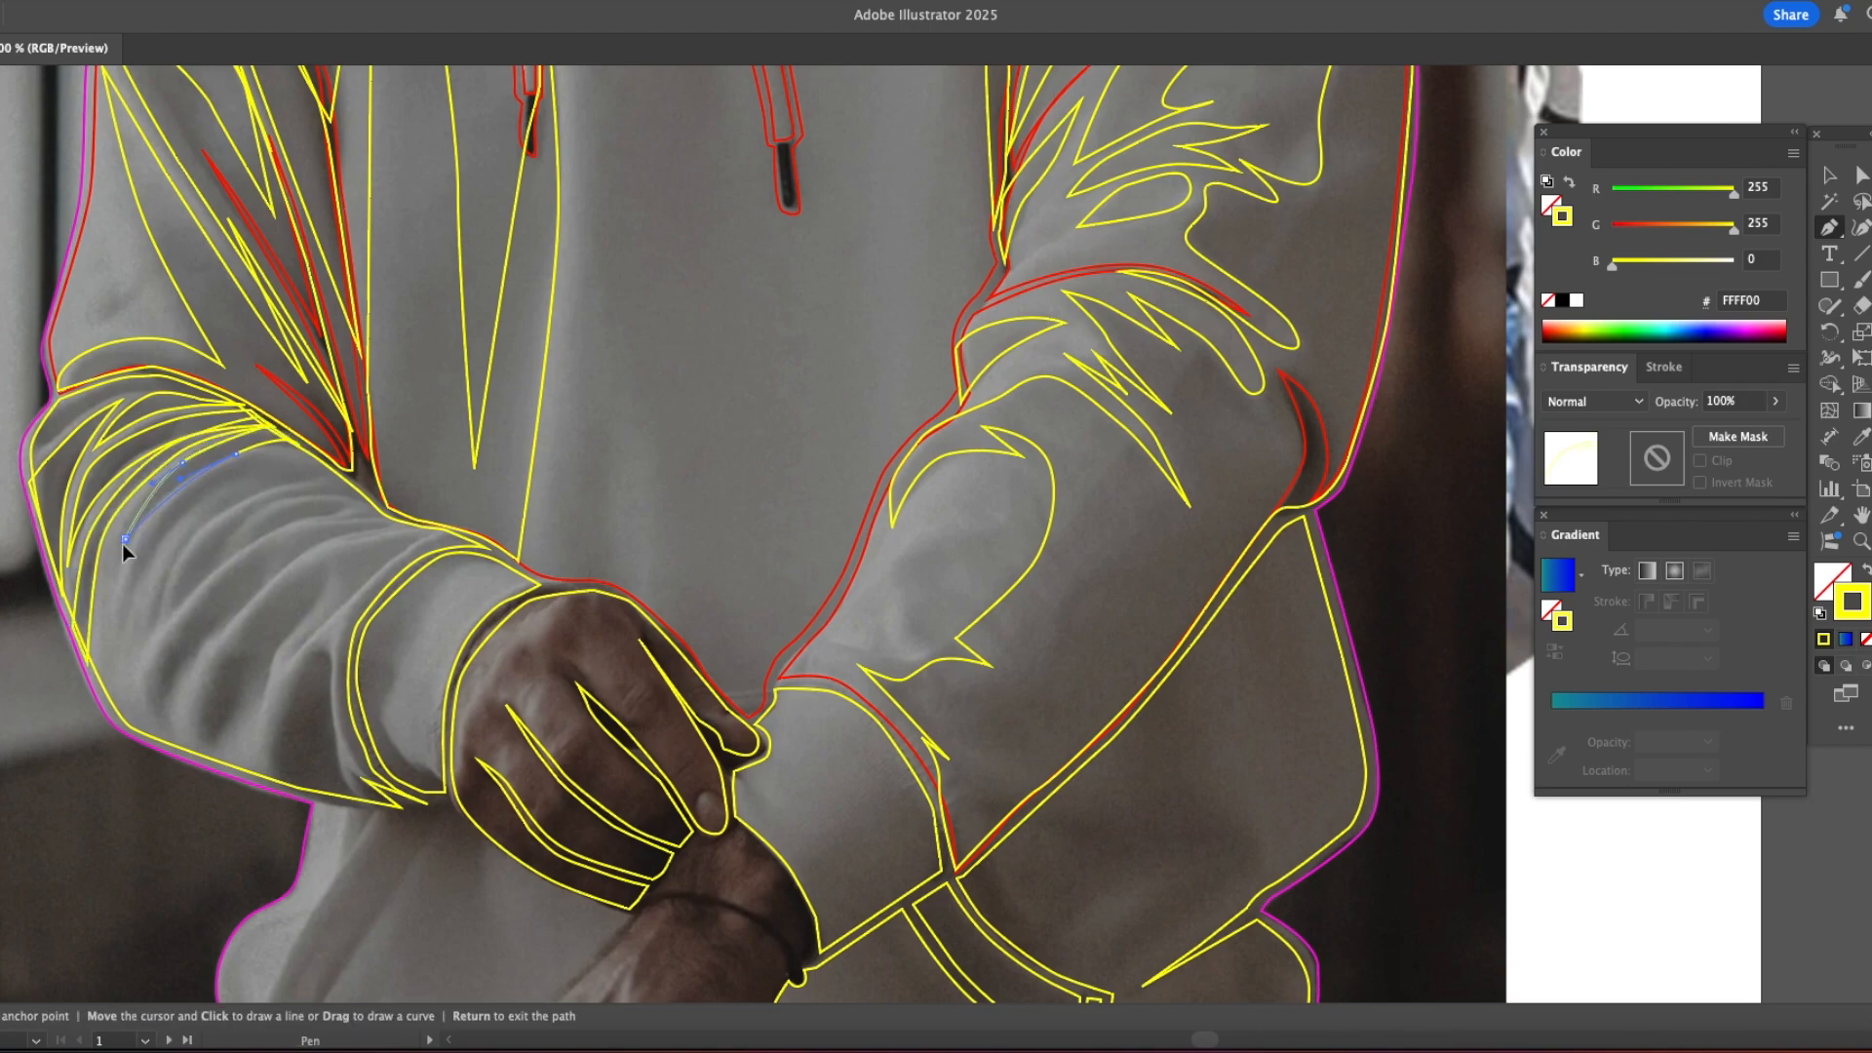
Step: Draw the pointed fold shadows across the middle of the left forearm, reaching up to its inner edge
click(255, 479)
super+click(84, 772)
click(365, 496)
click(340, 473)
mouse_move(305, 498)
mouse_down()
mouse_move(325, 496)
mouse_move(282, 509)
mouse_up()
click(377, 504)
click(364, 495)
click(241, 548)
drag(310, 502, 324, 501)
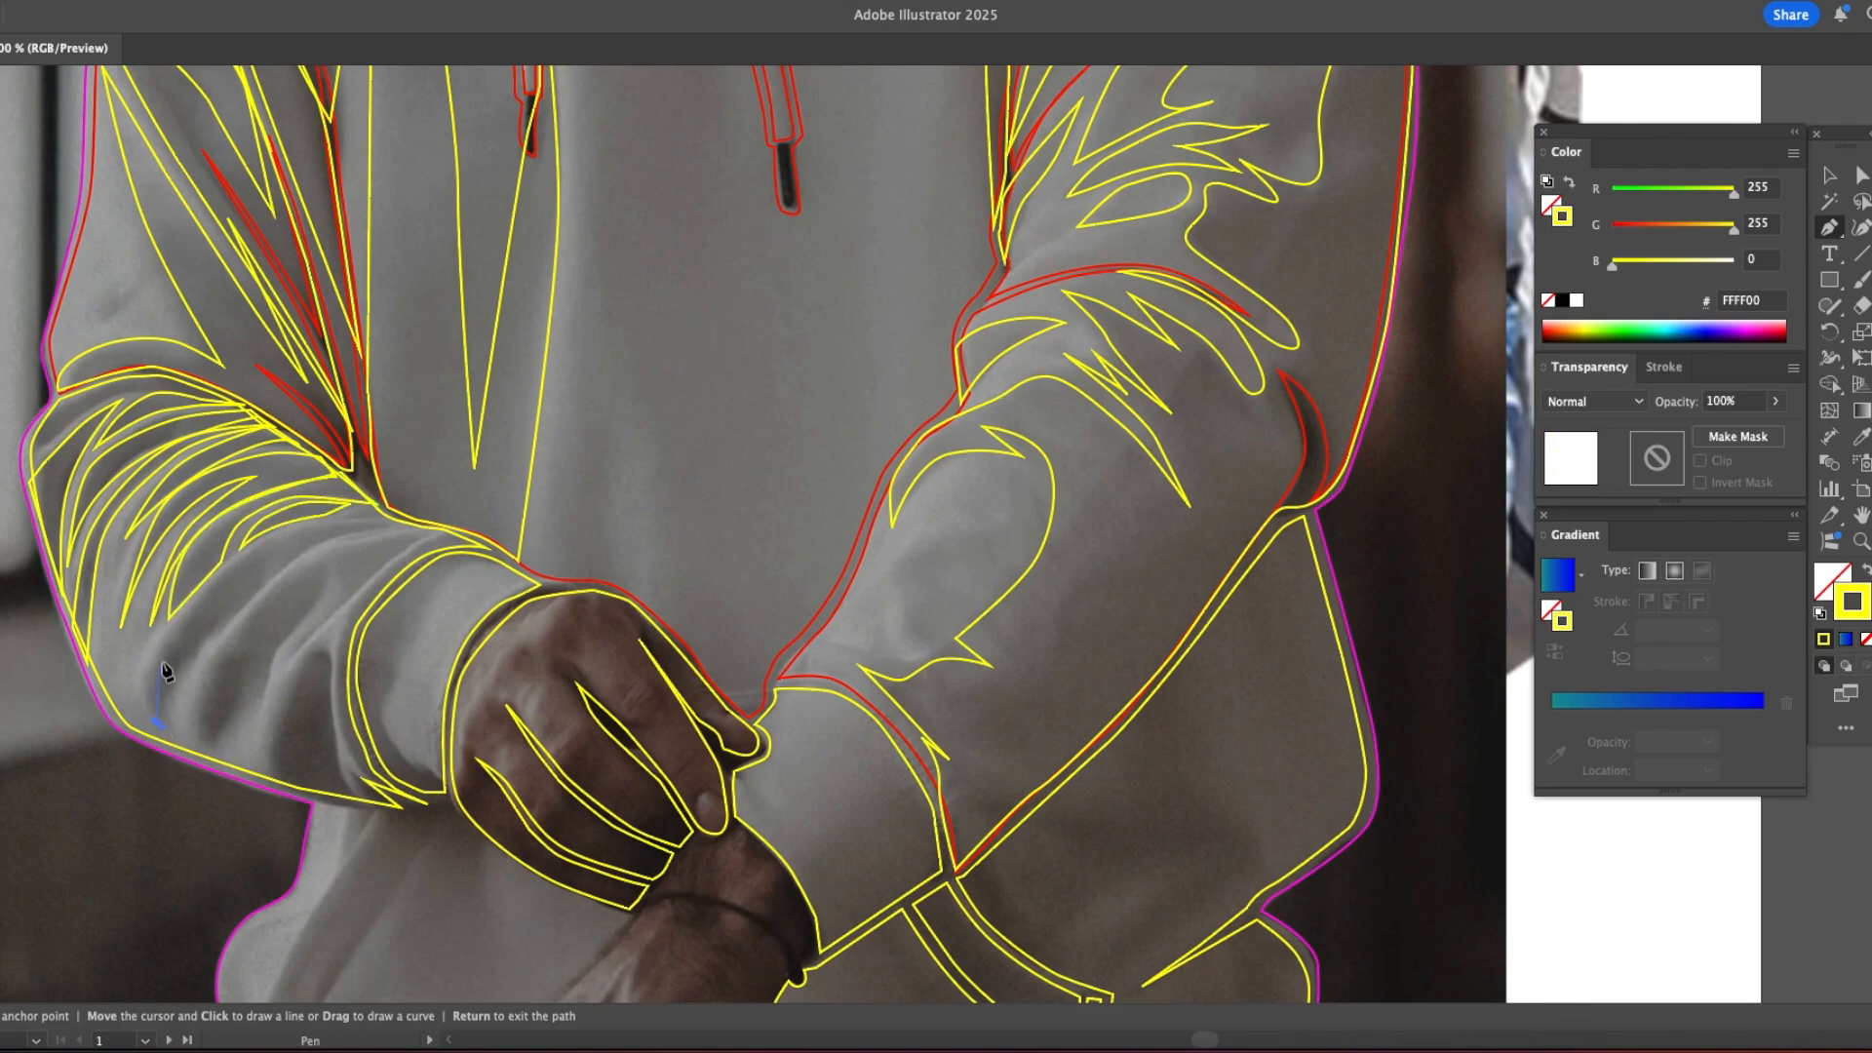
Step: Draw the remaining forearm fold shadows beside the cuff seam and a thin shadow under the elbow crease
click(207, 743)
click(207, 745)
click(343, 549)
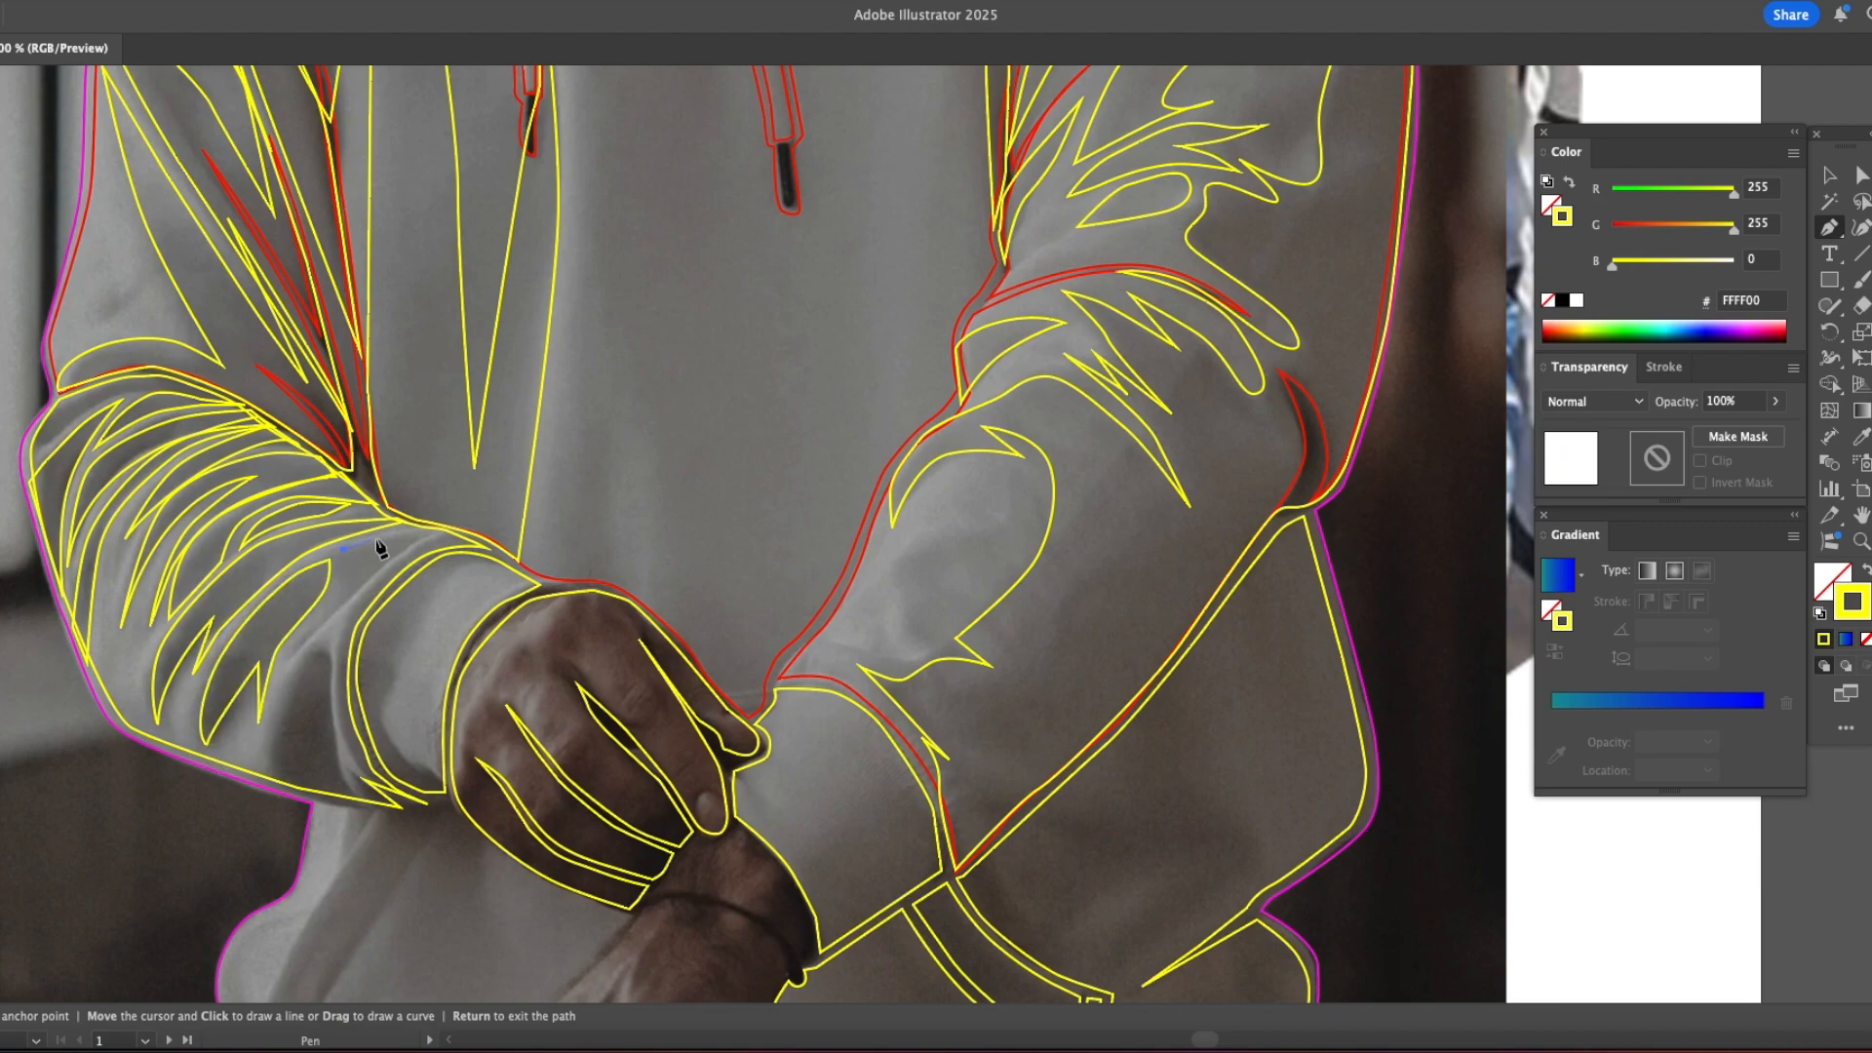
drag(341, 575, 343, 583)
click(324, 648)
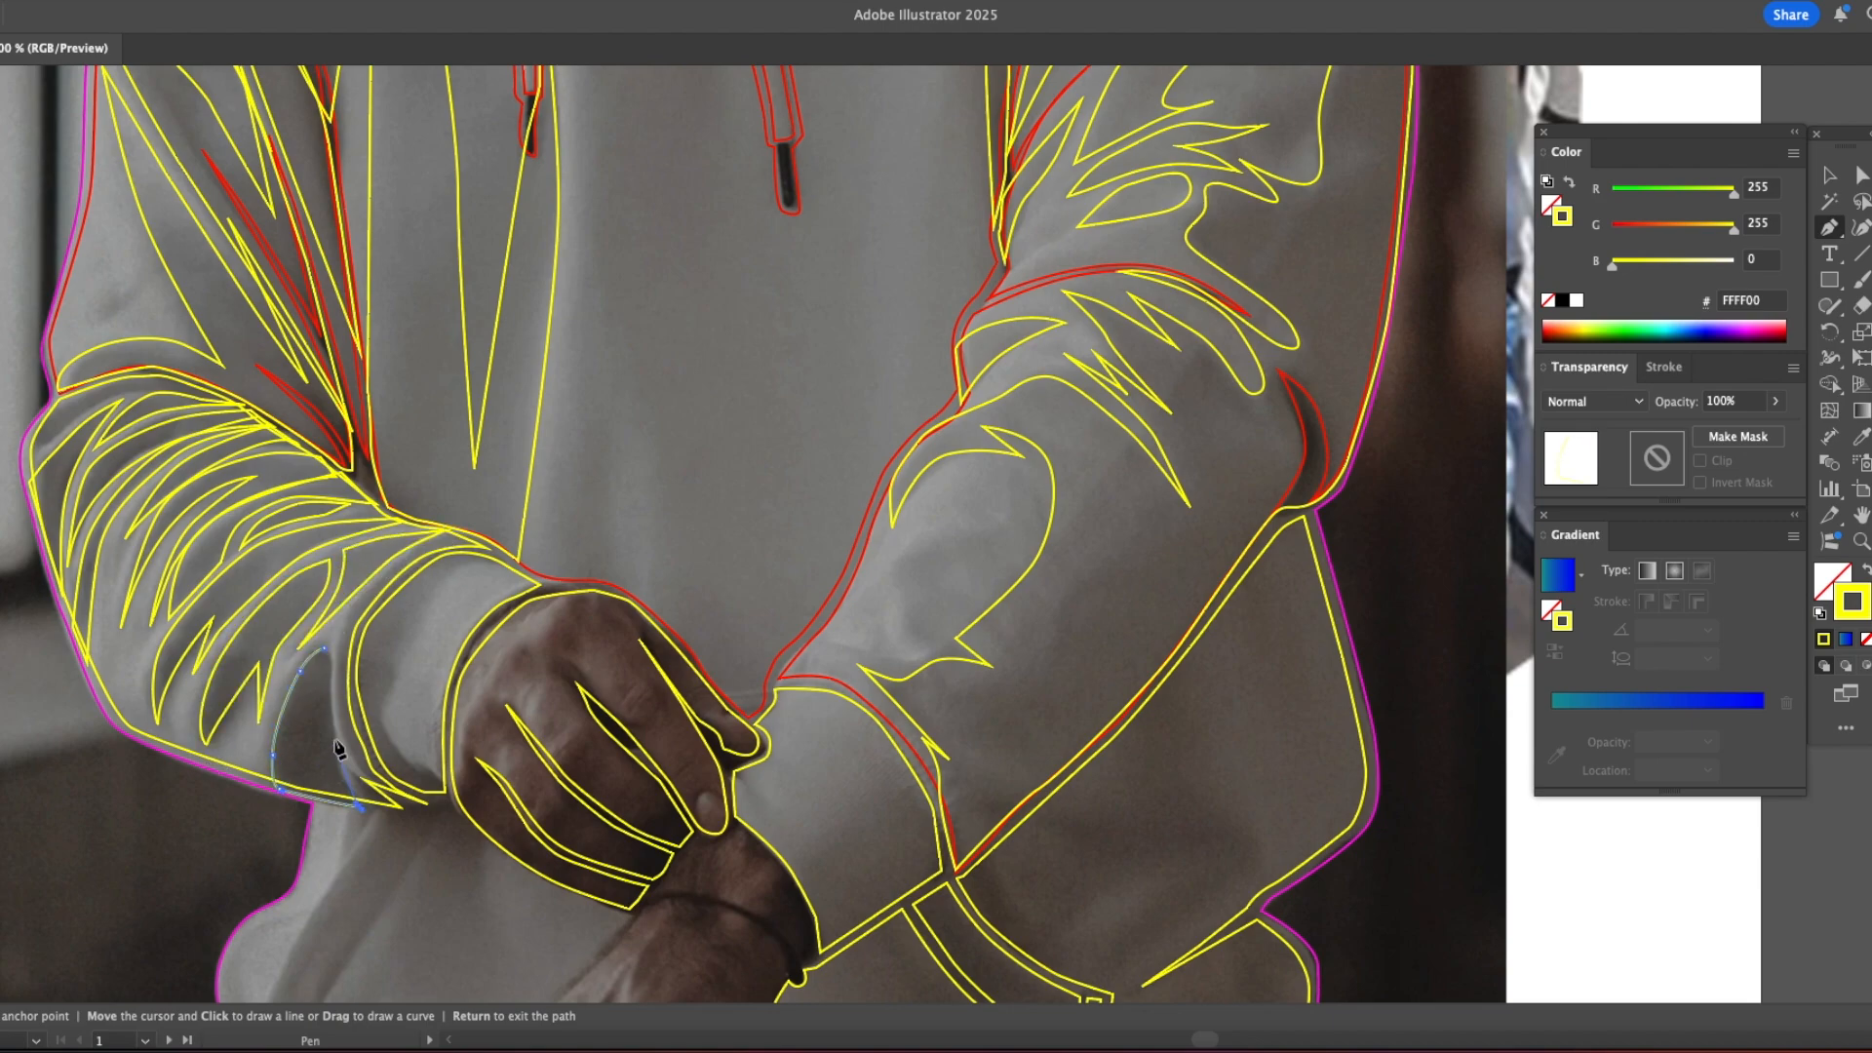
click(304, 645)
click(39, 429)
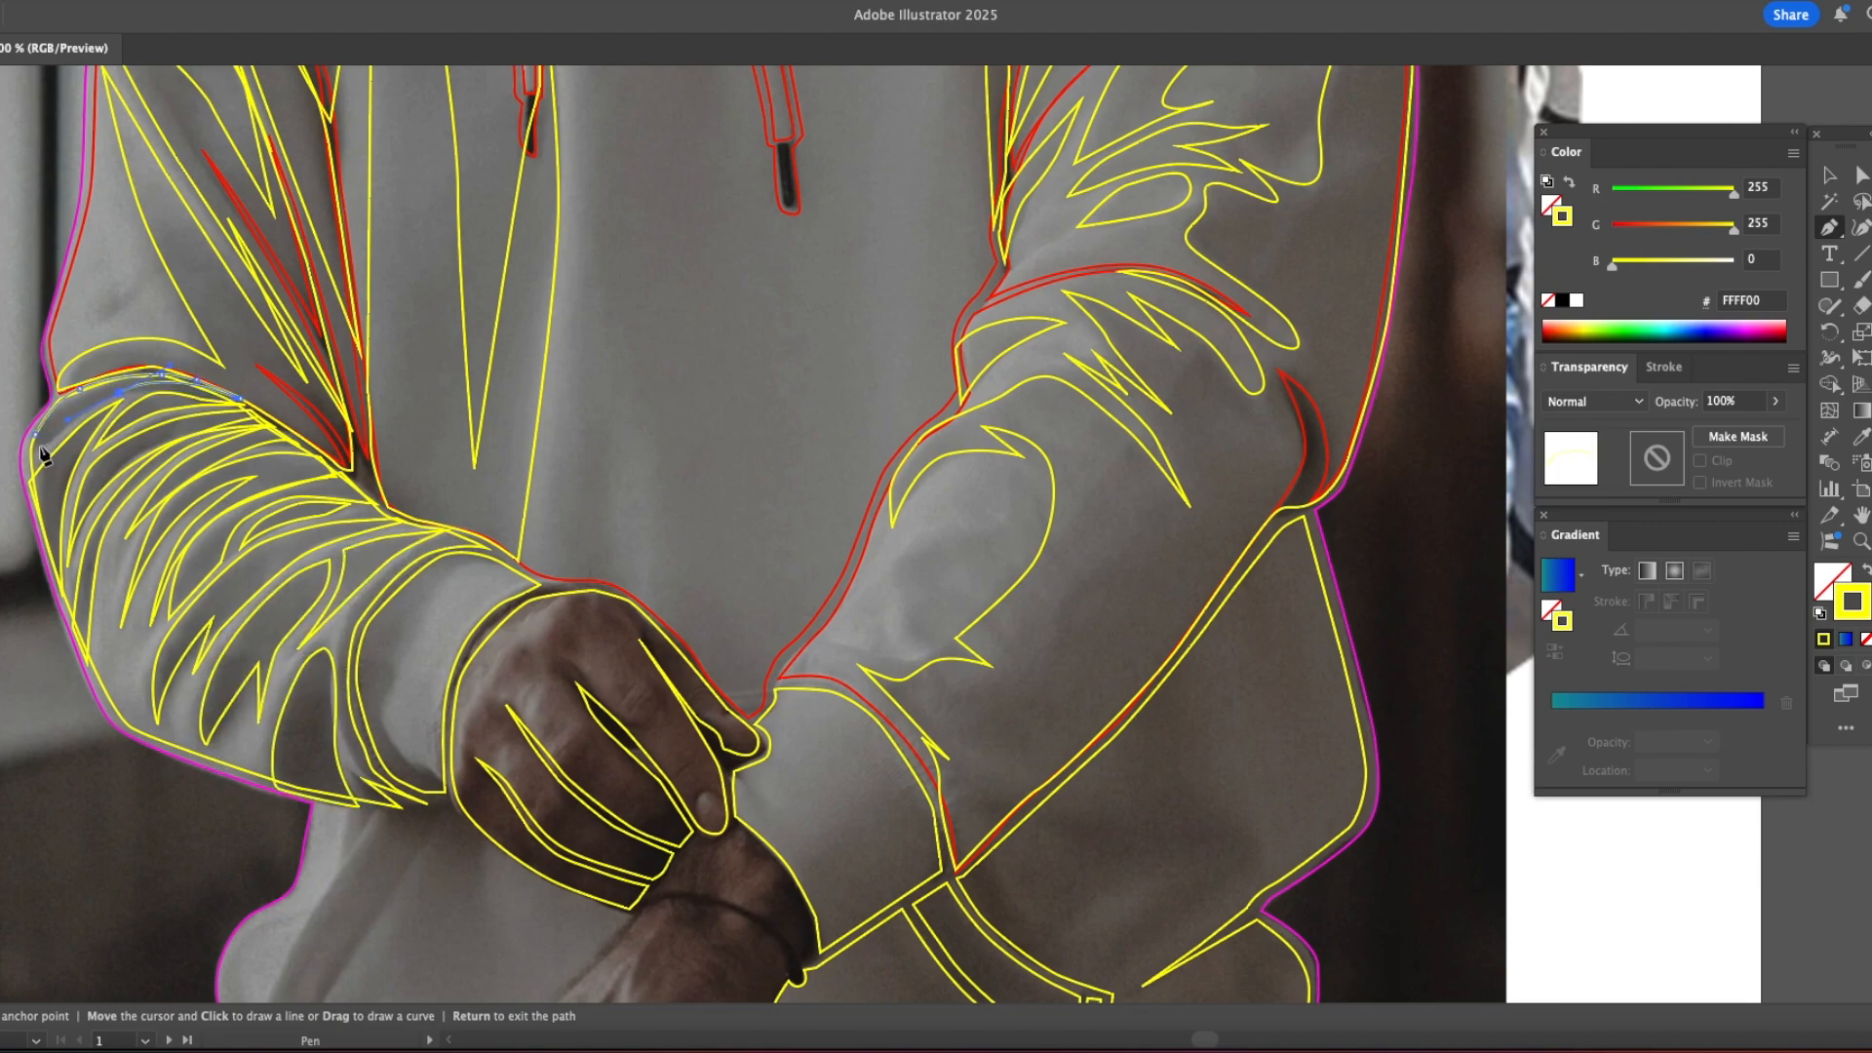
Step: Outline the lower left part of the hoodie body, from beneath the cuff and hand down to the hem
scroll(314, 409, down, 10)
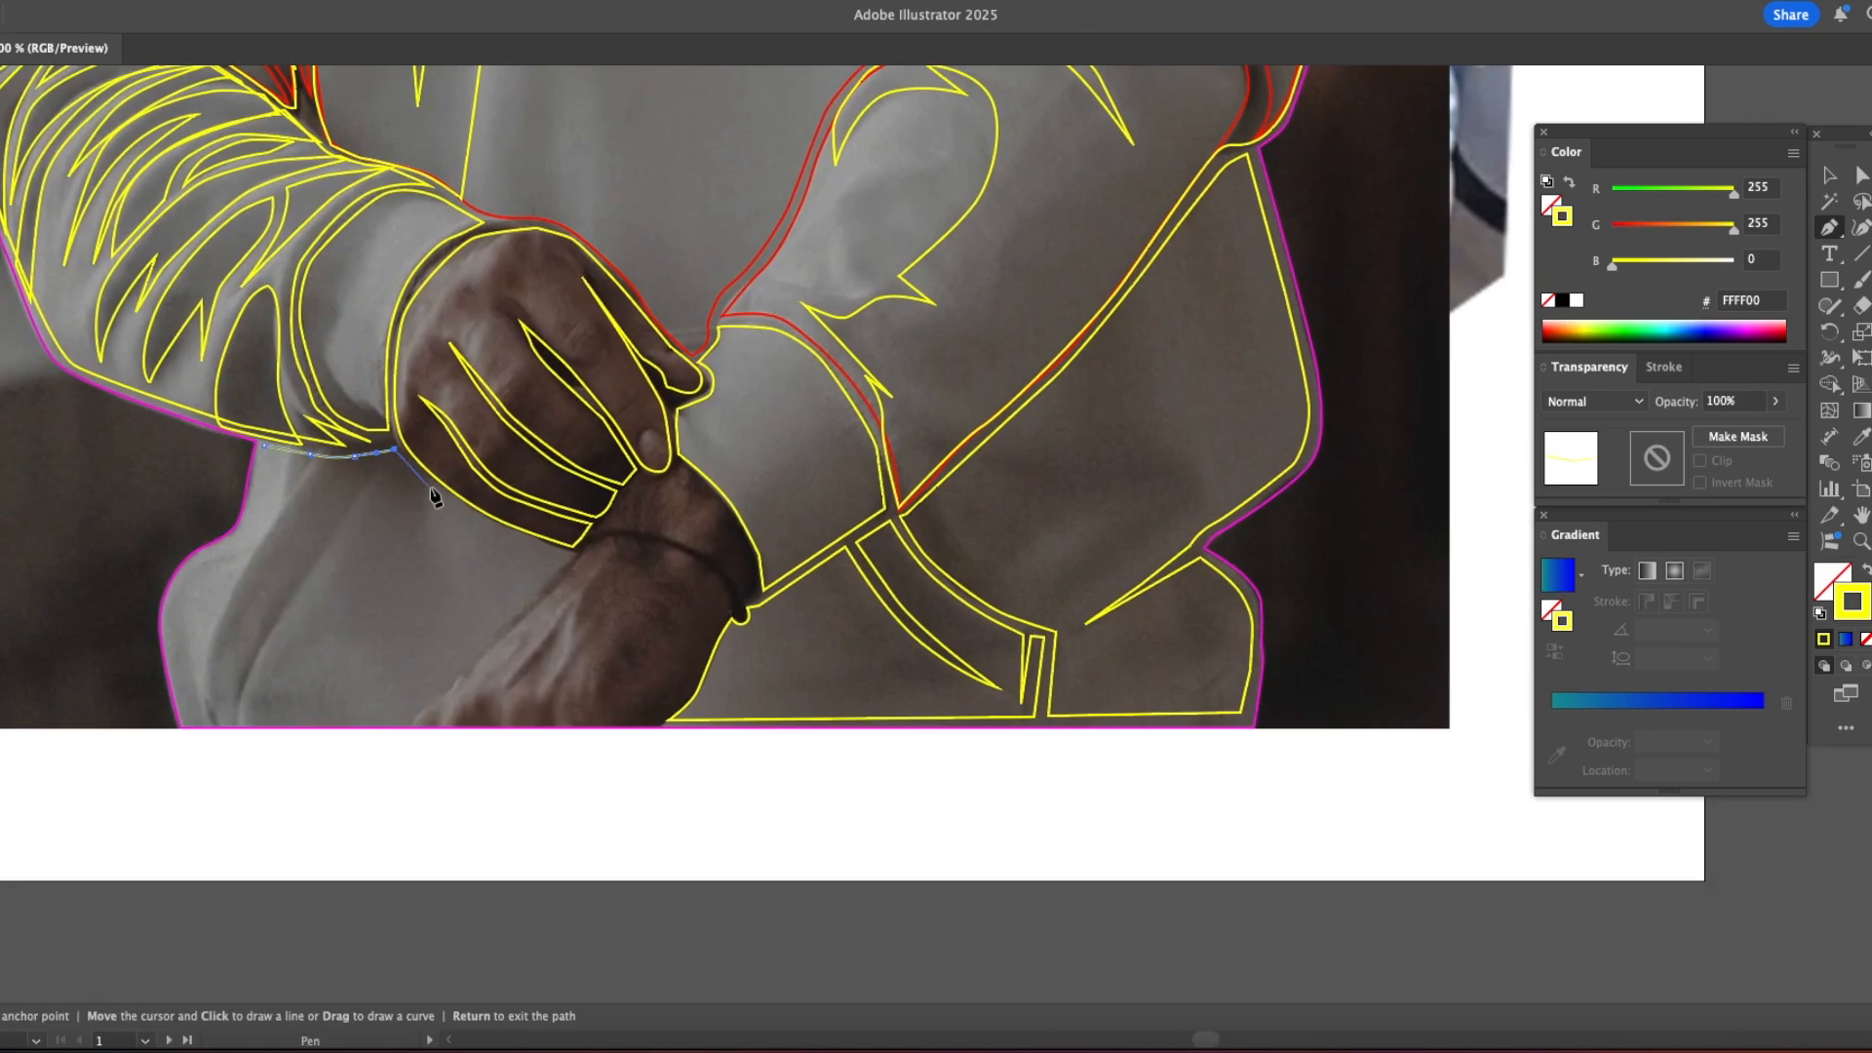
click(573, 556)
click(172, 629)
click(197, 560)
click(242, 537)
click(263, 445)
Step: Select all the paths that share the yellow stroke color across the hoodie
key(v)
click(261, 1)
mouse_move(293, 204)
click(571, 300)
scroll(682, 358, up, 20)
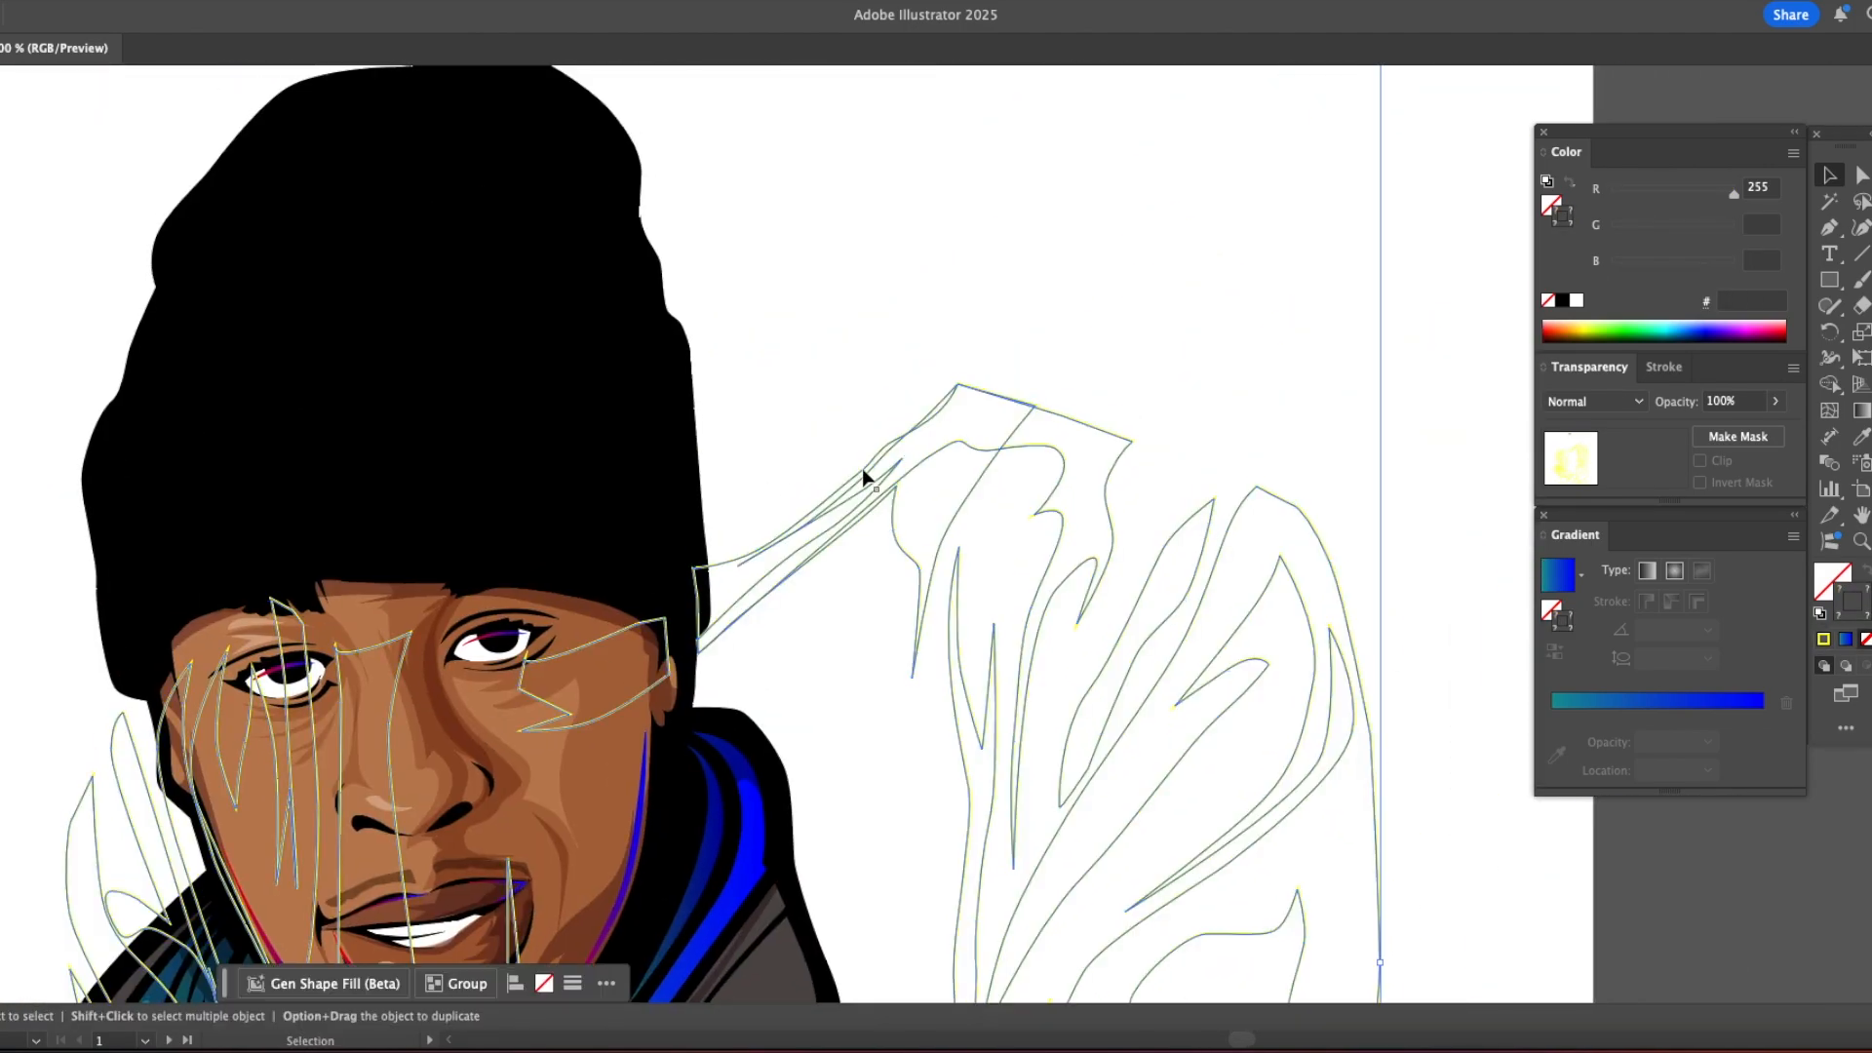
drag(863, 478, 641, 797)
drag(398, 284, 487, 636)
Step: Place a copy of the yellow shadow paths over the portrait on the second artboard and delete the unneeded object
key(z)
click(468, 651)
click(926, 542)
click(932, 538)
click(932, 538)
click(933, 538)
key(super+y)
key(v)
drag(946, 472, 829, 509)
key(super+y)
click(832, 508)
key(Delete)
key(z)
alt+click(765, 574)
alt+click(765, 573)
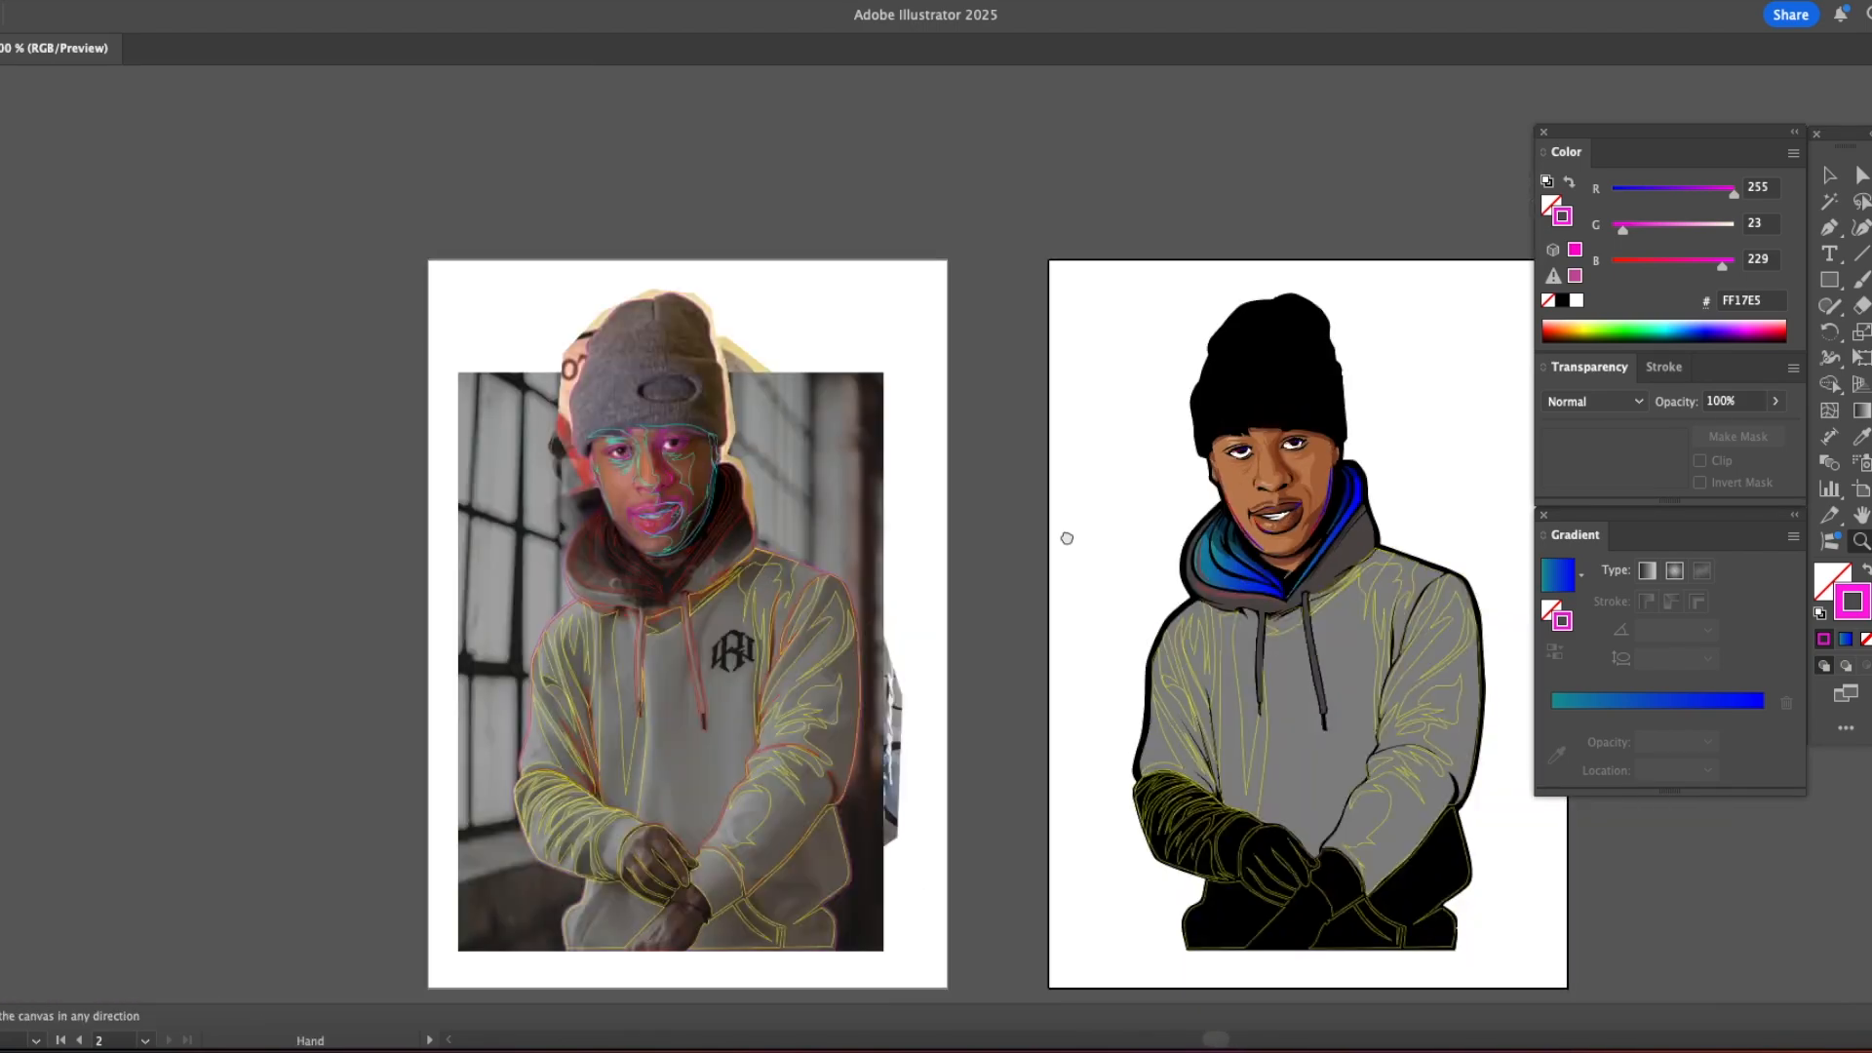
Step: Fill the shadow between the drawstrings below the collar with the sampled hood shading, using Multiply at 46% opacity
drag(1083, 543, 697, 483)
click(873, 561)
click(874, 562)
key(v)
click(698, 546)
key(i)
click(769, 440)
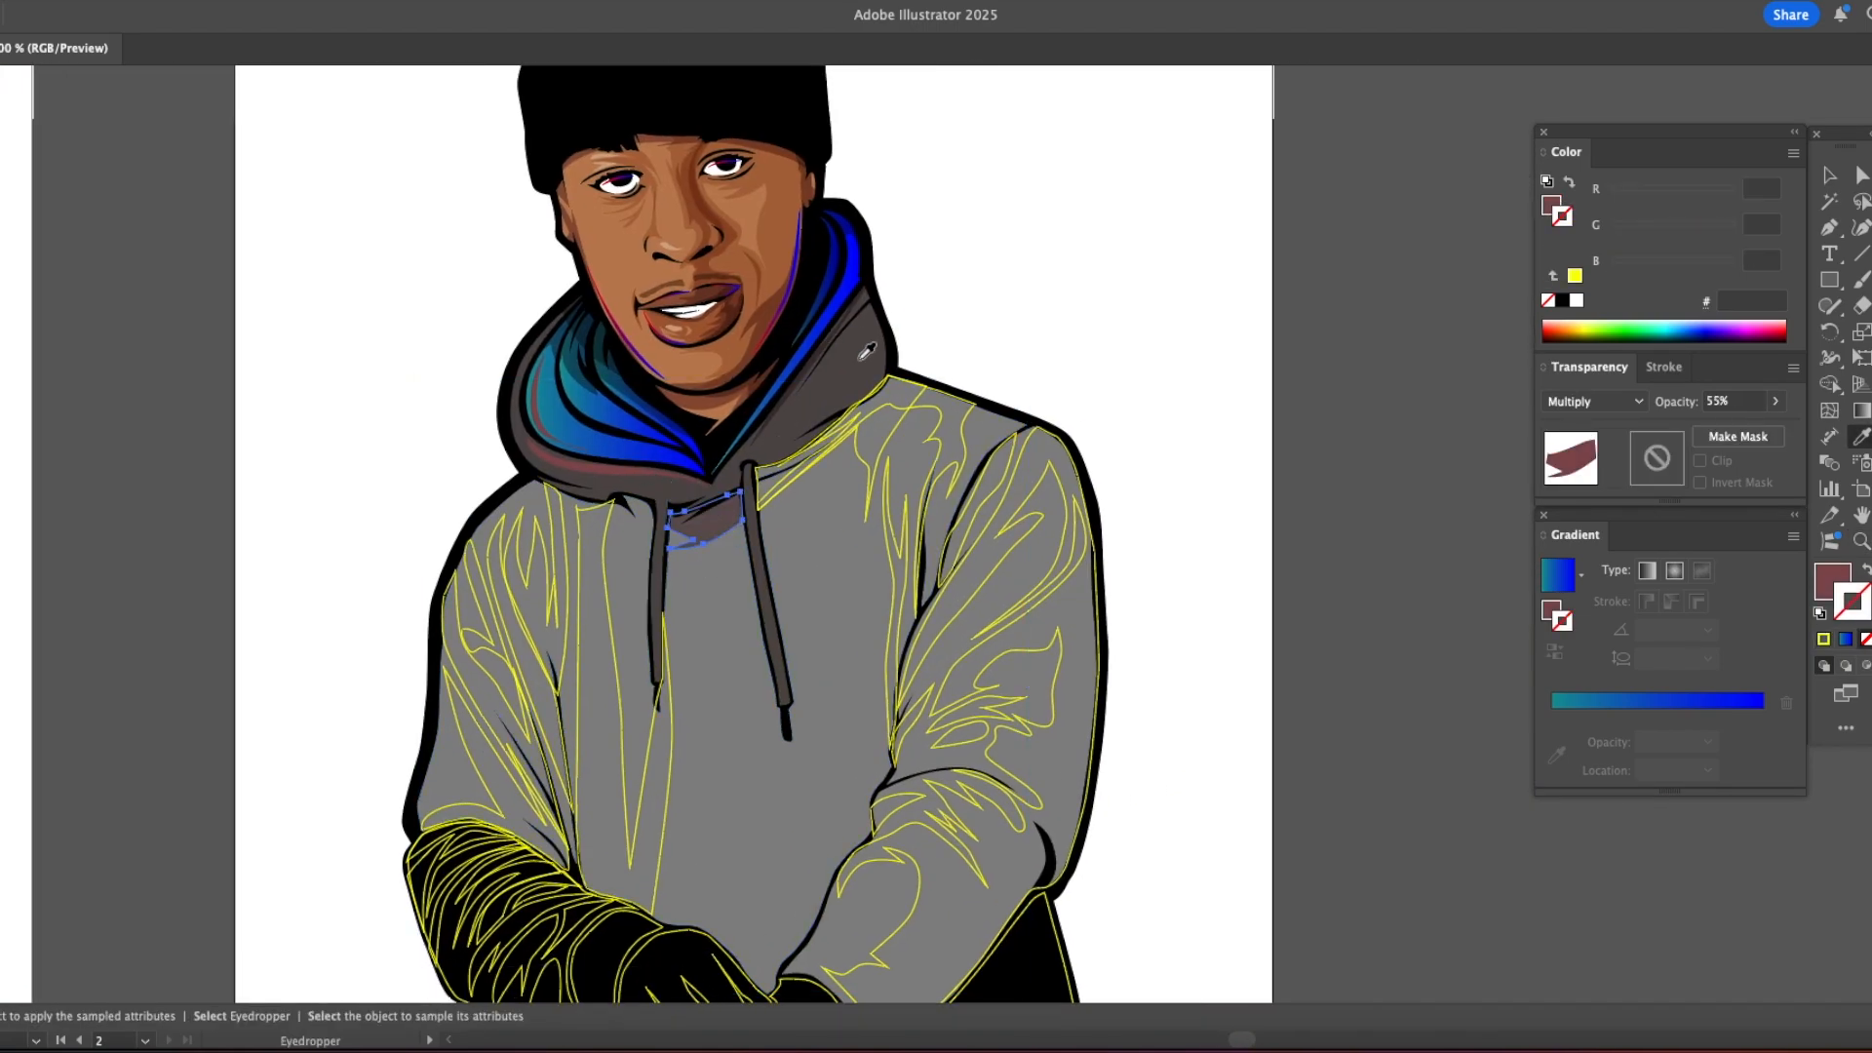
click(1593, 400)
click(1580, 477)
click(1775, 401)
click(1729, 429)
key(v)
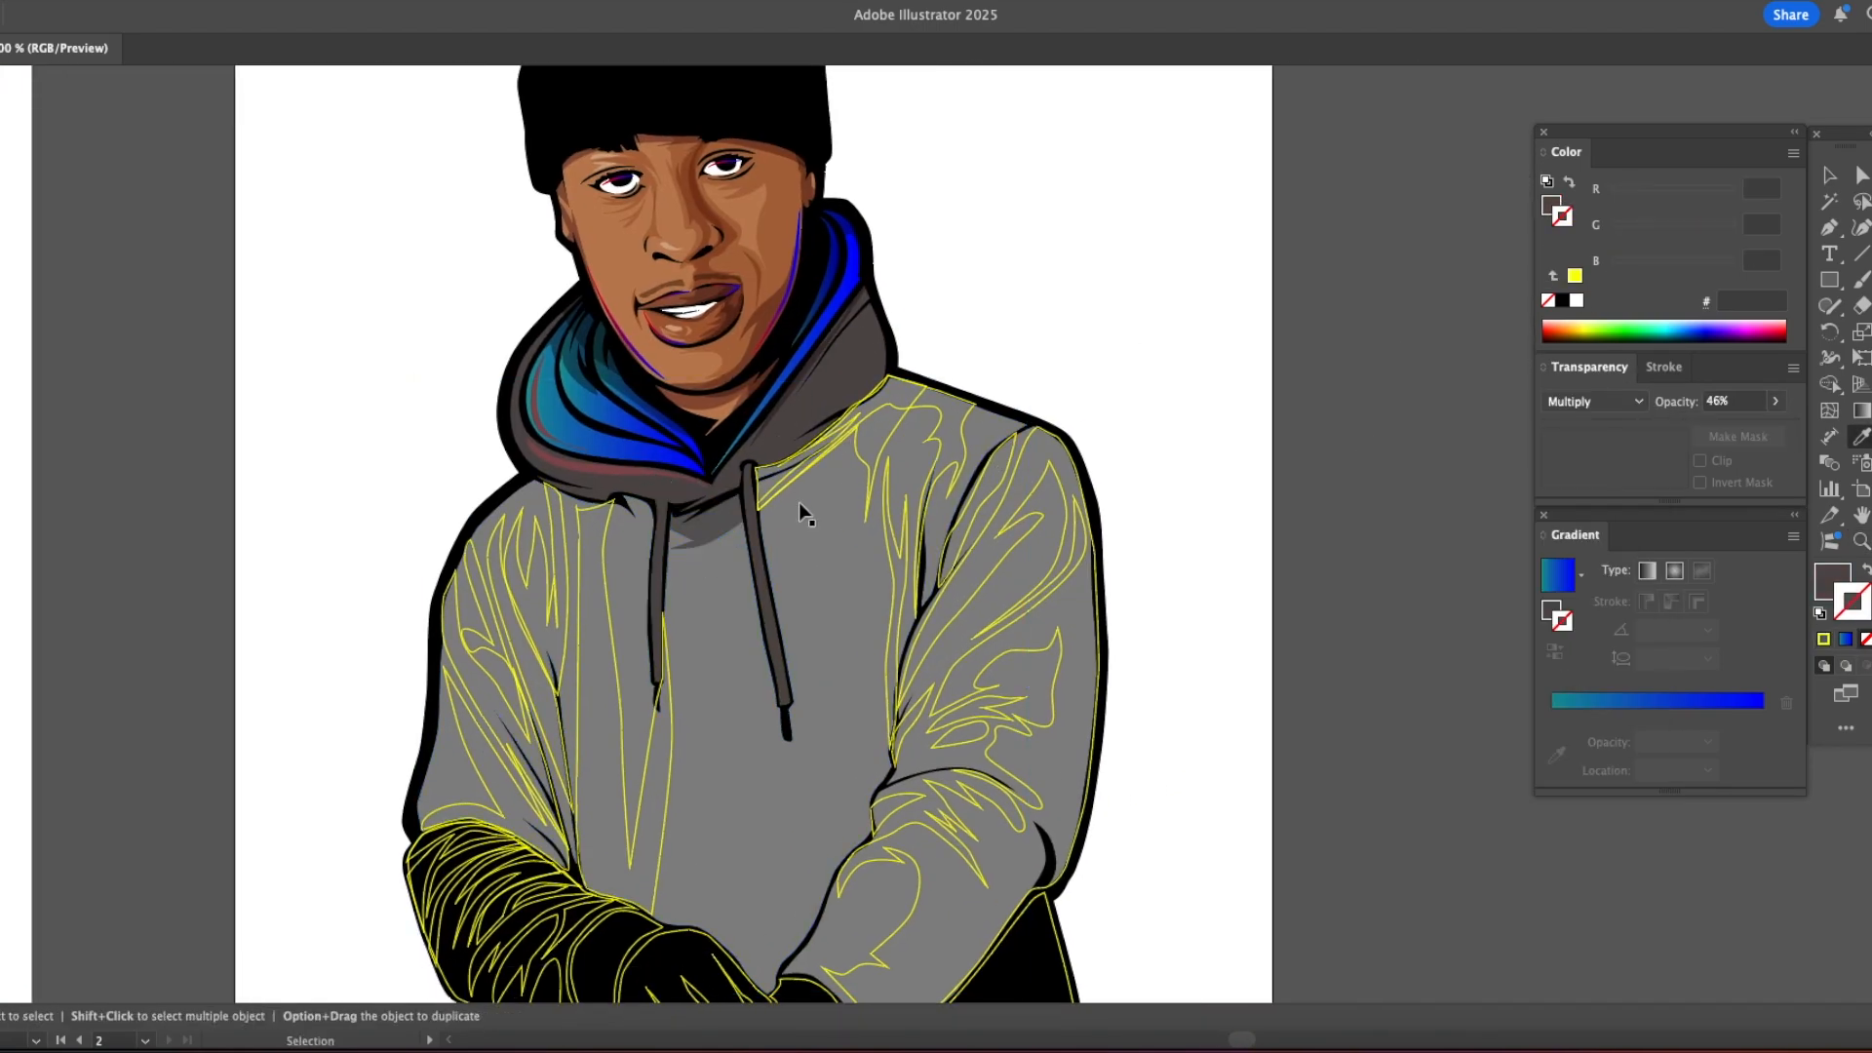
Step: Apply the collar shadow's Multiply fill to the right collar shadow and the fold shadows on the right chest
click(867, 470)
key(i)
click(706, 533)
key(v)
click(905, 507)
key(i)
click(954, 455)
key(v)
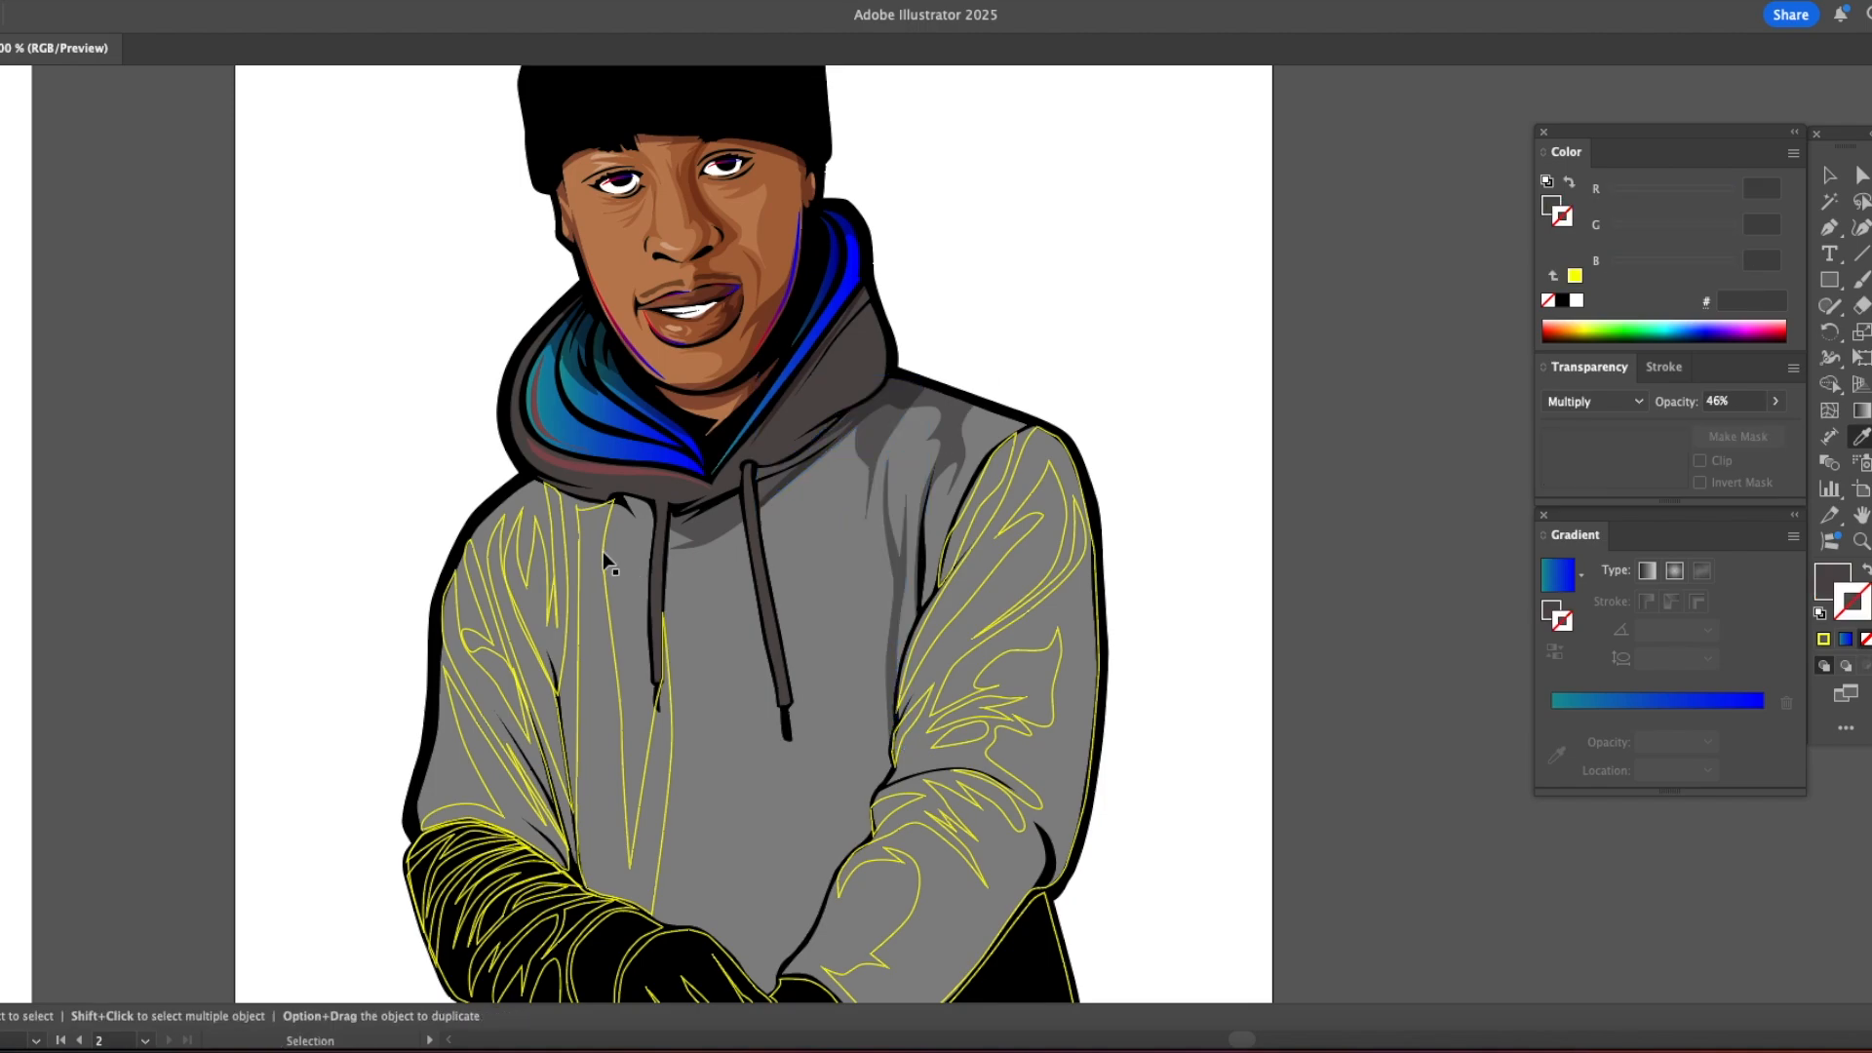
Step: Apply the same Multiply shading to the long left chest shadow and the fold shapes at the left shoulder
click(603, 551)
key(i)
click(706, 534)
key(v)
click(567, 568)
key(i)
super+click(992, 500)
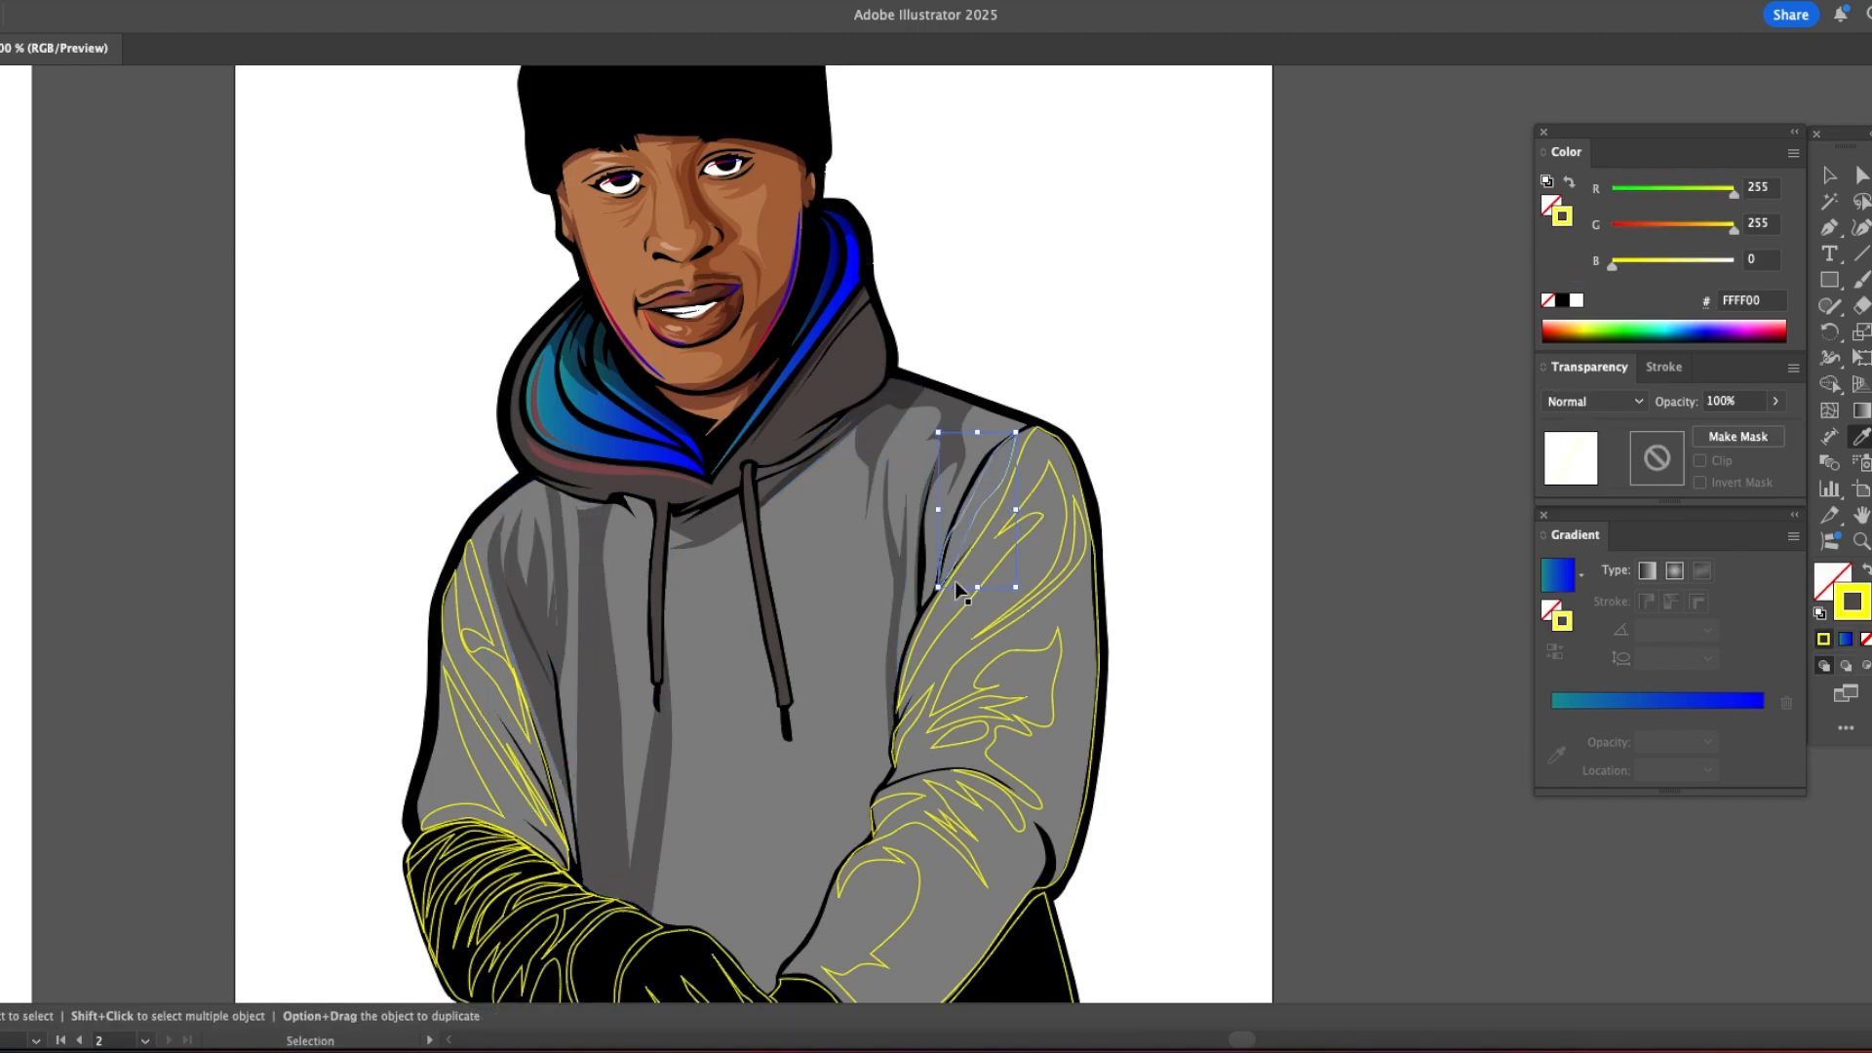
Step: Apply the same Multiply shading to all the yellow fold shapes on the right sleeve, from shoulder to forearm
shift+super+click(955, 582)
click(960, 414)
key(super+shift+a)
super+click(920, 713)
shift+super+click(981, 720)
shift+super+click(960, 744)
click(1075, 695)
super+click(899, 815)
click(1064, 770)
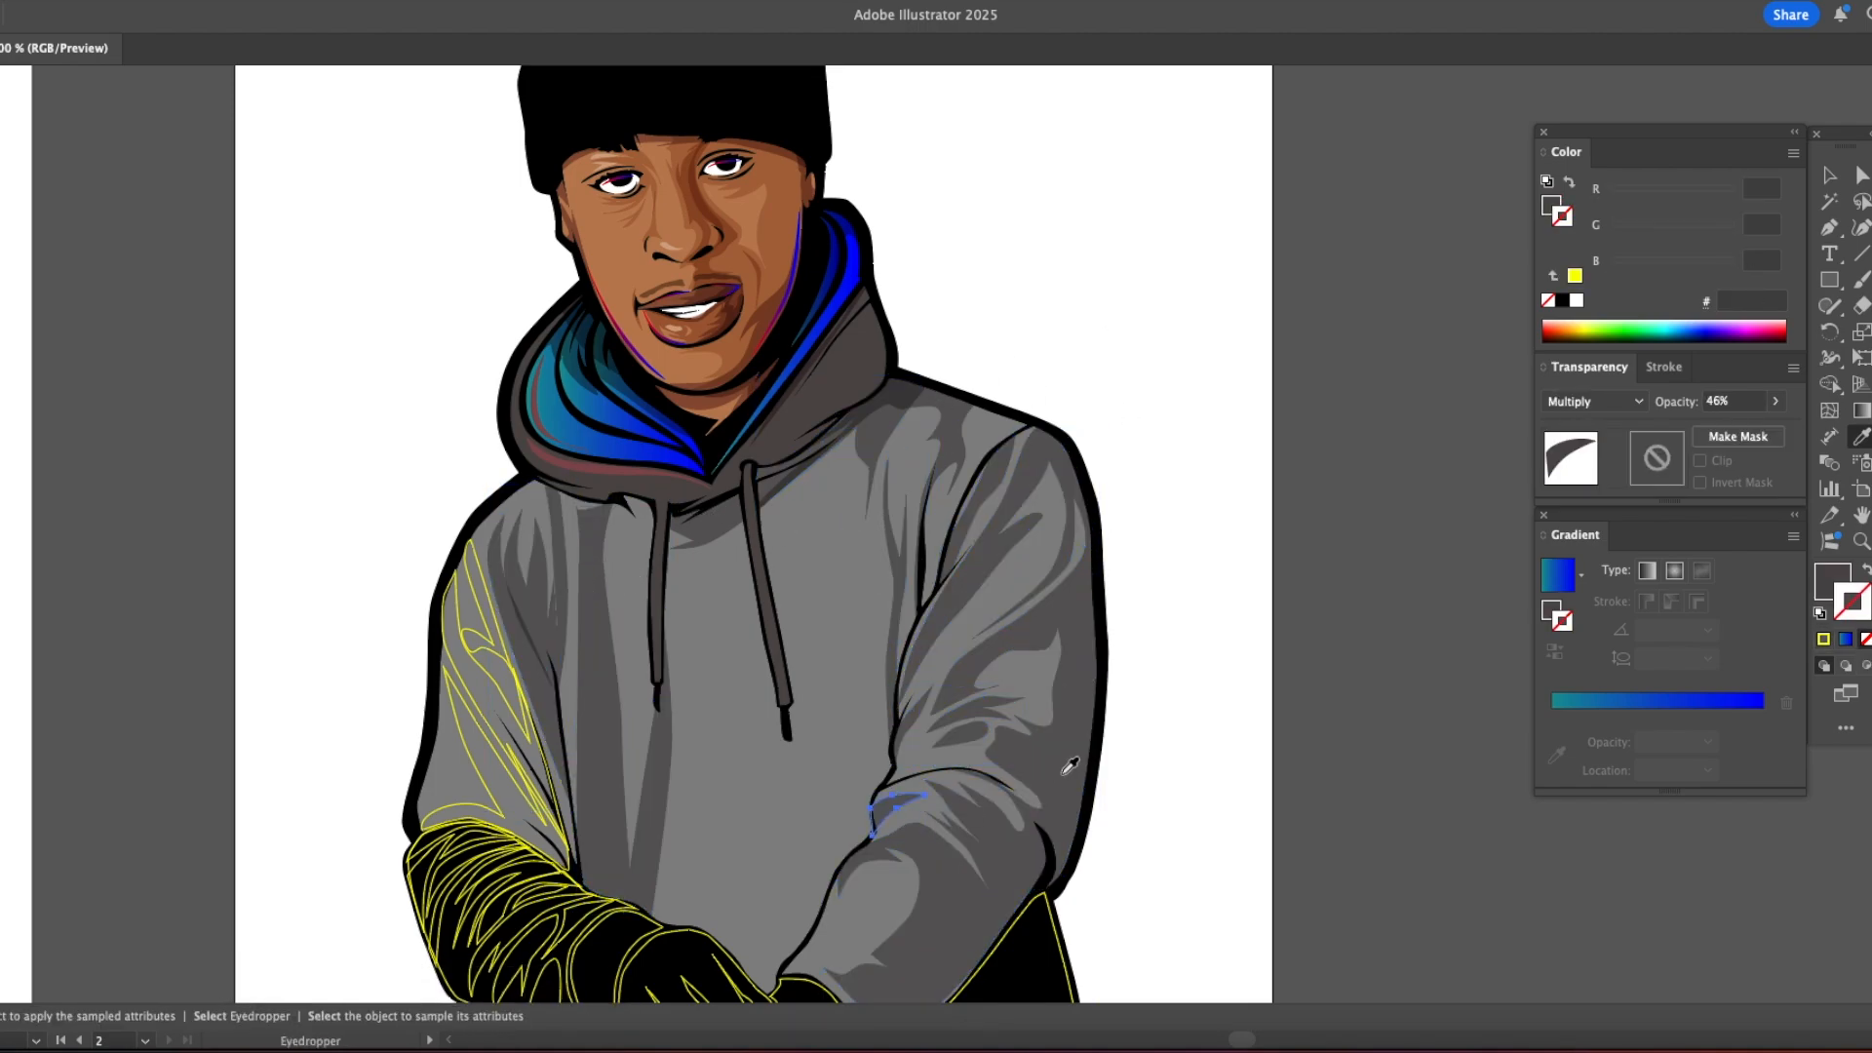
key(super+shift+a)
Step: Fill the lower right part of the hoodie body with the gray sampled from the hoodie's chest
scroll(1014, 746, down, 5)
super+click(948, 718)
click(721, 615)
Step: Apply the Multiply shading at 46% opacity to the fold shapes on the left upper sleeve
super+click(495, 554)
shift+super+click(436, 403)
click(491, 375)
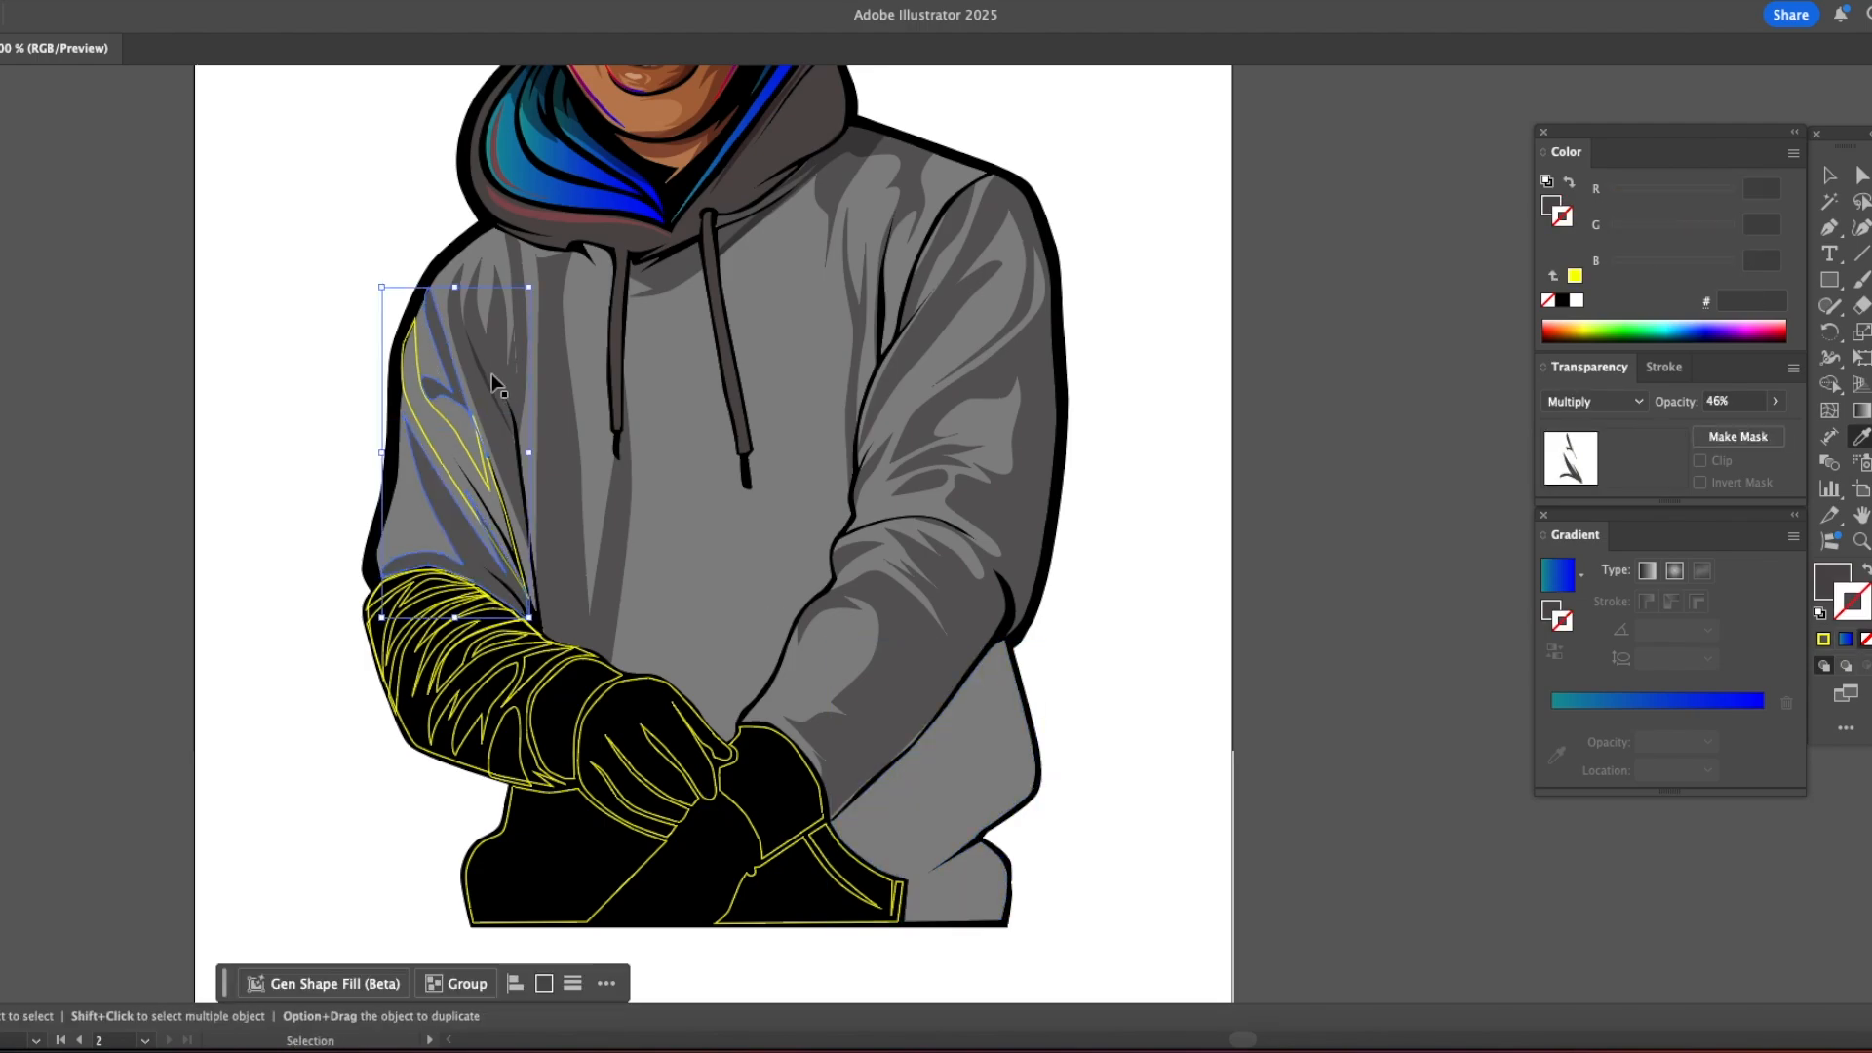
super+click(417, 353)
click(441, 358)
super+click(309, 358)
Step: Draw a thin tapering fold shape along the inner edge of the left upper sleeve with the Pen tool
key(z)
click(669, 466)
key(p)
super+click(507, 388)
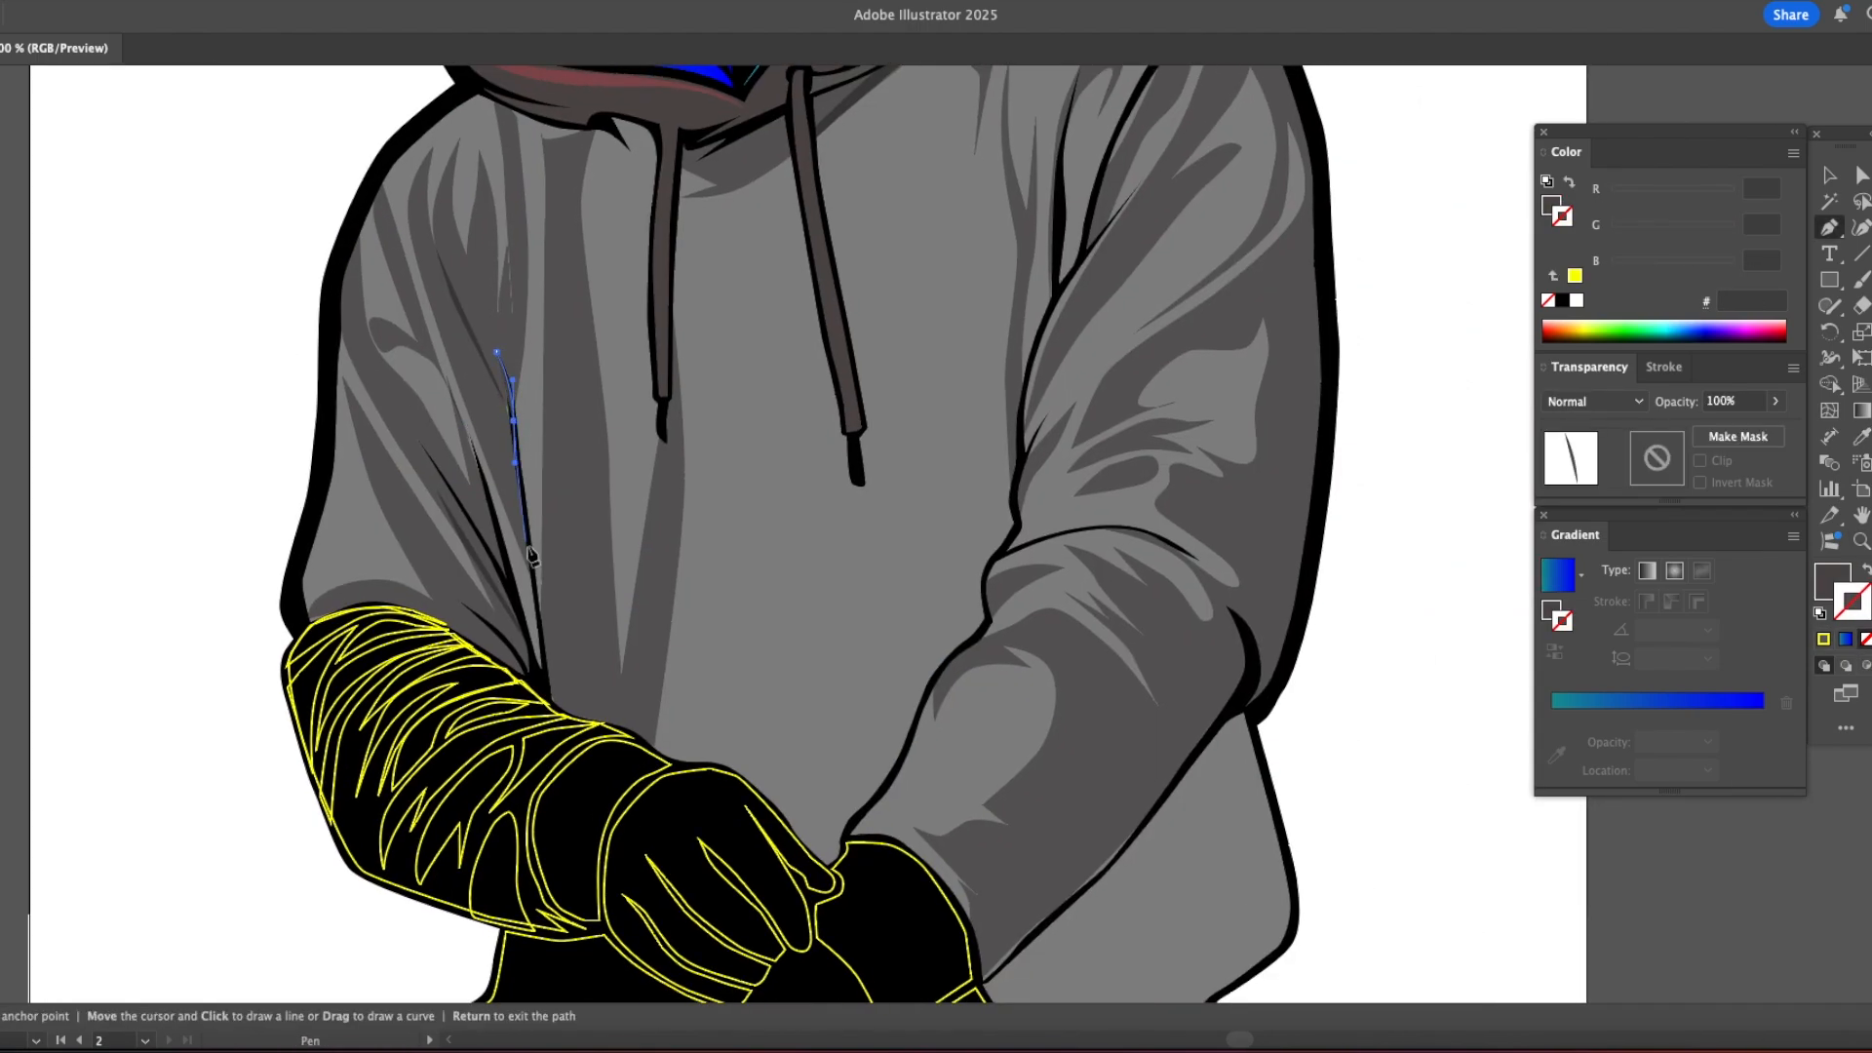
key(super+shift+a)
Step: Fill the right sleeve's cuff with the gray sampled from the hoodie body
drag(826, 451, 569, 455)
key(v)
click(689, 906)
click(936, 829)
click(1145, 719)
key(z)
drag(722, 451, 565, 940)
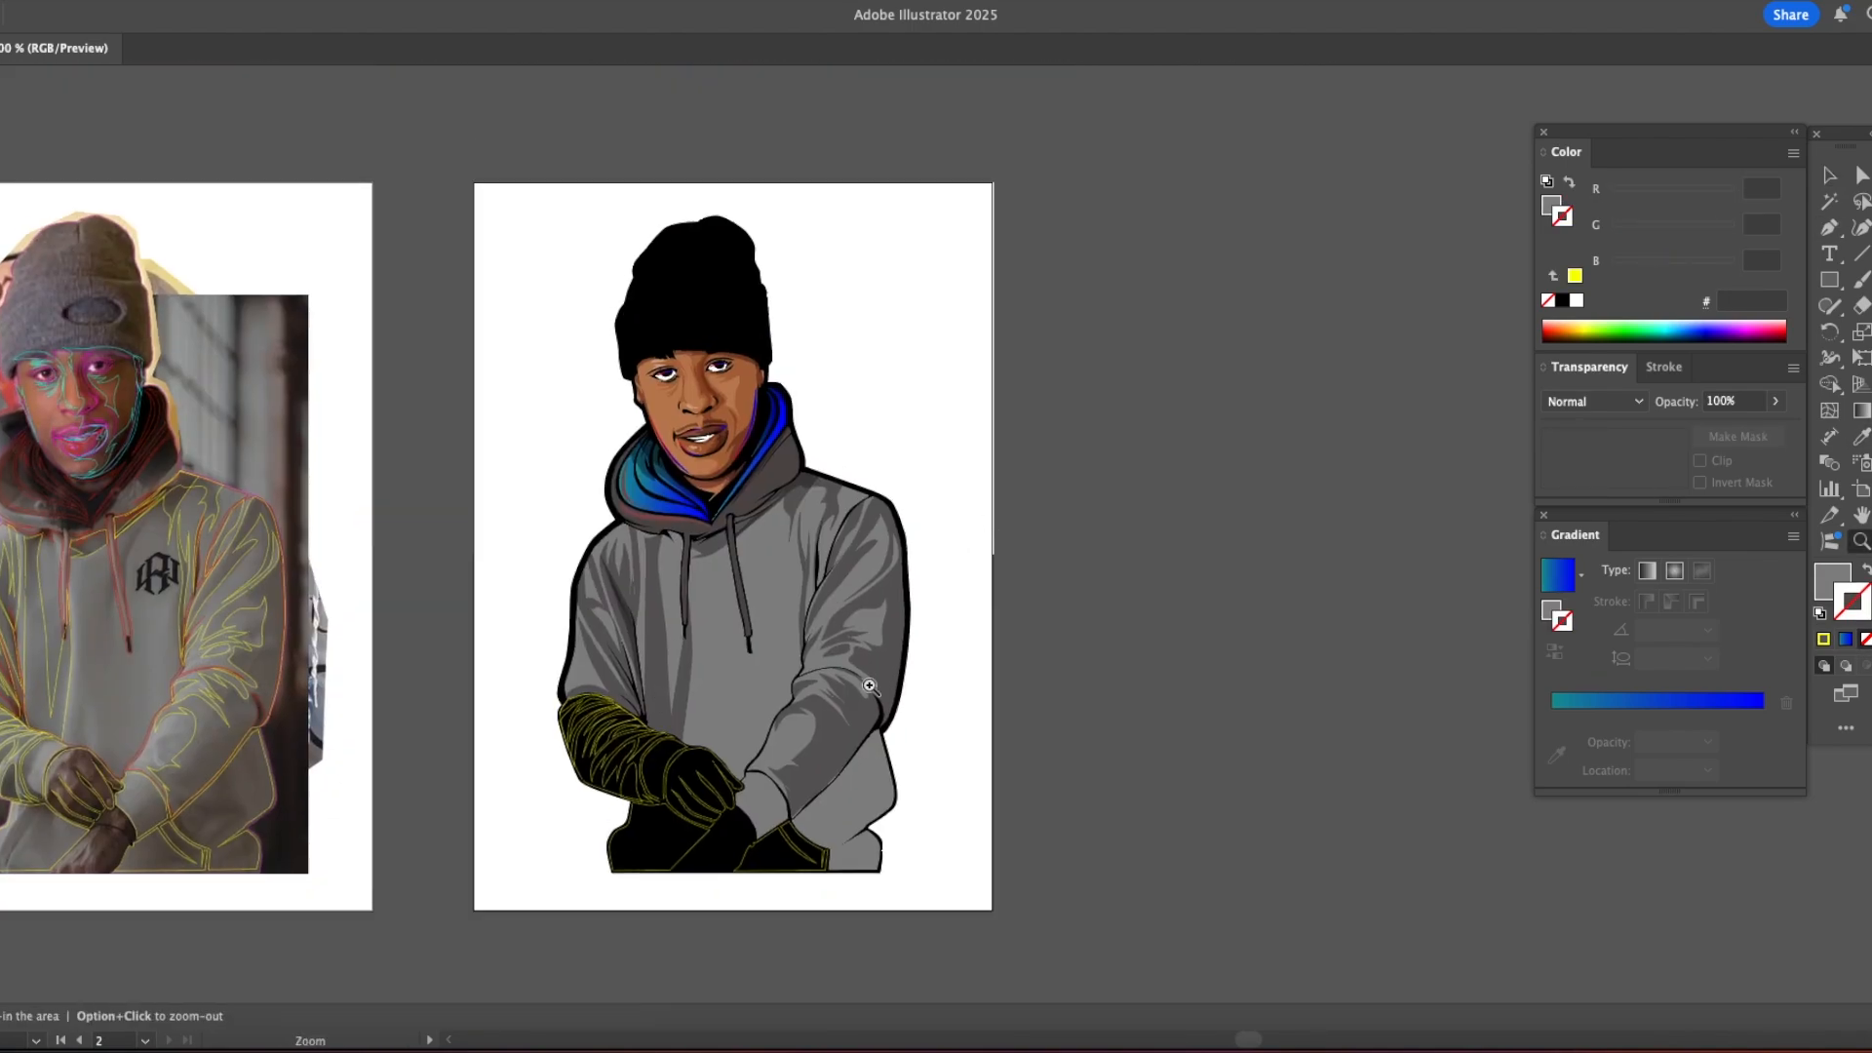
Step: Fill the left forearm and its cuff with the gray sampled from the hoodie body
click(702, 875)
click(702, 875)
key(v)
click(641, 634)
key(i)
click(702, 523)
key(super+shift+a)
super+click(416, 571)
click(735, 473)
key(super+shift+a)
Step: Apply the Multiply shading sampled from the upper sleeve to the fold shapes at the left elbow
key(z)
click(622, 564)
key(v)
click(634, 503)
shift+click(667, 532)
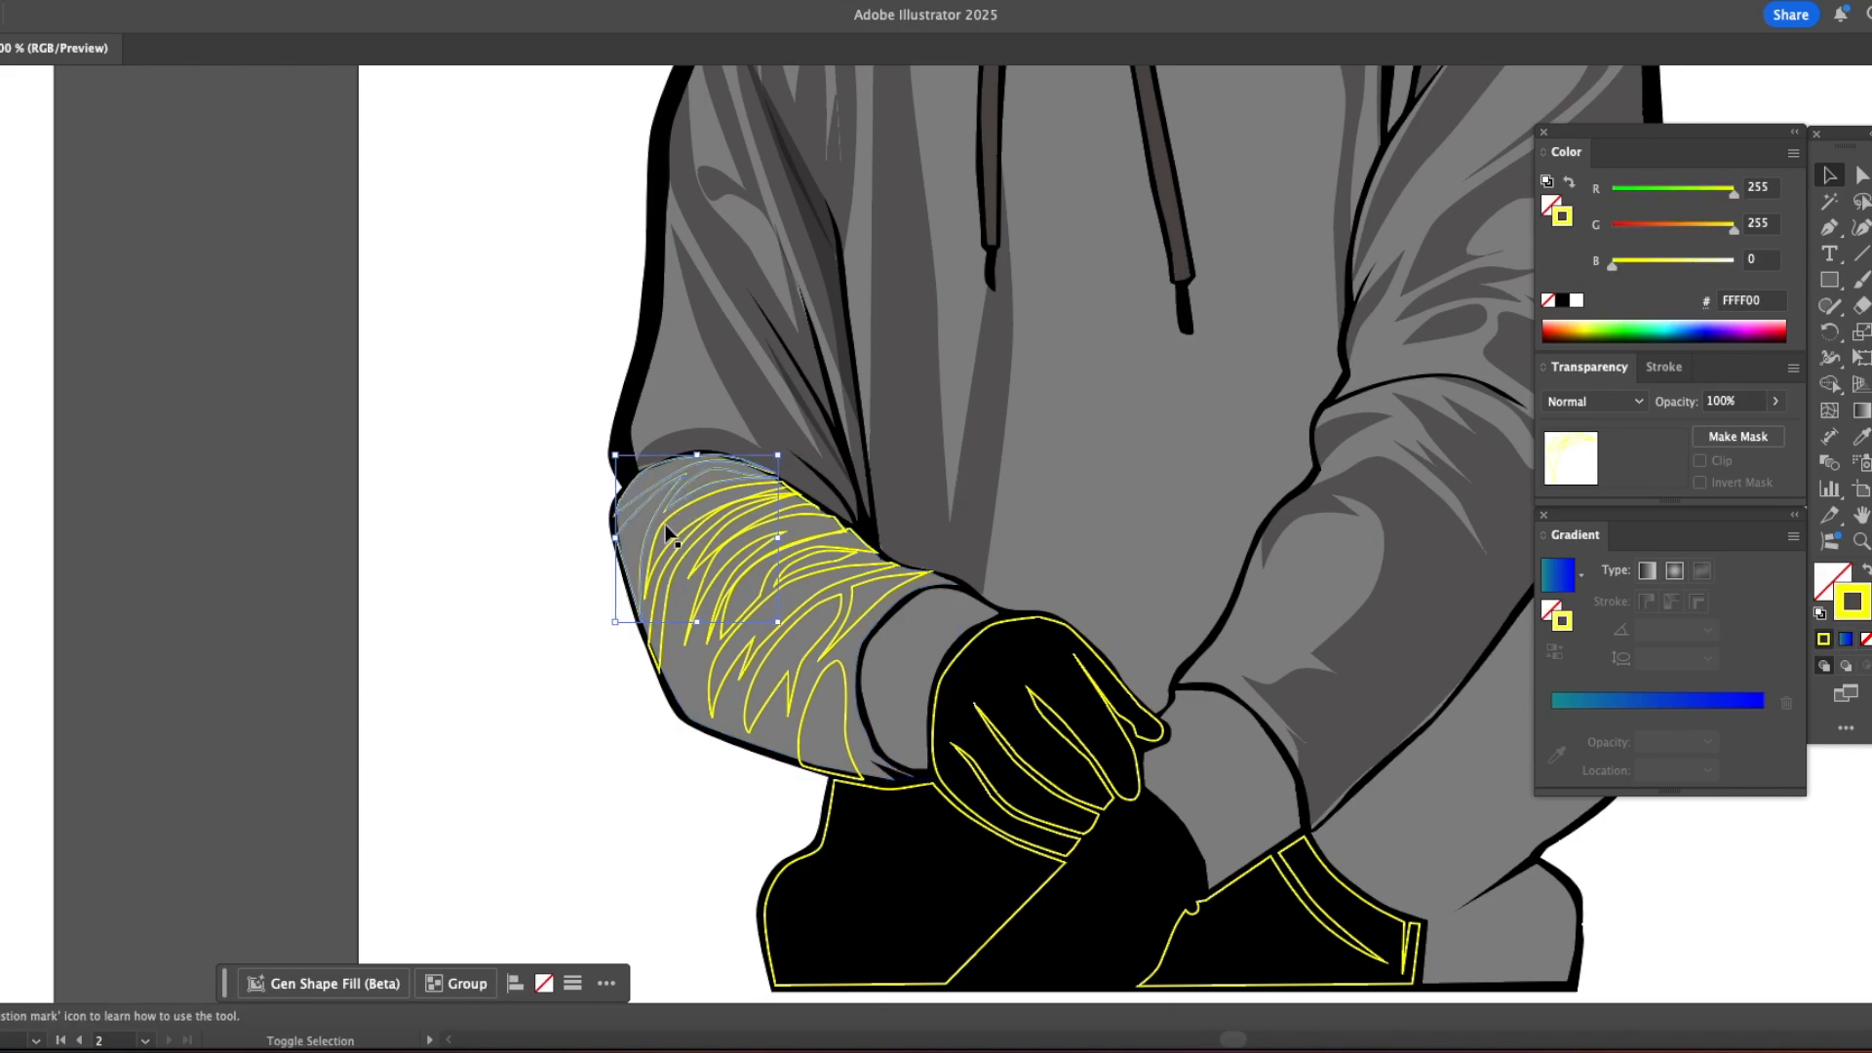
key(i)
click(688, 442)
key(super+shift+a)
Step: Apply the same Multiply shading to the remaining yellow fold shapes down the left forearm to the cuff
key(v)
click(696, 565)
key(i)
click(662, 559)
super+click(739, 583)
shift+super+click(738, 627)
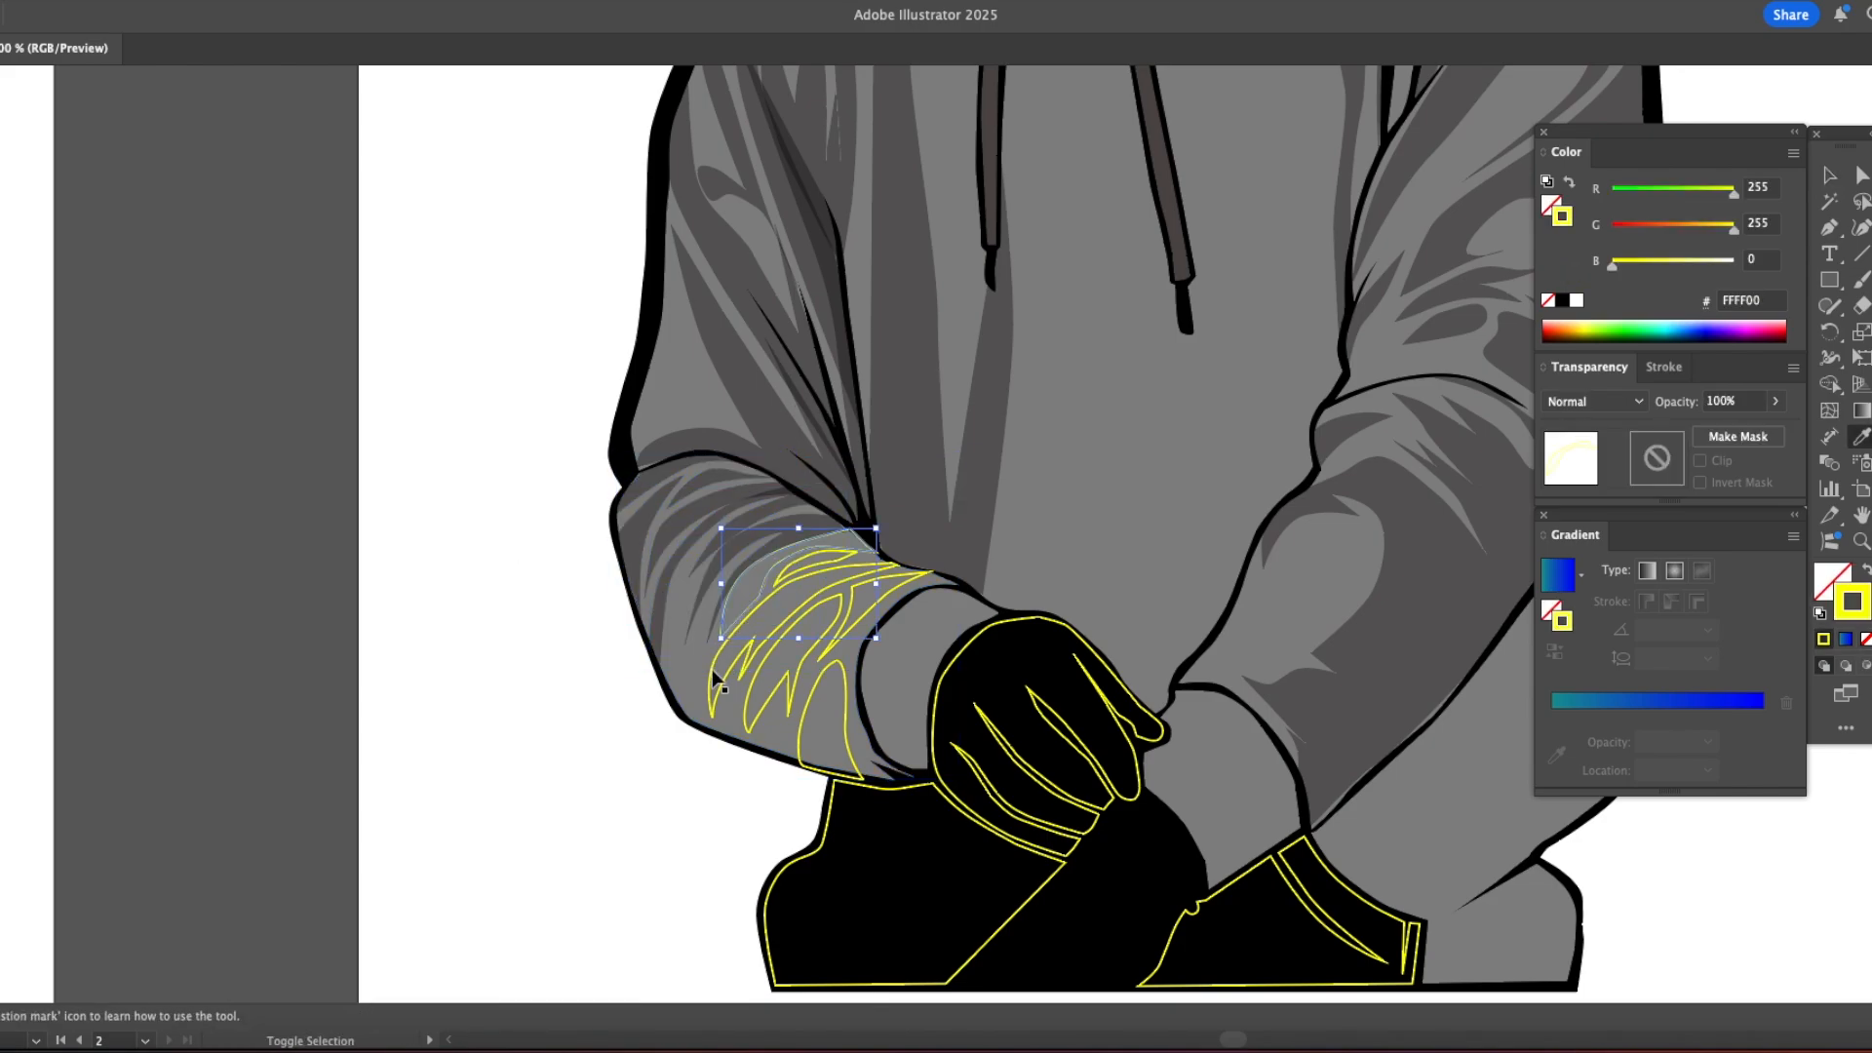
click(683, 535)
super+click(783, 575)
click(780, 607)
super+click(798, 670)
shift+super+click(835, 644)
shift+super+click(841, 666)
click(788, 606)
key(super+shift+a)
Step: Fill the lower left part of the hoodie body with the hoodie's sampled gray
super+click(834, 793)
click(828, 663)
key(super+shift+a)
Step: Fill the upper hand shape with the skin tone sampled from the face
super+click(942, 681)
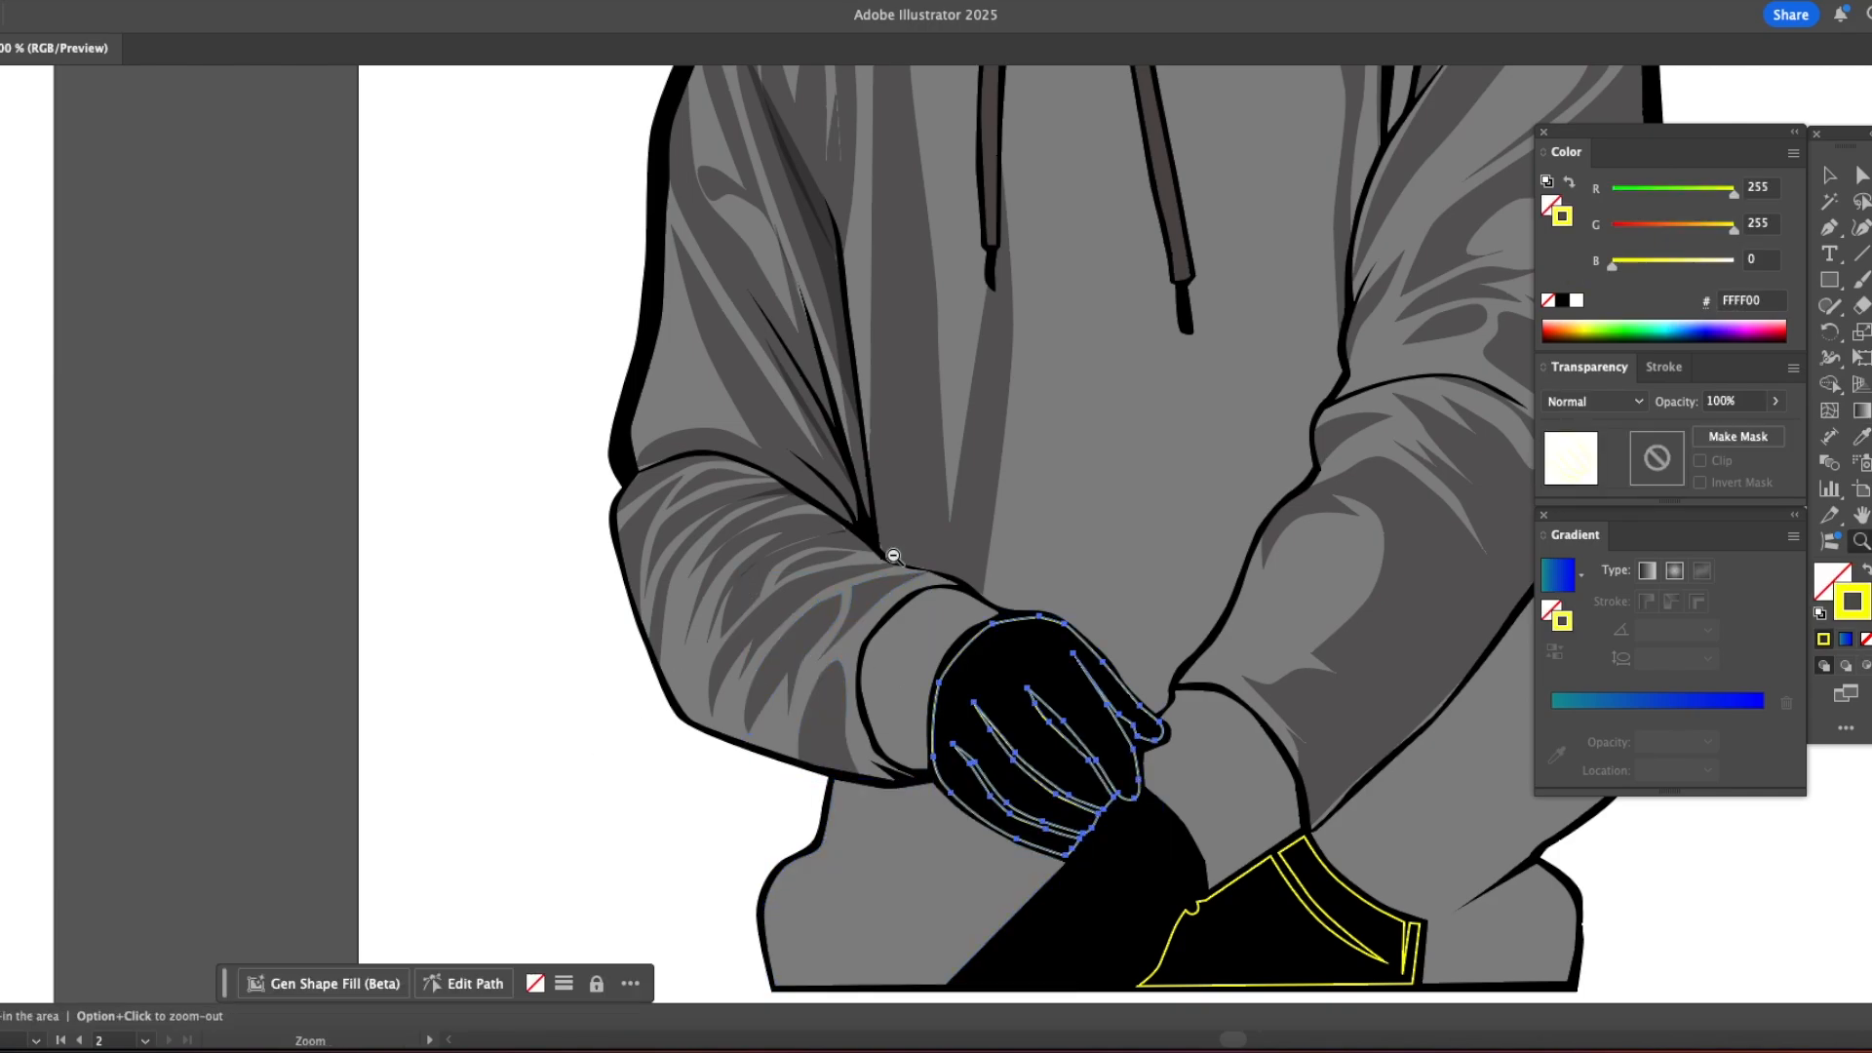
key(super+1)
key(z)
key(i)
click(874, 405)
key(super+shift+a)
Step: Fill the outlined pocket area at the hoodie's lower right with the hoodie's sampled gray
super+click(981, 860)
click(1061, 771)
key(v)
click(1232, 729)
Step: Draw a thin curved highlight shape from the left shoulder down the upper sleeve with the Pen tool
drag(1154, 516, 1022, 607)
drag(891, 558, 1260, 627)
key(z)
click(1144, 512)
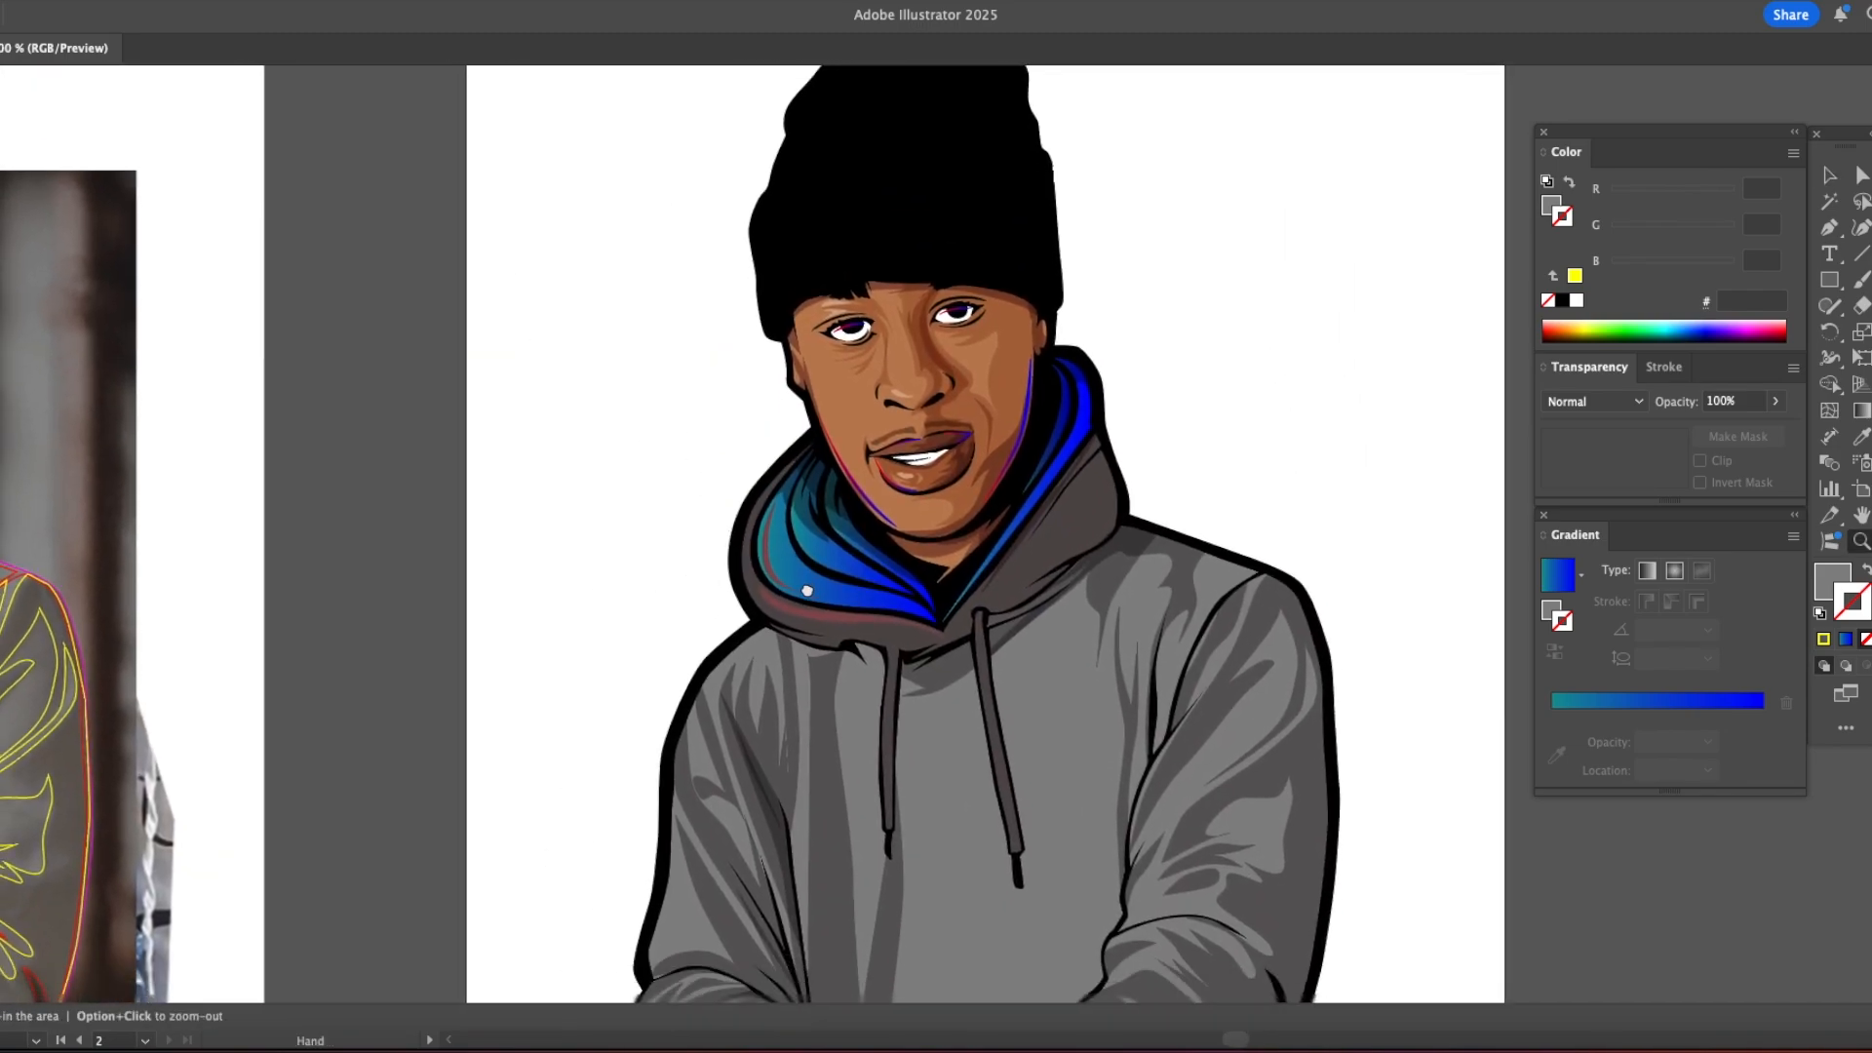
key(p)
click(765, 621)
drag(676, 747, 677, 769)
drag(699, 820, 722, 851)
click(750, 882)
drag(684, 744, 686, 698)
drag(765, 622, 793, 606)
Step: Give the left shoulder highlight the gradient sampled from the face's rim light, recolored from pink FF92DD to light blue
key(i)
click(876, 500)
click(1762, 741)
drag(1673, 231, 1719, 263)
click(1552, 741)
drag(1692, 230, 1682, 232)
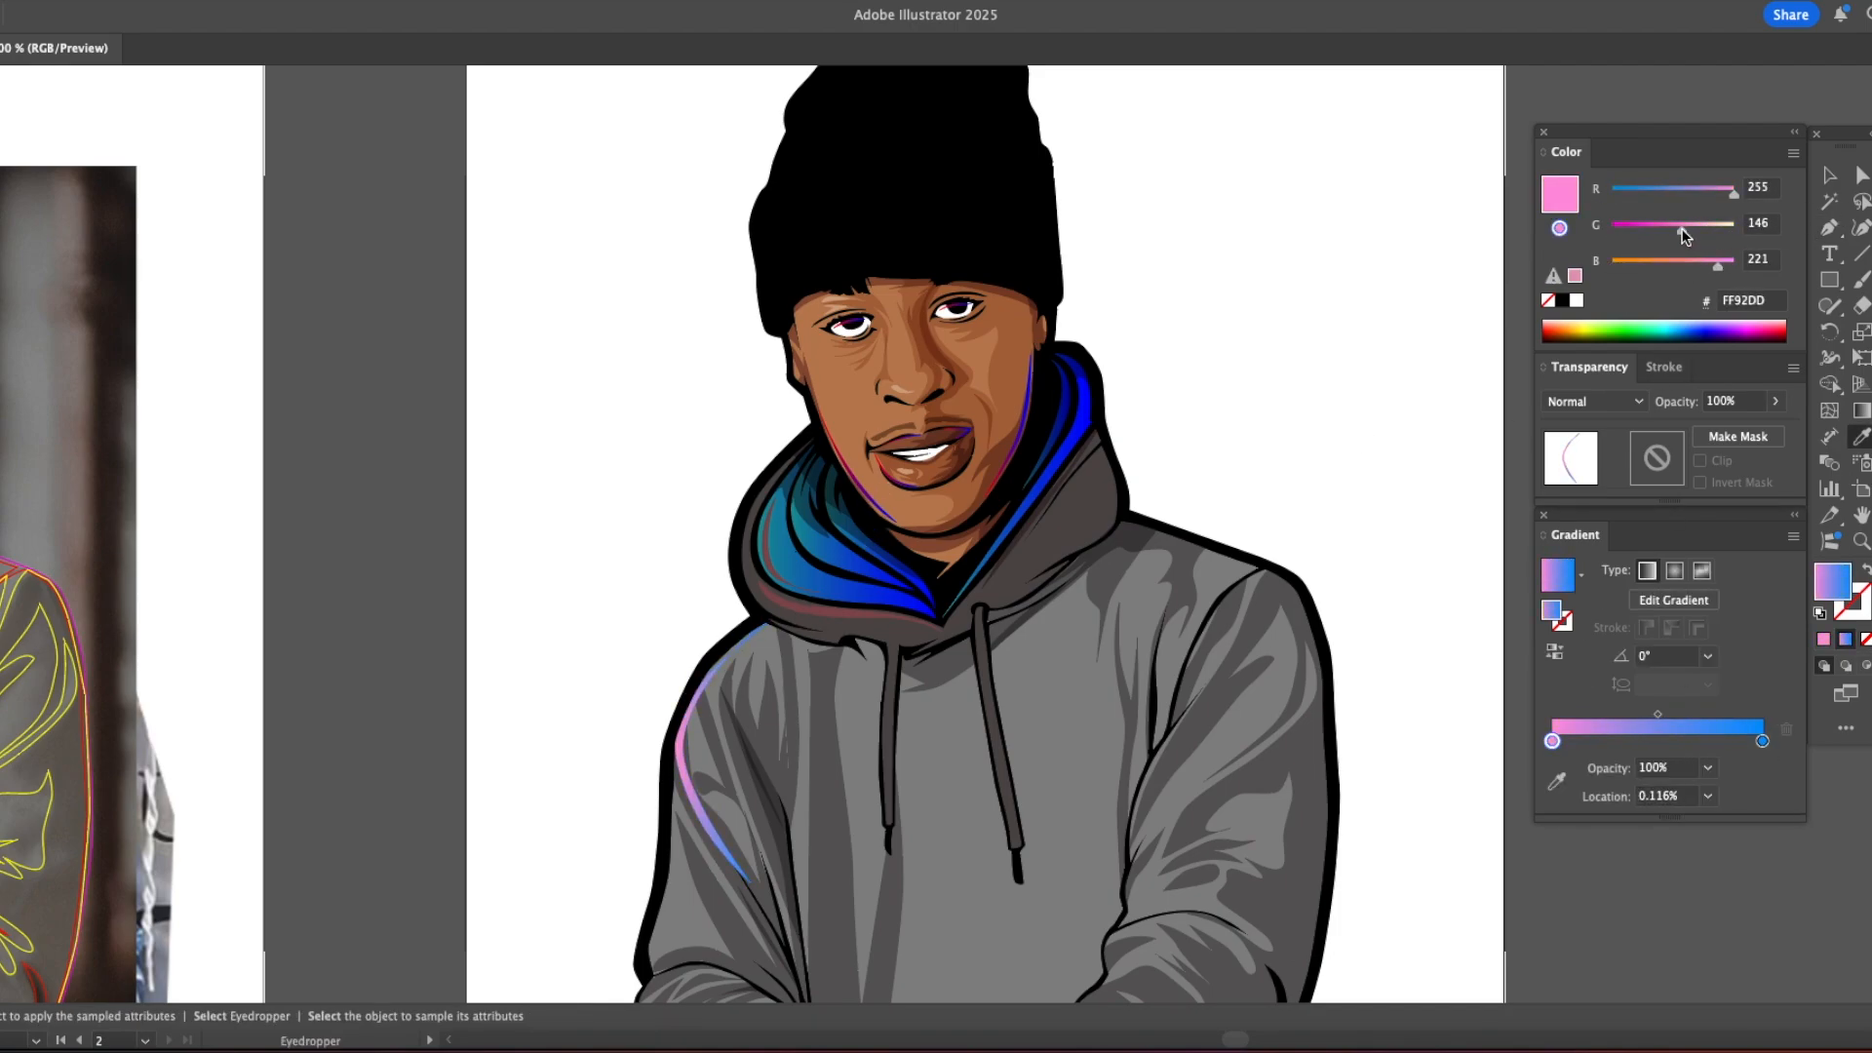
Step: Set the left shoulder highlight's blending mode to Screen
key(v)
click(690, 753)
click(681, 753)
click(1607, 402)
click(1585, 552)
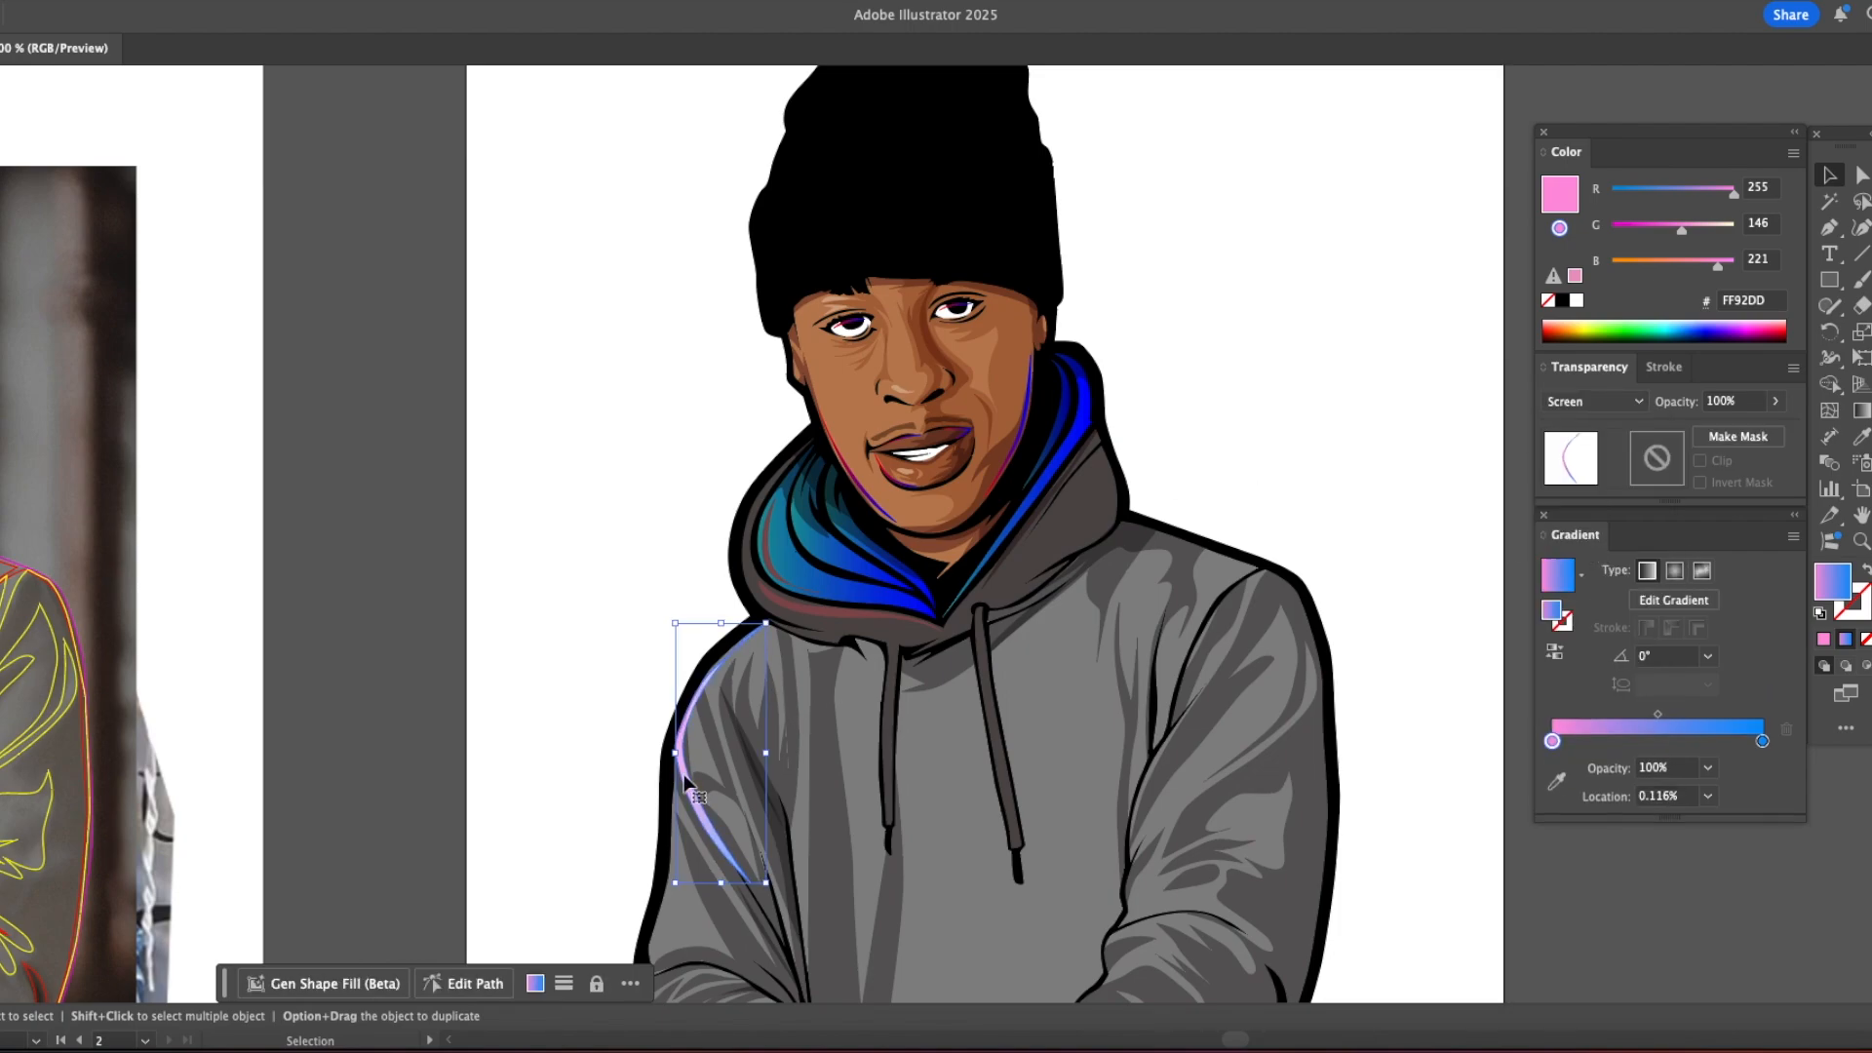
Step: Draw a second thin gradient highlight along the lower part of the left upper sleeve
key(a)
click(598, 536)
scroll(622, 632, down, 3)
scroll(622, 632, right, 3)
key(p)
drag(516, 676, 544, 752)
drag(603, 816, 627, 847)
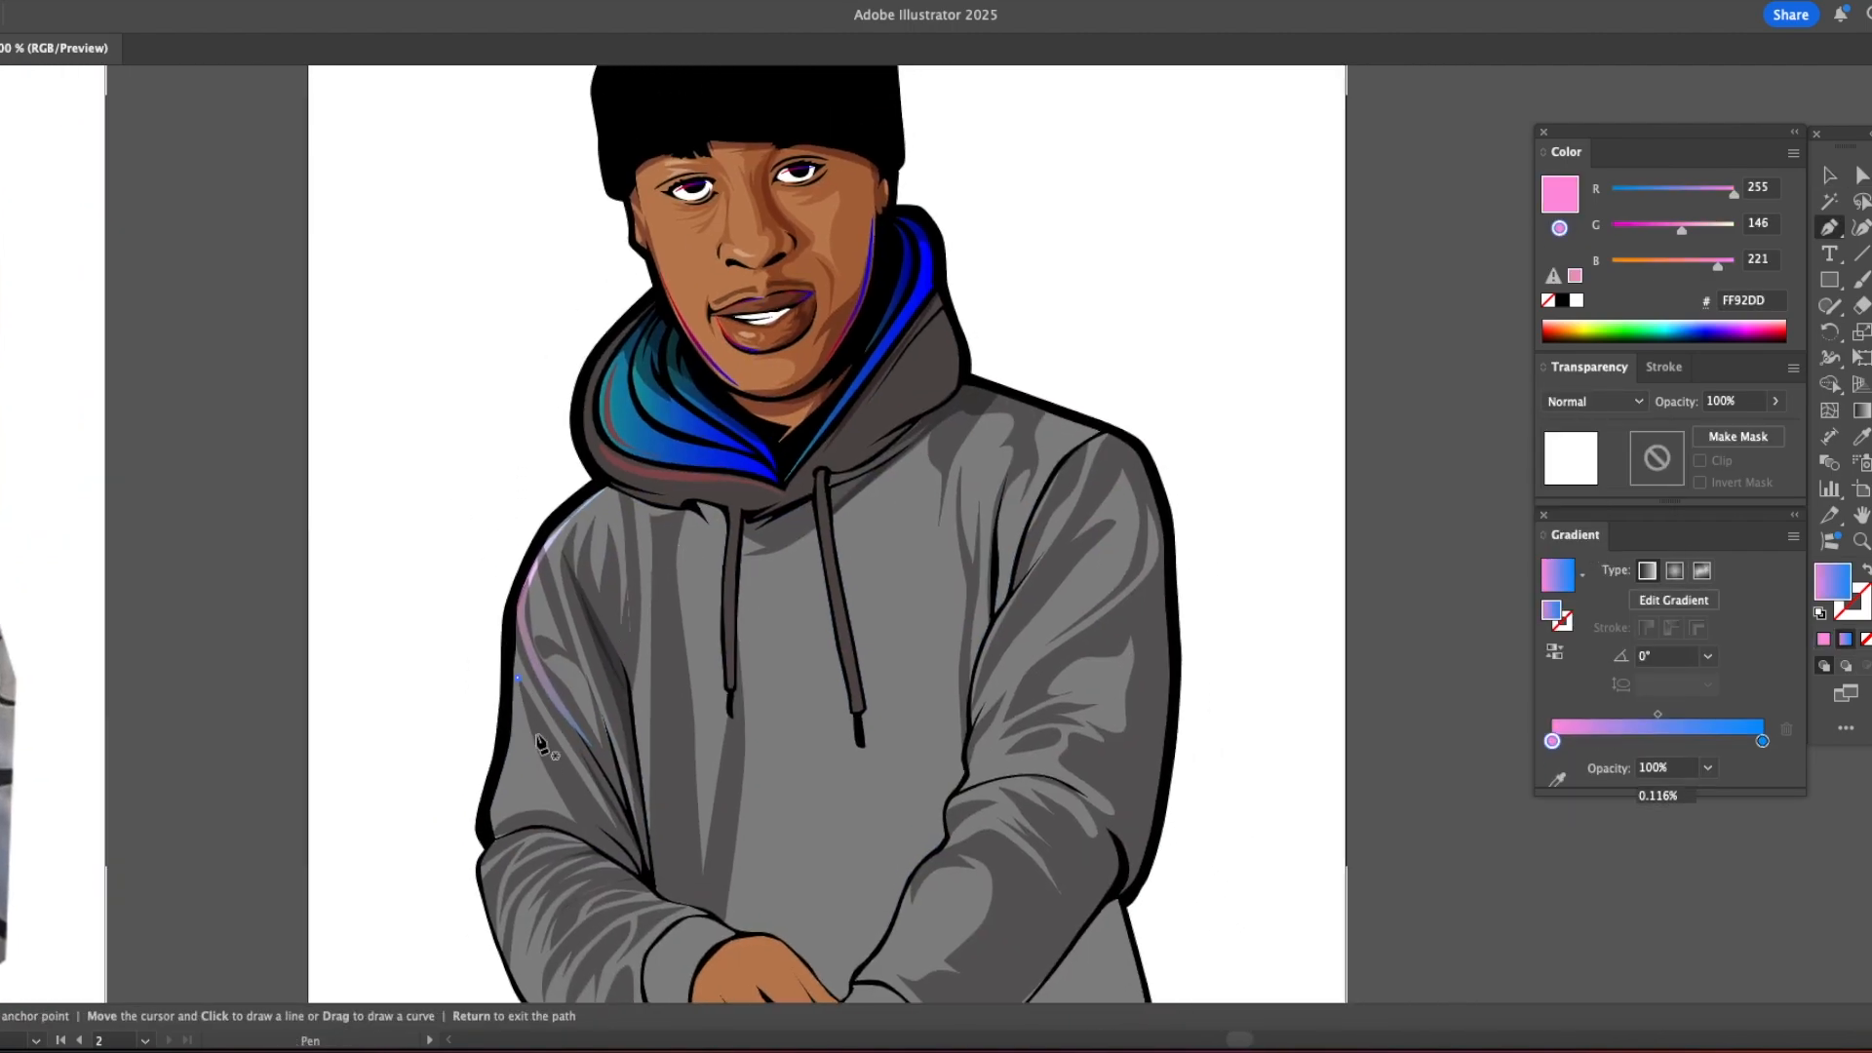
click(516, 676)
Step: Draw pink-to-blue gradient highlights along the right upper sleeve's fold and the right shoulder seam
drag(1047, 572, 1047, 571)
drag(987, 667, 982, 678)
click(974, 703)
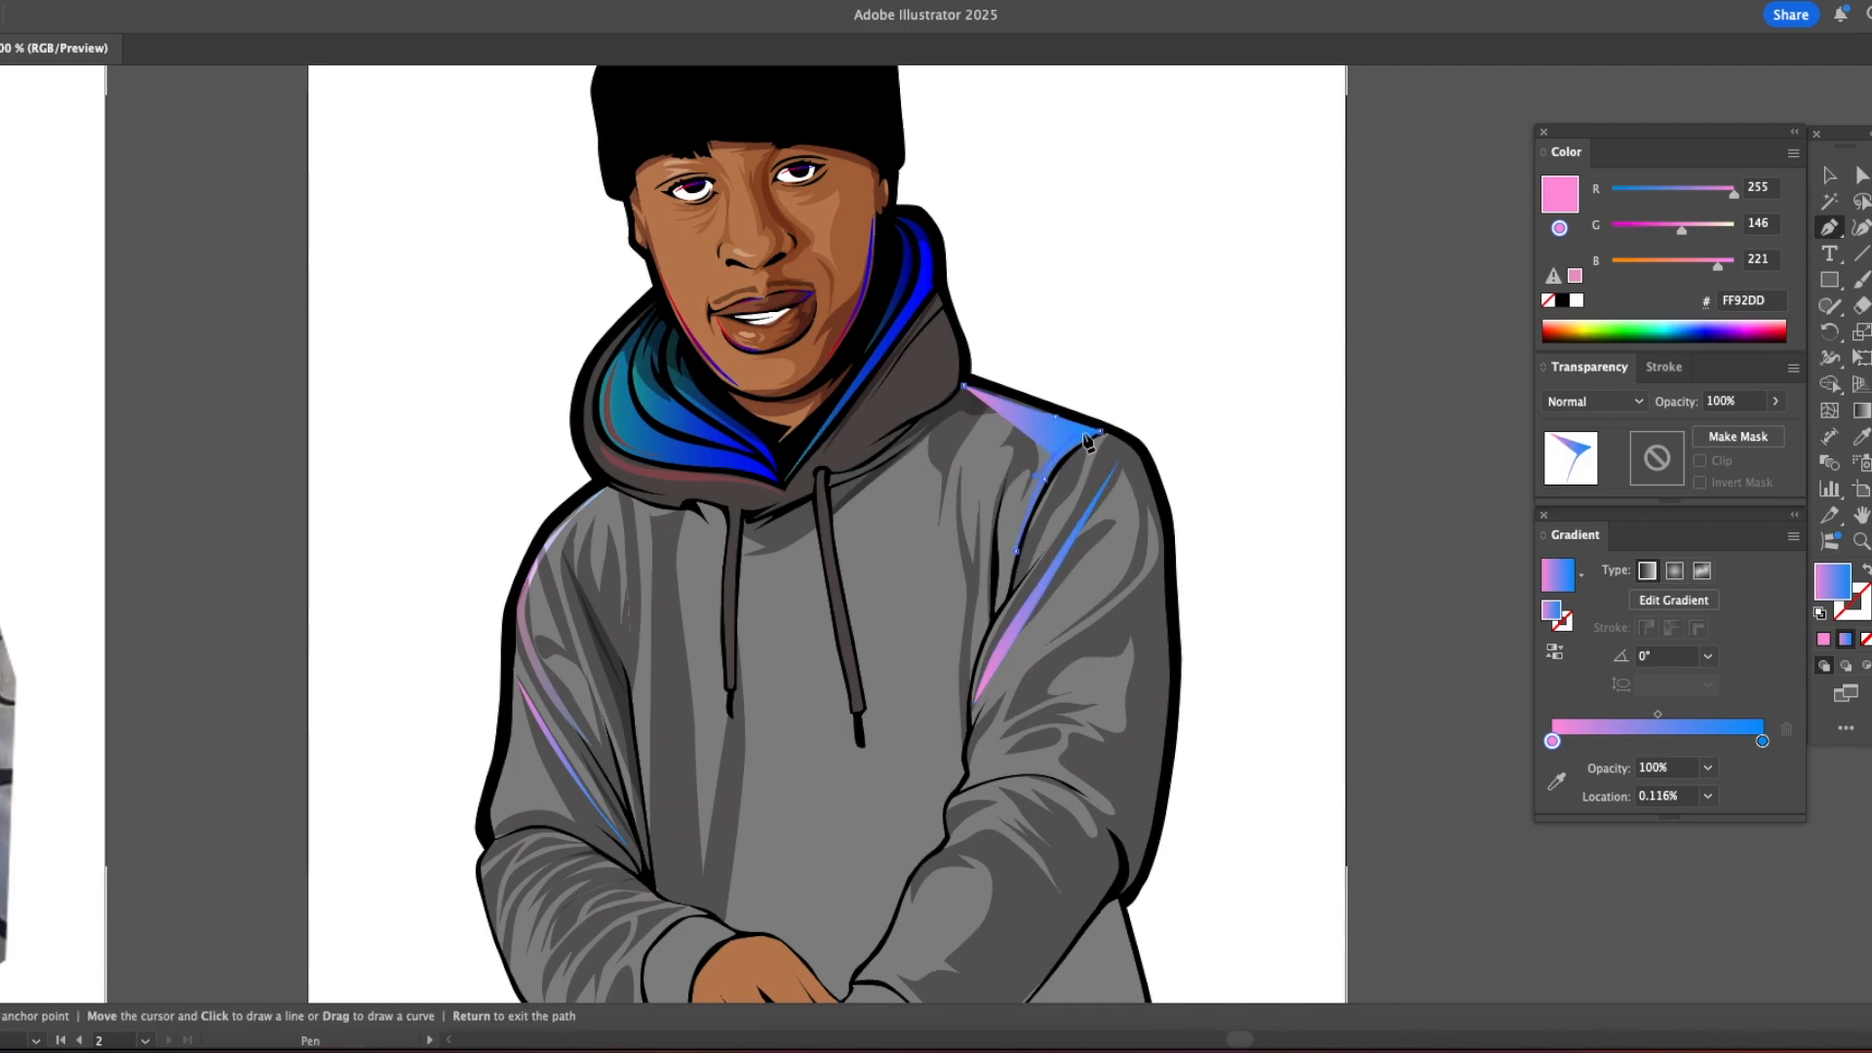
key(a)
click(1063, 441)
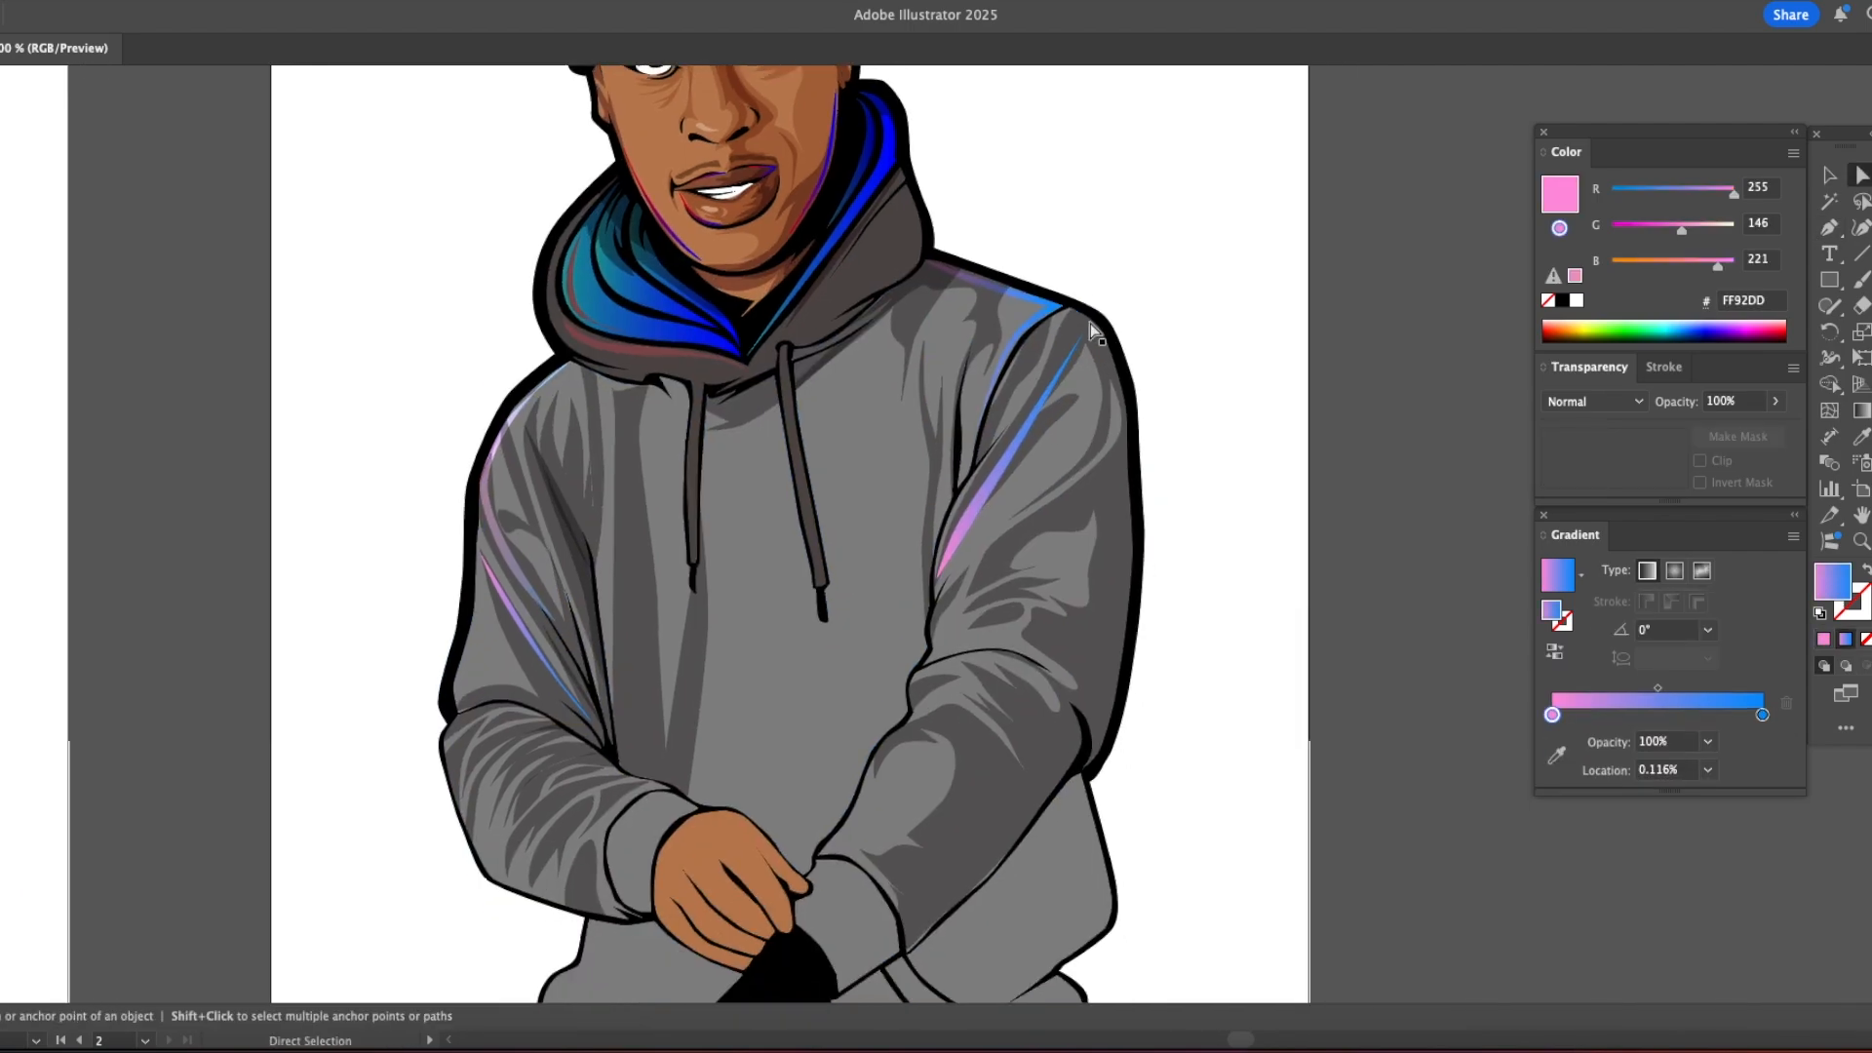
Step: Draw a curved gradient highlight from the right sleeve's outer edge down toward the inner elbow
key(p)
click(1123, 427)
click(1107, 353)
drag(1010, 530, 989, 556)
click(970, 592)
drag(1022, 532, 1050, 516)
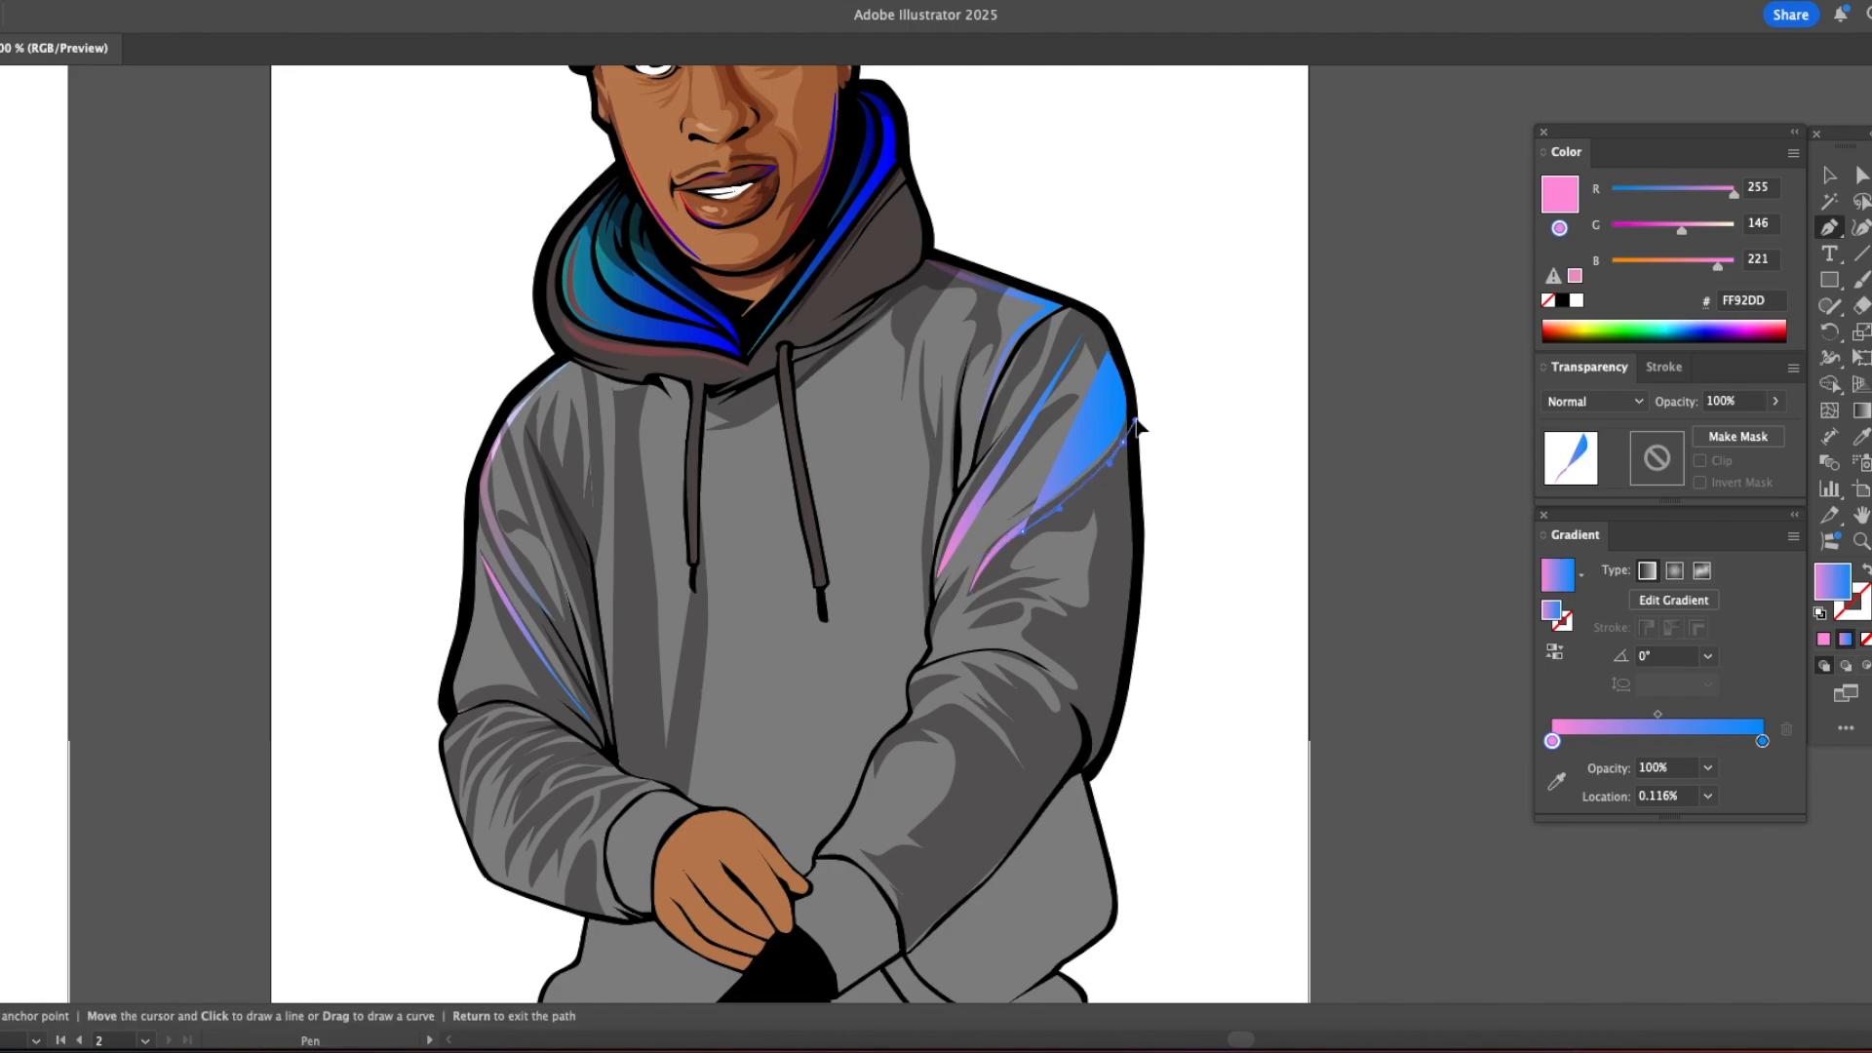
drag(1123, 428, 1128, 415)
click(1107, 353)
Step: Cut the outer right sleeve highlight, paste it in front, and apply the Screen gradient sampled from the left shoulder highlight
key(a)
click(1099, 458)
key(super+x)
click(1036, 458)
key(super+f)
key(i)
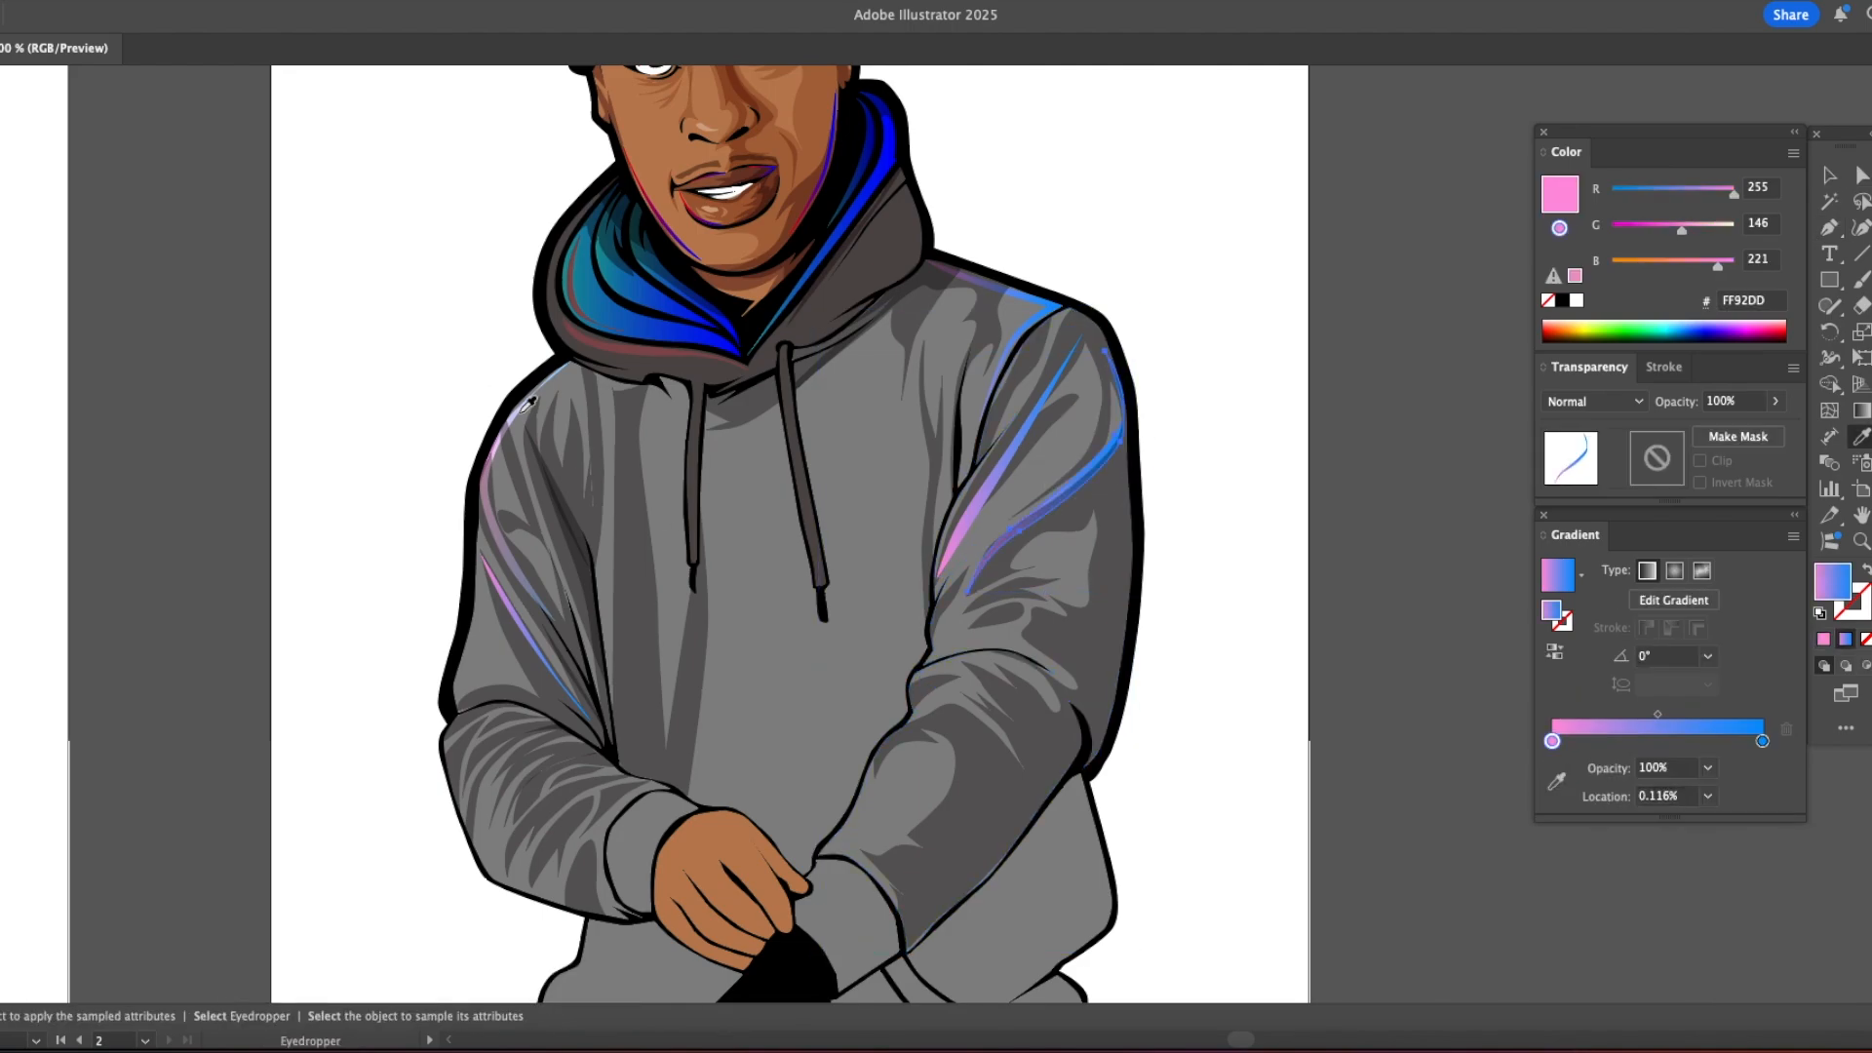
click(1015, 447)
click(1174, 514)
Step: Draw a curved highlight shape along the right edge of the hood down toward the drawstring
scroll(1174, 514, down, 5)
drag(1174, 514, 1039, 596)
super+click(922, 457)
drag(898, 574, 1010, 546)
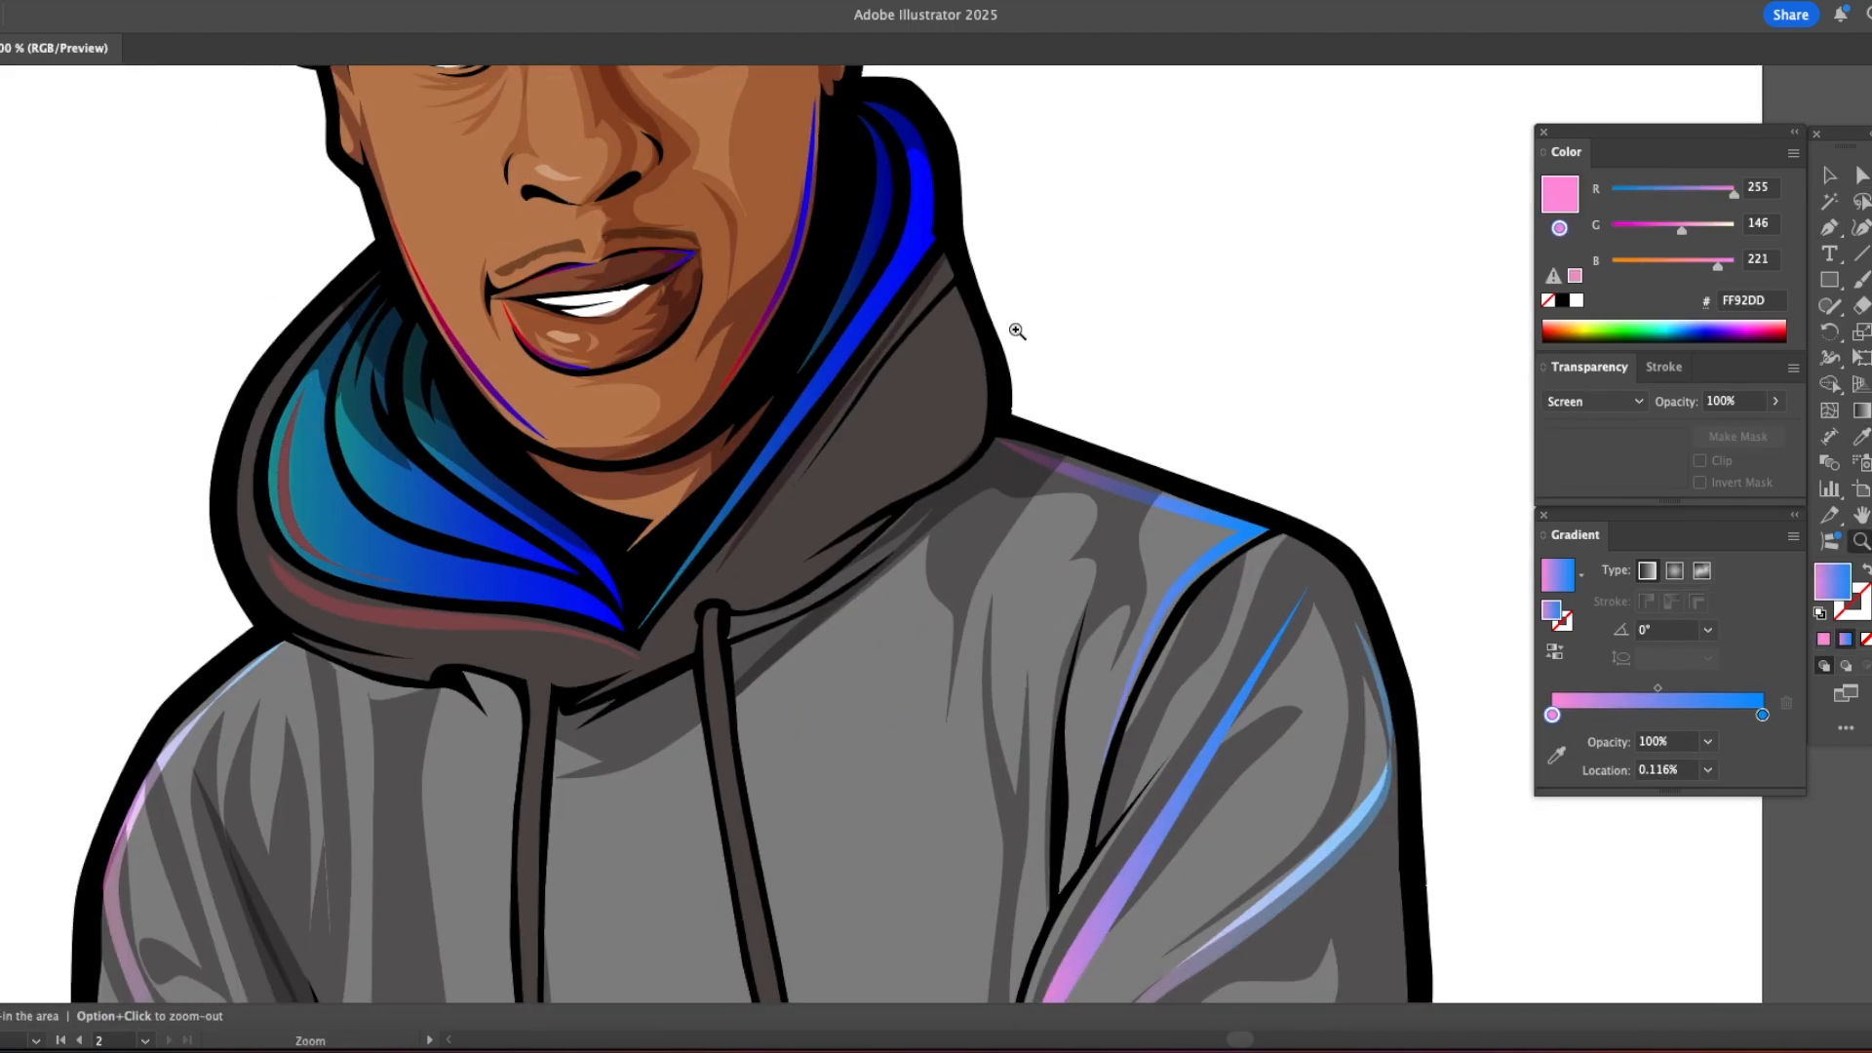
key(p)
click(955, 288)
drag(988, 397, 979, 343)
click(887, 509)
click(786, 575)
click(955, 288)
Step: Apply the Screen gradient sampled from the left shoulder highlight to the hood's right edge highlight
key(v)
key(i)
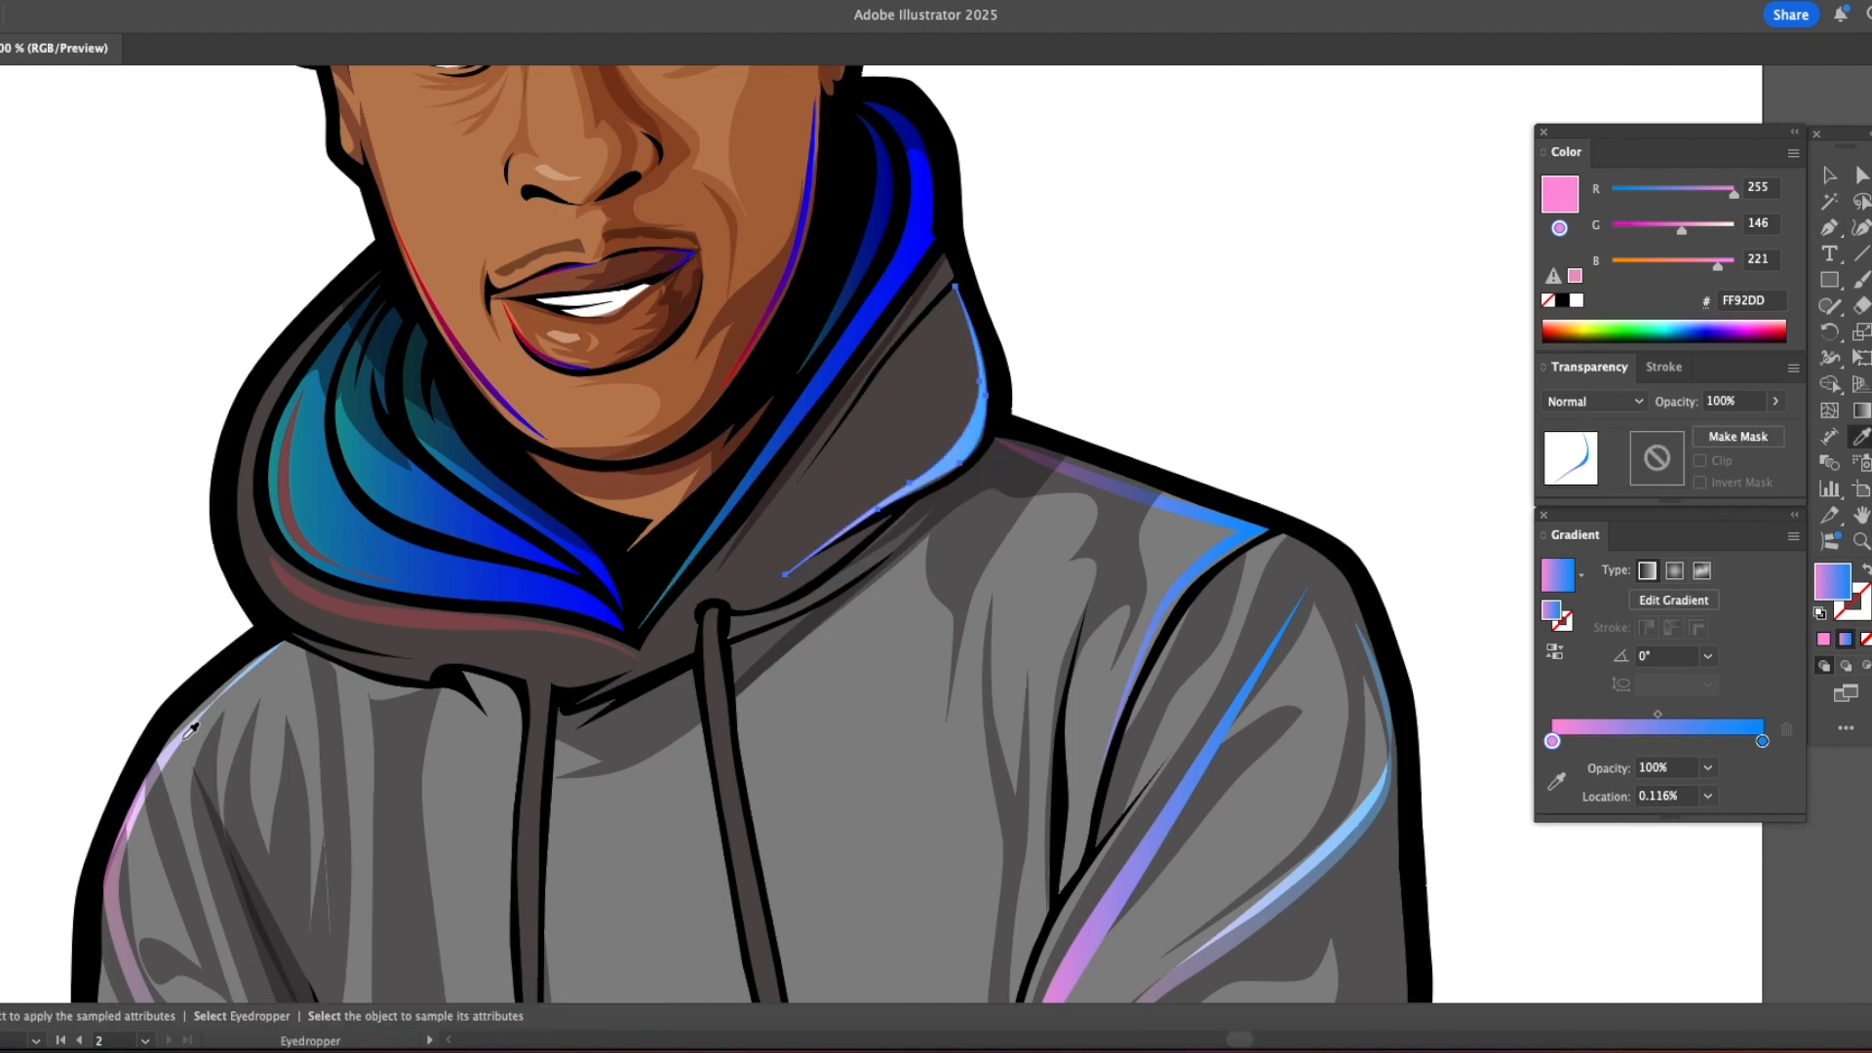
click(185, 734)
super+click(1107, 332)
Step: Draw a curved gradient highlight along the left outer edge of the hood and around its lower rim
key(super+minus)
drag(883, 427, 903, 347)
key(p)
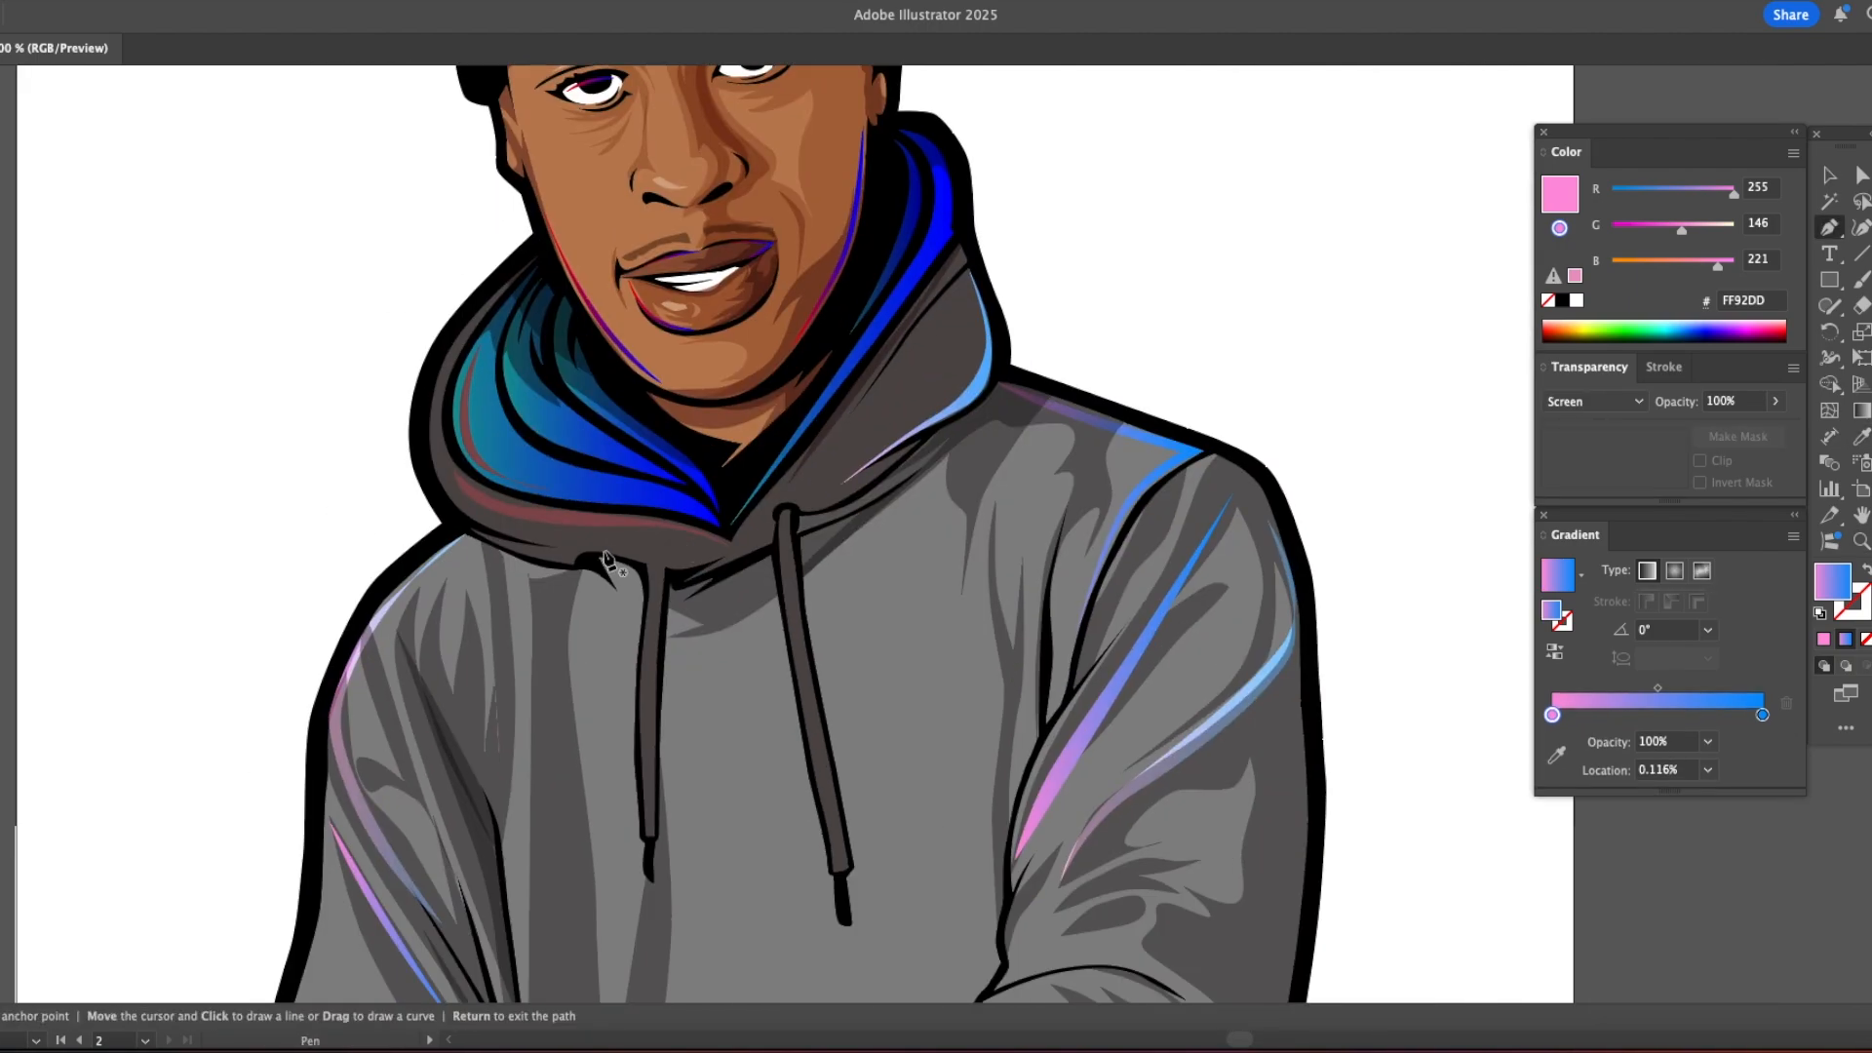
click(466, 319)
drag(424, 433, 535, 552)
click(573, 548)
drag(443, 472, 415, 412)
click(467, 319)
key(v)
click(313, 382)
Step: Compare the illustration with the traced reference photo and examine the hoodie's sleeves and lower body
key(z)
click(313, 530)
alt+click(453, 537)
alt+click(468, 537)
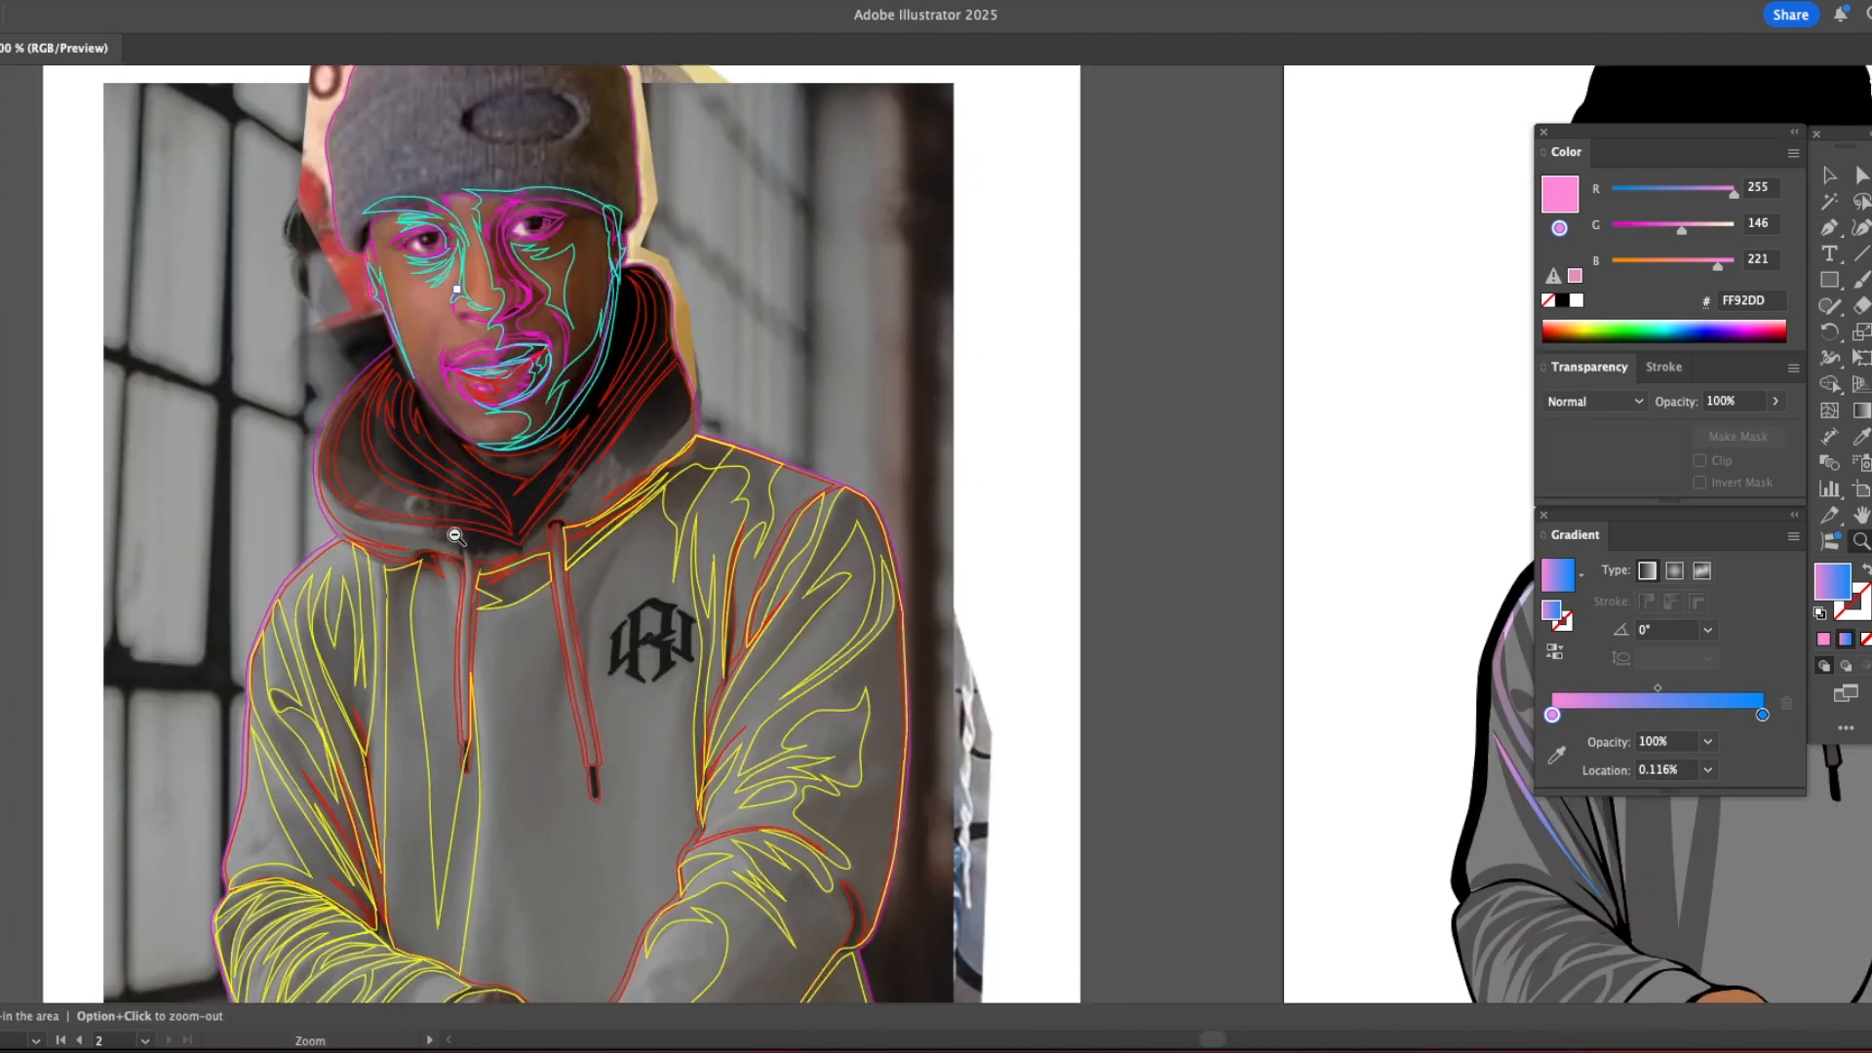
alt+click(458, 534)
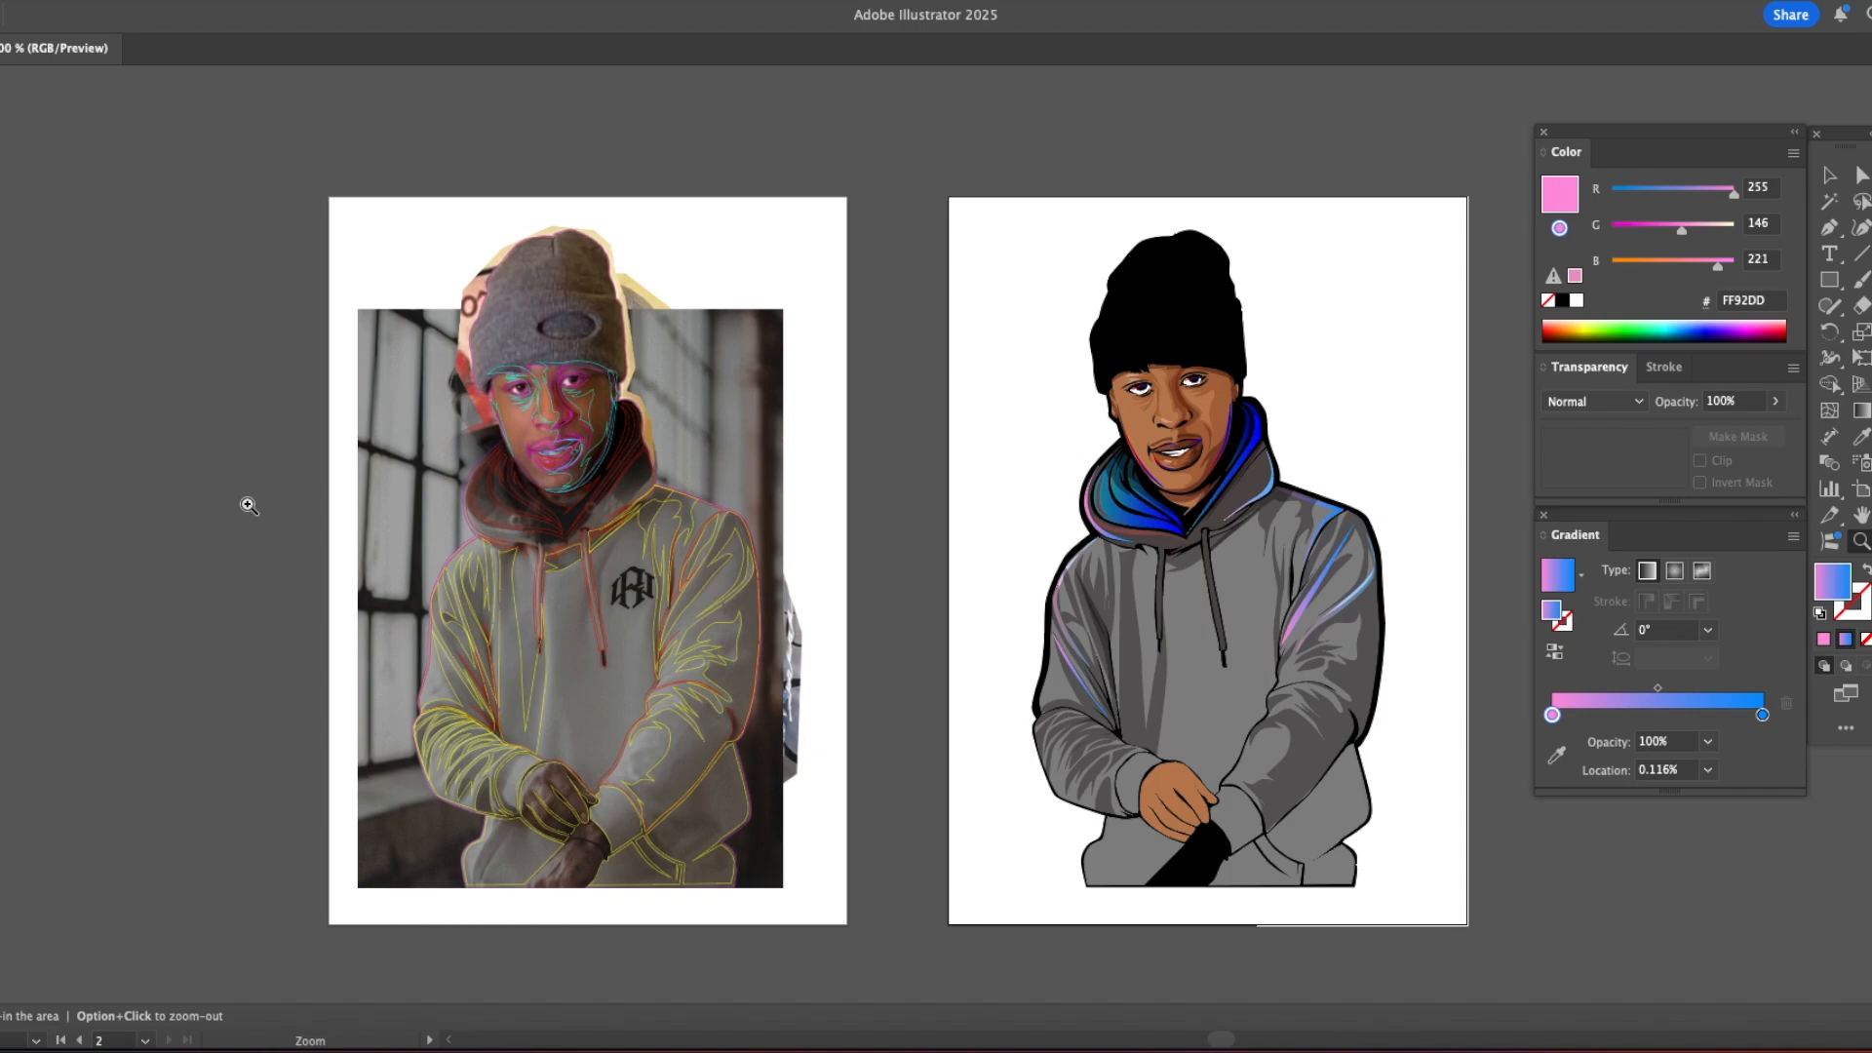
drag(1038, 616, 769, 594)
click(978, 597)
drag(978, 600, 843, 572)
key(v)
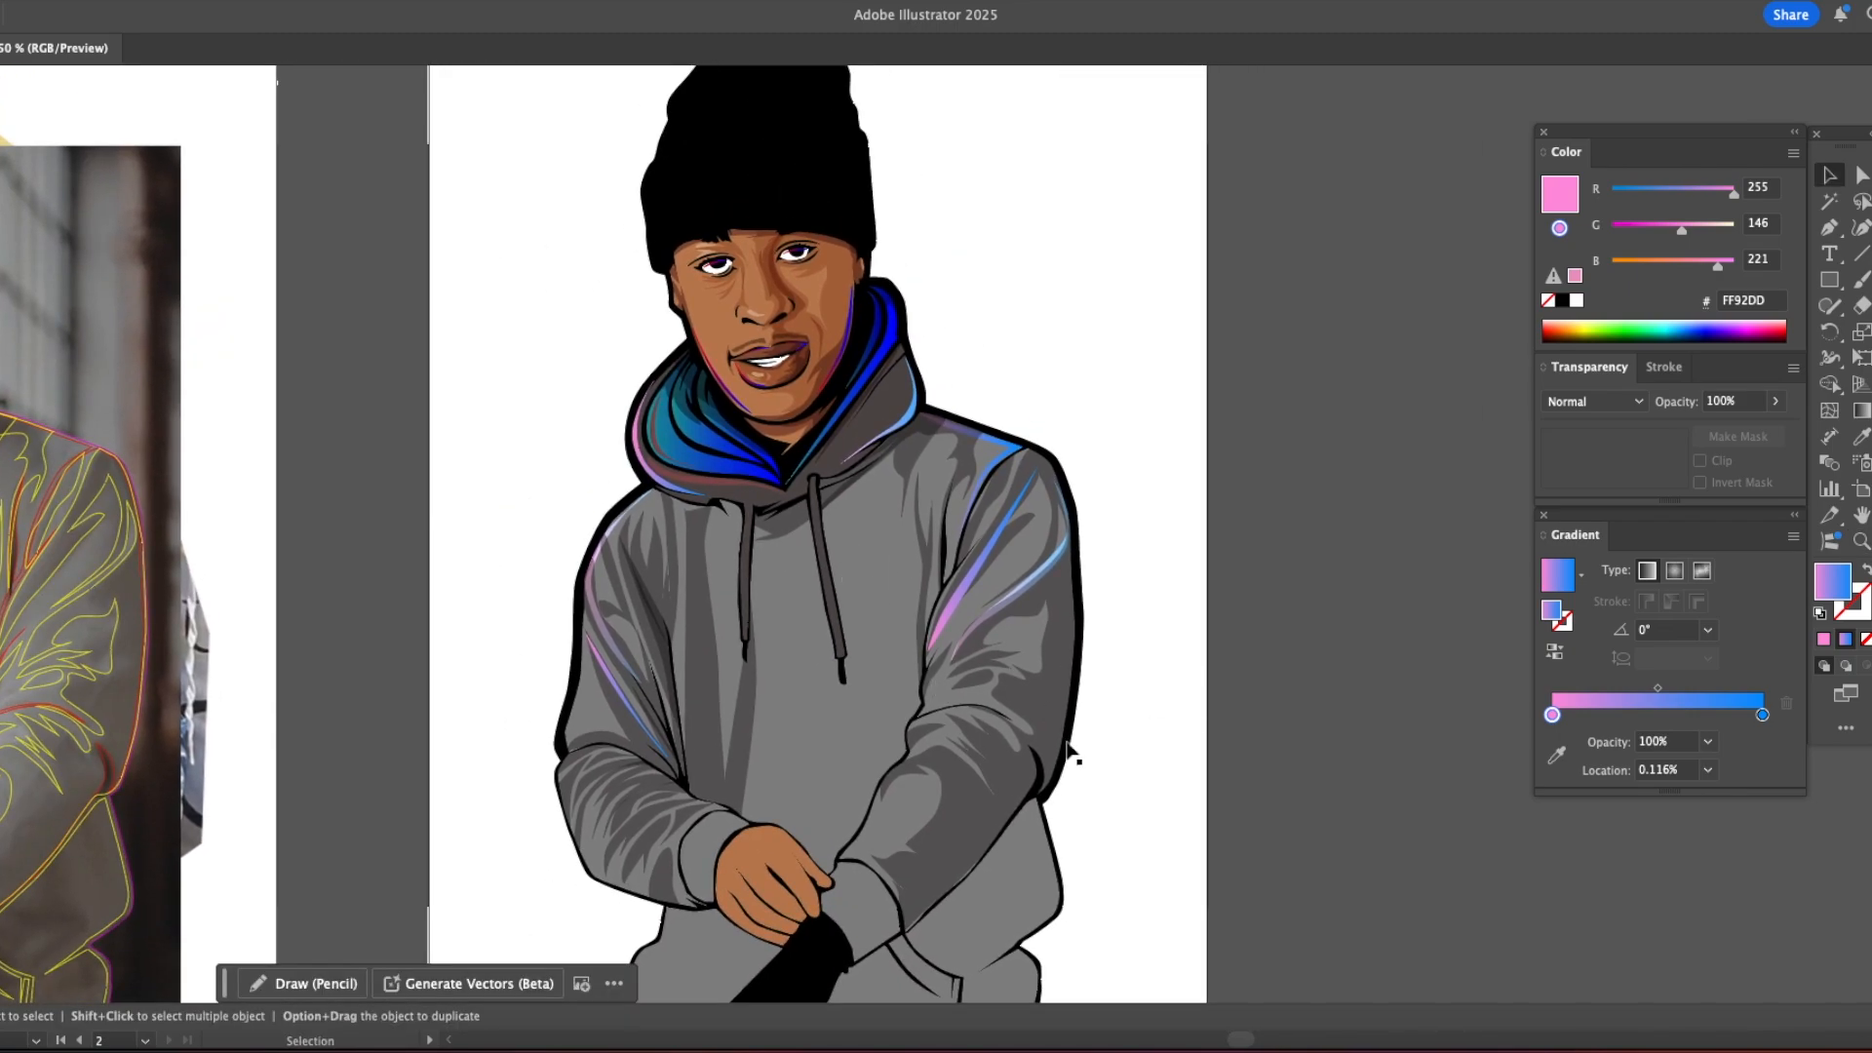
drag(1051, 715, 1142, 568)
key(z)
click(953, 627)
drag(953, 627, 752, 515)
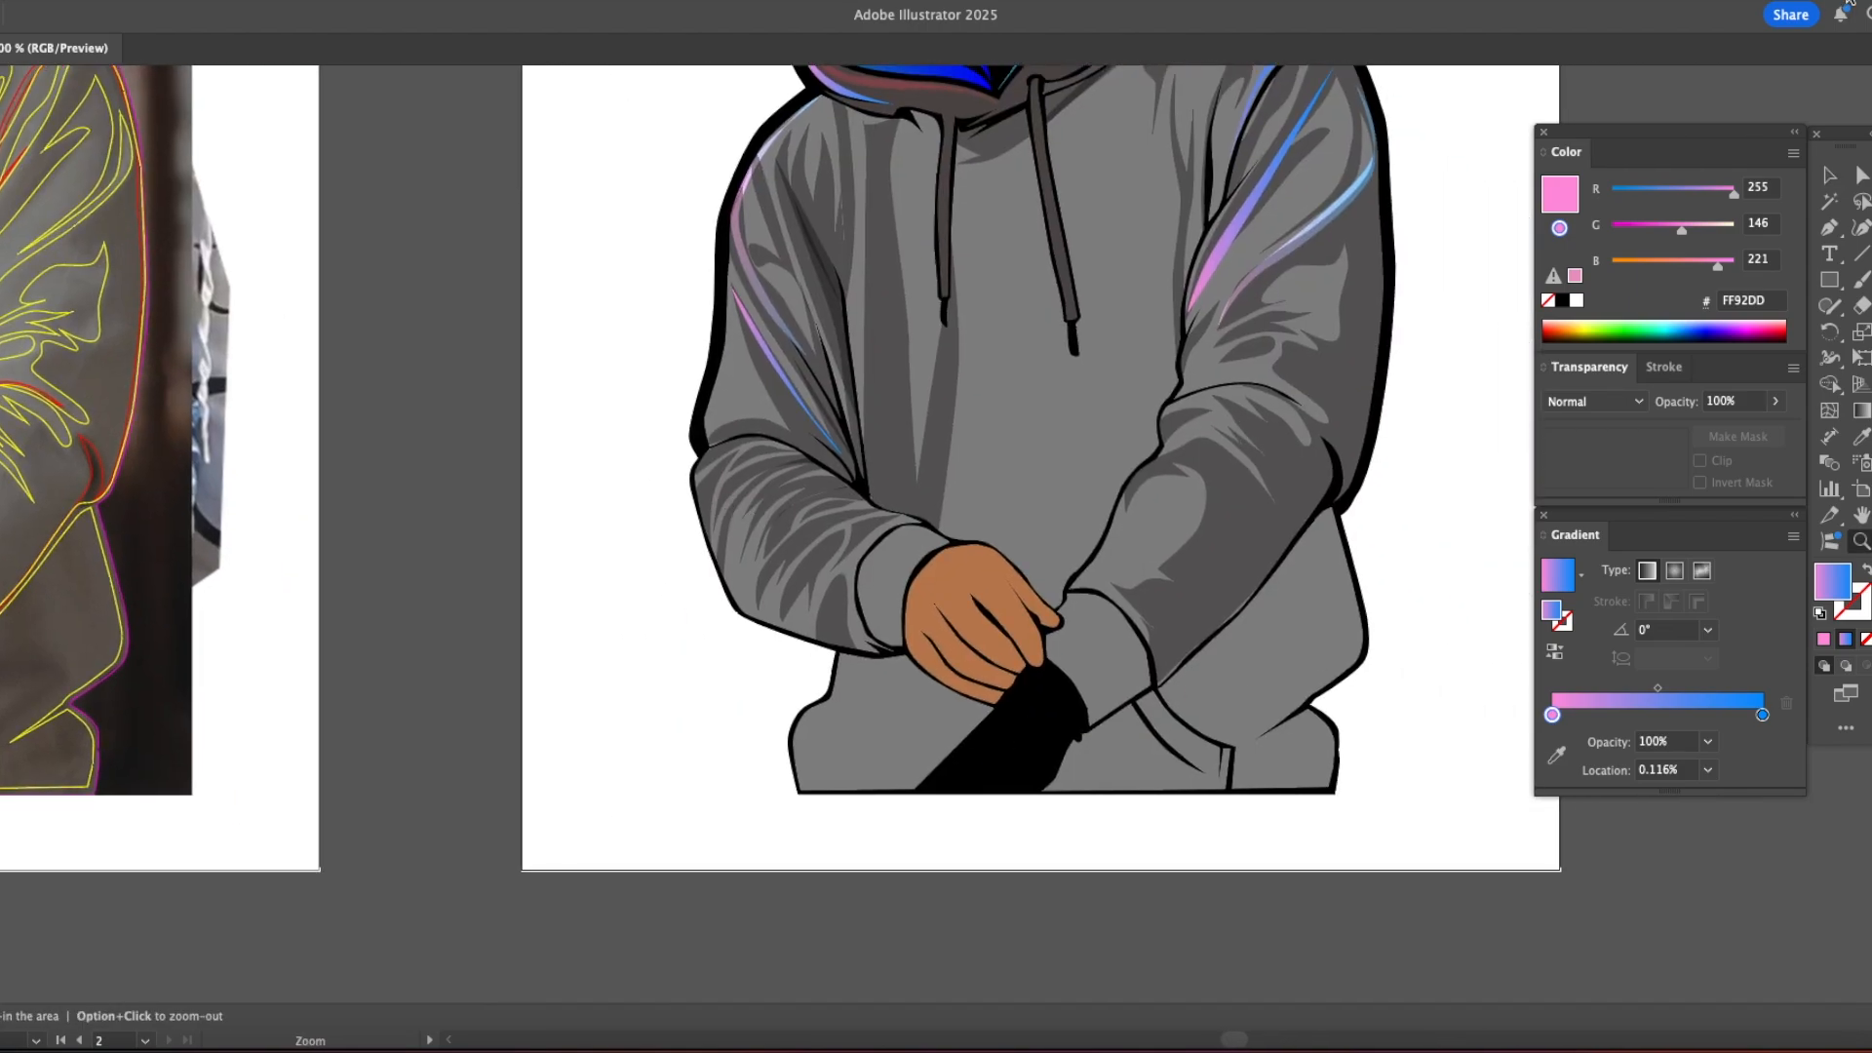
key(p)
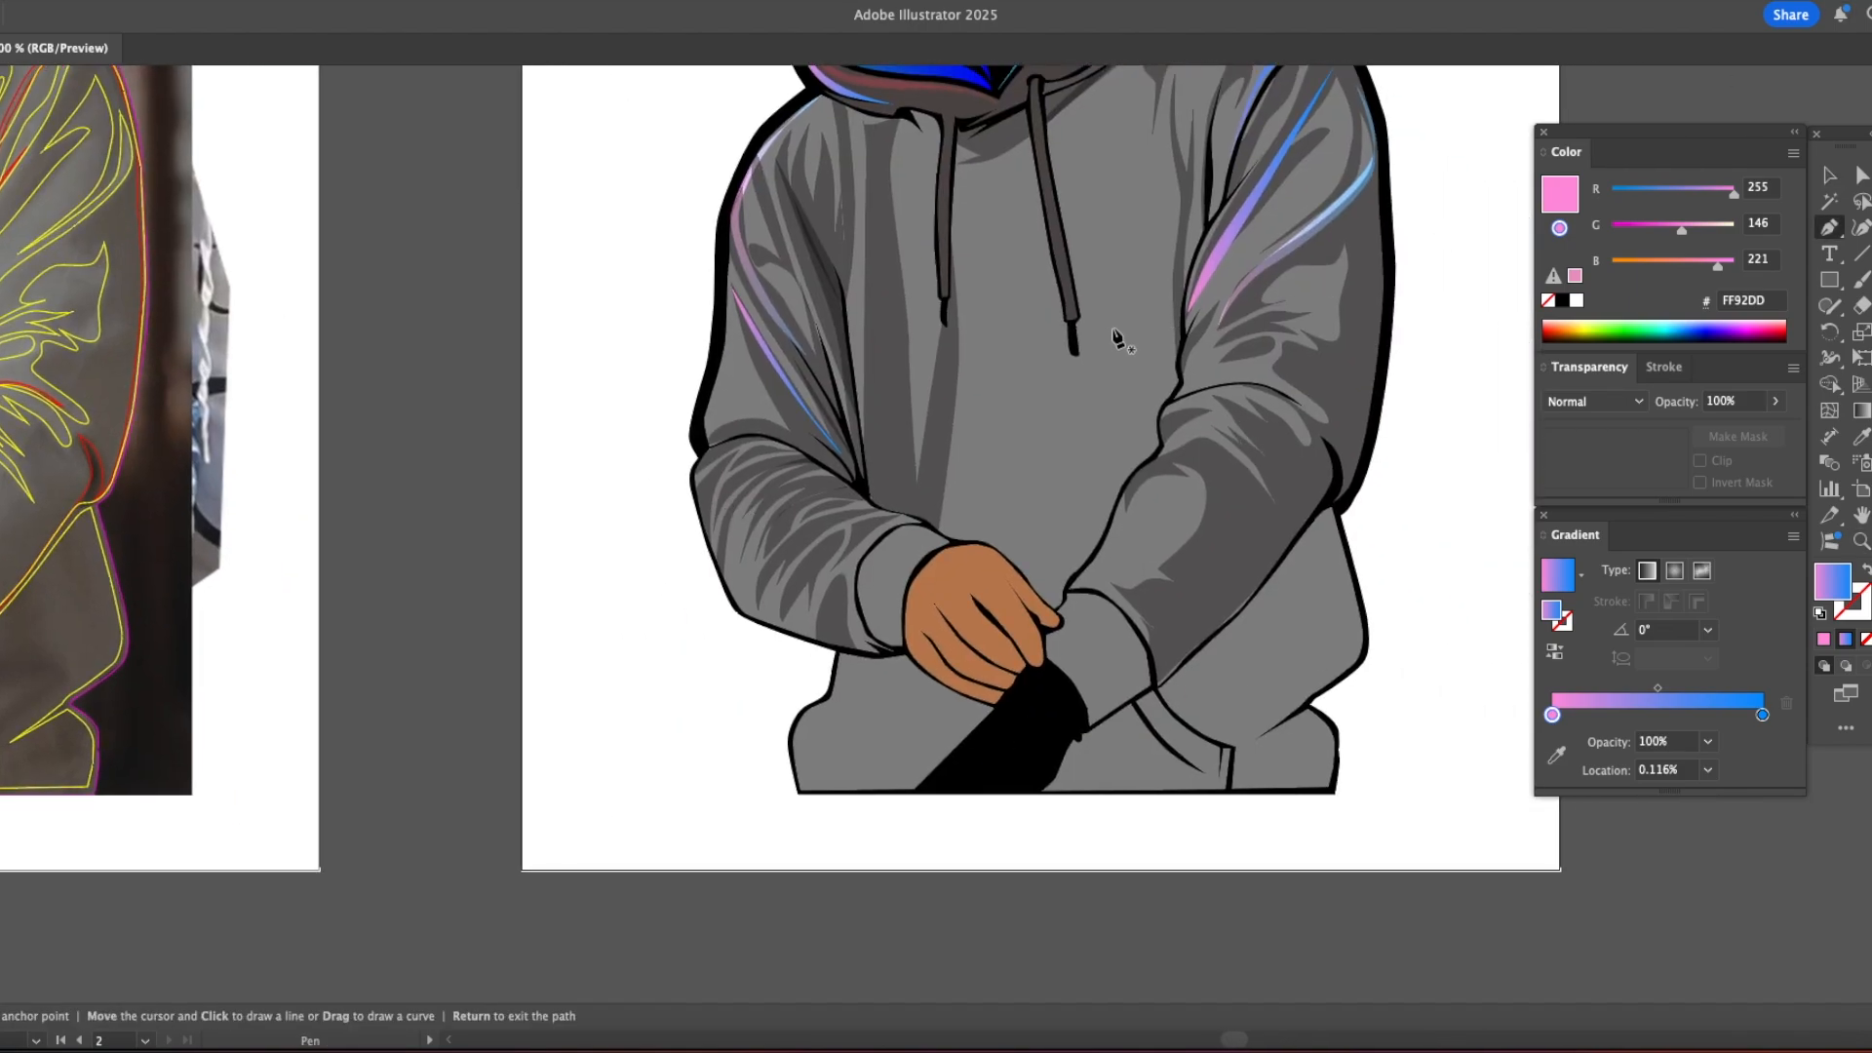
Step: Draw a closed shape running just outside the left forearm and hoodie waist down to the bottom hem
click(694, 444)
click(711, 582)
click(744, 625)
click(781, 638)
click(828, 656)
click(818, 685)
click(787, 712)
click(779, 747)
click(781, 761)
click(790, 792)
click(942, 792)
drag(928, 469, 872, 366)
click(693, 445)
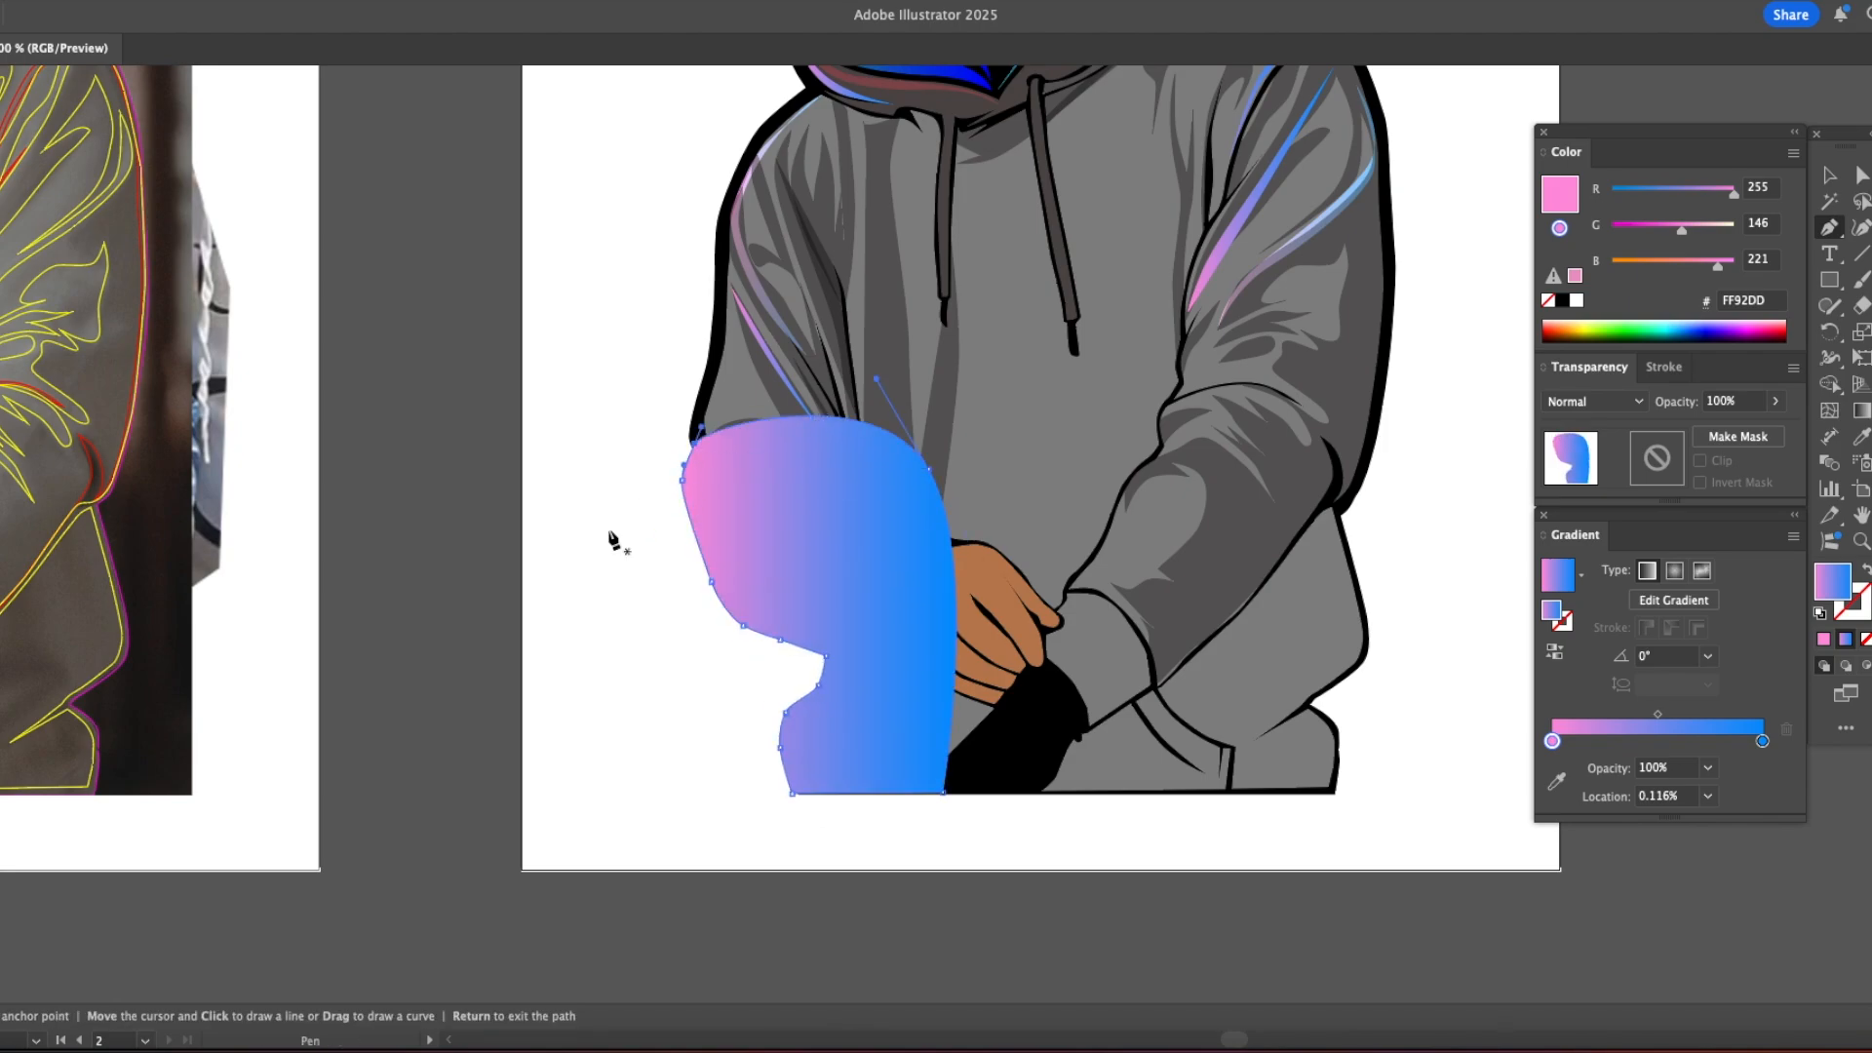
Step: Send the left side shape behind the figure and fill it with the black sampled from the illustration
key(super+shift+[)
key(i)
click(860, 487)
key(v)
click(656, 612)
Step: Draw a black shape just outside the hoodie's lower right side down to the hem and place it behind the figure
key(p)
click(1343, 507)
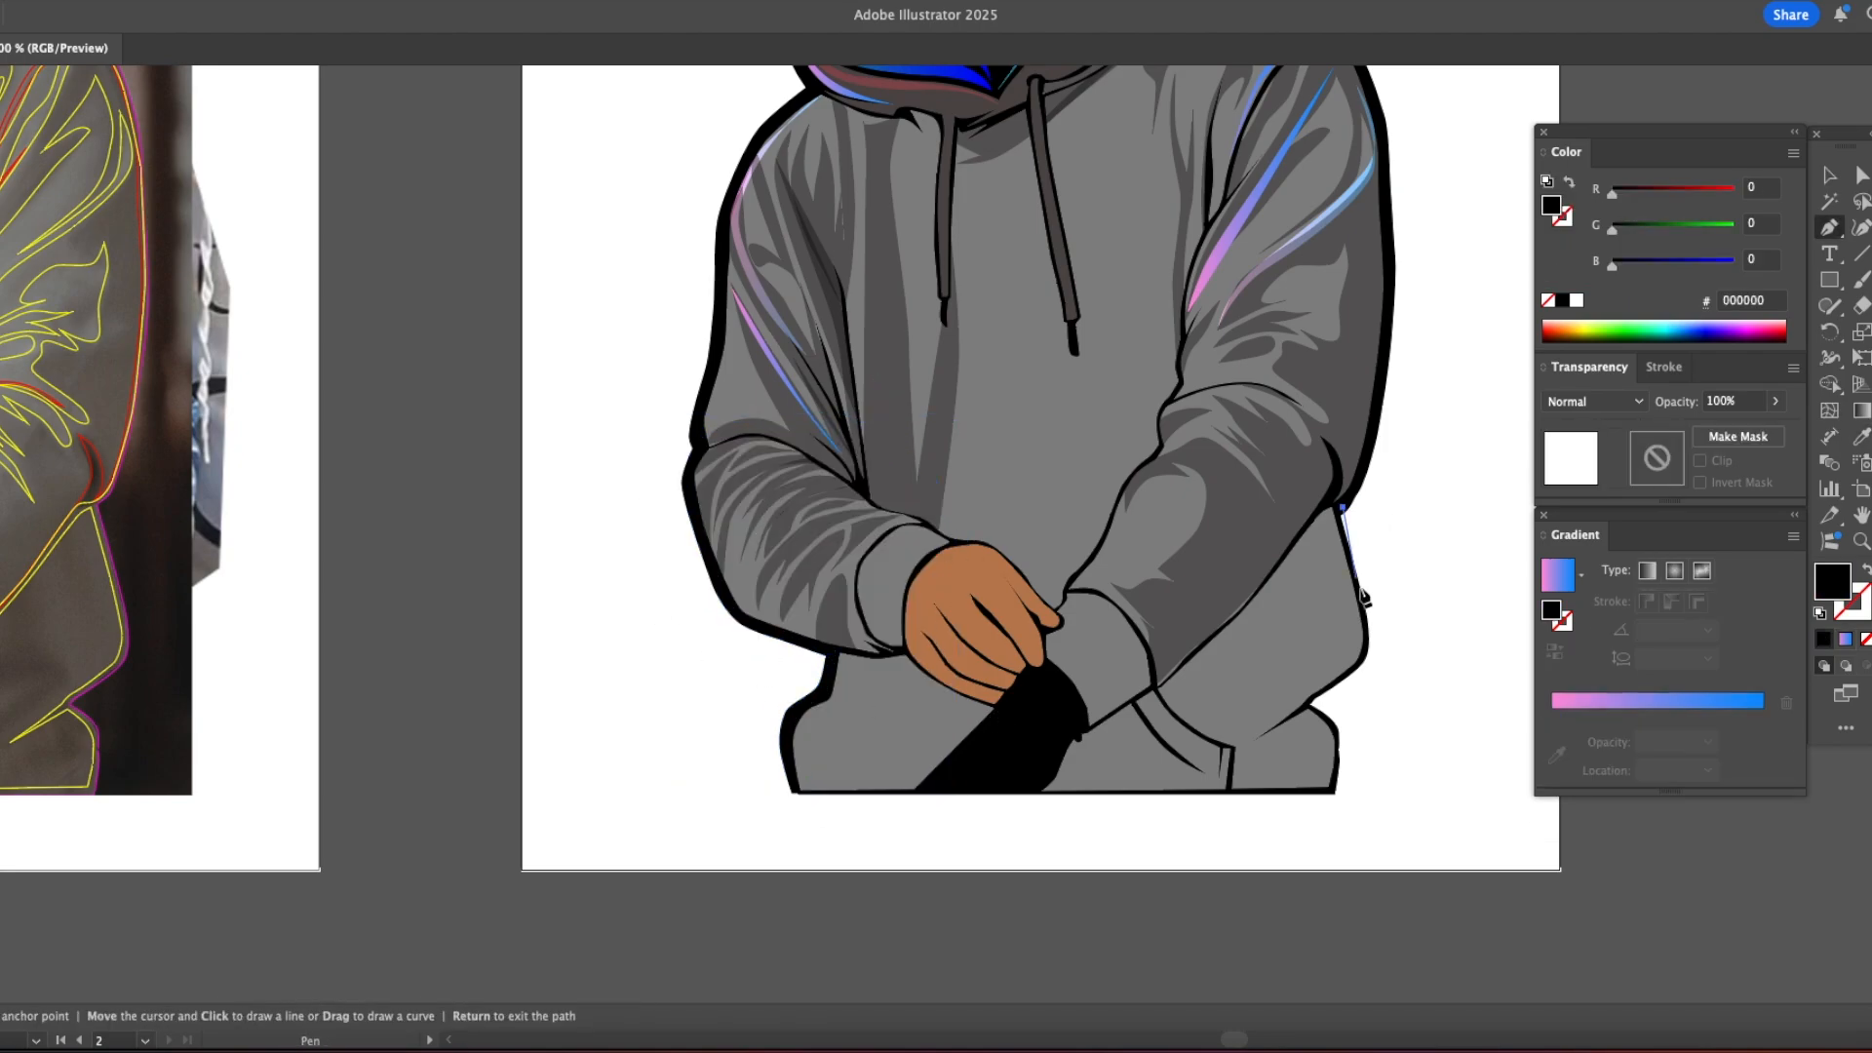
click(1321, 702)
click(1345, 727)
click(1346, 792)
click(1200, 792)
click(1343, 507)
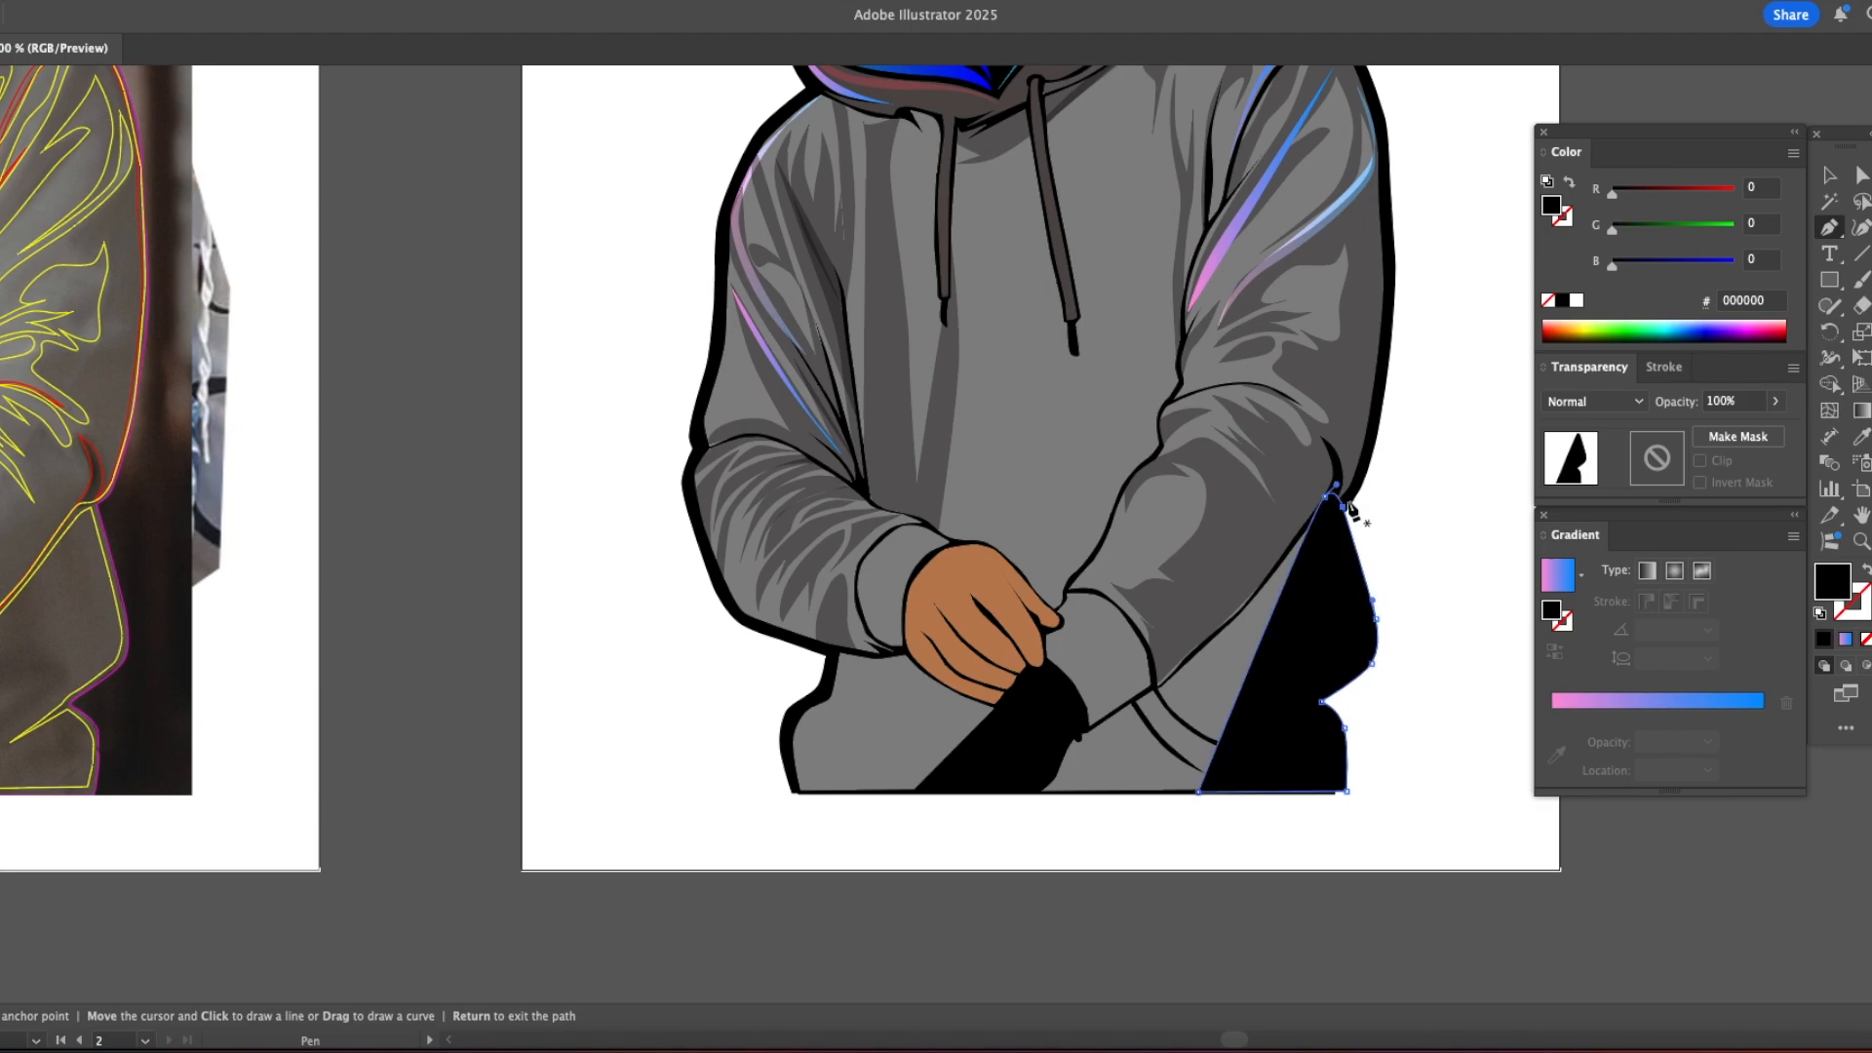
key(v)
key(super+x)
key(super+b)
click(1437, 542)
alt+super+click(1437, 546)
Step: Examine the thickened outline on the whole illustration and the folds of the hoodie's left sleeve
drag(761, 183, 1077, 407)
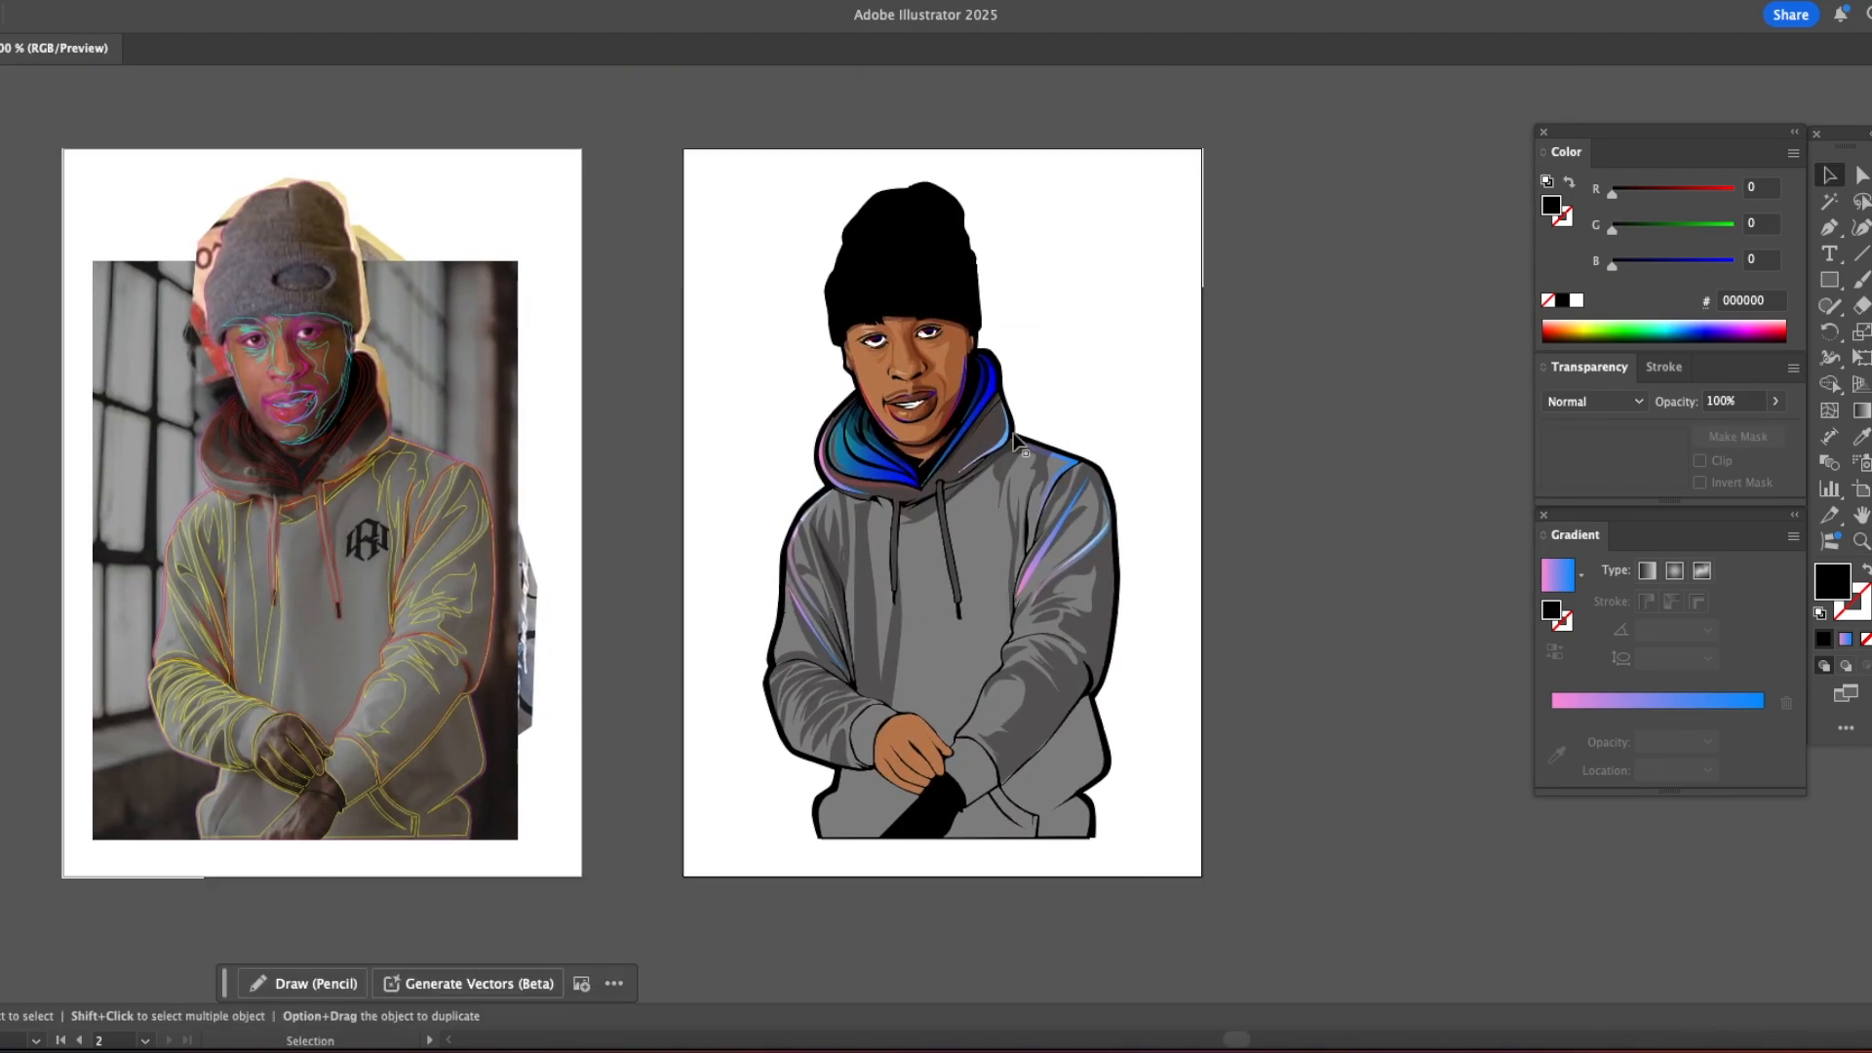
super+click(853, 552)
drag(854, 552, 1031, 507)
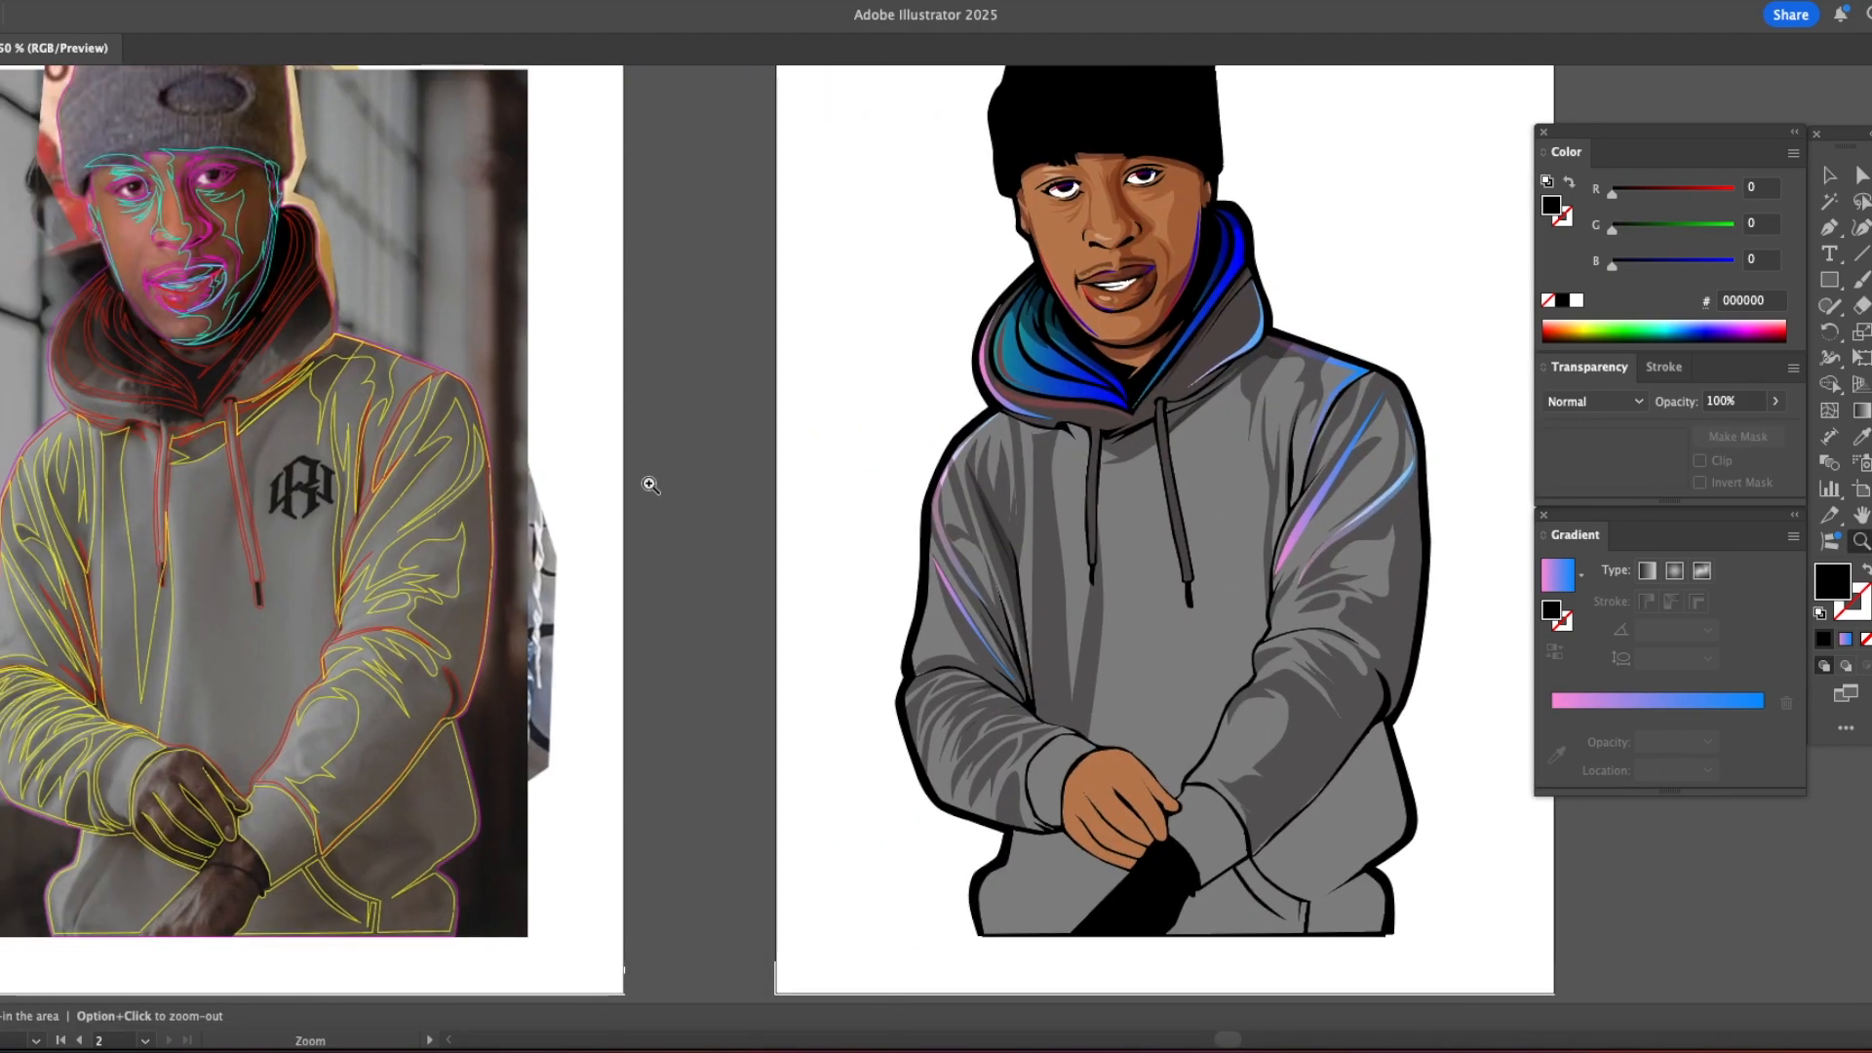
scroll(1005, 525, up, 1)
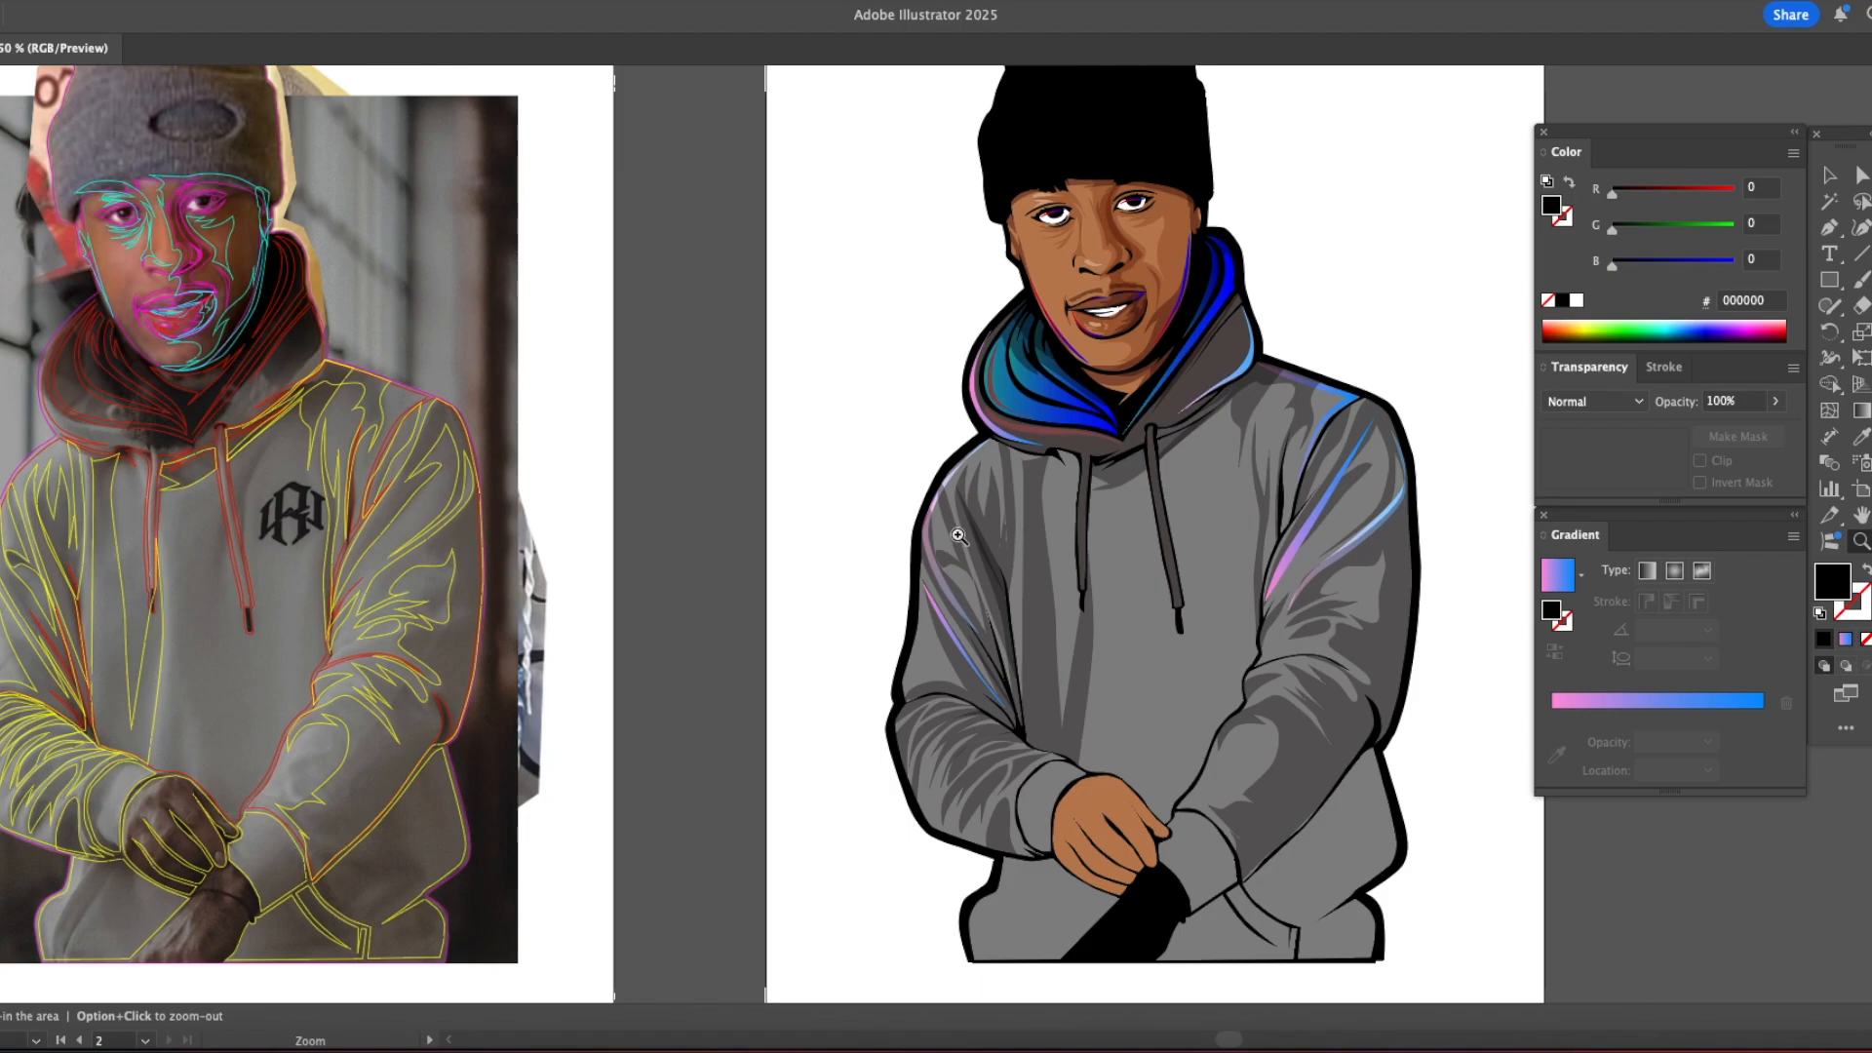
drag(904, 519, 837, 517)
drag(1020, 483, 1168, 520)
super+click(1099, 756)
super+click(1031, 507)
drag(736, 580, 779, 617)
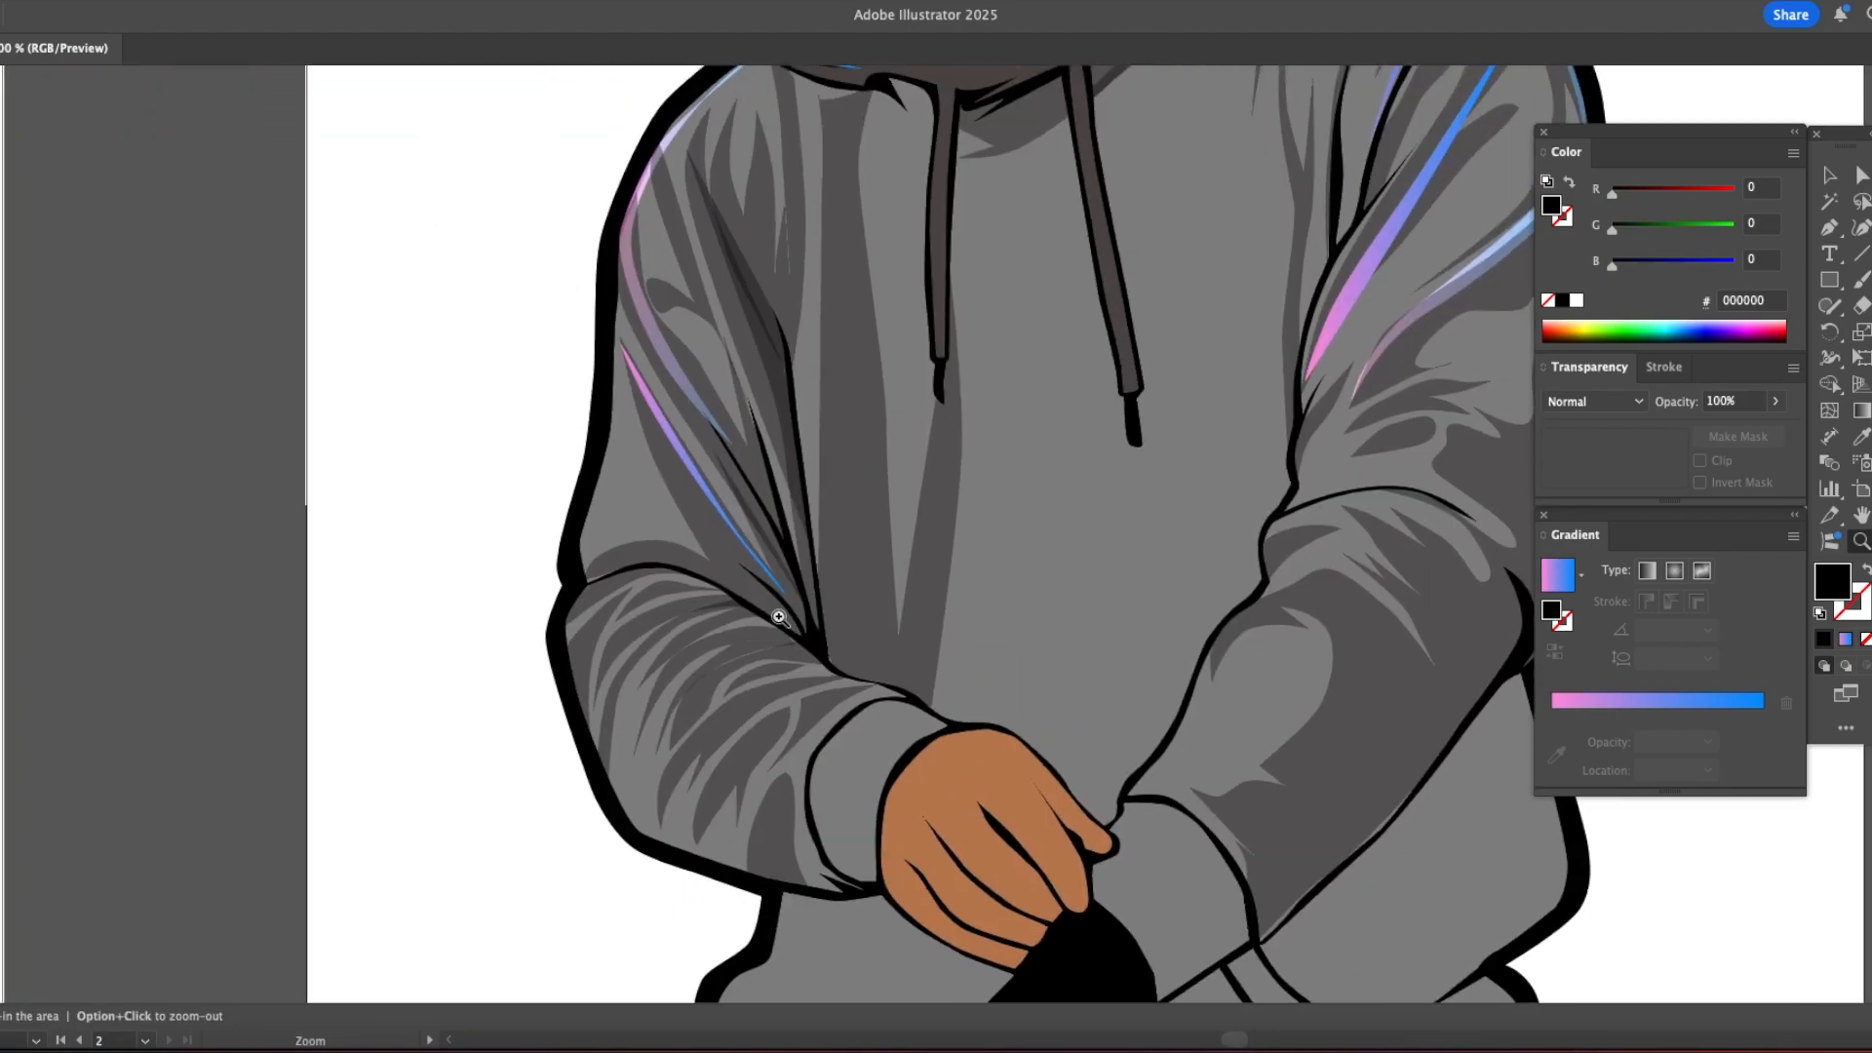
Step: Draw curved highlights on the upper folds of the left forearm, using the pink-to-blue gradient sampled from the sleeve highlight
click(683, 594)
key(i)
click(662, 406)
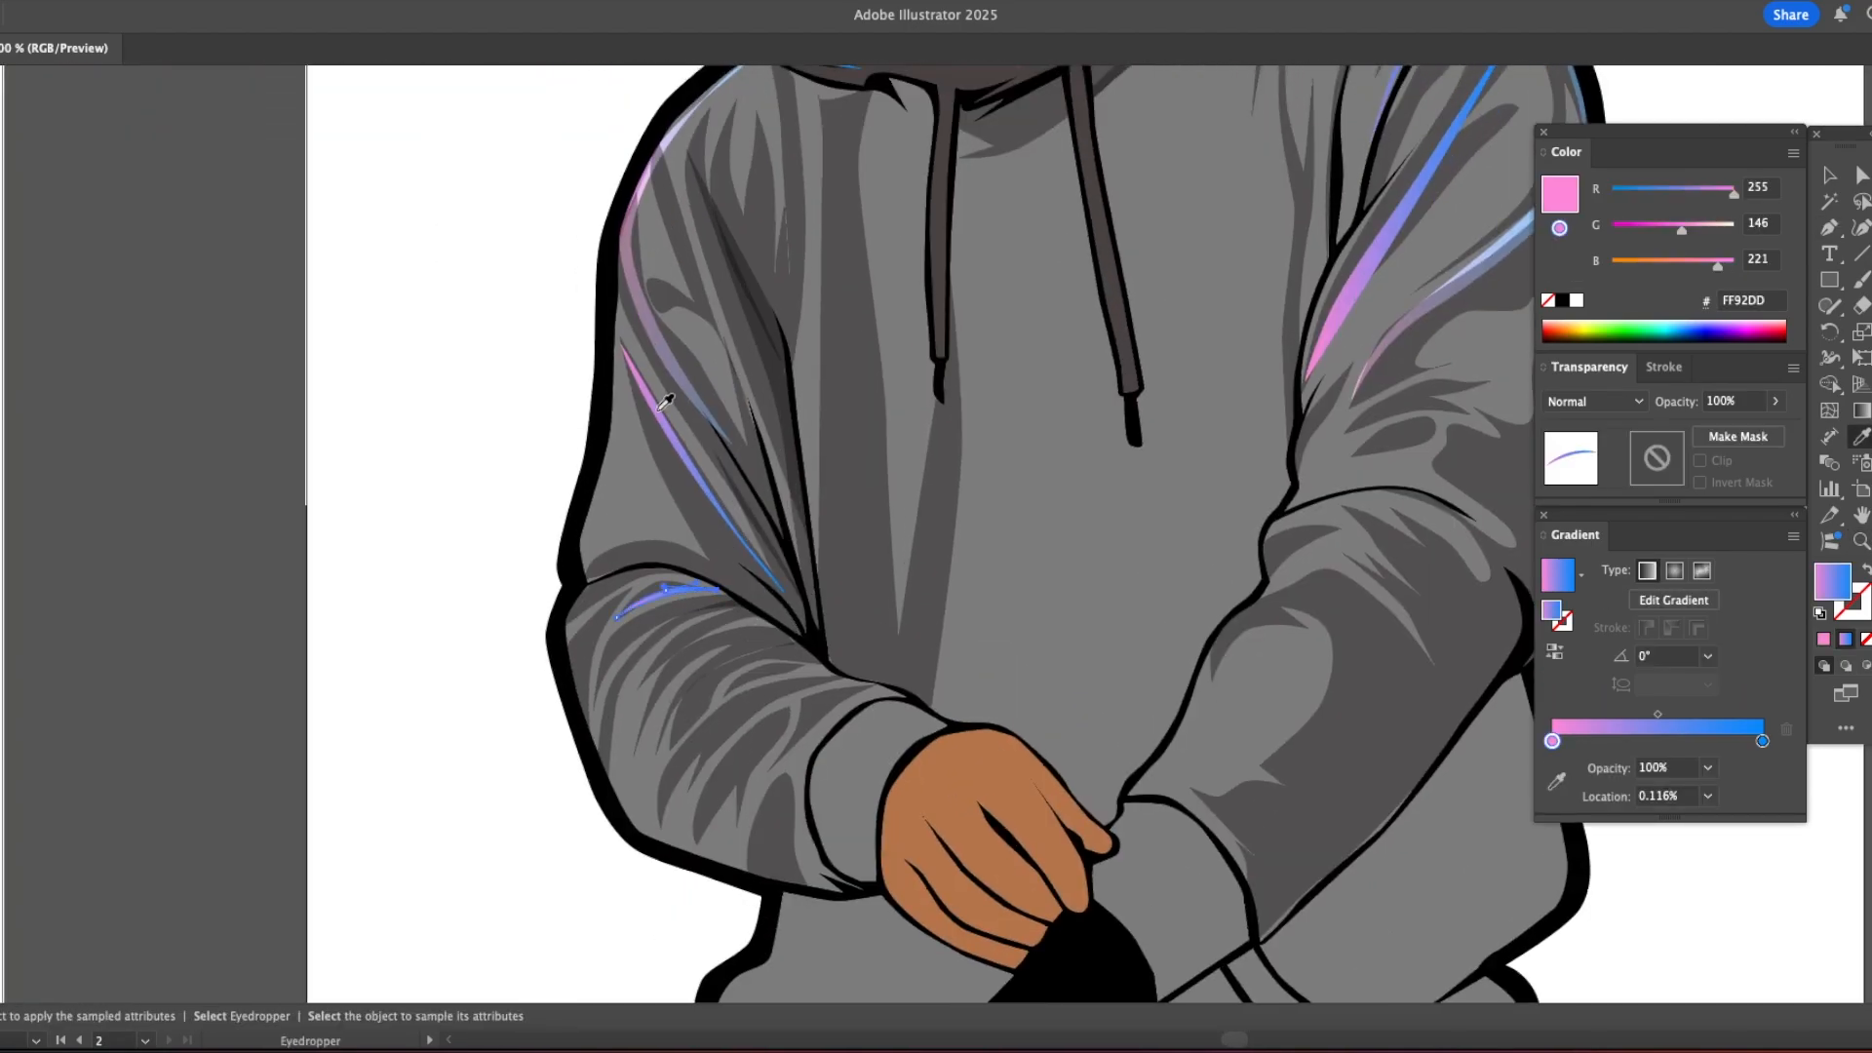
key(p)
drag(723, 628, 695, 644)
key(Return)
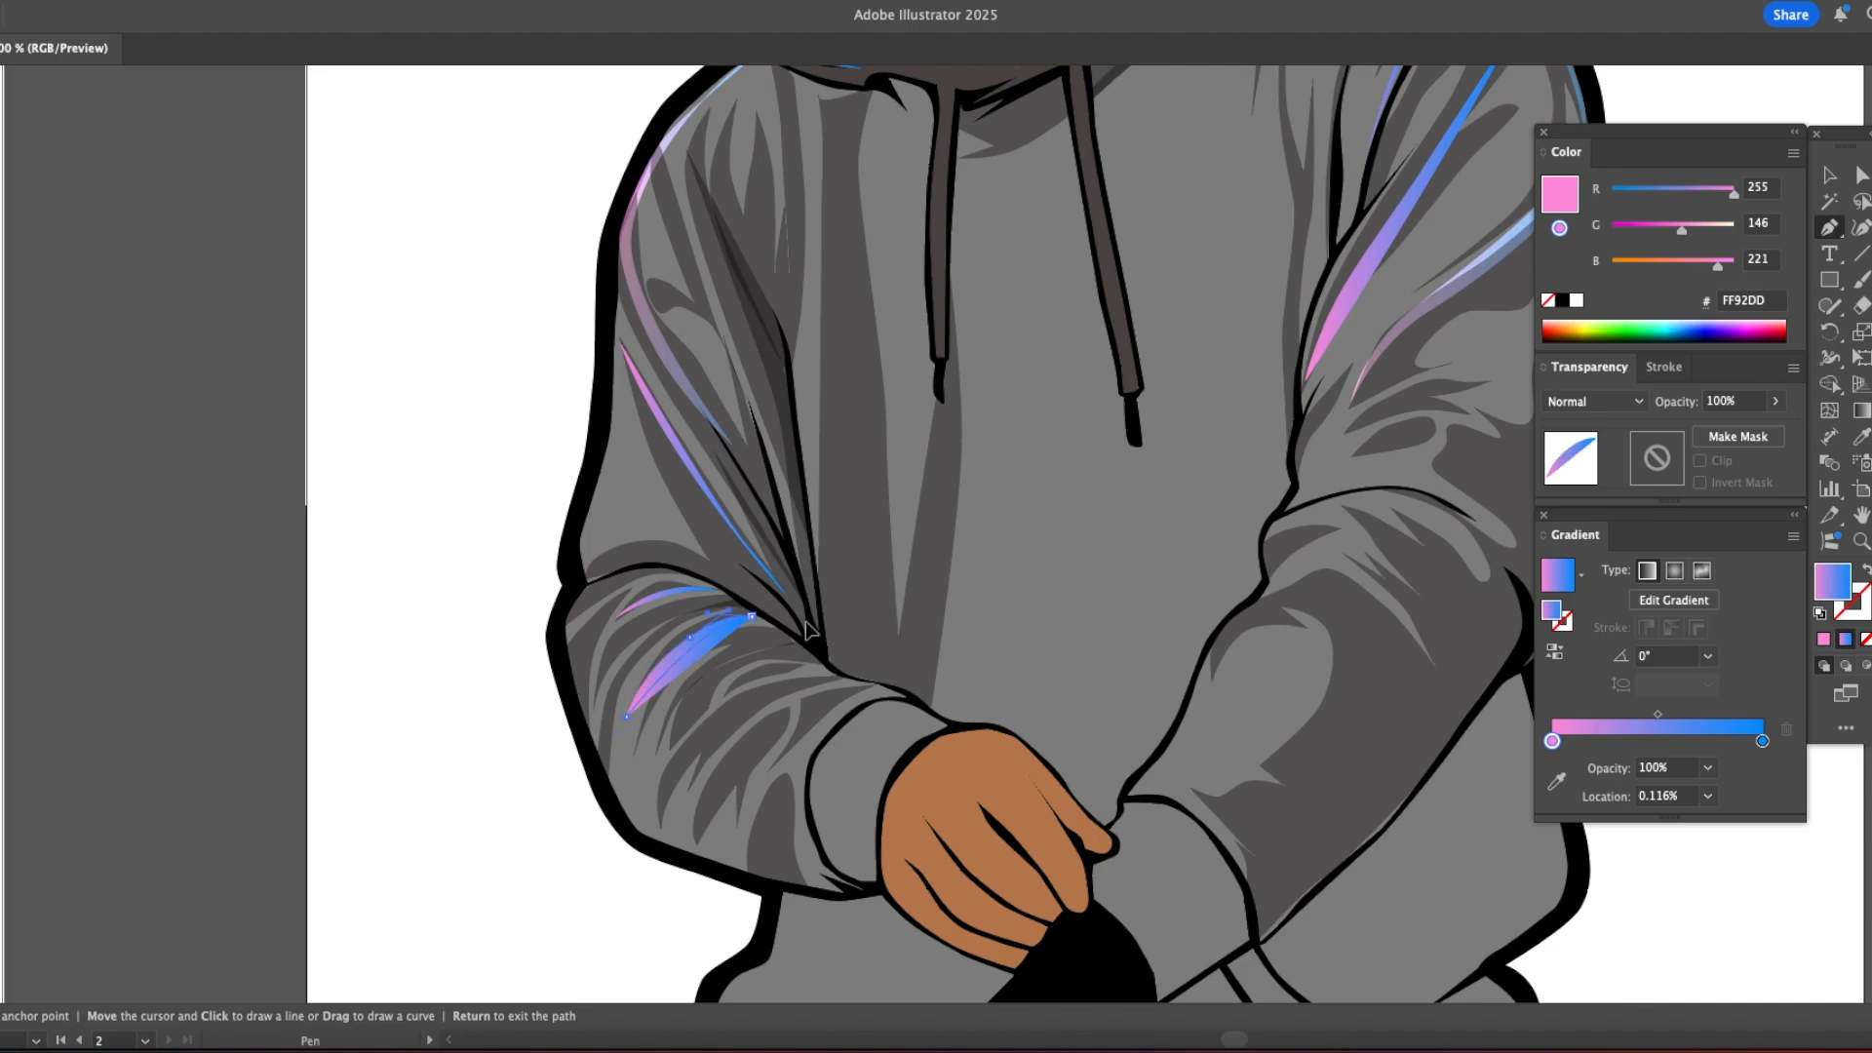
Step: Draw more curved gradient highlights along the left forearm's outer edge and middle fold
click(617, 601)
drag(728, 651, 755, 636)
click(796, 643)
drag(657, 755, 617, 866)
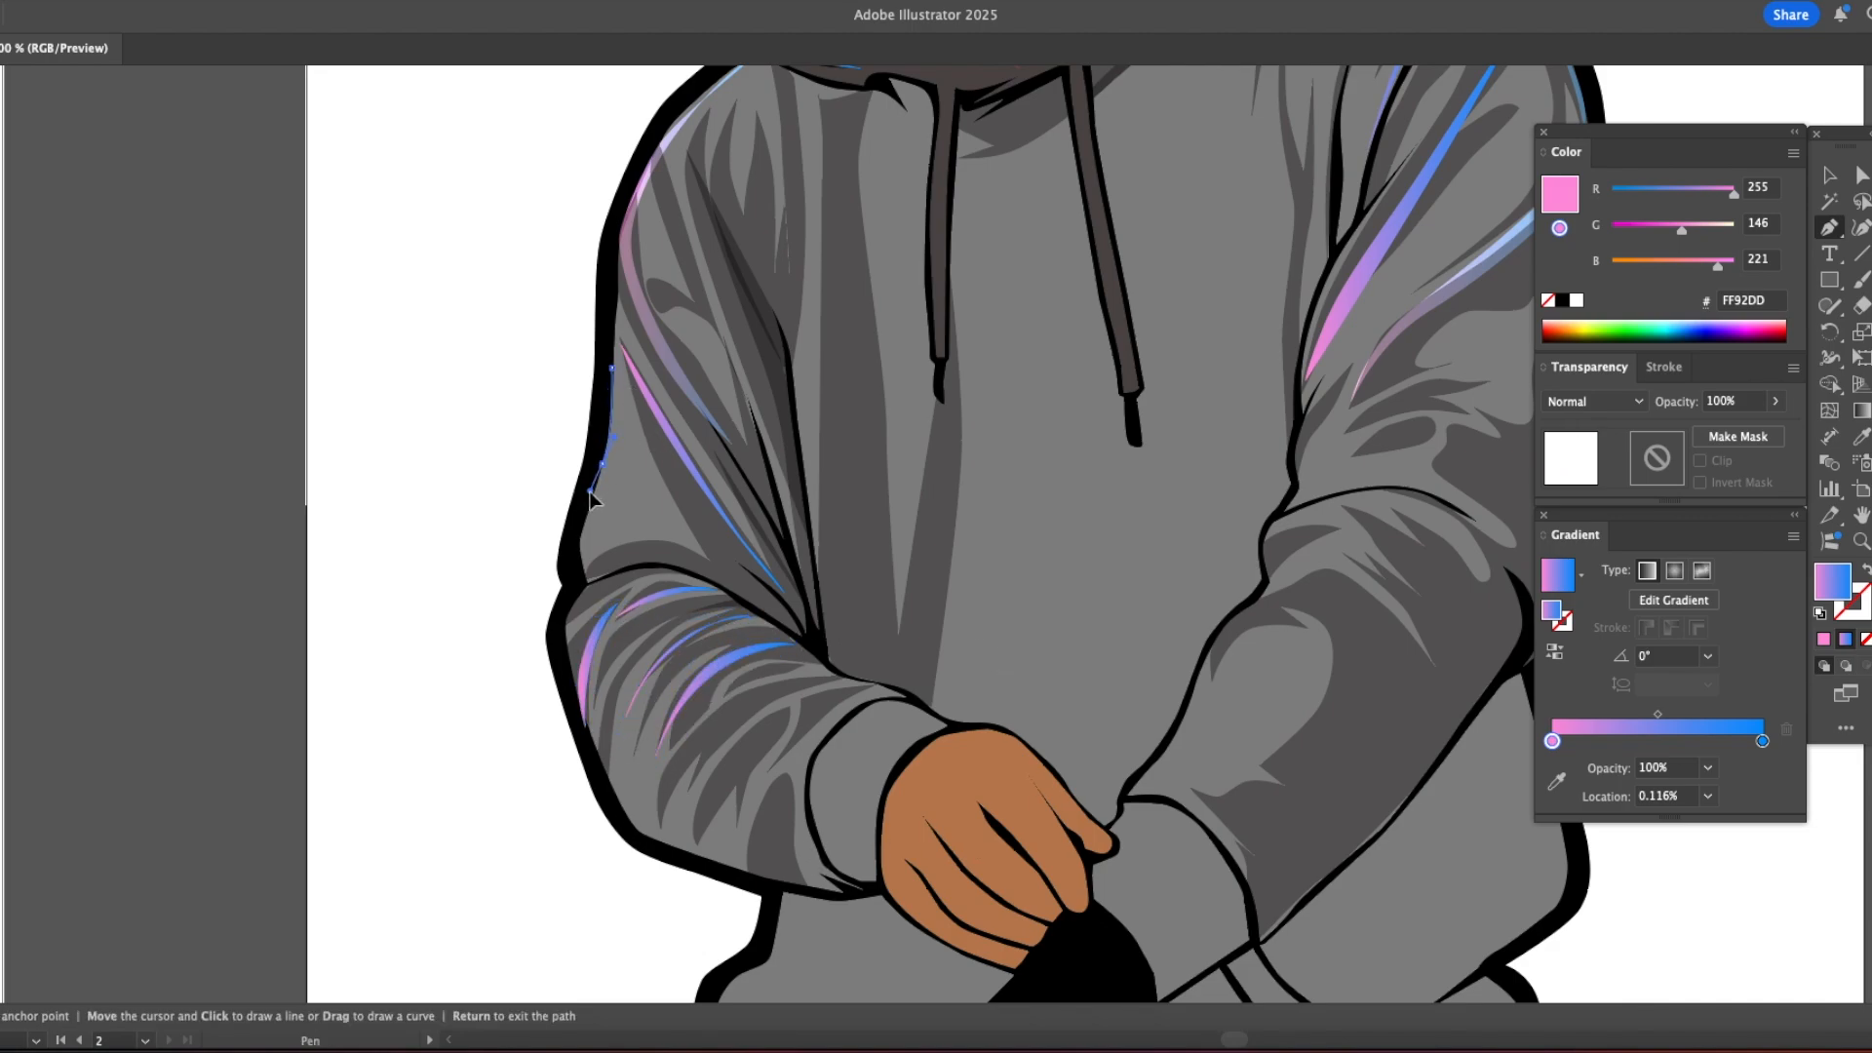
Step: Draw a tapered gradient highlight along the left upper sleeve's outer edge, ending at the elbow crease
click(674, 562)
click(588, 558)
drag(601, 494, 603, 487)
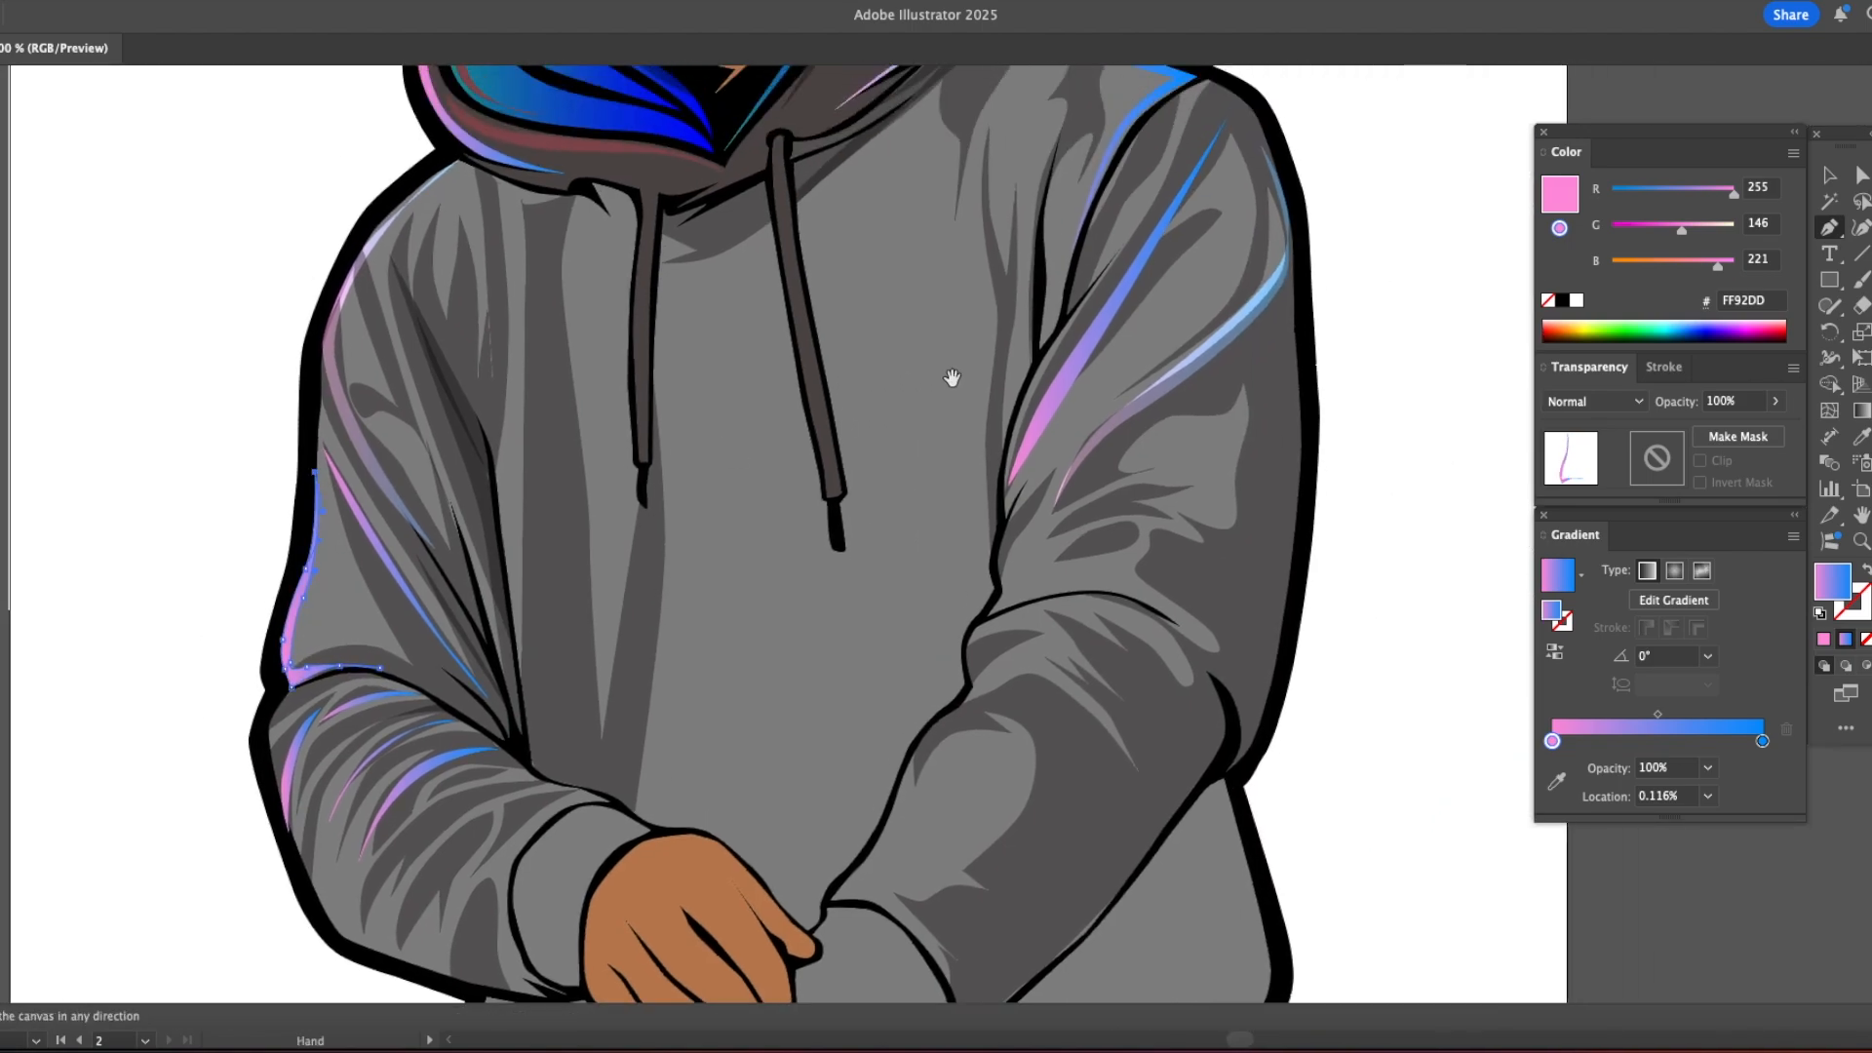
Step: Draw a long tapered gradient highlight on the torso following the right sleeve seam from the armpit to the forearm
click(797, 442)
click(783, 509)
click(754, 646)
click(755, 700)
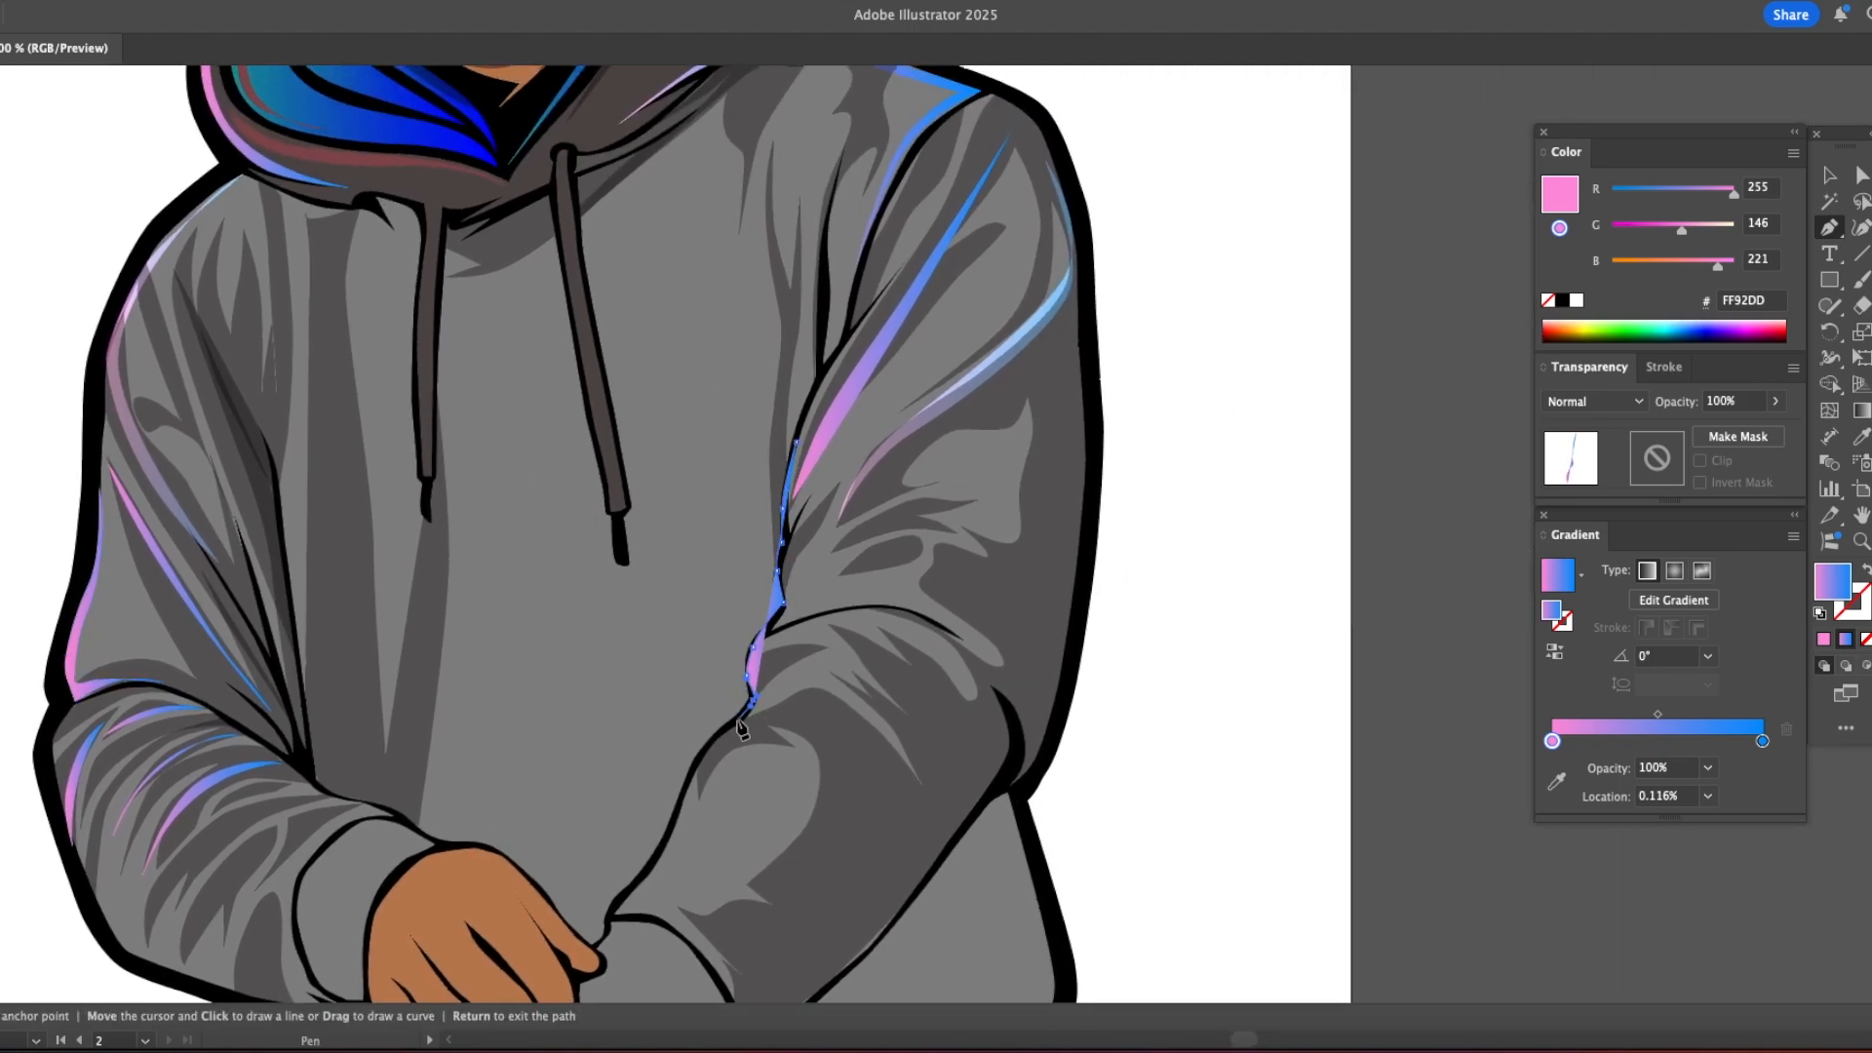
click(703, 750)
drag(741, 538, 761, 472)
click(800, 335)
click(825, 226)
click(821, 373)
click(796, 442)
key(v)
key(super+shift+a)
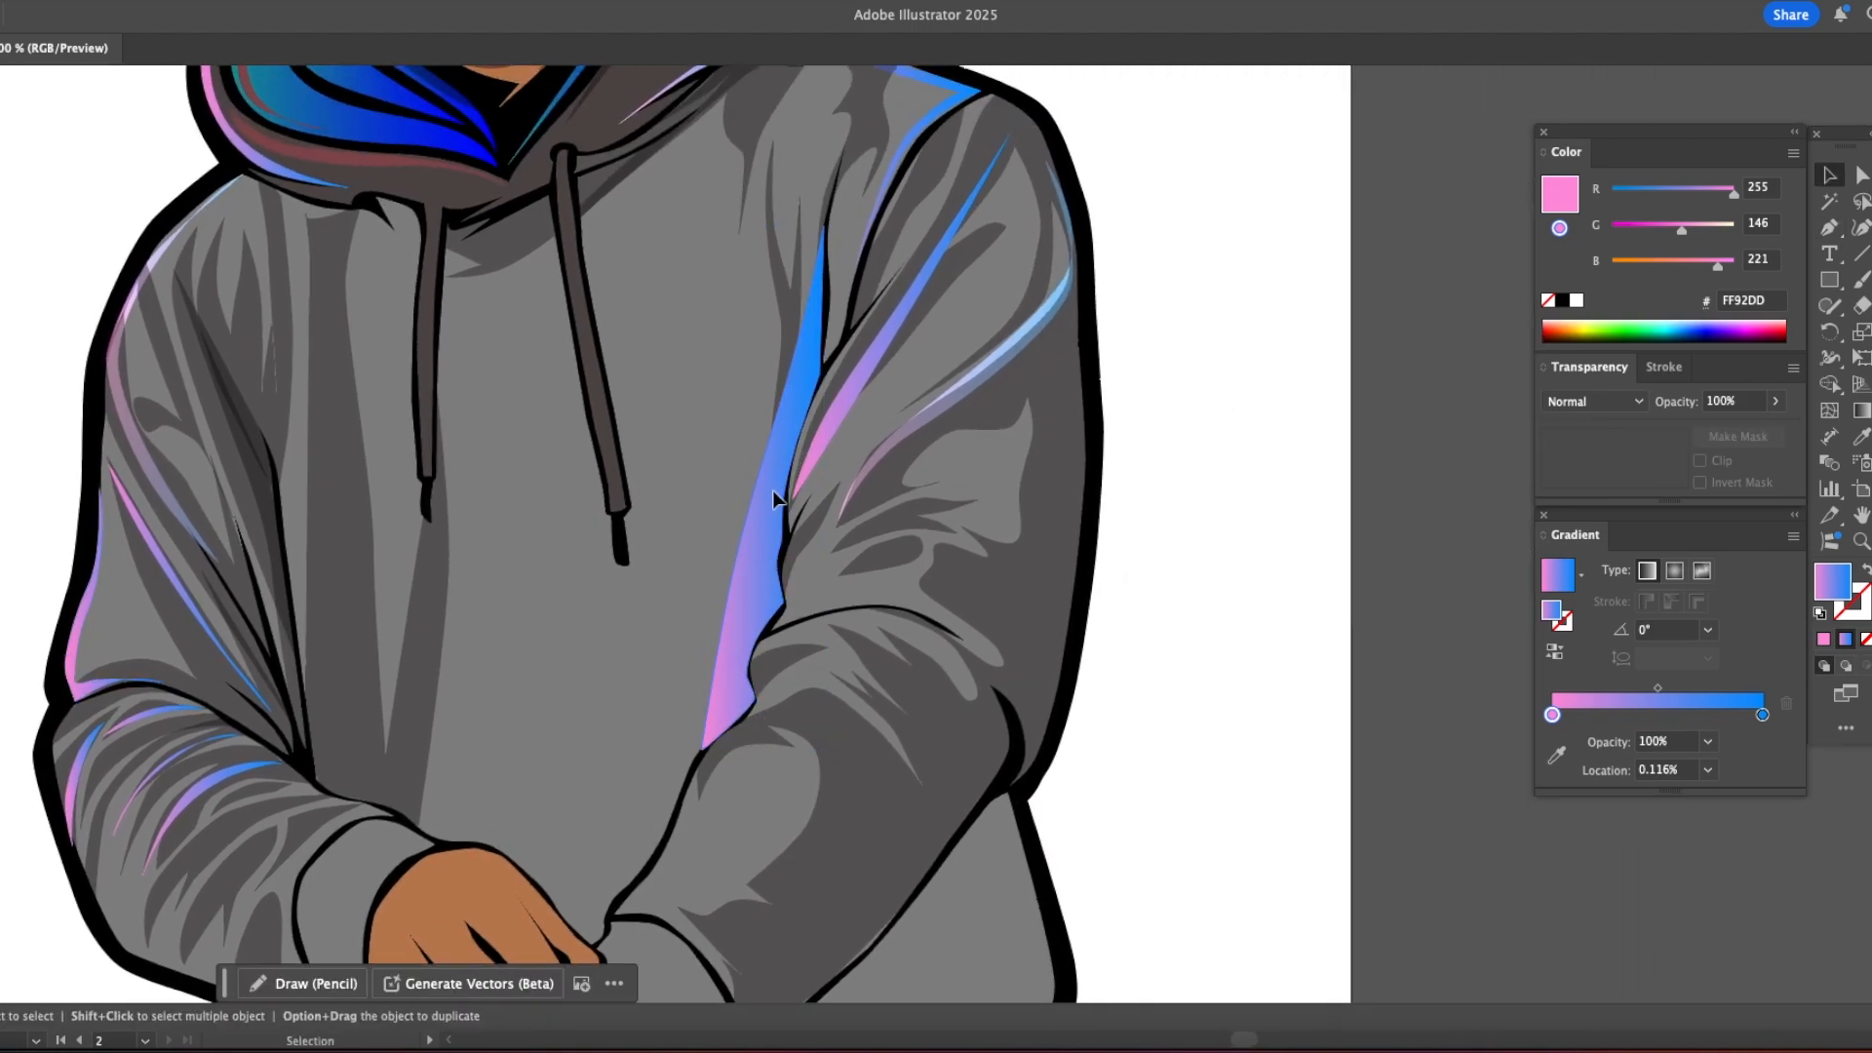
Step: Restack the torso highlight within the hoodie and set its blend mode to Overlay
click(776, 495)
key(super+x)
click(744, 465)
key(super+f)
click(1595, 401)
click(1577, 567)
click(1589, 404)
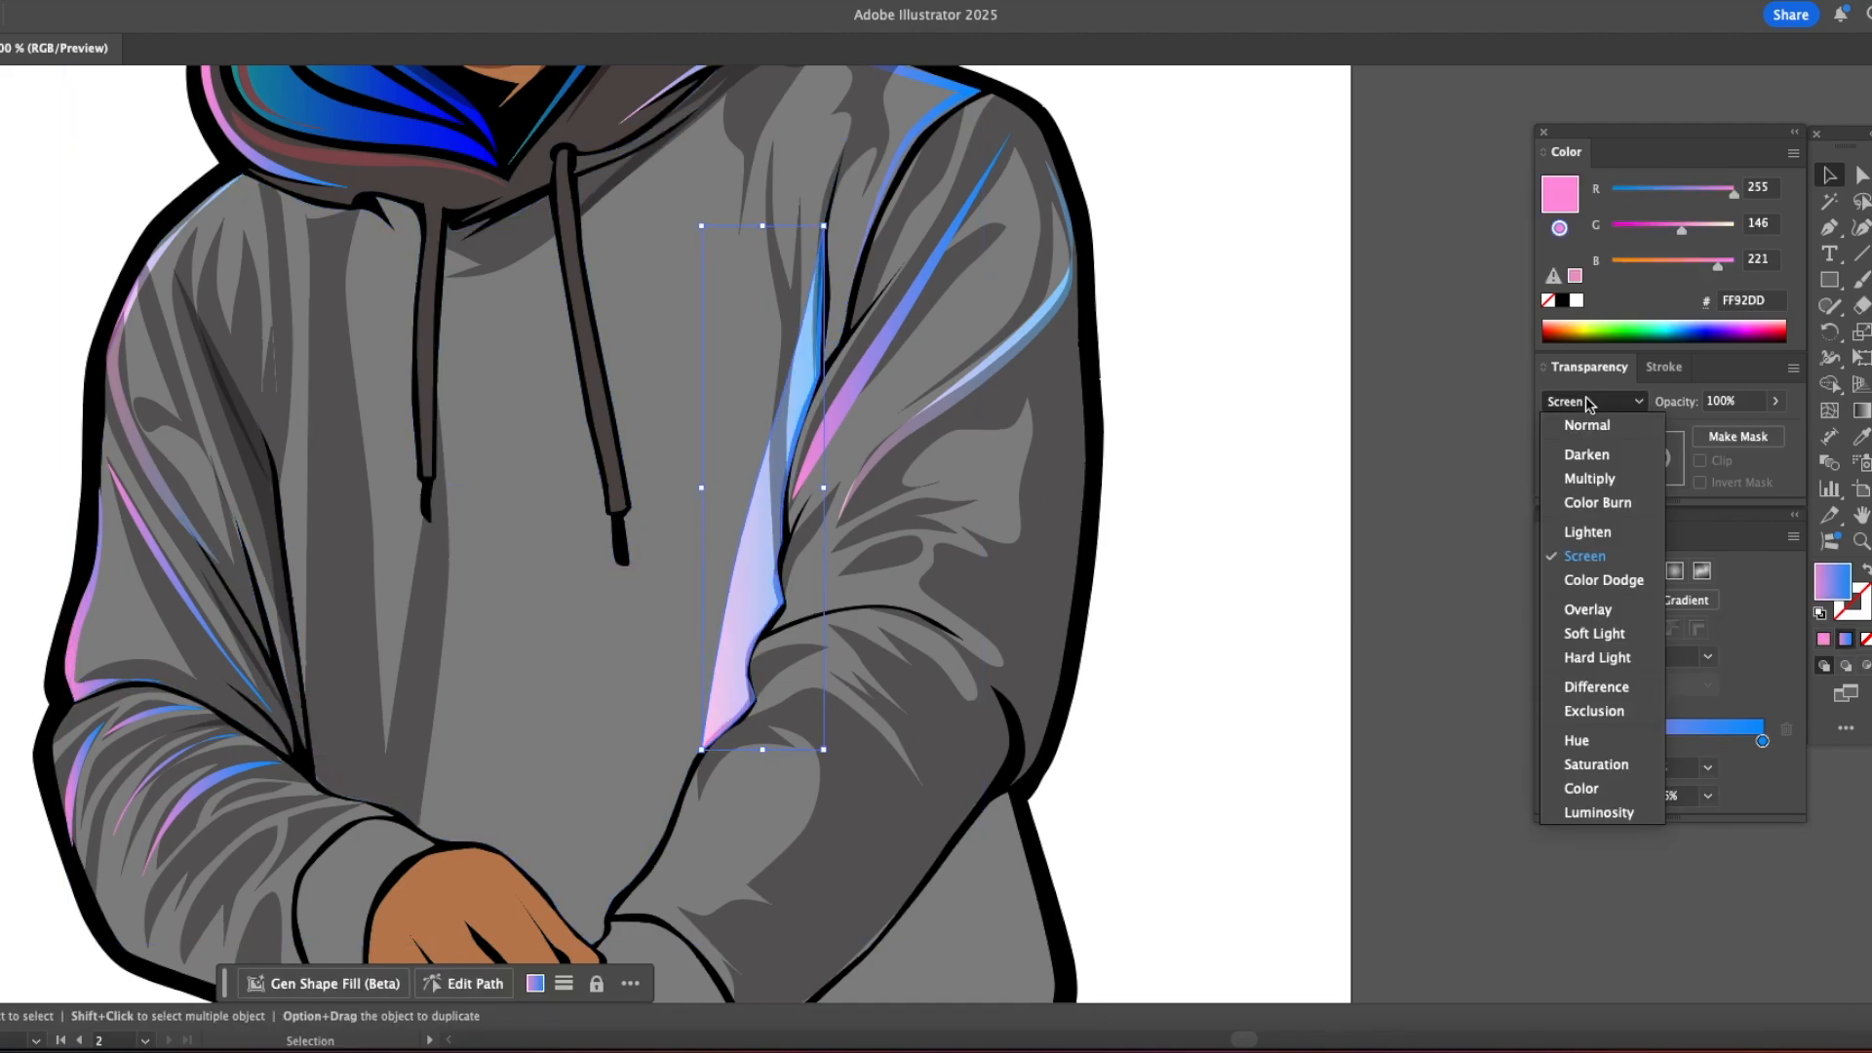
click(1591, 609)
click(1371, 576)
Step: Draw curved highlight shapes on the left forearm's folds near the cuff and apply the sampled highlight gradient
key(z)
alt+click(1053, 541)
key(v)
key(z)
click(826, 629)
click(829, 627)
click(829, 627)
drag(790, 593, 722, 679)
key(p)
click(902, 462)
drag(799, 484, 748, 507)
click(726, 573)
drag(902, 462, 1038, 450)
click(944, 622)
drag(952, 551, 968, 515)
click(912, 511)
key(i)
click(981, 420)
Step: Draw another curved fold highlight beside the previous ones and give it the sampled gradient appearance
key(p)
click(943, 471)
drag(880, 507, 859, 527)
drag(827, 571, 811, 599)
click(807, 627)
drag(944, 472, 919, 512)
key(i)
click(848, 470)
key(v)
click(543, 563)
Step: Add one more thin highlight shape next to the newly drawn fold highlights
key(p)
click(893, 536)
click(1014, 512)
click(892, 536)
key(v)
click(605, 552)
Step: Draw two narrow tapered shapes beneath the hood, one beside each drawstring
key(super+minus)
key(super+minus)
key(super+minus)
key(super+minus)
drag(702, 575, 645, 656)
key(v)
key(z)
triple_click(1011, 434)
click(927, 438)
key(p)
click(672, 518)
click(663, 644)
click(686, 772)
click(512, 696)
click(533, 592)
click(572, 577)
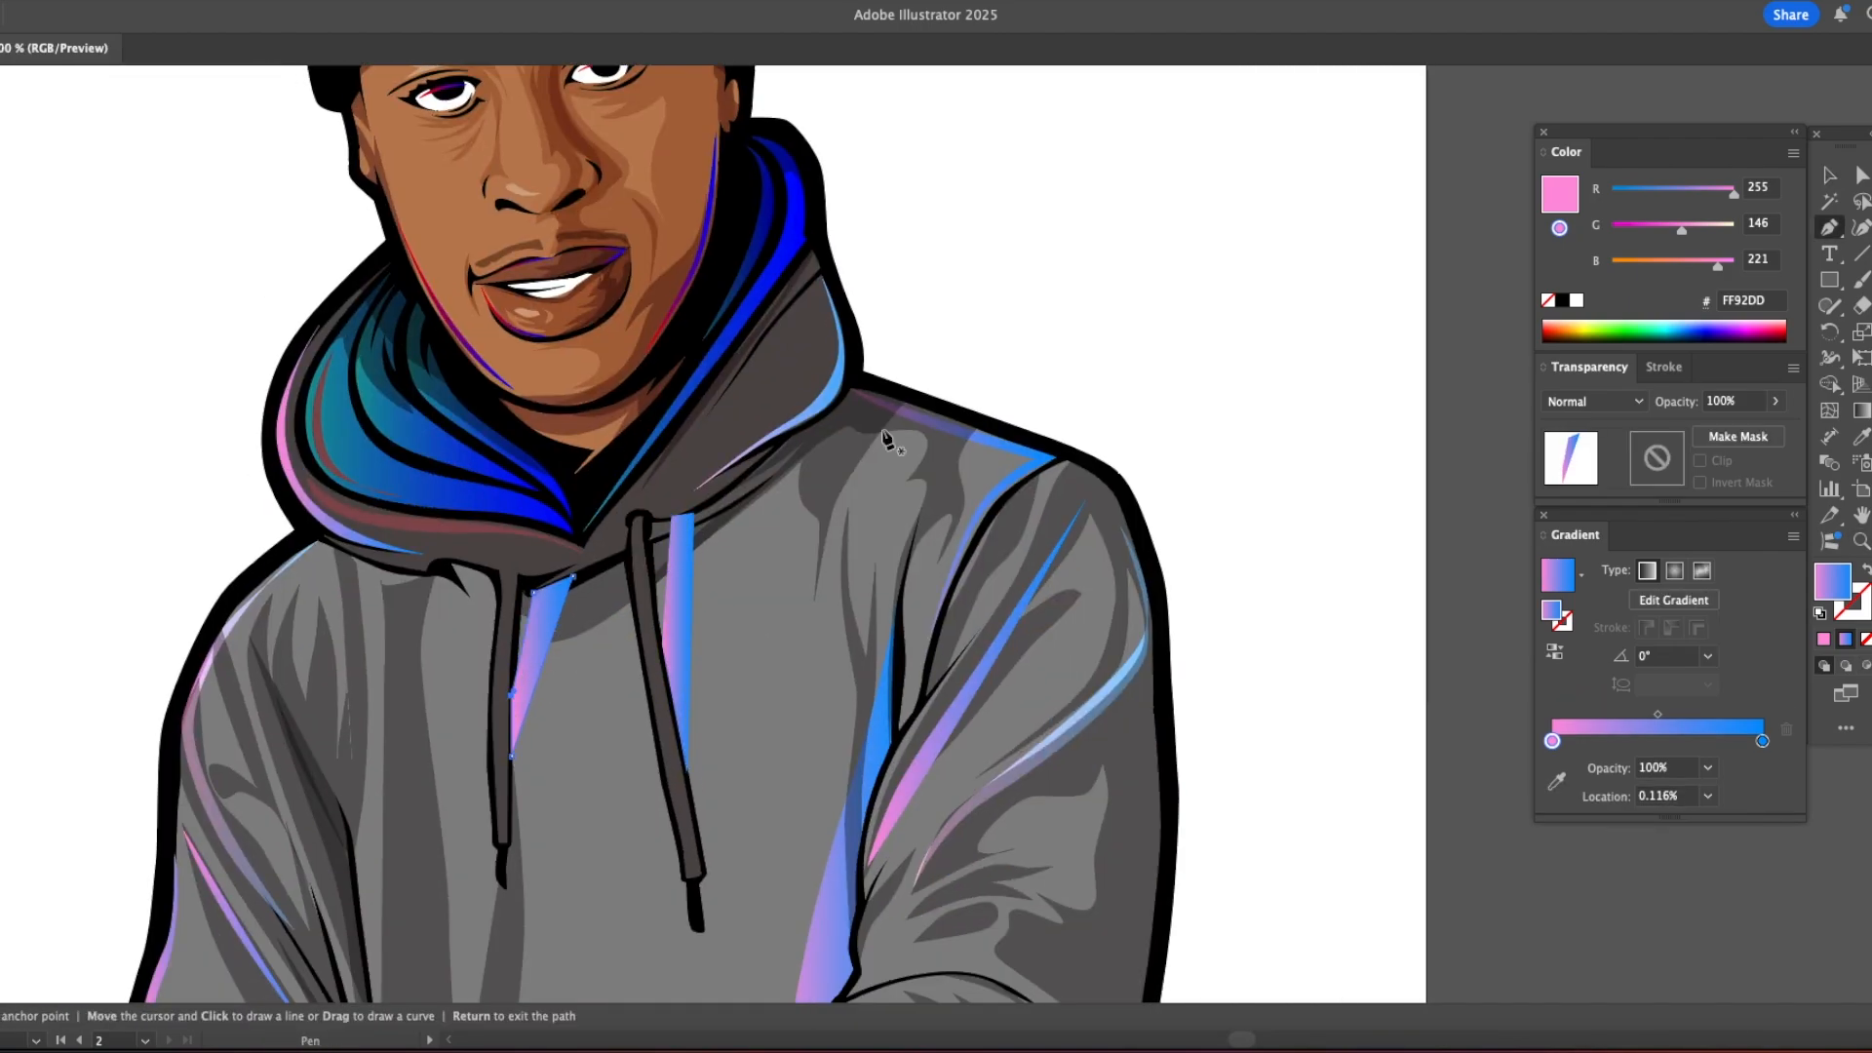
Step: Apply the dark Multiply shading sampled from the hoodie's folds to both drawstring shapes
key(v)
click(682, 597)
shift+click(539, 631)
key(i)
click(829, 473)
click(1094, 295)
alt+click(1355, 327)
Step: Fill the hoodie's torso with a grey to dark blue linear gradient, setting the end stop's colour to 3E495A
drag(1142, 440, 912, 474)
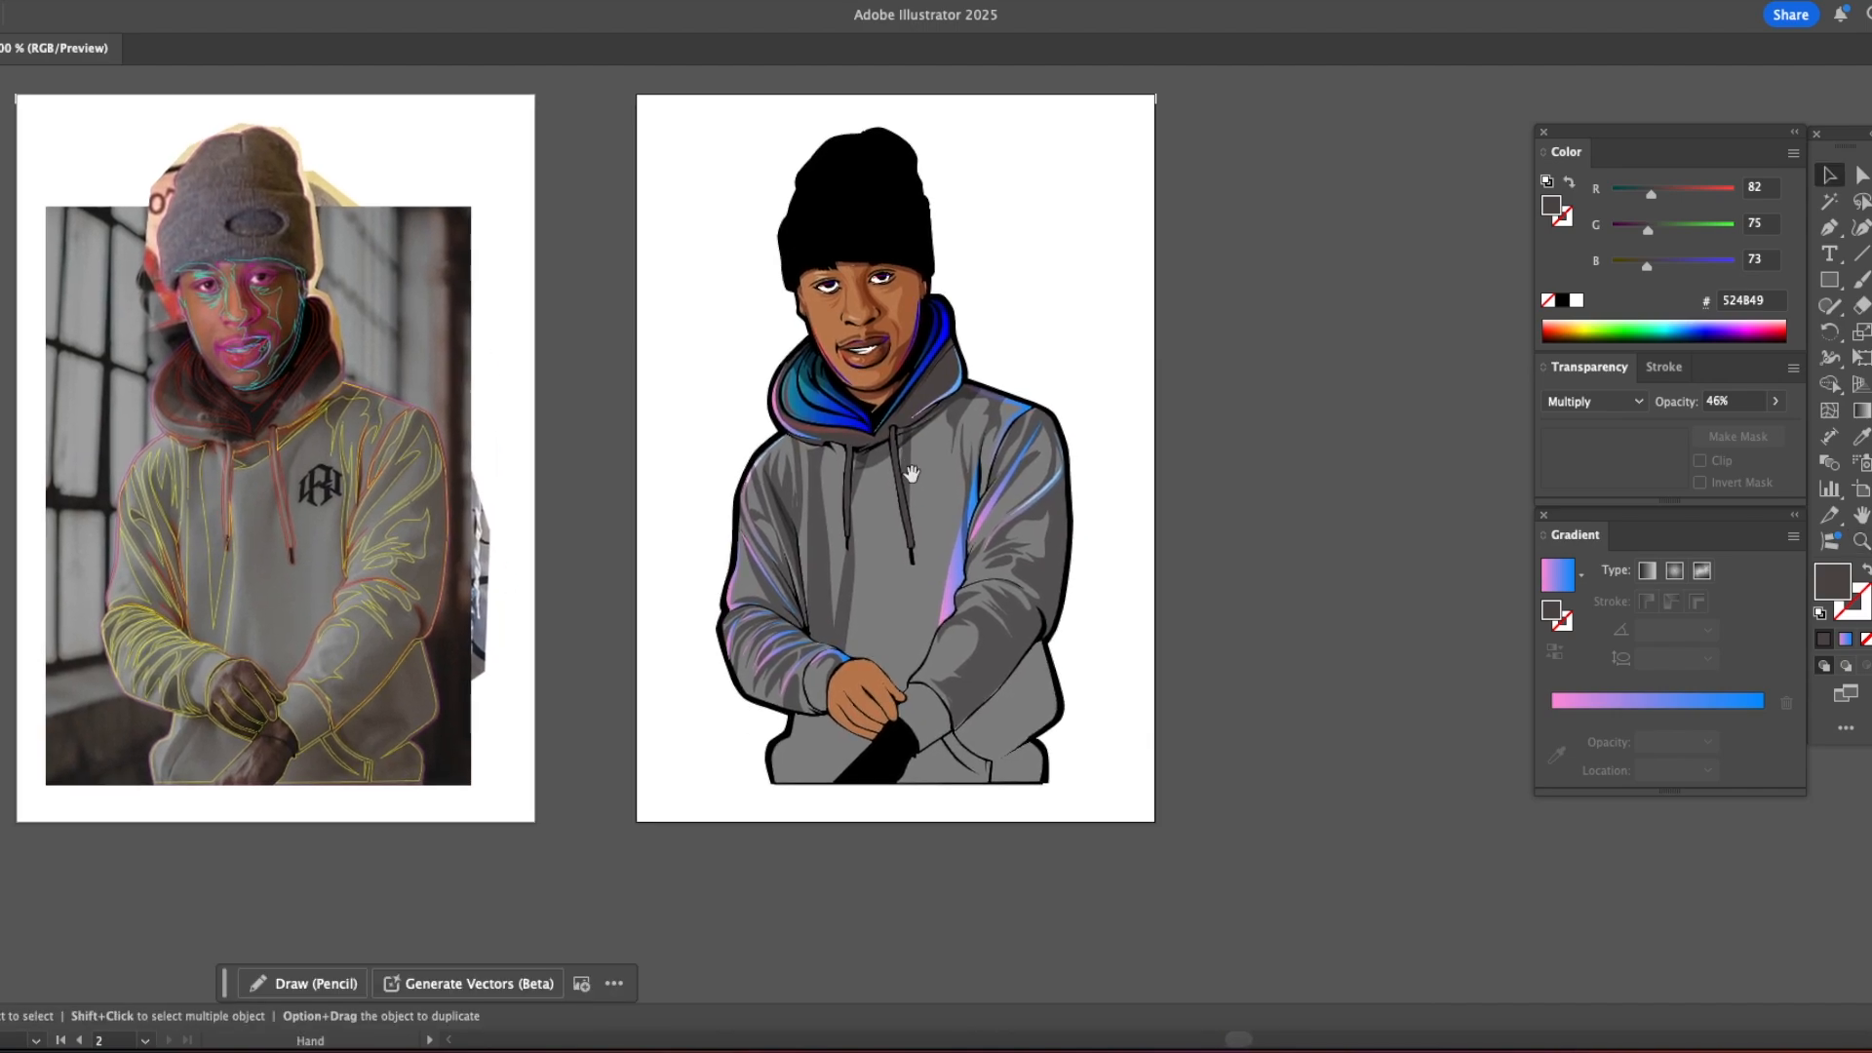
key(a)
click(888, 613)
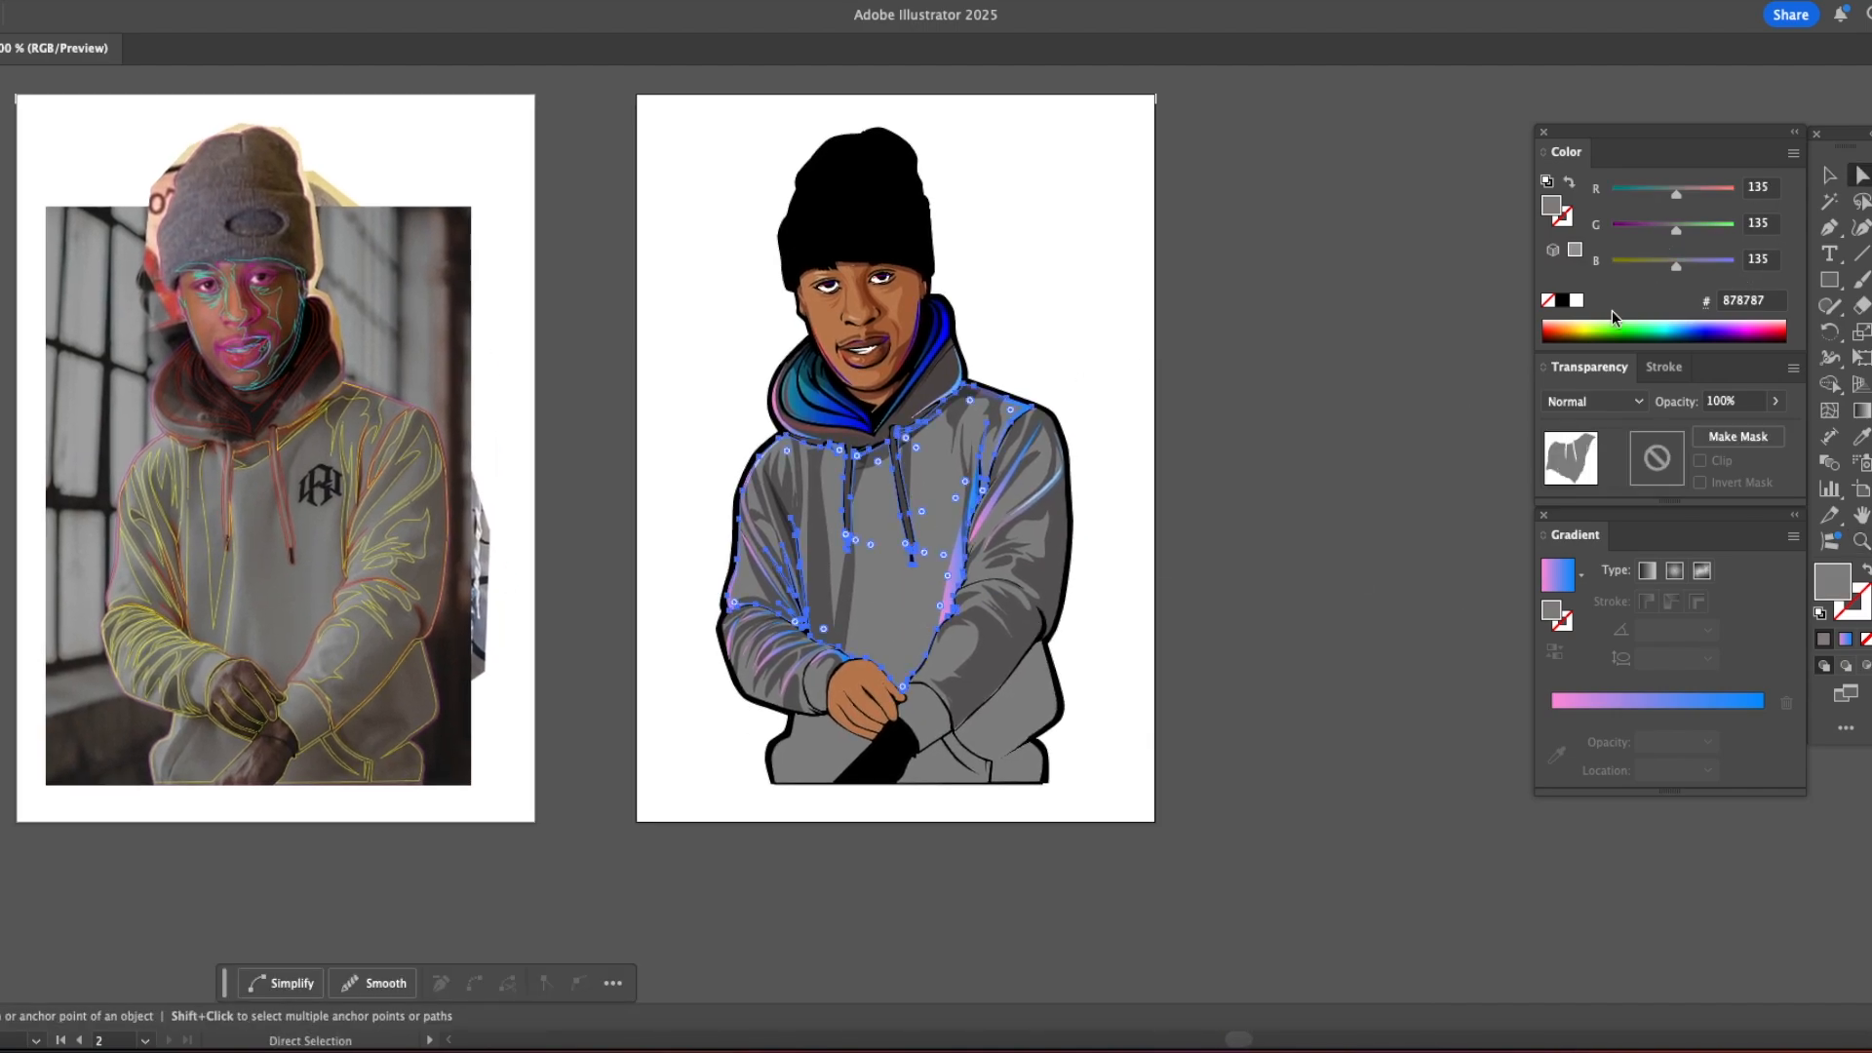
click(1614, 706)
mouse_move(1553, 742)
mouse_down()
mouse_move(1548, 792)
mouse_move(1531, 745)
mouse_up()
click(1762, 742)
click(1640, 262)
click(1641, 190)
click(1647, 227)
drag(1644, 263, 1656, 264)
click(1232, 407)
Step: Apply the torso's grey to dark blue gradient to the right sleeve and the left sleeve
scroll(1033, 439, down, 3)
key(z)
click(1028, 439)
key(a)
click(964, 565)
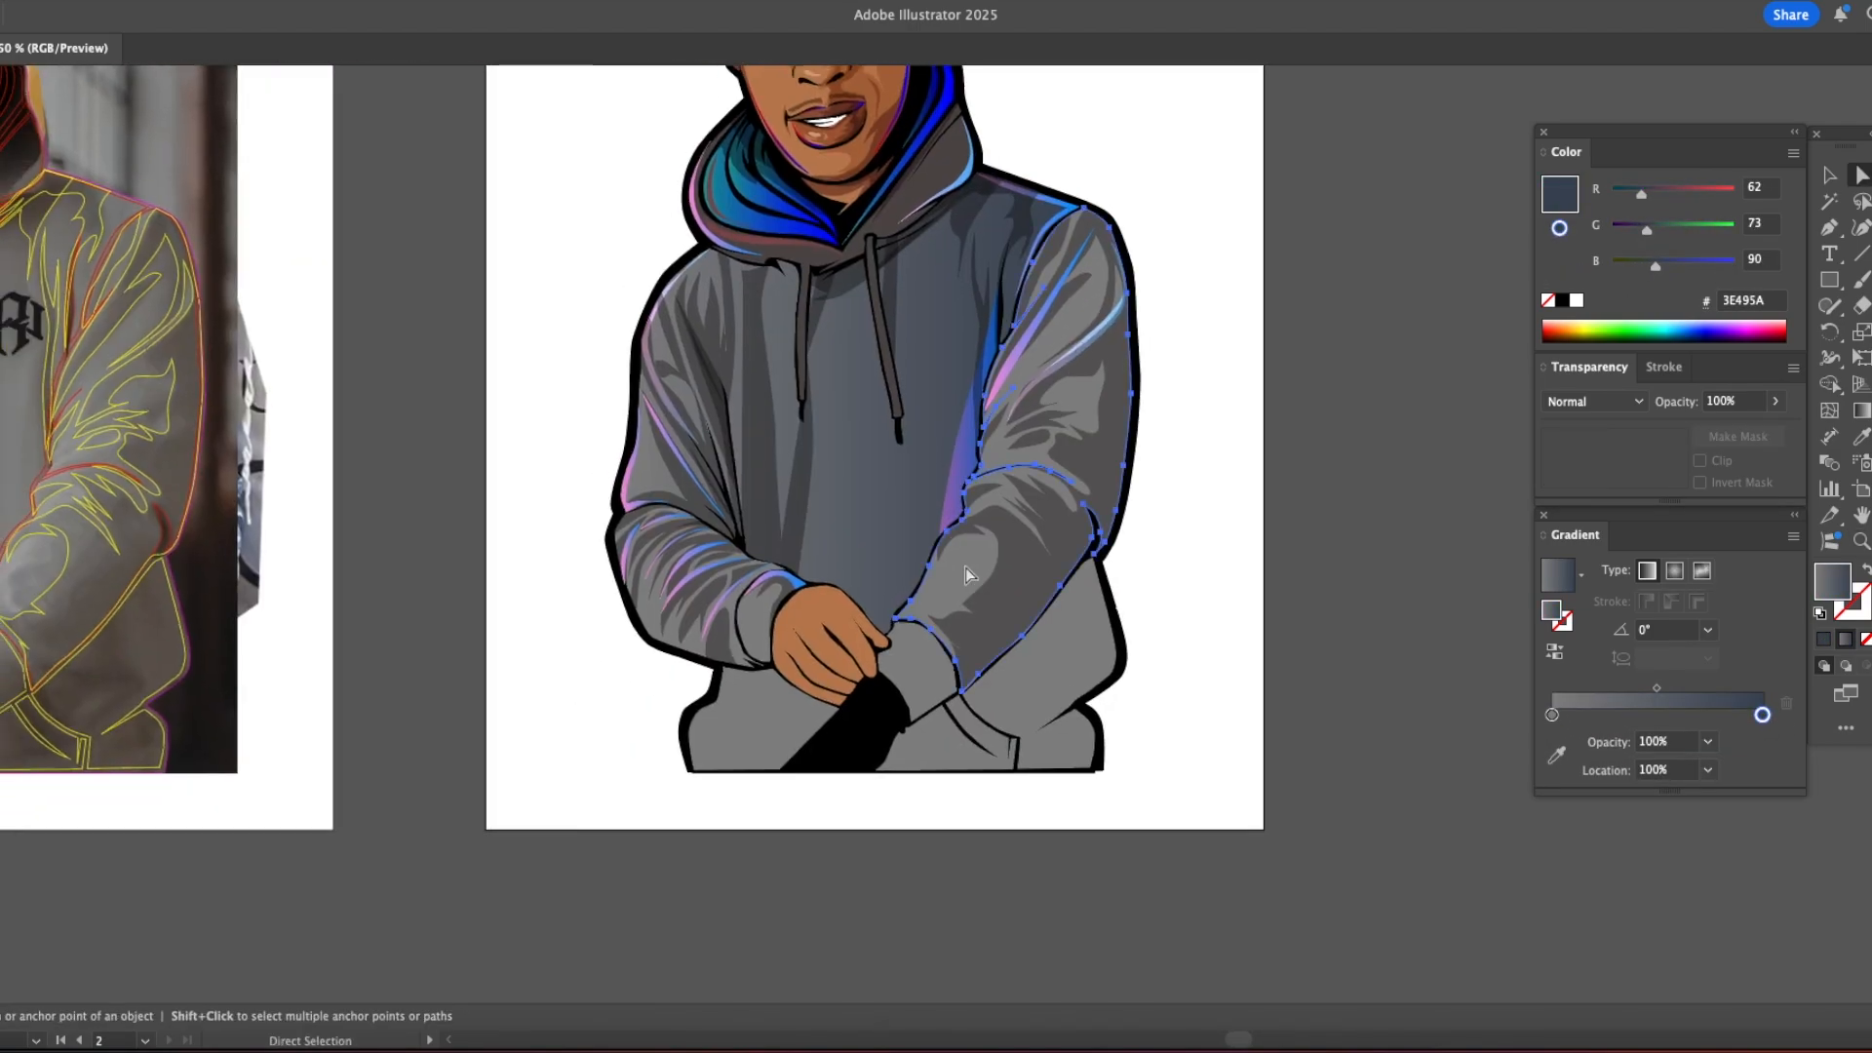
key(i)
click(907, 468)
super+click(1304, 401)
super+click(645, 606)
click(883, 487)
super+click(1261, 475)
Step: Apply the torso's gradient to the hoodie's lower right section and redirect it from the outer edge inward
super+click(1058, 639)
click(878, 507)
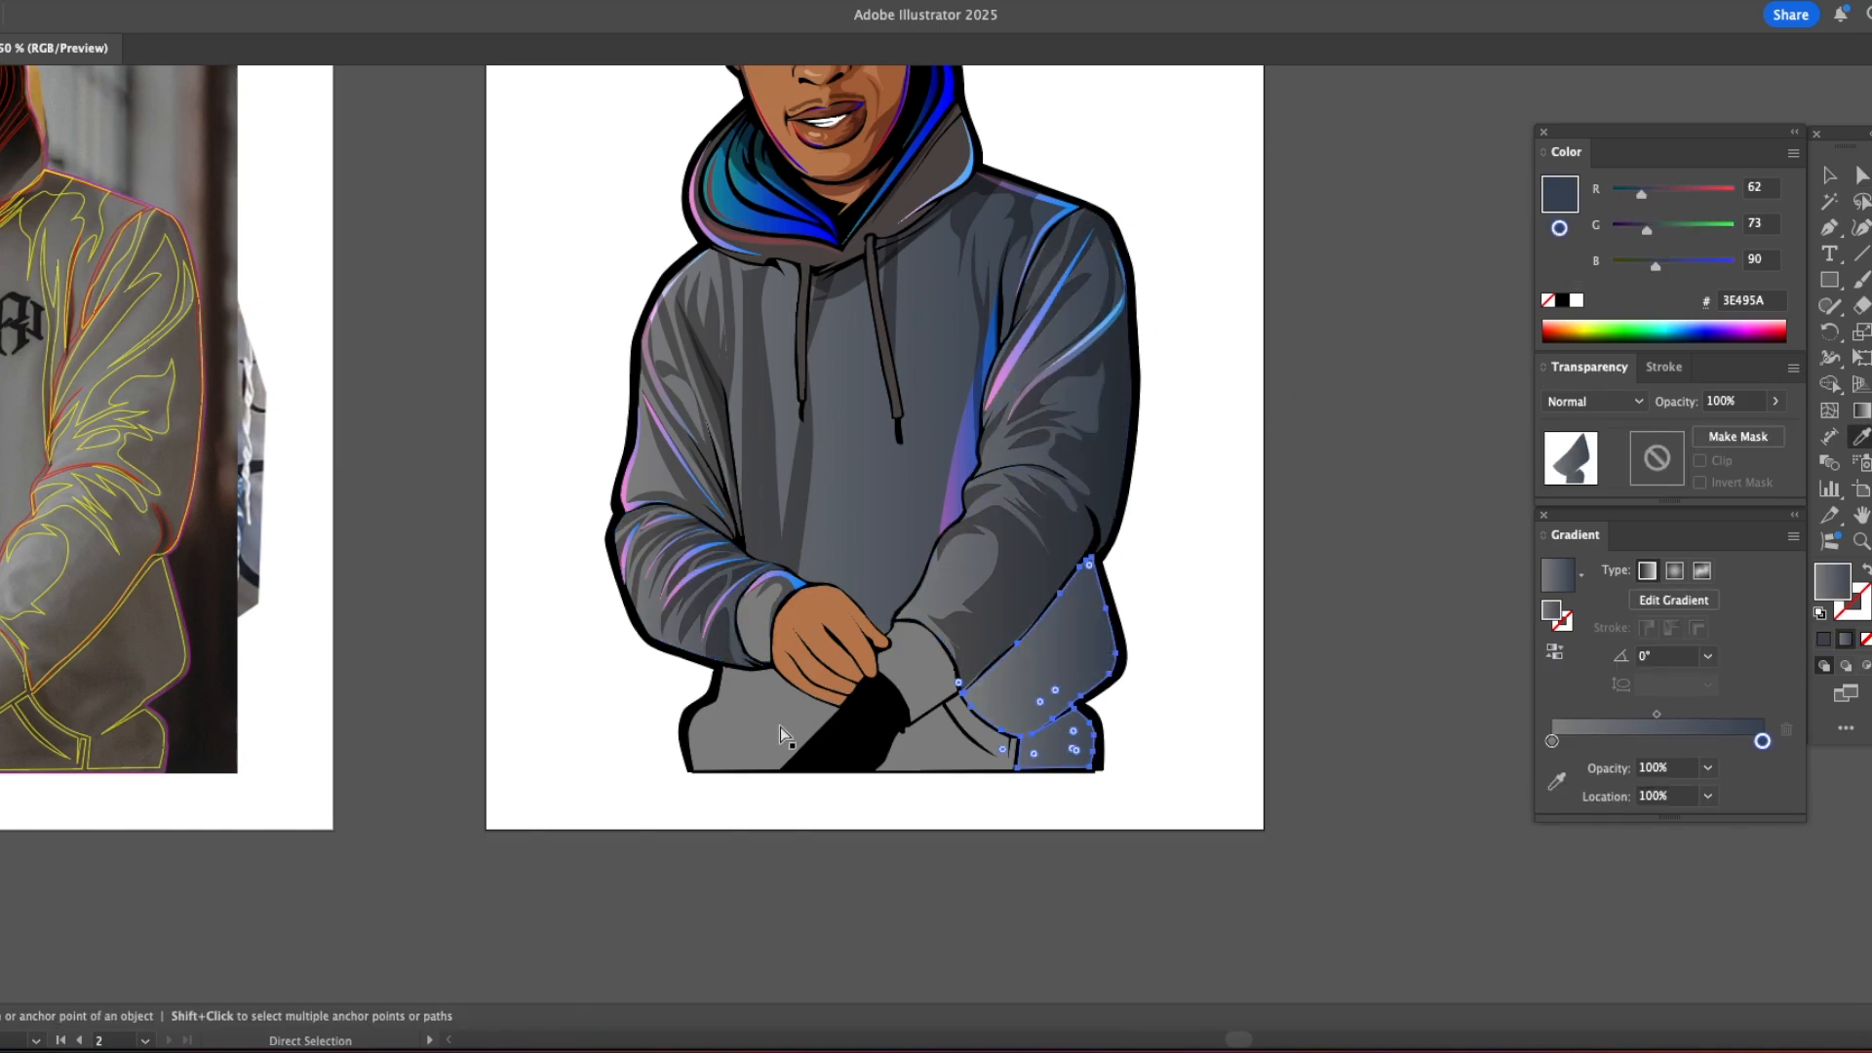
key(g)
drag(1157, 618, 980, 624)
super+click(888, 800)
Step: Apply the torso's gradient to the hoodie's lower left section beside the black sleeve
super+click(746, 720)
key(i)
click(858, 517)
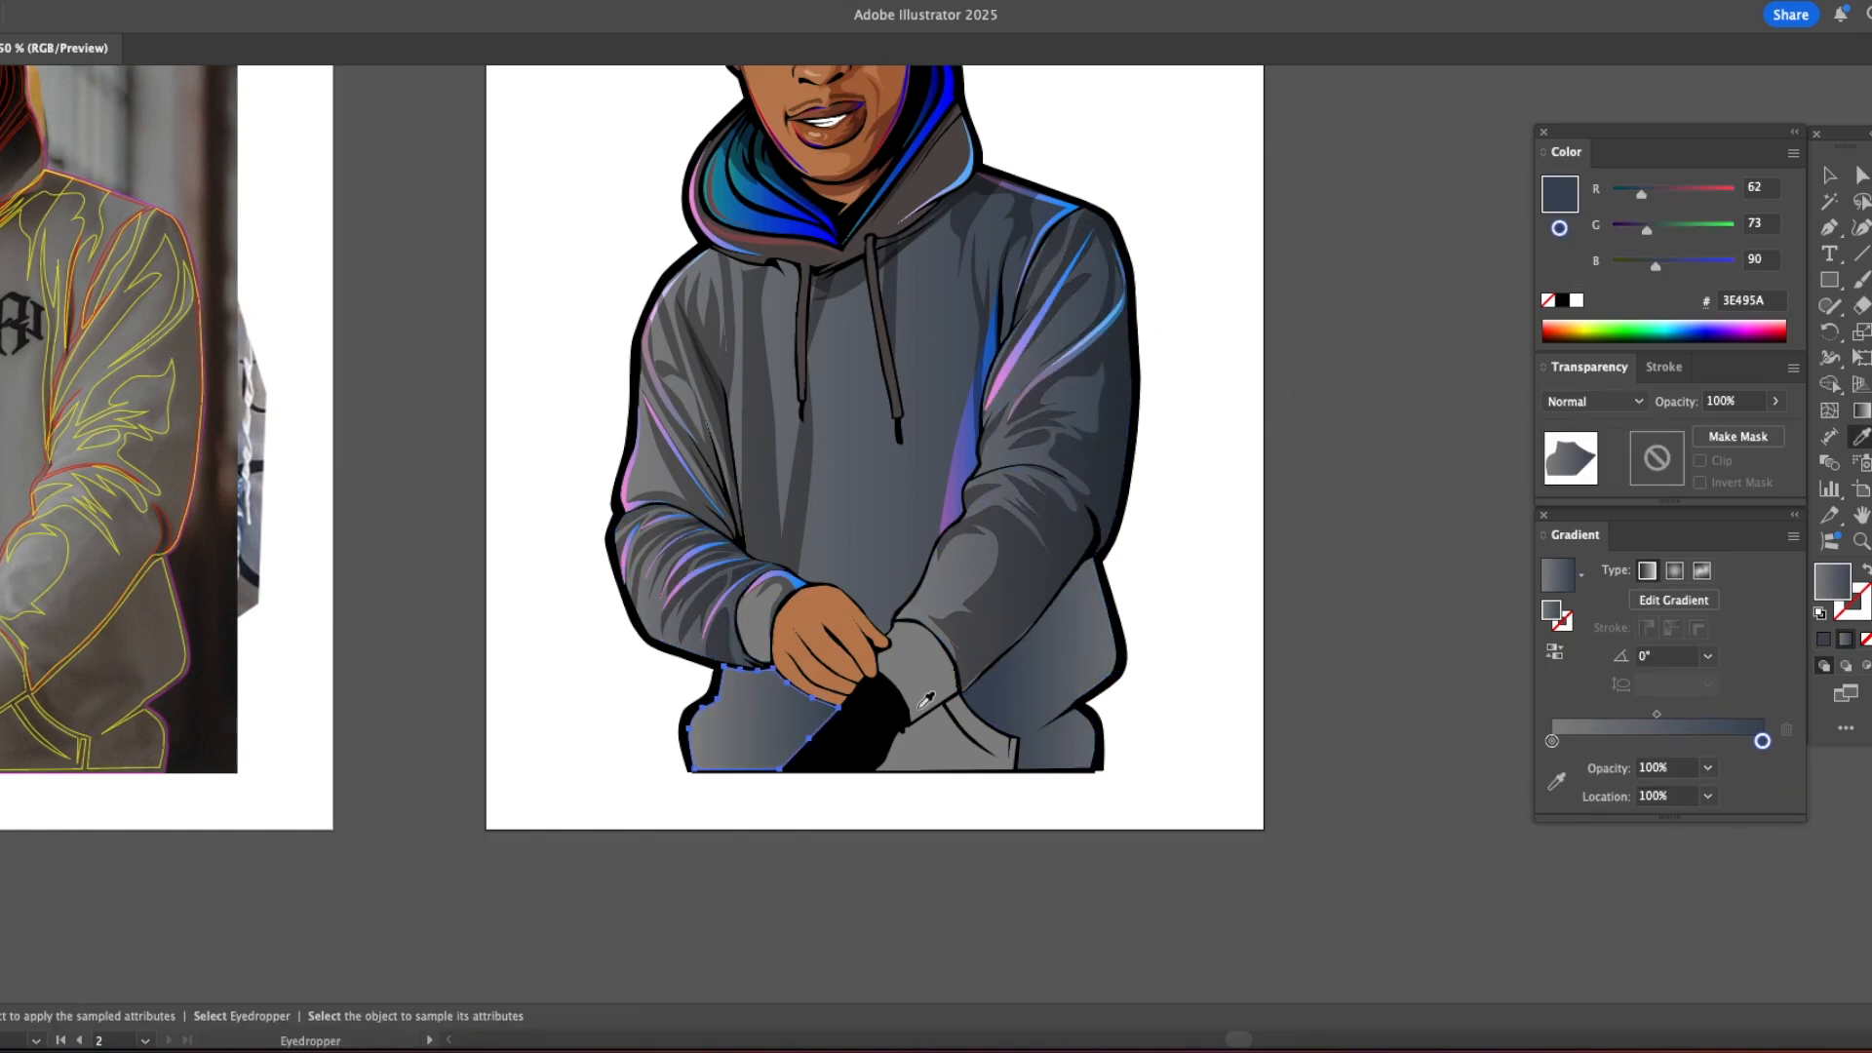
Step: Apply the torso's grey to dark blue gradient to the right sleeve's cuff and the remaining lower pocket section
super+click(941, 743)
click(888, 526)
super+click(919, 663)
click(893, 517)
key(v)
click(1256, 596)
Step: Trace the outer side of a contour shape between the torso and right sleeve, from the armpit down to the wrist
alt+super+click(975, 580)
alt+super+double_click(970, 577)
super+click(881, 460)
super+click(883, 460)
super+click(883, 460)
drag(936, 594, 876, 326)
super+click(913, 535)
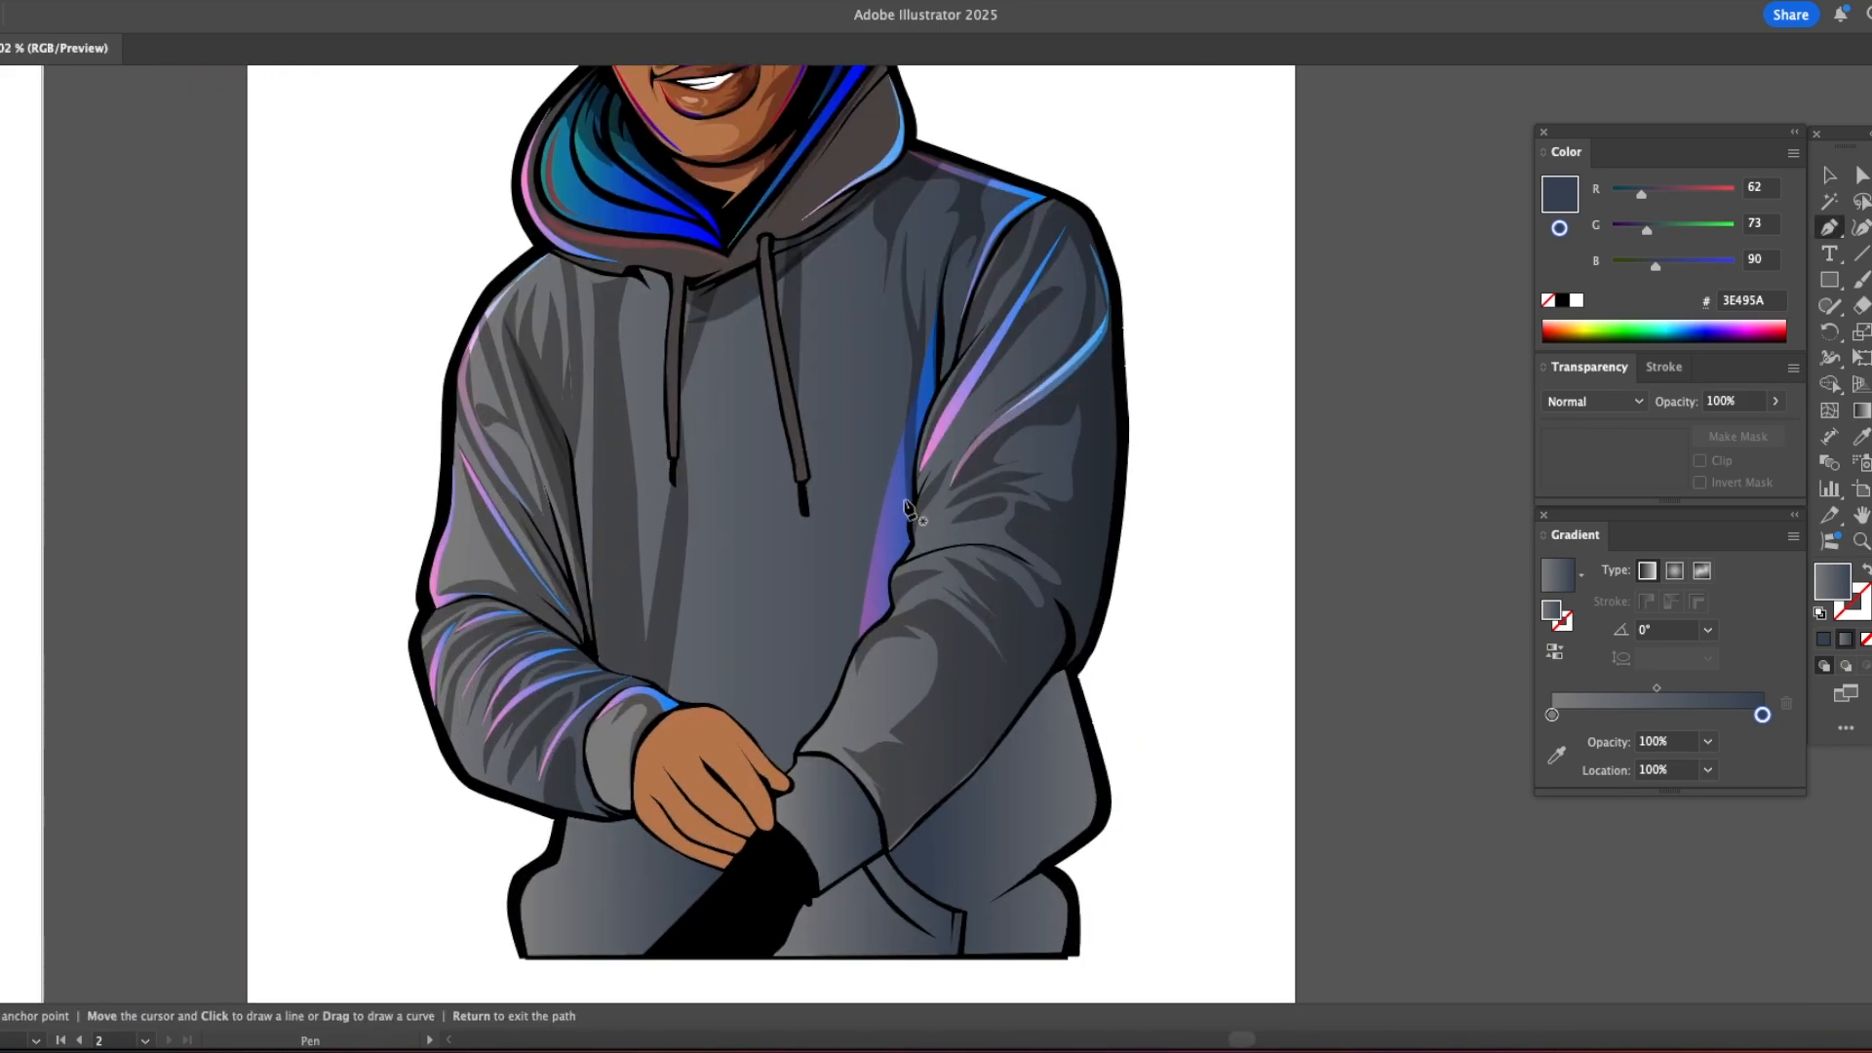
super+click(942, 498)
click(908, 315)
click(843, 639)
click(840, 674)
click(846, 688)
drag(815, 714, 804, 722)
drag(789, 735, 786, 748)
click(729, 865)
click(702, 892)
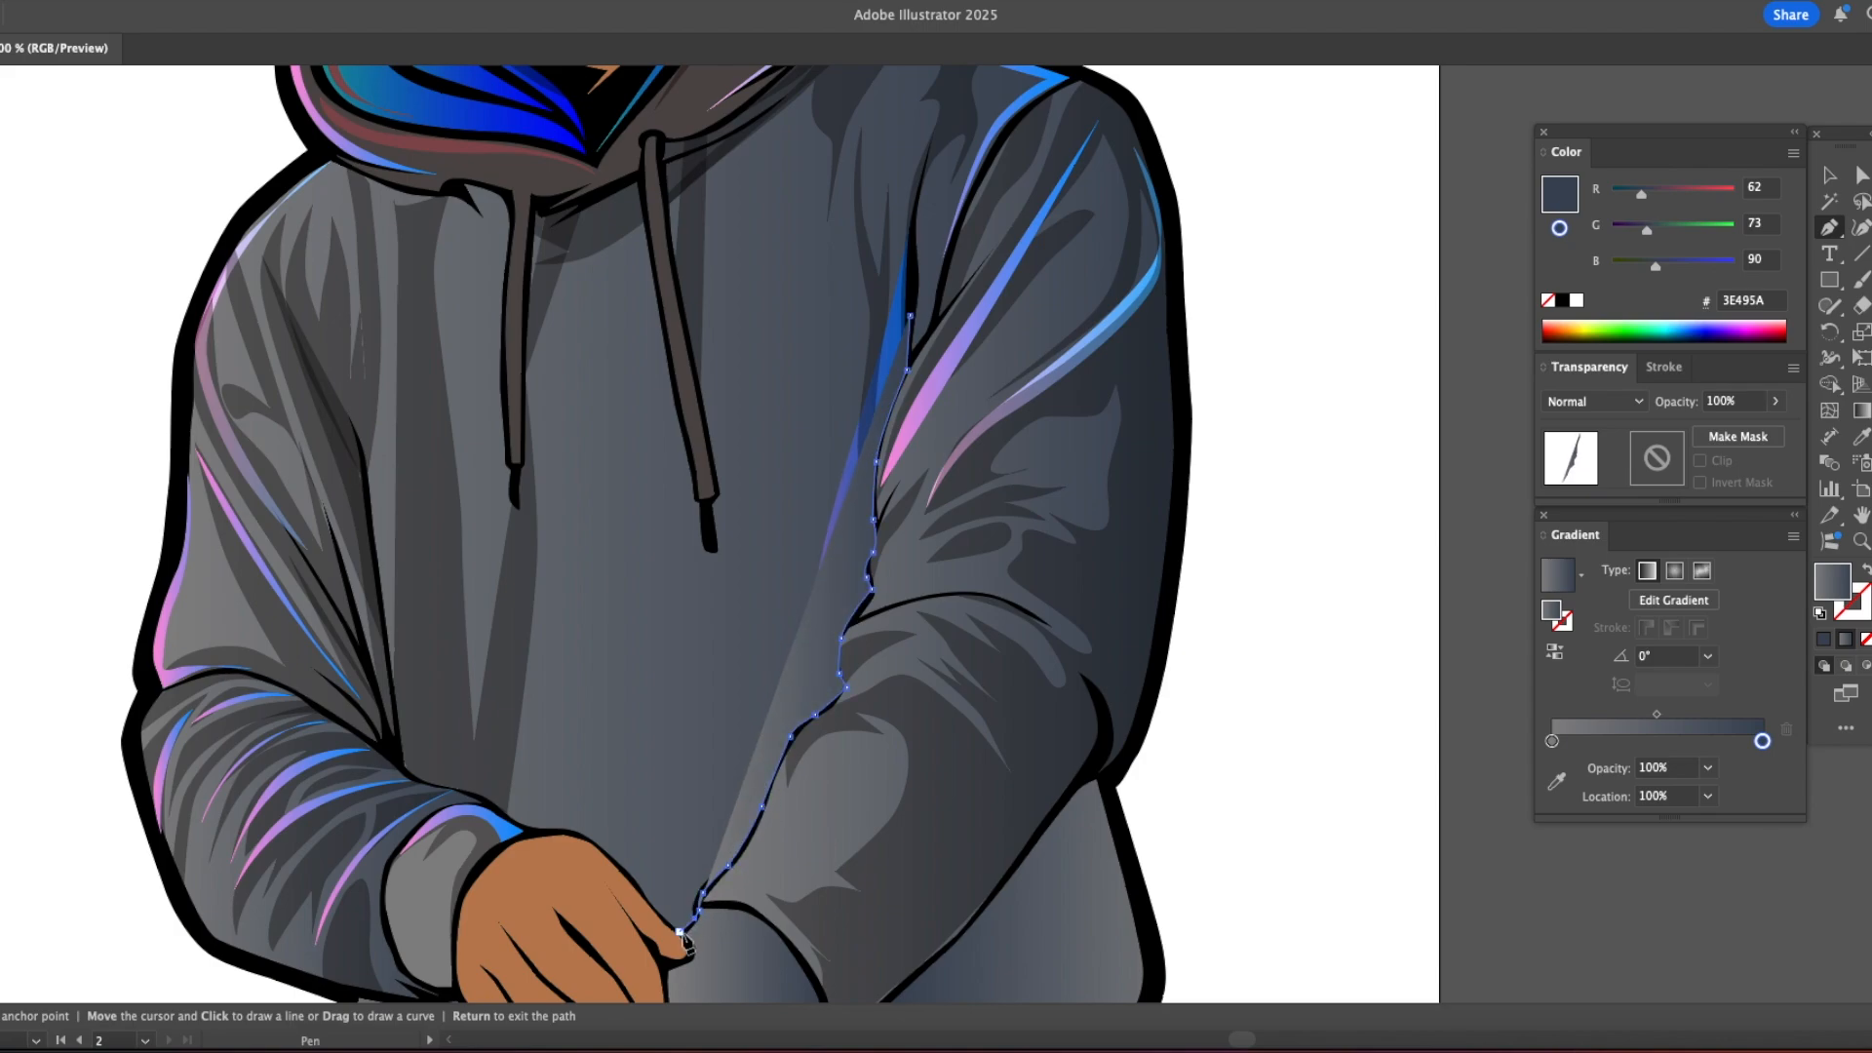
click(682, 928)
Step: Close the contour back up the right sleeve's inner edge and fill it with the outline's black
click(805, 700)
click(815, 684)
click(828, 657)
click(840, 611)
click(851, 561)
click(860, 526)
click(861, 480)
click(909, 228)
click(909, 315)
key(i)
click(1131, 858)
key(v)
key(super+shift+a)
alt+super+click(1019, 654)
Step: Trace one side of a contour shape from the left sleeve's fold across the forearm and back of the hand to the fingertip
super+click(720, 600)
super+click(720, 600)
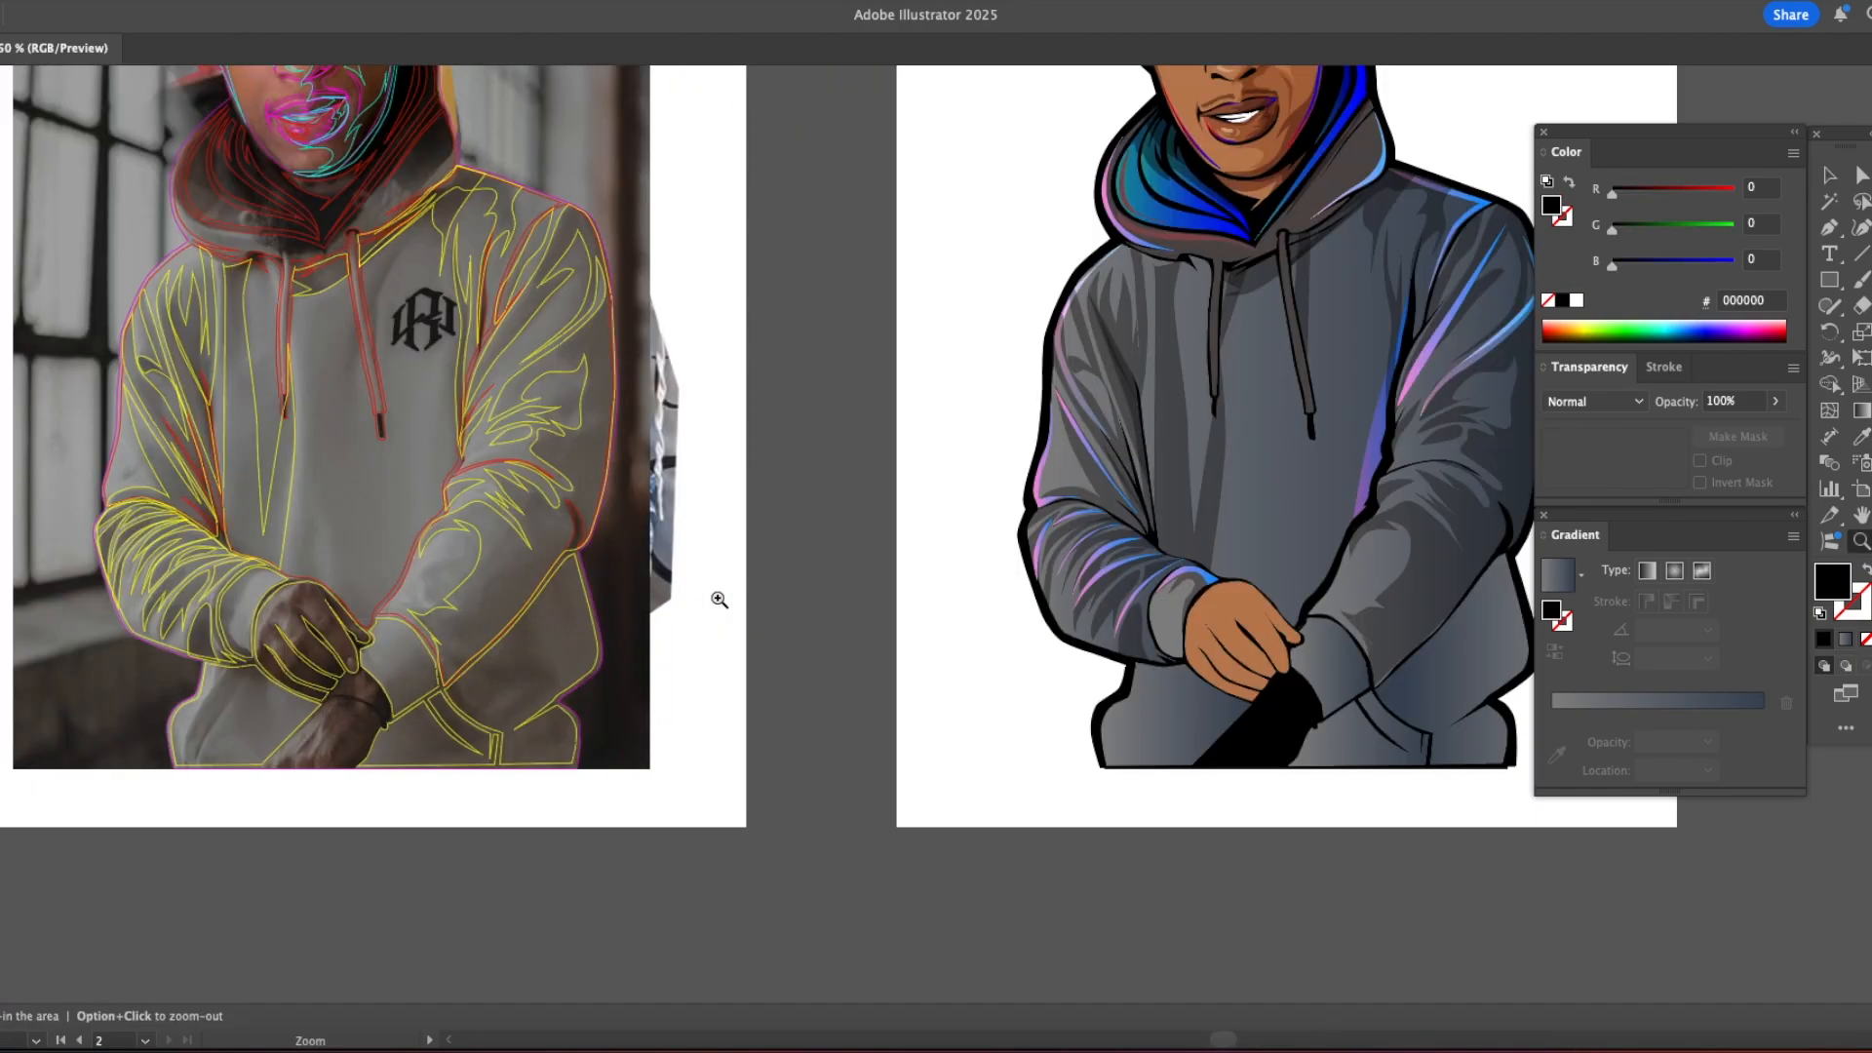
super+click(740, 535)
drag(740, 535, 416, 958)
key(p)
click(430, 663)
click(527, 712)
click(562, 738)
click(594, 764)
drag(624, 778, 635, 780)
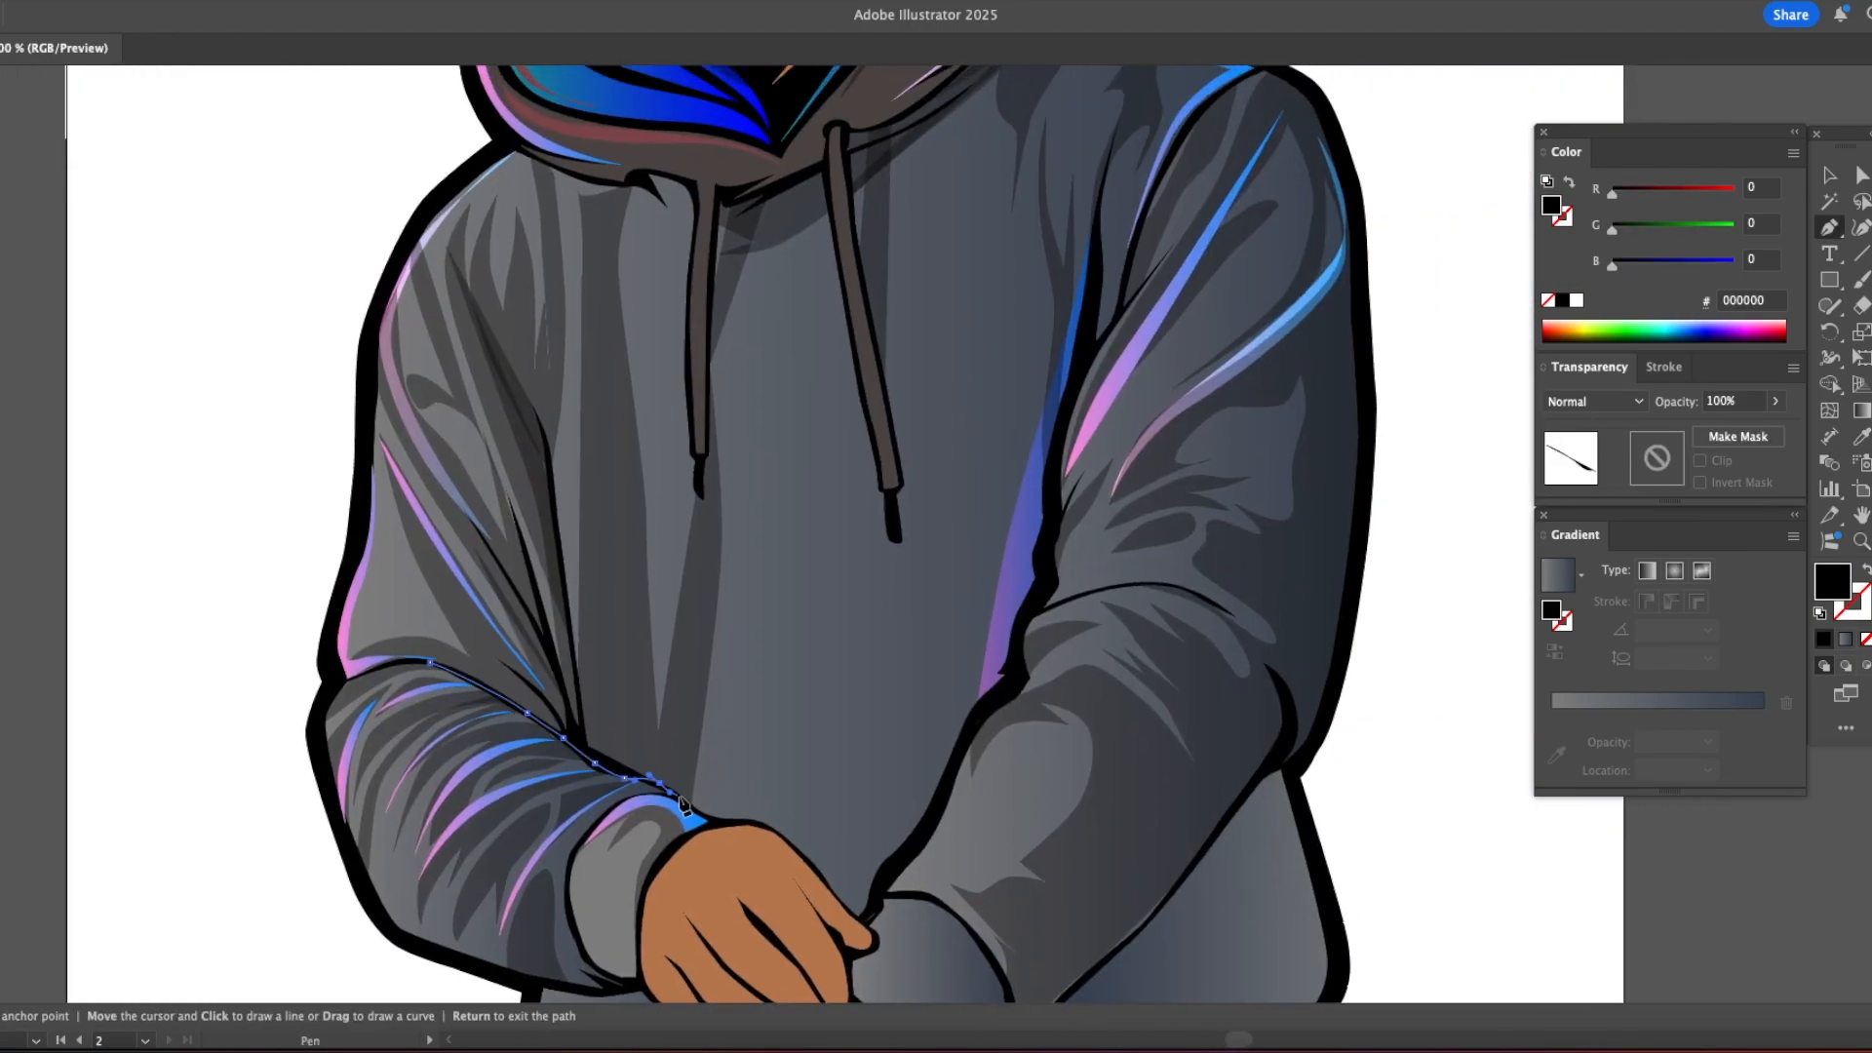
click(774, 832)
click(829, 886)
click(865, 918)
Step: Close the left forearm contour back along the hand and sleeve with a spike up the torso seam, and fill it black
key(/)
click(876, 913)
drag(845, 890, 838, 879)
drag(791, 830, 699, 800)
click(742, 814)
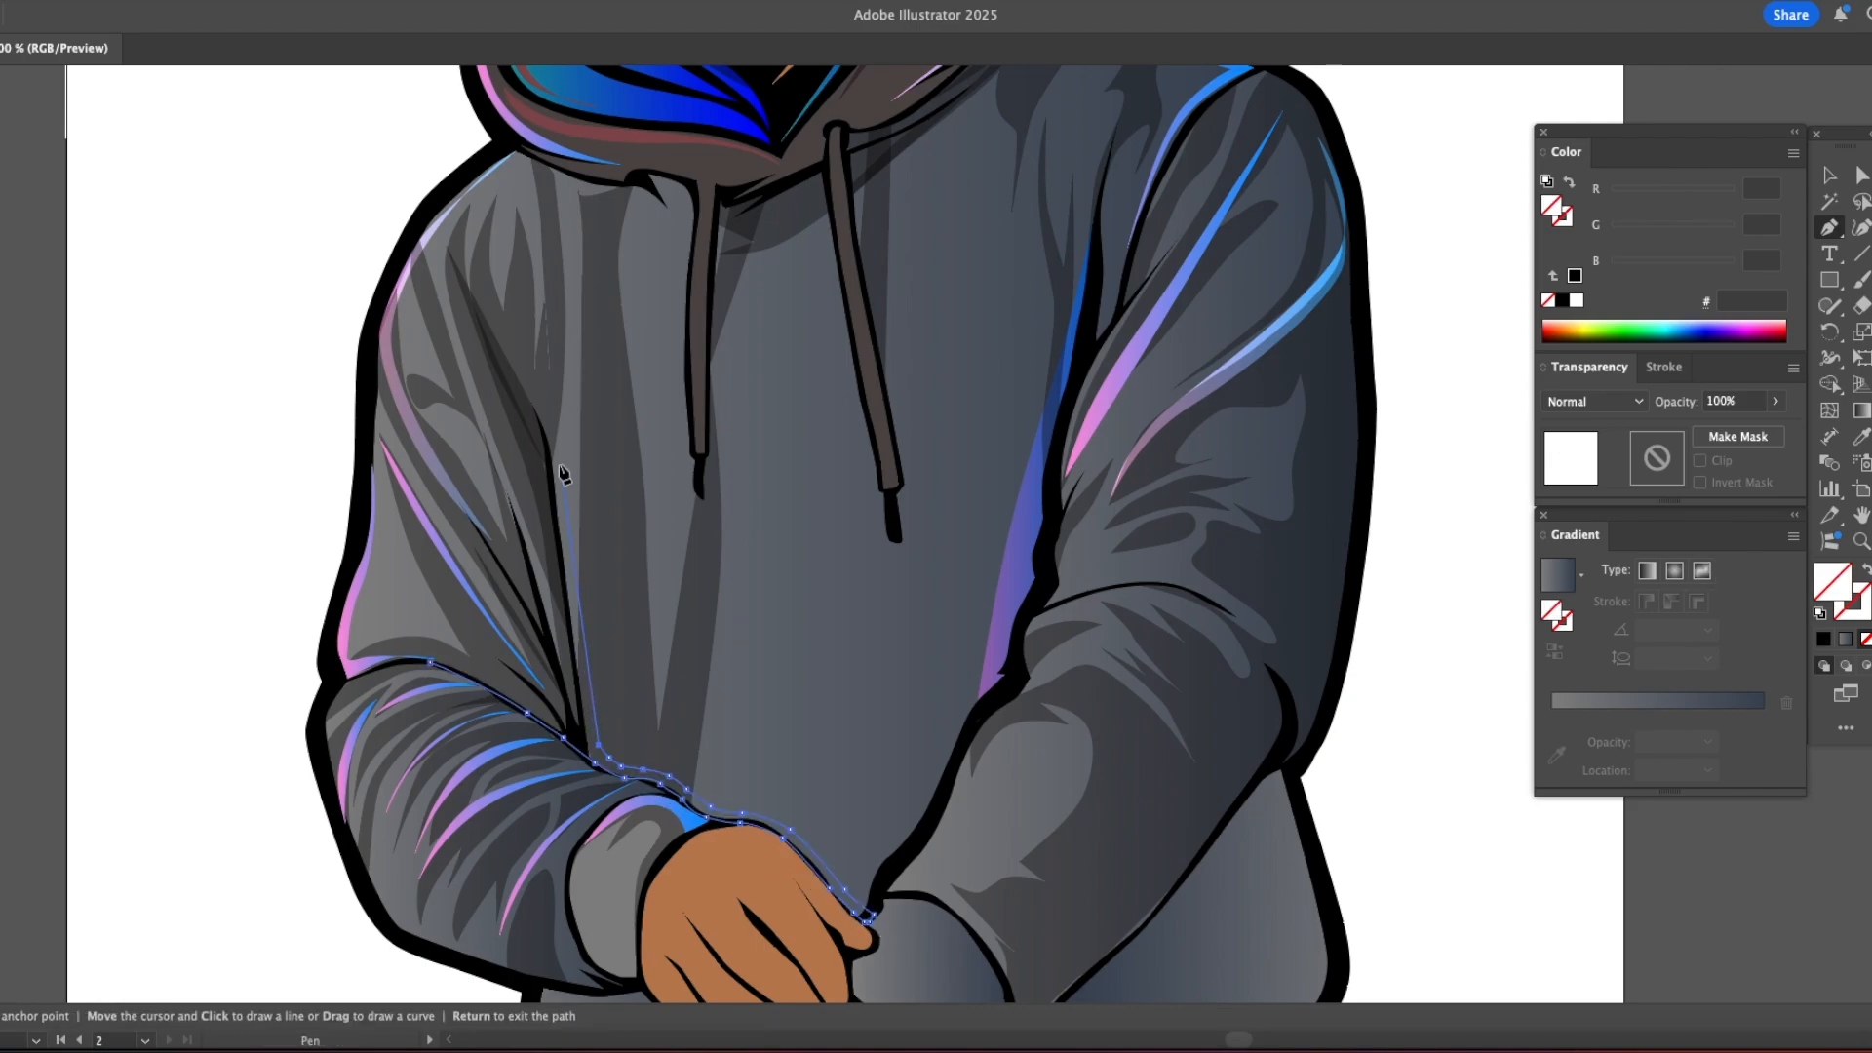
drag(430, 662, 397, 661)
key(i)
click(1304, 810)
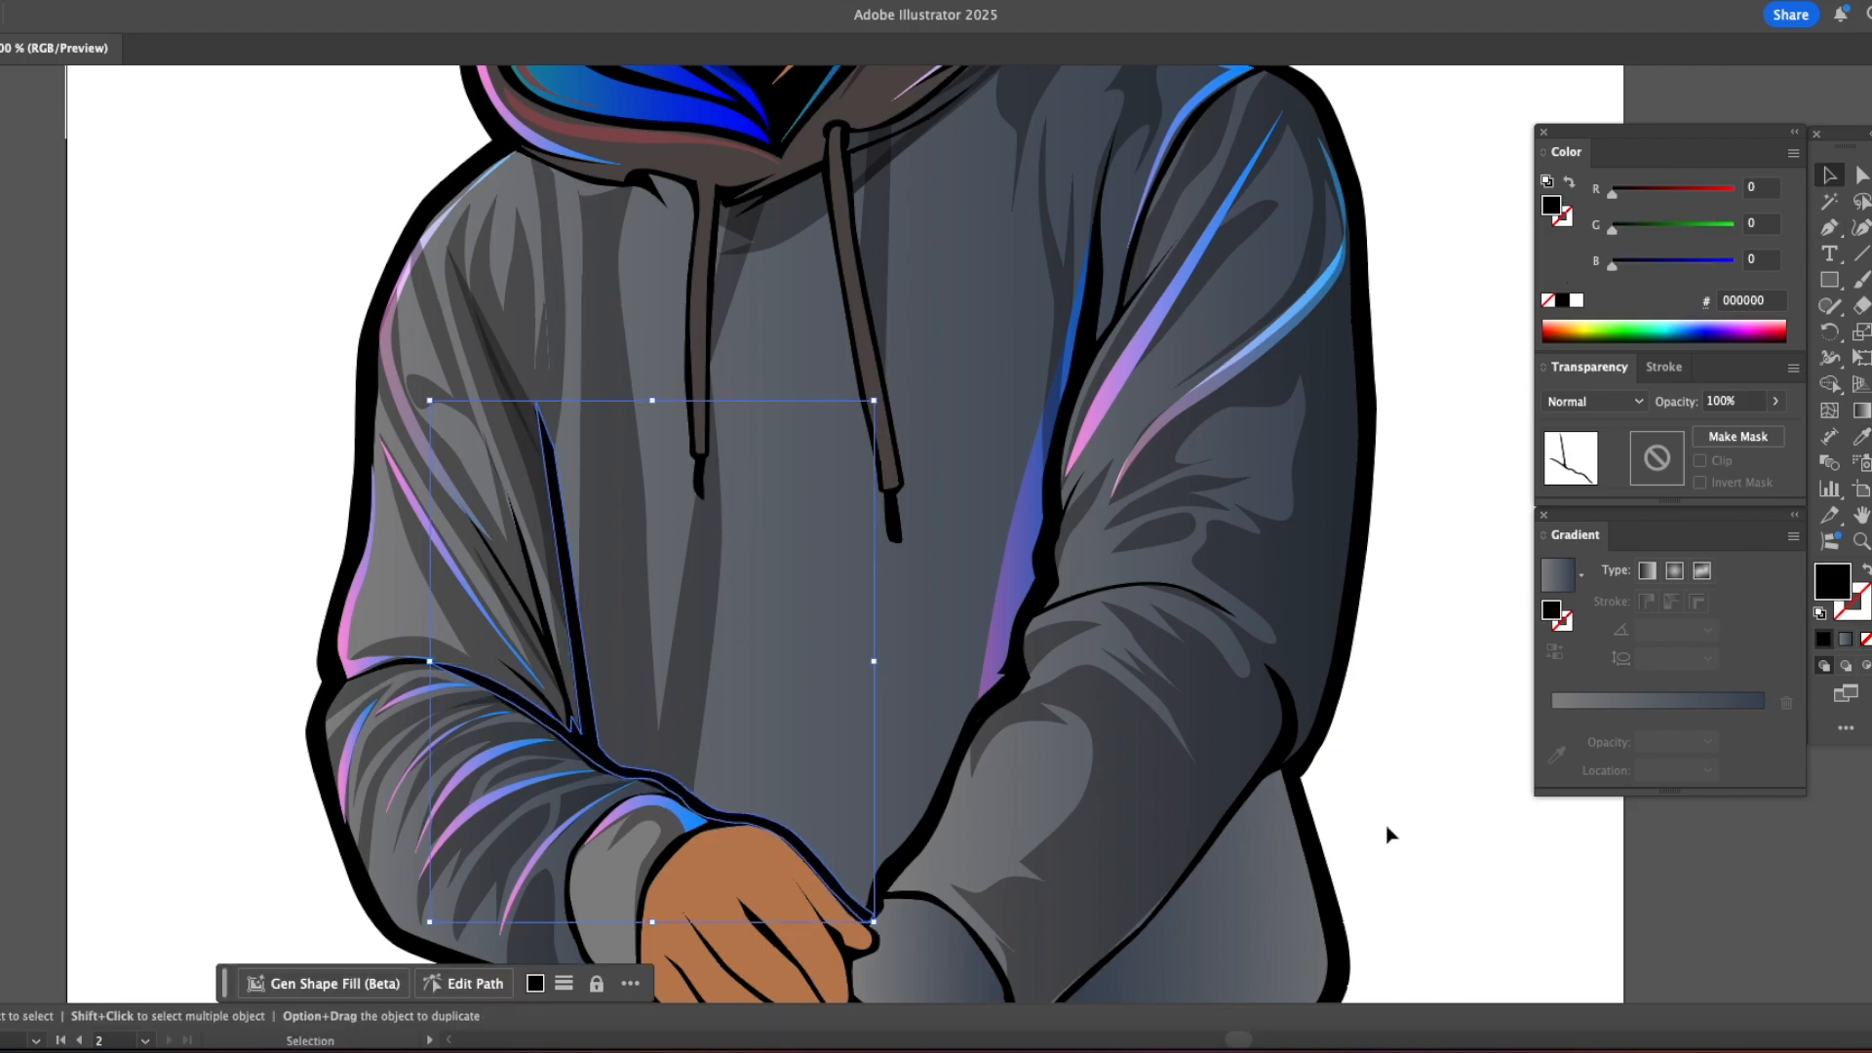
key(v)
click(1391, 821)
Step: Draw a tapered black contour shape along the right forearm's lower edge from the elbow to the cuff
key(super+minus)
key(super+minus)
key(super+minus)
drag(1095, 527, 590, 827)
key(super+plus)
key(super+plus)
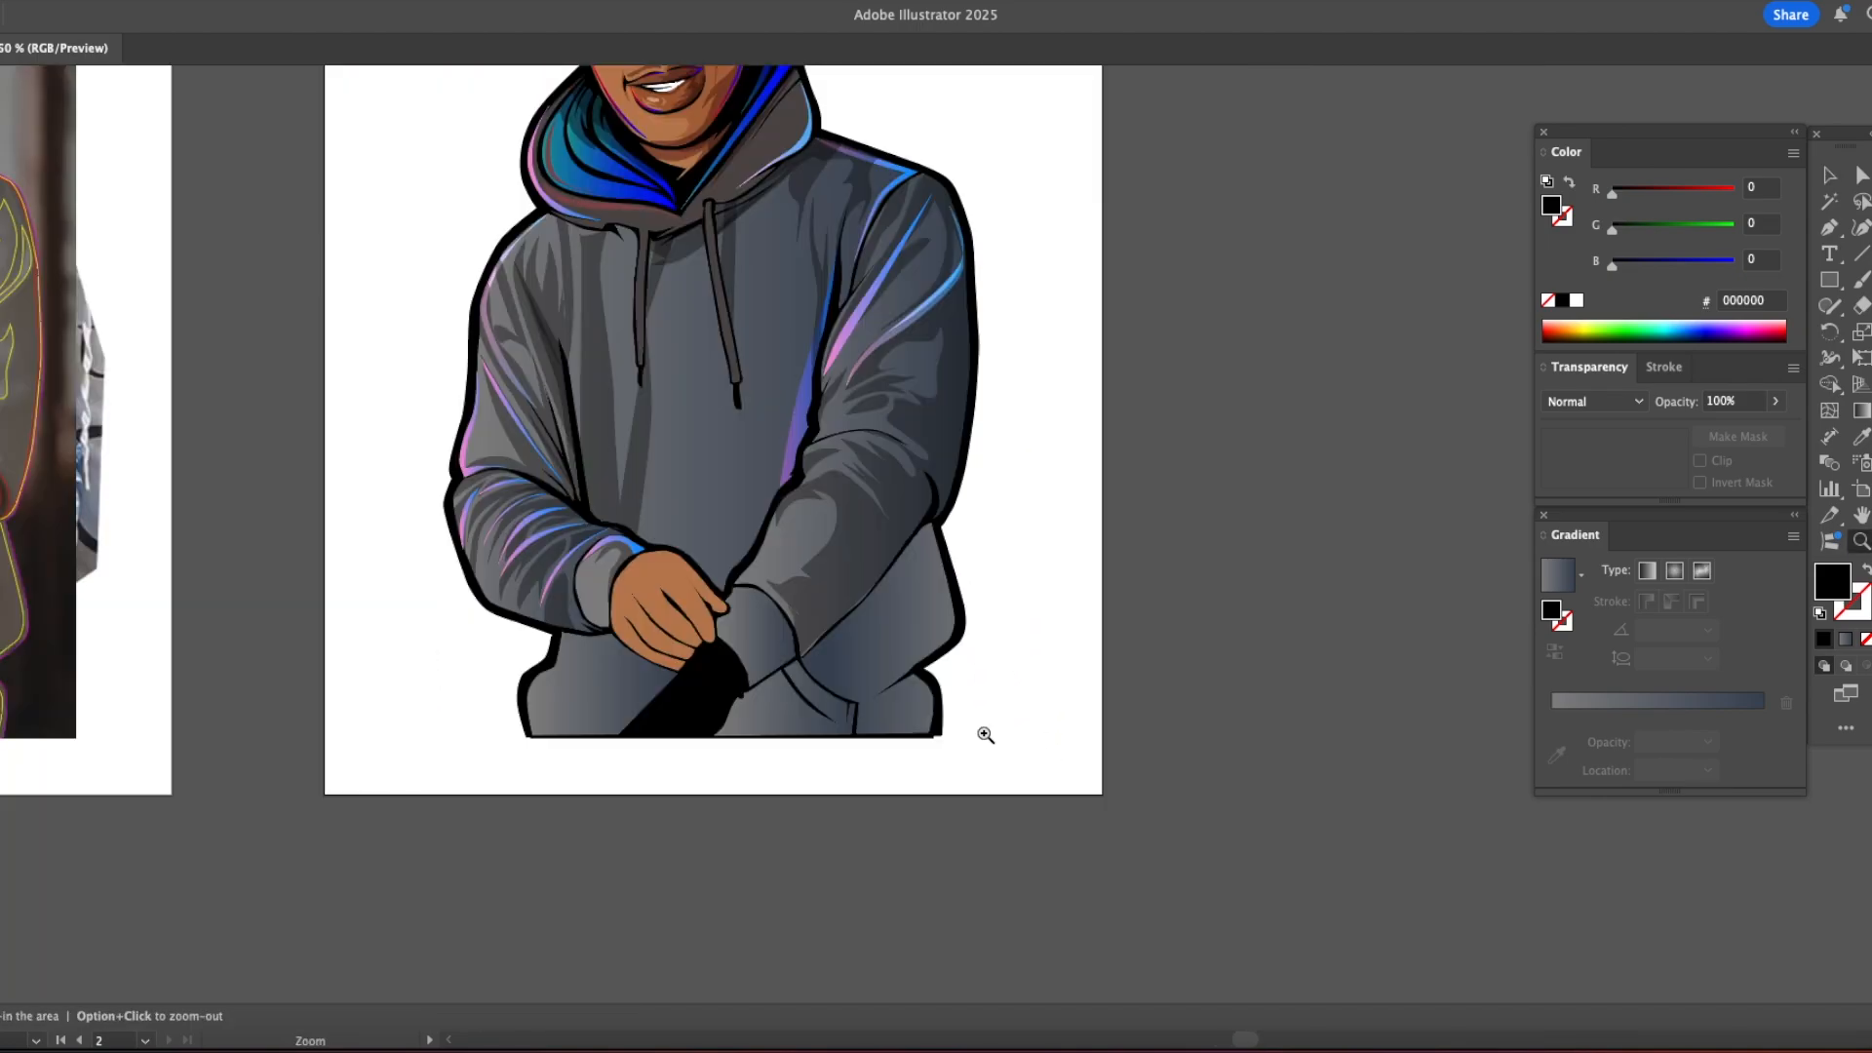
key(p)
click(787, 458)
click(722, 539)
click(549, 686)
click(529, 693)
click(529, 703)
click(569, 682)
click(618, 647)
click(631, 642)
click(804, 460)
Step: Adjust an anchor point of the black contour beneath the right forearm to refine its curve
key(a)
click(817, 478)
drag(697, 573, 701, 583)
click(824, 468)
drag(817, 371, 855, 693)
Step: Draw a curved highlight on the right sleeve around the elbow and give it the existing pink to blue highlight gradient
key(p)
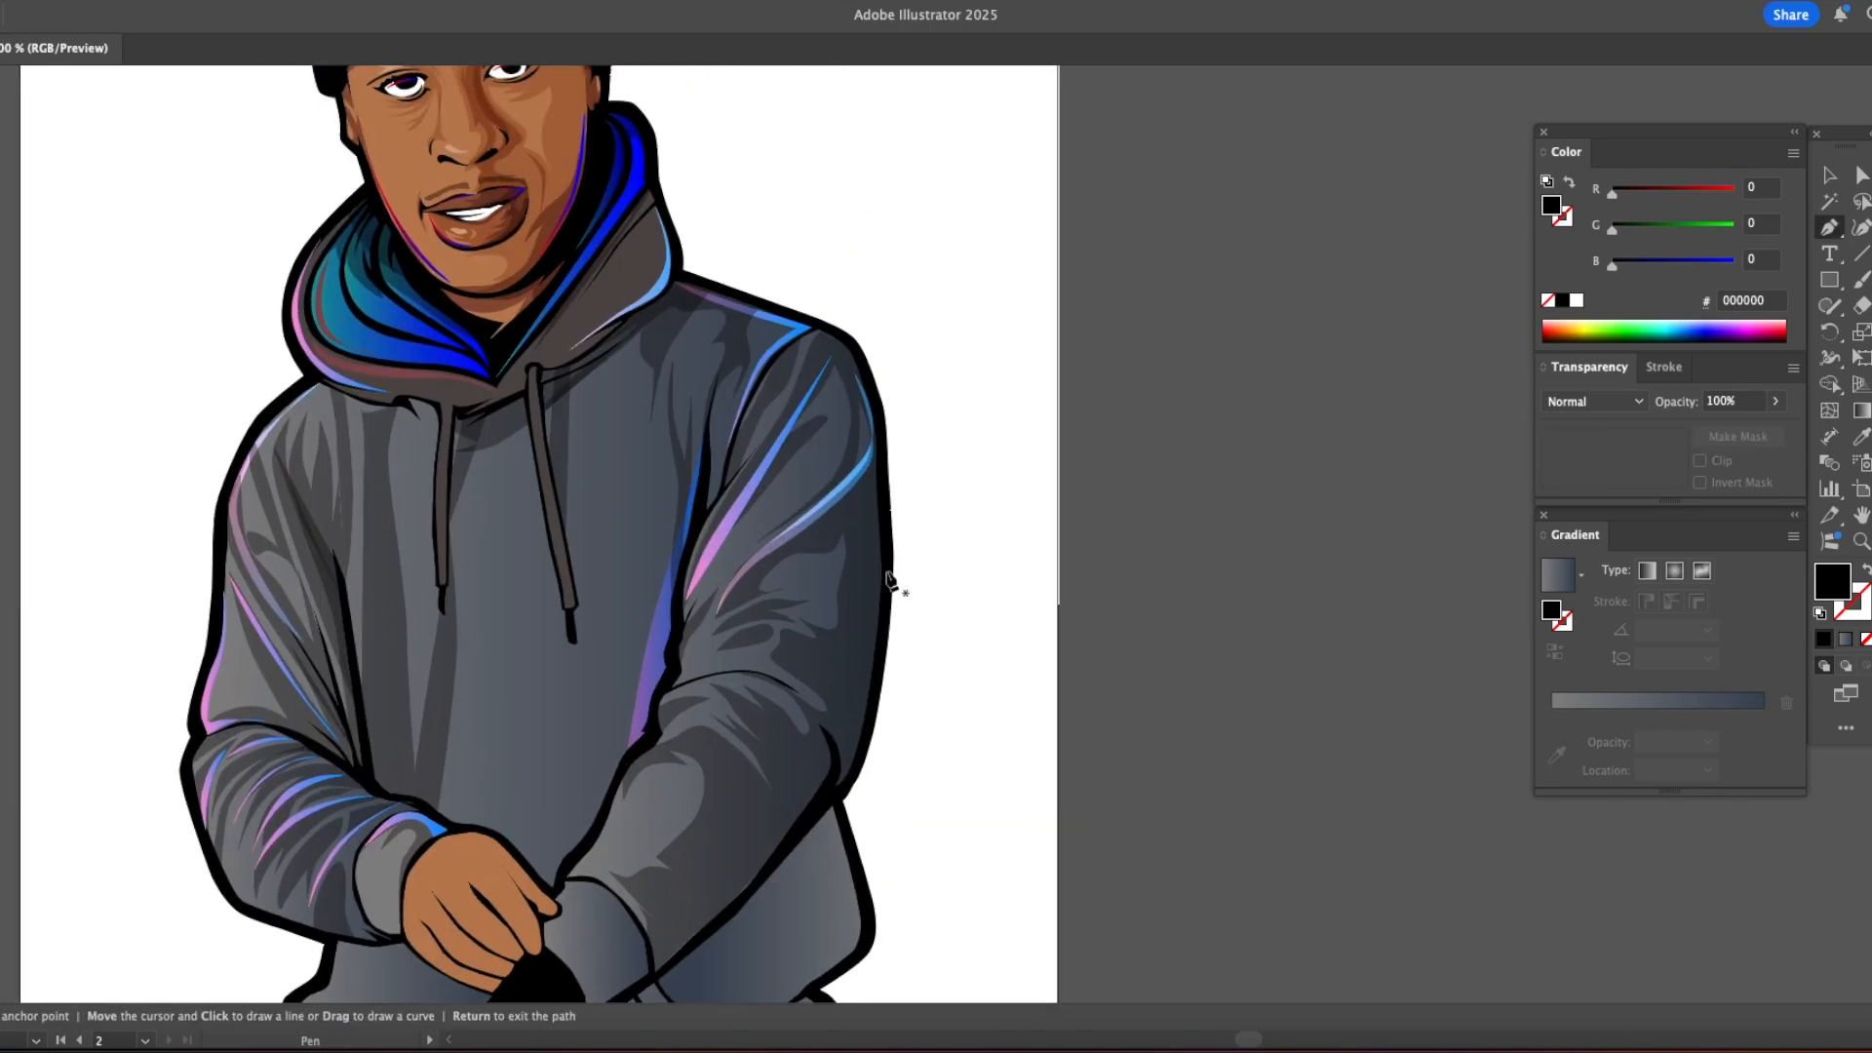
super+click(734, 509)
drag(859, 749, 854, 759)
click(840, 787)
drag(851, 747, 850, 733)
click(747, 642)
drag(807, 668, 846, 699)
click(856, 716)
key(i)
click(258, 440)
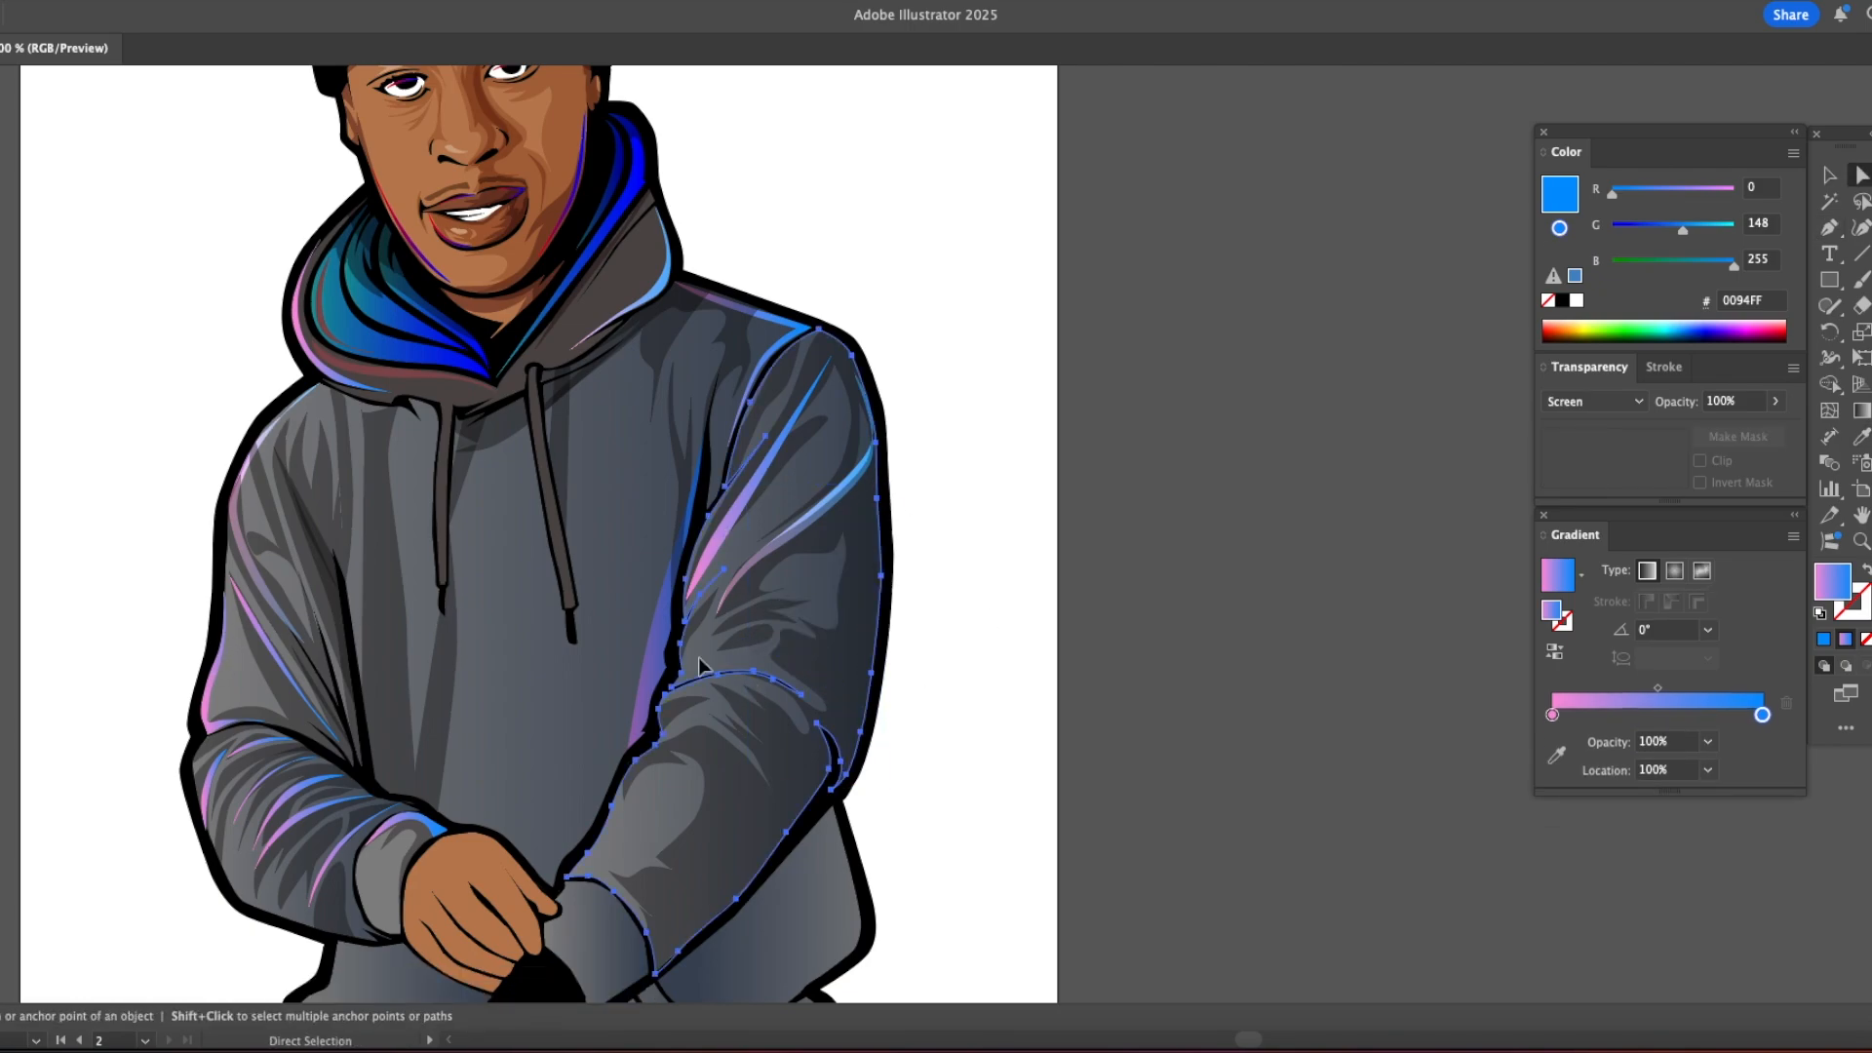
Step: Draw a jagged pink to blue highlight shape along the right forearm's lower edge below the elbow
scroll(945, 698, down, 3)
scroll(945, 698, left, 2)
key(p)
click(885, 535)
drag(952, 617, 950, 644)
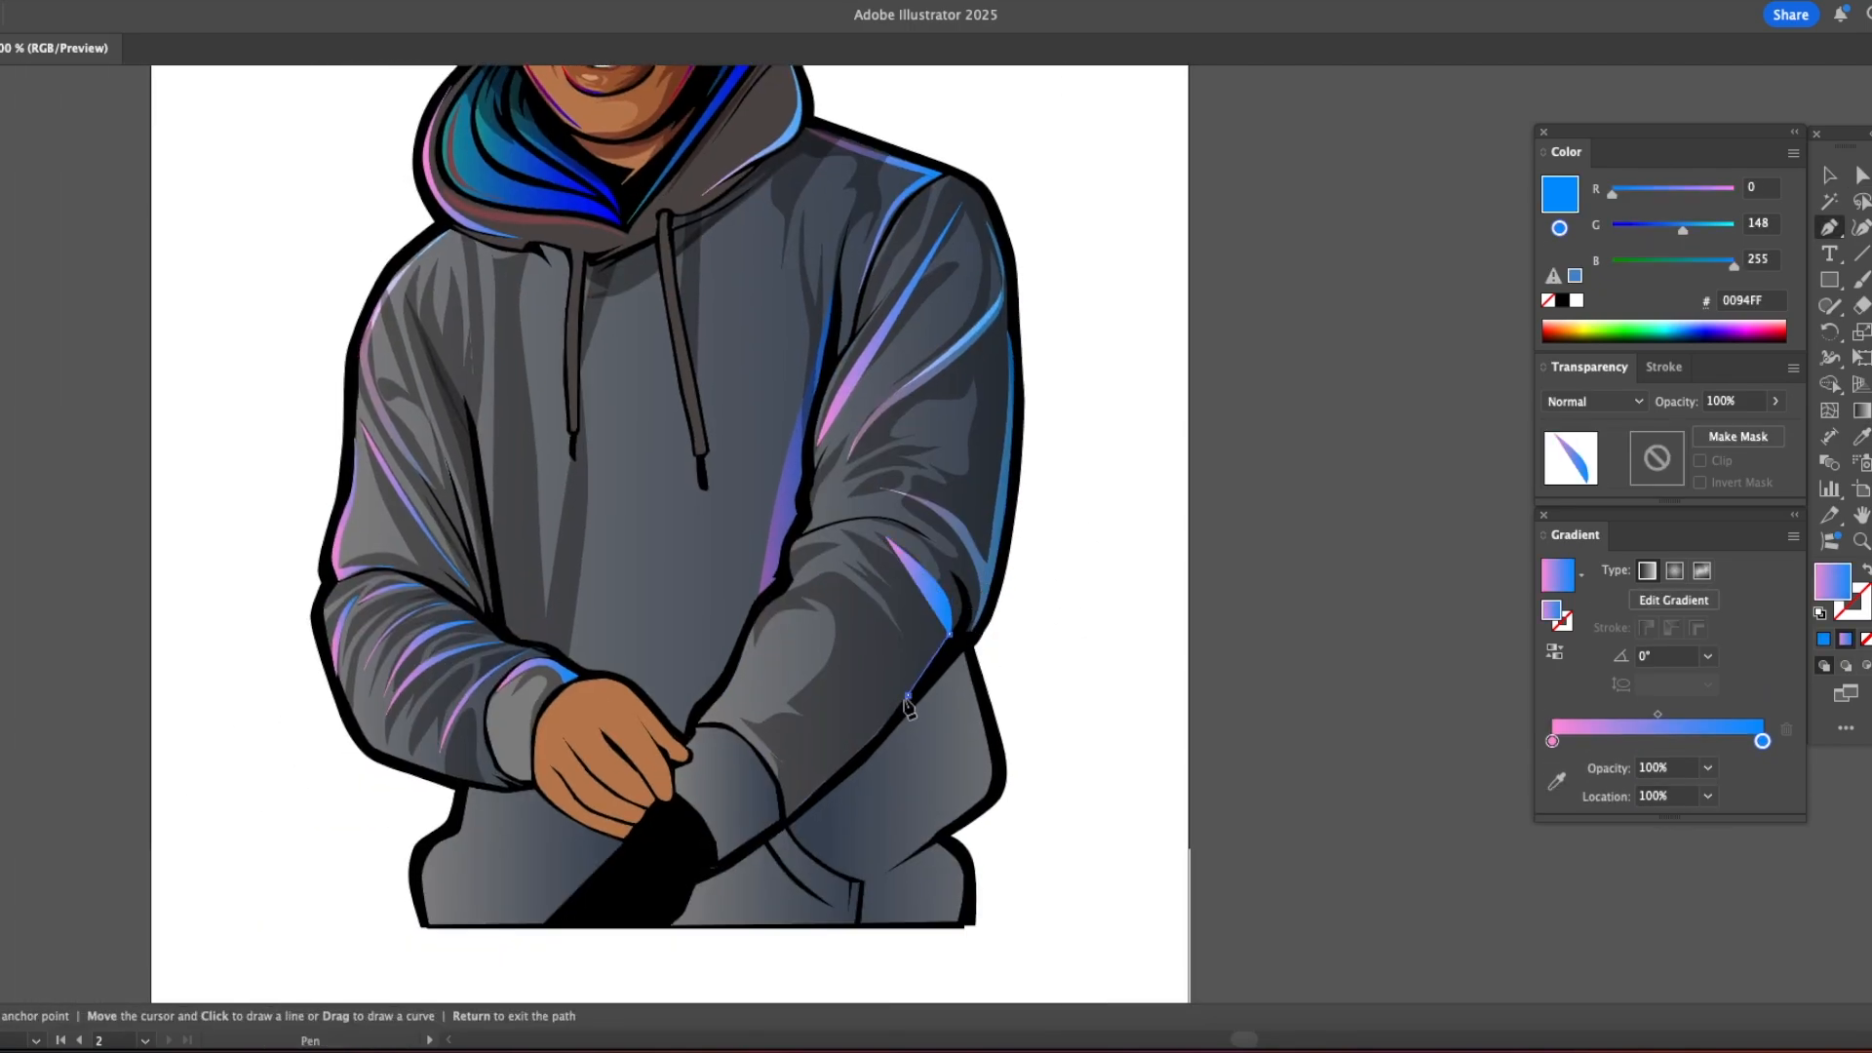
click(880, 731)
click(840, 670)
drag(882, 707, 873, 575)
click(838, 553)
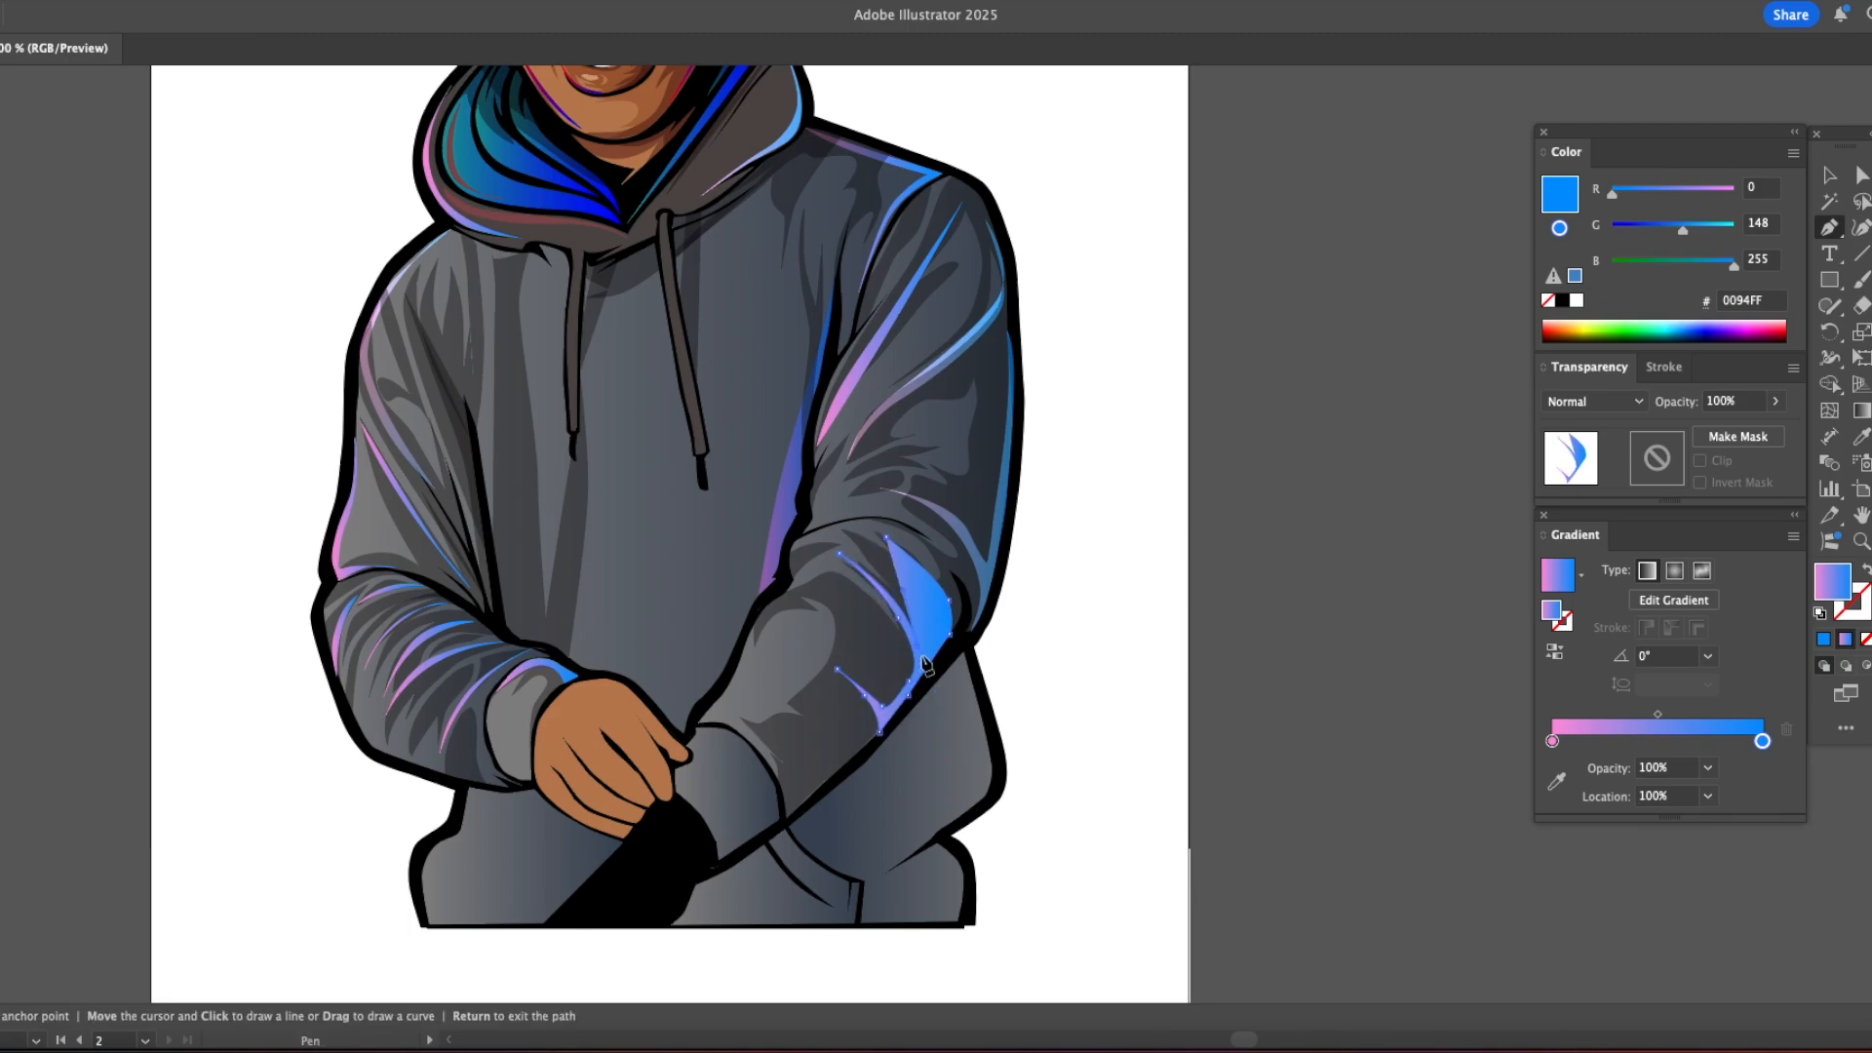
click(886, 538)
Step: Cut the forearm highlight and paste it behind the right forearm's shading
key(super+x)
key(v)
click(858, 624)
key(super+b)
key(super+shift+a)
Step: Draw a narrow highlight shape along the right forearm's inner edge beside the torso
key(a)
key(space)
drag(869, 628, 1156, 641)
key(p)
click(1076, 596)
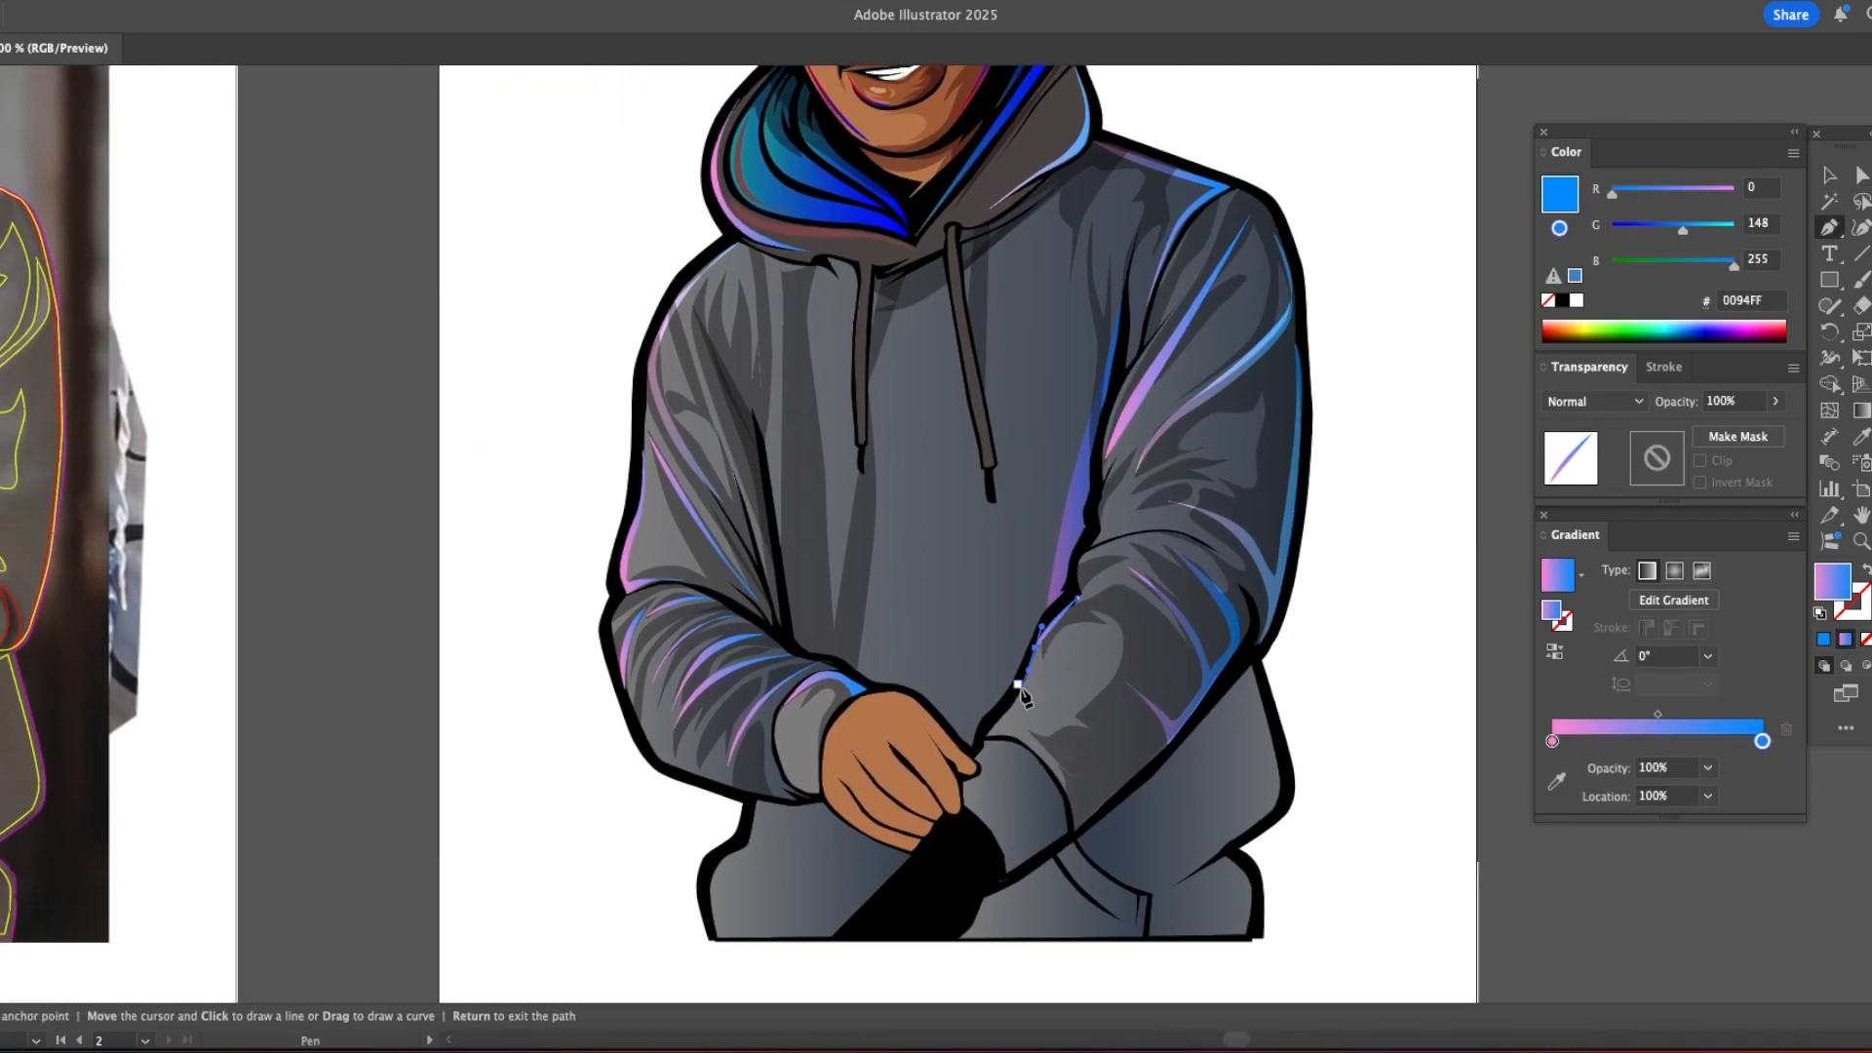
drag(1077, 597, 1126, 585)
Step: Fill the inner forearm highlight with the hoodie's gradient and set its start stop's colour to white (FFFFFF)
key(i)
click(743, 561)
click(1553, 741)
drag(1676, 230, 1749, 234)
key(v)
click(1341, 476)
Step: On the traced photo, draw a curved white to dark blue highlight from the shoulder seam down to the right drawstring
key(super+minus)
key(super+minus)
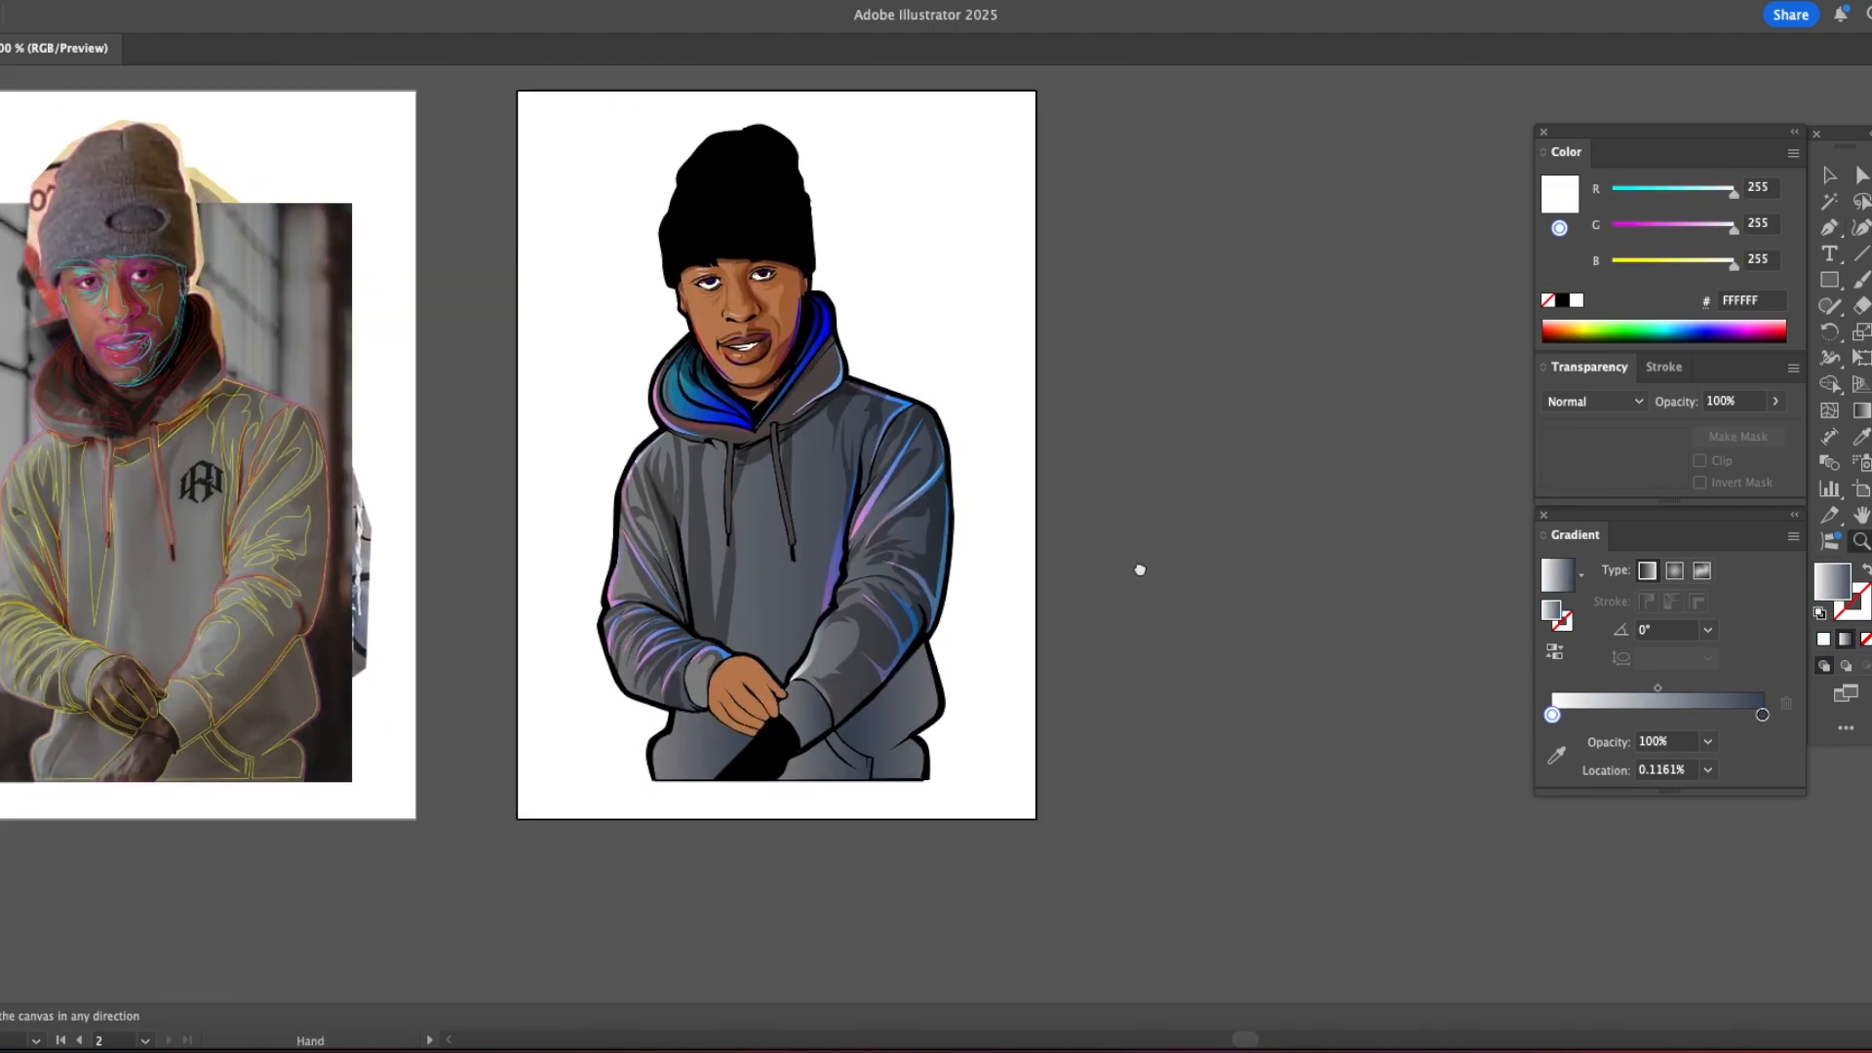
drag(1138, 568, 1270, 596)
key(z)
click(317, 500)
click(939, 569)
click(939, 569)
key(p)
click(961, 132)
click(797, 503)
drag(831, 330, 865, 272)
click(994, 134)
Step: Draw a narrow tapered highlight with the same gradient beneath the right drawstring
click(757, 434)
click(713, 724)
click(772, 531)
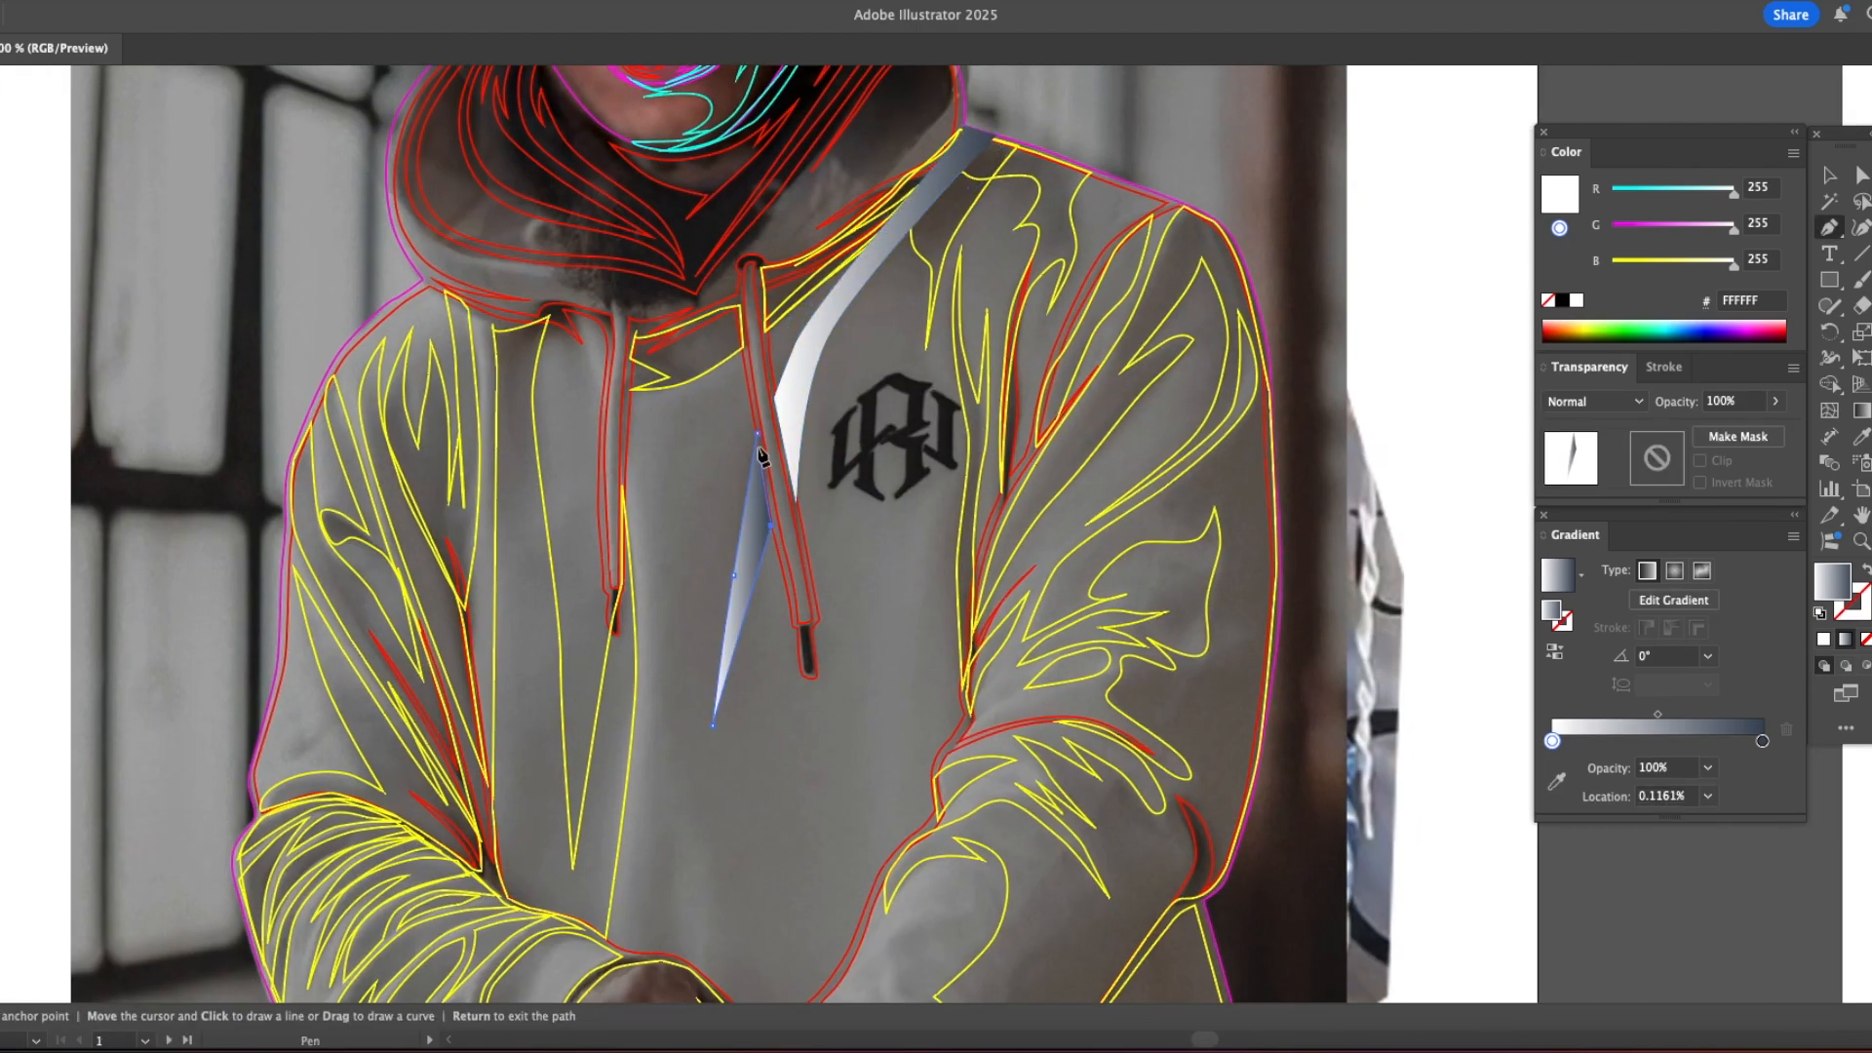
click(757, 433)
Step: Trace a closed shape without fill over the torso's centre, from the collar down to the hands and up to the shoulder
drag(654, 459, 664, 367)
click(652, 215)
click(634, 863)
click(875, 826)
drag(930, 372, 932, 364)
scroll(932, 363, up, 4)
drag(928, 346, 946, 308)
click(992, 255)
click(928, 234)
key(/)
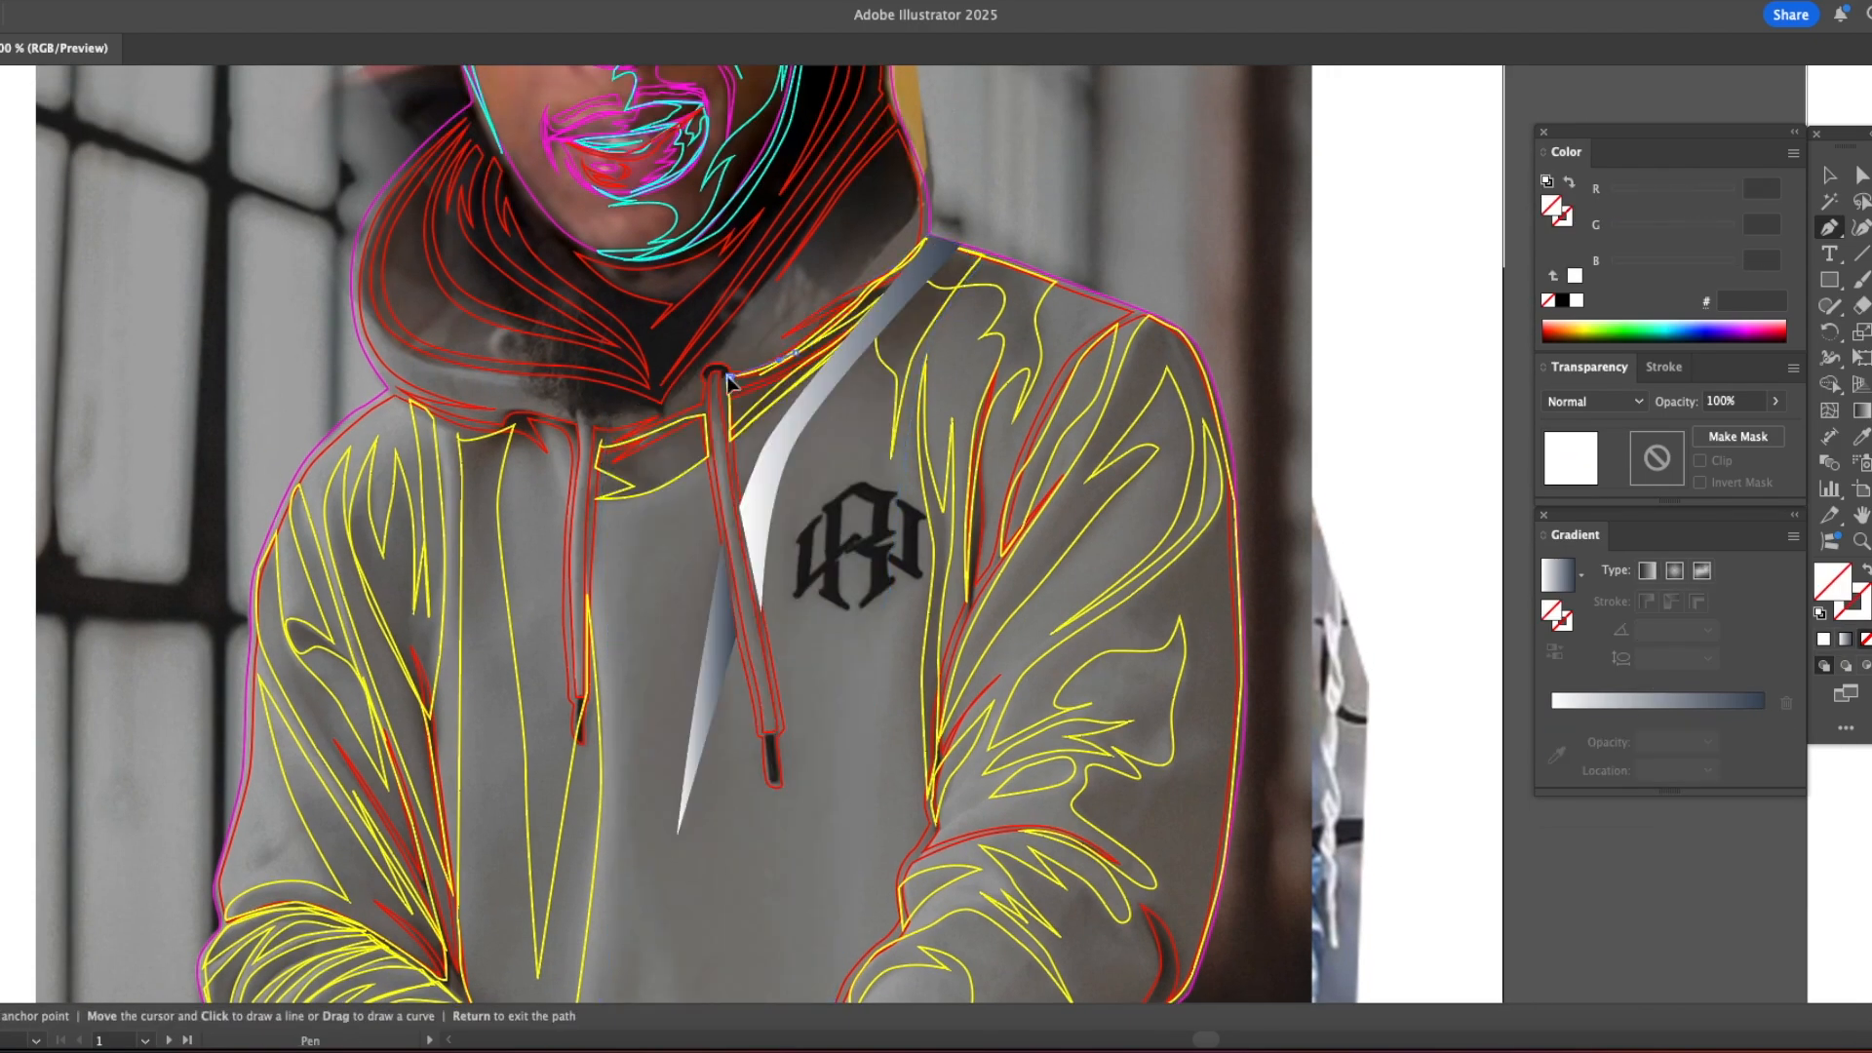
click(630, 430)
Step: Move the new torso highlights, unfilled torso shape and yellow collar shape from the traced photo onto the illustration
key(v)
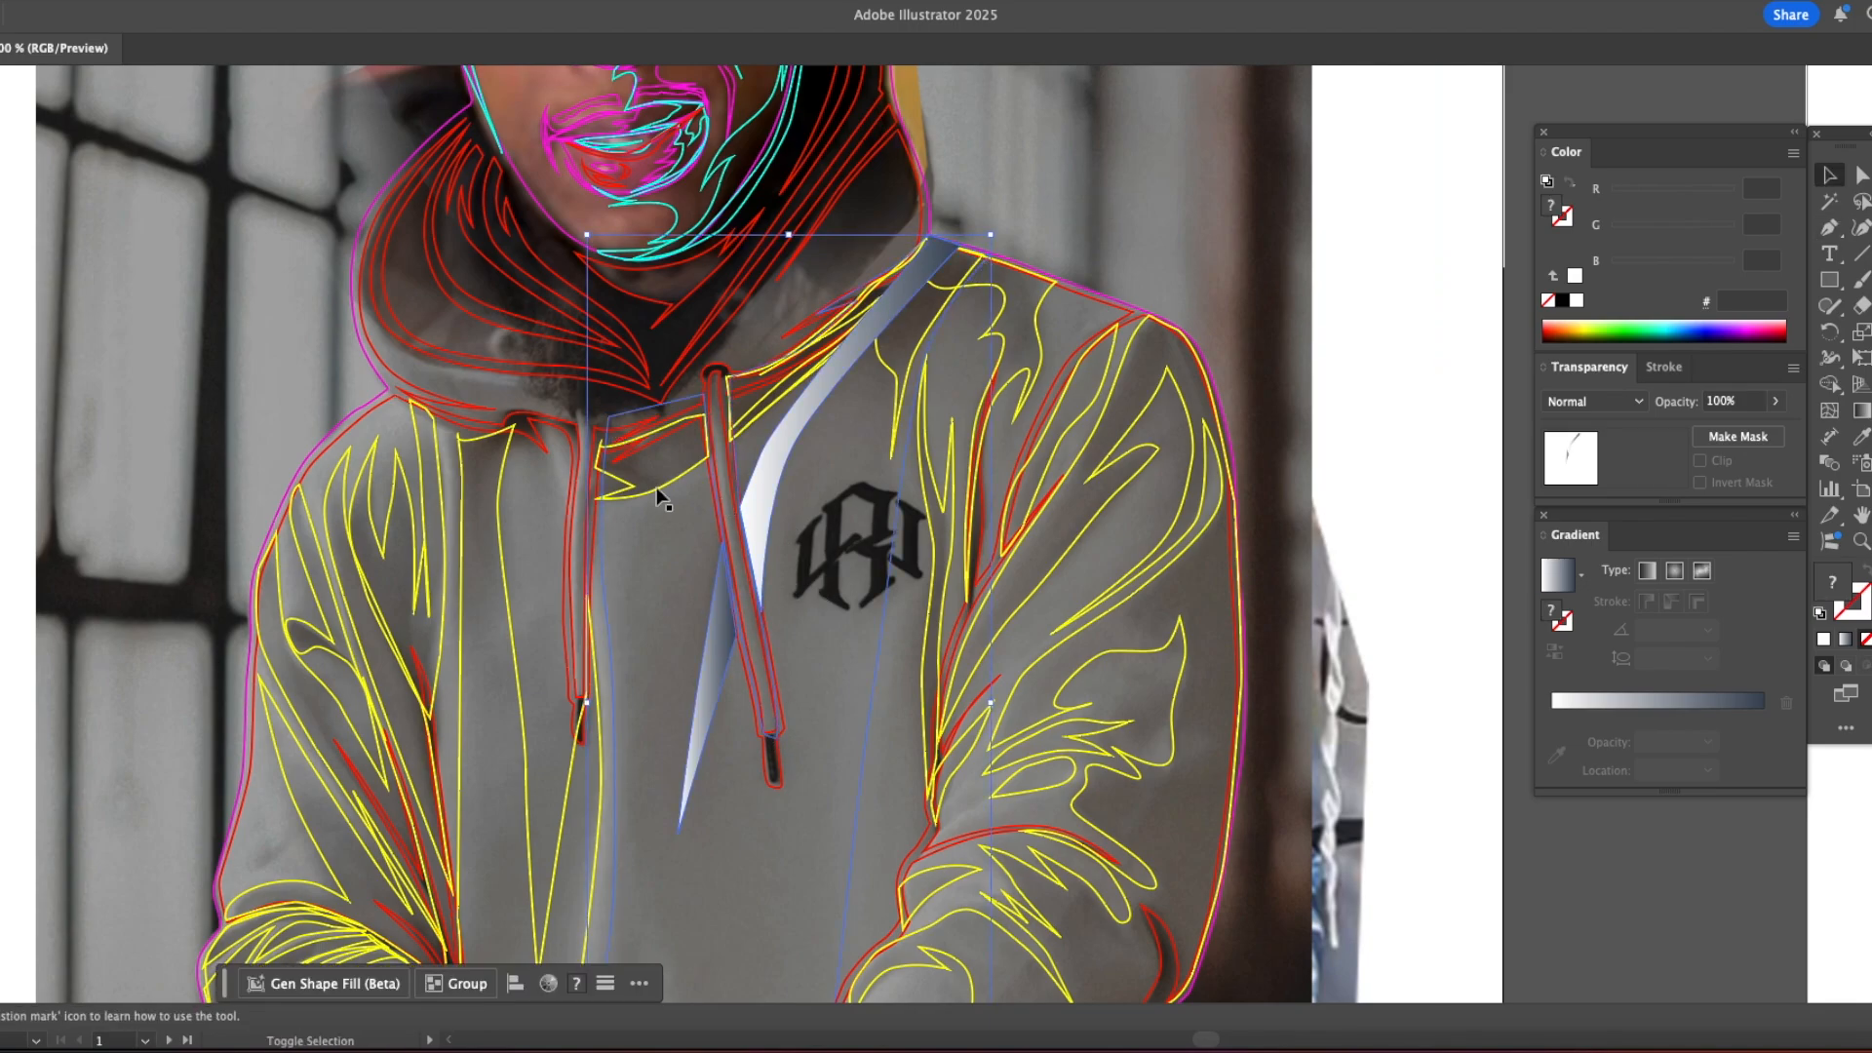
scroll(1190, 342, down, 2)
drag(1190, 342, 688, 375)
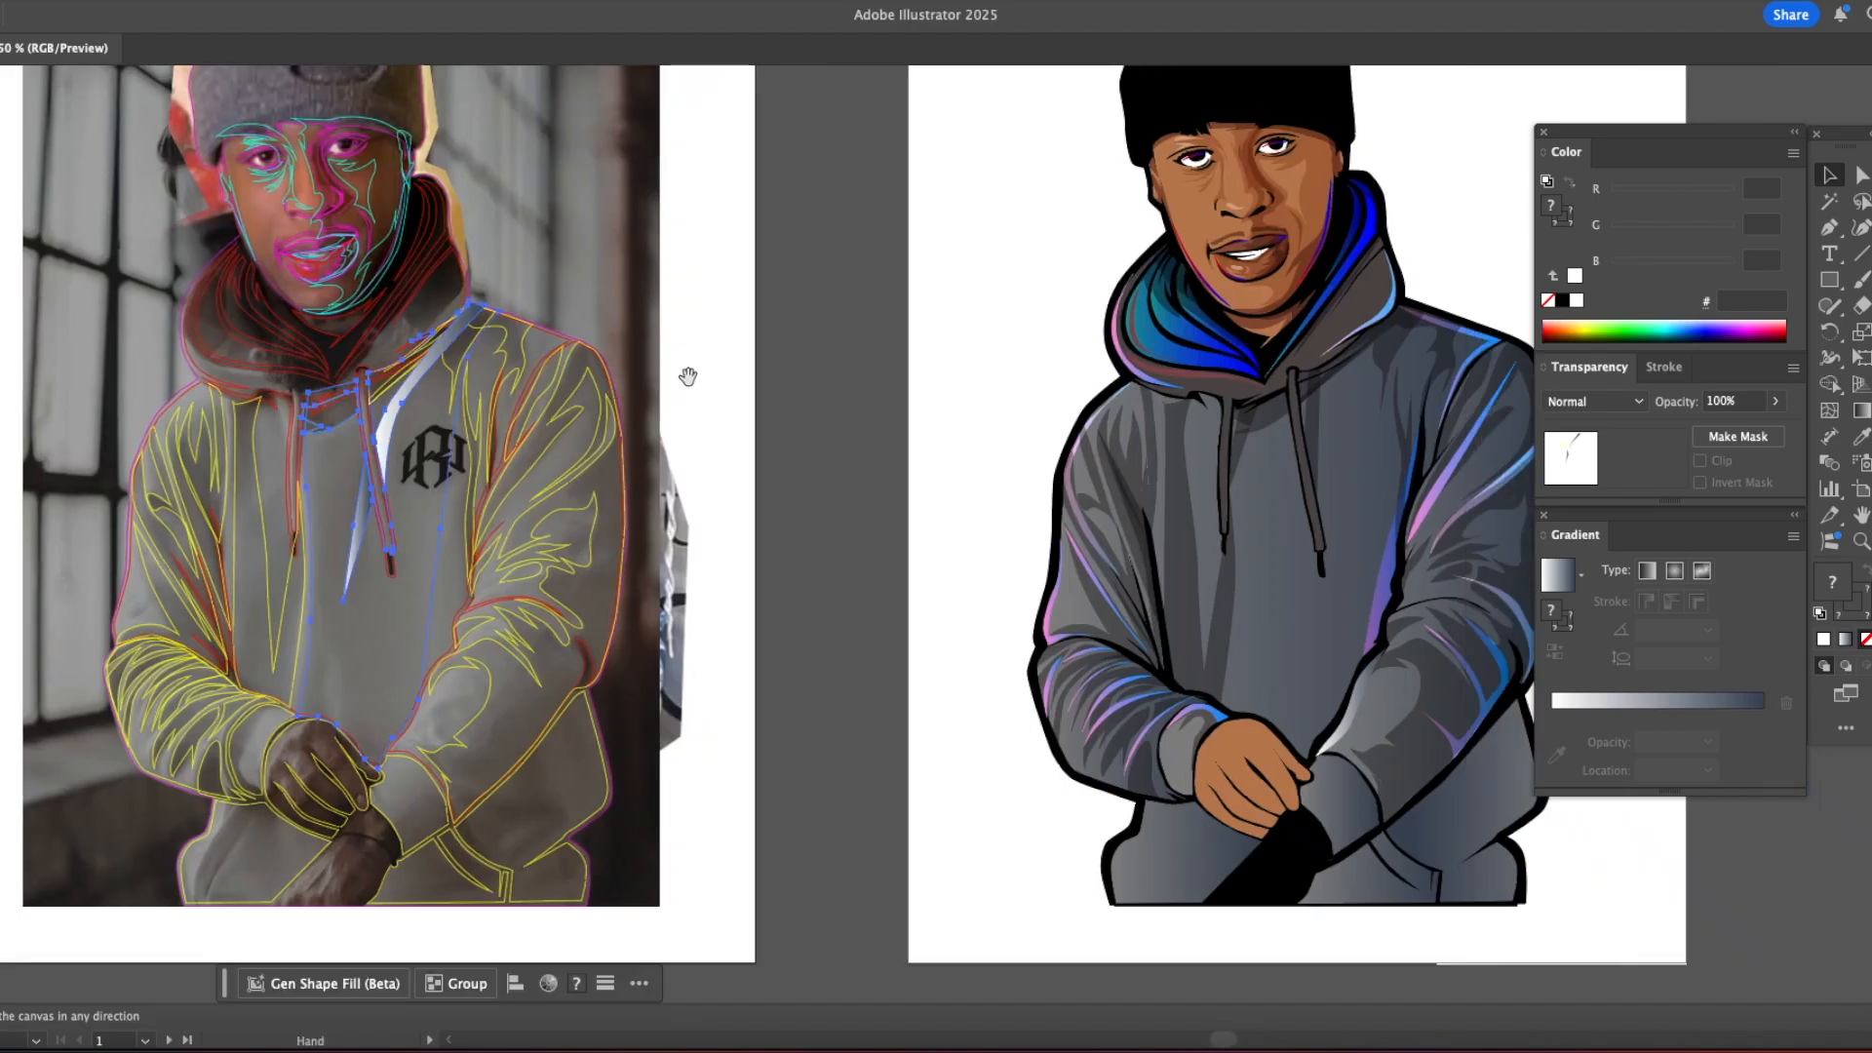
drag(1239, 371, 644, 368)
key(super+v)
drag(935, 364, 741, 366)
Step: Fill the unfilled torso shape and the yellow collar shape with the existing #524B49 shadow style in Multiply at 46% opacity
key(z)
click(727, 420)
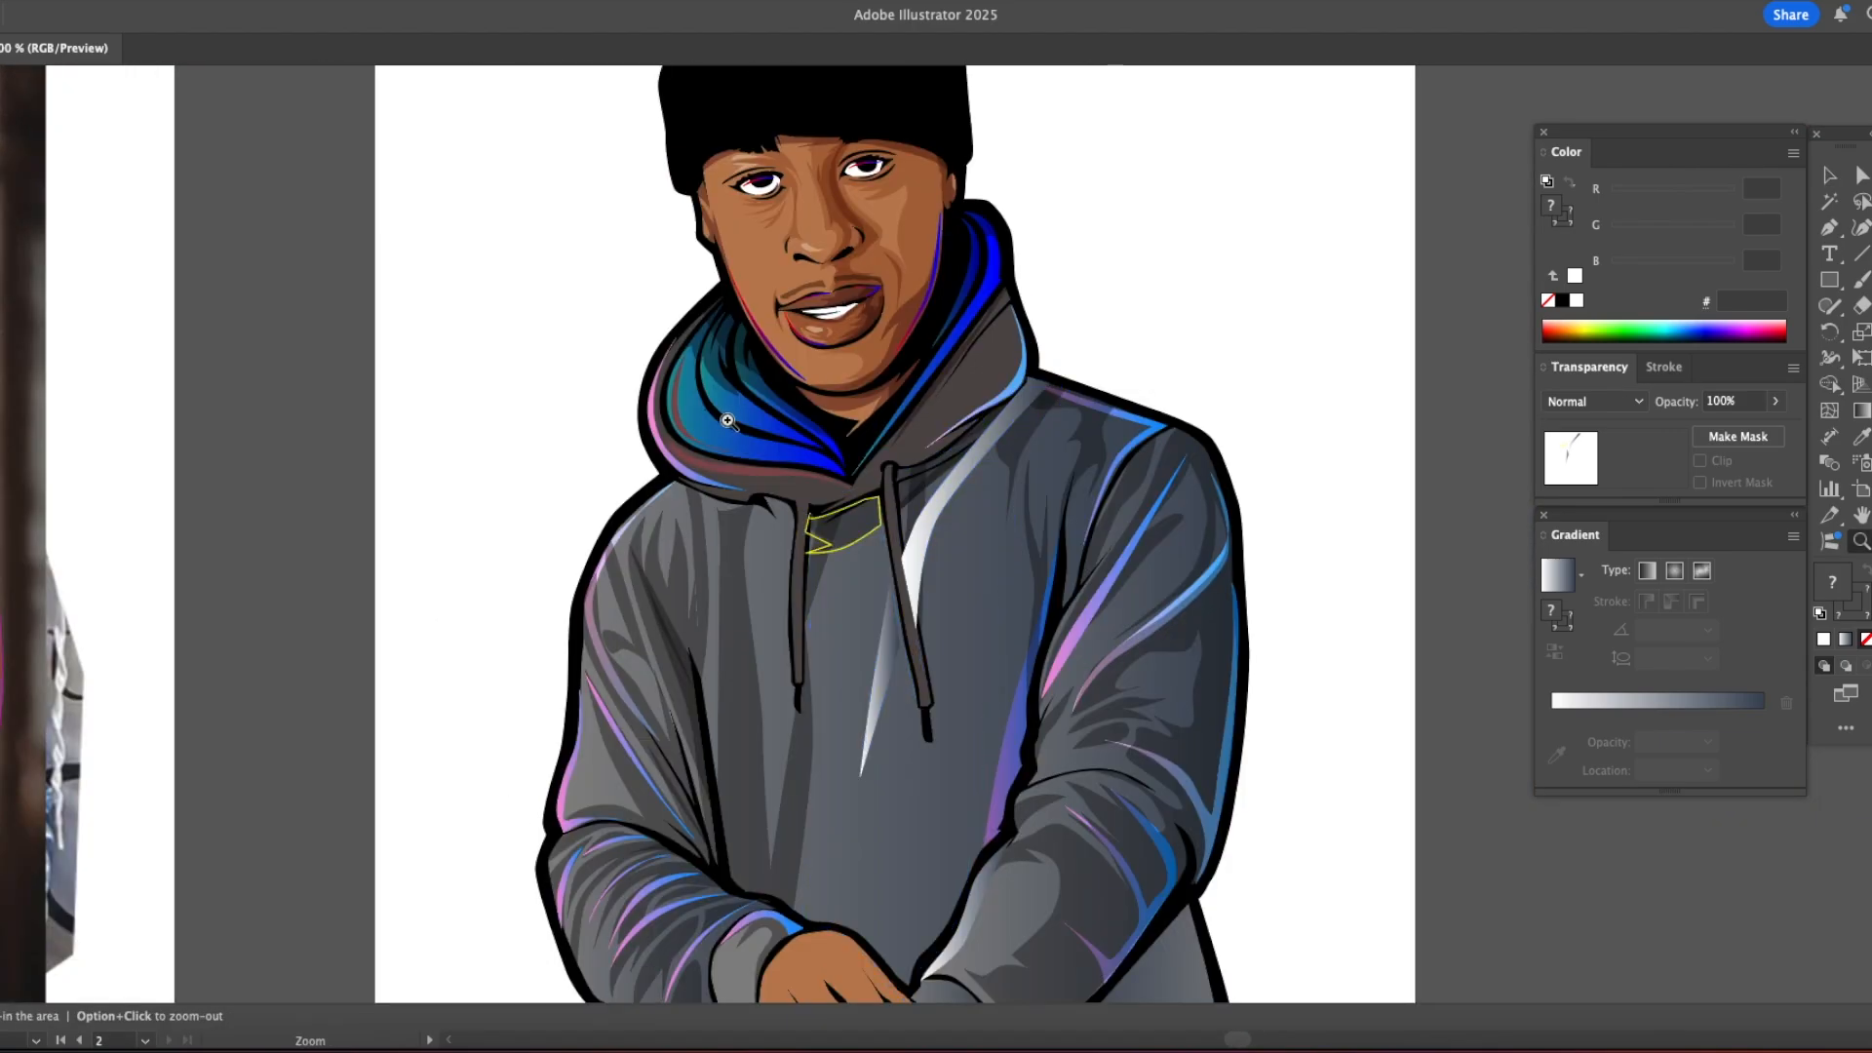
triple_click(727, 420)
drag(820, 502, 266, 185)
drag(538, 566, 548, 557)
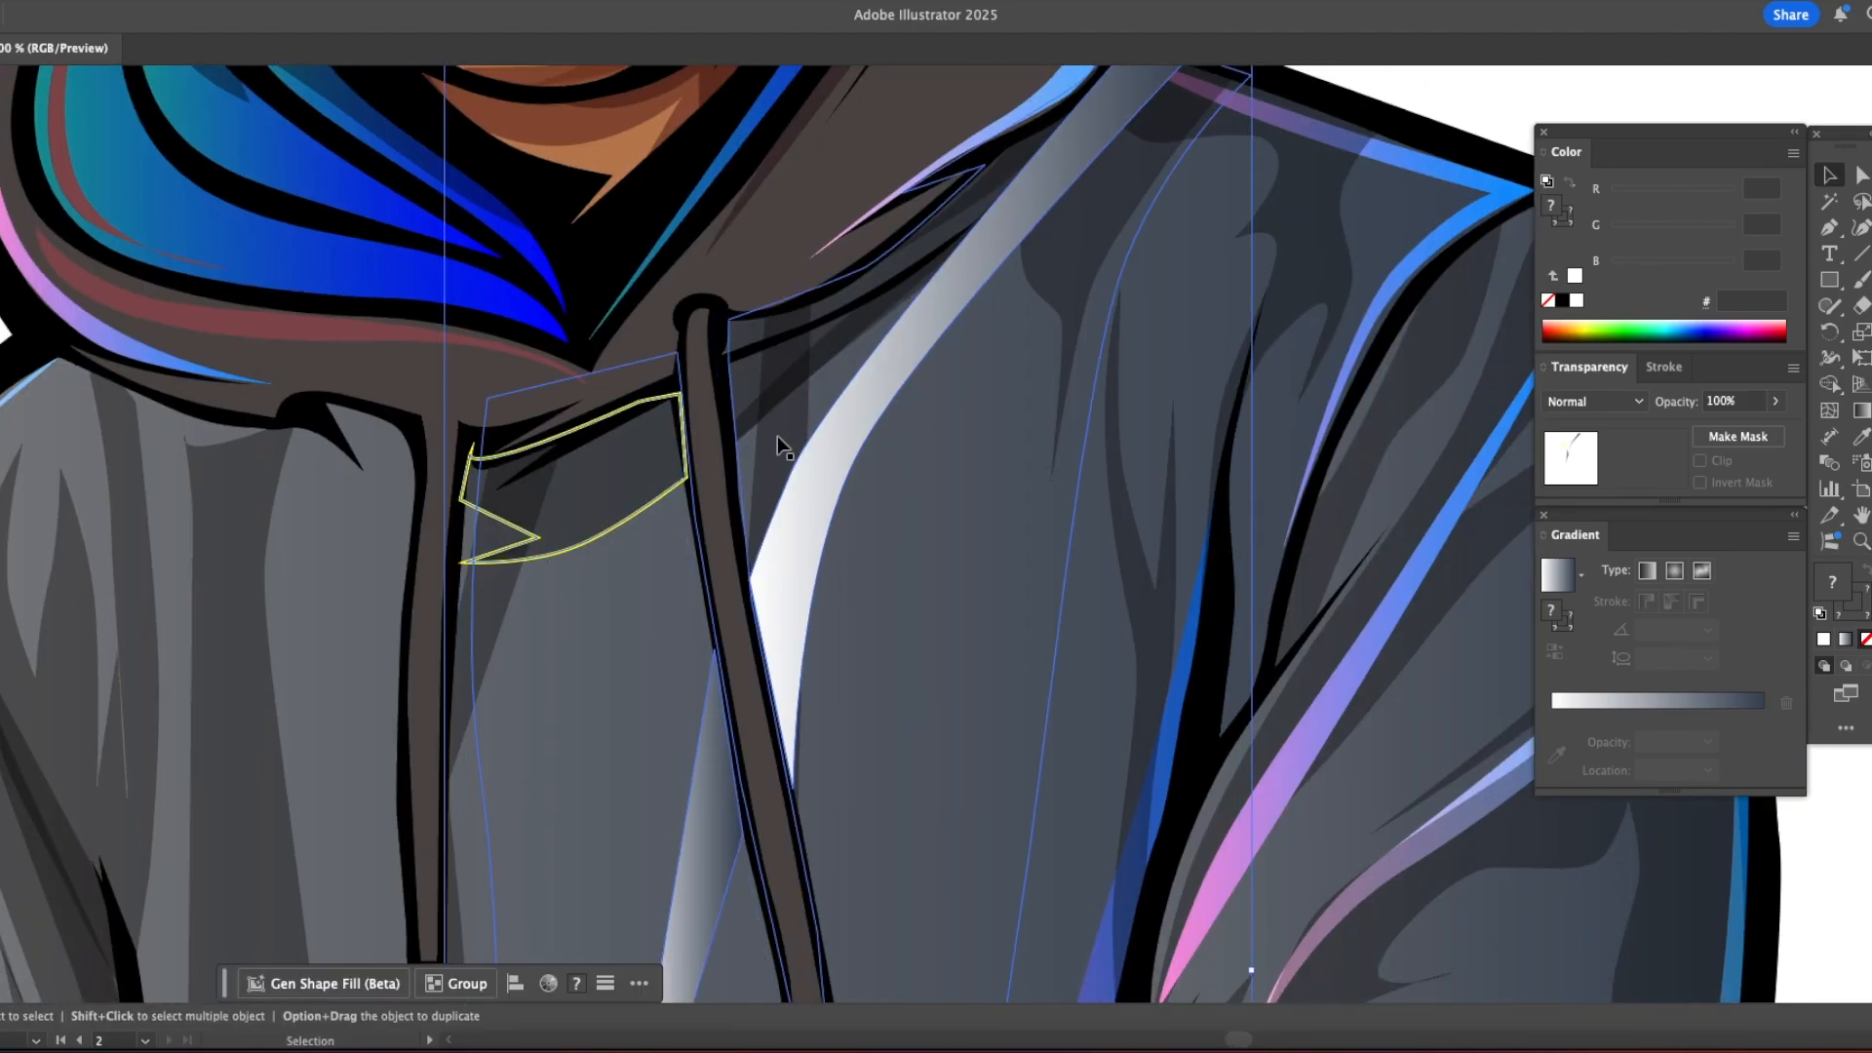
click(1065, 526)
click(1072, 530)
key(i)
click(1060, 261)
key(super+x)
super+click(960, 437)
key(super+f)
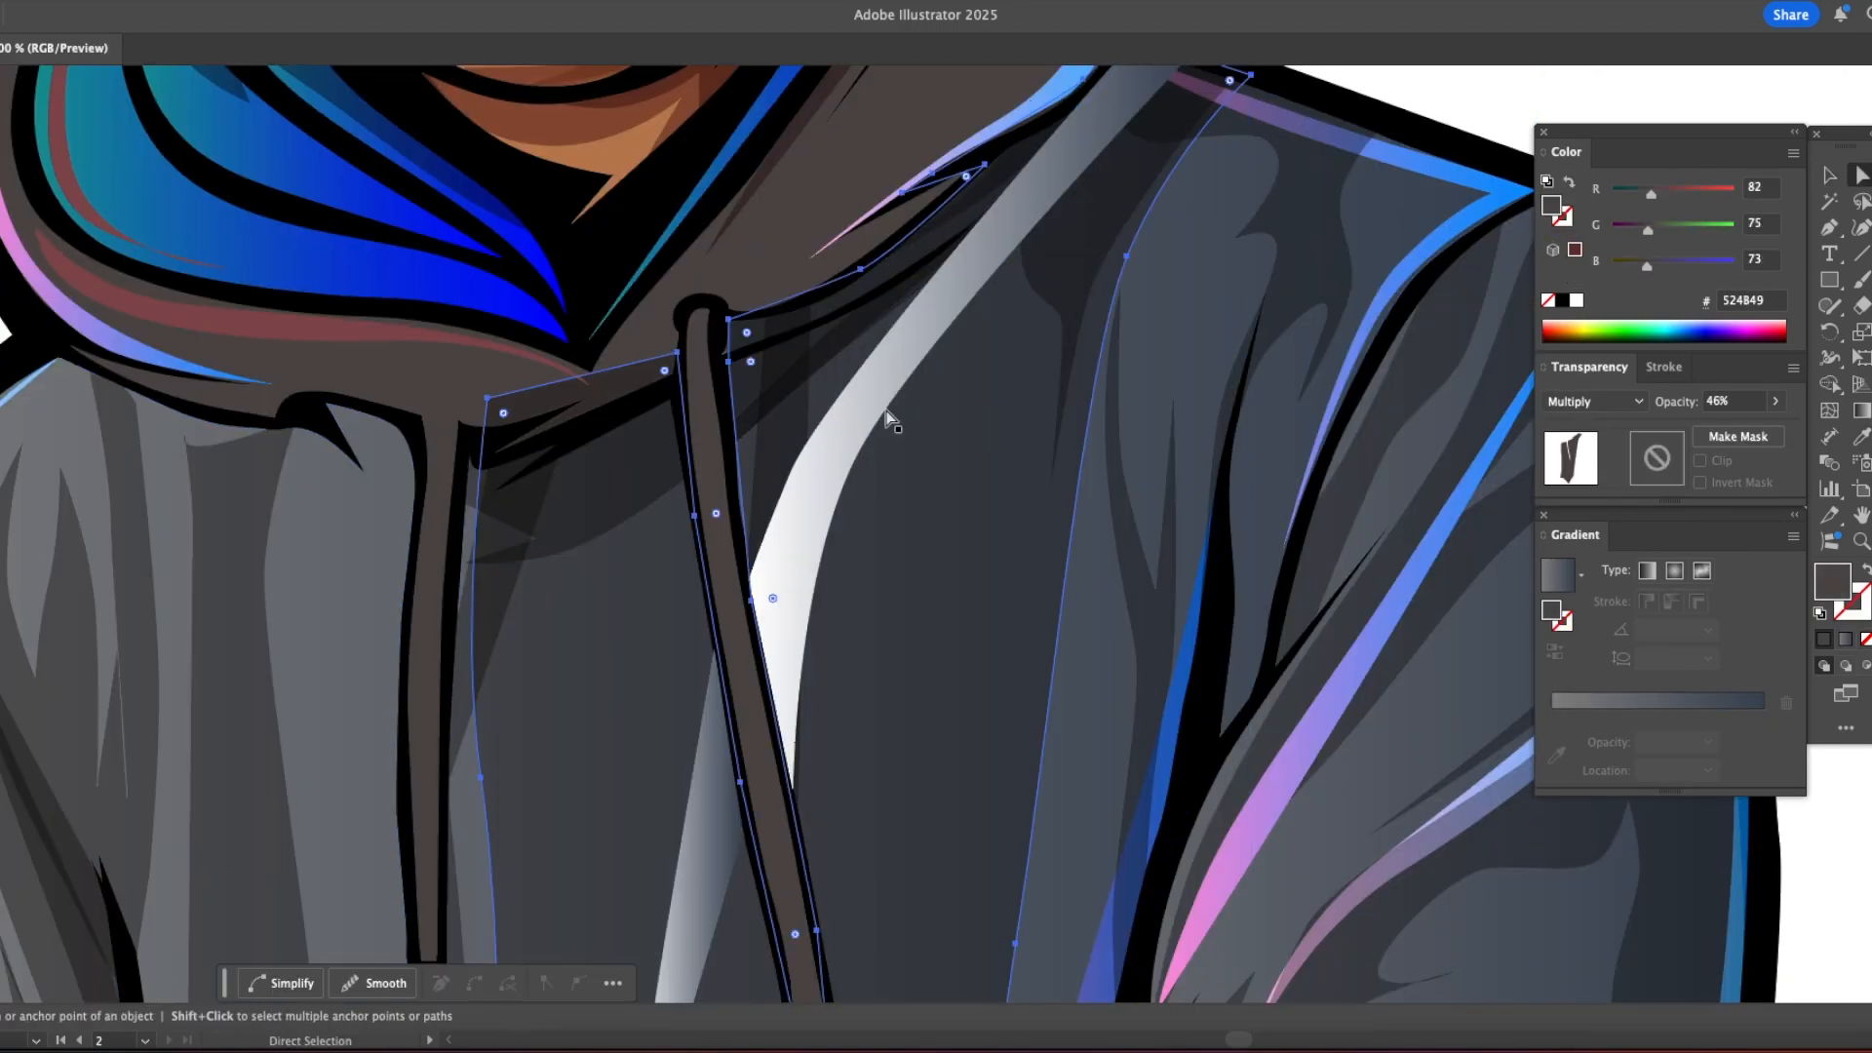
Step: Delete the white to dark blue highlights around the right drawstring from the illustration's torso
super+click(849, 429)
shift+super+click(698, 829)
key(Delete)
alt+super+click(986, 523)
alt+super+triple_click(985, 523)
alt+super+double_click(986, 522)
key(v)
drag(408, 684, 632, 659)
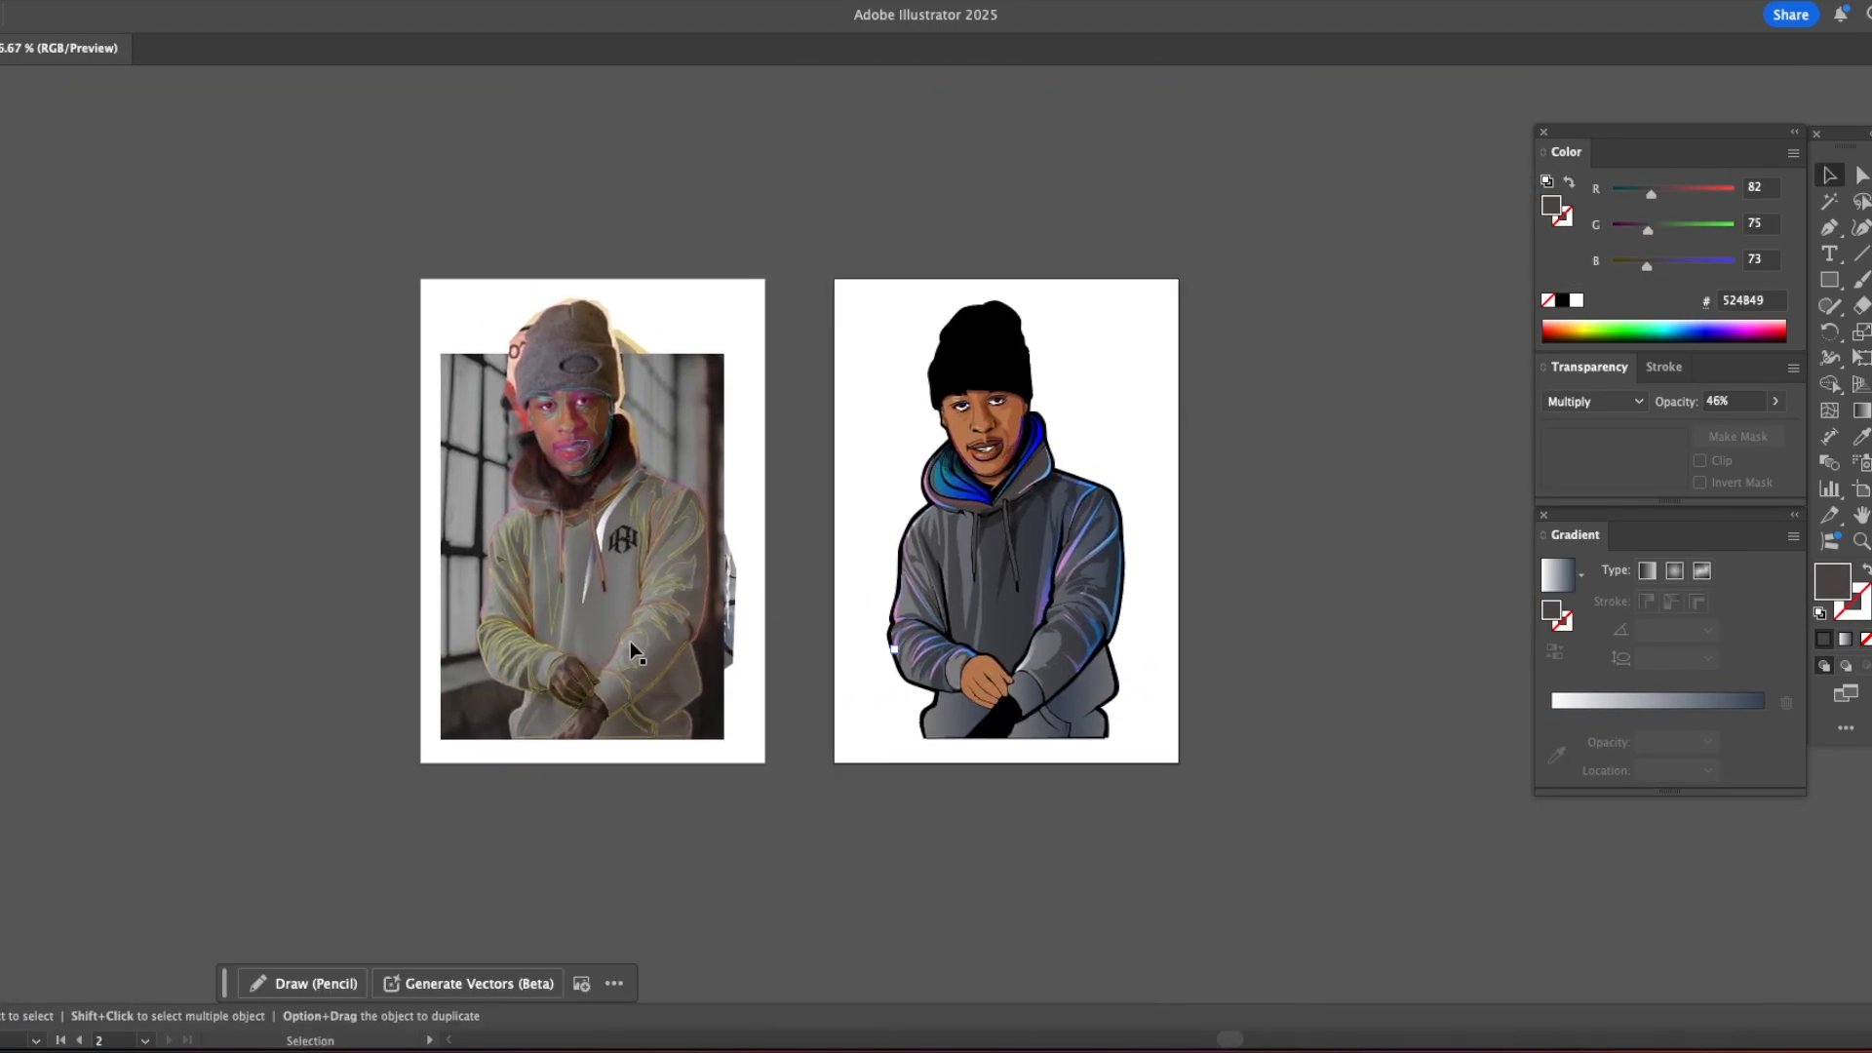
Step: Add the text "vontv" on the blank area beside the illustration's hood
super+double_click(991, 526)
drag(193, 581, 527, 489)
key(t)
click(855, 380)
text(von)
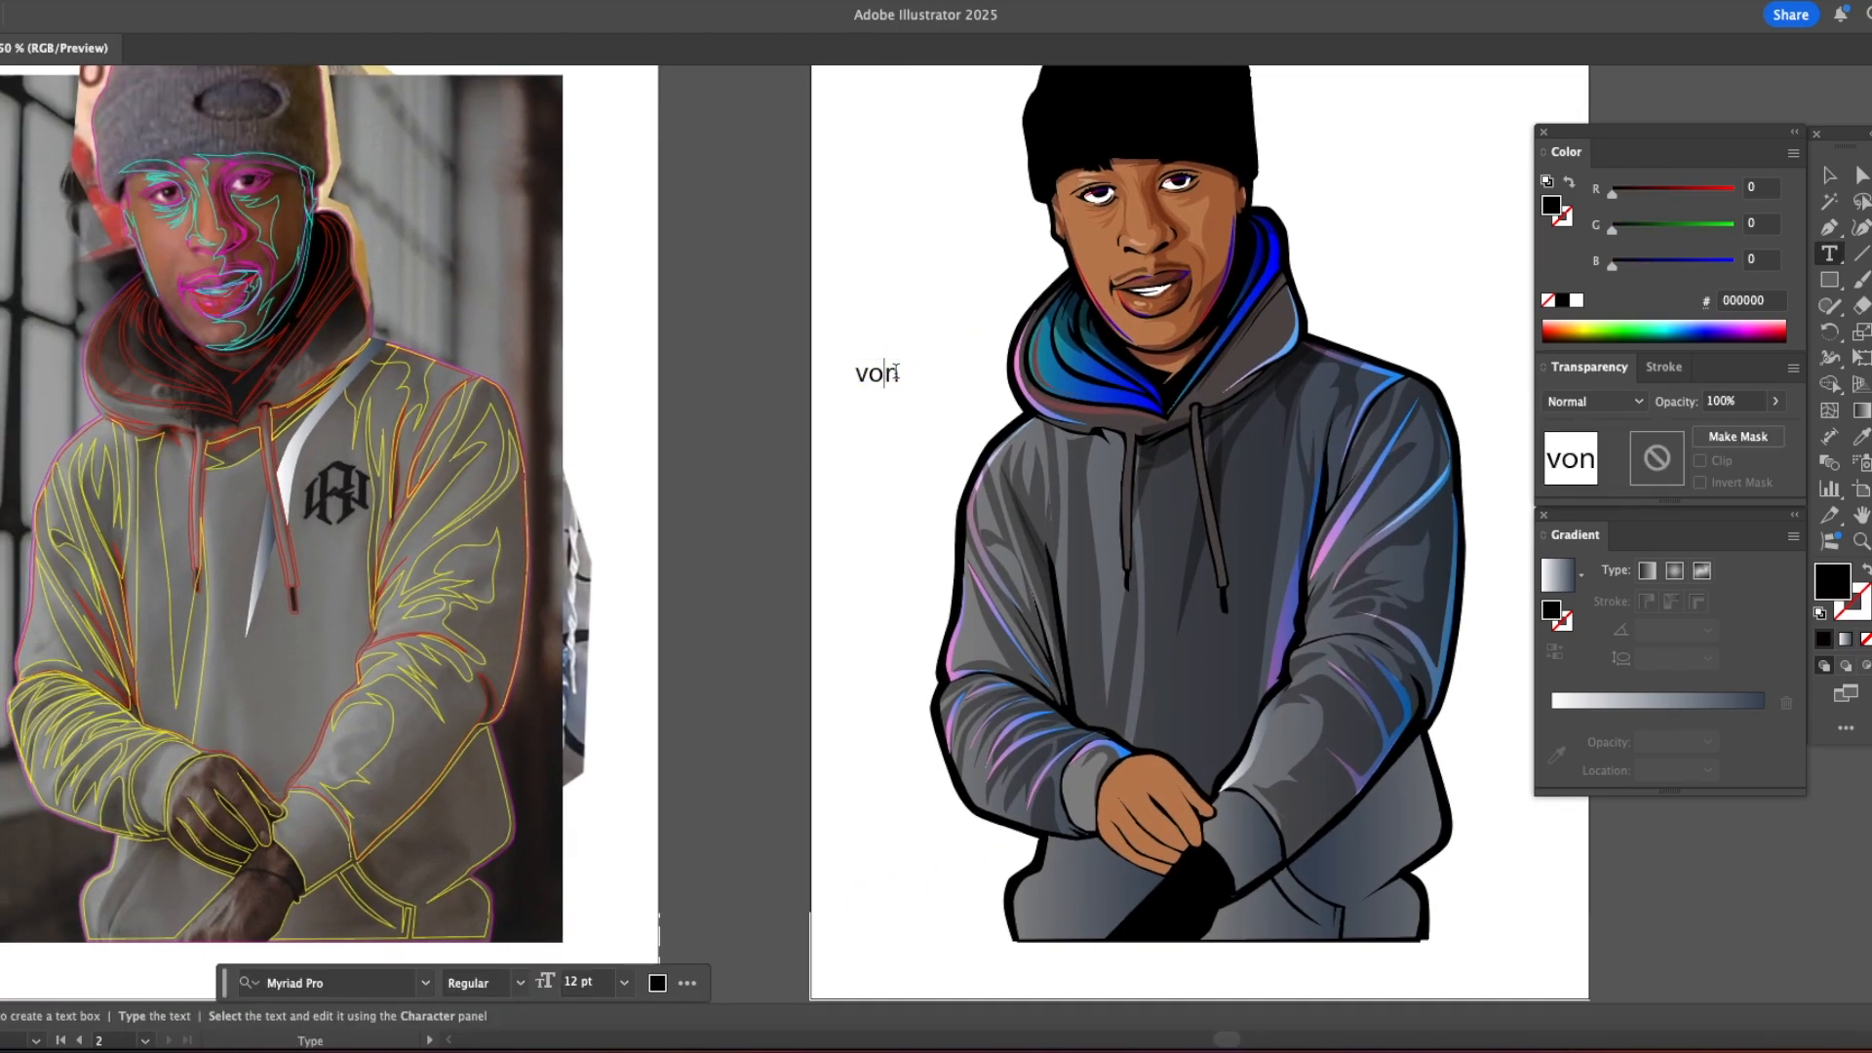
text(tv)
key(Escape)
Step: Set the font of the "vontv" text to Arial Black
key(super+t)
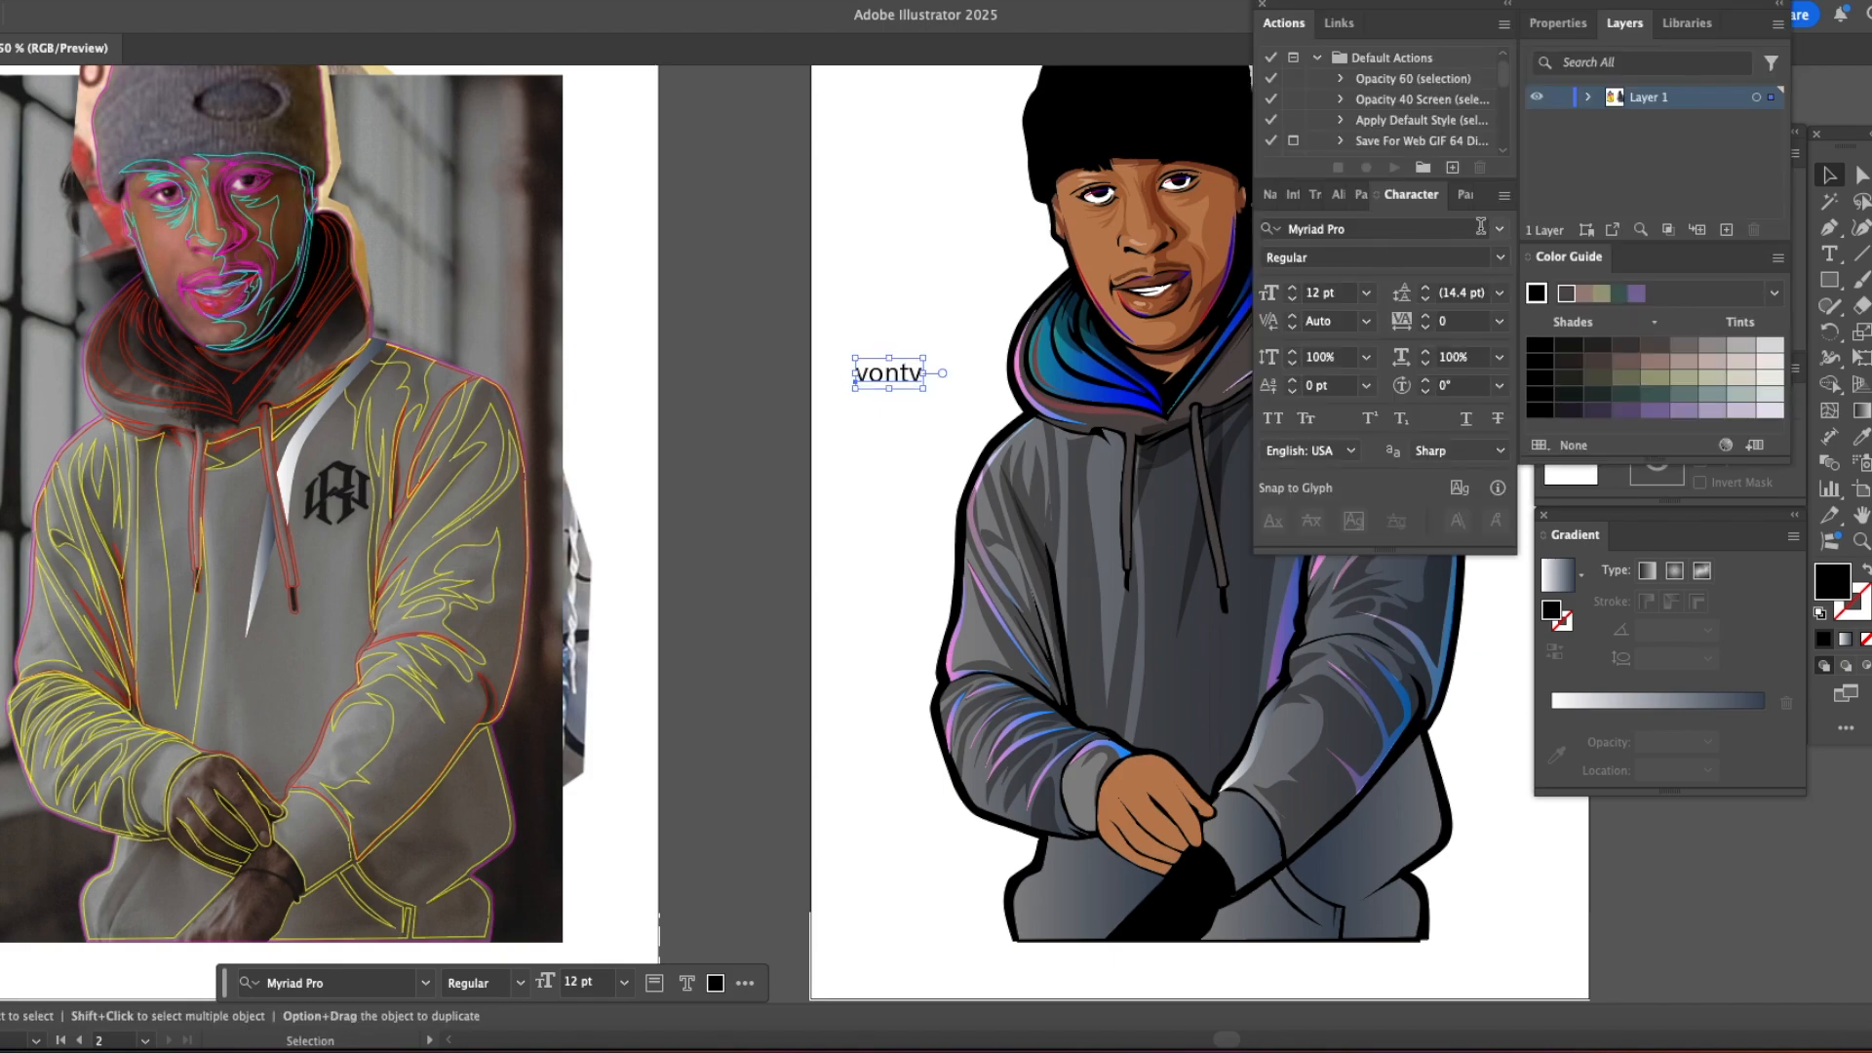
click(1501, 229)
click(1543, 438)
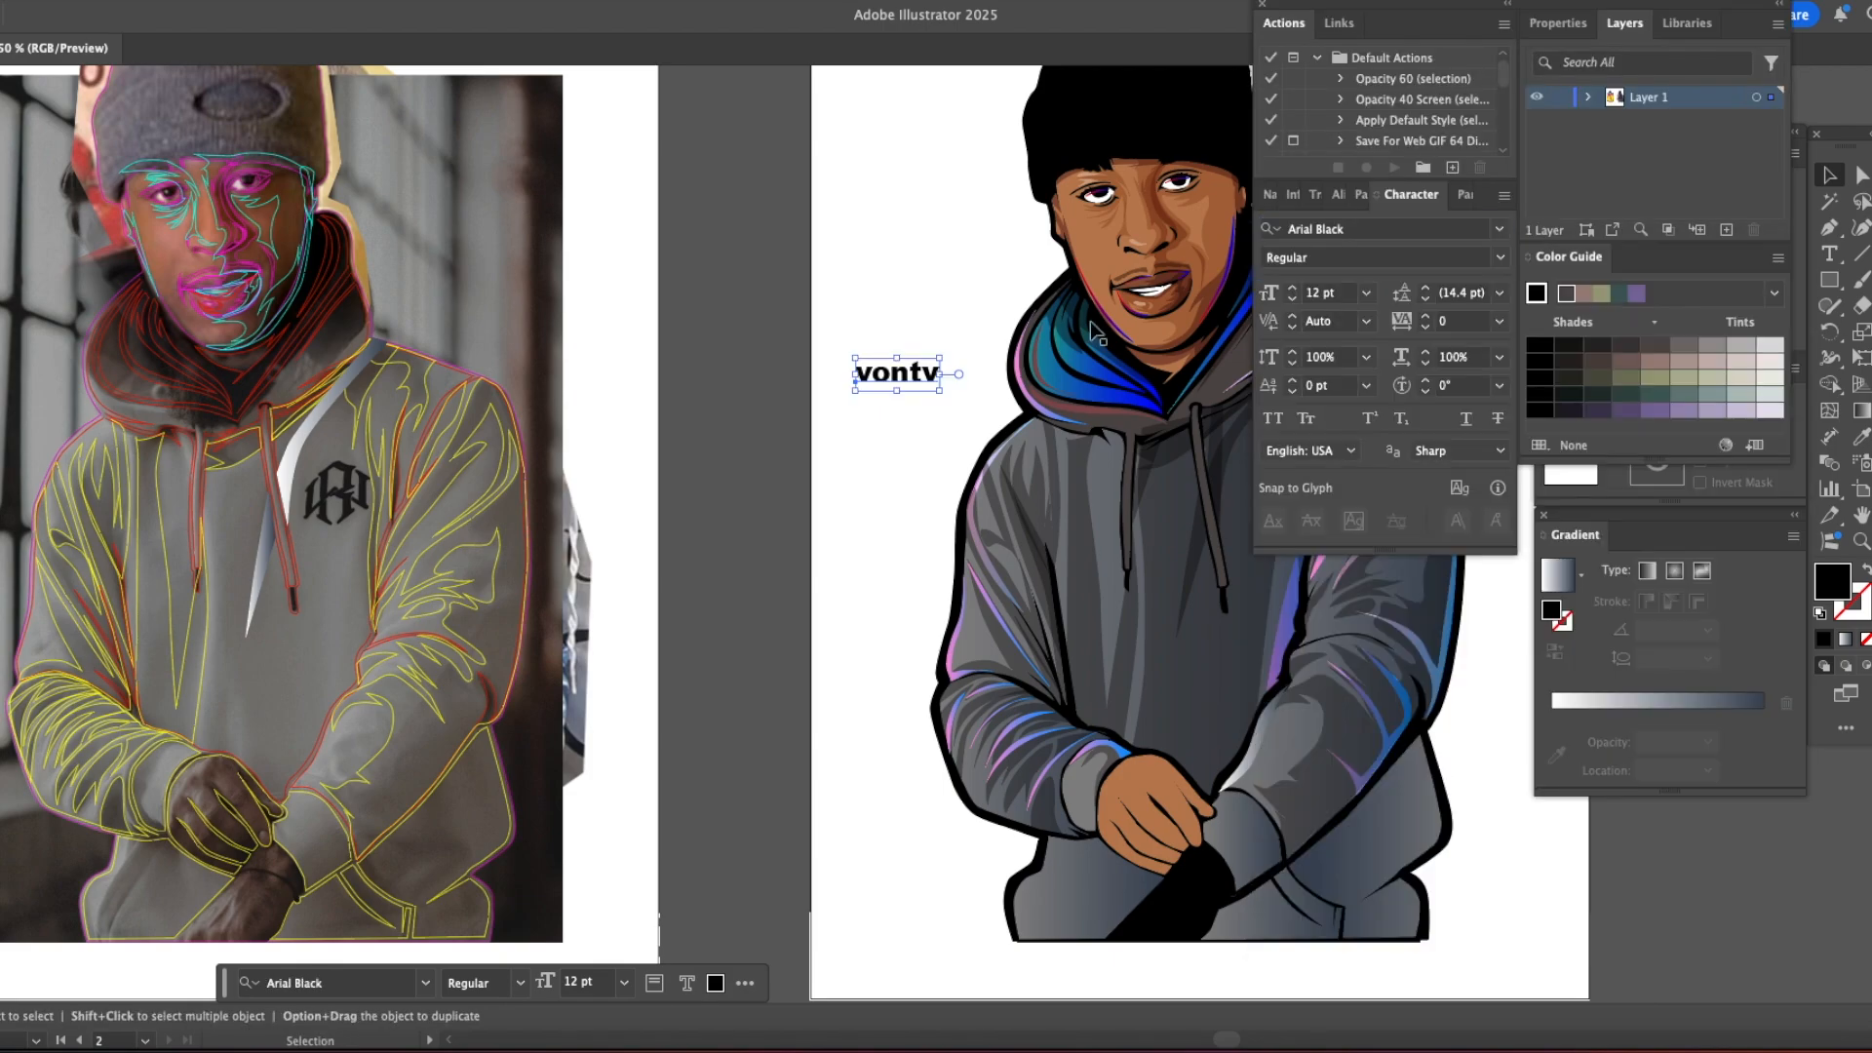
click(907, 263)
click(1261, 5)
Step: Convert the "vontv" text to outlines and place it on the hoodie's chest beside the right drawstring
click(899, 380)
click(898, 322)
drag(897, 376, 1258, 507)
key(super+equal)
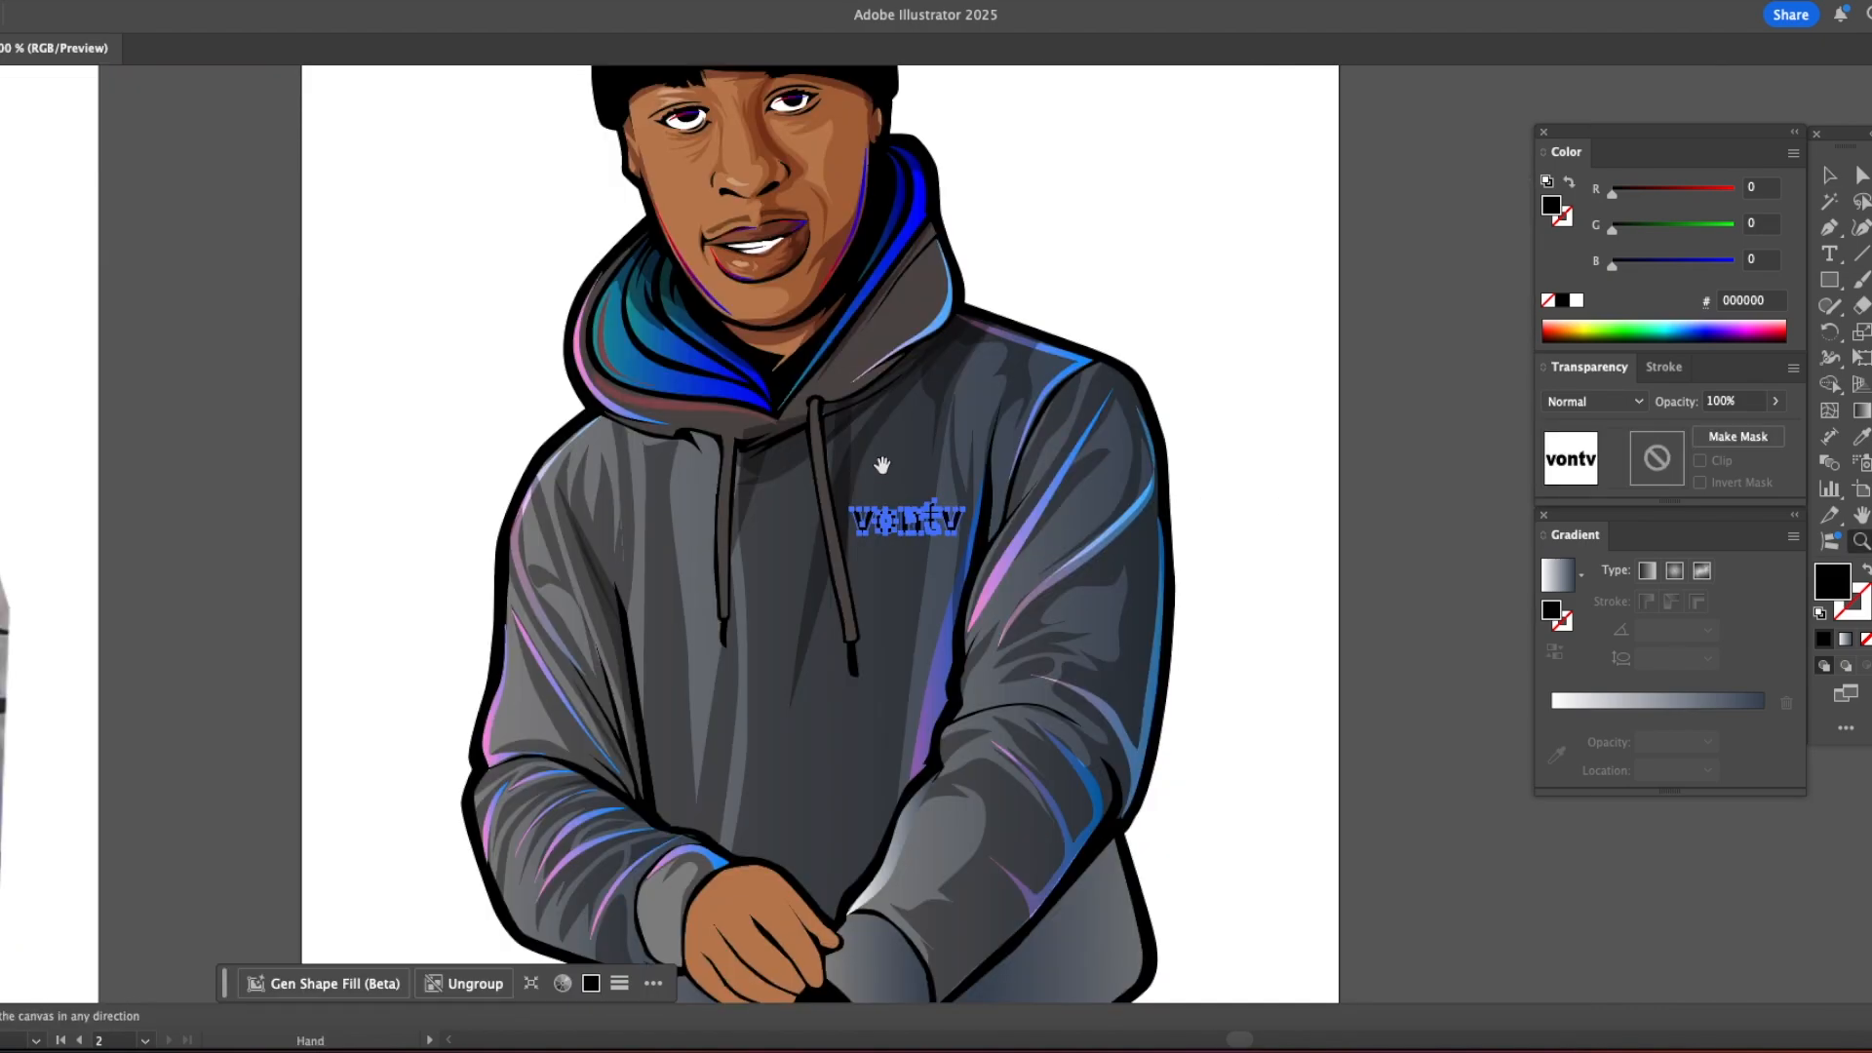
drag(882, 464, 915, 559)
drag(889, 595, 952, 626)
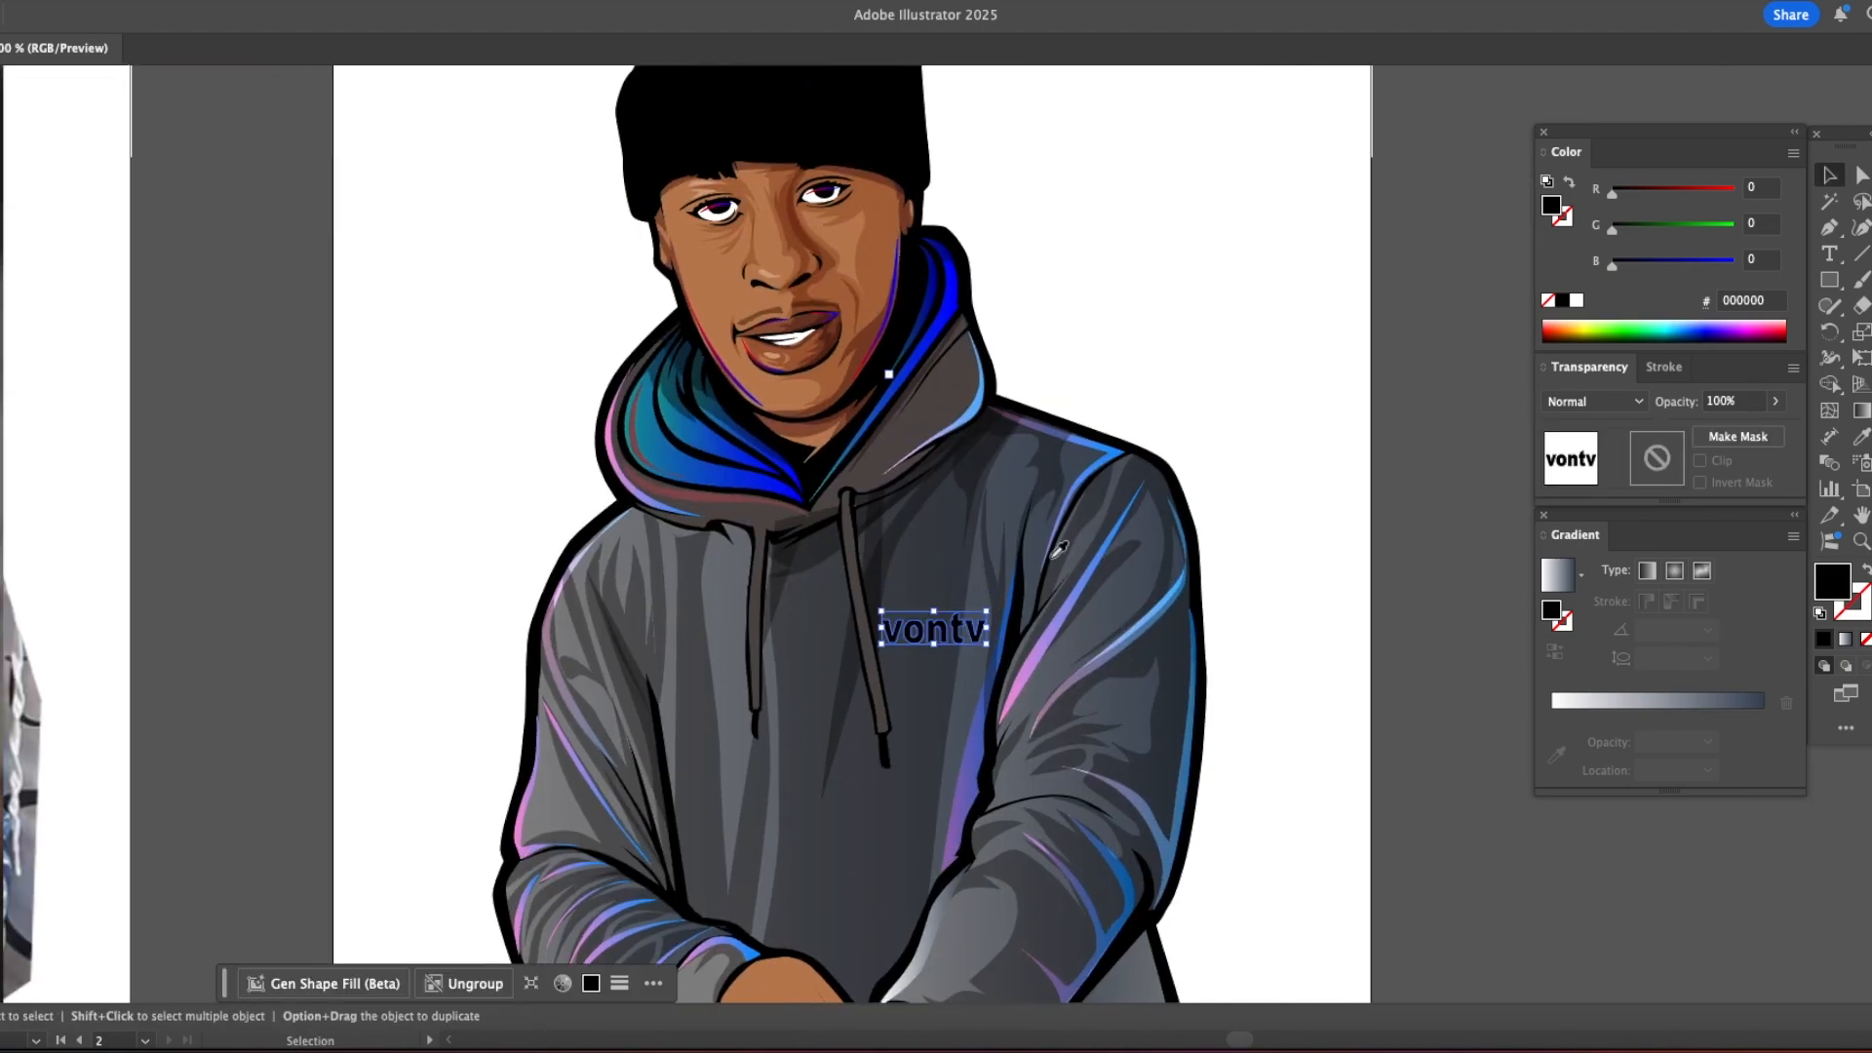
Step: Apply the hood lining's blue gradient to the chest lettering and run it vertically at 90°
key(i)
click(1051, 636)
key(v)
key(super+shift+a)
click(956, 634)
key(i)
click(925, 333)
click(957, 639)
key(g)
drag(933, 668, 933, 609)
key(v)
Step: Darken the lettering's gradient so that it runs from black to #000040
click(1562, 300)
click(1115, 318)
click(956, 634)
drag(1563, 204, 1766, 717)
click(1642, 263)
click(1220, 321)
key(super+minus)
key(super+minus)
key(super+minus)
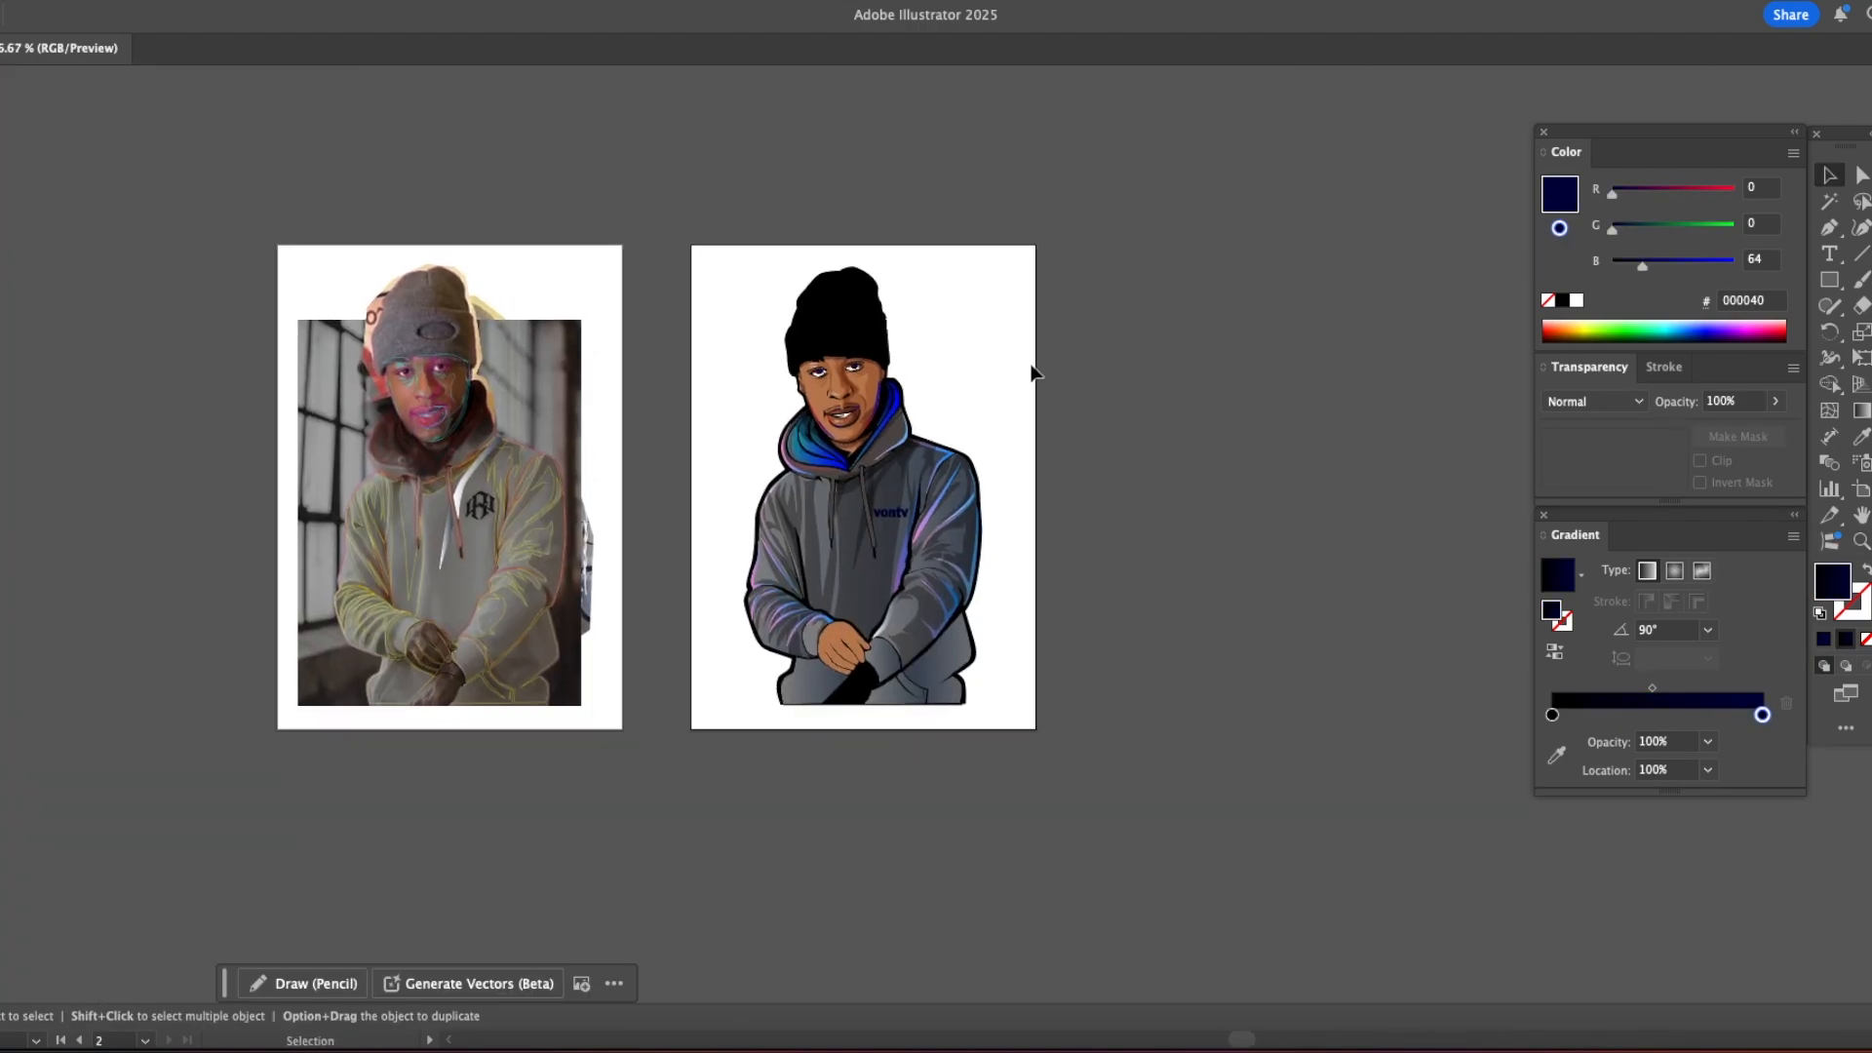
Step: Draw a jagged shadow shape across the lower part of the right cuff and give it the #524B49 shadow style
key(super+plus)
key(super+plus)
key(super+plus)
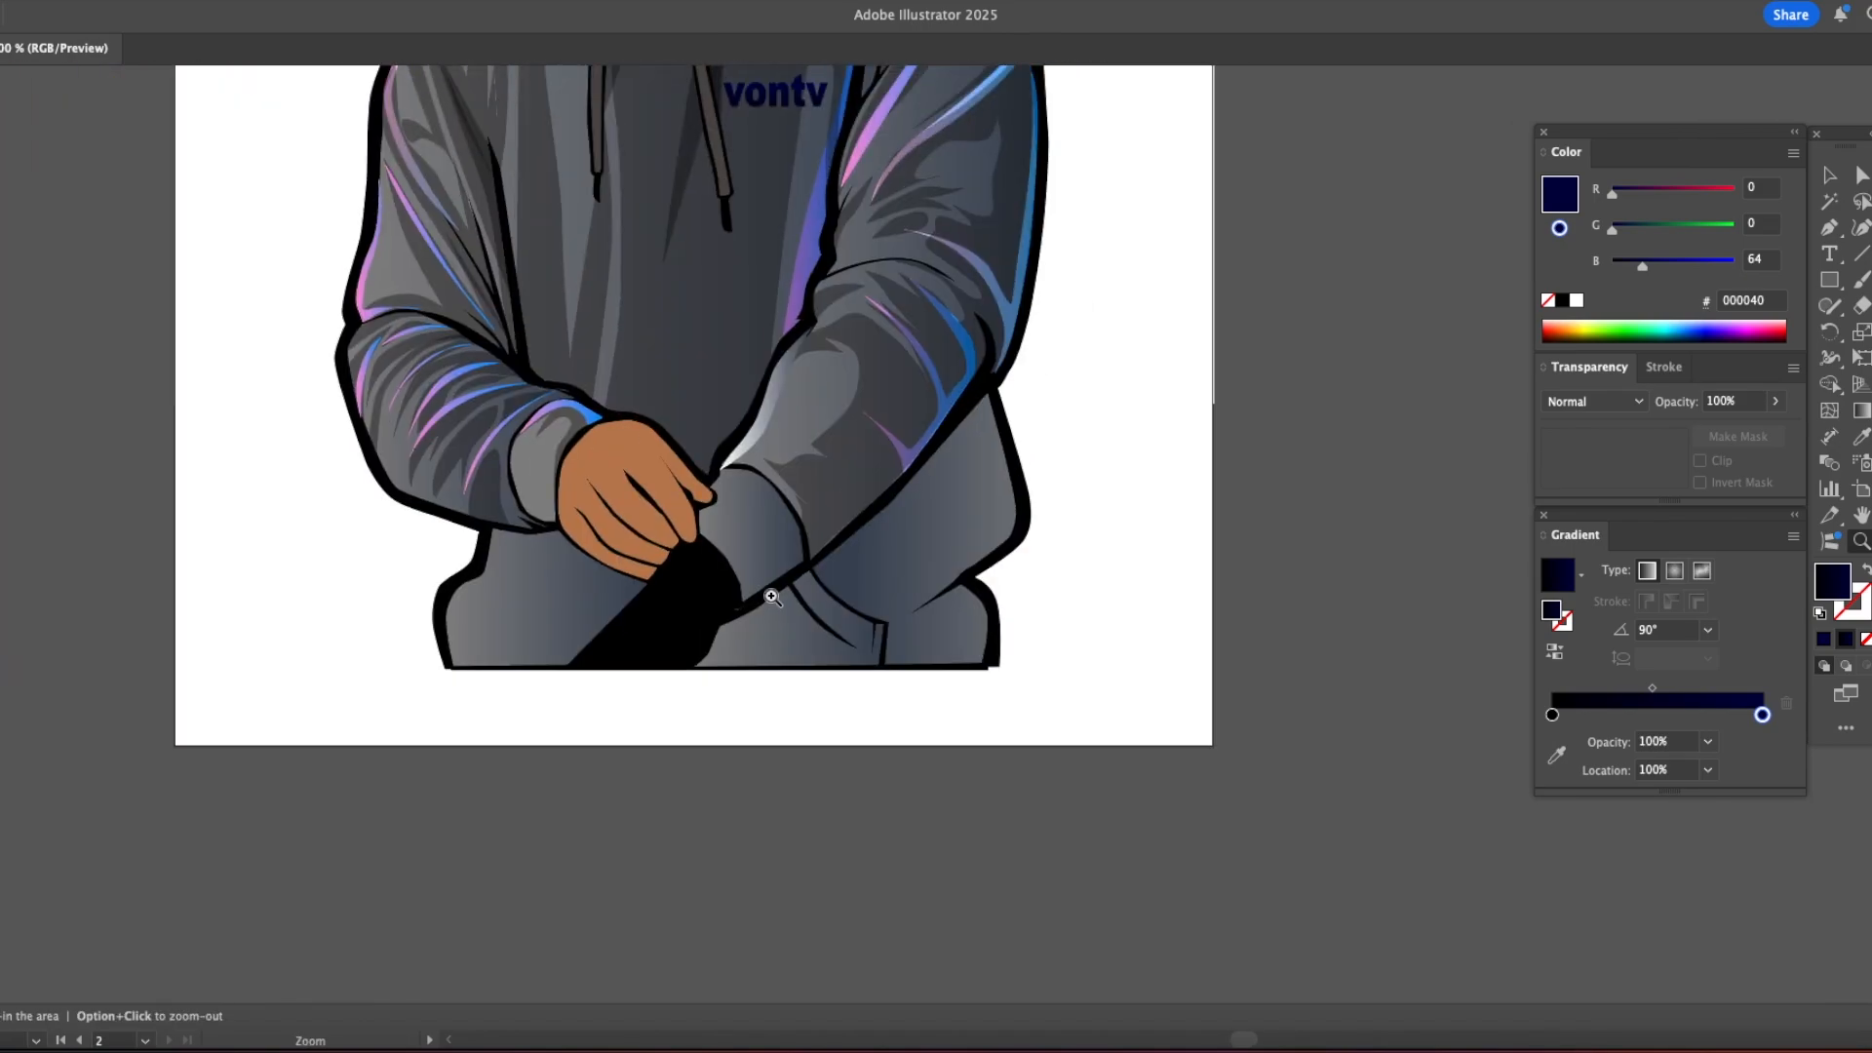
key(p)
click(771, 492)
click(741, 605)
click(809, 563)
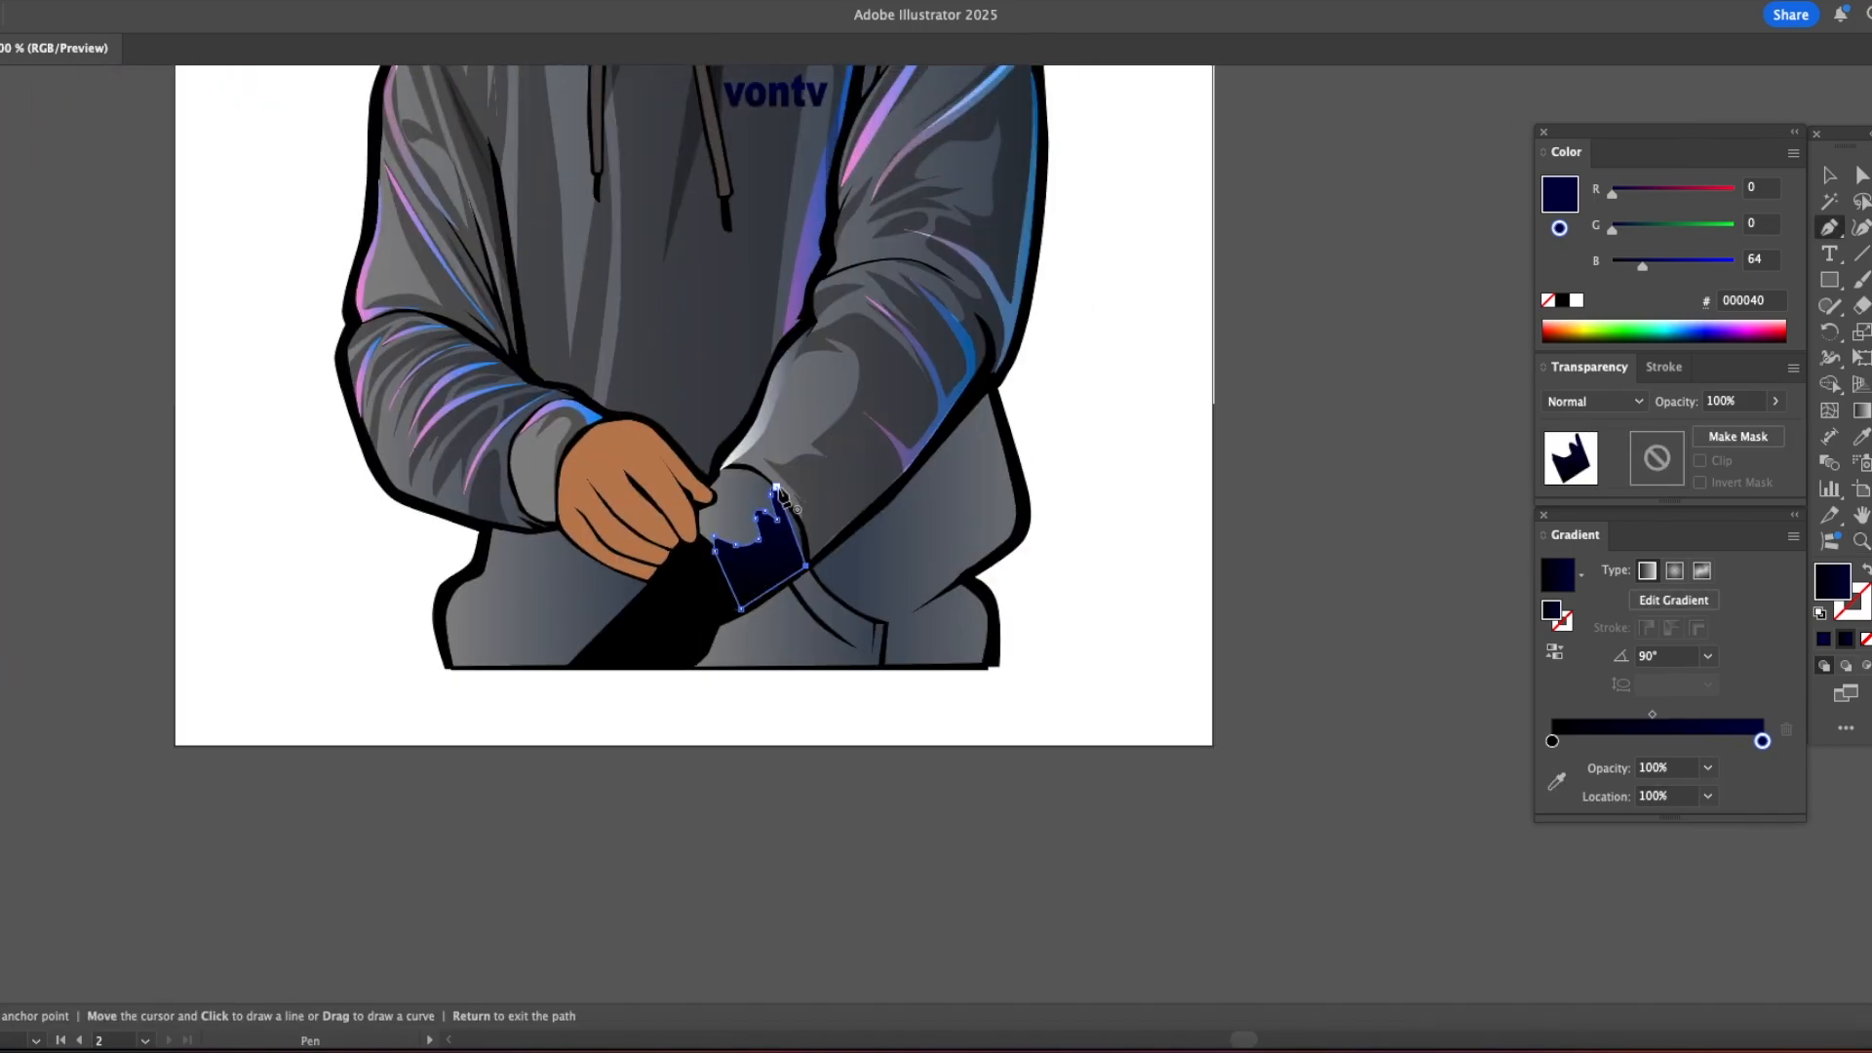
click(776, 488)
key(i)
click(854, 466)
key(v)
click(1137, 481)
click(925, 560)
Step: Draw a thin highlight along the outer and lower edges of the right cuff and fill it with the pink to blue gradient
key(p)
click(752, 381)
drag(848, 504, 863, 551)
click(856, 562)
click(731, 628)
click(838, 551)
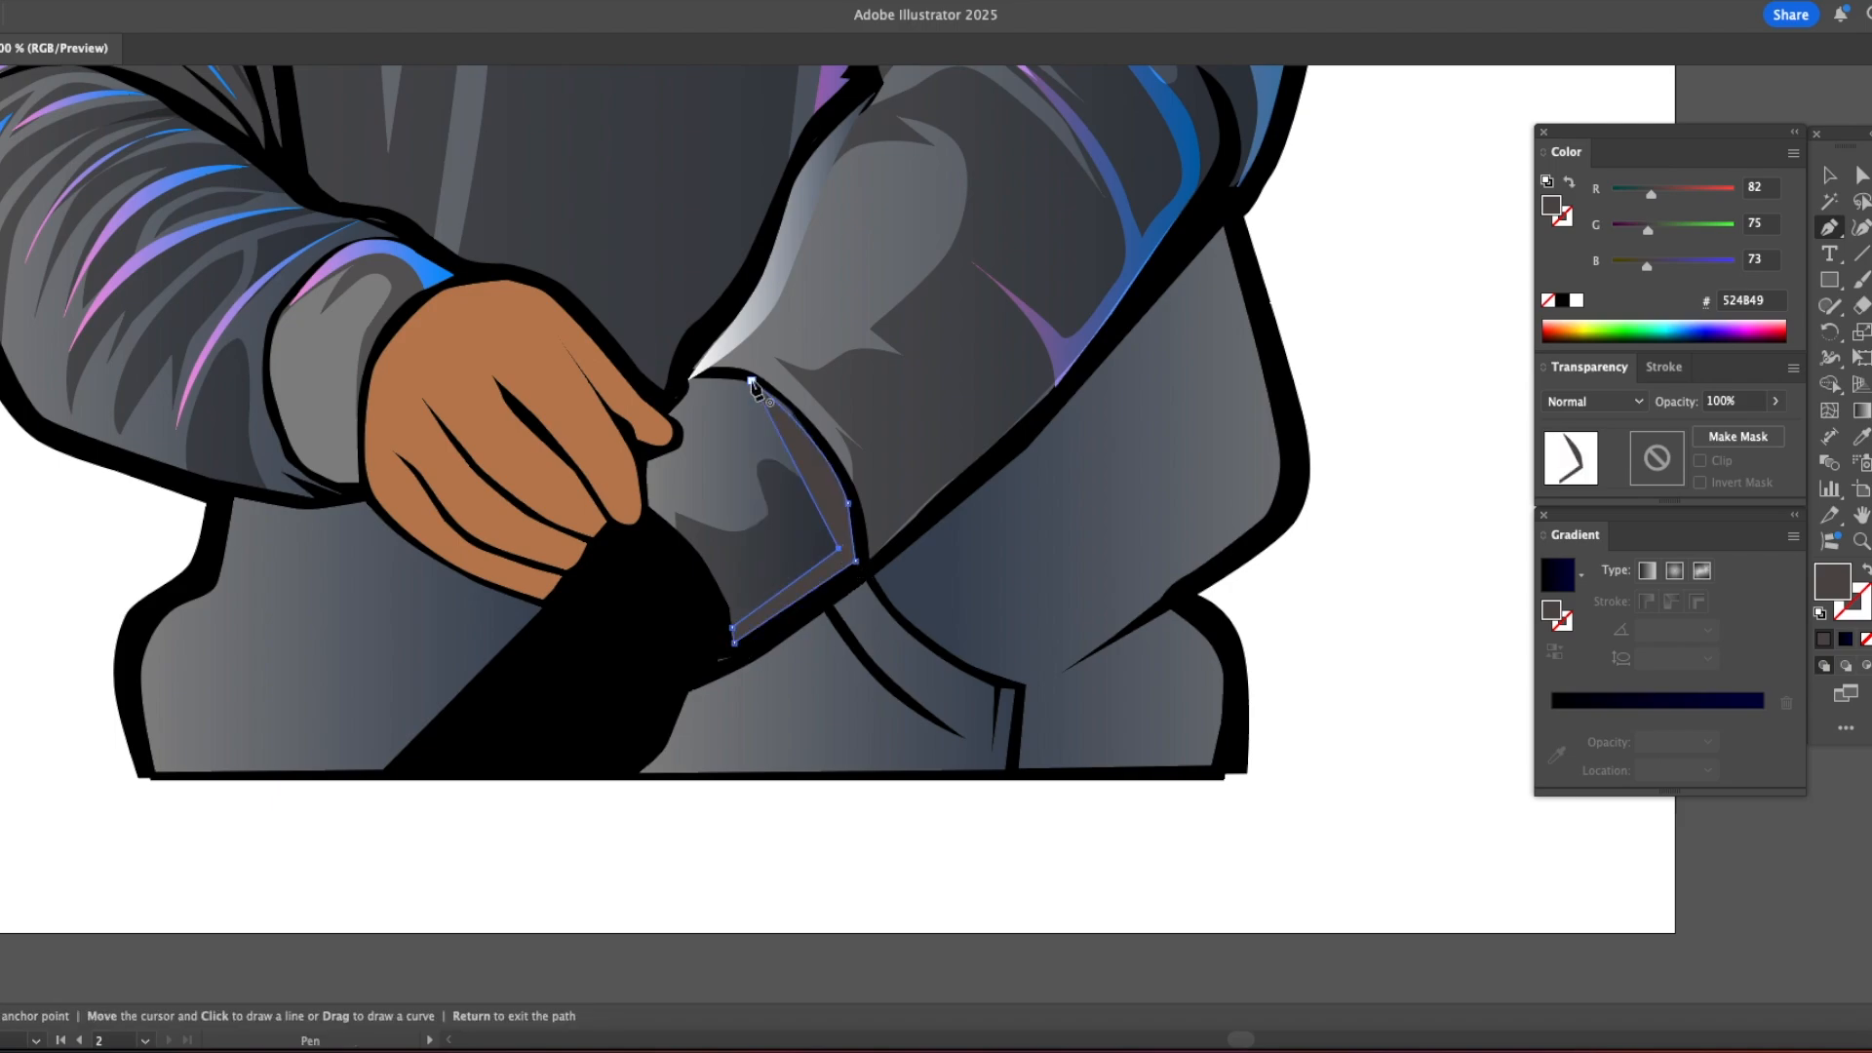
drag(752, 380, 658, 310)
key(i)
click(1040, 317)
click(344, 262)
key(v)
click(909, 524)
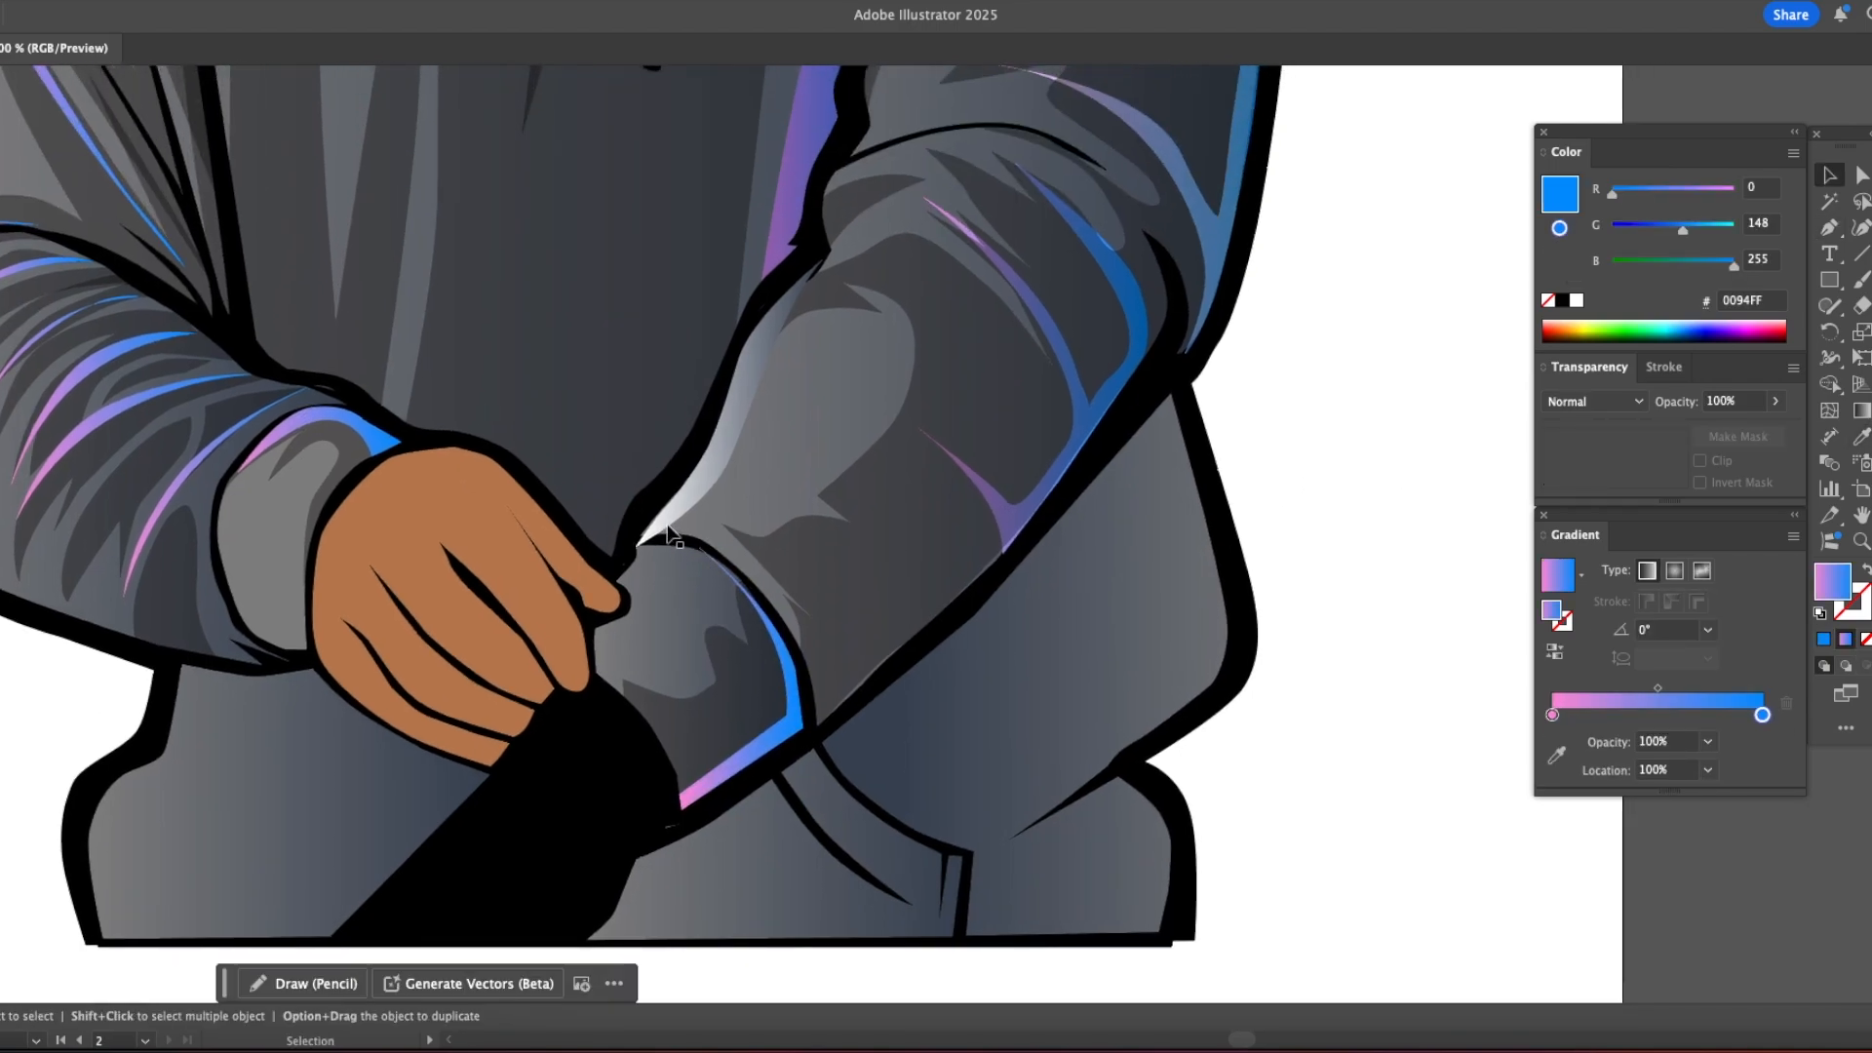
Step: Adjust the tip of the white forearm highlight where it meets the right cuff
key(a)
drag(639, 544, 649, 534)
click(1346, 493)
Step: On the traced photo, trace the fold lines of the hoodie's lower left part, from beneath the left cuff to the hem
key(z)
alt+click(680, 573)
alt+click(680, 572)
alt+click(858, 507)
mouse_move(932, 481)
mouse_down()
mouse_move(864, 744)
mouse_move(1237, 500)
mouse_up()
click(668, 581)
mouse_move(337, 580)
mouse_down()
mouse_move(668, 581)
mouse_move(681, 464)
mouse_up()
click(682, 464)
key(p)
super+click(702, 451)
click(683, 458)
click(681, 460)
Step: Give the new fold lines no fill and a pink #FF53AE stroke
key(i)
click(1003, 361)
click(985, 358)
key(x)
click(1695, 262)
click(1651, 226)
Step: Trace further curved fold lines below the left cuff and hand, running down towards the hem
key(p)
click(733, 454)
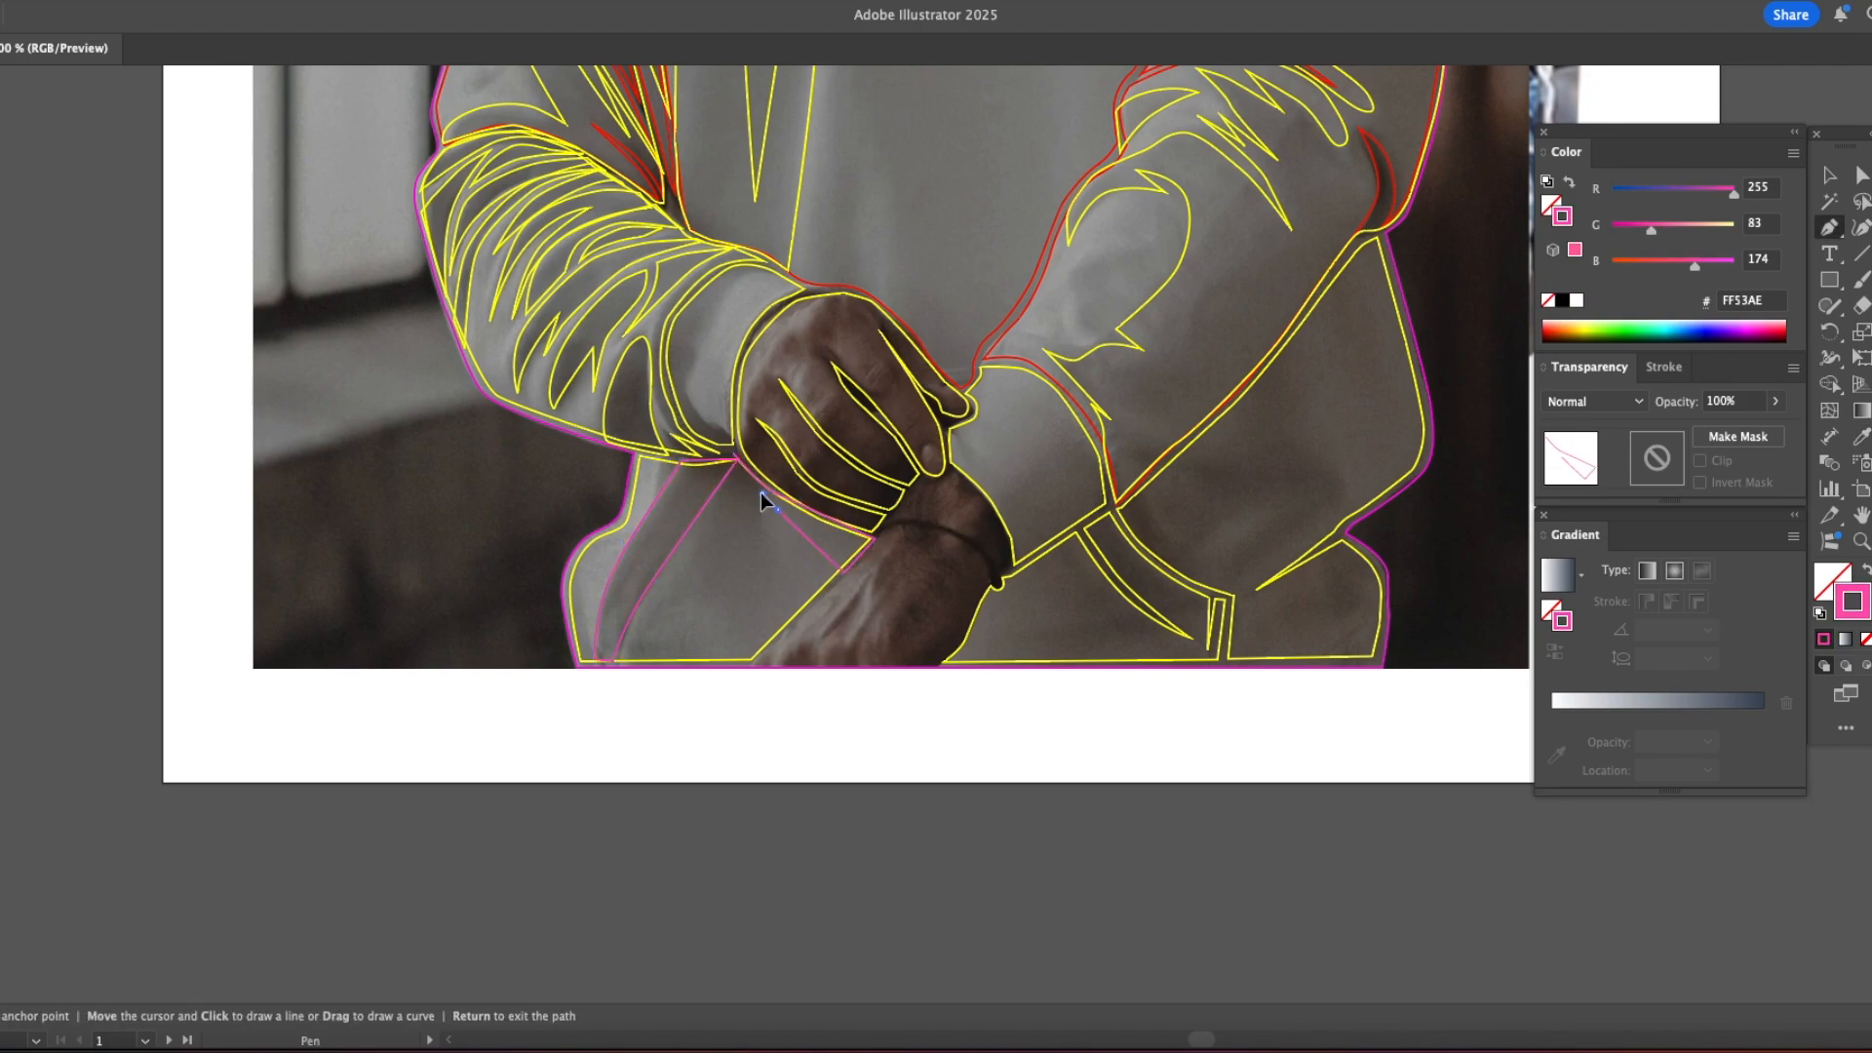
click(661, 456)
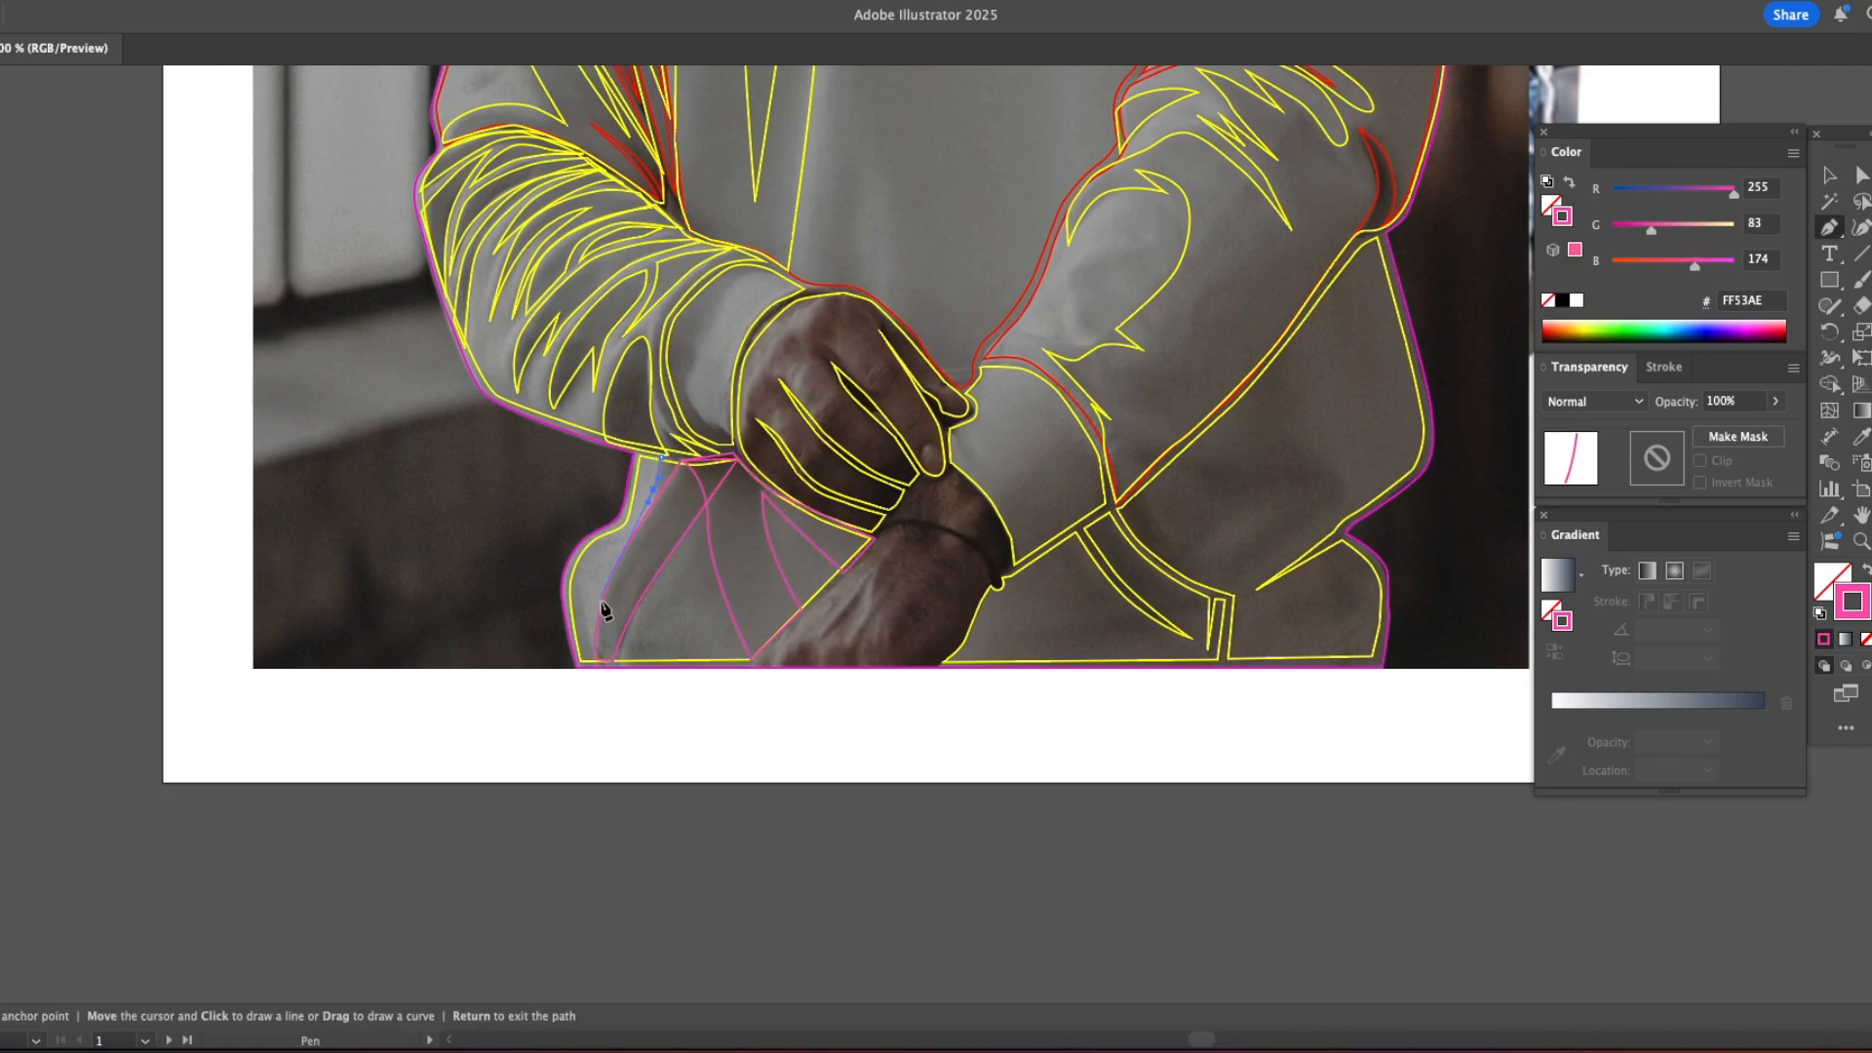
Step: Trace pink fold and shadow shapes on the hoodie's lower right part, below the forearm and along the pocket seam
scroll(1118, 567, right, 10)
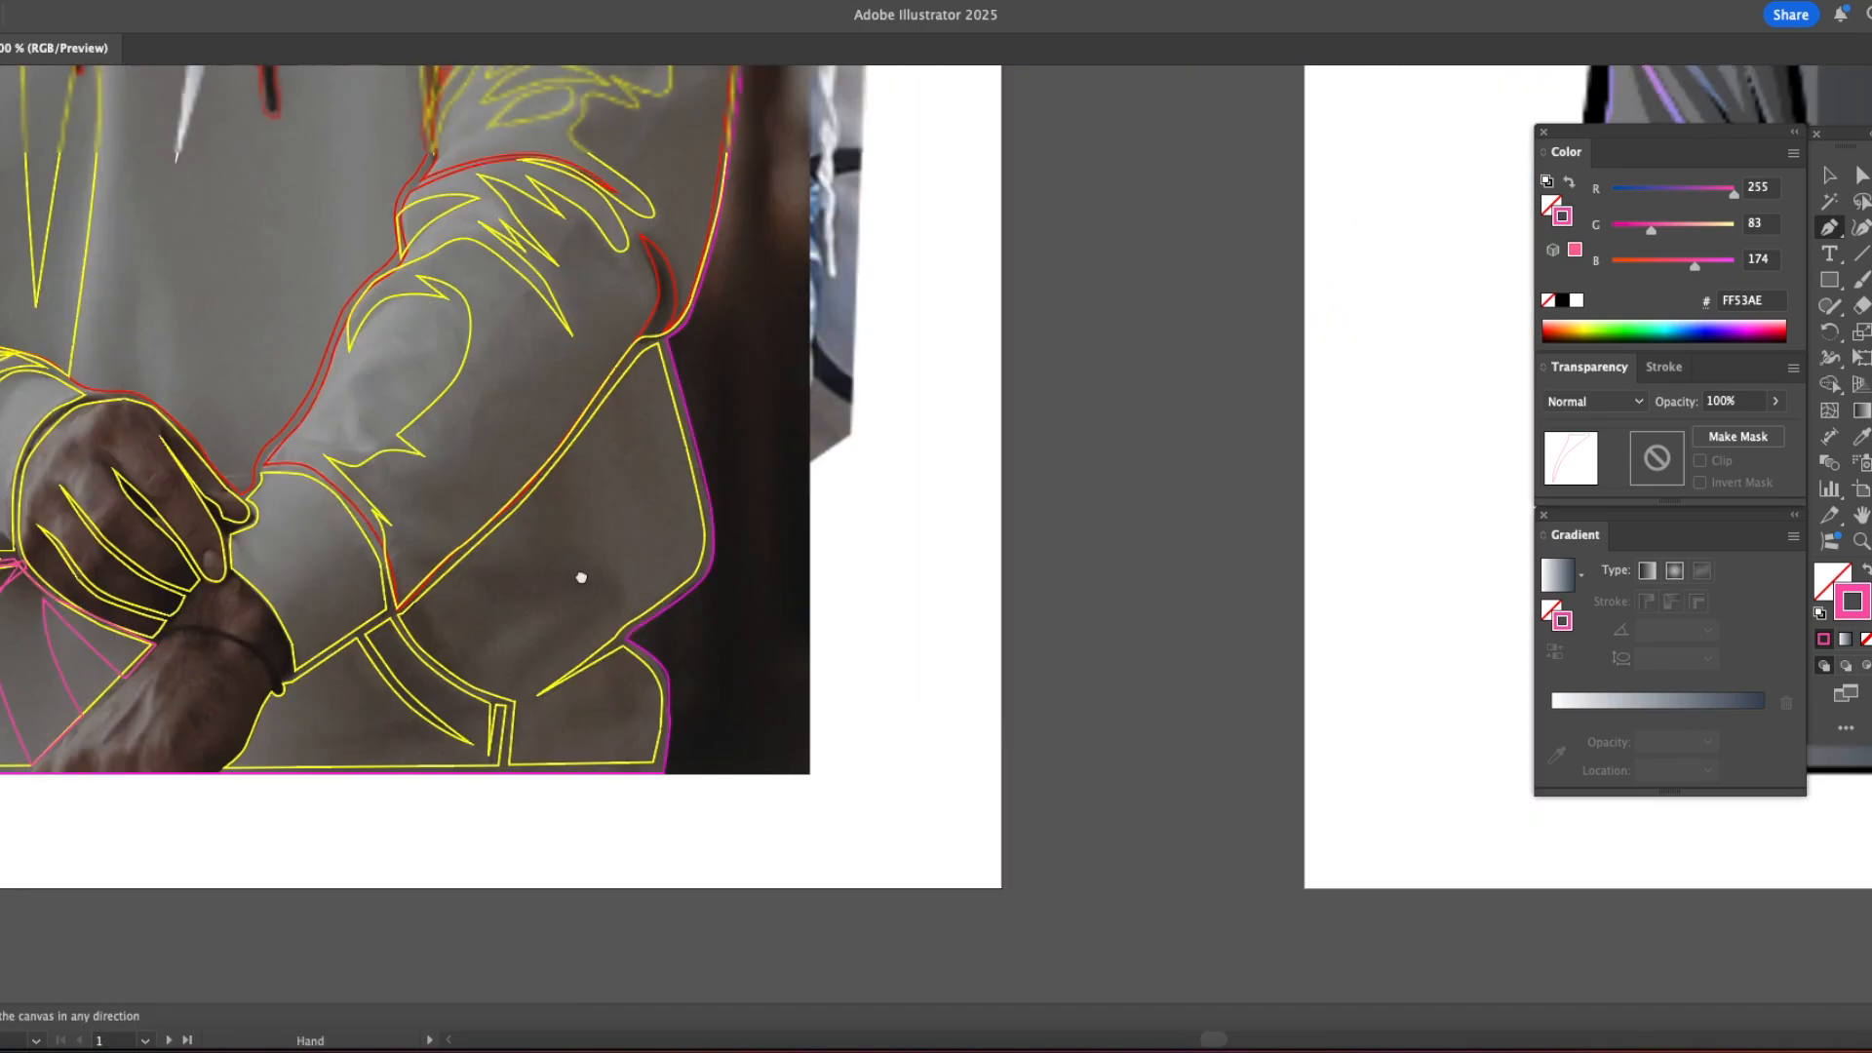
scroll(581, 577, left, 8)
drag(907, 578, 929, 625)
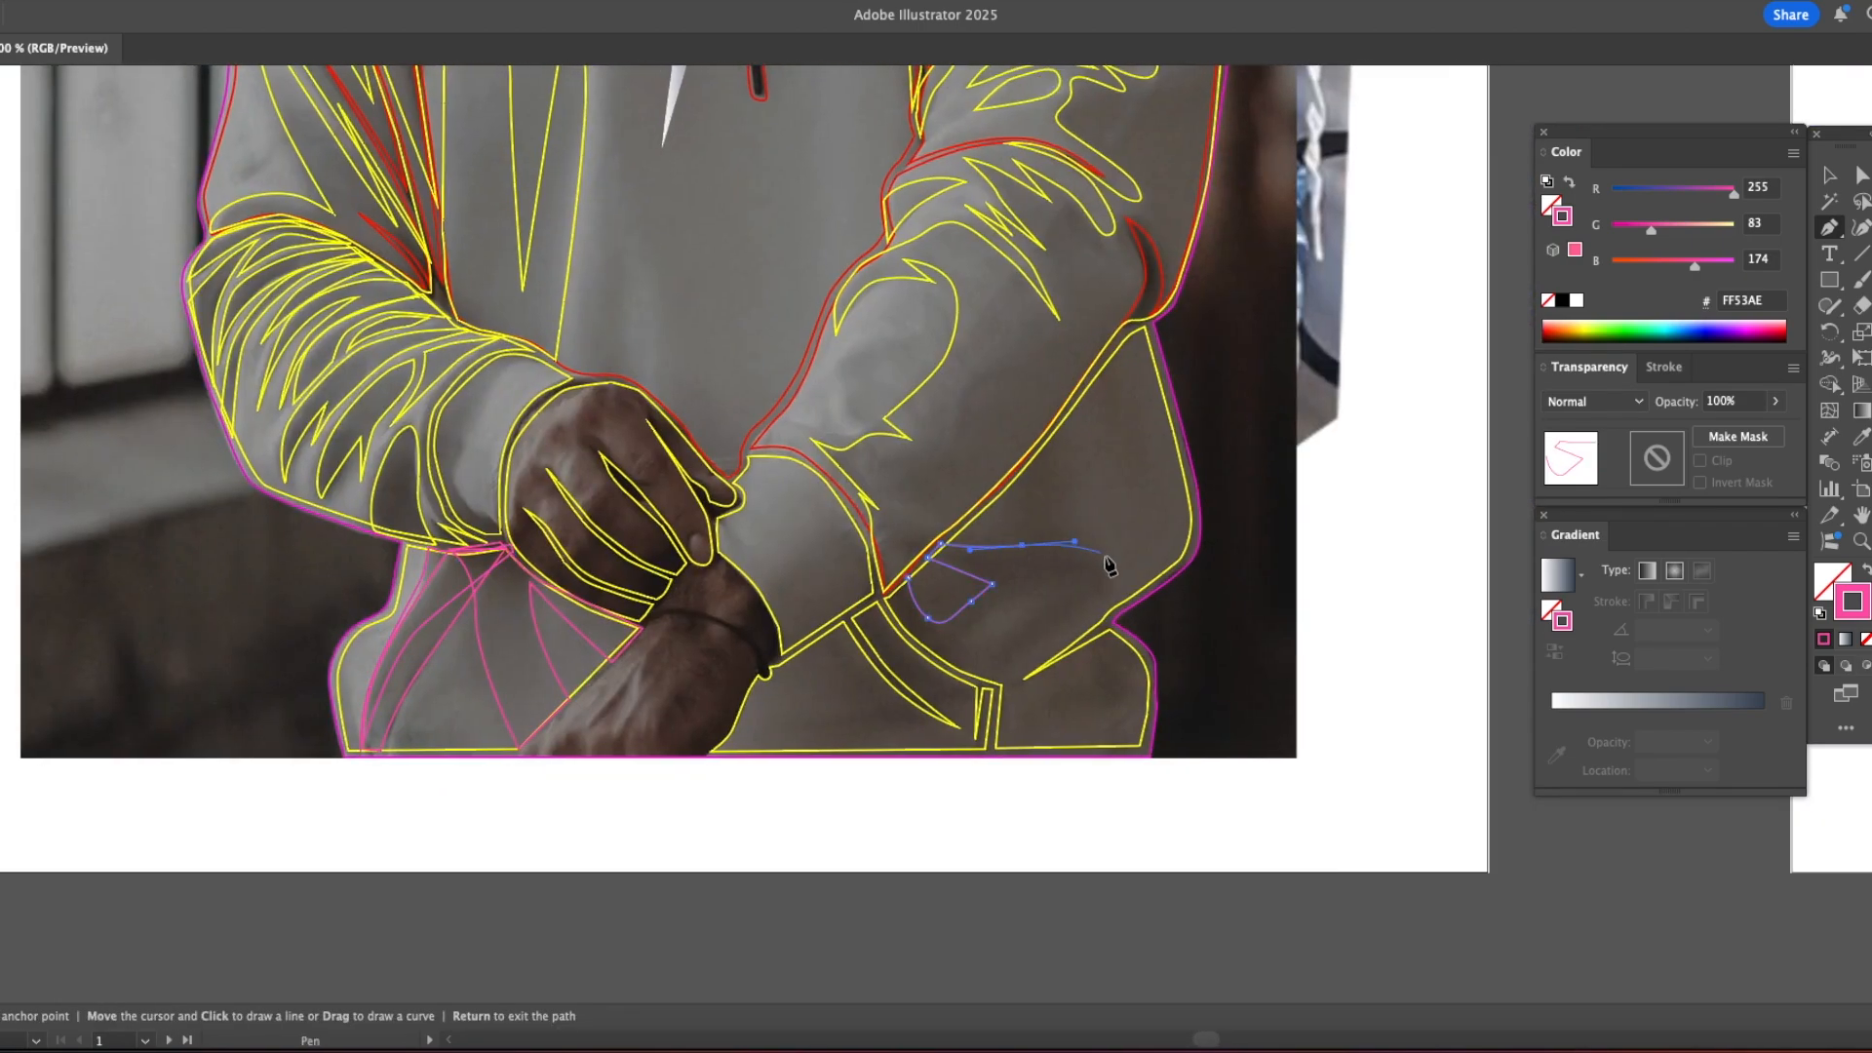
click(908, 578)
click(877, 583)
drag(901, 624, 907, 635)
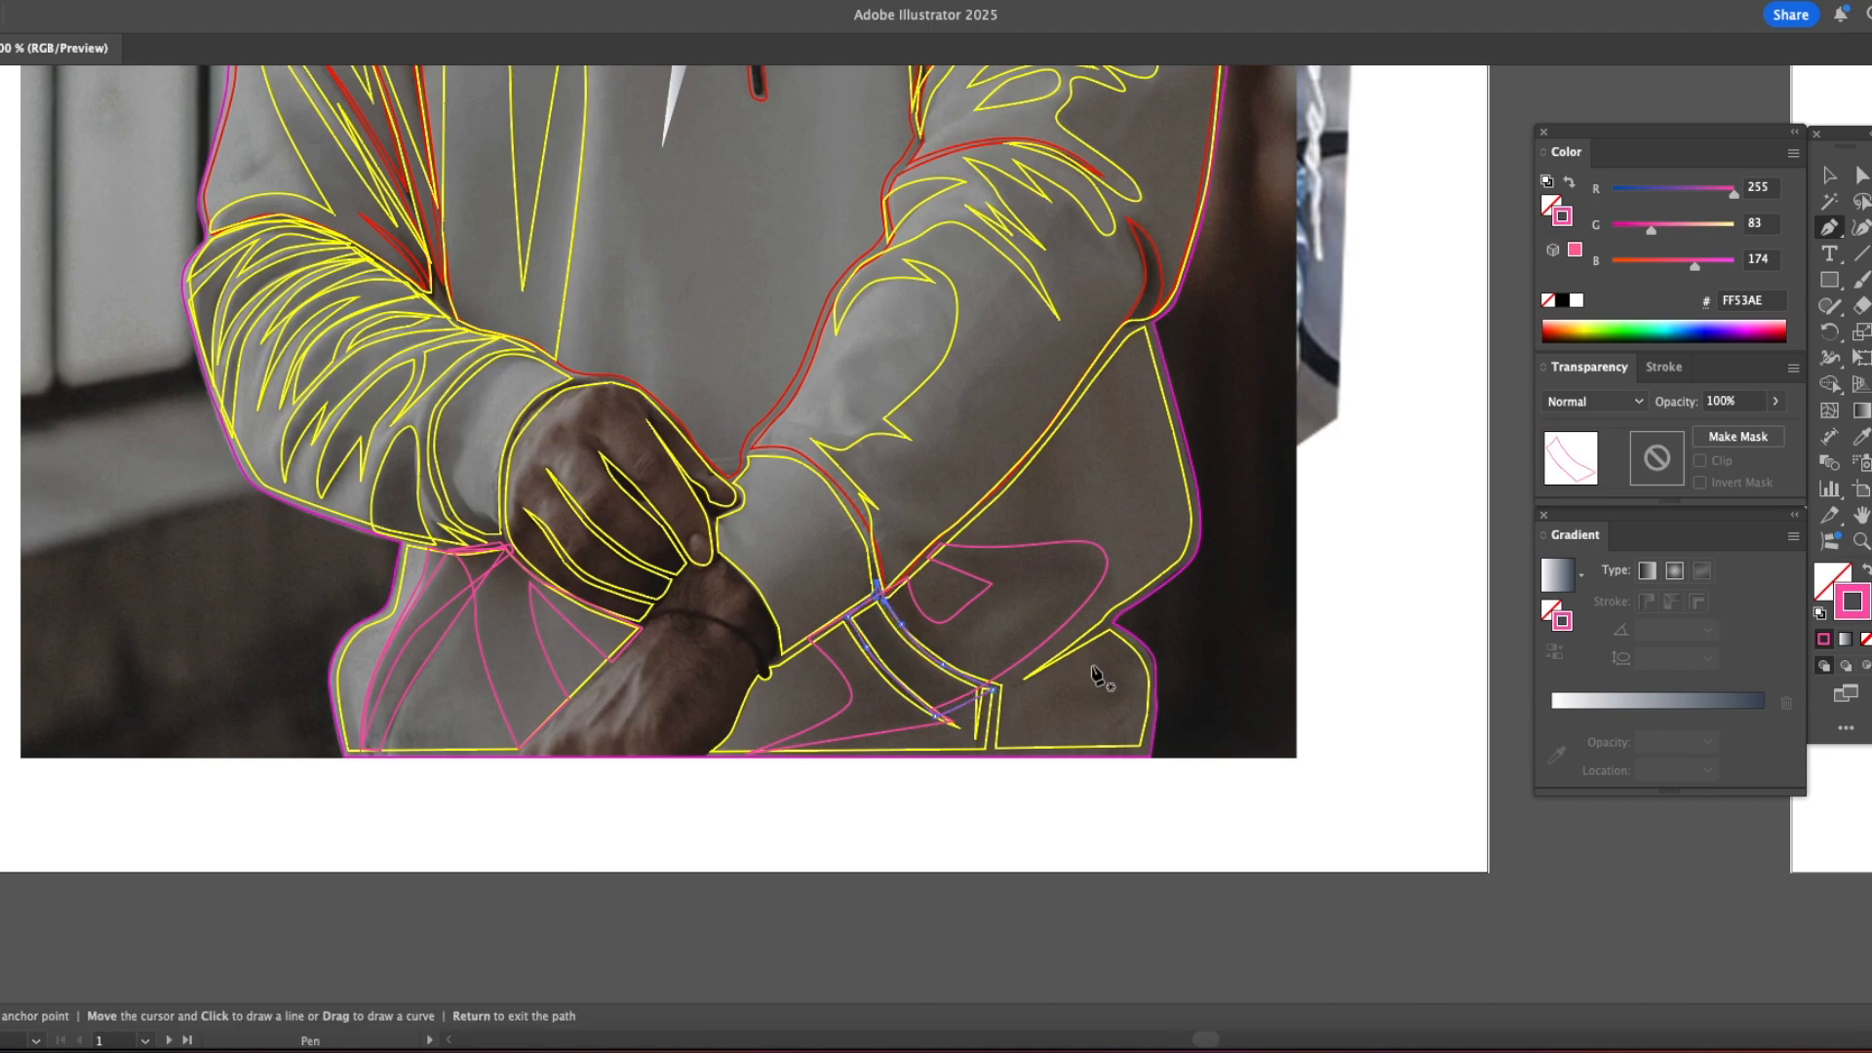
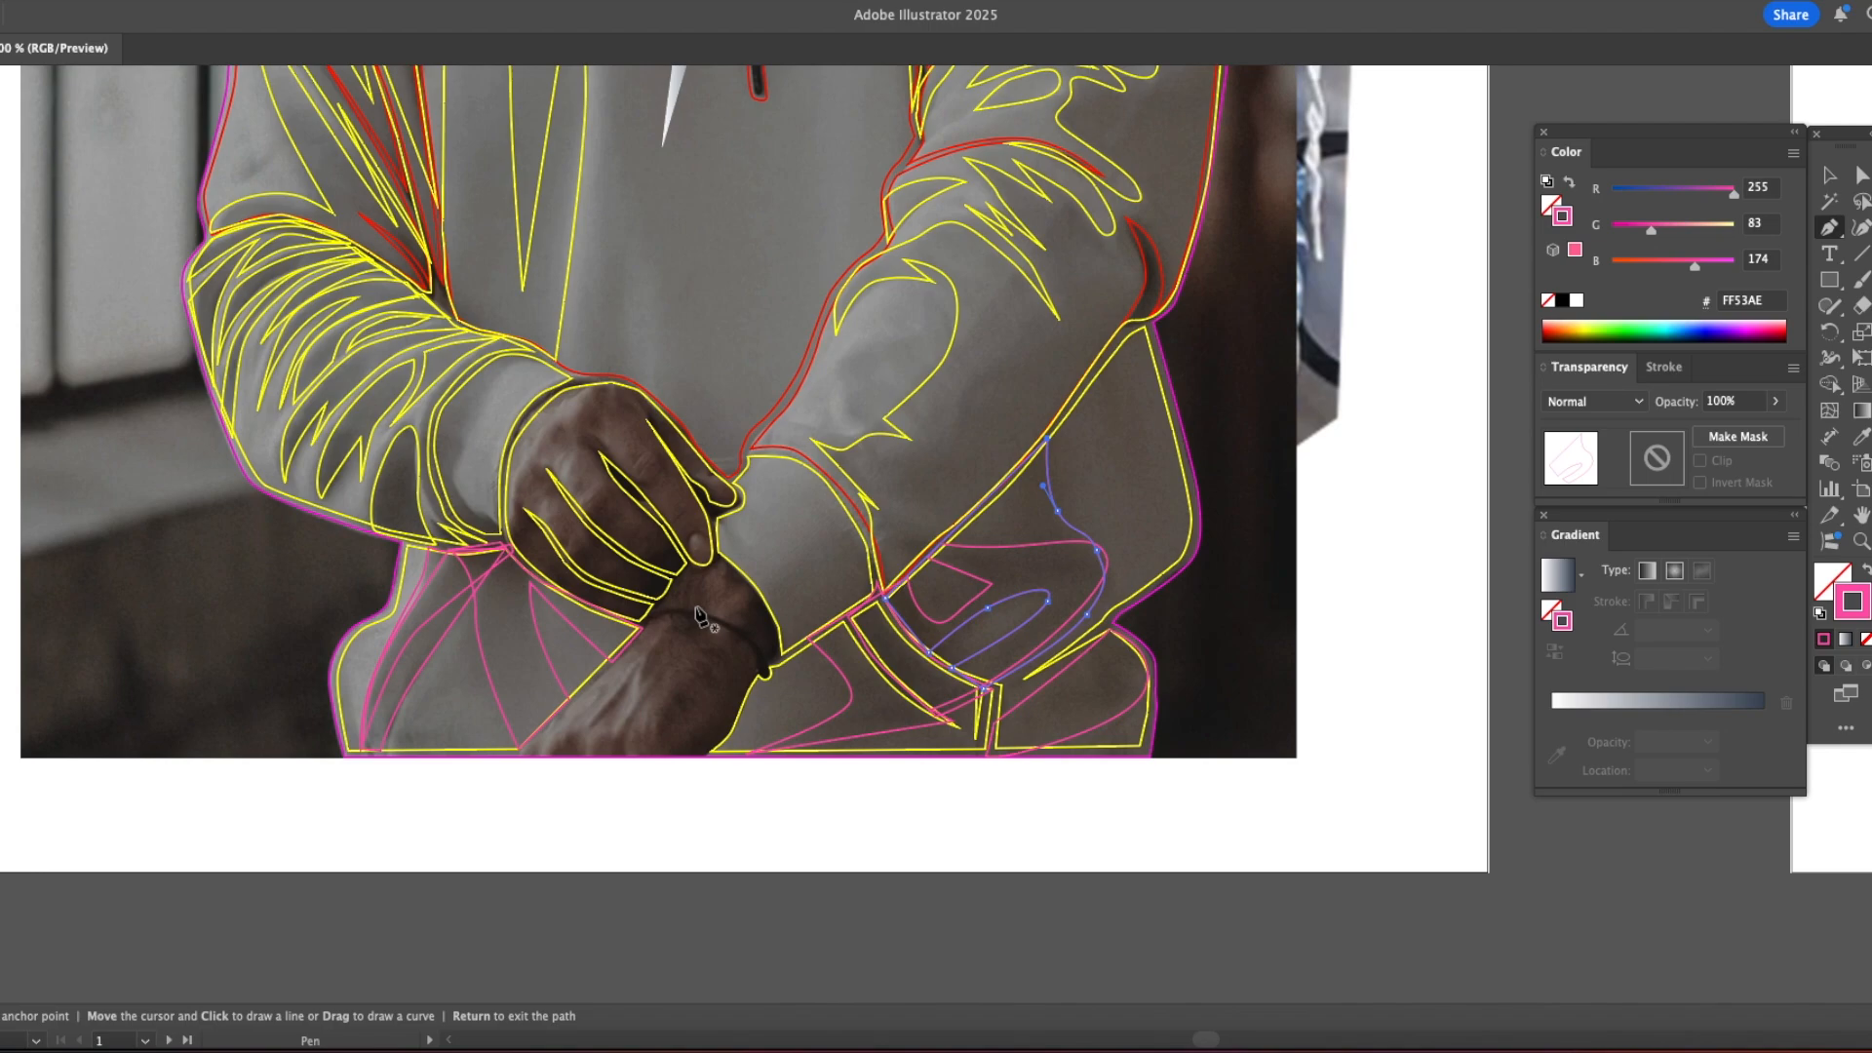
Step: Trace pink shadow shapes between and along the fingers of the upper hand
click(420, 568)
click(688, 572)
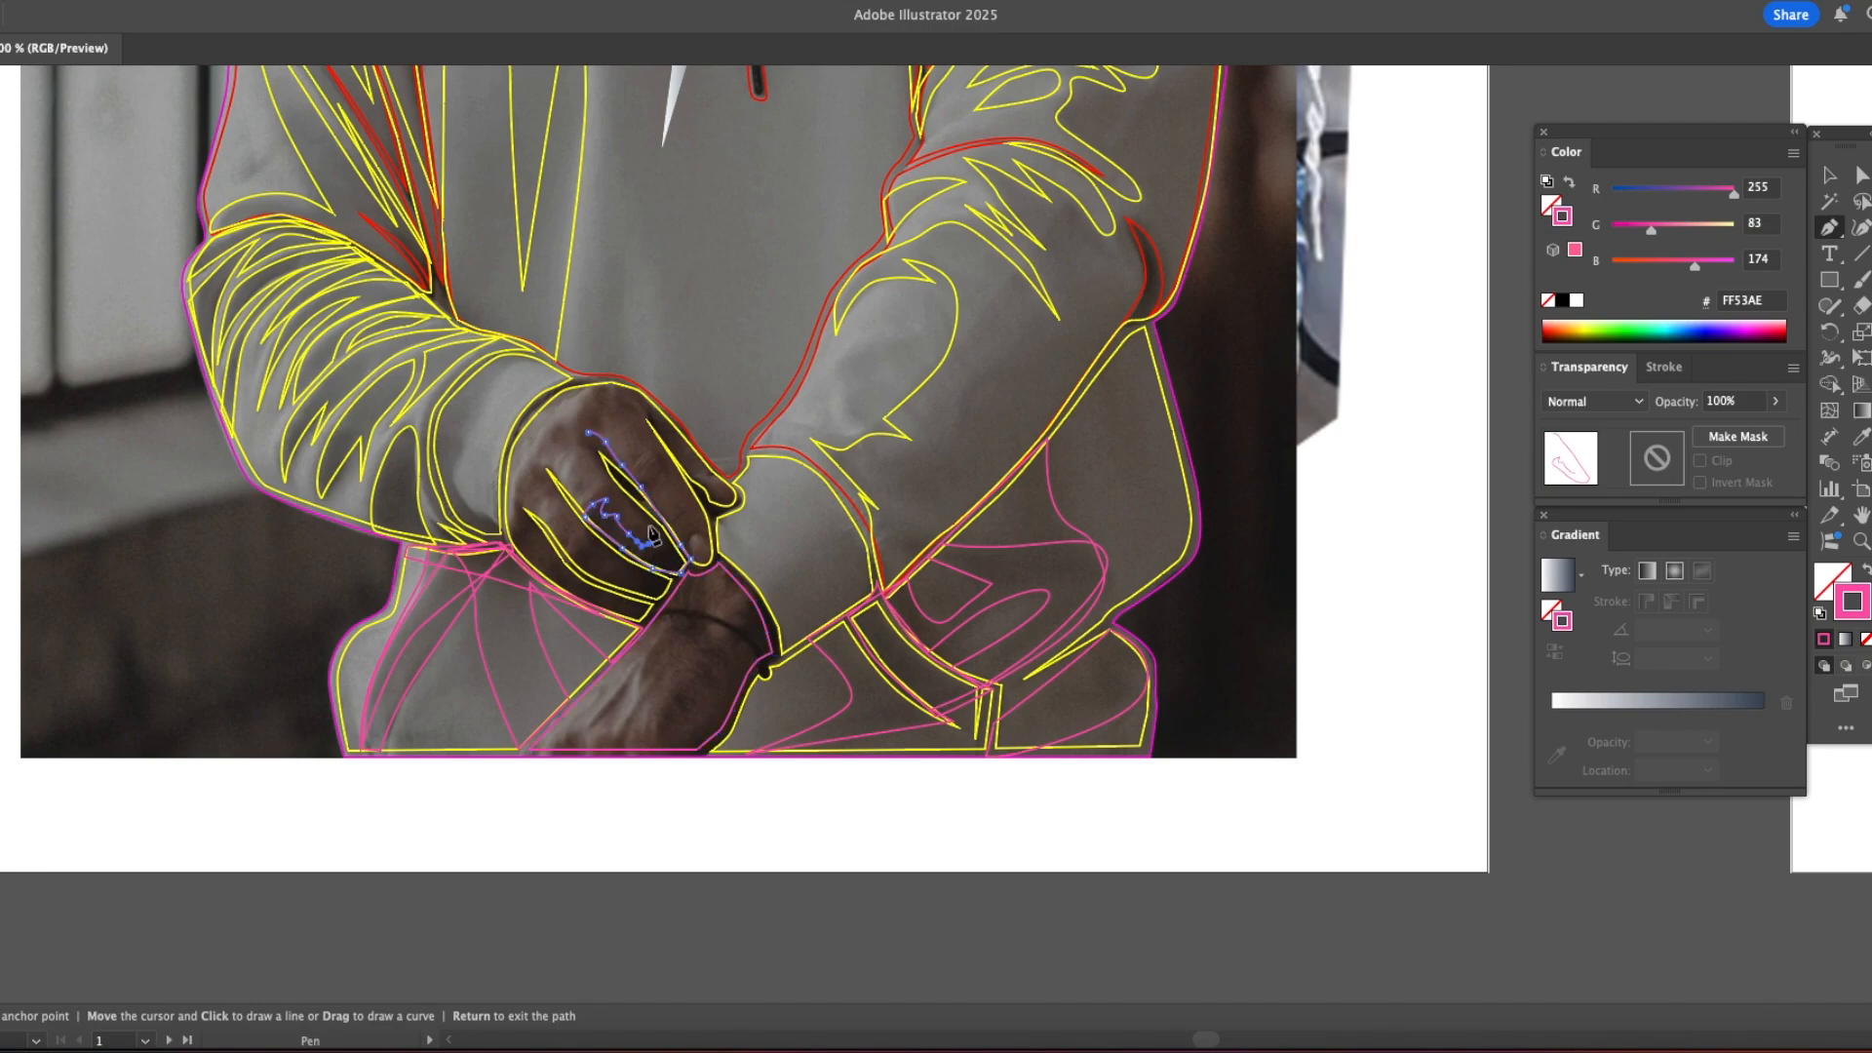
click(675, 577)
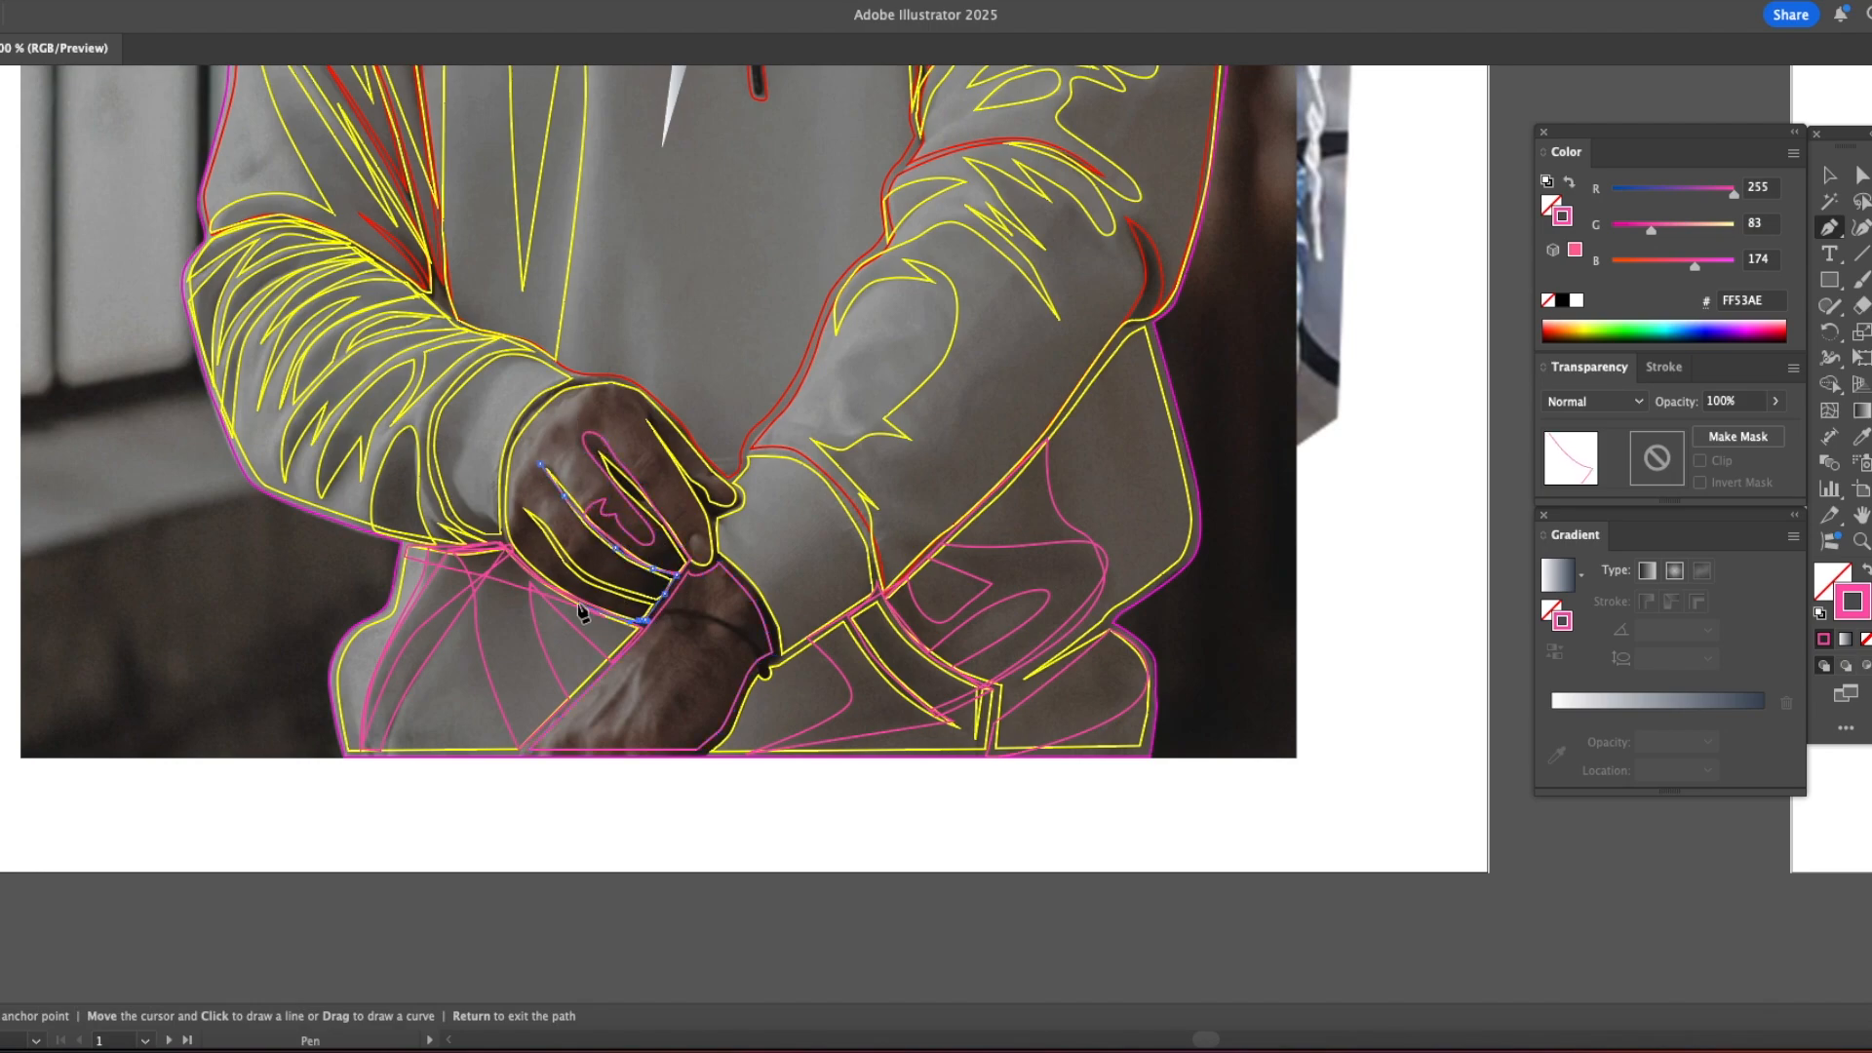
click(542, 468)
click(549, 433)
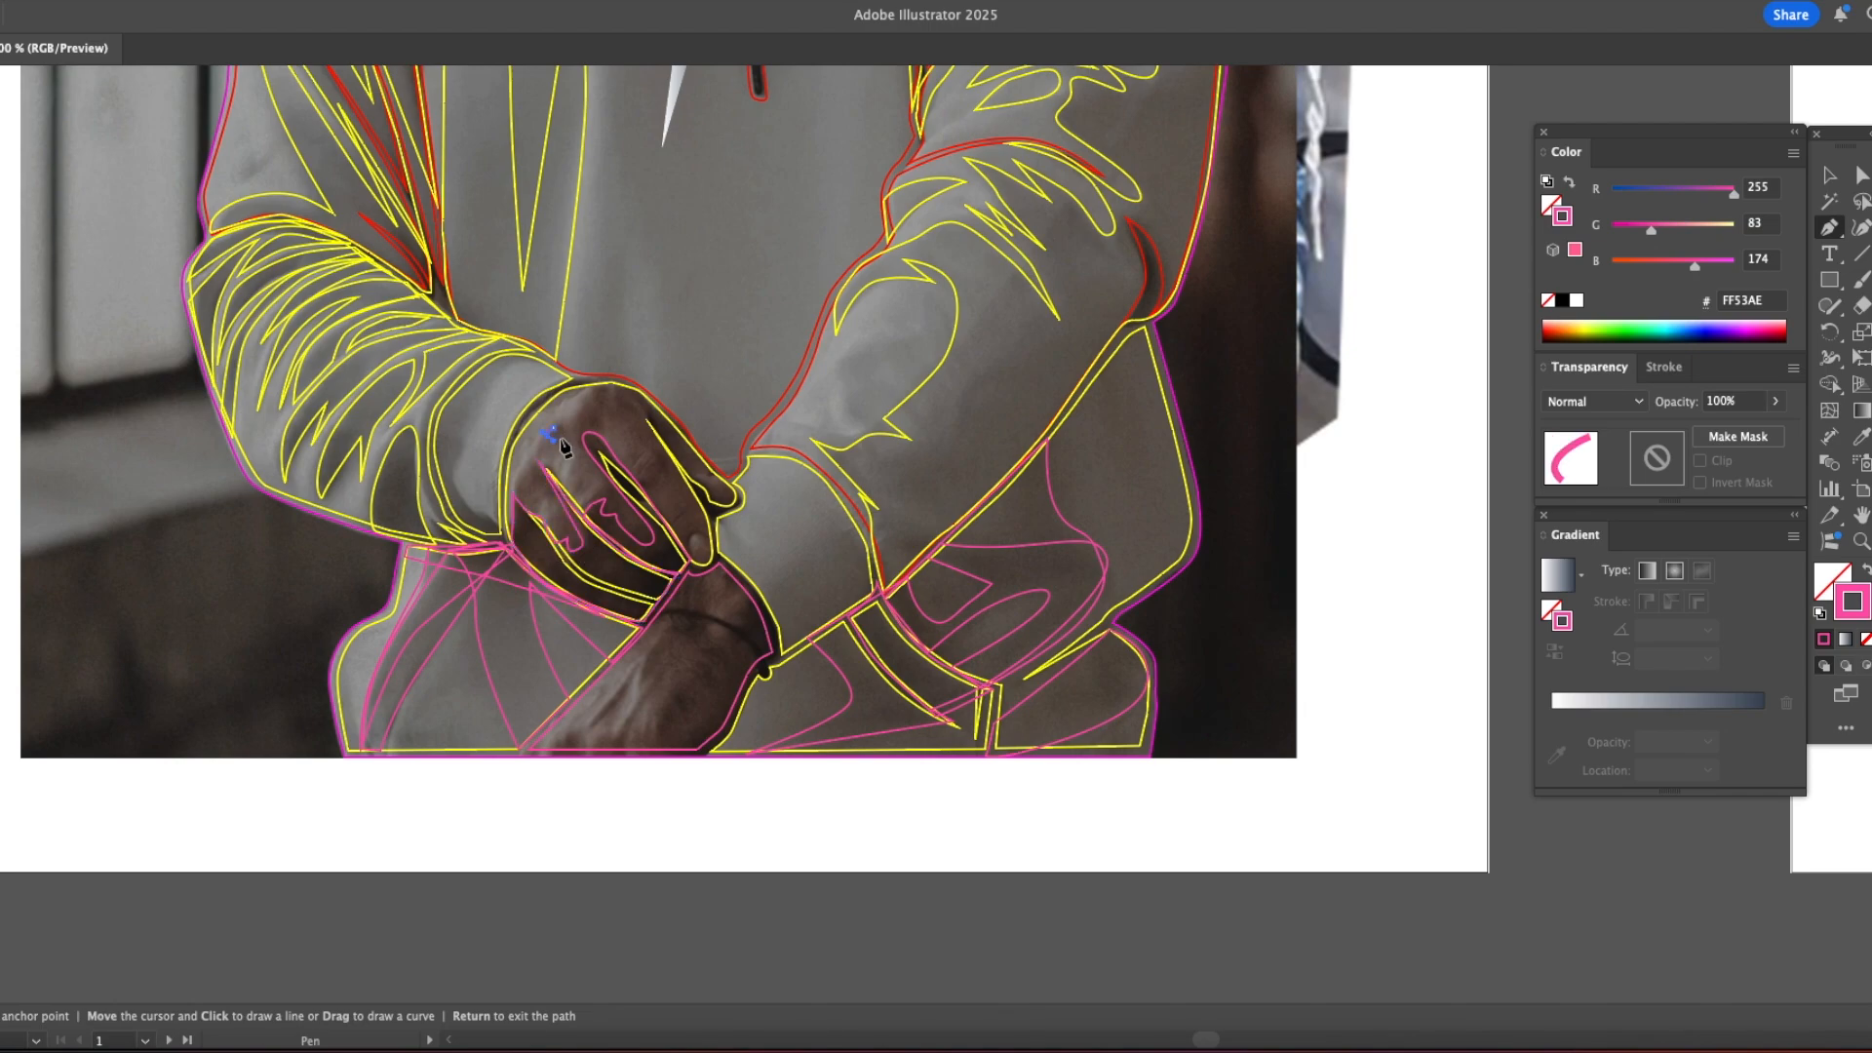
click(671, 528)
click(702, 563)
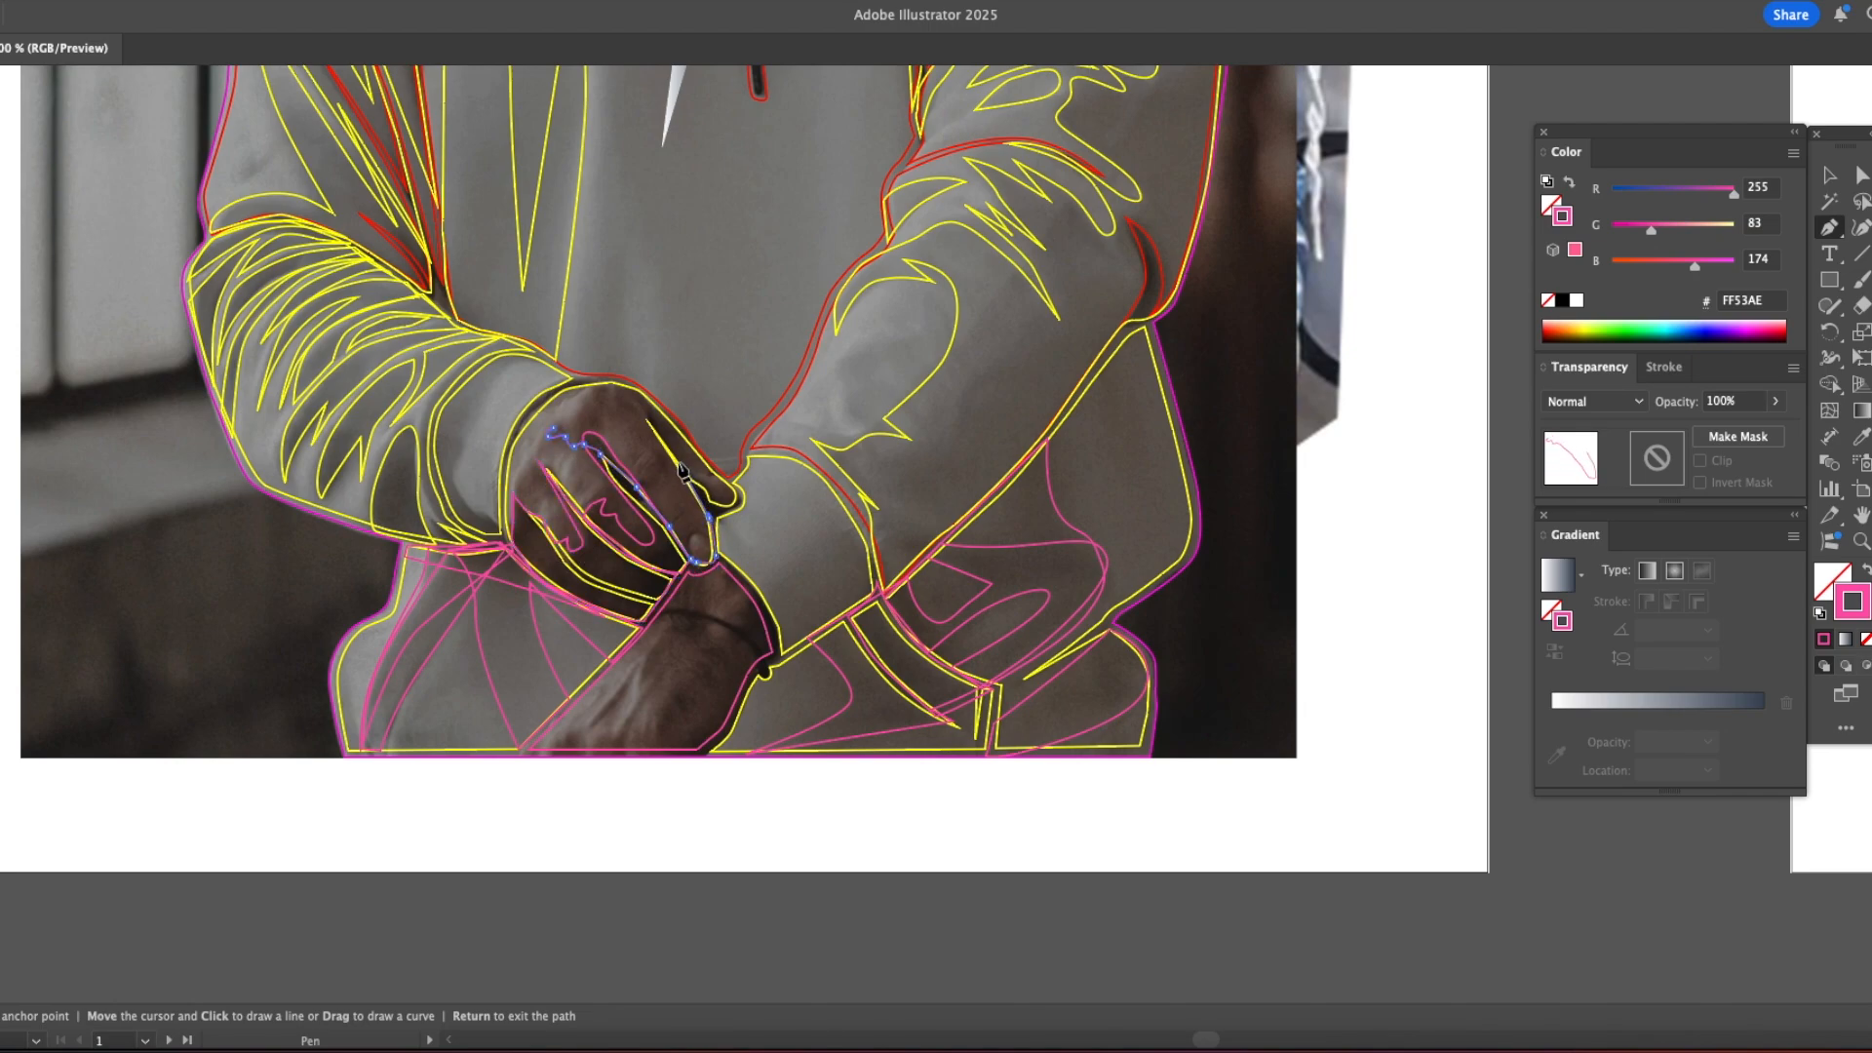
Step: Trace pink shadow shapes over the back of the upper hand and along the thumb
drag(624, 400, 617, 401)
drag(629, 417, 635, 430)
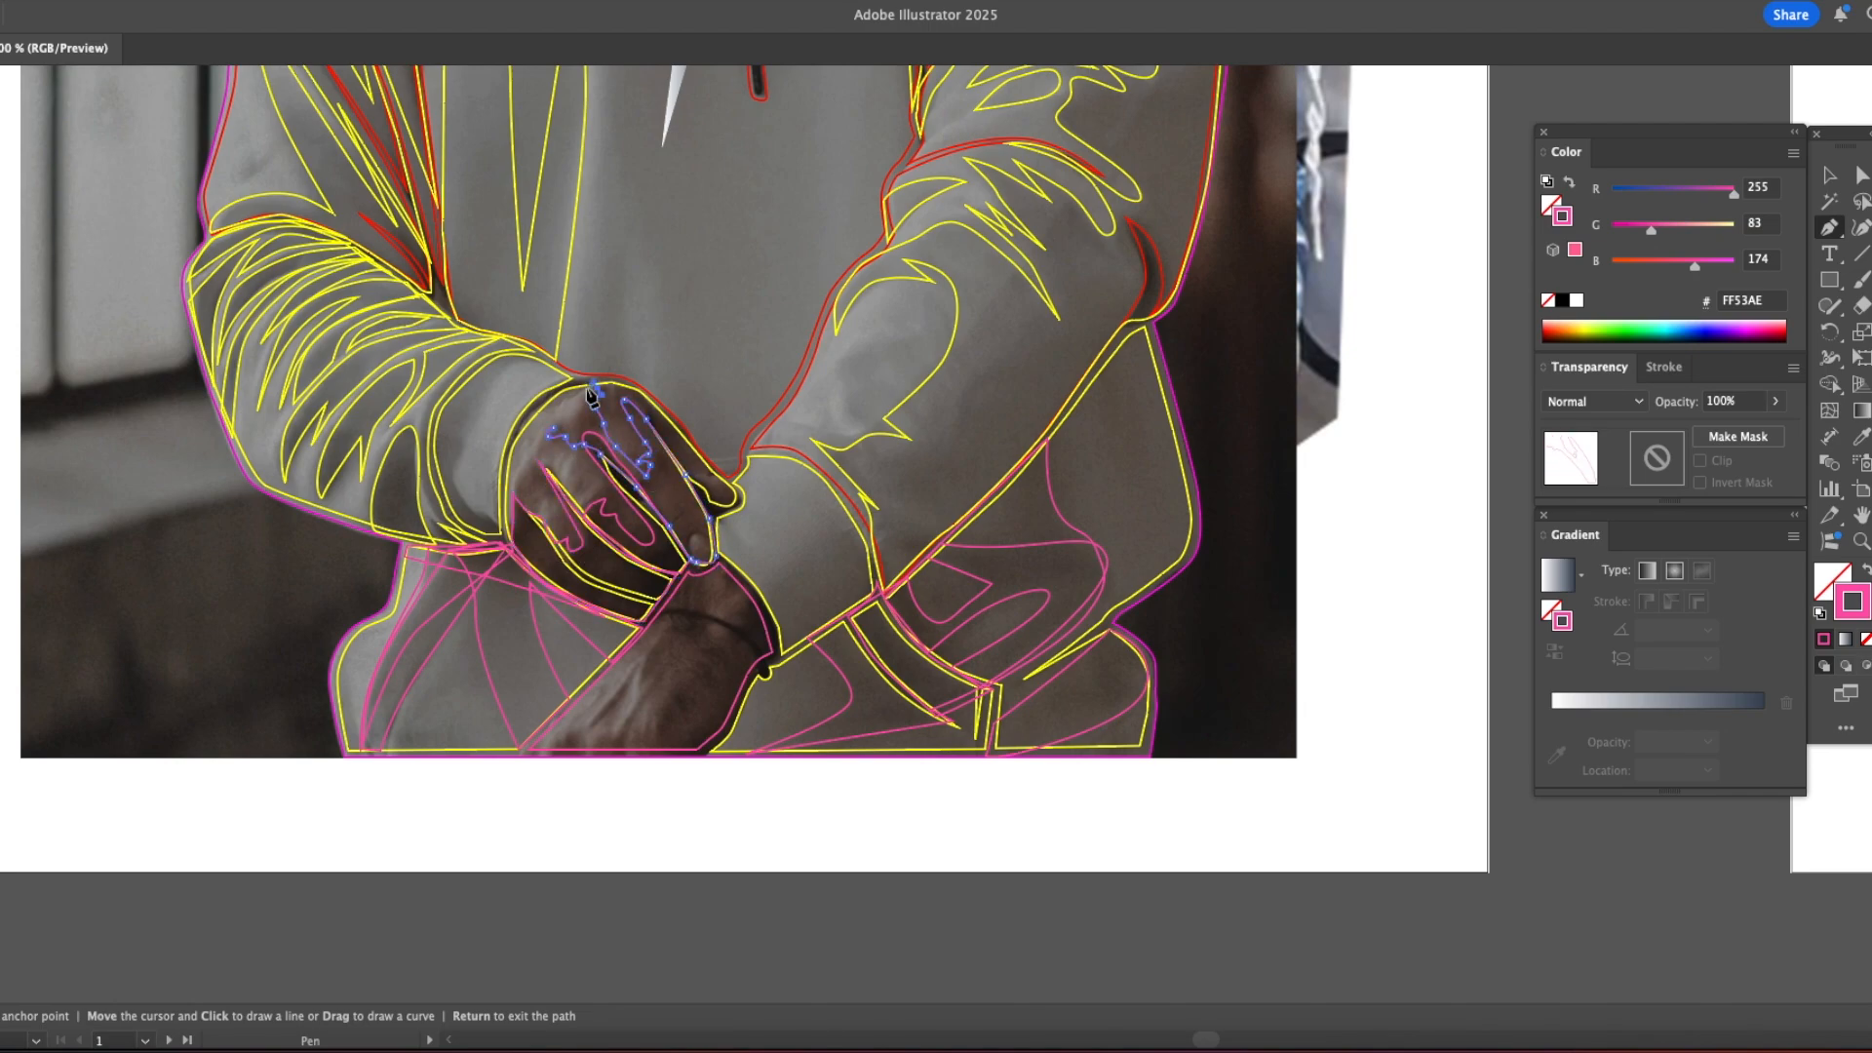
click(706, 466)
click(683, 456)
click(630, 386)
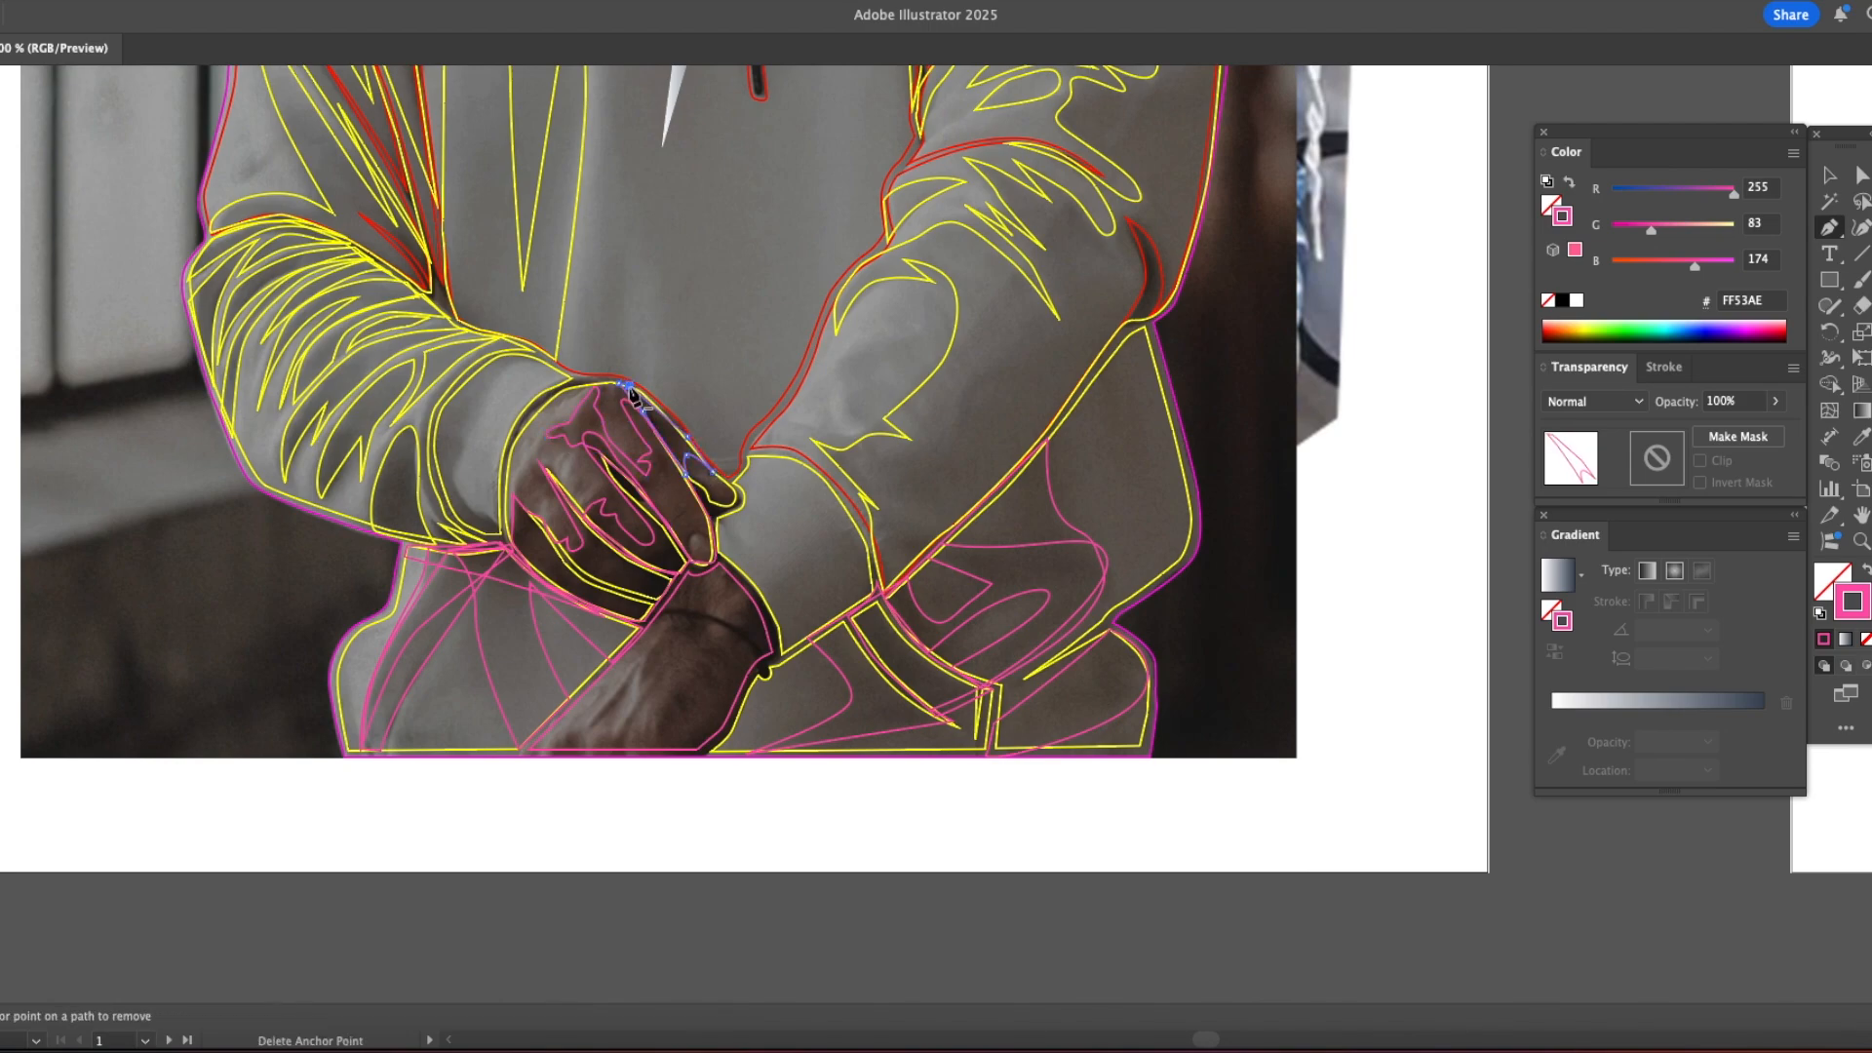
Step: Trace pink shadow shapes on the lower hand and wrist, following the outer edge down to the bottom of the photo
click(634, 667)
click(575, 744)
click(655, 624)
click(641, 655)
click(641, 682)
click(705, 601)
click(610, 752)
click(695, 749)
click(777, 645)
click(746, 588)
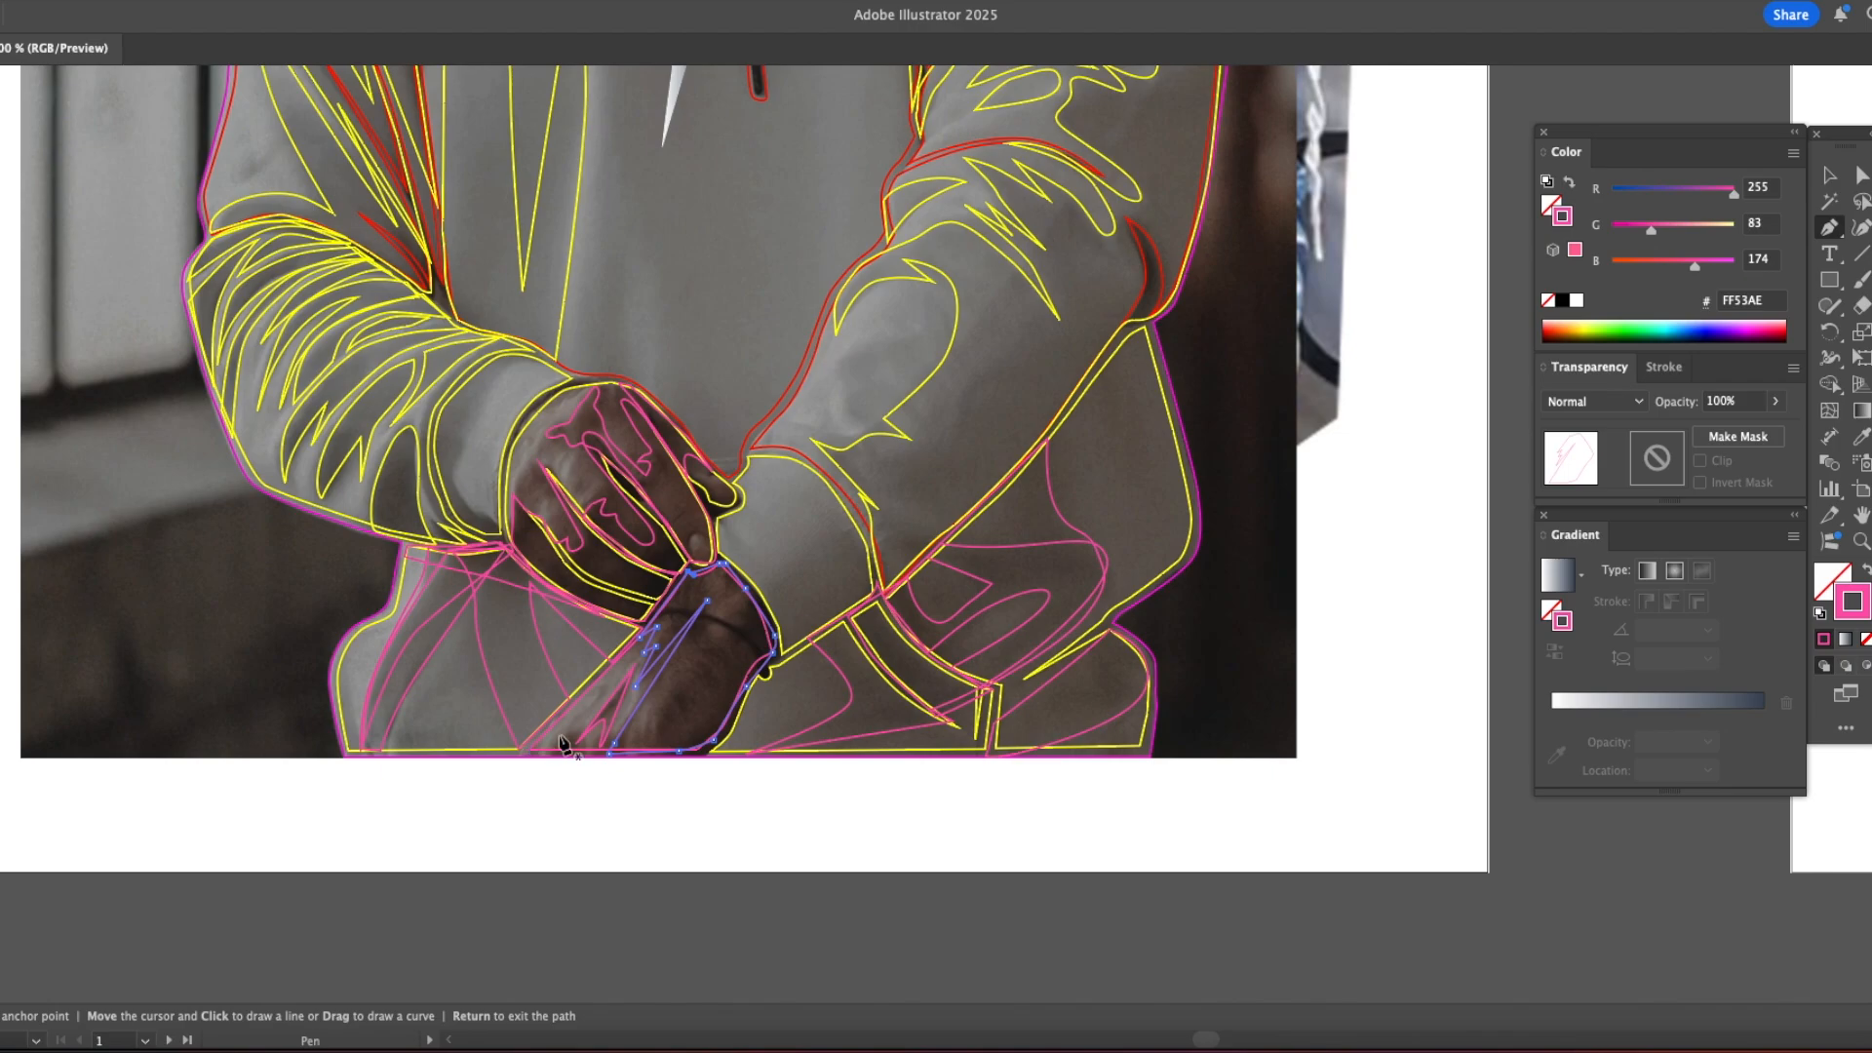
Step: Select all paths with the same pink fill and stroke and place them over the illustration's hands and lower hoodie
key(v)
click(278, 1)
mouse_move(332, 206)
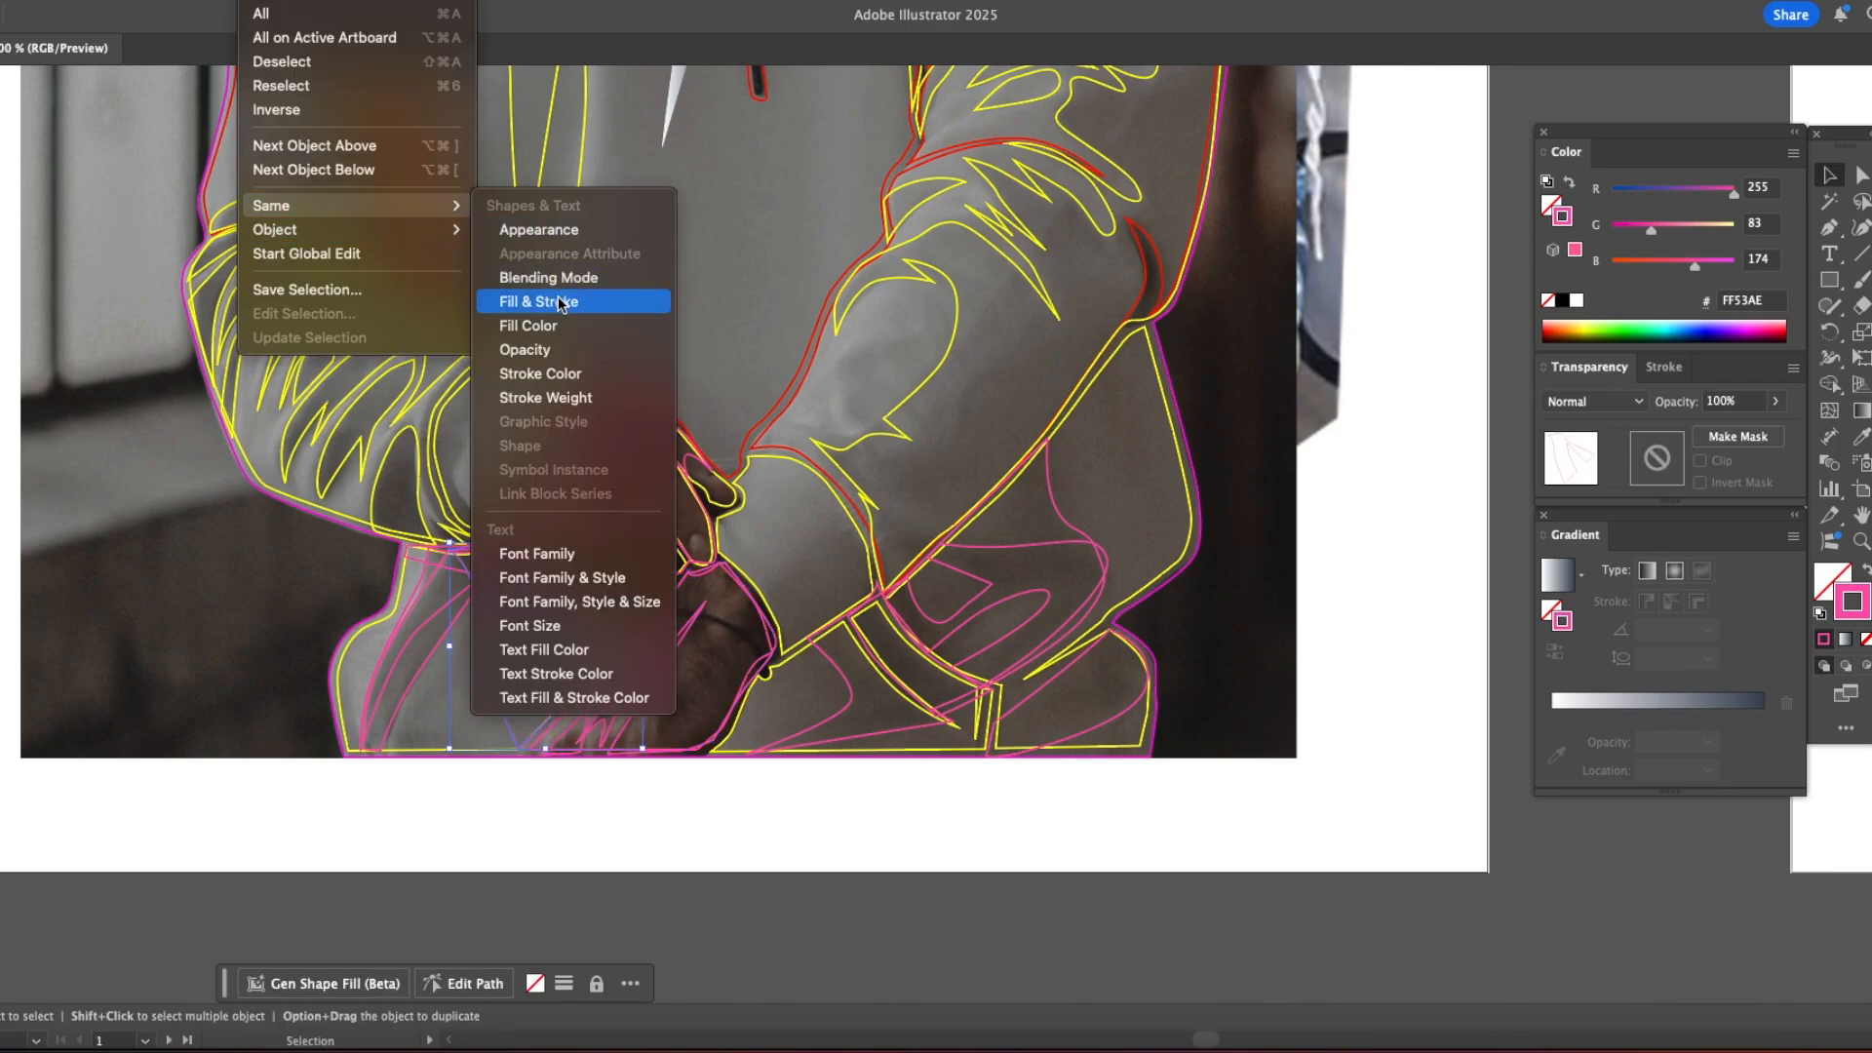
click(560, 302)
drag(634, 147, 585, 651)
shift+click(600, 454)
drag(671, 396, 531, 400)
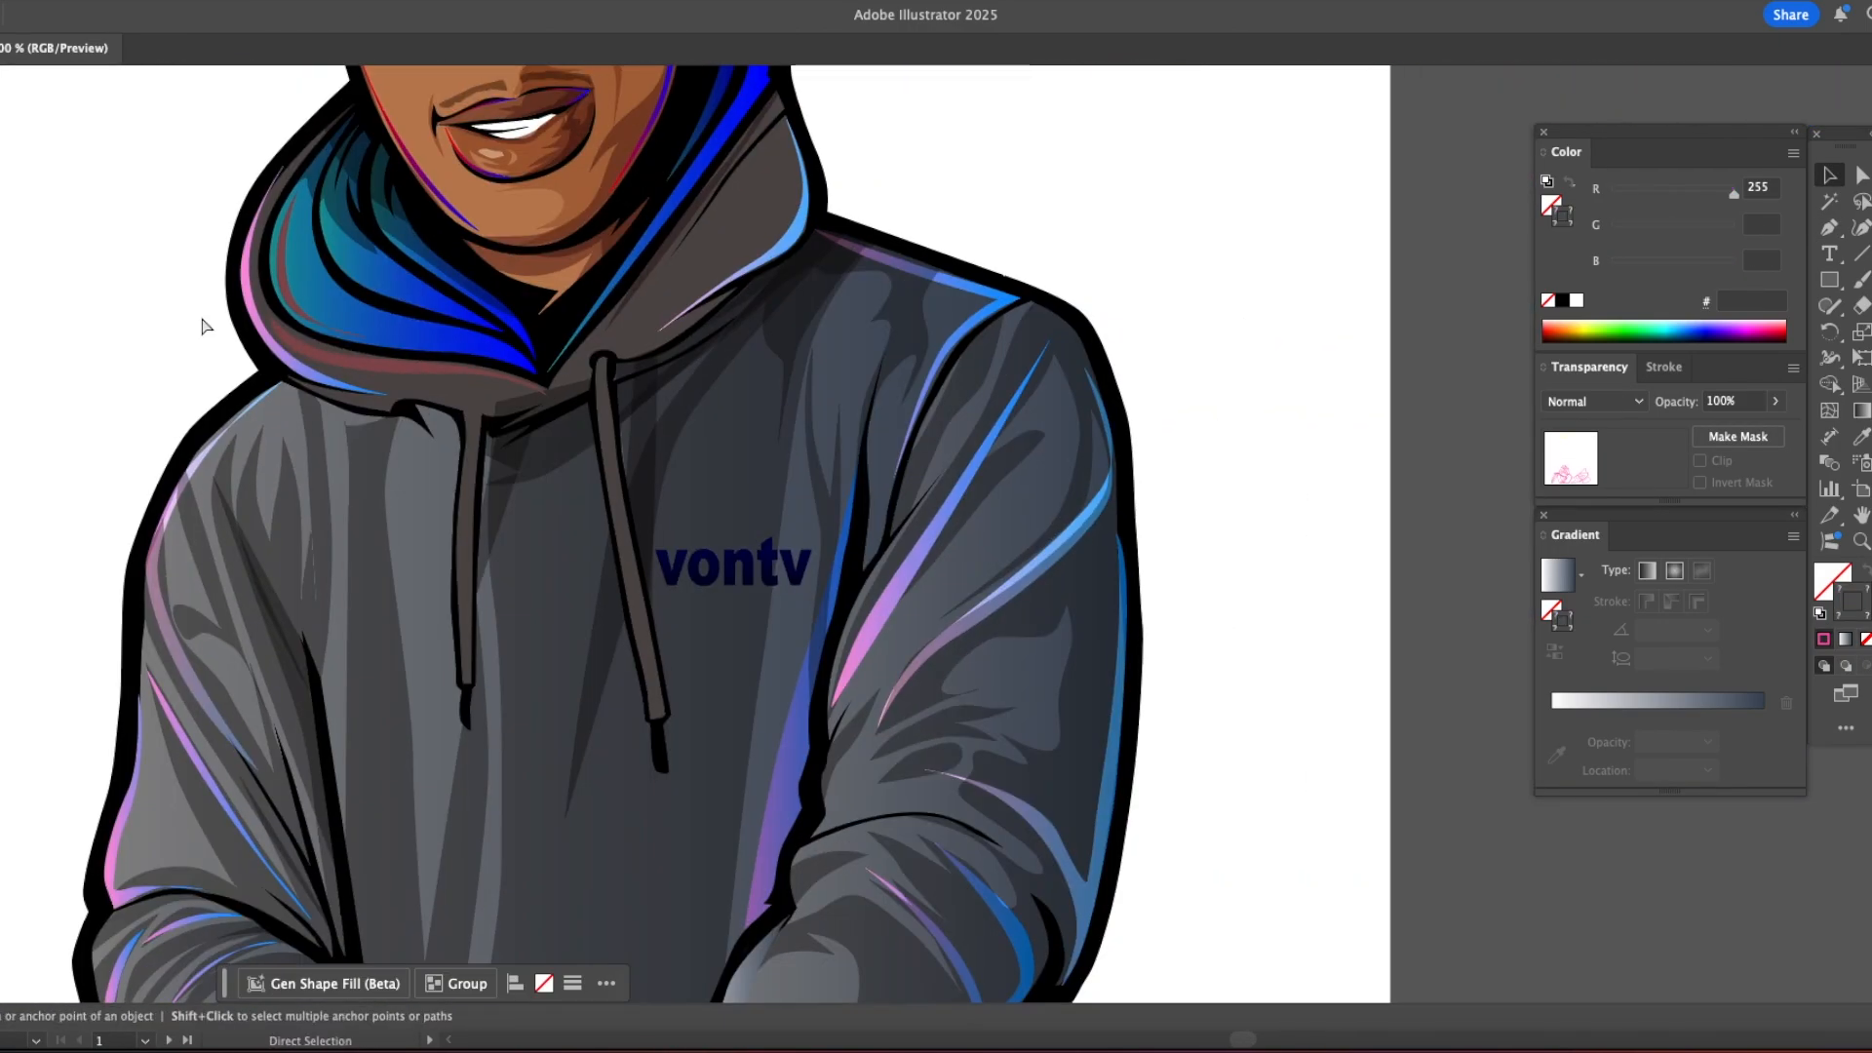
click(469, 414)
click(868, 491)
drag(704, 634, 390, 146)
click(710, 569)
key(Delete)
key(super+minus)
key(super+minus)
Step: Apply the existing hoodie shading to the fold shapes on the lower left of the hoodie with the Eyedropper
click(324, 613)
shift+click(376, 624)
shift+click(401, 554)
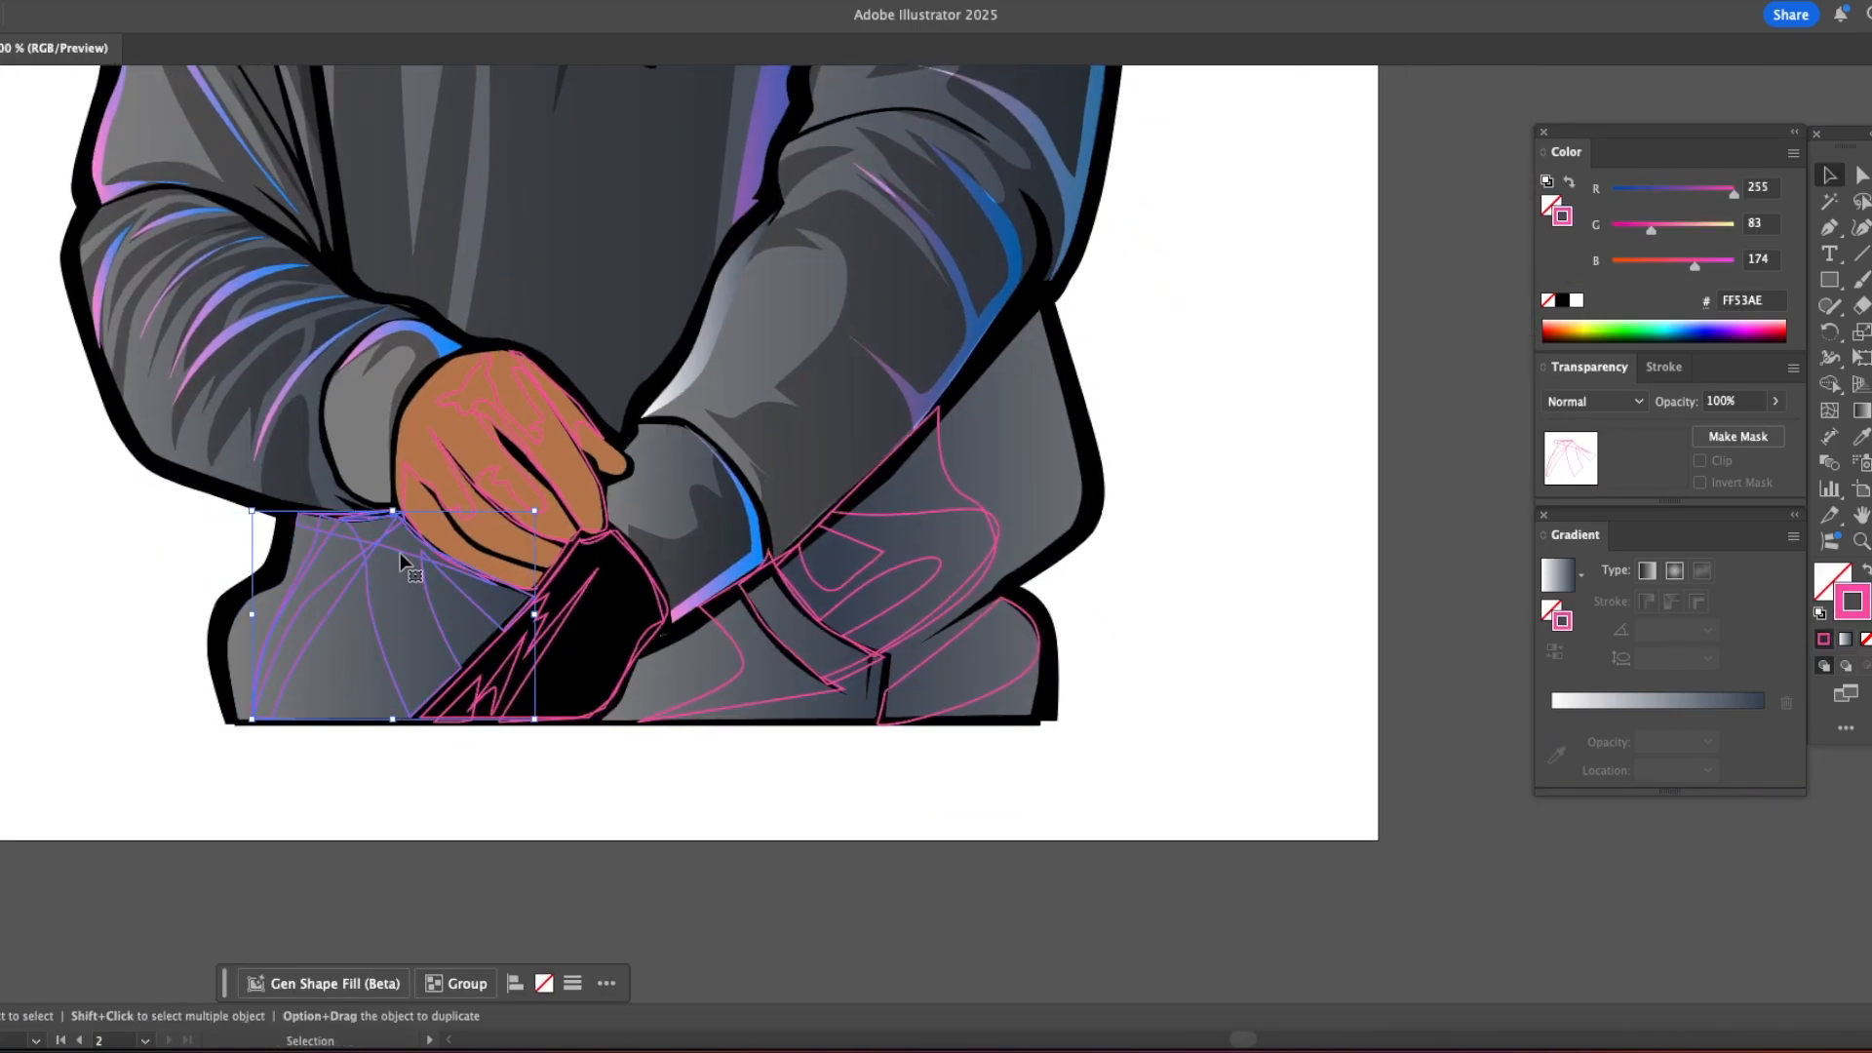
key(i)
click(829, 420)
Step: Shade the fold shapes on the hoodie's lower right part with the existing Multiply 46% shadow style
key(v)
click(1265, 460)
drag(952, 418, 930, 556)
click(717, 785)
shift+click(865, 751)
shift+click(1013, 780)
key(i)
click(814, 561)
key(v)
click(1180, 624)
drag(747, 765, 846, 749)
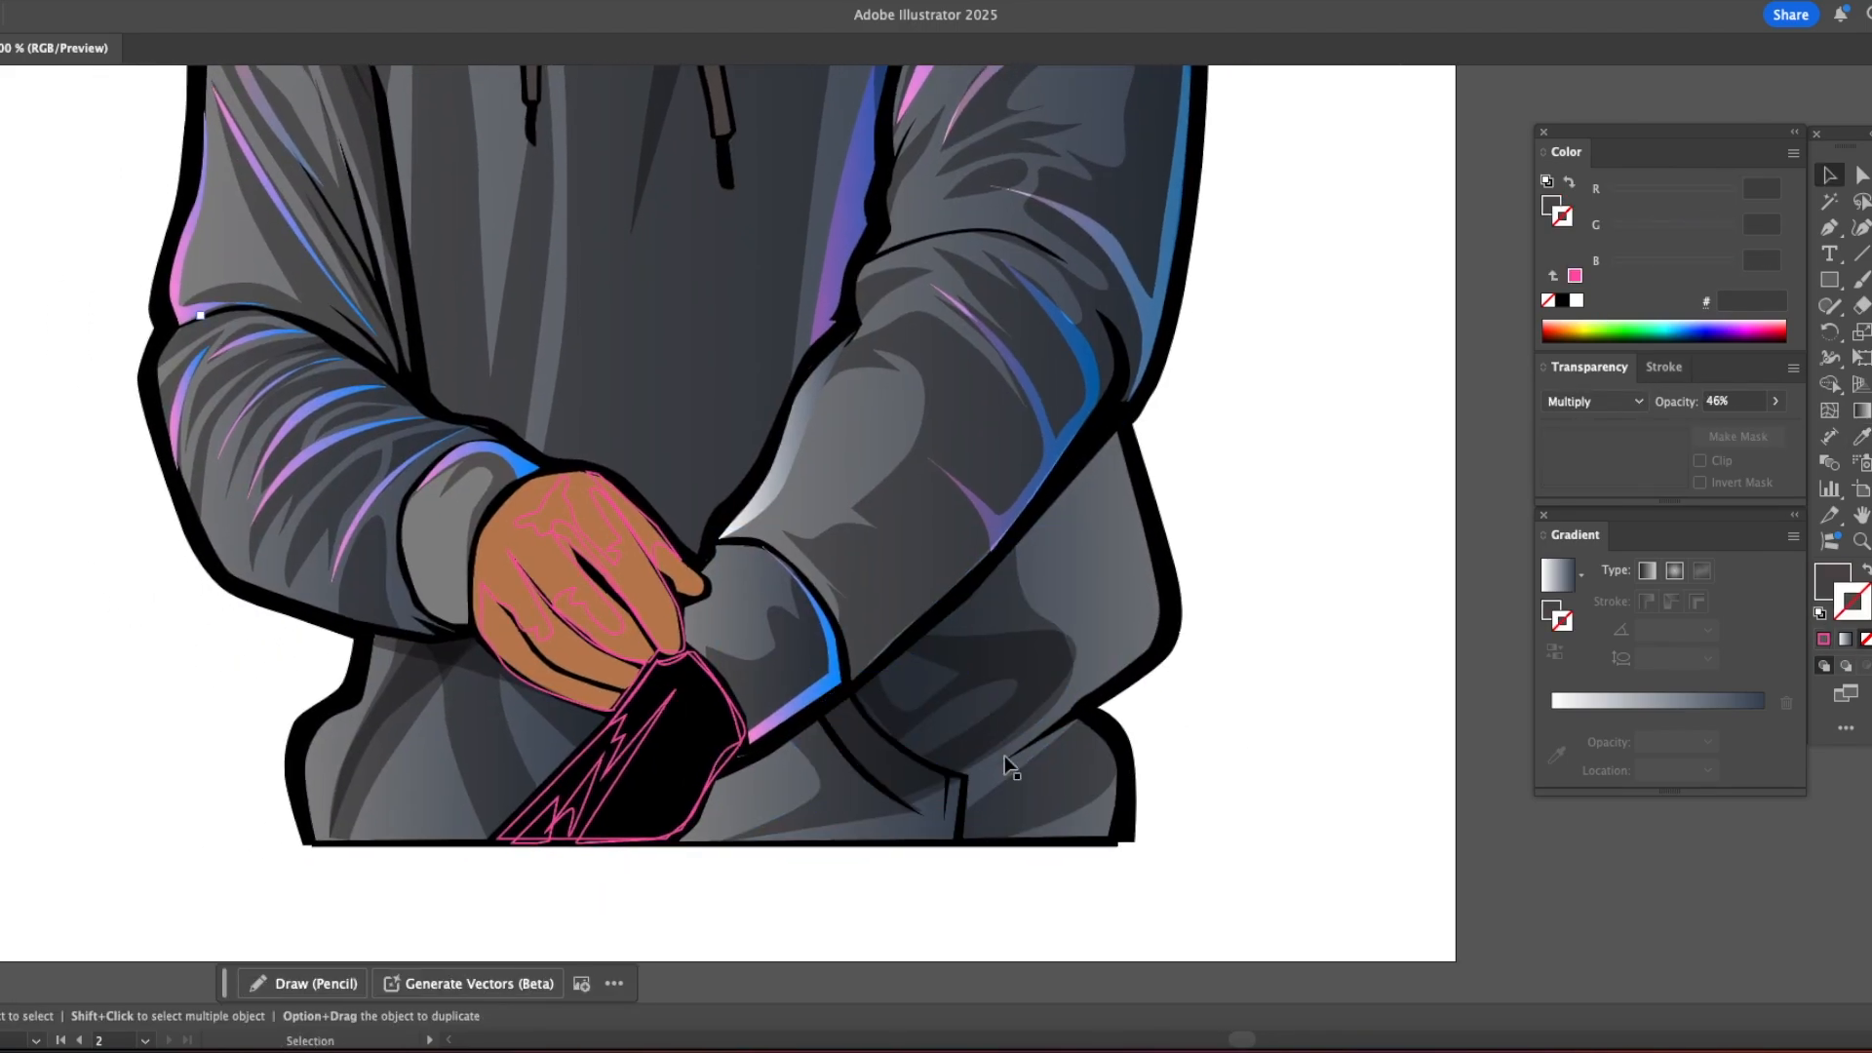
Step: Apply the reddish-brown skin shadow, Multiply at 55% opacity, to the shadow shapes on the upper hand
click(567, 514)
shift+click(570, 596)
shift+click(536, 634)
key(i)
drag(652, 547, 591, 994)
drag(551, 240, 526, 465)
click(579, 303)
drag(584, 653, 610, 146)
drag(654, 788, 673, 493)
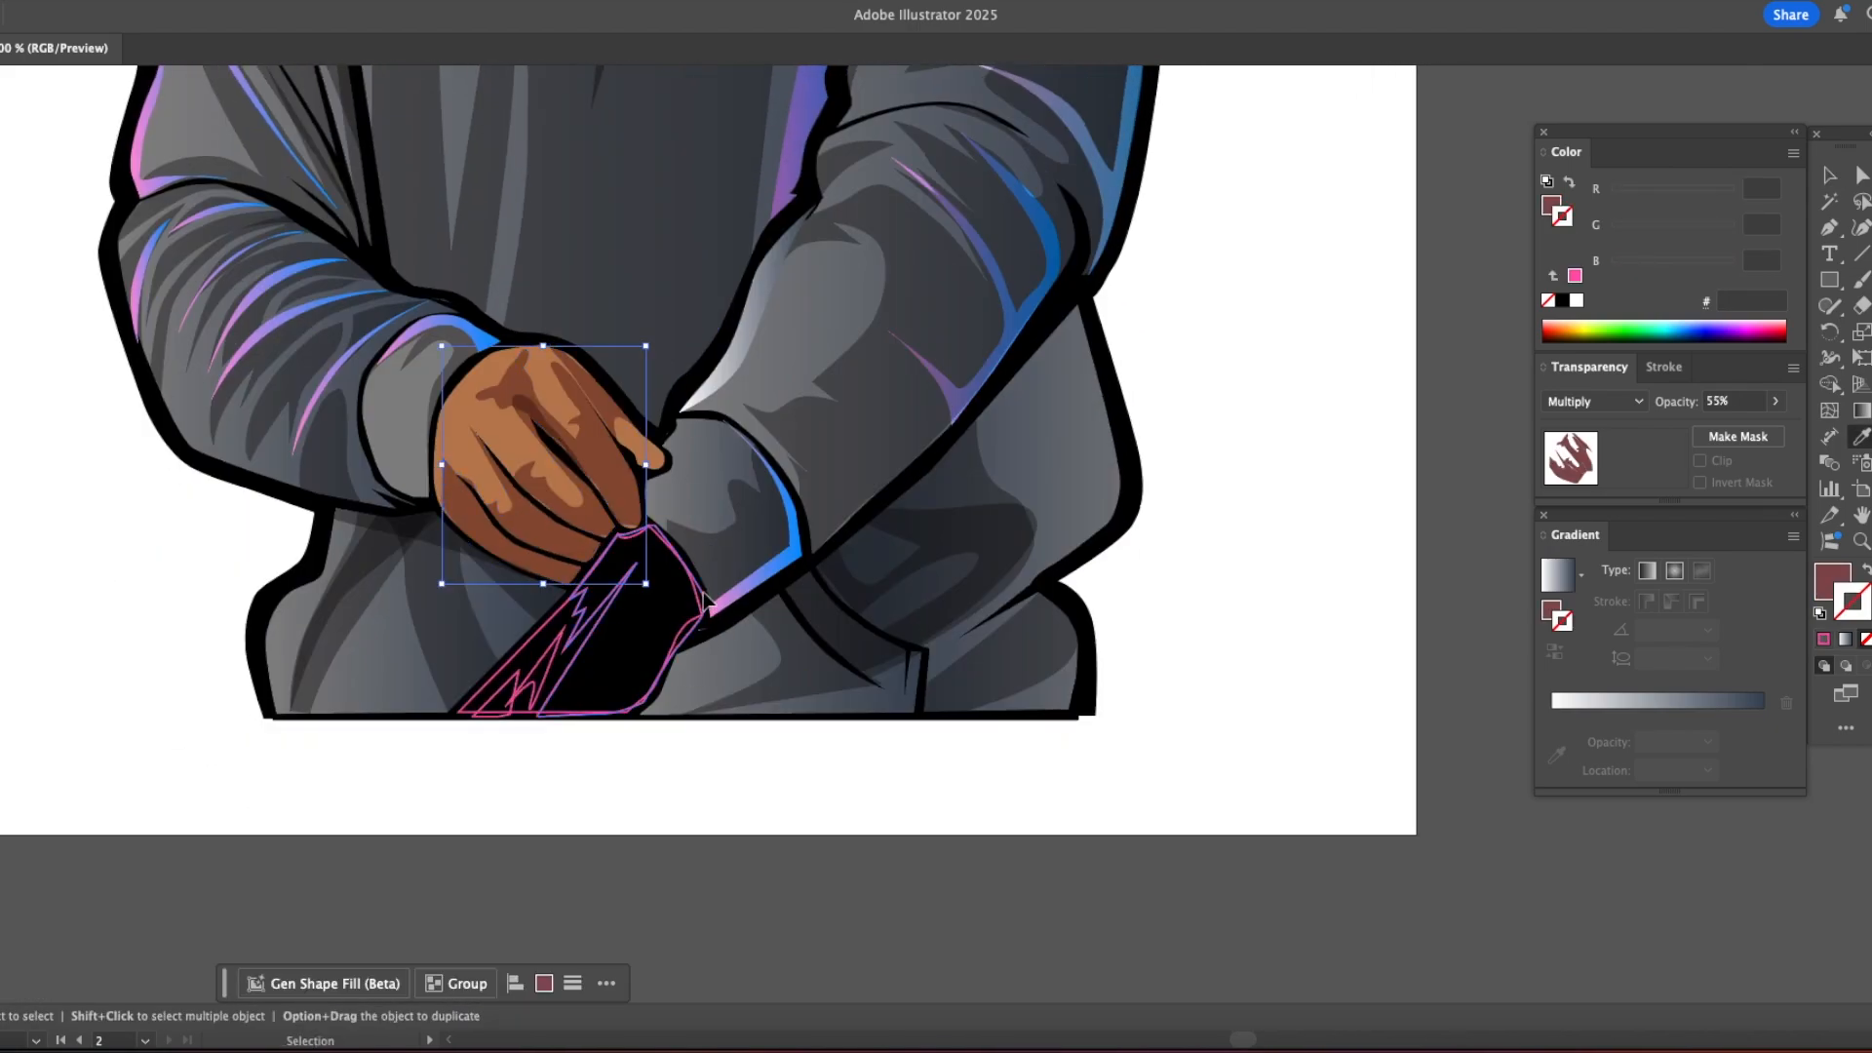
Step: Fill the lower hand with the skin color and its shadow shapes with the Multiply 55% skin shadow
super+click(697, 591)
click(634, 450)
super+click(677, 667)
super+click(591, 634)
shift+super+click(513, 695)
click(492, 567)
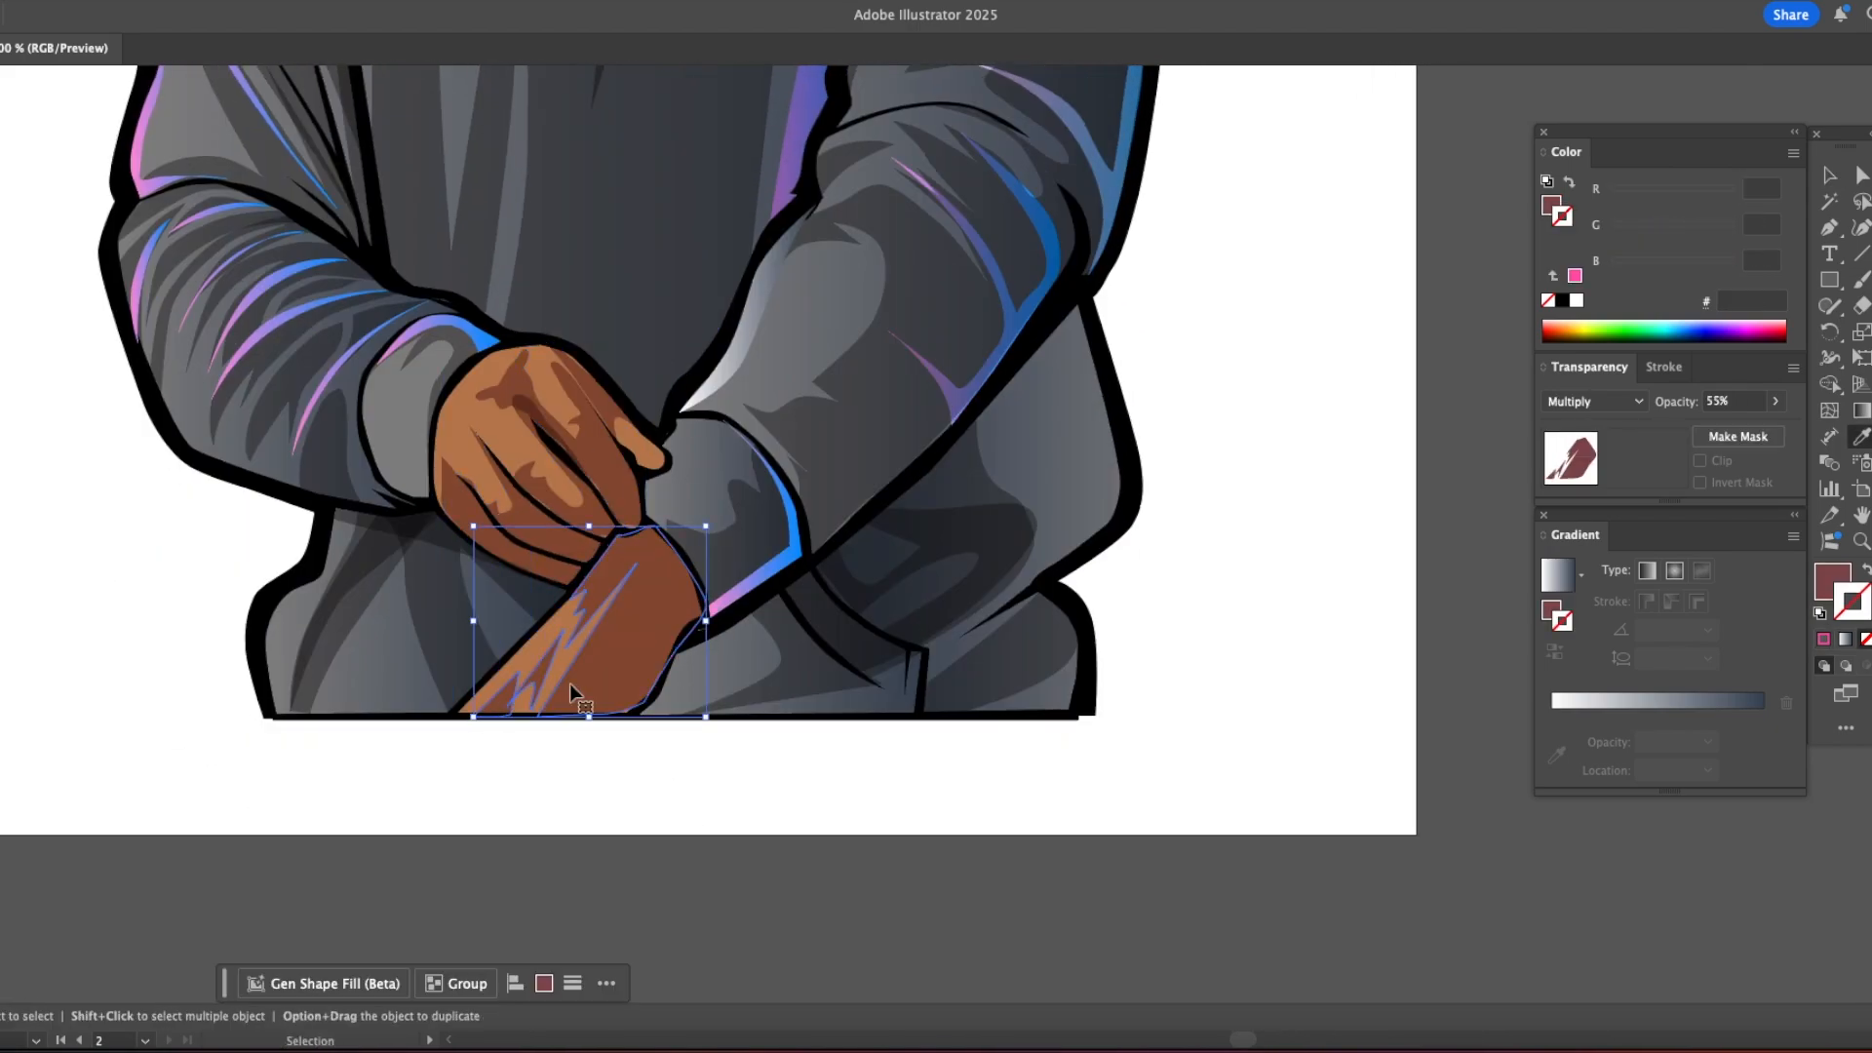
Step: Save the document
key(z)
alt+click(723, 706)
alt+click(722, 706)
alt+click(723, 706)
drag(688, 400, 552, 759)
click(31, 2)
click(57, 188)
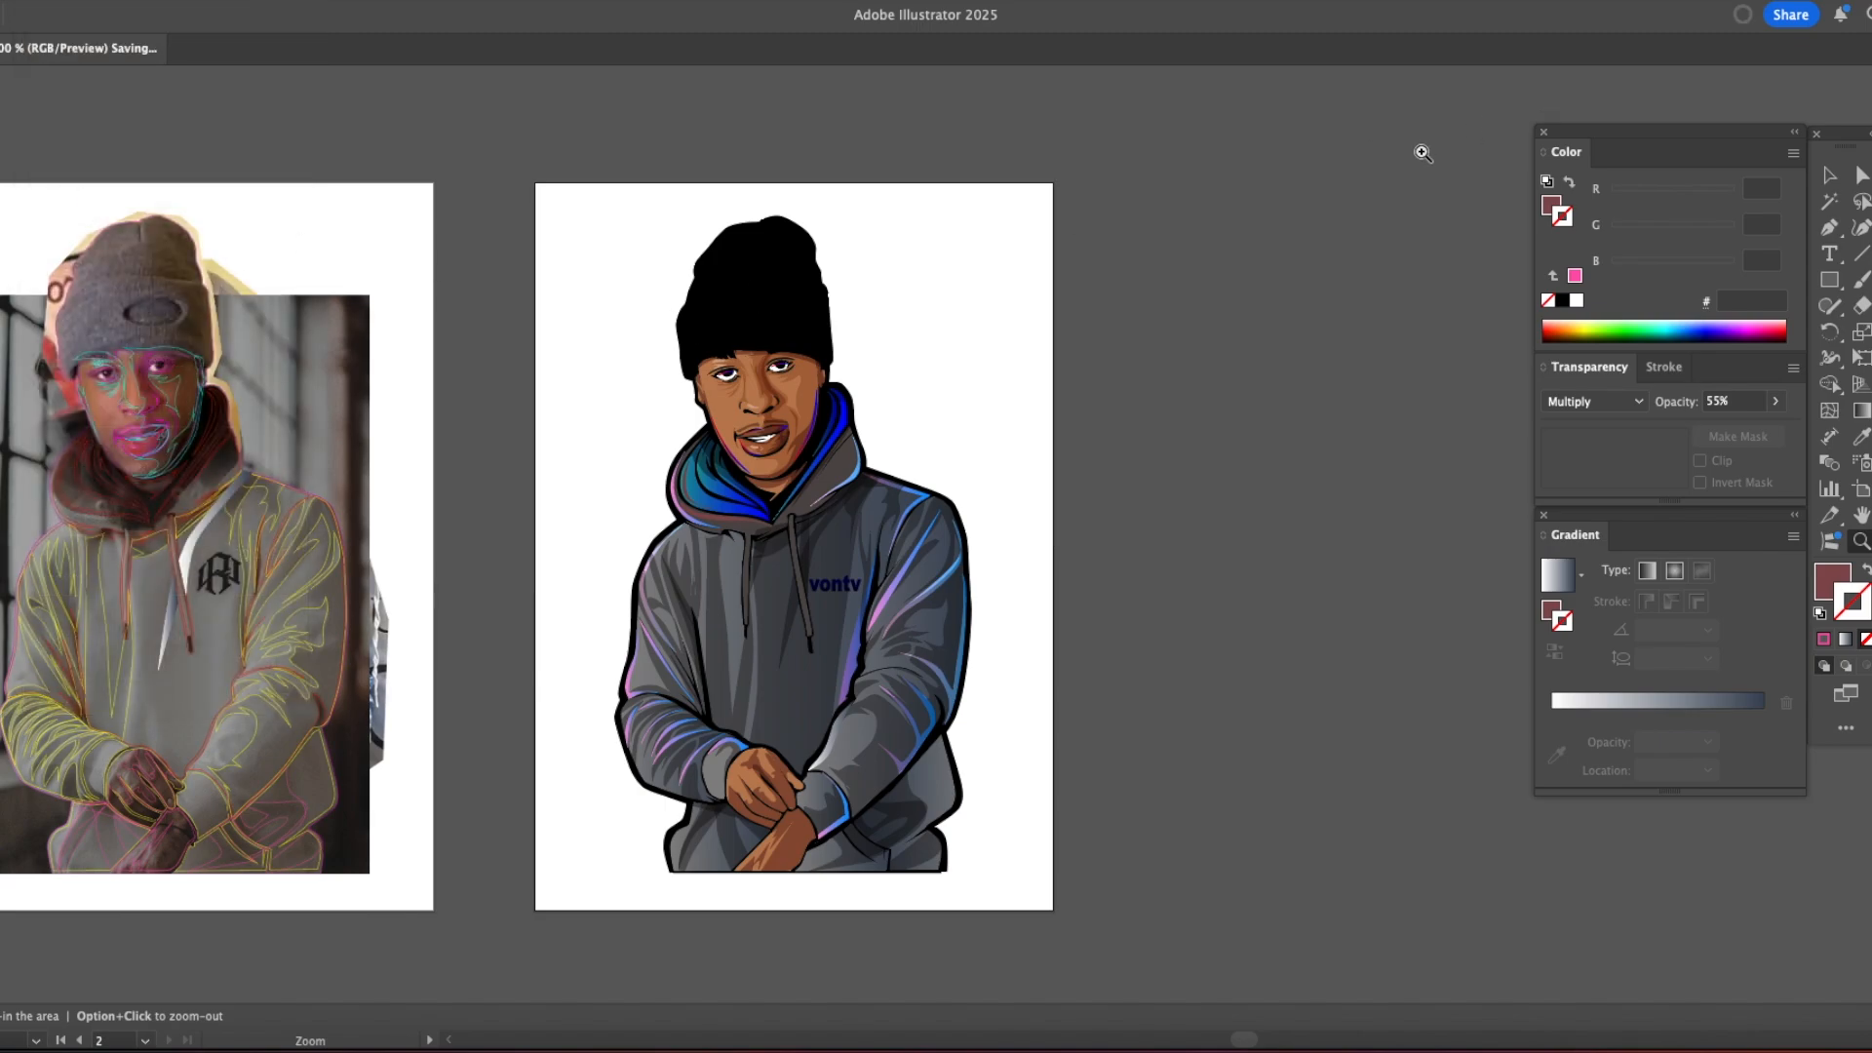
Step: On the traced photo, pick up the cyan #00FFE5 stroke and delete the old cyan shading paths across the forehead
key(Tab)
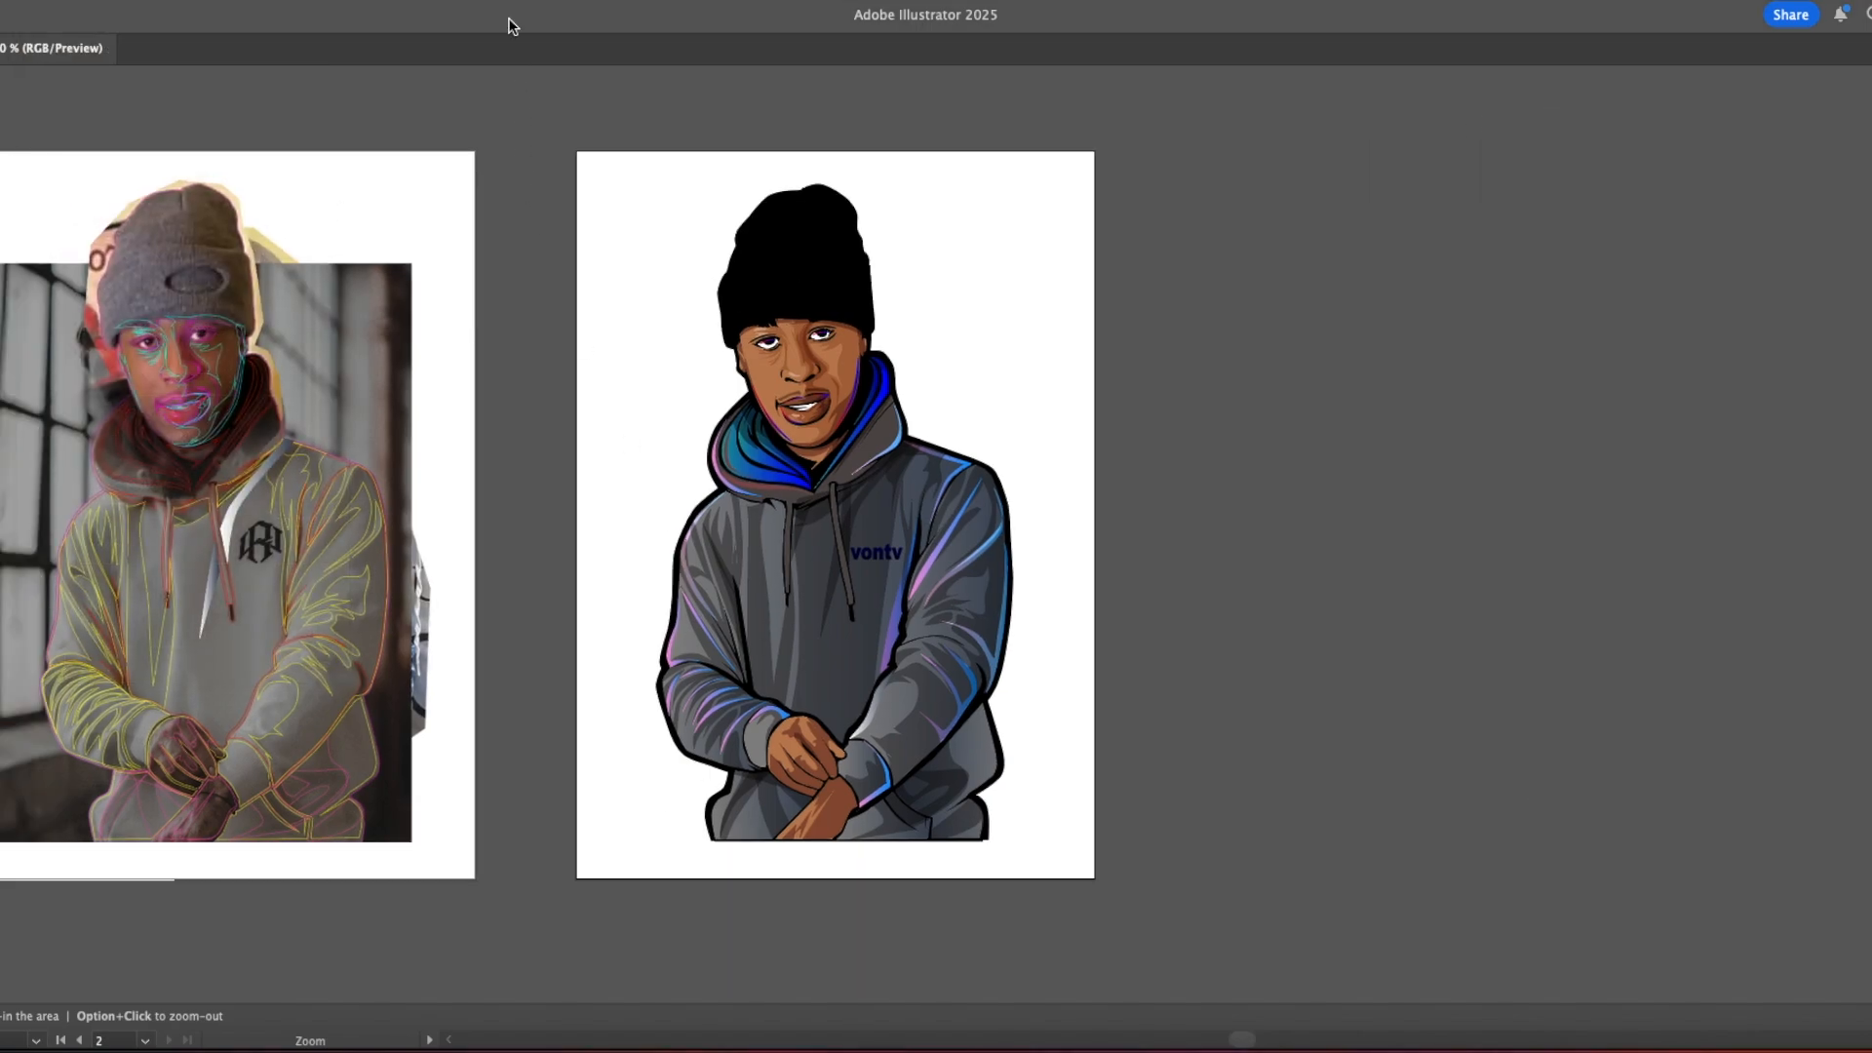
key(Tab)
key(super+=)
drag(346, 375, 973, 761)
drag(460, 563, 669, 505)
click(657, 473)
click(726, 506)
key(p)
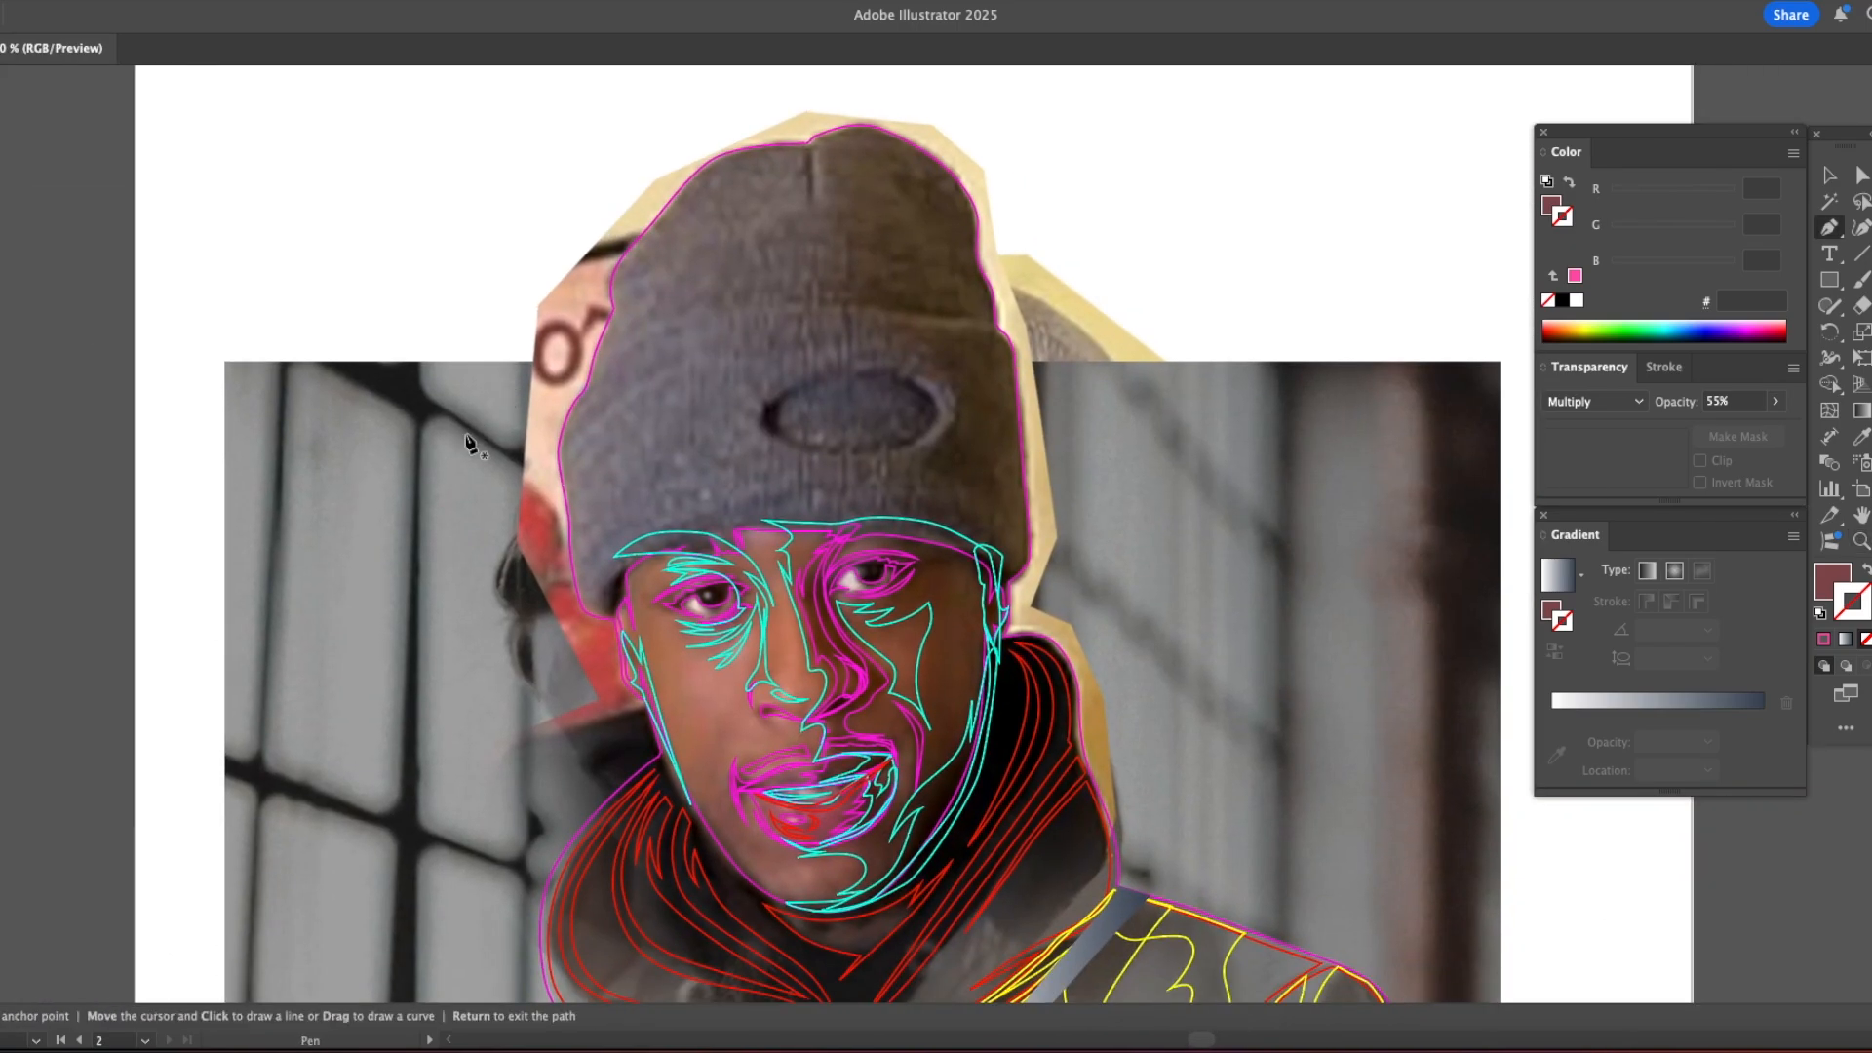
super+click(628, 547)
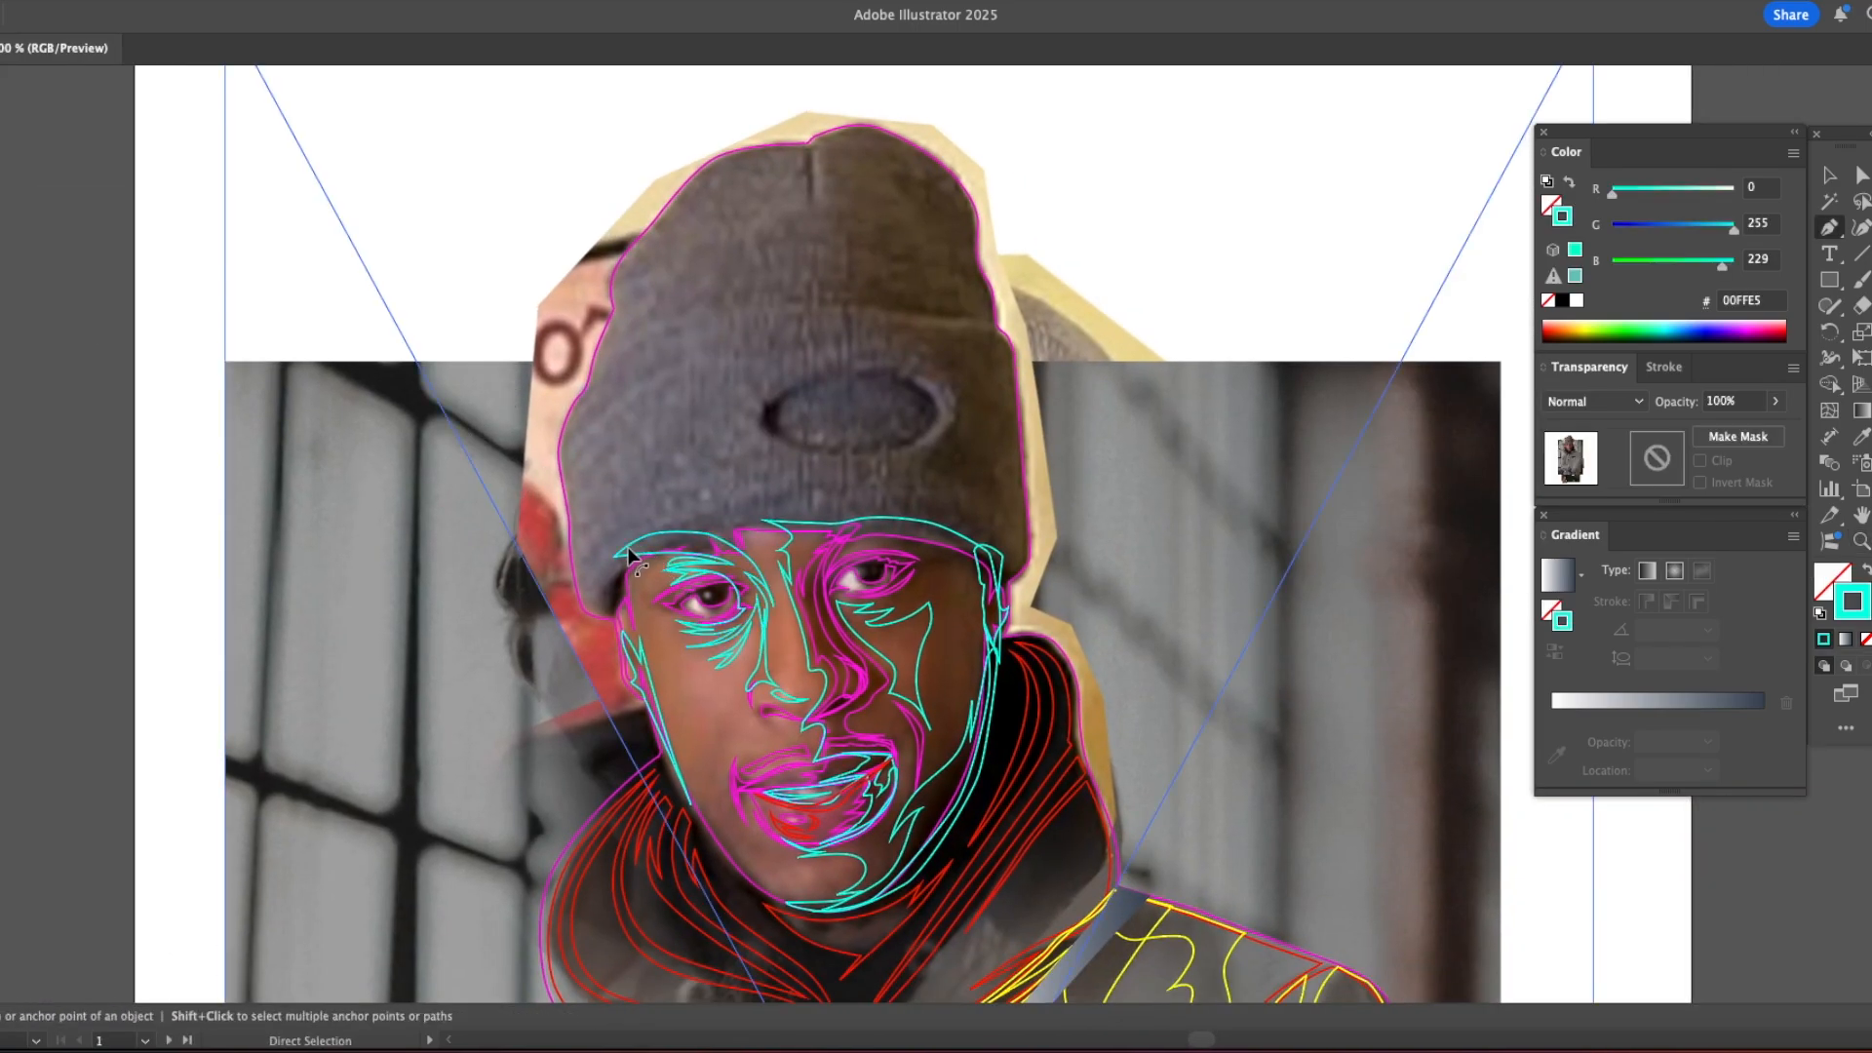
key(Delete)
key(Delete)
super+click(800, 525)
key(Delete)
key(Delete)
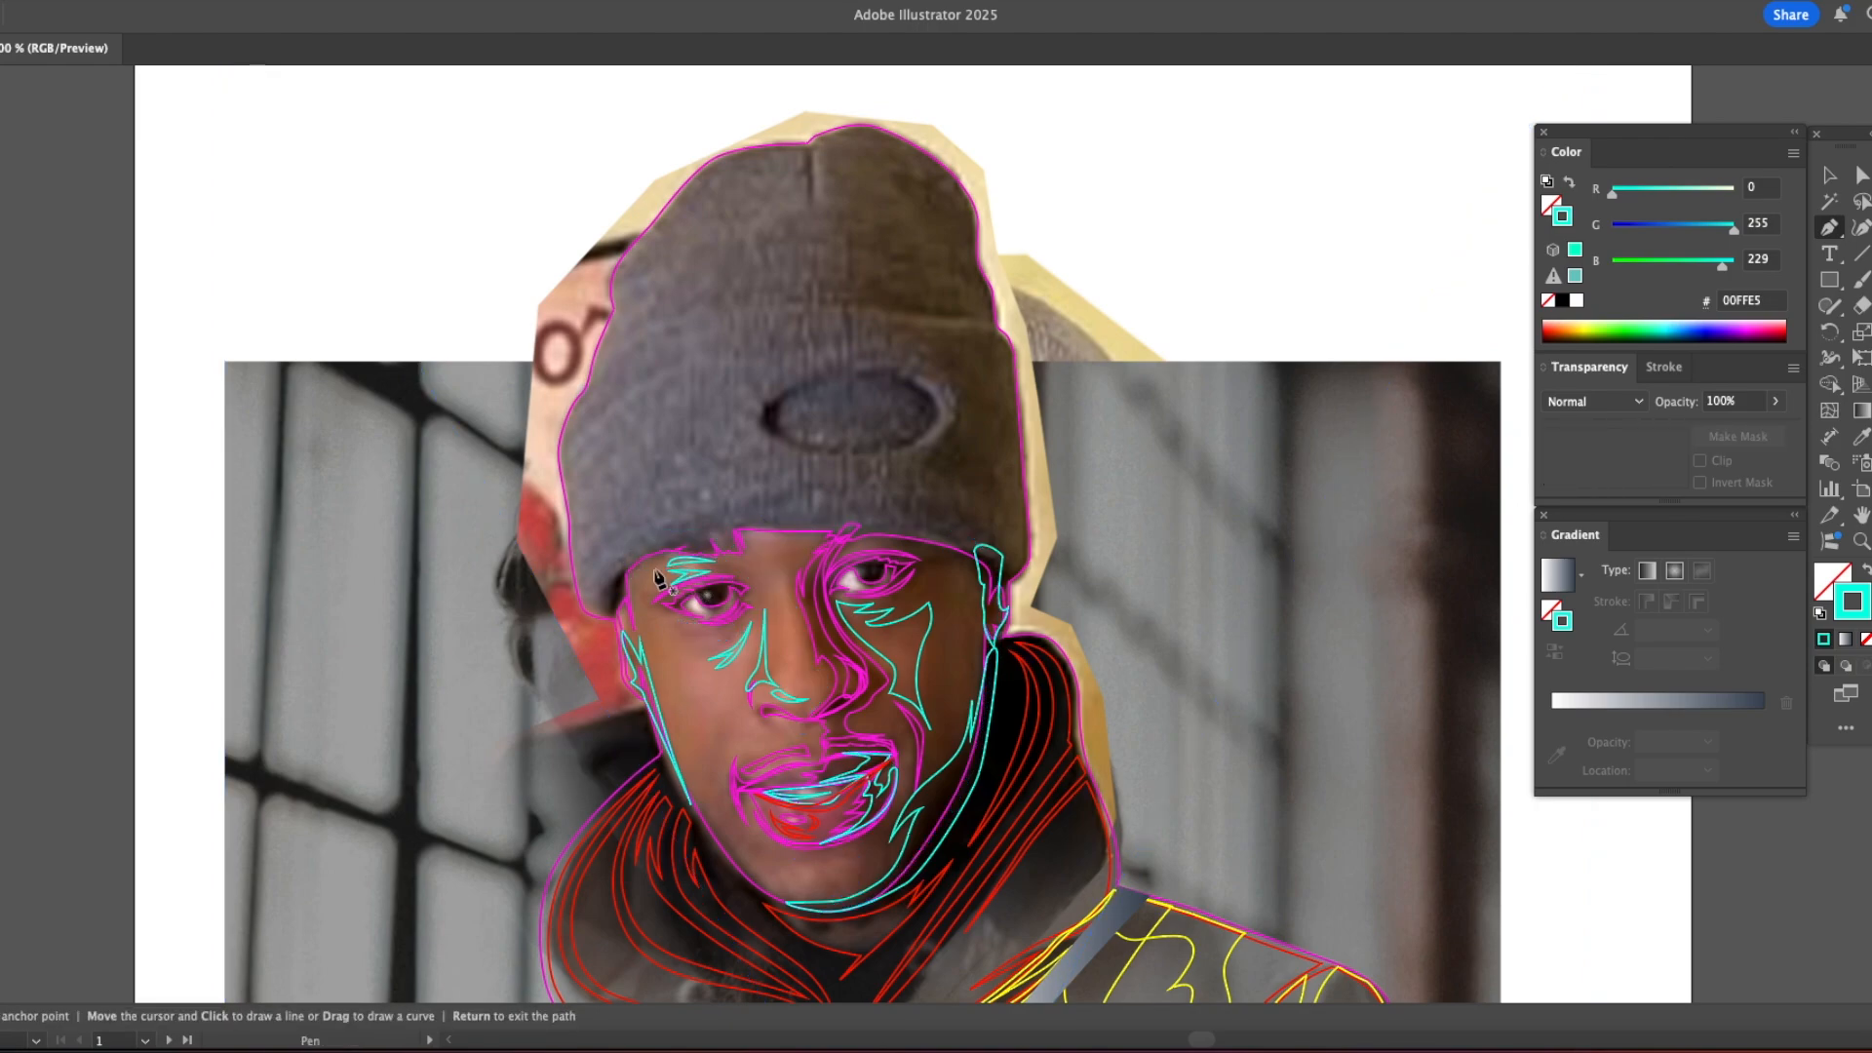
Step: Trace the beanie's lower edge in cyan from the left temple across the forehead, with small spikes near the right ear
click(606, 592)
click(704, 535)
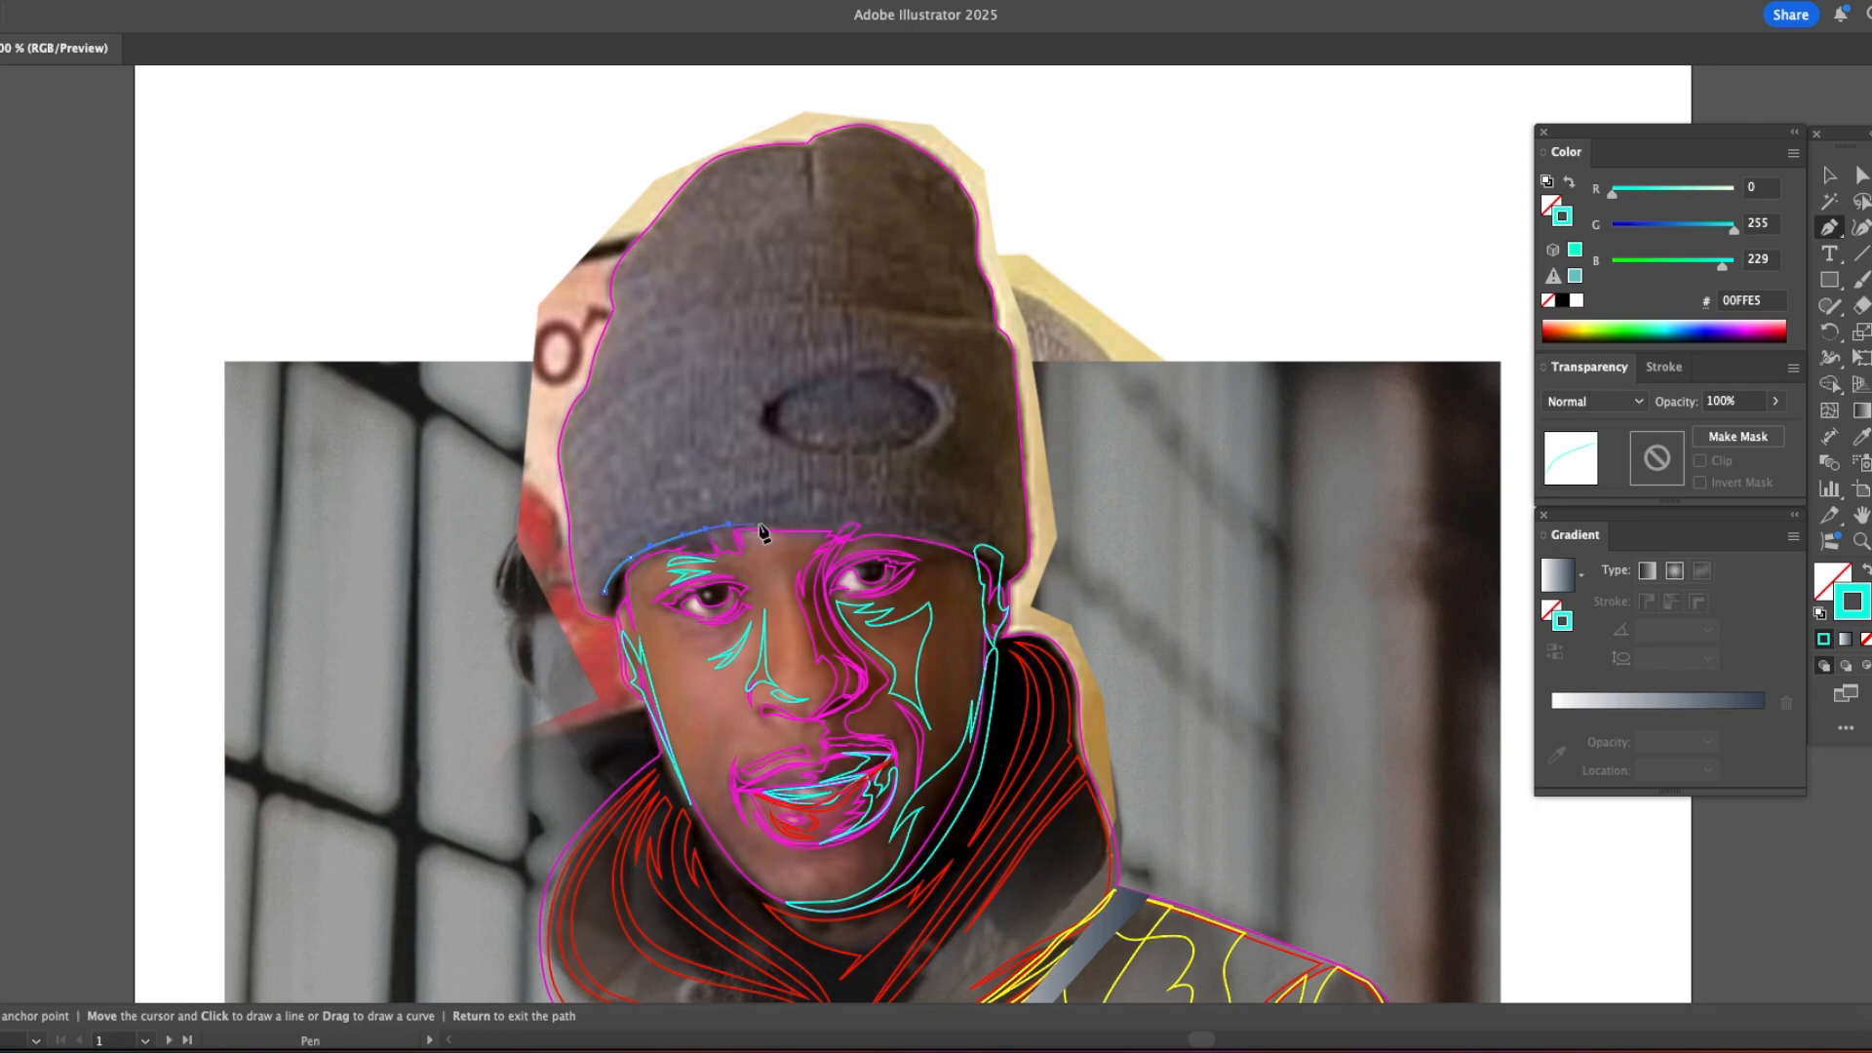
drag(945, 532, 965, 518)
click(987, 534)
click(976, 548)
drag(1006, 566, 1008, 568)
click(1022, 557)
Step: Trace the beanie cuff's right side and its upper fold line, with a thin vertical seam reaching the oval patch
drag(1019, 478, 856, 304)
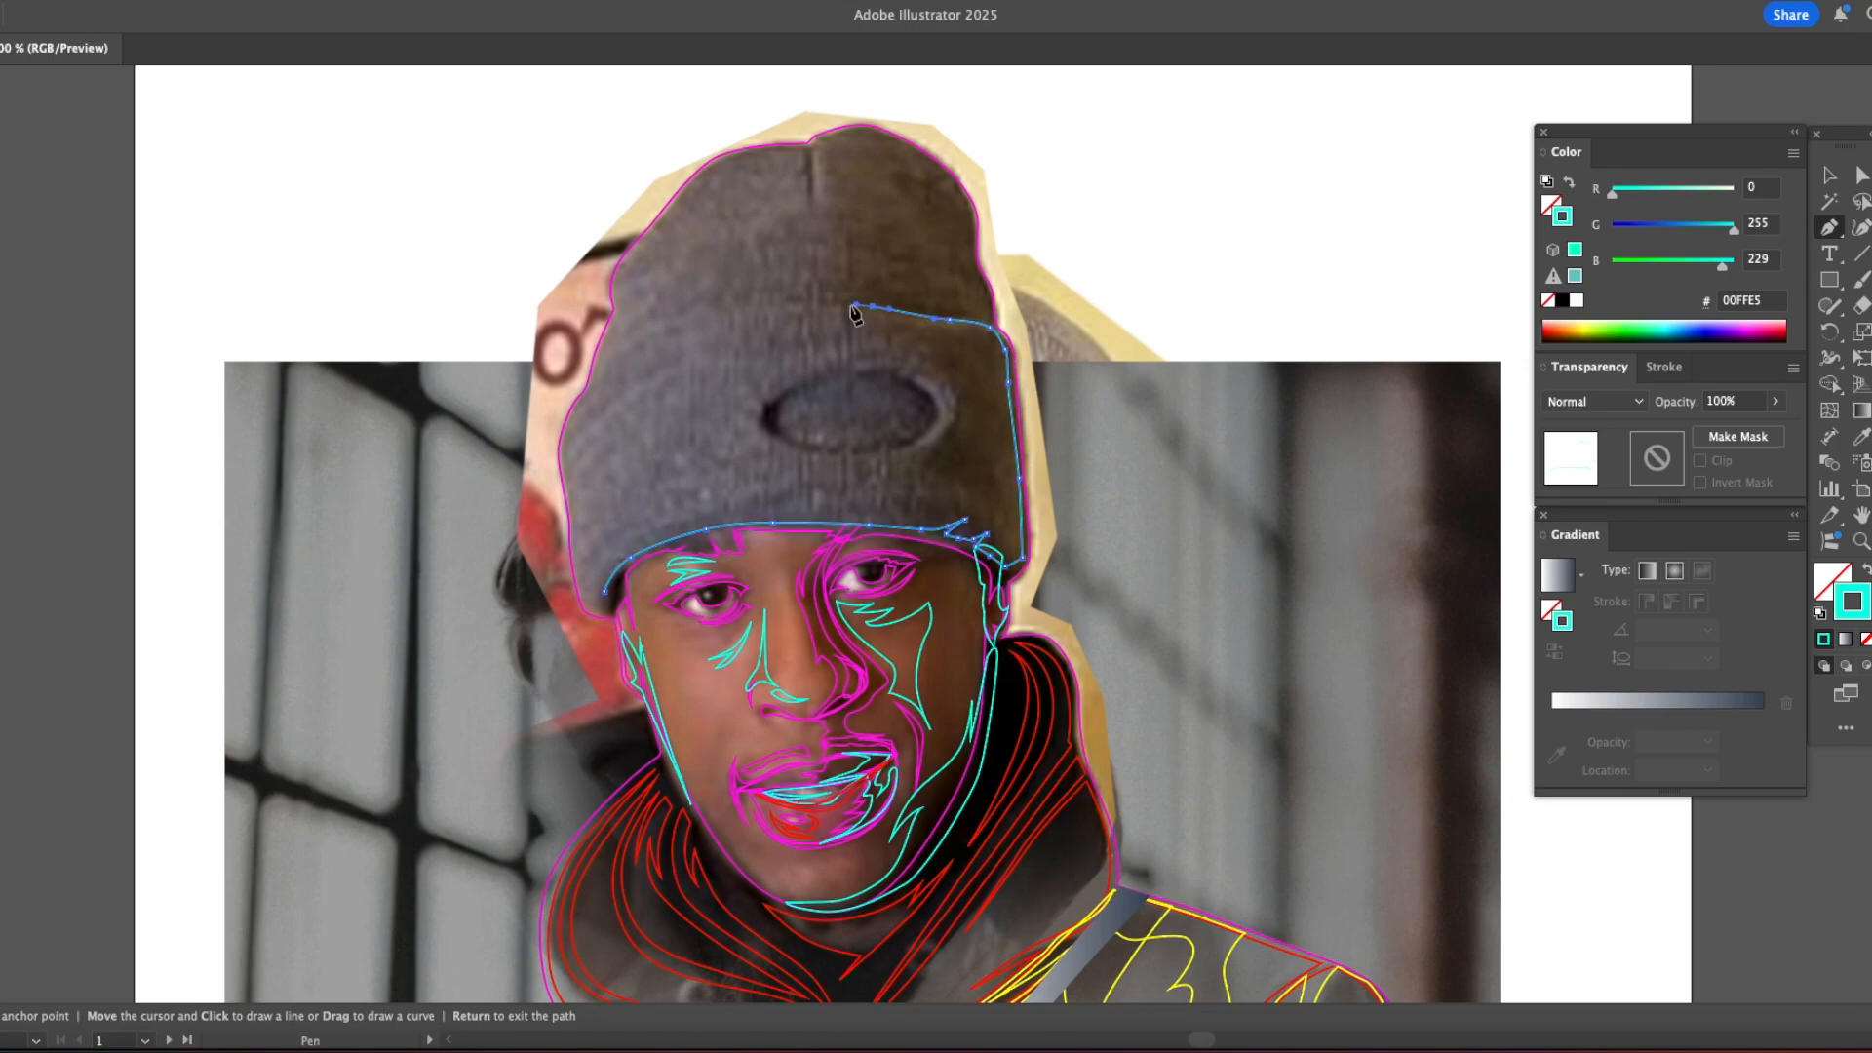
click(849, 402)
drag(747, 308, 941, 311)
click(690, 321)
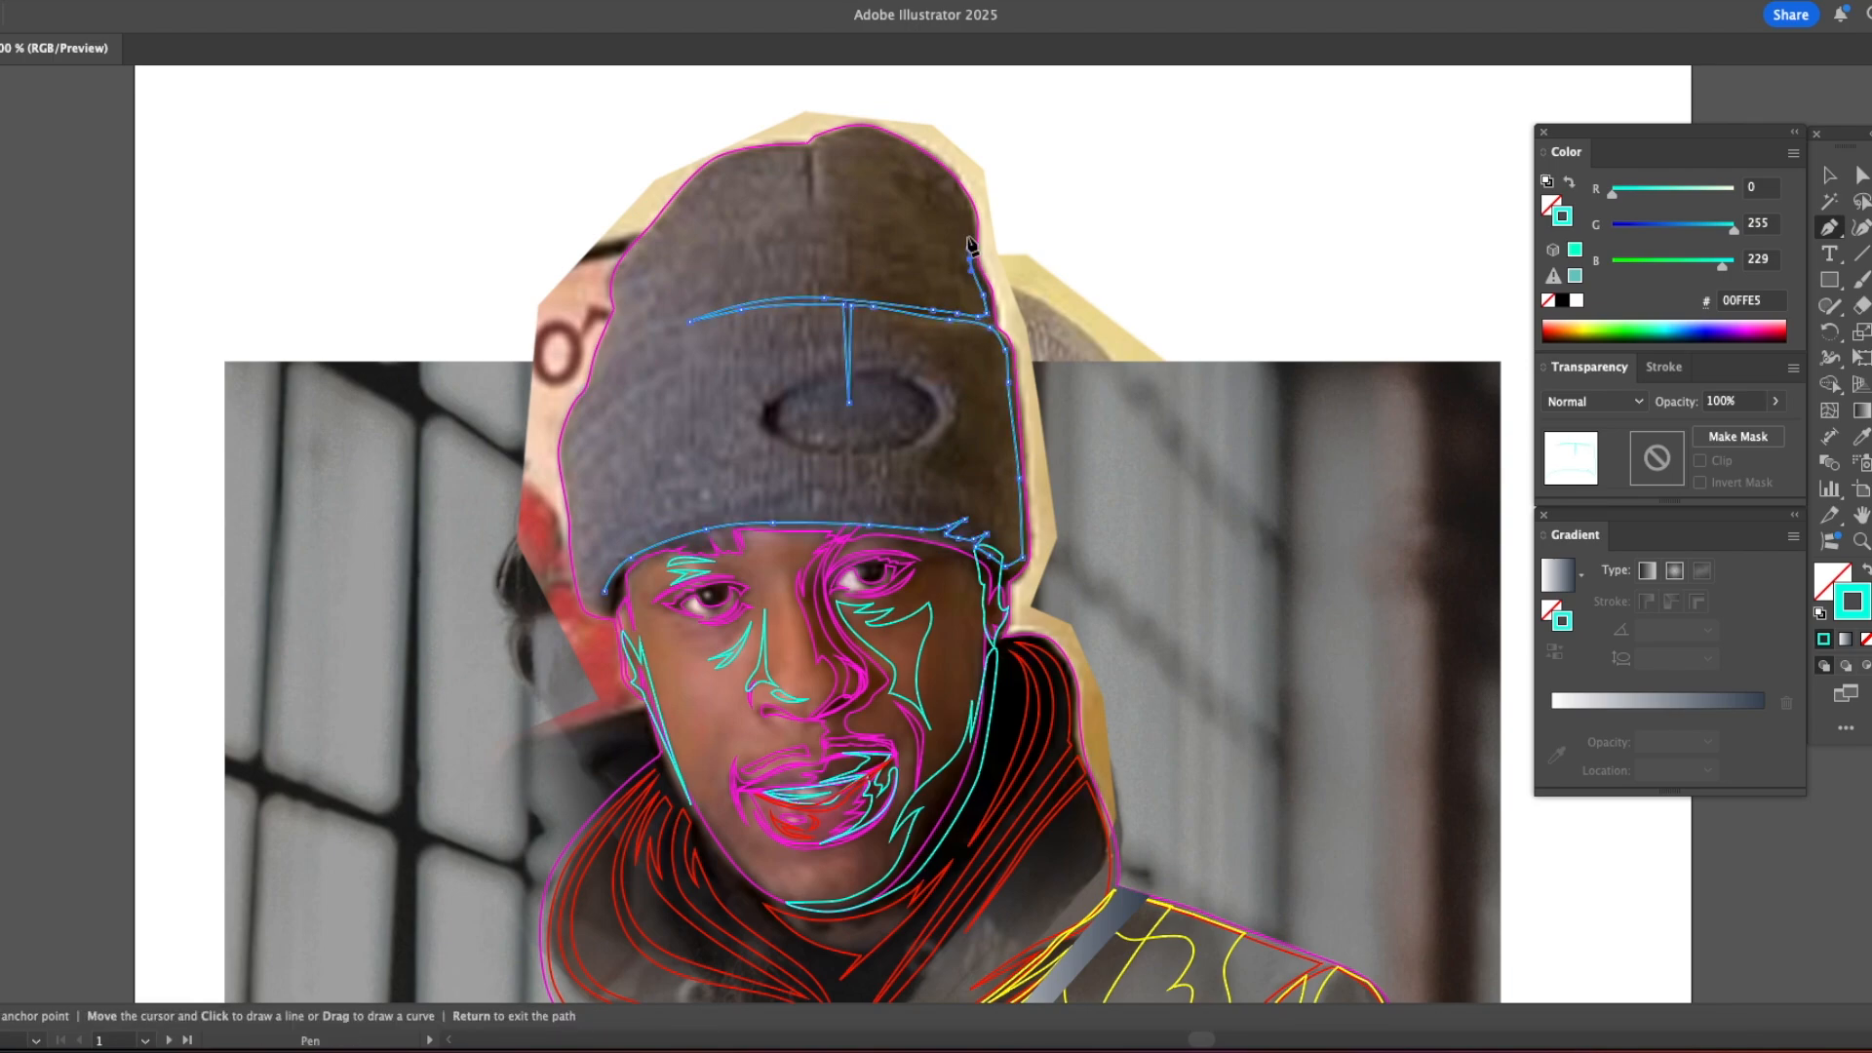
Step: Trace the inner outline of the beanie's crown, with a narrow seam notch at the peak, down its left side
click(955, 177)
click(807, 148)
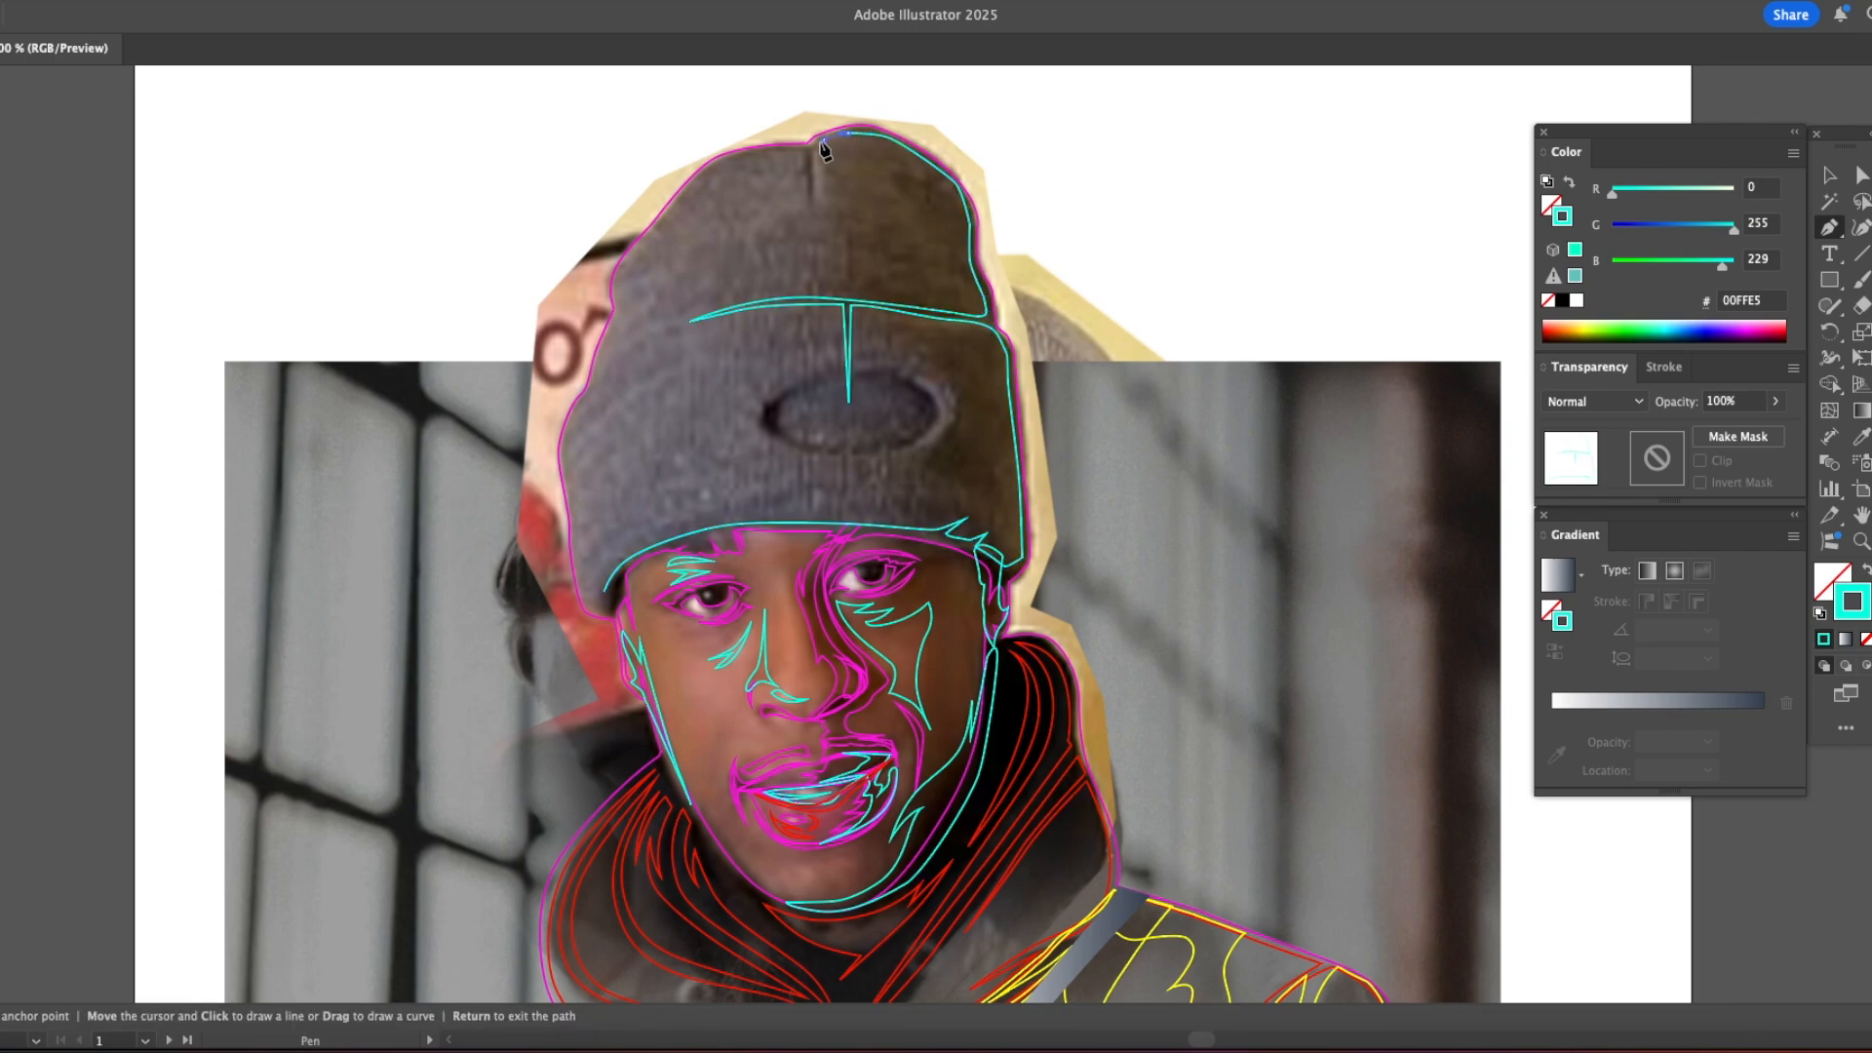
drag(721, 162, 685, 182)
drag(635, 258, 626, 267)
drag(616, 287, 616, 294)
click(622, 312)
click(599, 366)
click(590, 392)
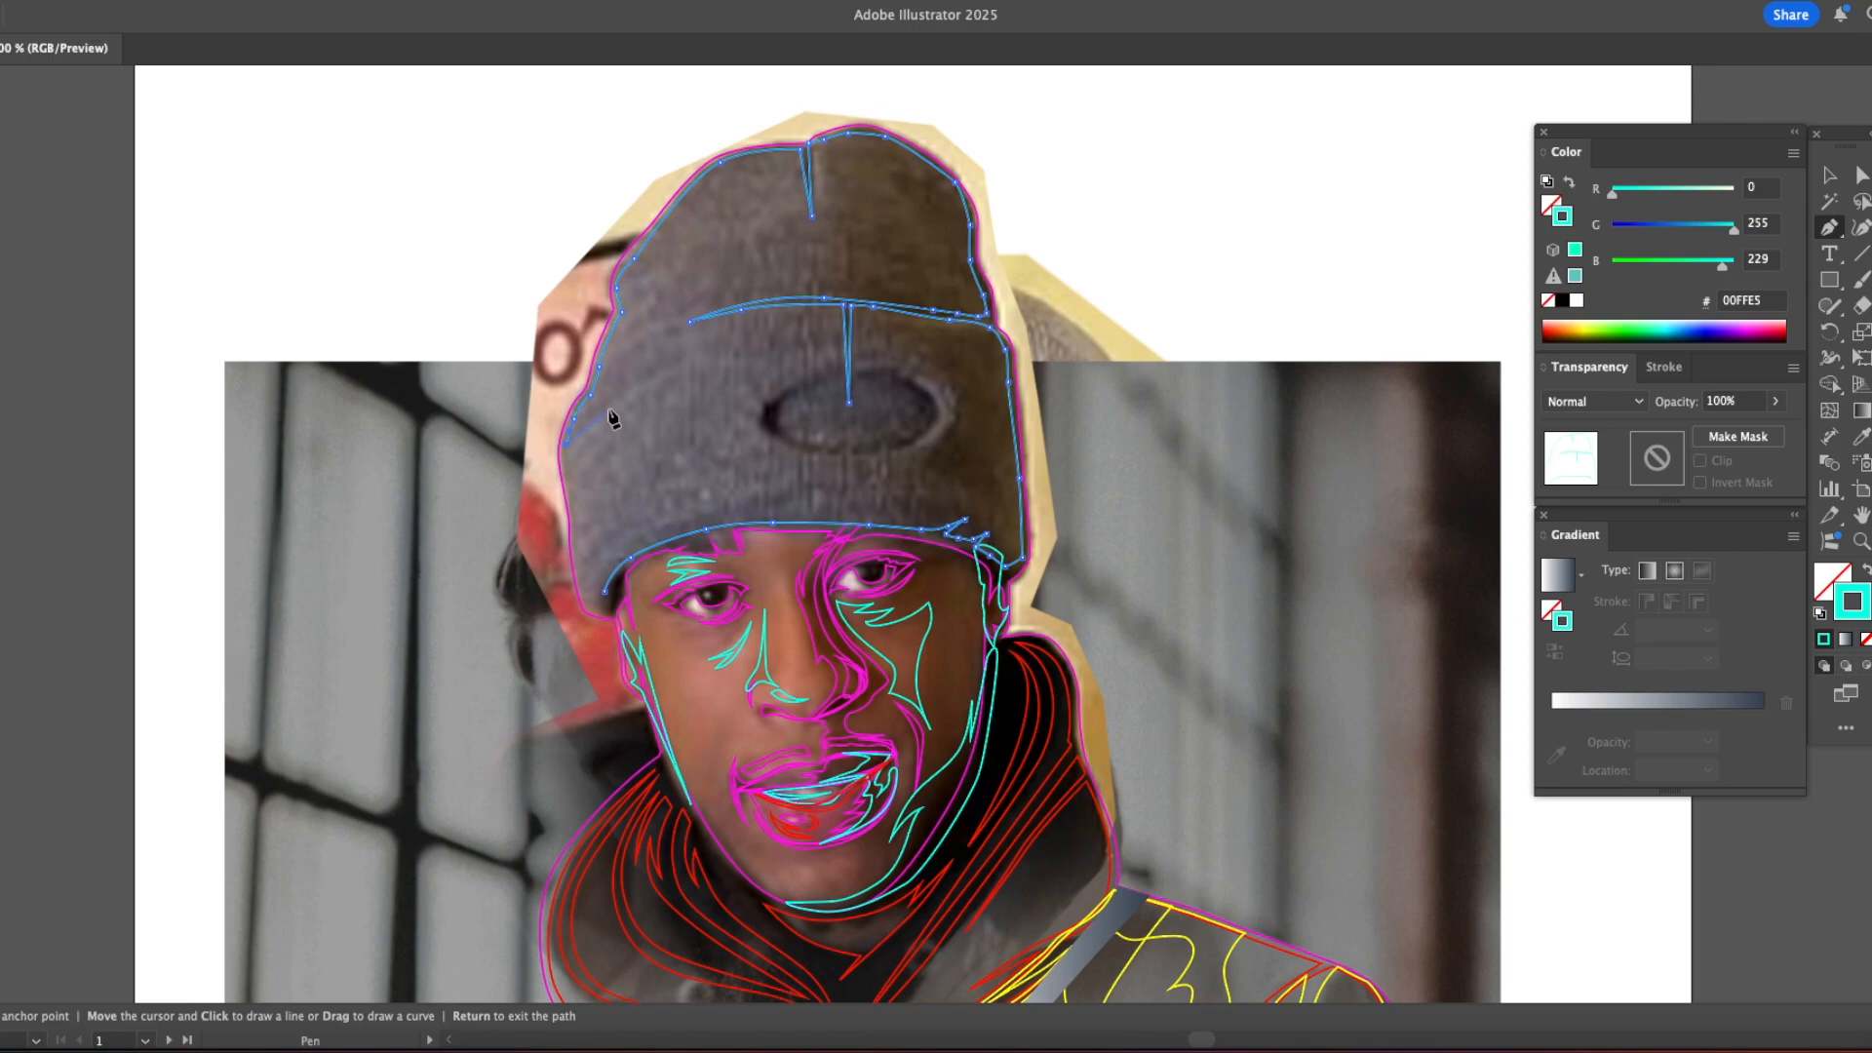
click(577, 448)
key(Return)
Step: Add the fold crease at the beanie cuff's left end and close the outline down to the left temple
click(614, 411)
click(568, 449)
drag(567, 478, 592, 607)
click(598, 607)
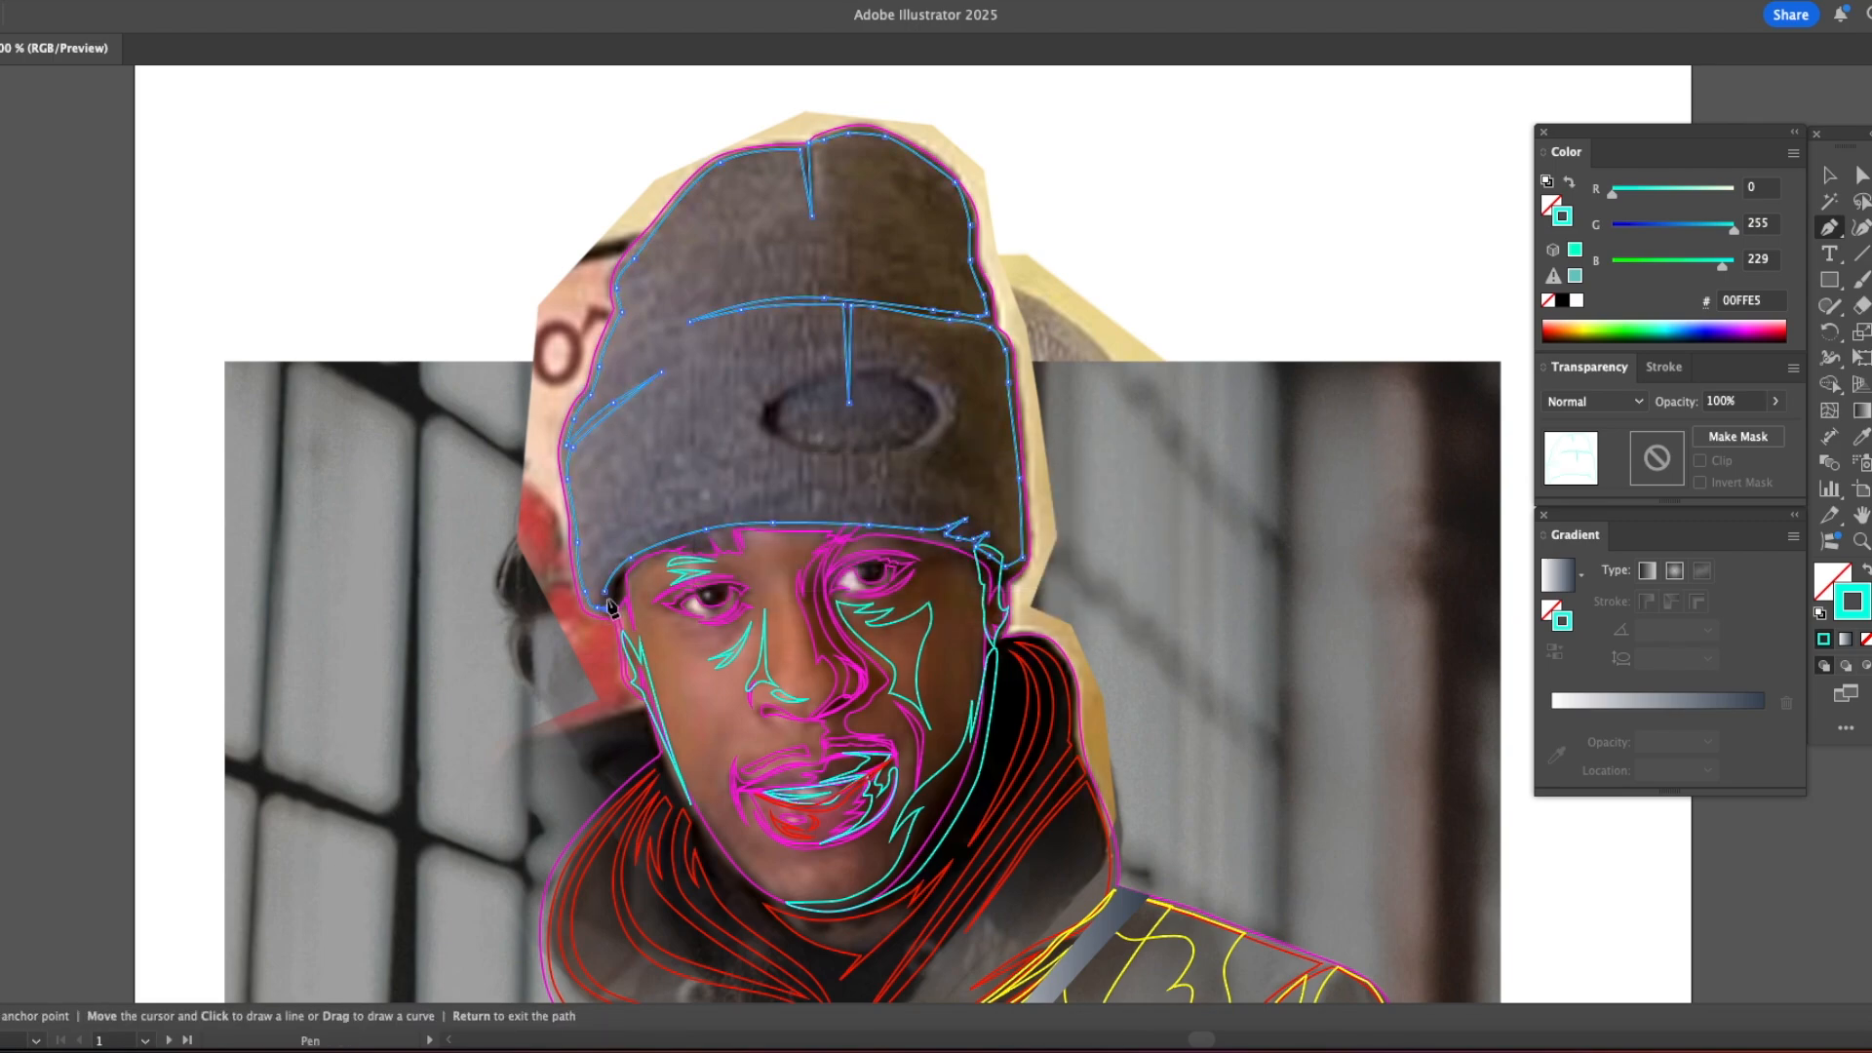
Step: Trace the outline of the oval patch on the beanie's front, with small peaks along its lower inner edge
click(822, 381)
drag(788, 395, 809, 448)
drag(832, 450, 925, 426)
click(845, 450)
click(845, 422)
click(853, 448)
click(872, 448)
click(882, 442)
click(890, 448)
click(865, 373)
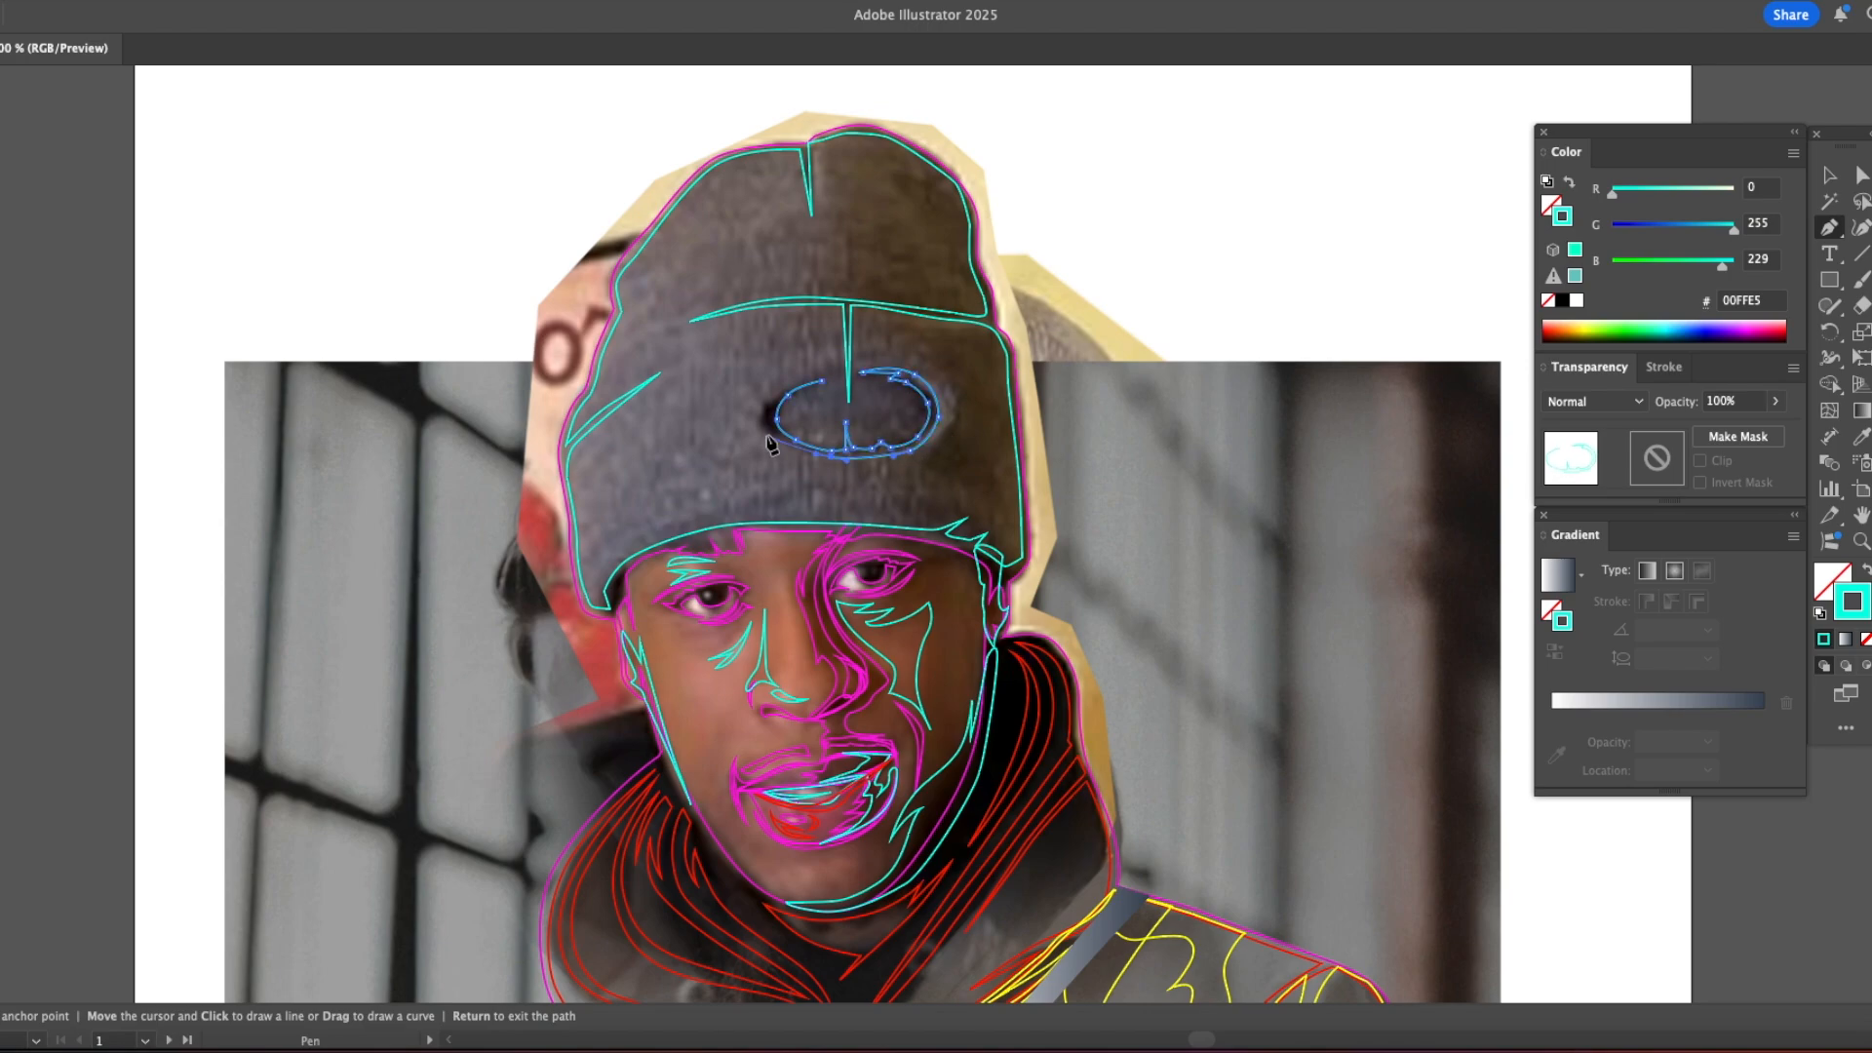
click(825, 380)
Step: Start a beanie shadow shape, tracing from the peak down the right edge of the crown and cuff
click(836, 131)
drag(901, 141, 967, 200)
drag(974, 263, 979, 279)
click(983, 294)
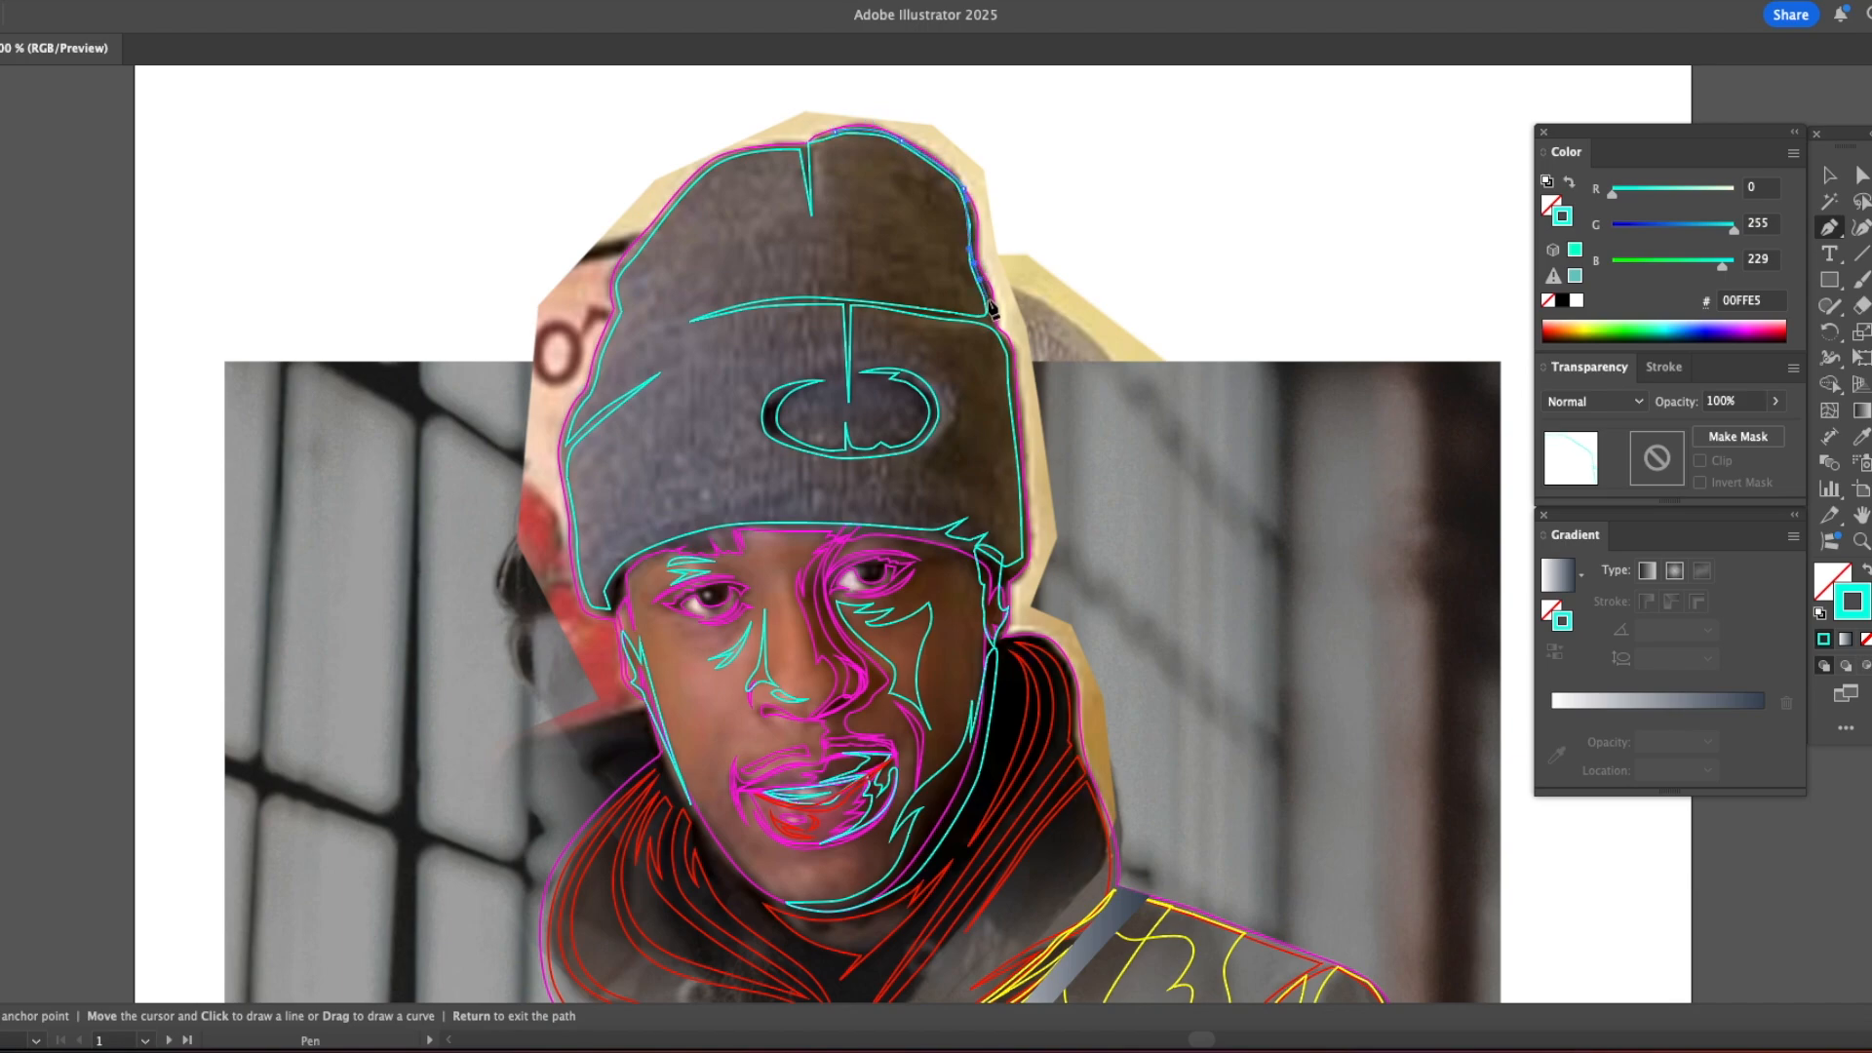
drag(1020, 505, 1023, 536)
click(1026, 561)
Step: Continue the shadow shape leftward along the cuff's lower edge with a zigzag knit texture
click(912, 517)
click(905, 511)
click(900, 516)
click(893, 508)
click(888, 514)
click(884, 508)
click(877, 513)
click(872, 506)
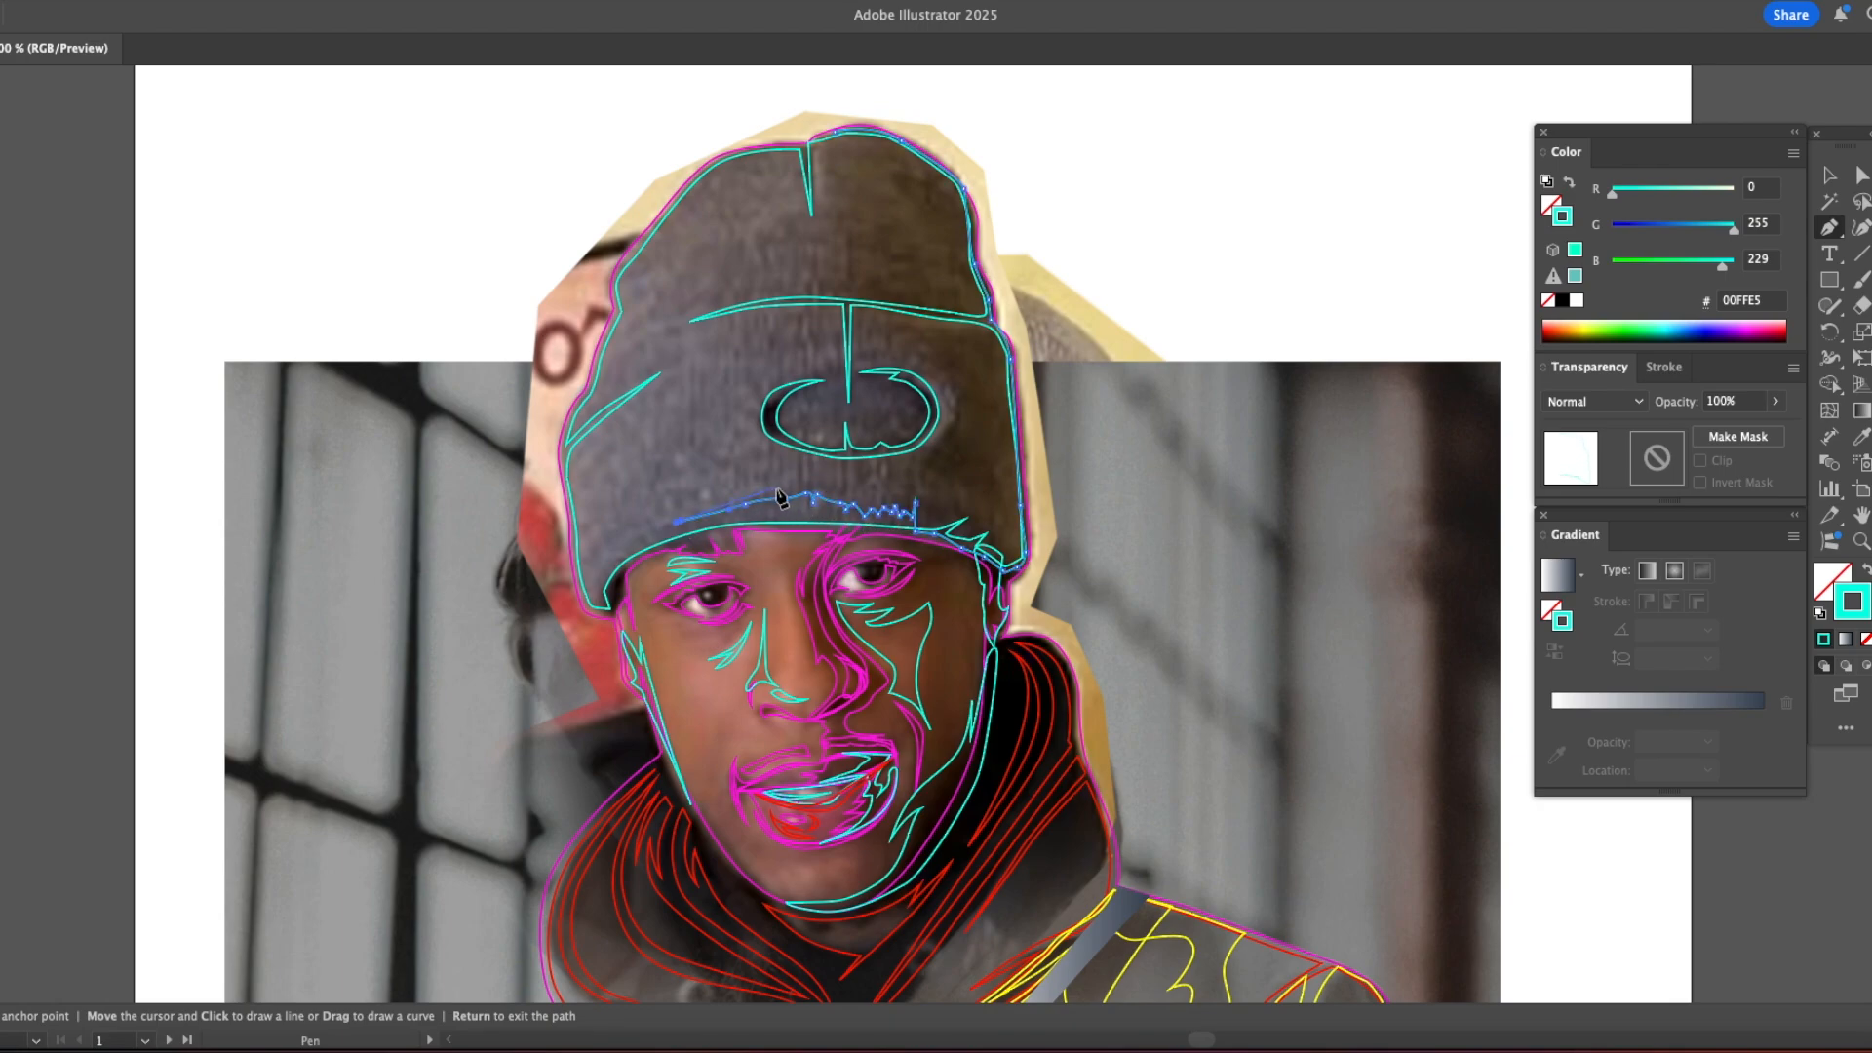
Step: Trace the shadow shape's upper boundary with rib spikes above the cuff's edge, curving around the right of the oval patch
click(794, 486)
click(796, 462)
click(800, 481)
click(818, 484)
click(842, 495)
click(841, 463)
click(847, 490)
click(862, 500)
click(874, 505)
click(948, 491)
click(1007, 525)
click(961, 396)
click(906, 359)
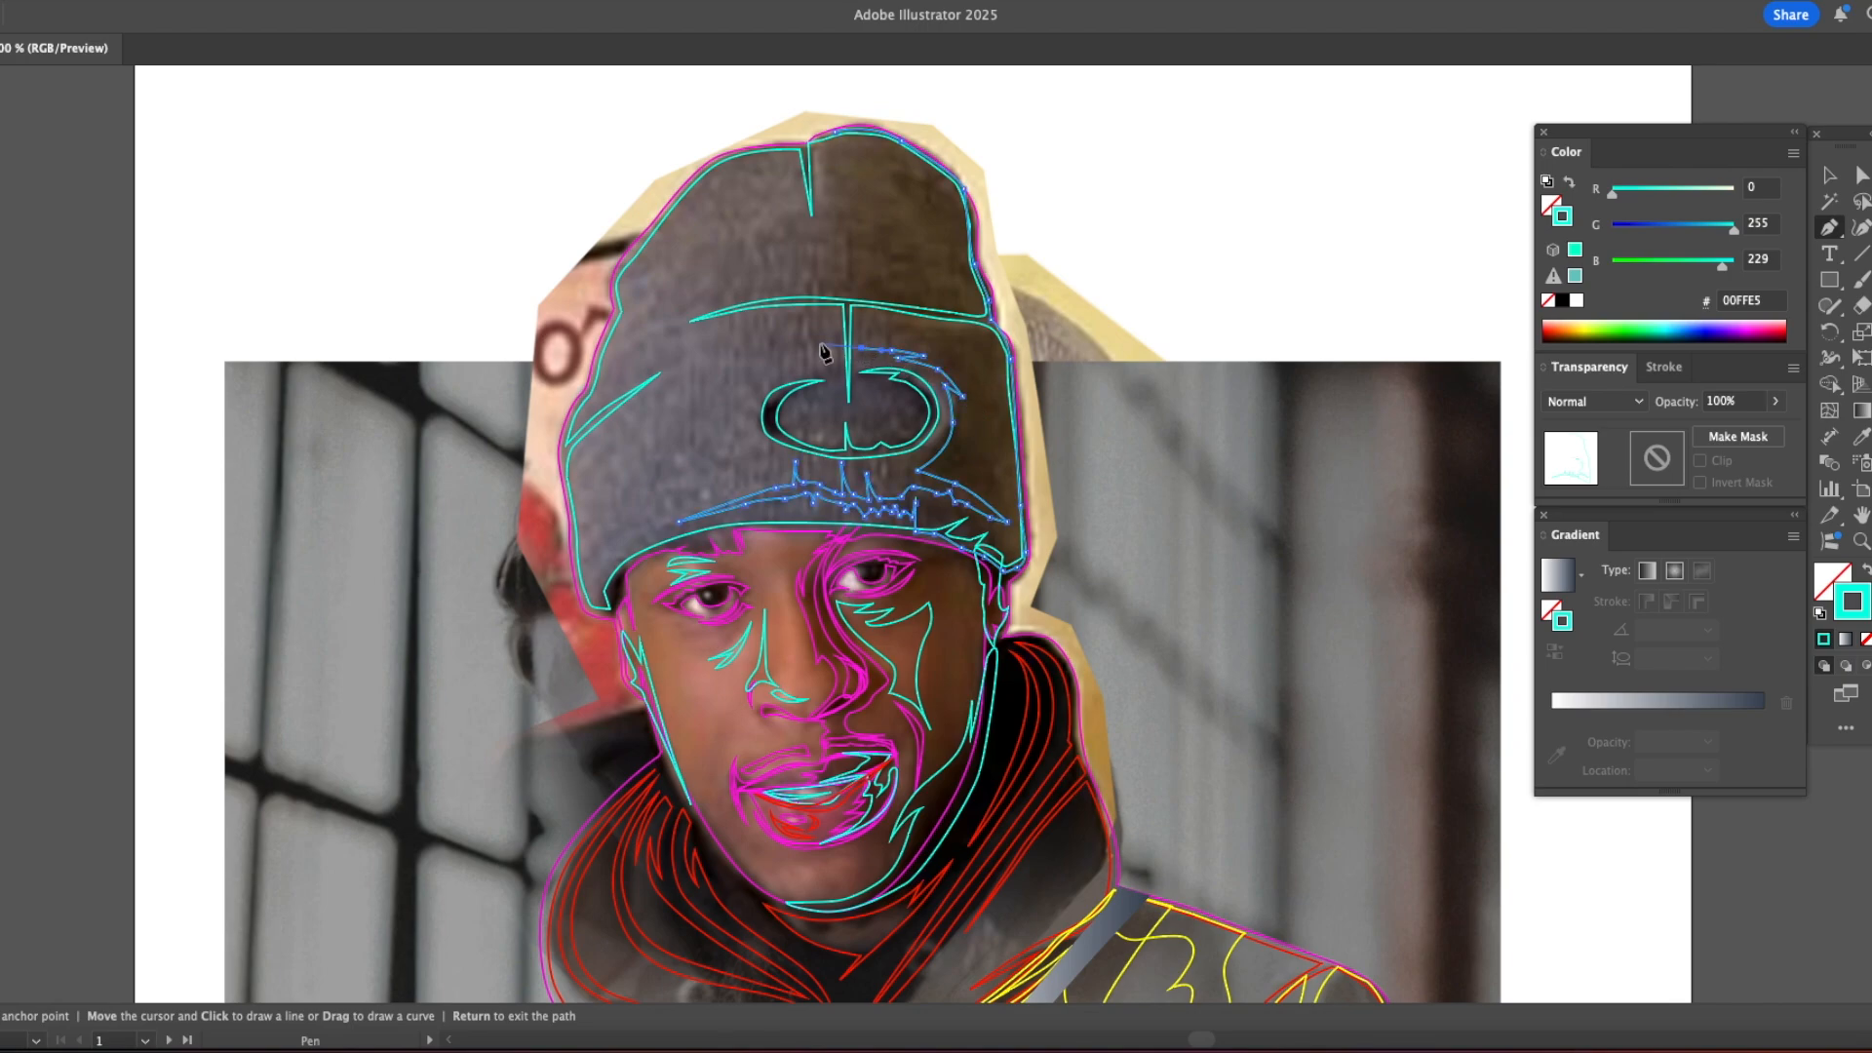
Step: Continue the shadow shape with pointed folds above the oval patch and on both sides of the cuff's fold line
click(737, 351)
drag(891, 335, 940, 330)
click(987, 316)
drag(960, 326, 868, 301)
drag(812, 298, 932, 276)
click(757, 302)
Step: Trace the shadow's inner boundary up the right side of the crown and close the shape at the peak
click(876, 285)
click(897, 274)
click(905, 280)
click(912, 281)
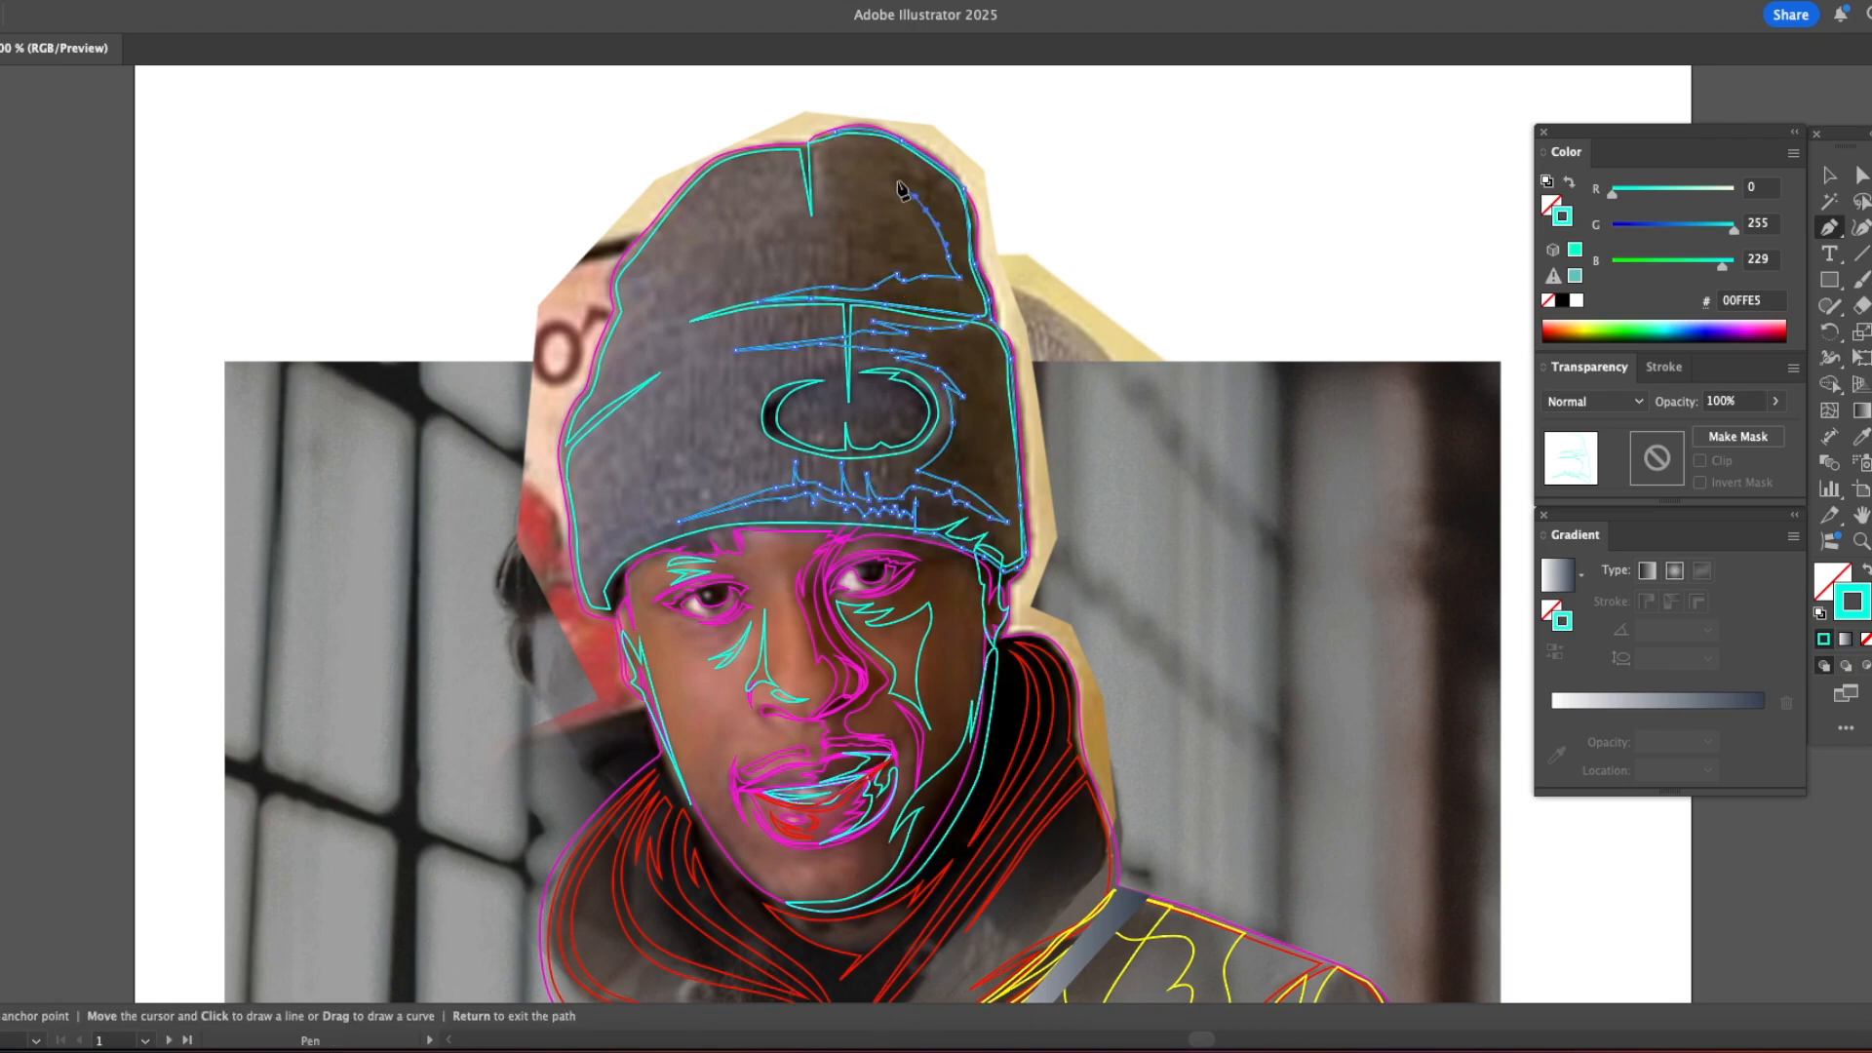
click(835, 134)
Step: Start a second, wider beanie shadow from the crown's seam down to a tall spike above the cuff's fold
drag(817, 144, 825, 177)
click(913, 209)
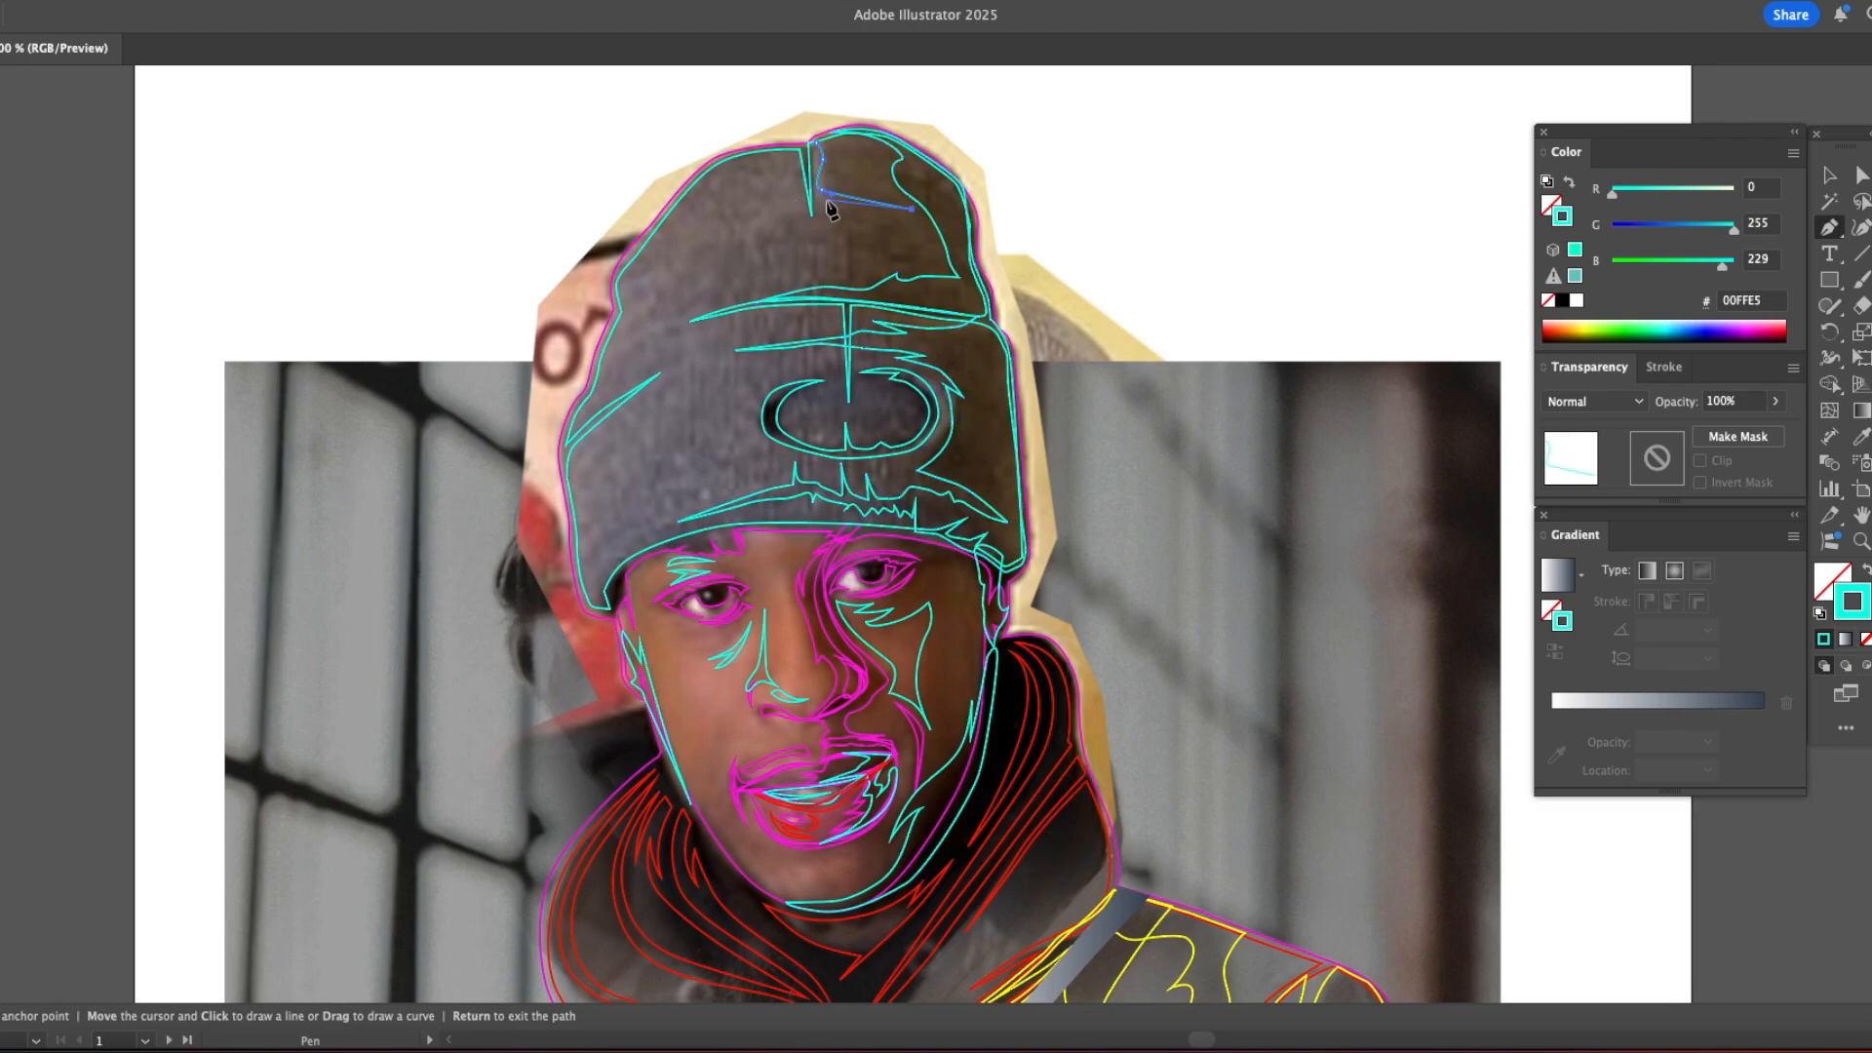
click(842, 268)
click(849, 233)
click(848, 278)
click(800, 275)
click(719, 297)
click(688, 305)
drag(687, 276, 685, 305)
Step: Continue the wider shadow under the cuff's fold, around the oval patch and down toward the cuff's lower left
click(719, 329)
click(778, 338)
click(821, 344)
drag(924, 378, 702, 503)
click(825, 455)
click(769, 451)
click(776, 461)
click(769, 470)
click(749, 483)
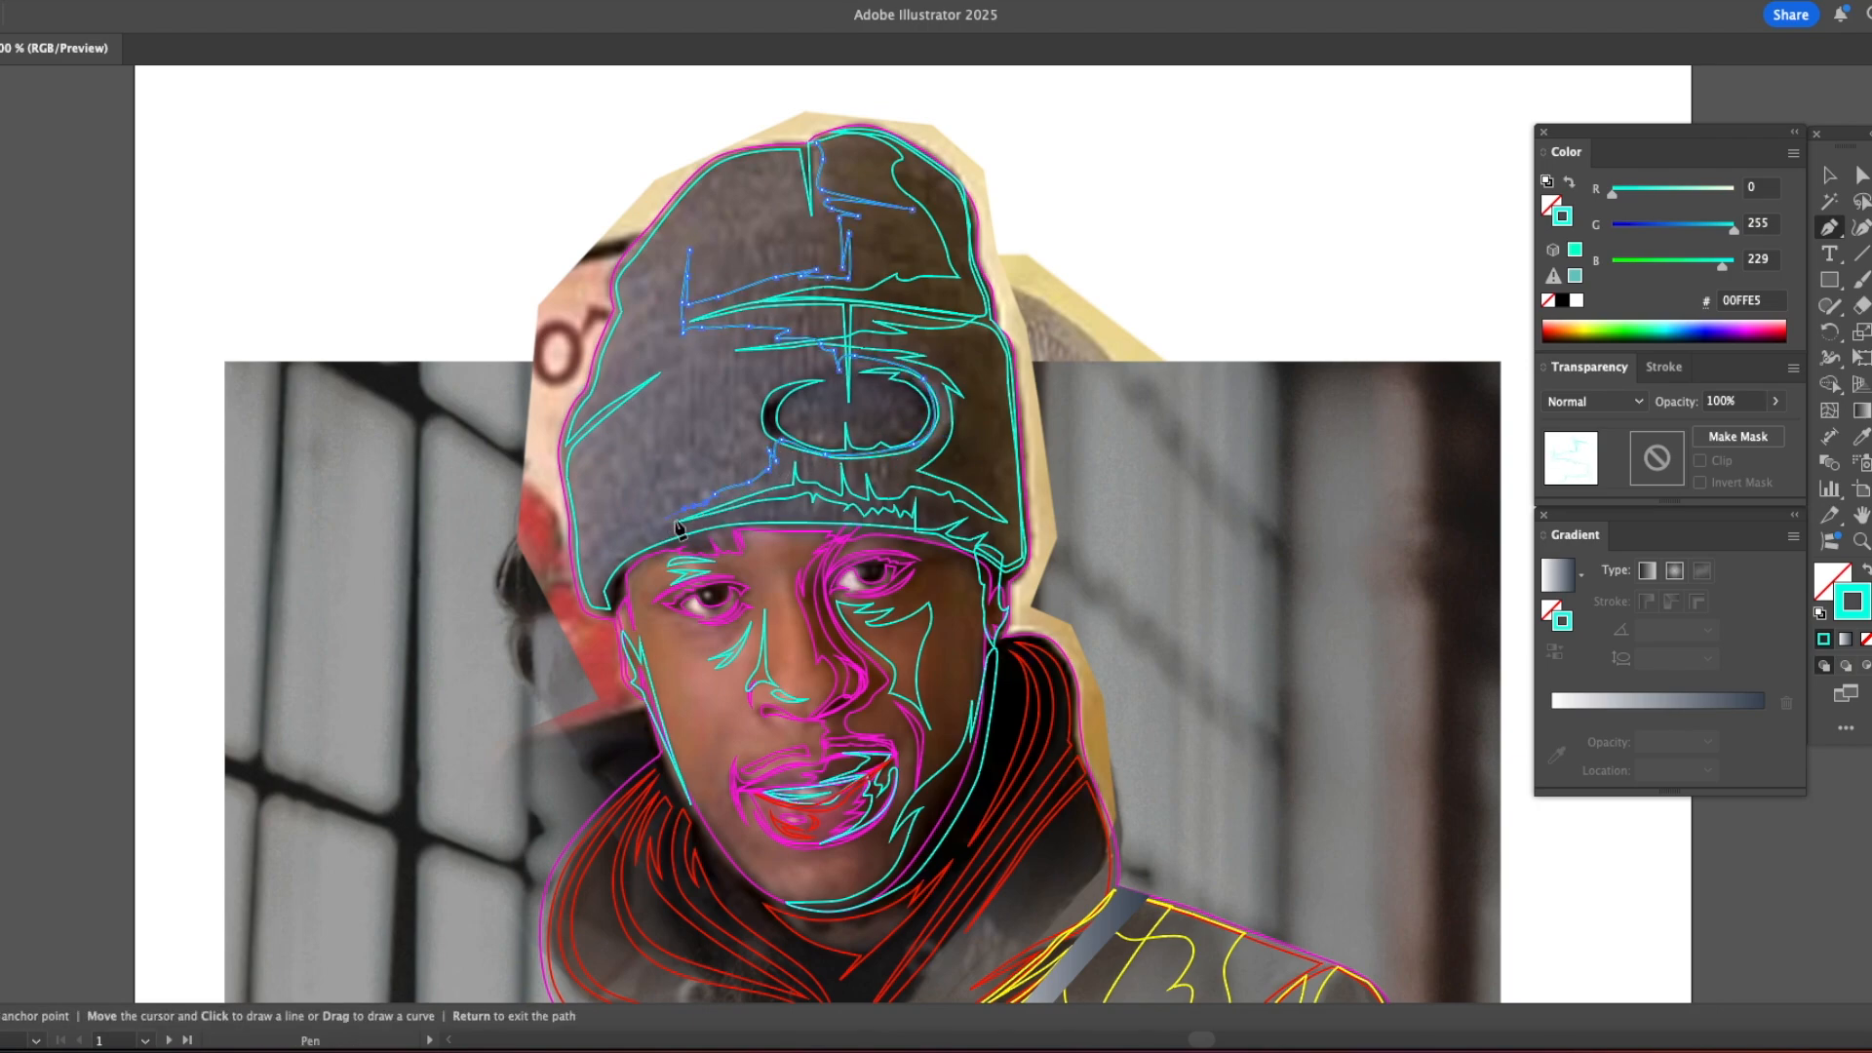
Step: Trace the wider shadow to the cuff's lower left corner and back along its lower edge to the right corner
click(638, 527)
click(590, 602)
click(610, 614)
click(605, 590)
click(619, 579)
click(689, 538)
click(728, 530)
click(802, 529)
click(829, 529)
click(916, 532)
click(987, 558)
click(1015, 566)
Step: Trace the wider shadow up the right edge of the cuff and crown and close it at the peak
click(1025, 541)
click(994, 322)
click(982, 282)
click(970, 224)
click(964, 189)
click(894, 136)
click(847, 128)
click(817, 148)
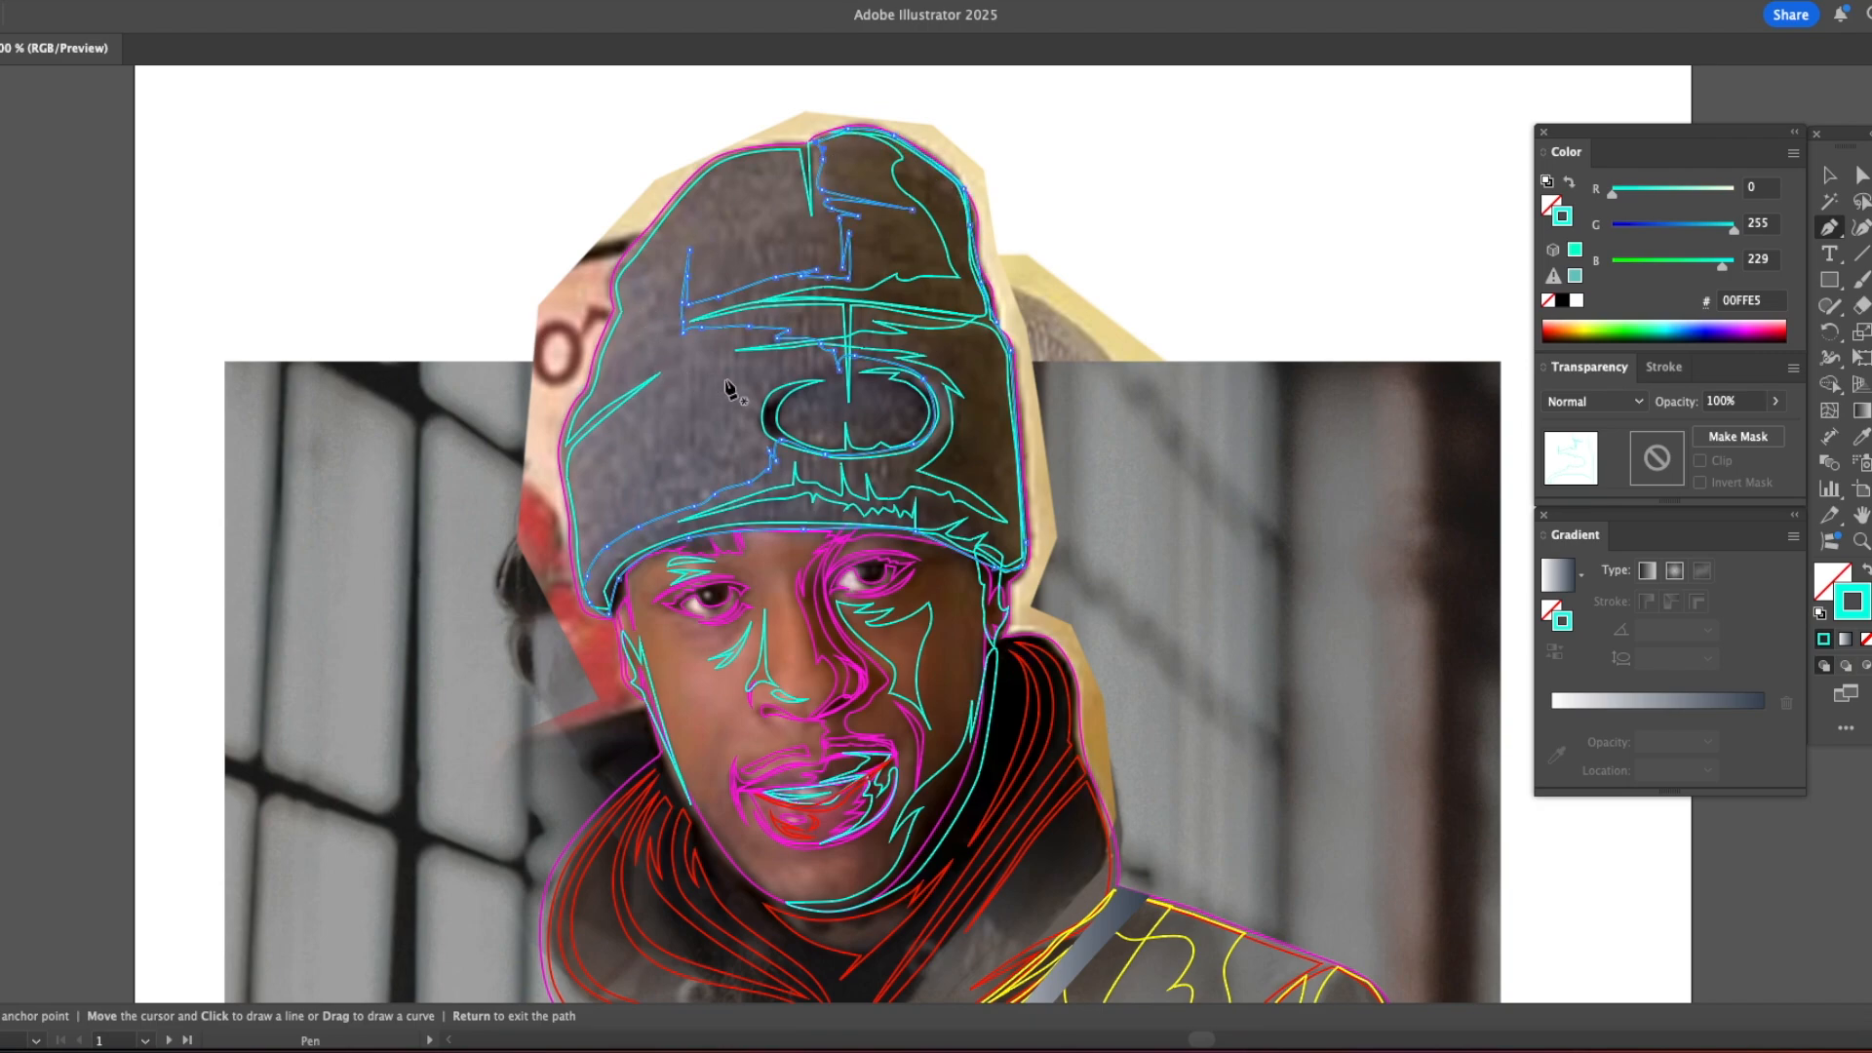
Step: Trace a closed oval around the patch on the beanie's front
click(789, 388)
drag(844, 369, 866, 453)
drag(815, 449, 786, 442)
click(789, 388)
key(v)
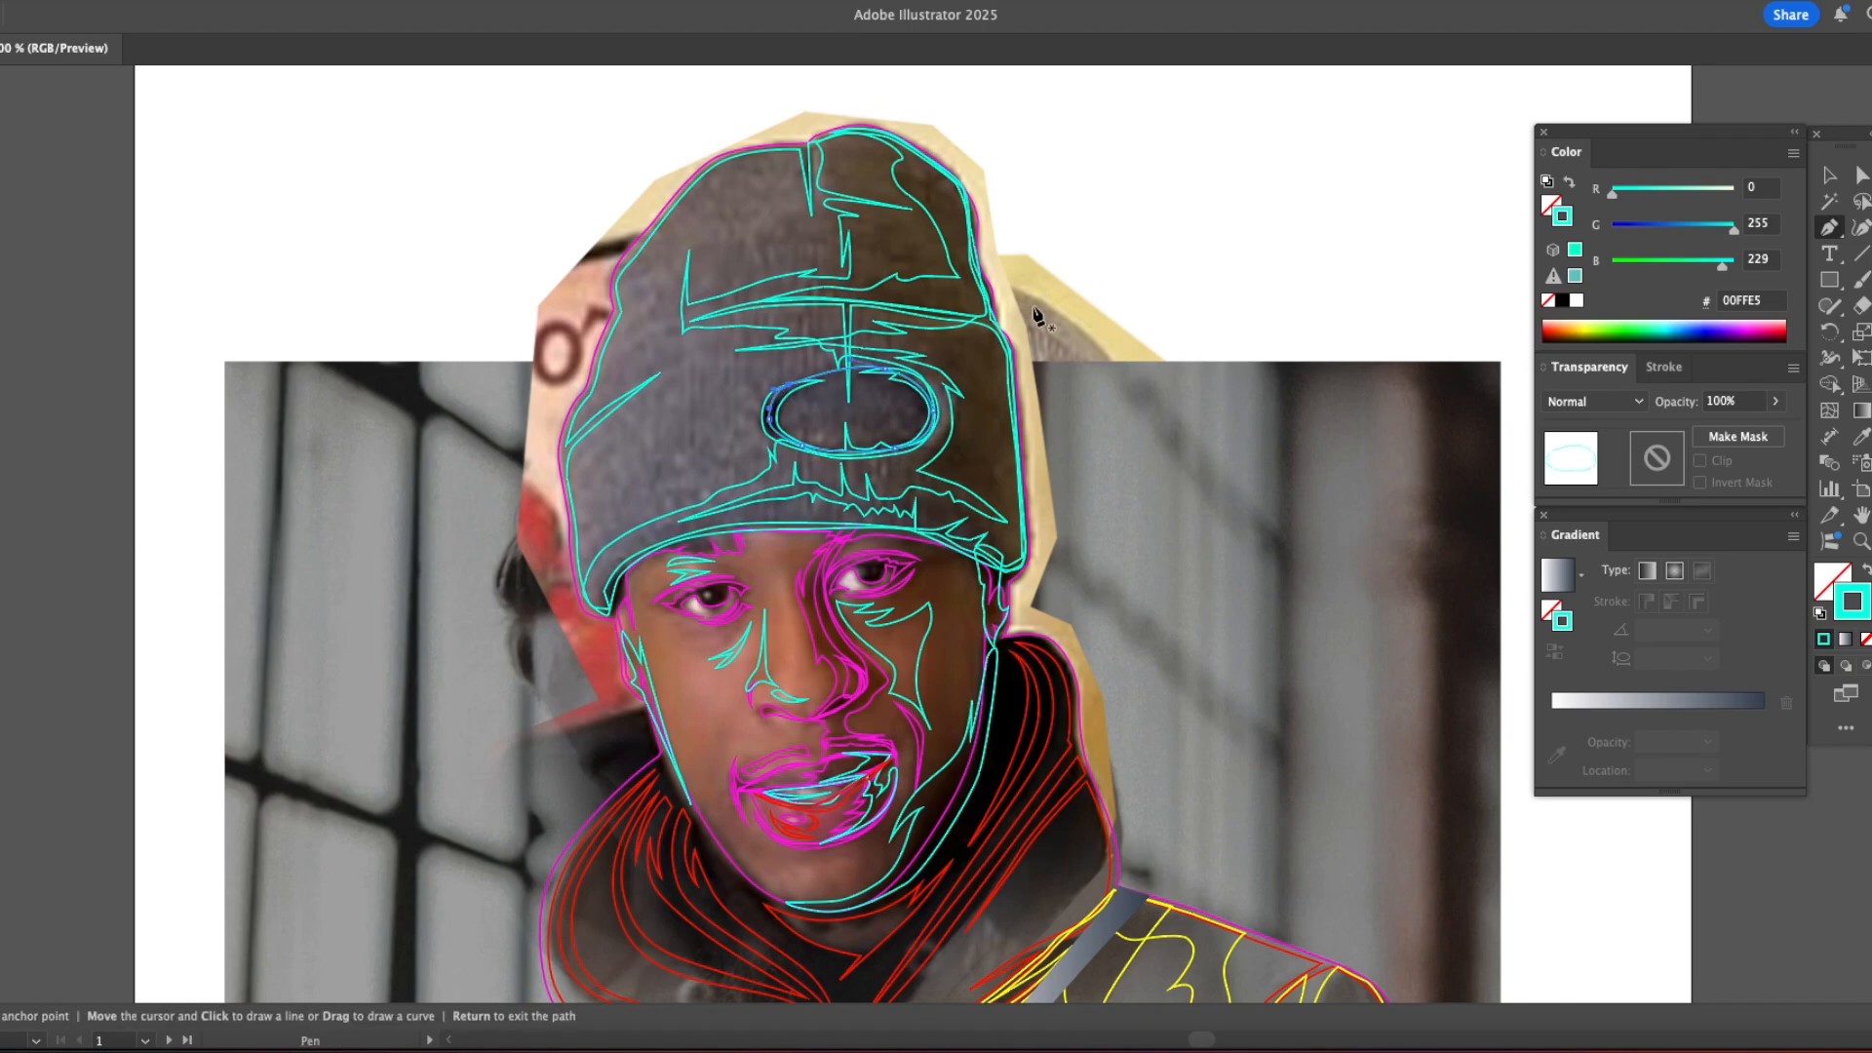
Step: Select the traced beanie paths and paste a copy in place over the black silhouette on the illustration artboard
click(1062, 308)
click(593, 455)
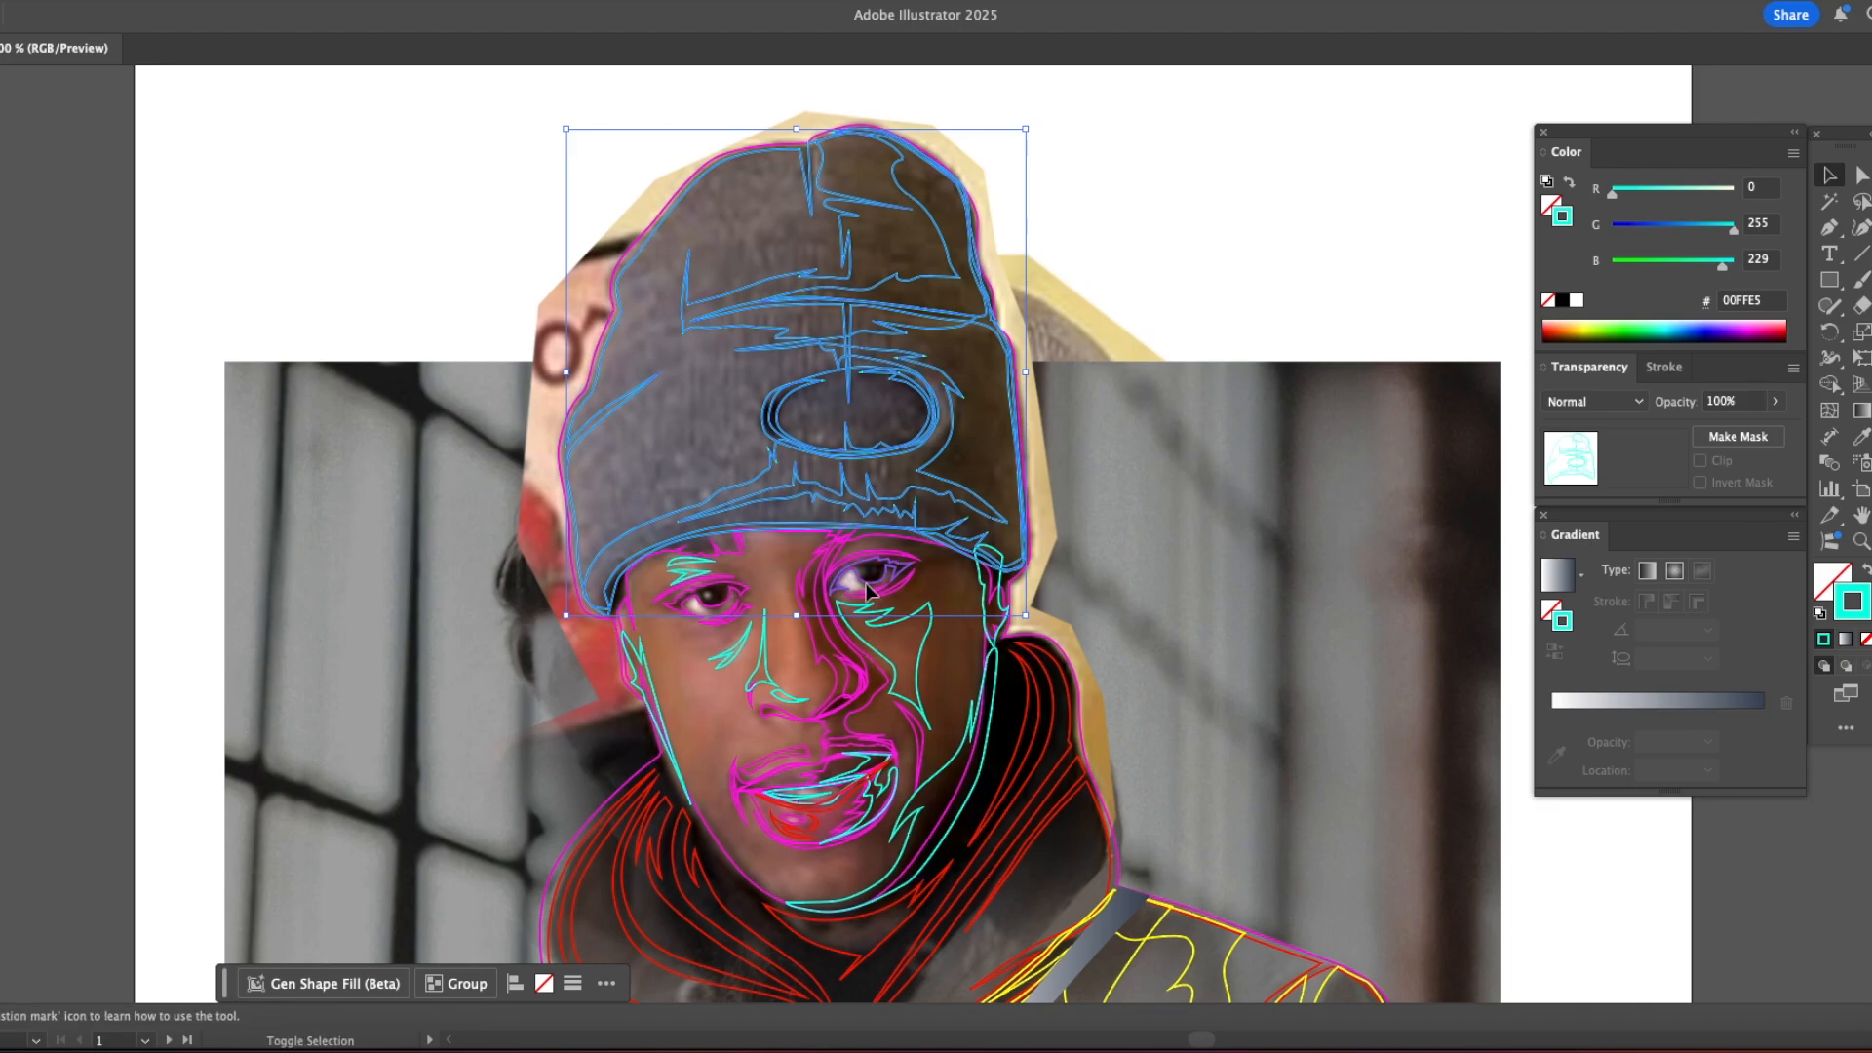
key(a)
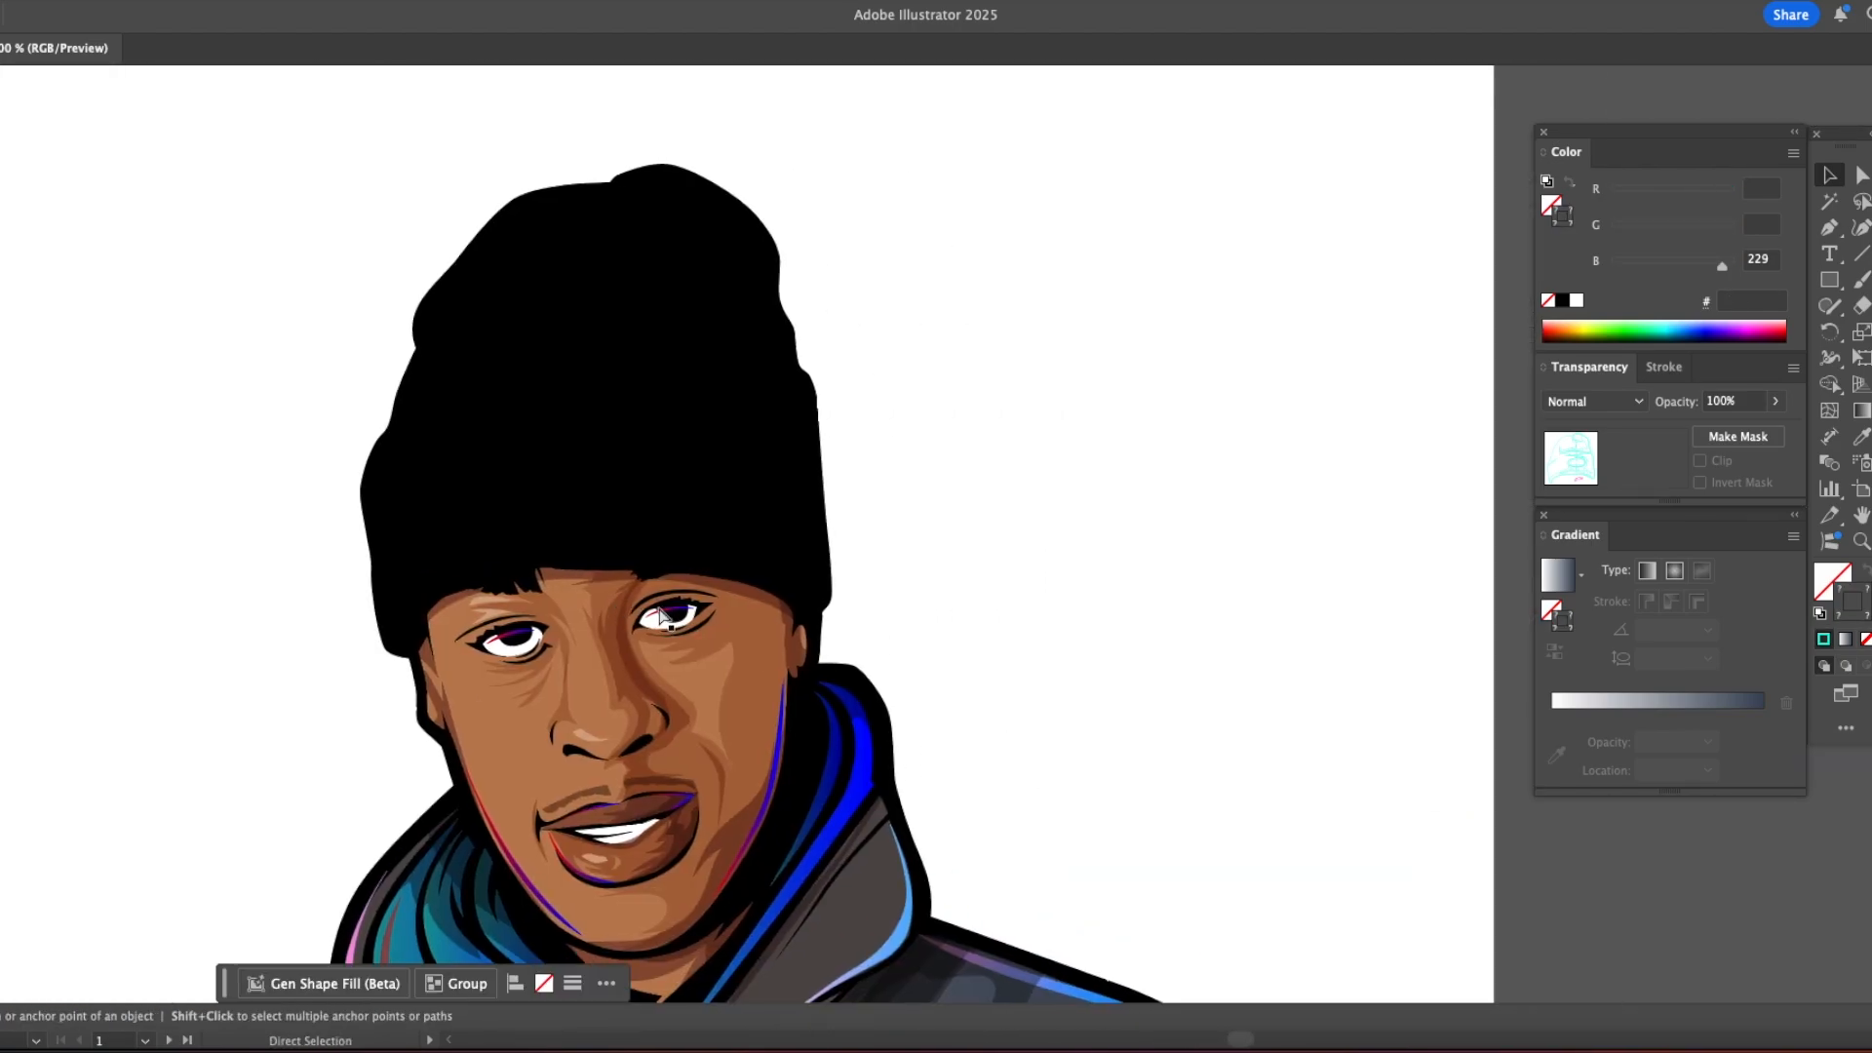
key(v)
key(super+v)
drag(1024, 746, 702, 613)
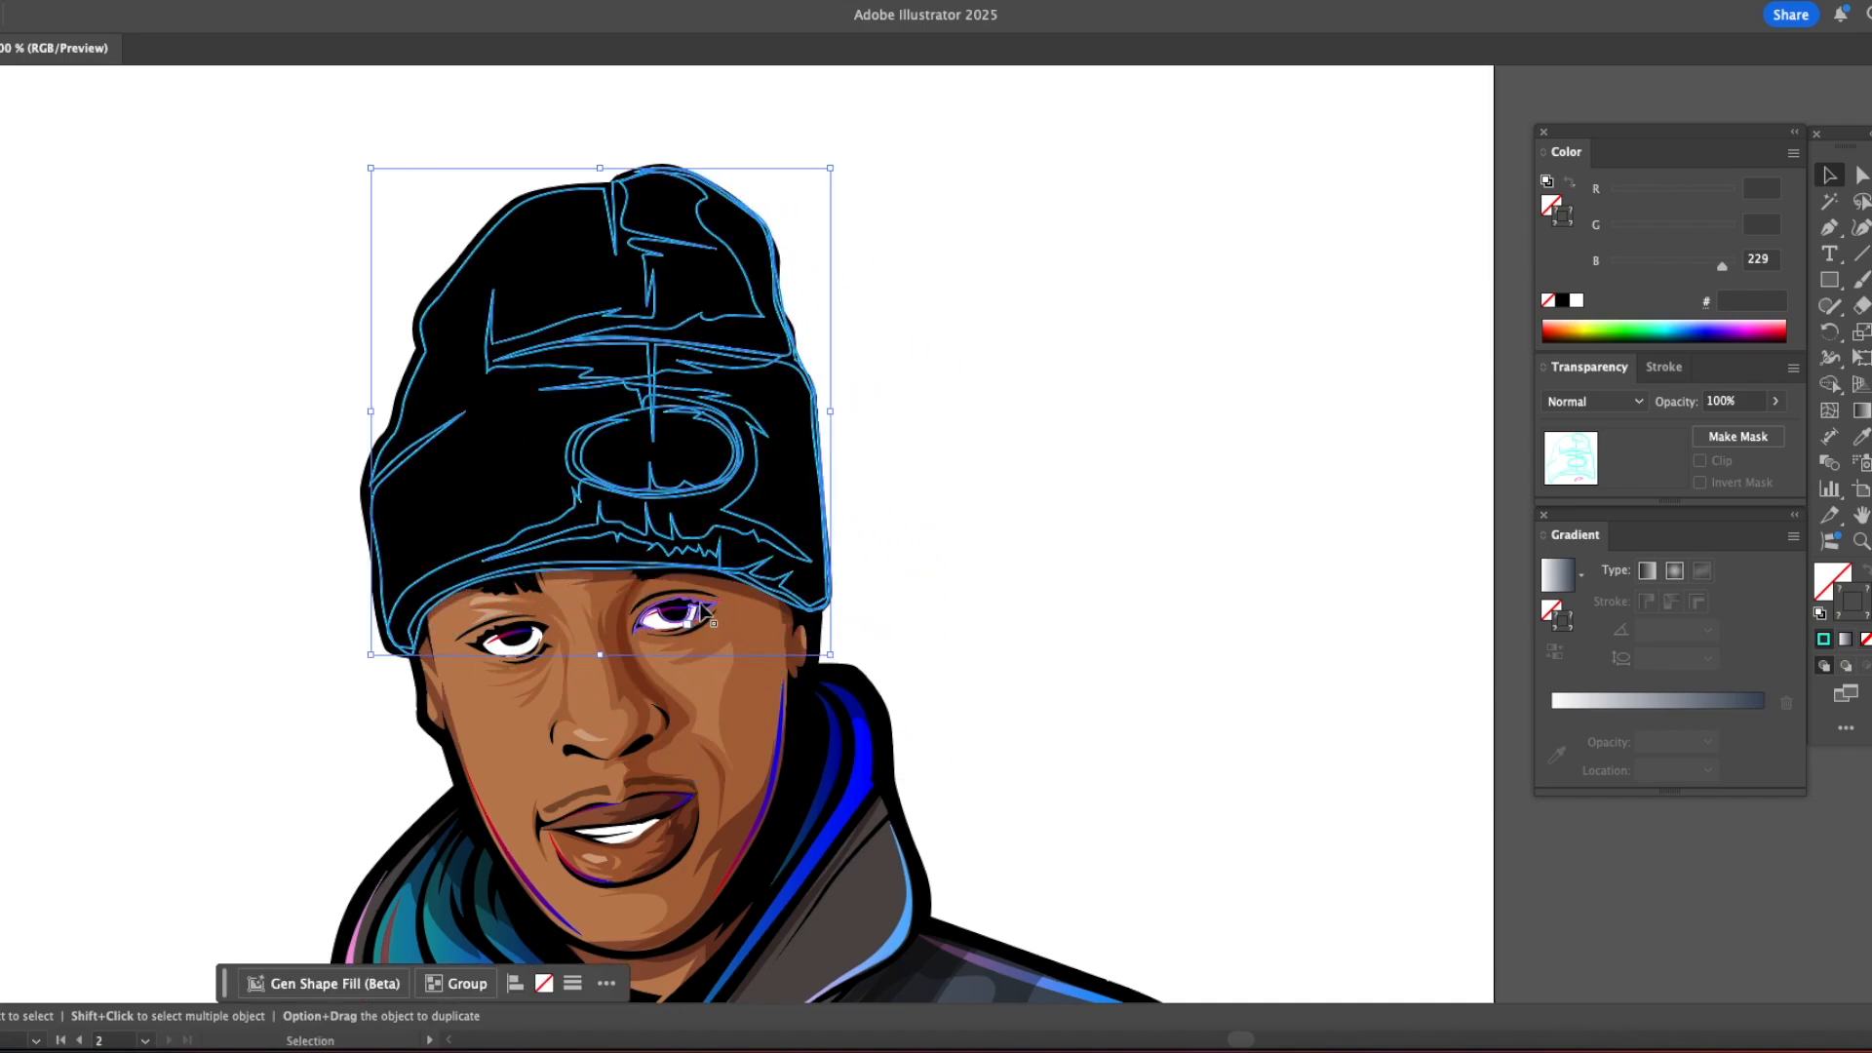
Step: Delete the stray magenta outline copied over the eye on the right
key(z)
click(719, 639)
click(872, 544)
click(874, 547)
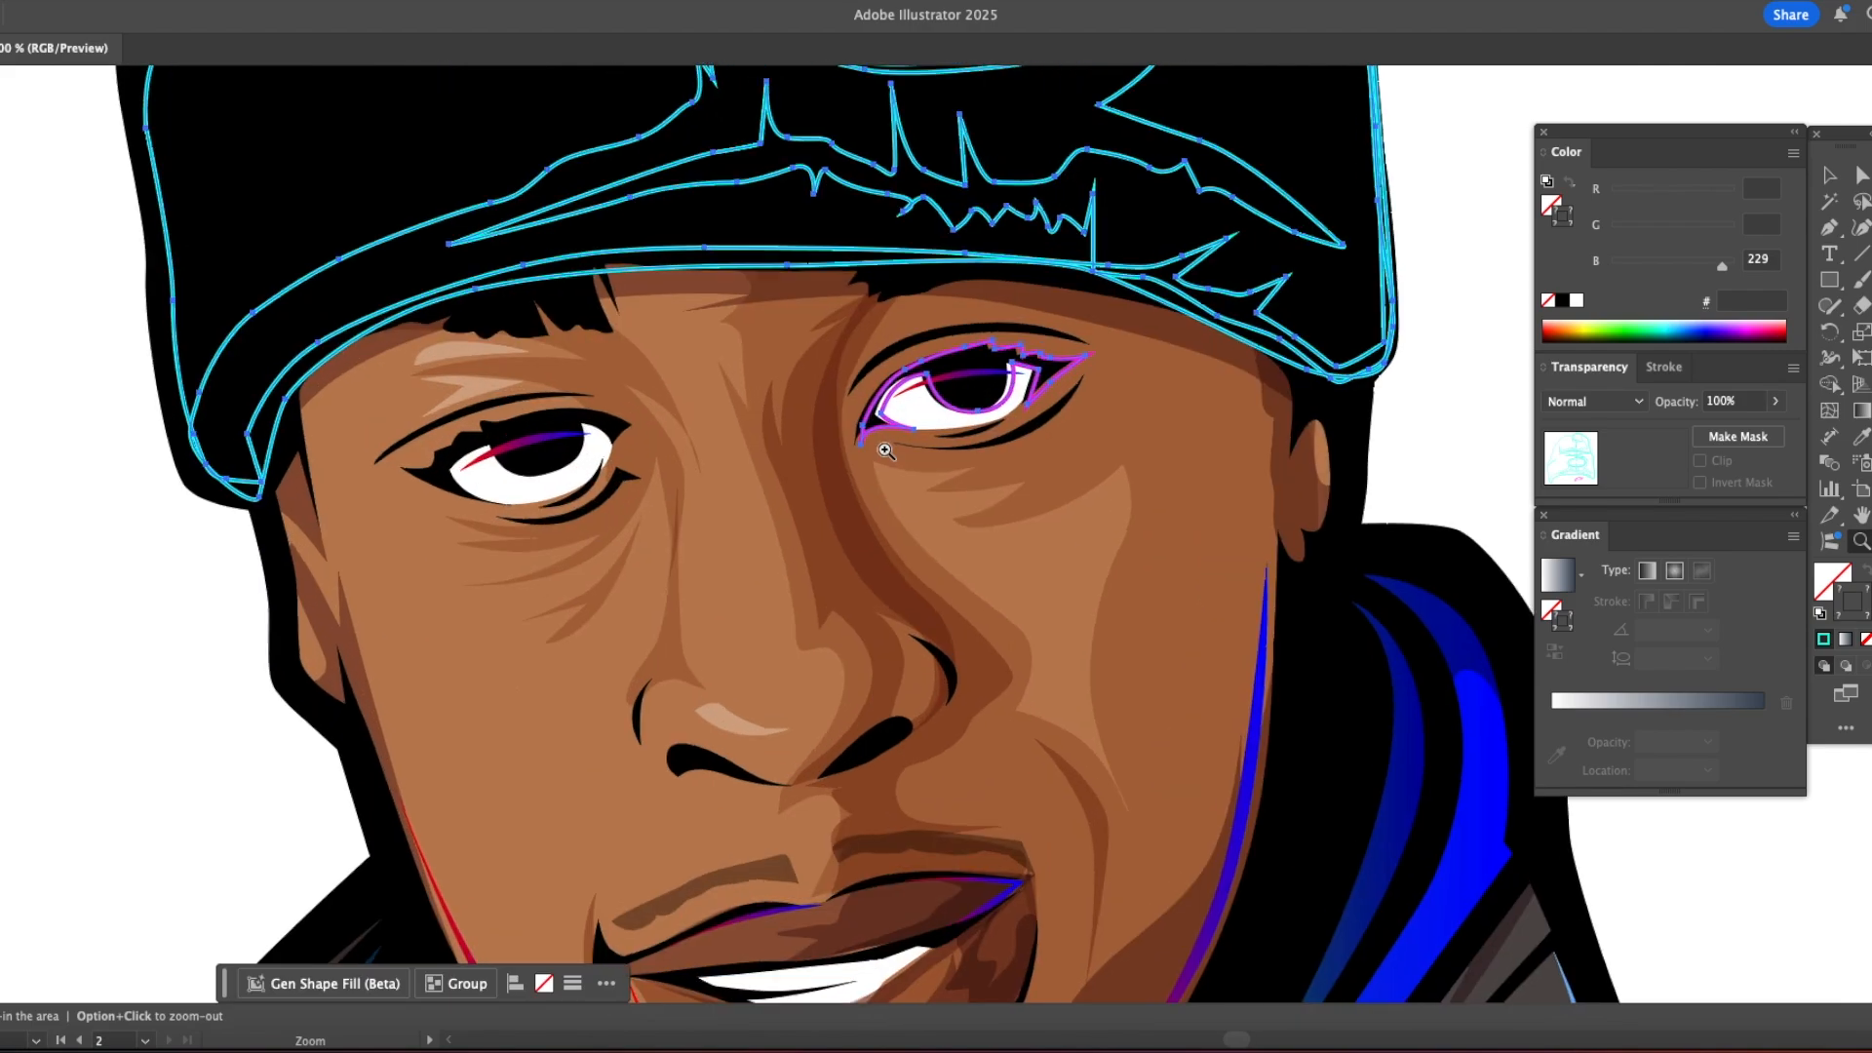
click(889, 452)
click(891, 452)
key(super+y)
key(v)
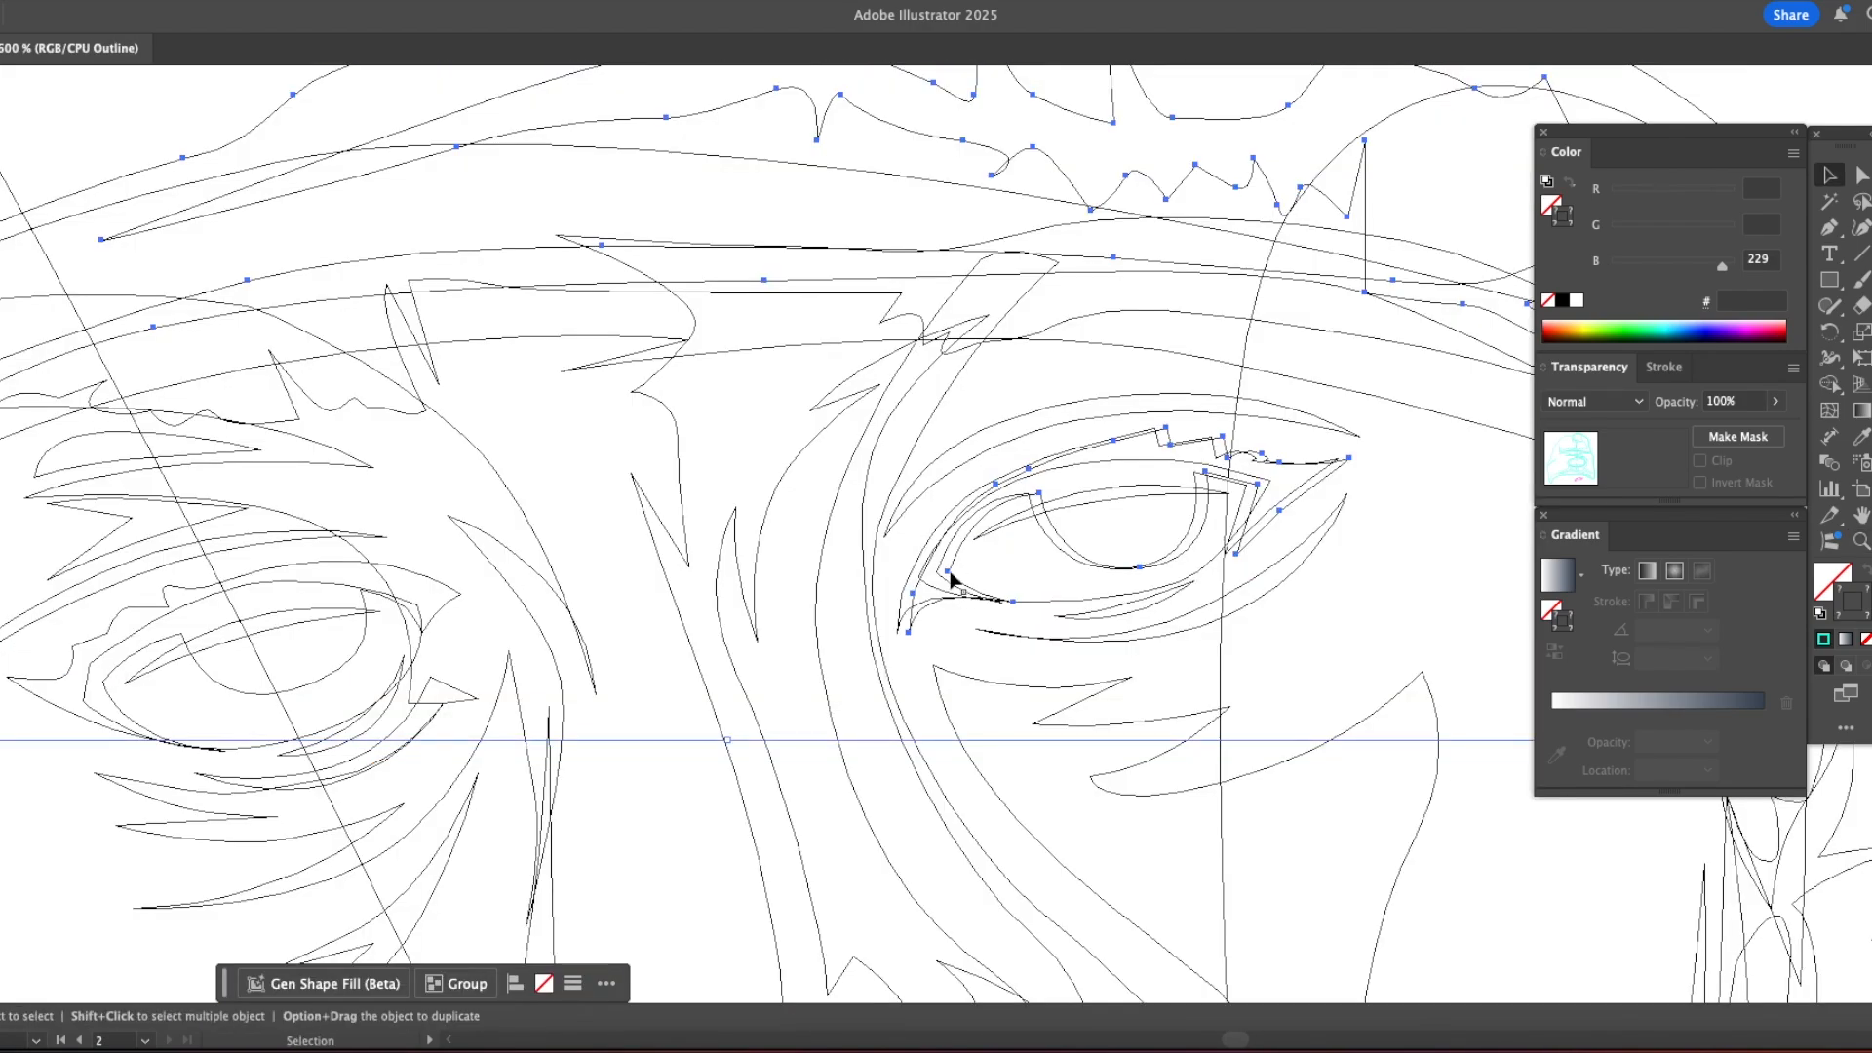
click(938, 579)
key(super+y)
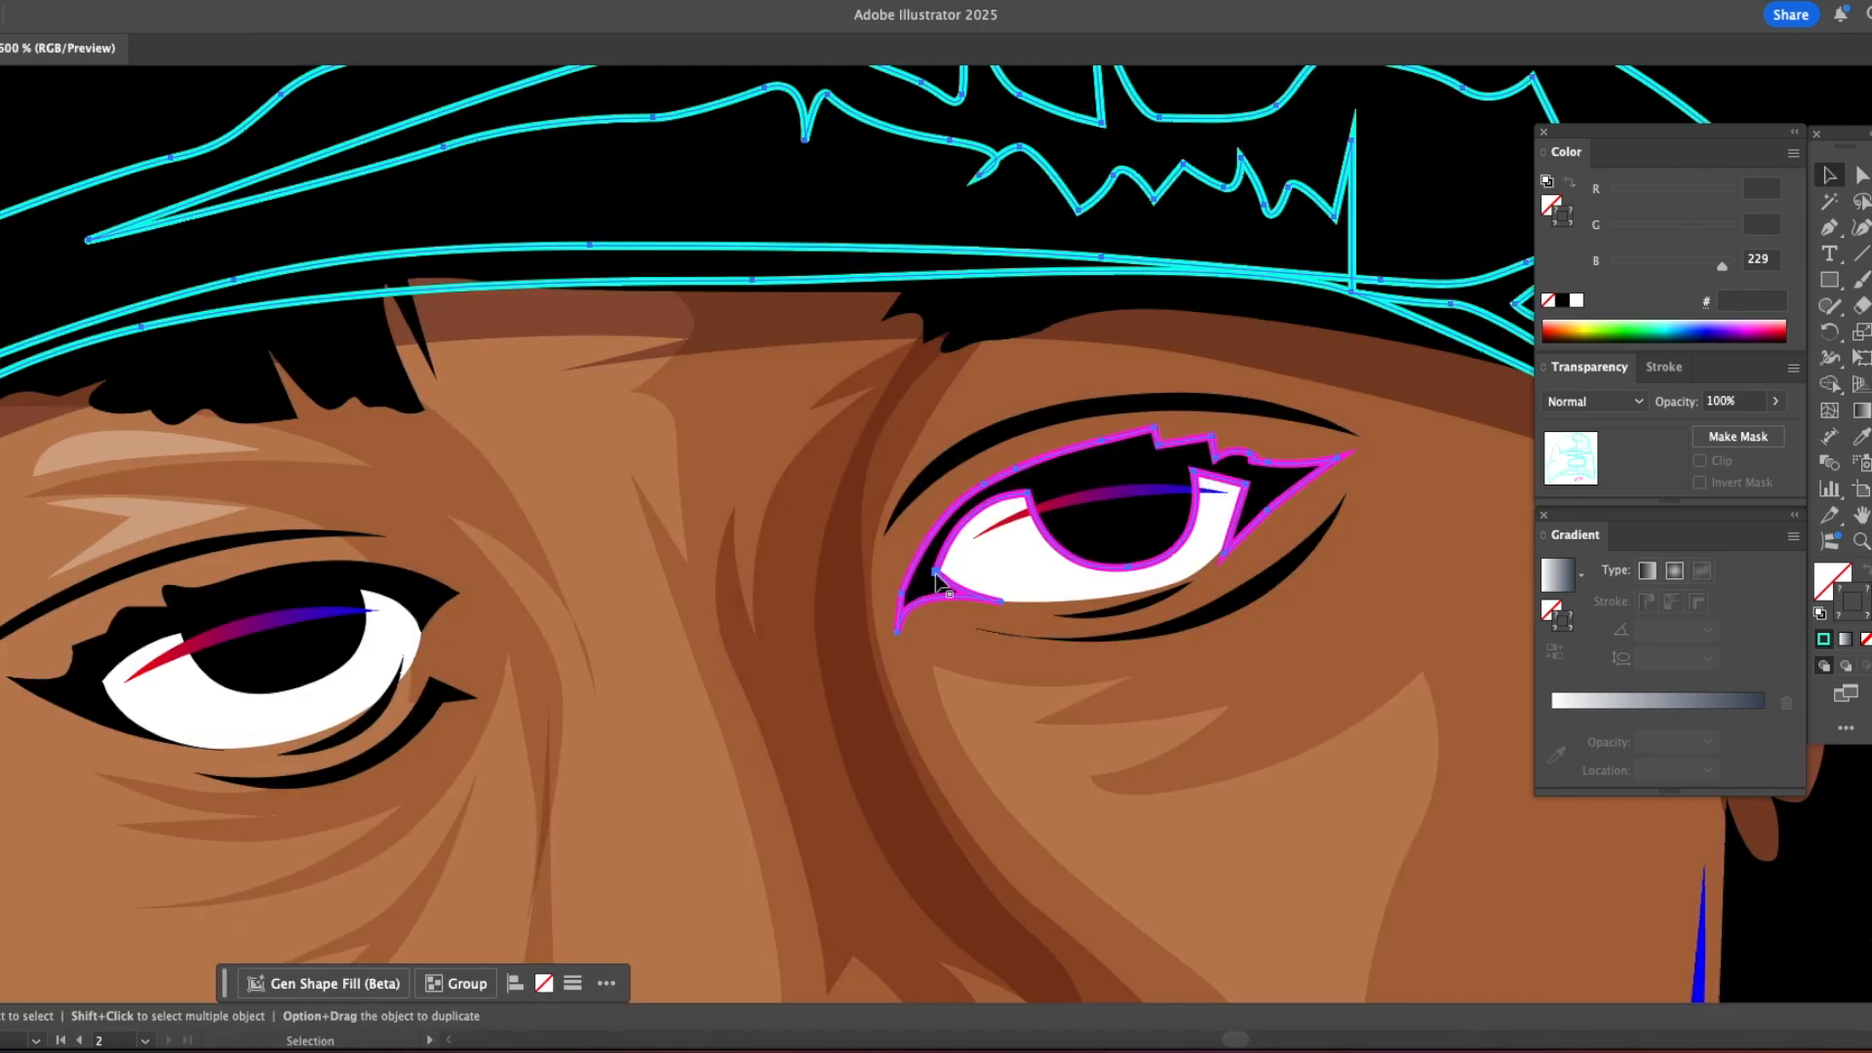
click(941, 582)
key(Delete)
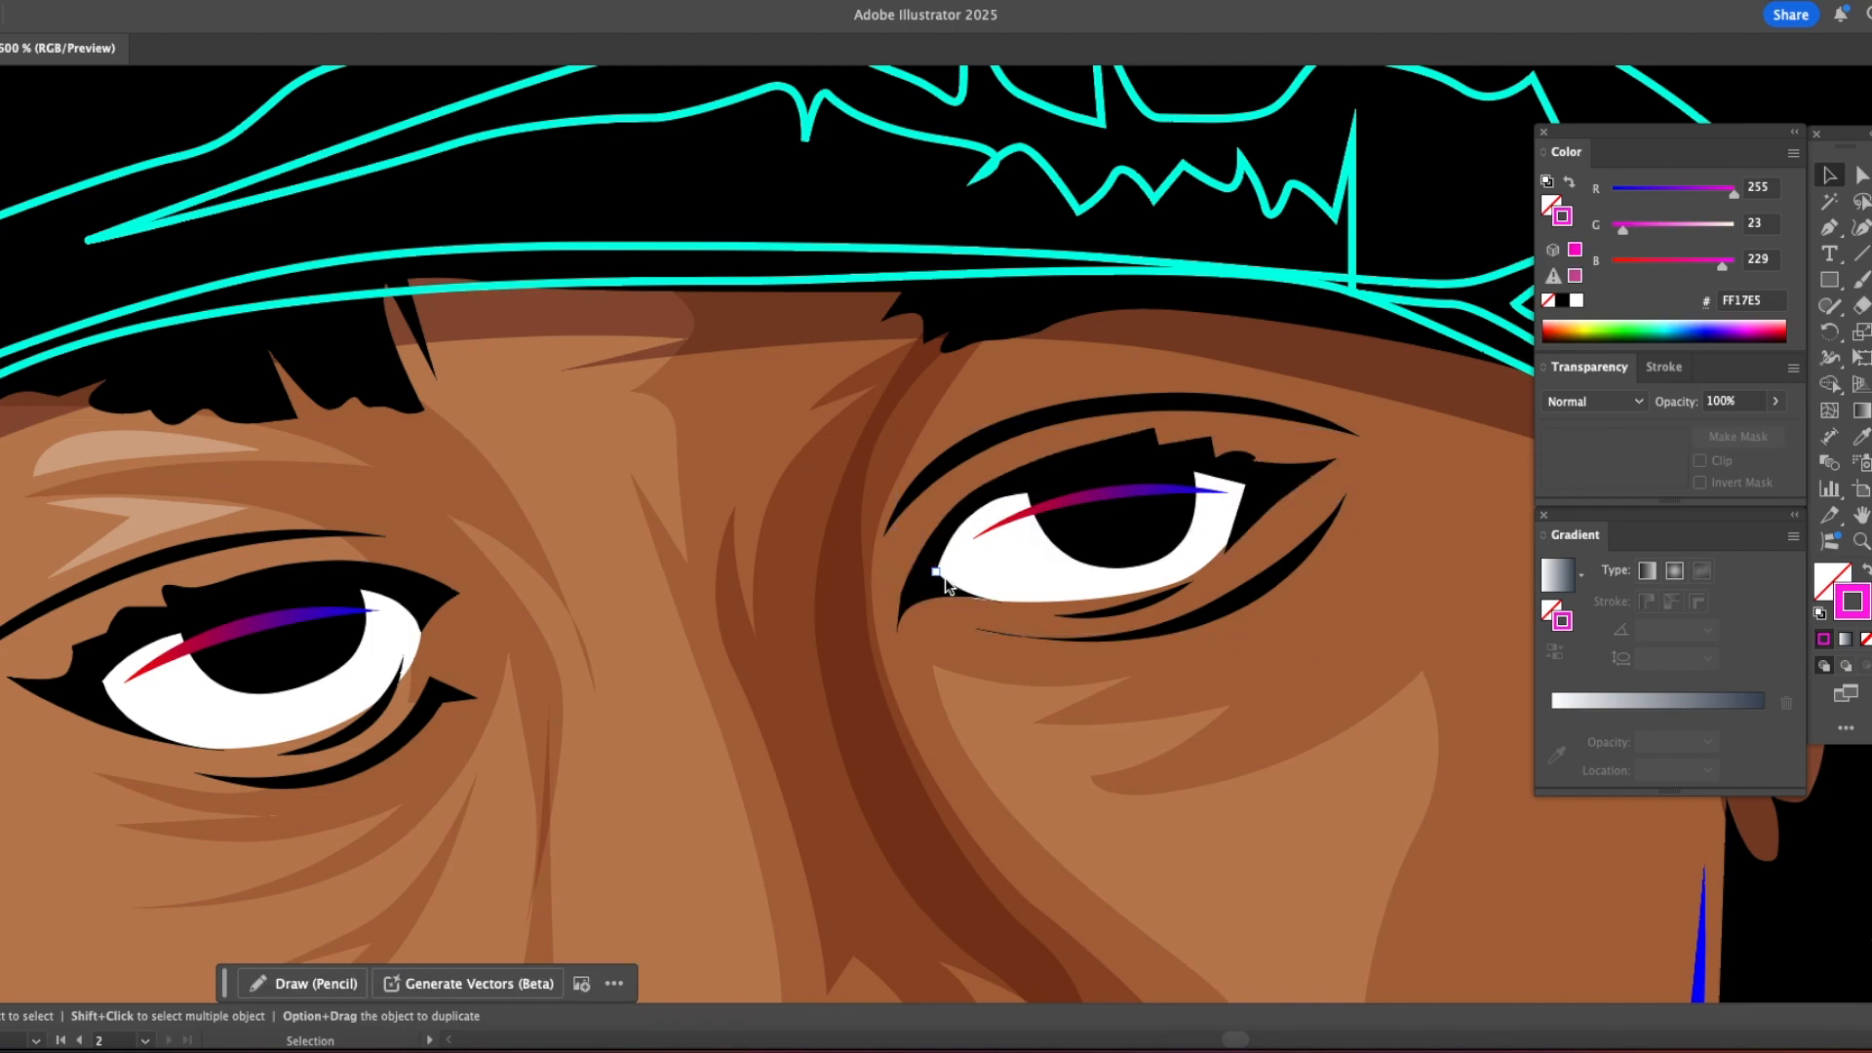
Step: Fill the beanie's base shape with the grey gradient sampled from the hoodie
key(z)
alt+click(969, 566)
alt+click(976, 562)
alt+click(976, 563)
alt+click(977, 562)
alt+click(977, 563)
drag(959, 444, 913, 651)
key(v)
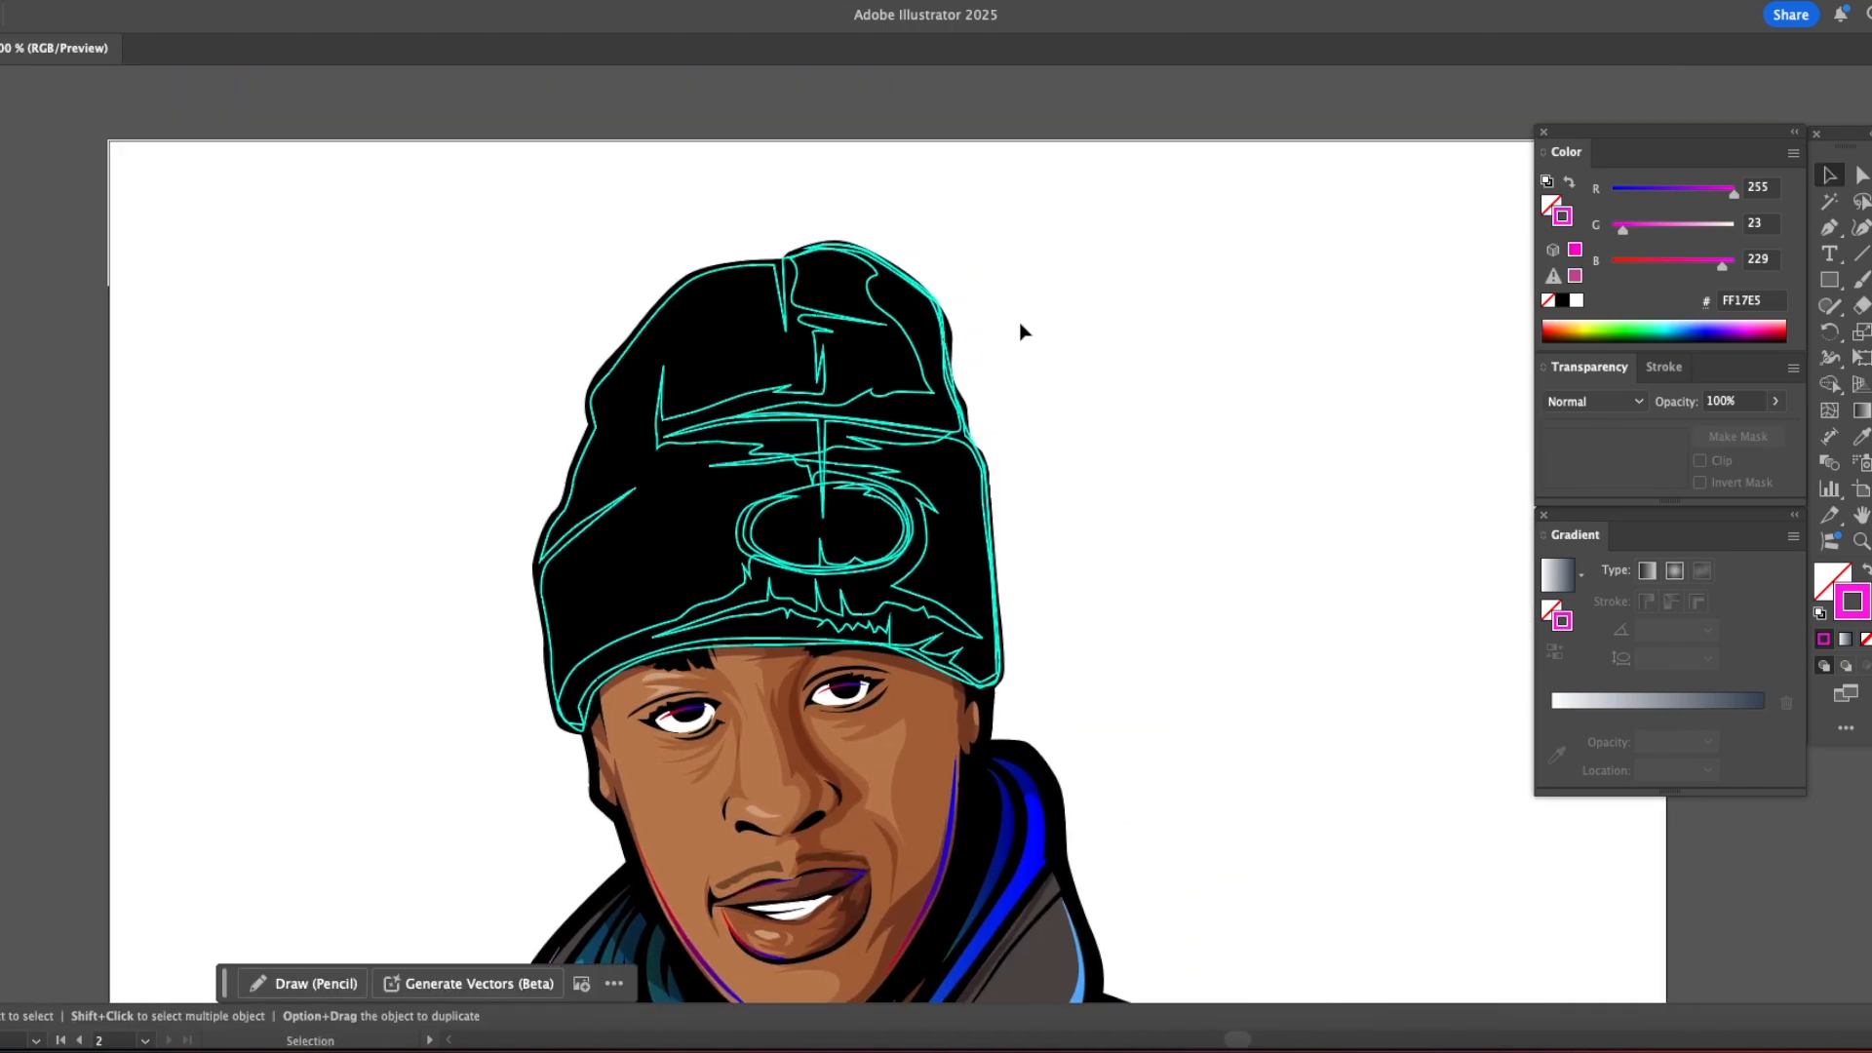
click(671, 312)
scroll(673, 585, down, 10)
key(i)
click(644, 821)
scroll(644, 821, up, 10)
Step: Send the beanie's gradient base to the back, followed by the black silhouette
key(v)
click(1078, 489)
click(557, 416)
key(shift+super+bracketleft)
click(557, 417)
key(shift+super+bracketleft)
click(556, 414)
click(938, 448)
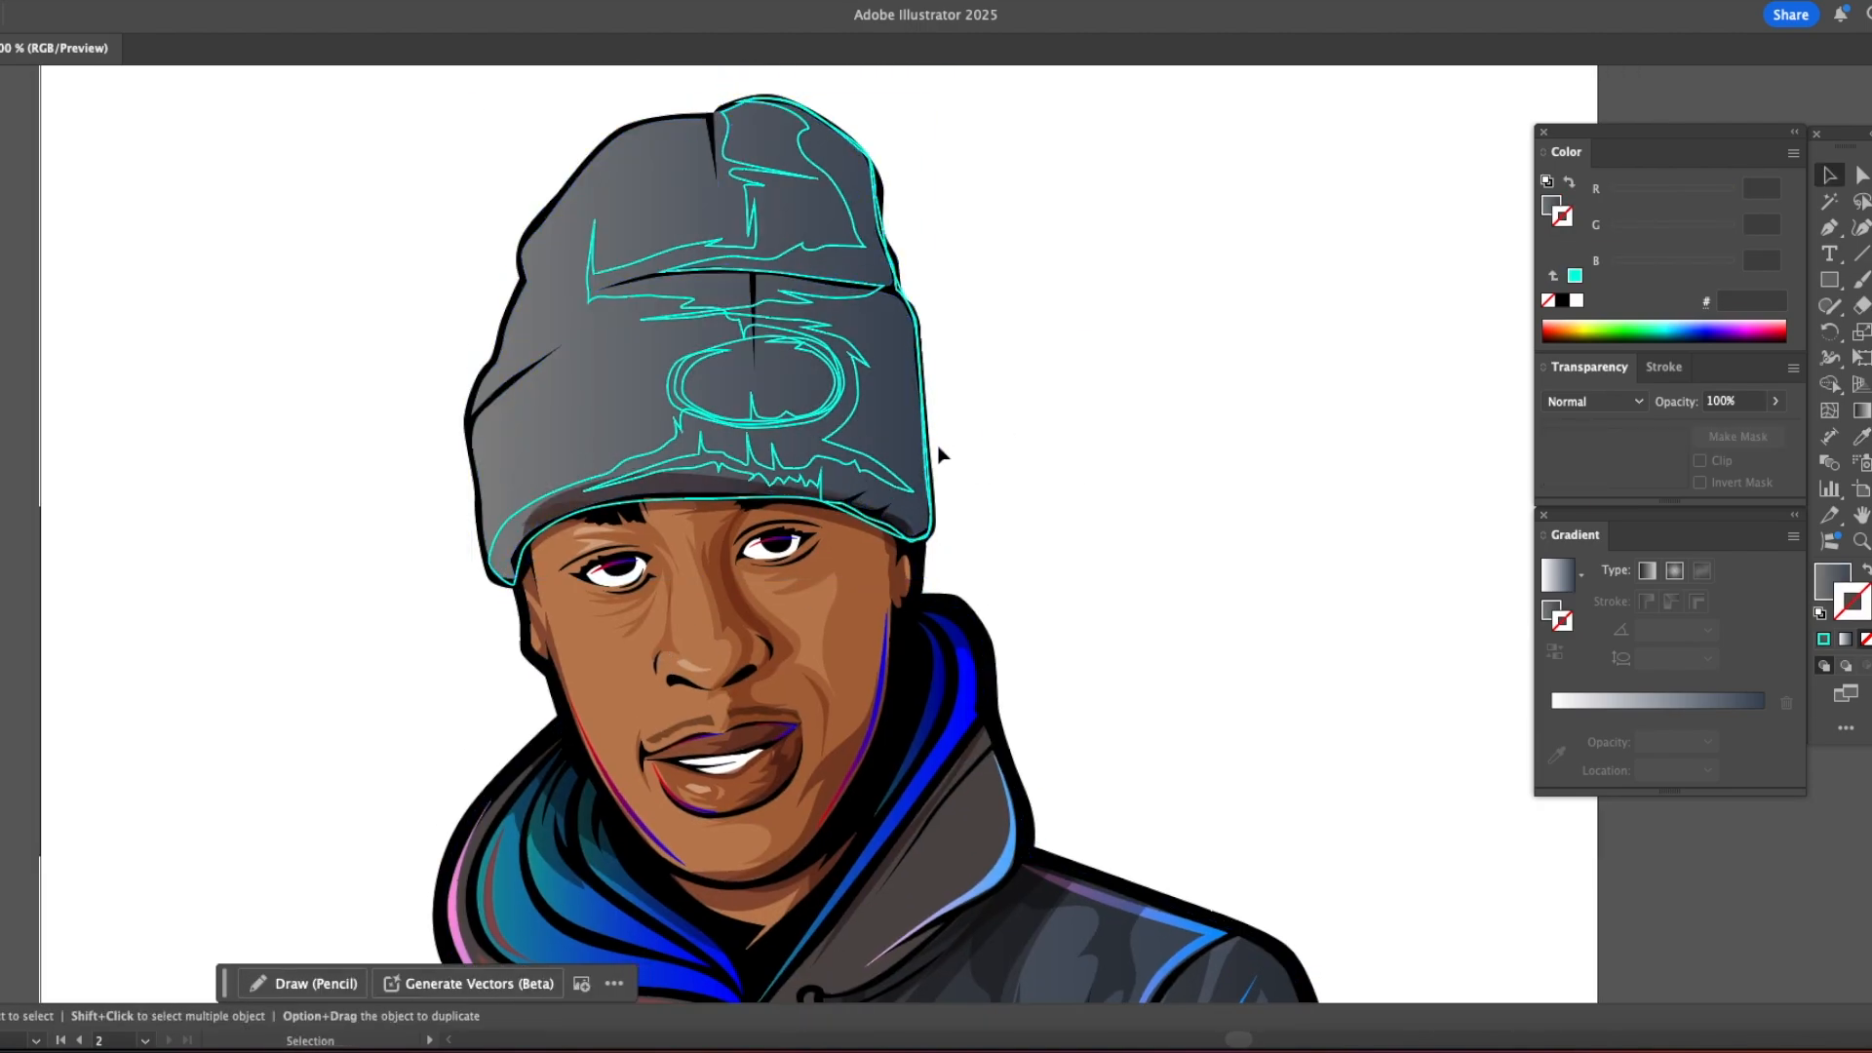
Step: Fill both beanie shadow shapes with the translucent reddish-brown shadow style using the Eyedropper
click(882, 466)
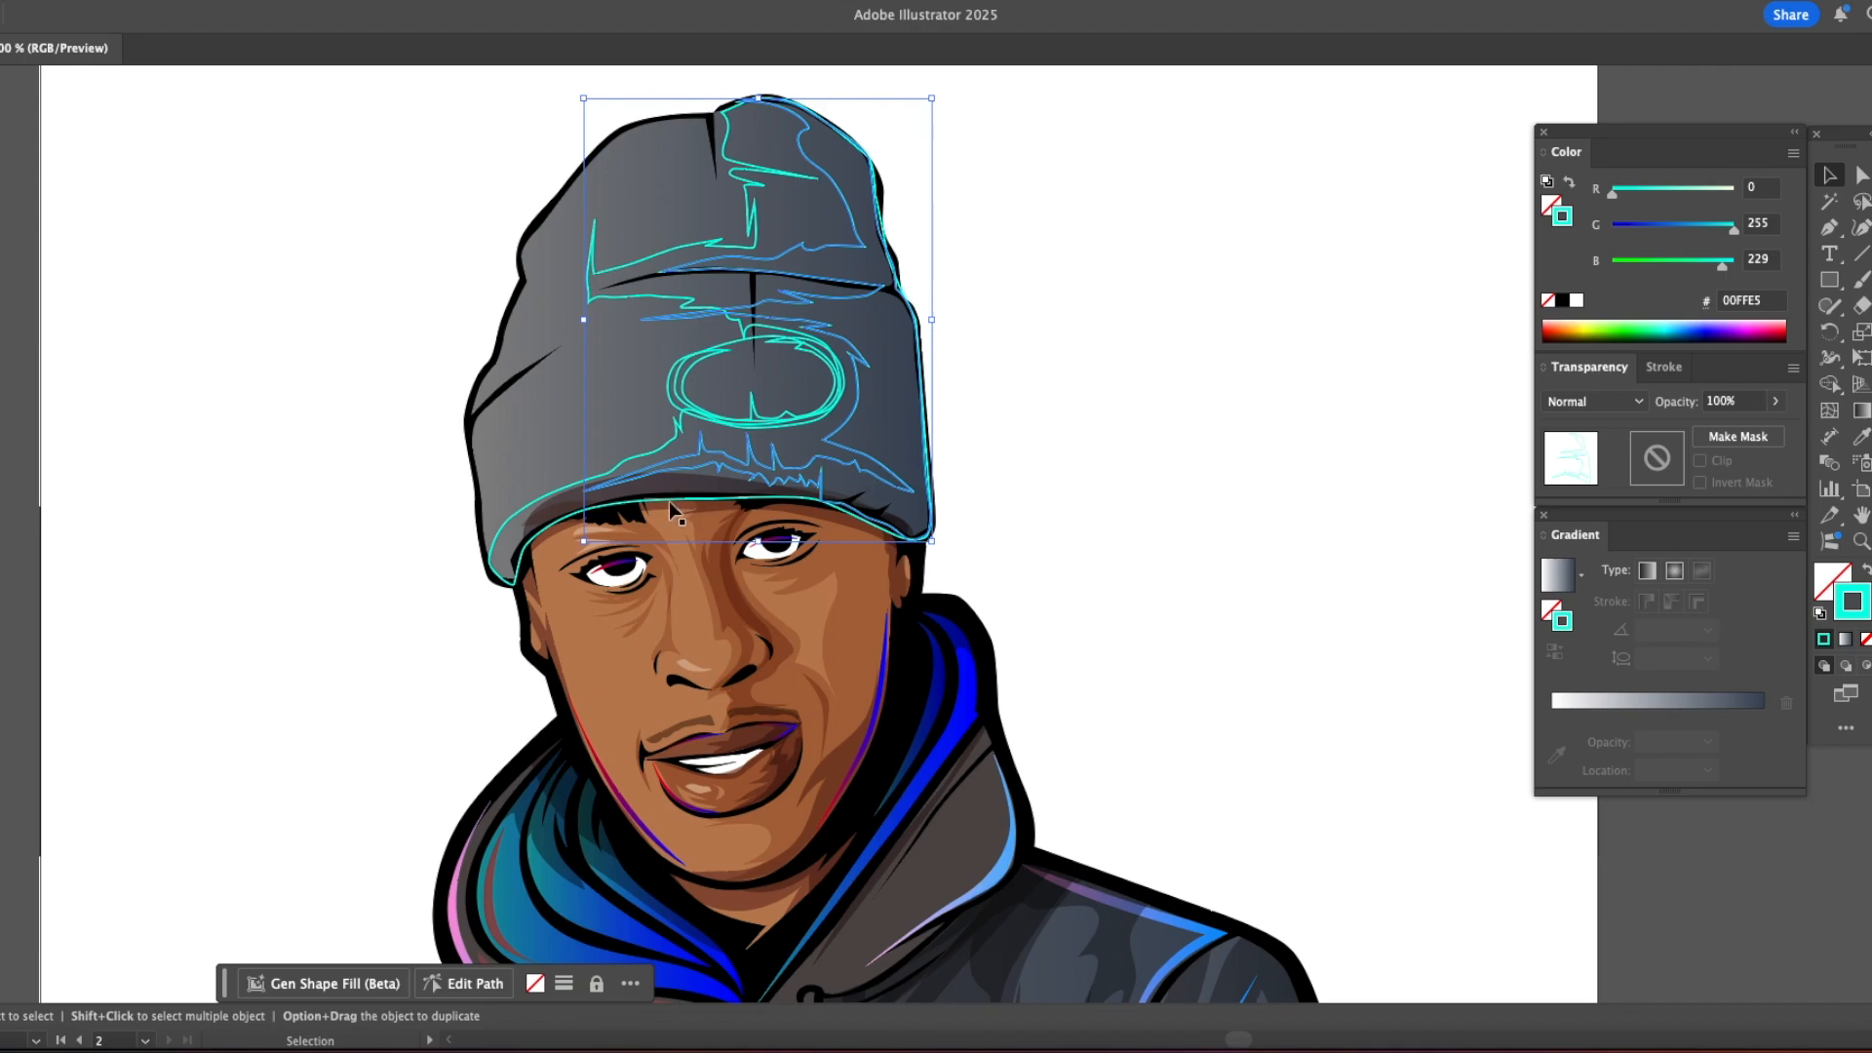
key(i)
click(664, 477)
super+click(647, 455)
click(663, 477)
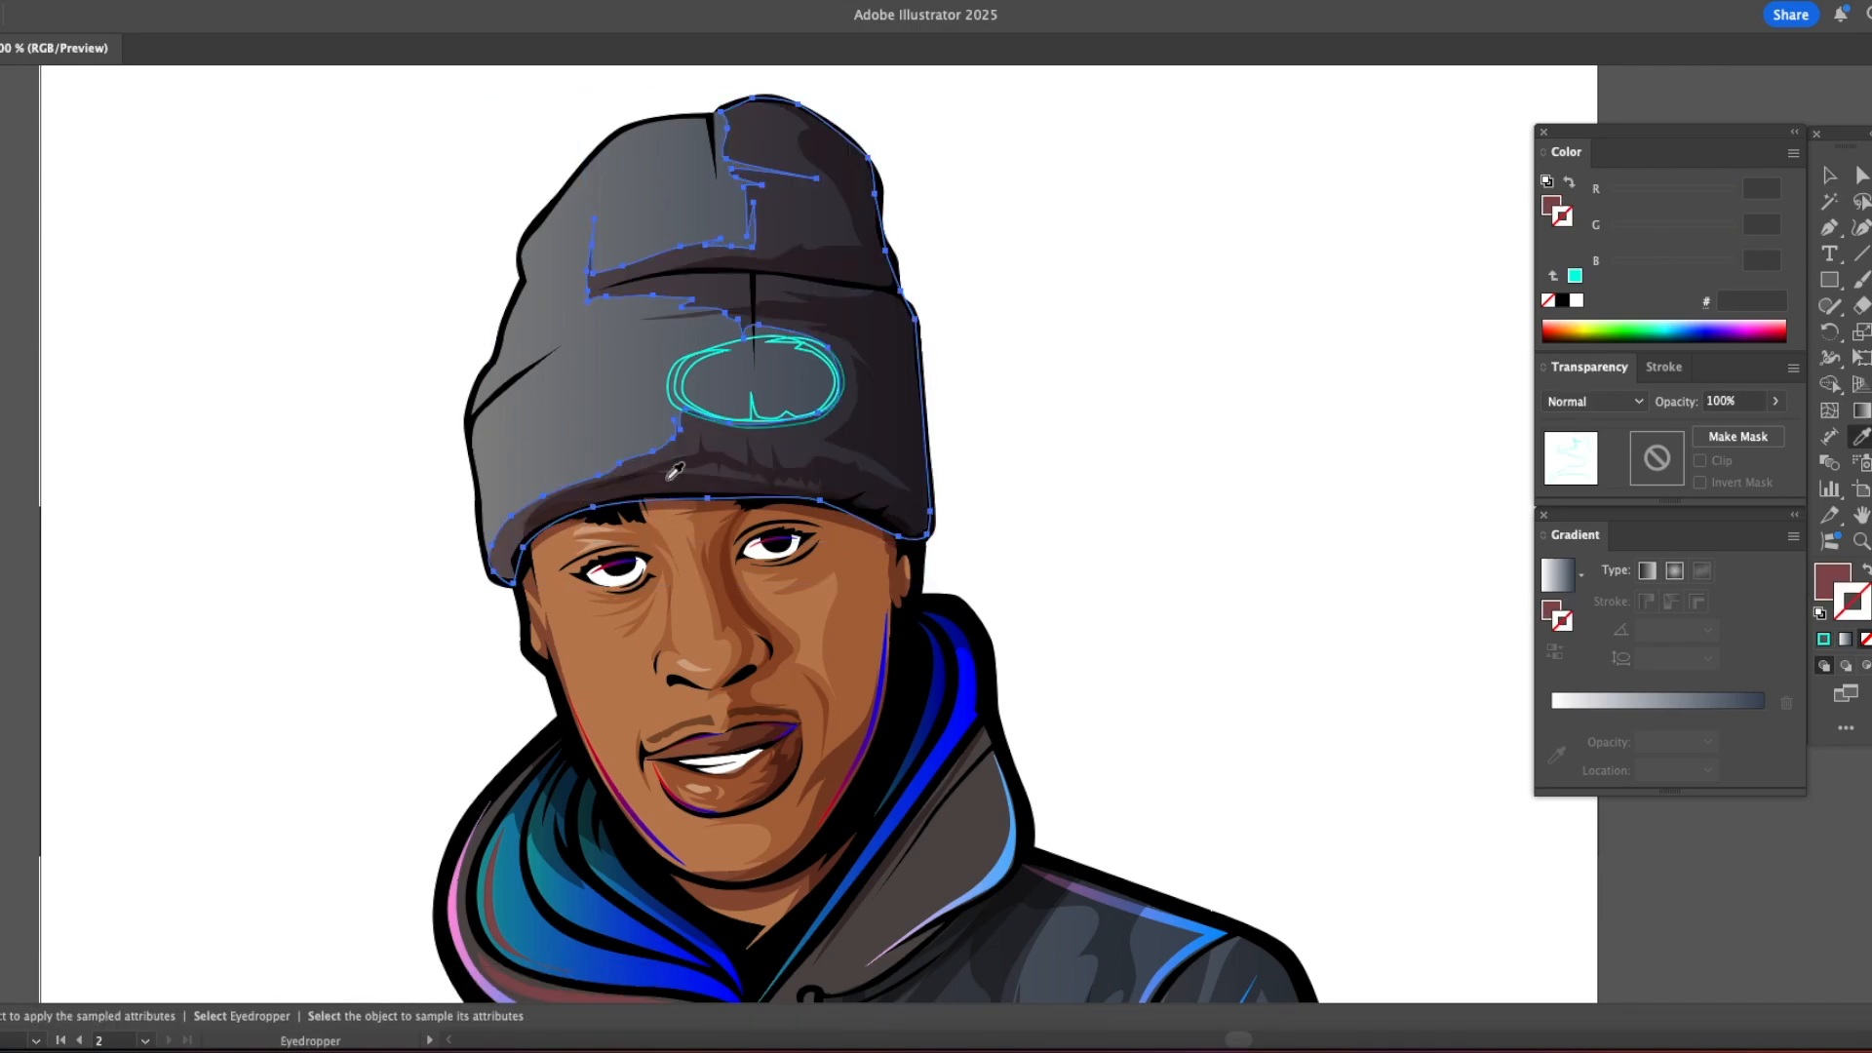
Step: Fill the patch's outline shape with sampled black and apply the reddish-brown shadow style to its oval
super+click(1051, 437)
super+click(679, 382)
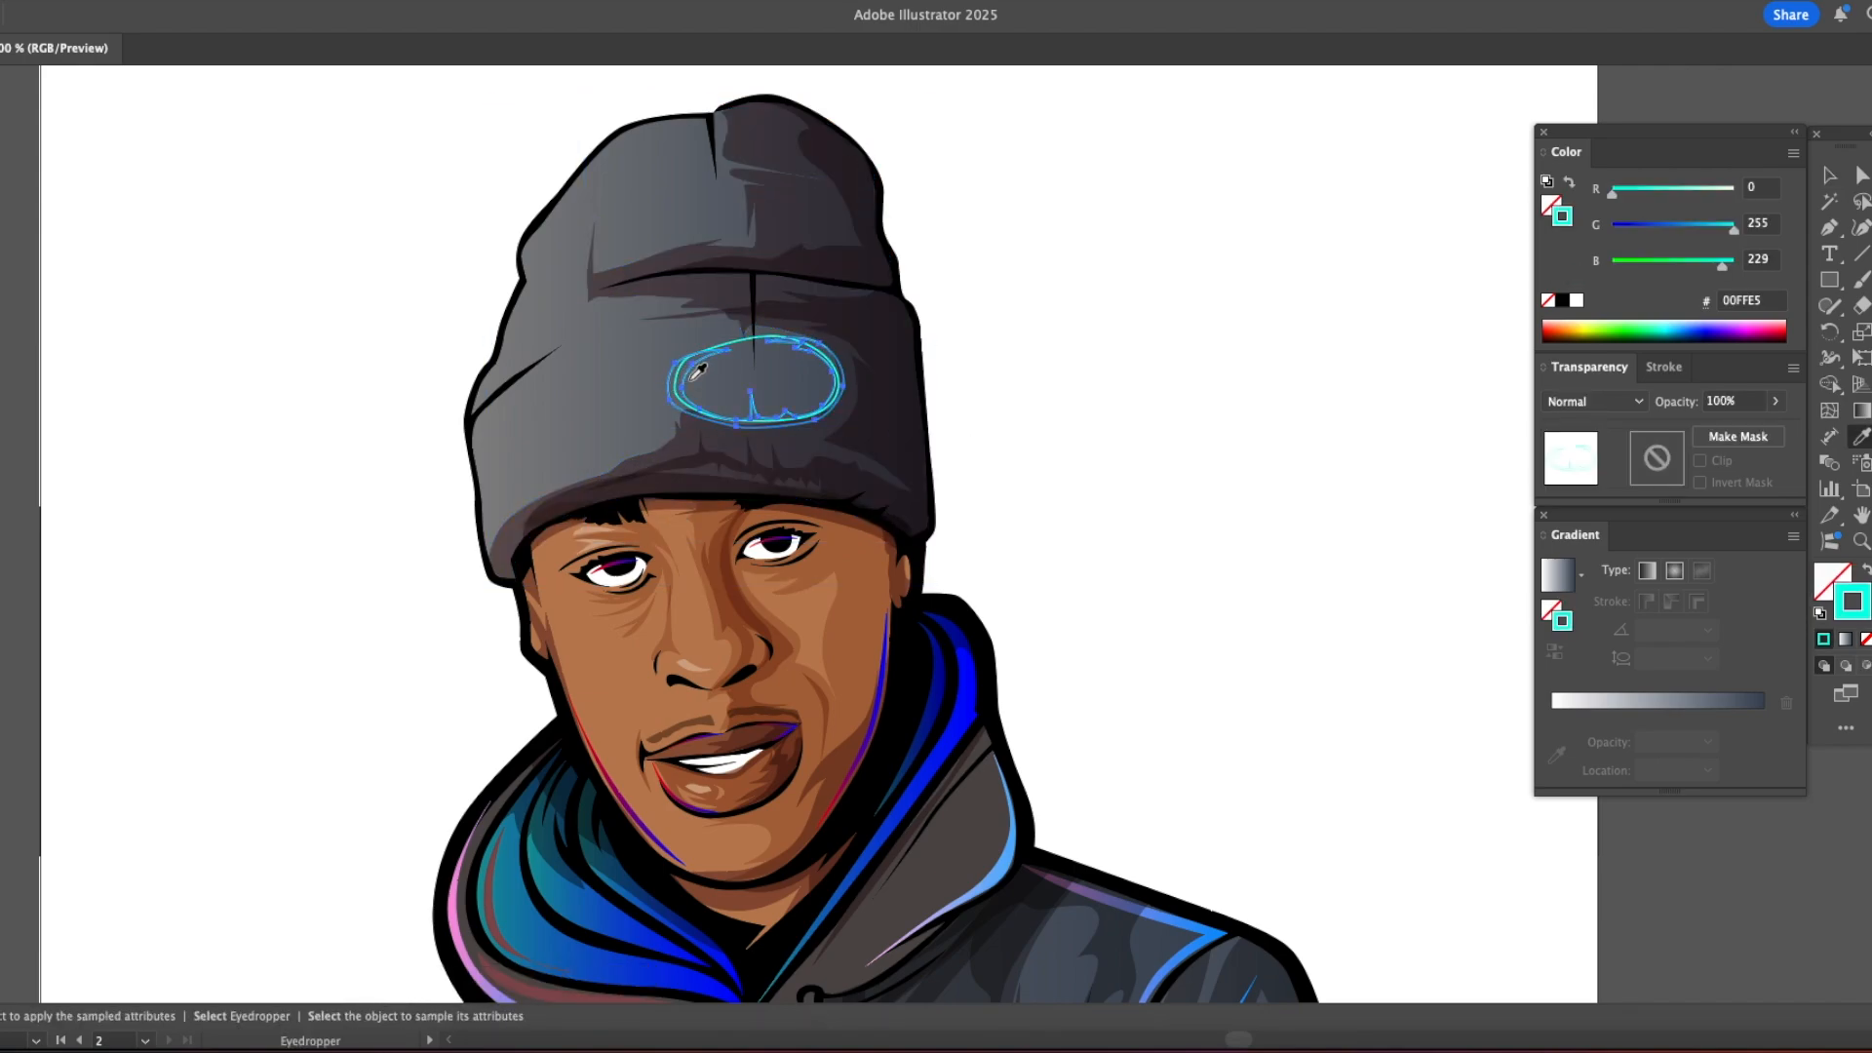
click(468, 403)
super+click(725, 344)
click(641, 475)
key(super+shift+a)
super+click(768, 379)
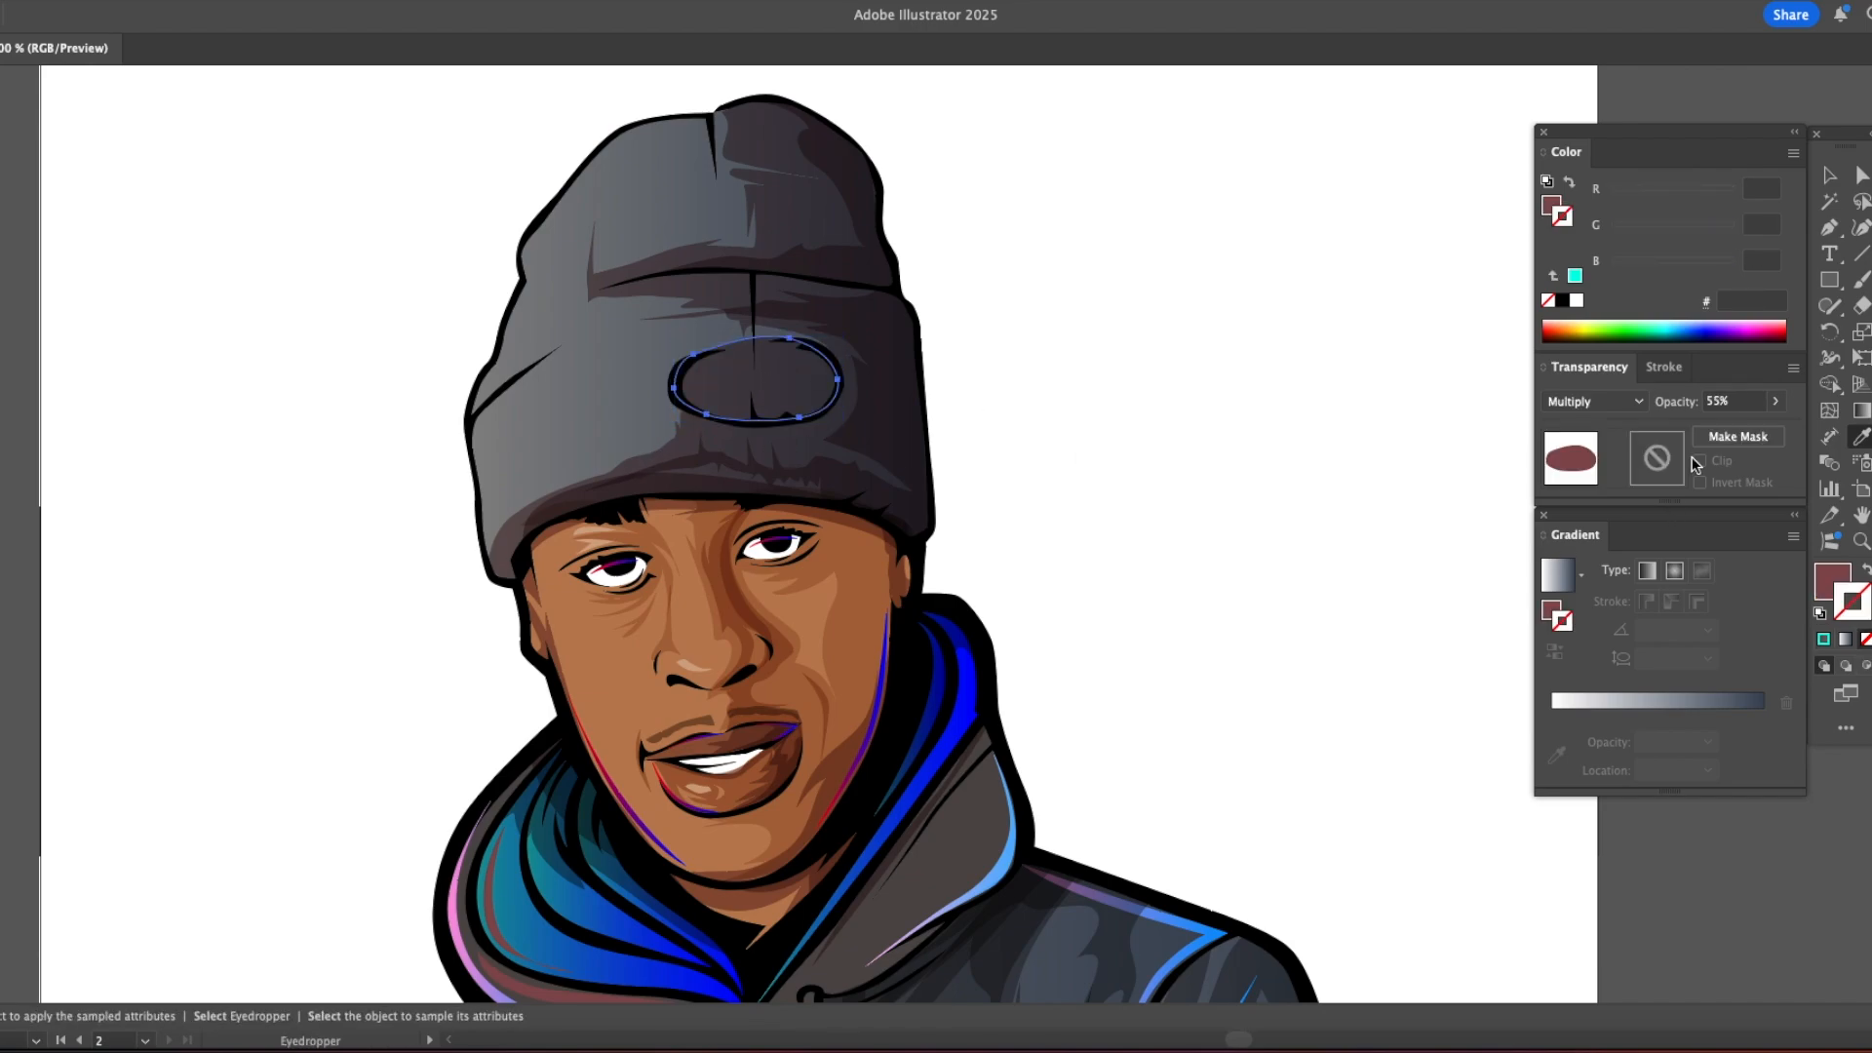
Step: Give the patch's oval a dark fill sampled from the hoodie and set its opacity to 96%
click(1132, 967)
click(1777, 403)
drag(1745, 427, 1769, 427)
key(v)
click(1066, 437)
Step: Examine the coloured beanie together with the rest of the portrait
alt+super+click(990, 513)
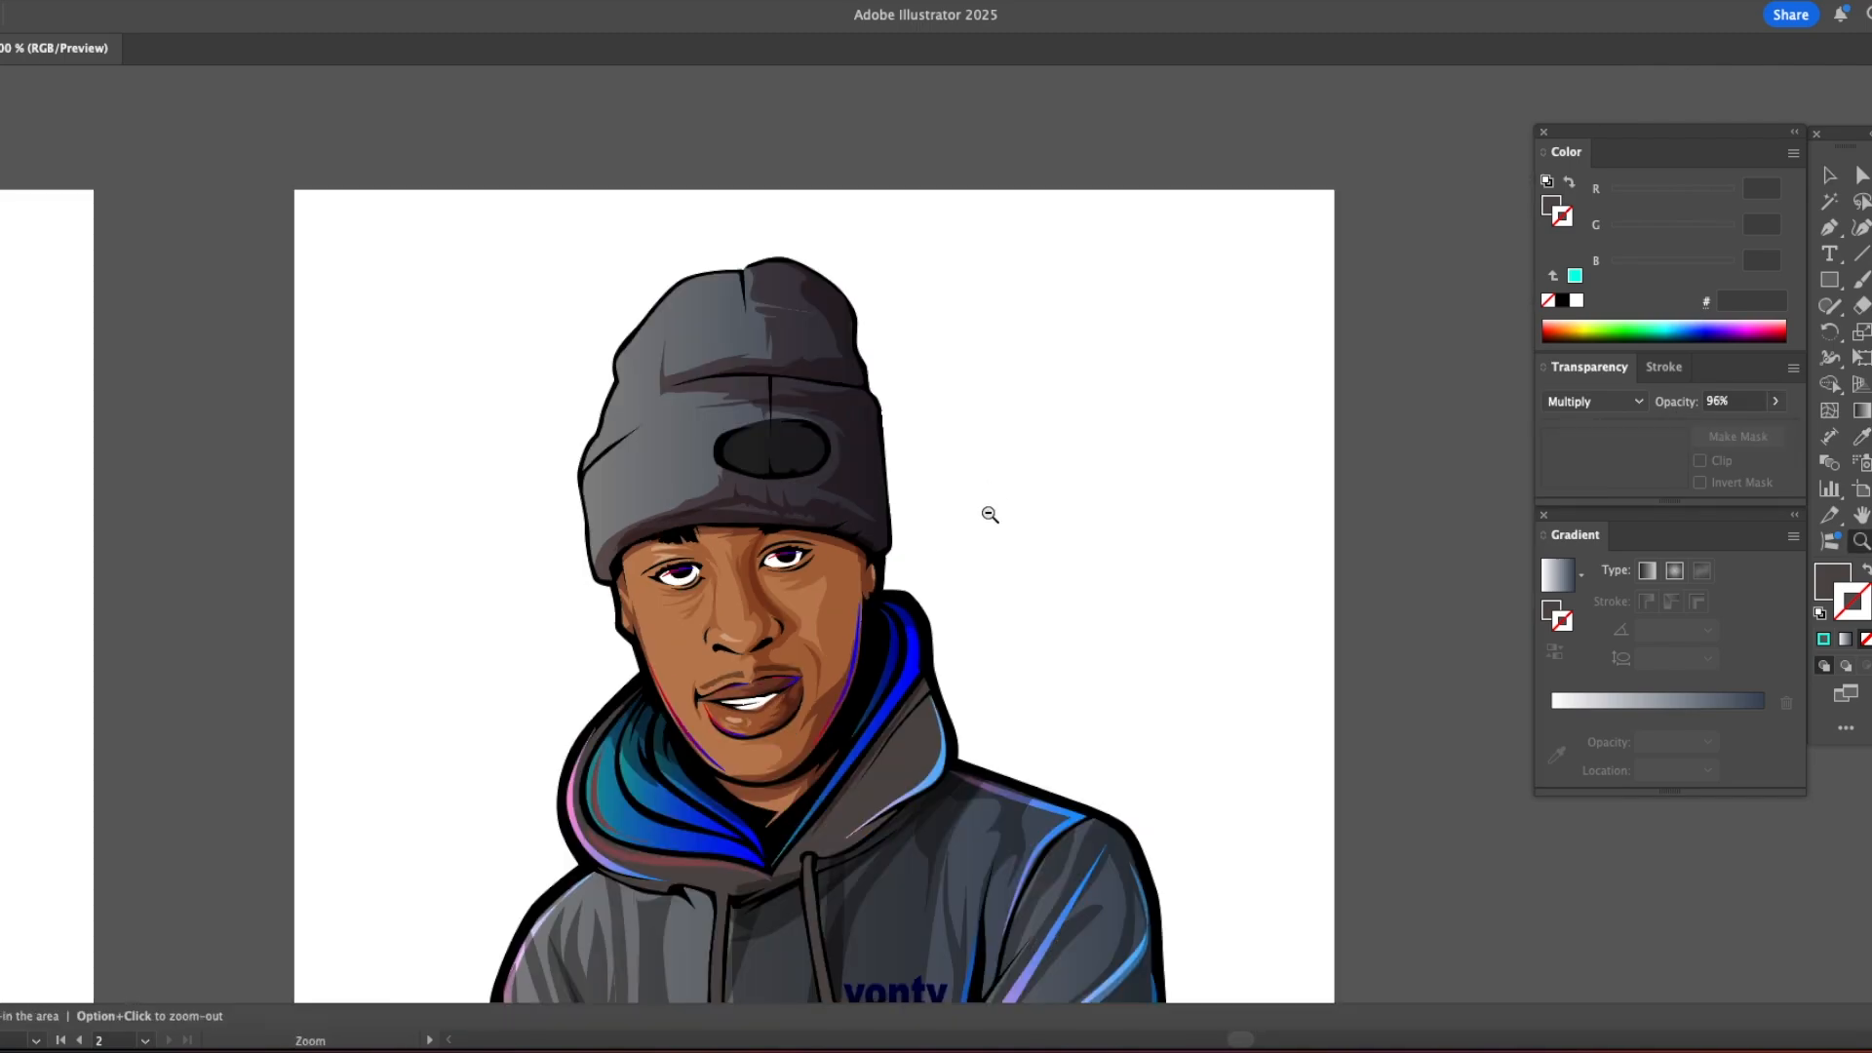
alt+super+click(989, 515)
alt+super+click(984, 517)
alt+super+click(979, 519)
drag(921, 632, 978, 405)
super+click(819, 397)
super+click(813, 398)
drag(971, 486, 862, 229)
super+click(902, 339)
drag(901, 339, 848, 255)
drag(933, 510, 820, 339)
Step: Add a black stroke of 3 pt to the silhouette behind the portrait
key(a)
key(v)
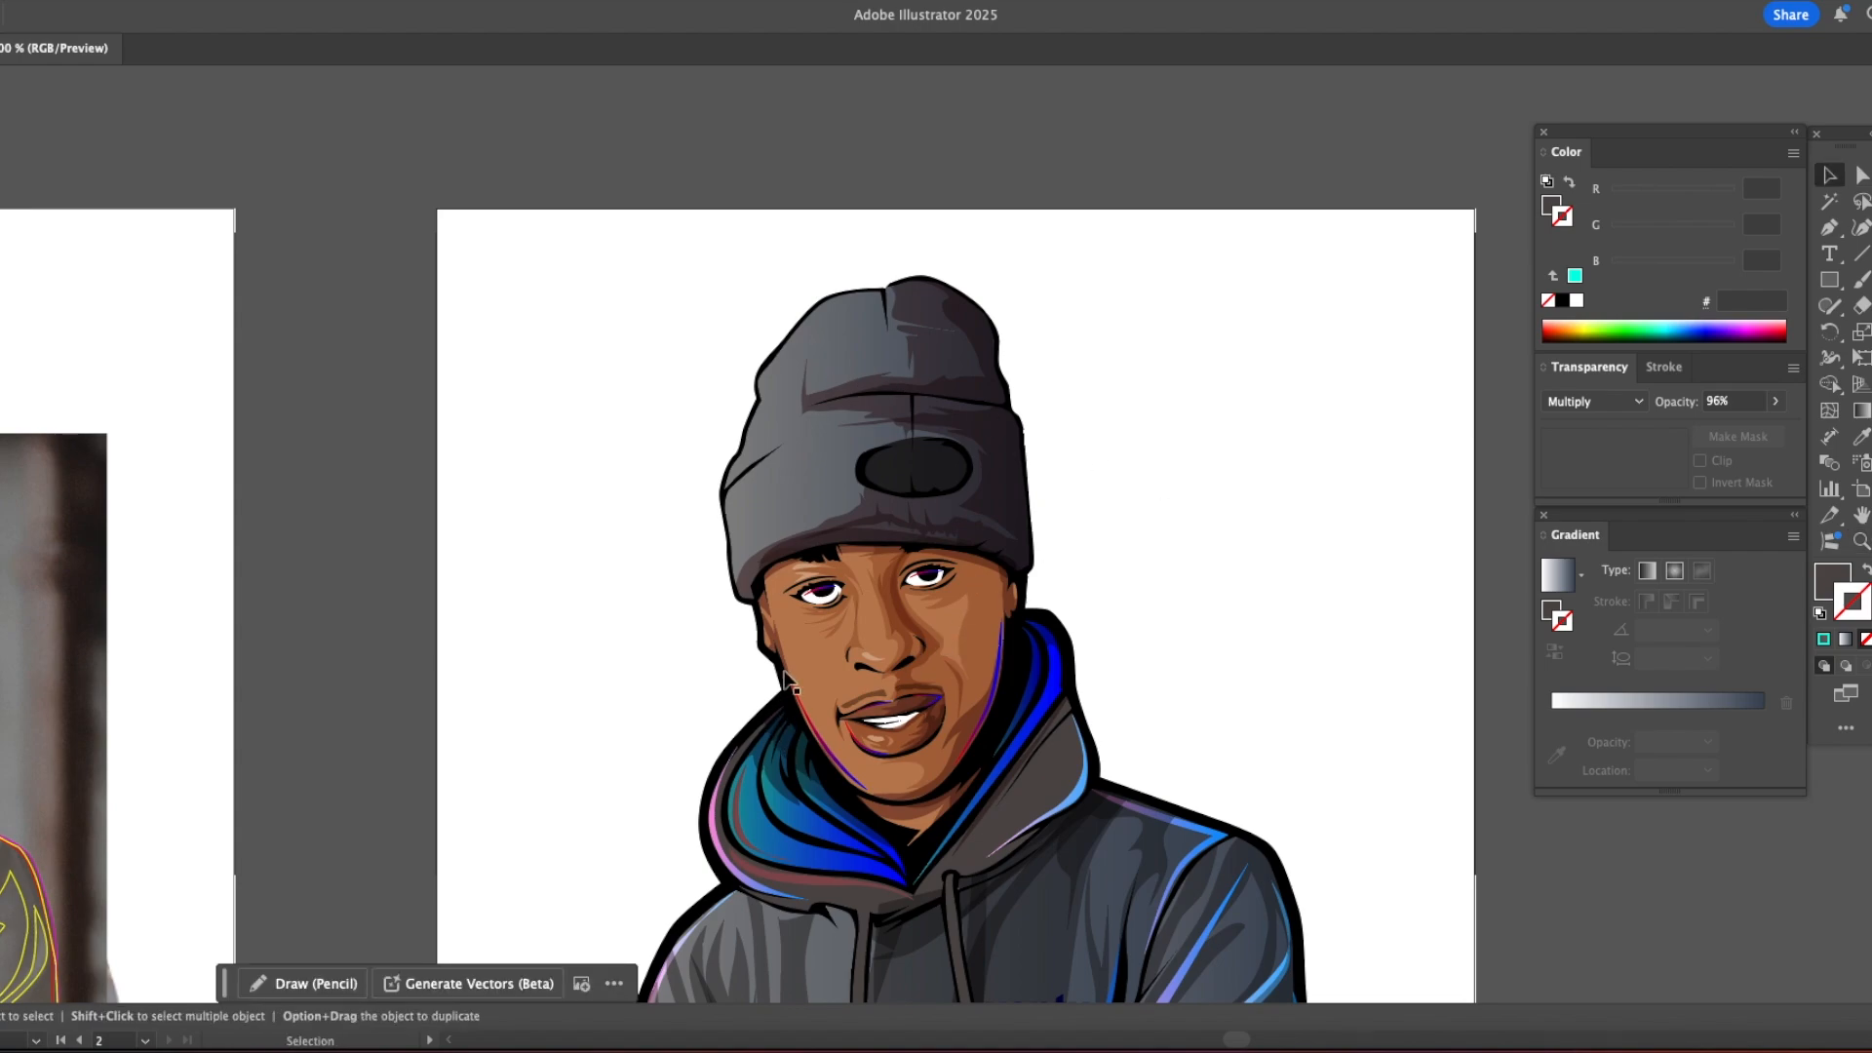
click(761, 369)
key(a)
click(1246, 458)
key(v)
click(1026, 439)
click(1564, 216)
click(1562, 300)
click(1664, 367)
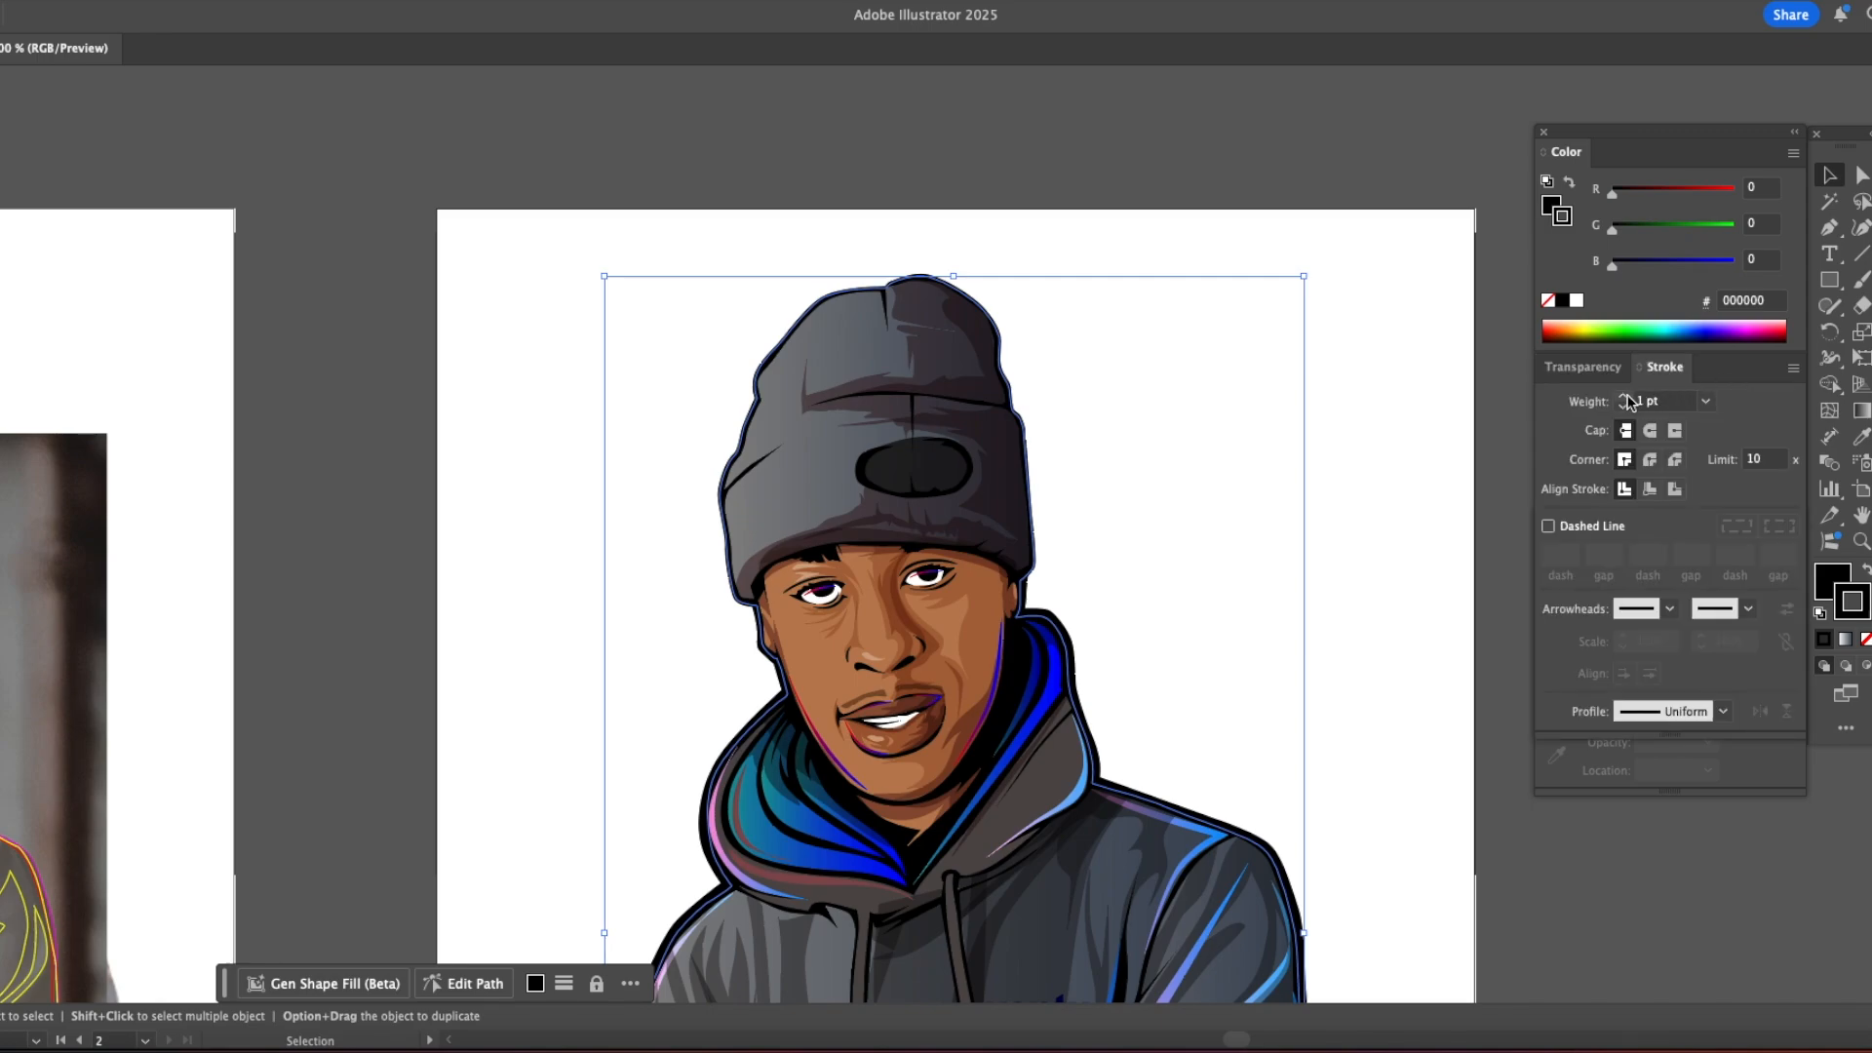
click(1624, 397)
click(1625, 397)
click(1175, 513)
Step: Draw thin highlight shapes without fill or stroke along the cuff's left and lower edges
key(z)
click(644, 442)
click(1137, 602)
drag(740, 426, 761, 308)
key(p)
click(819, 425)
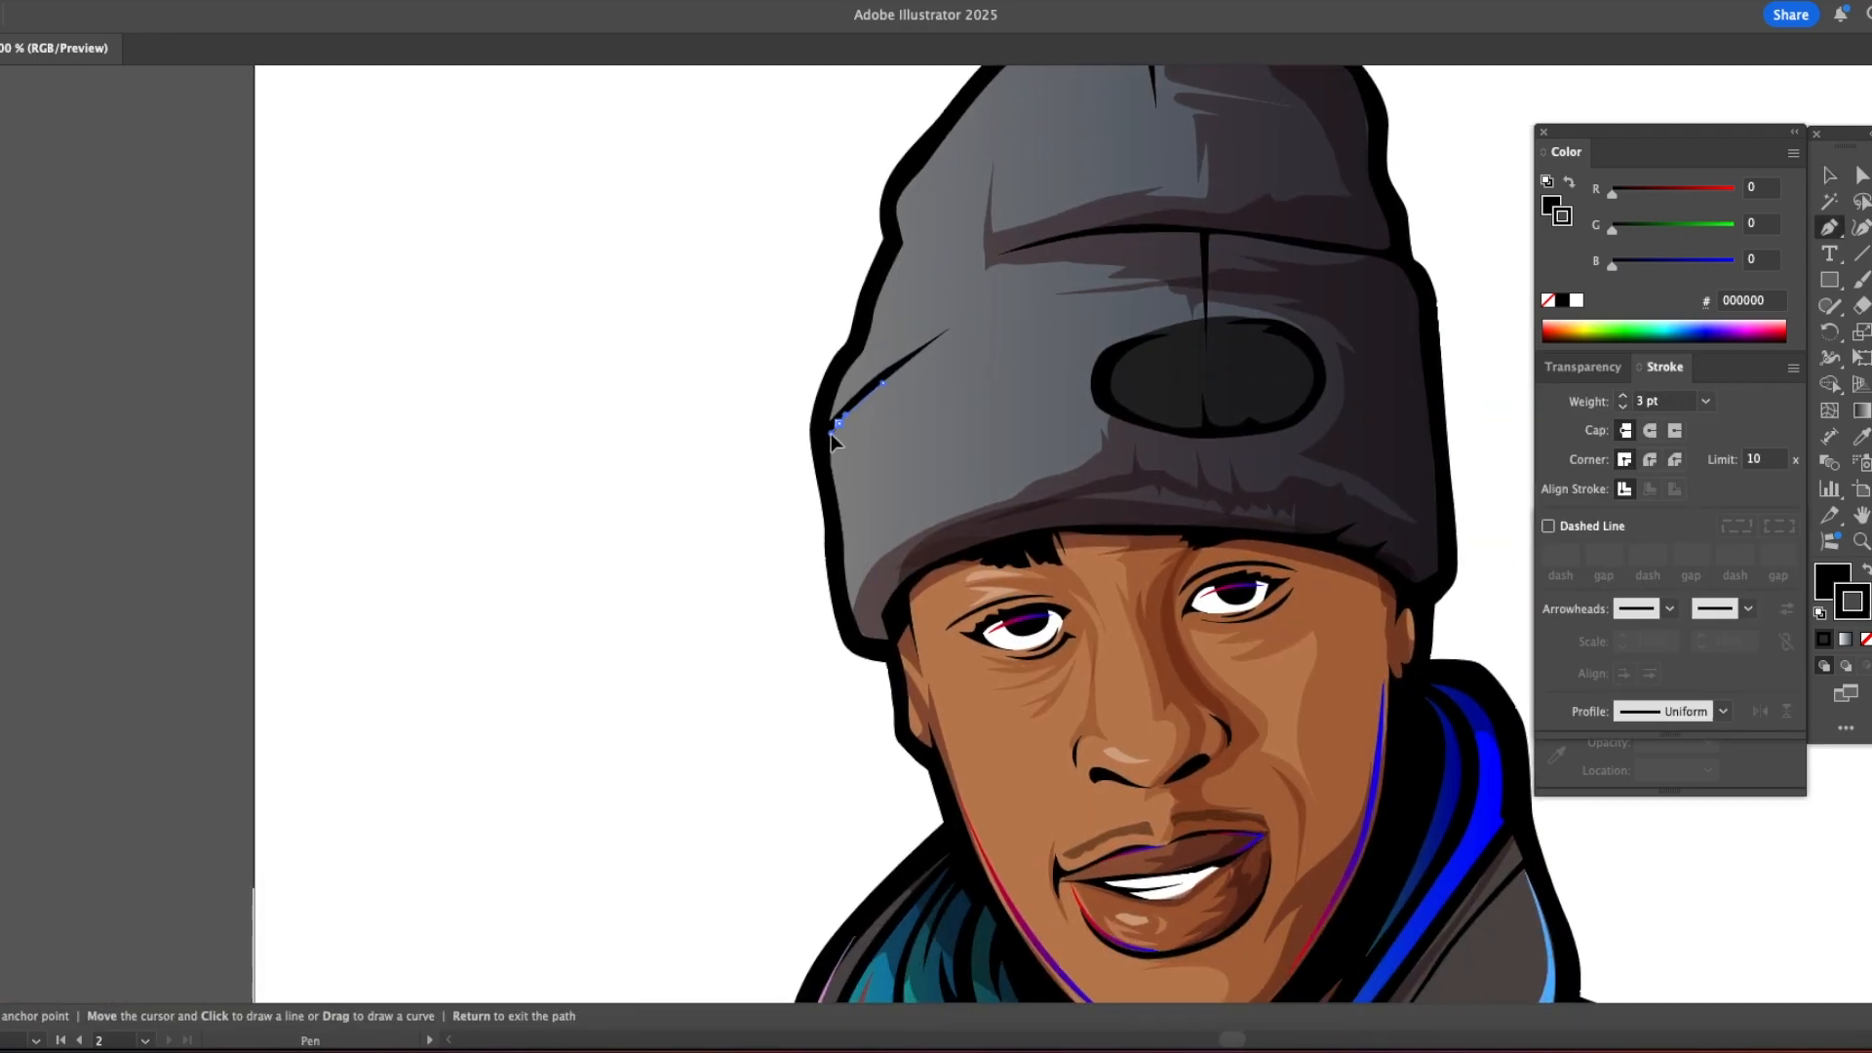
key(slash)
key(x)
key(slash)
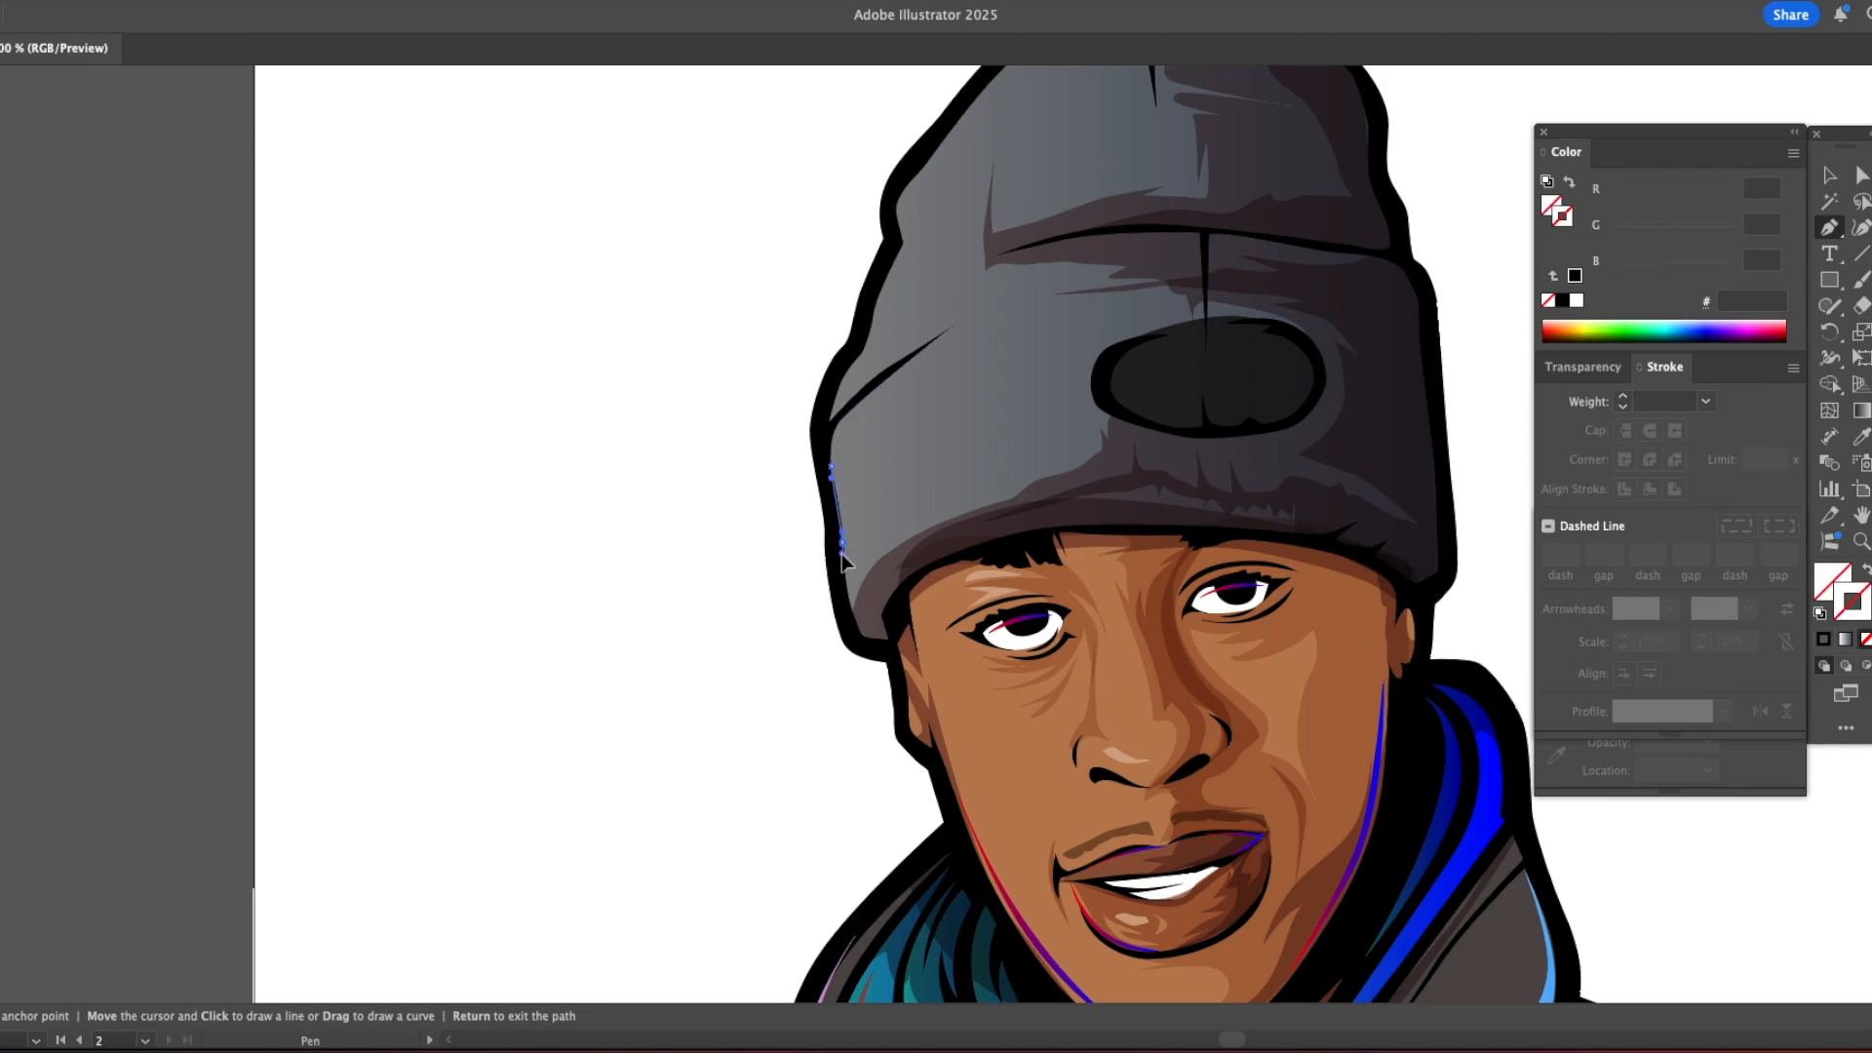
drag(963, 520, 862, 559)
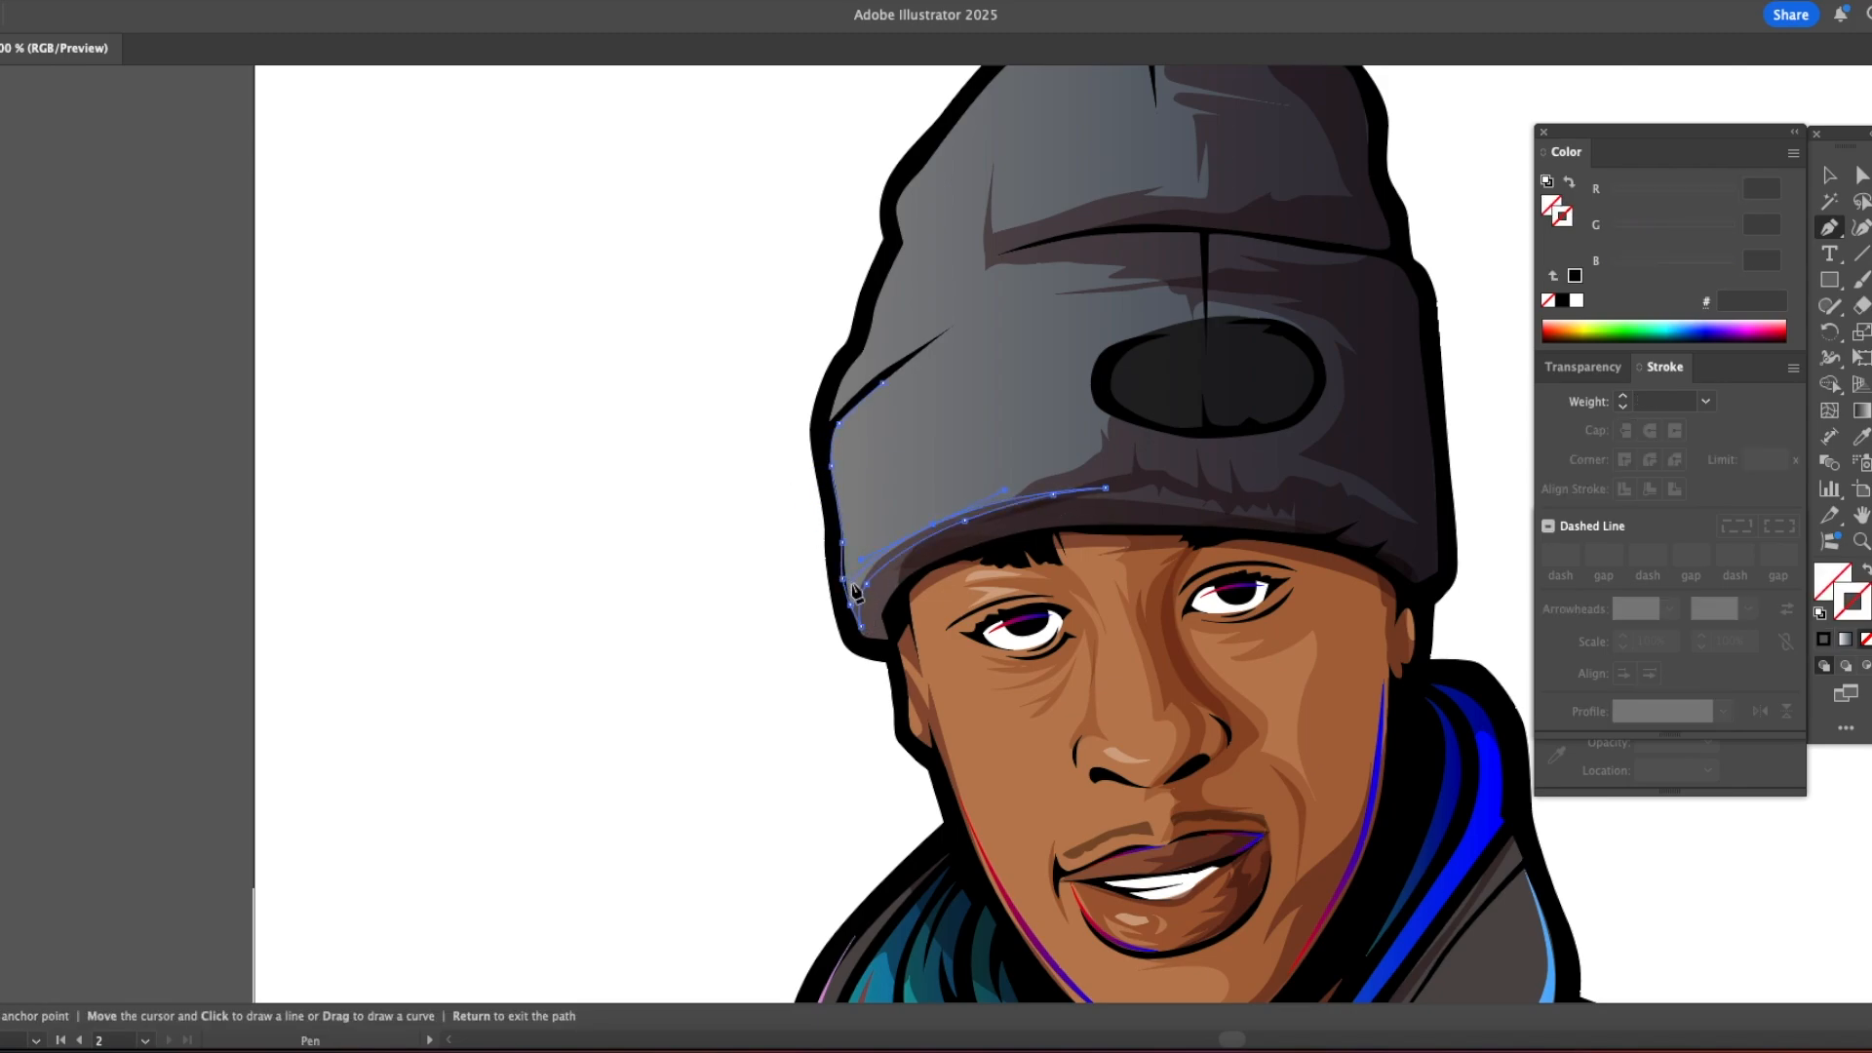
Step: Fill the cuff highlights with the pink-to-blue gradient sampled from the hood's rim light
scroll(509, 841, down, 6)
scroll(509, 841, right, 2)
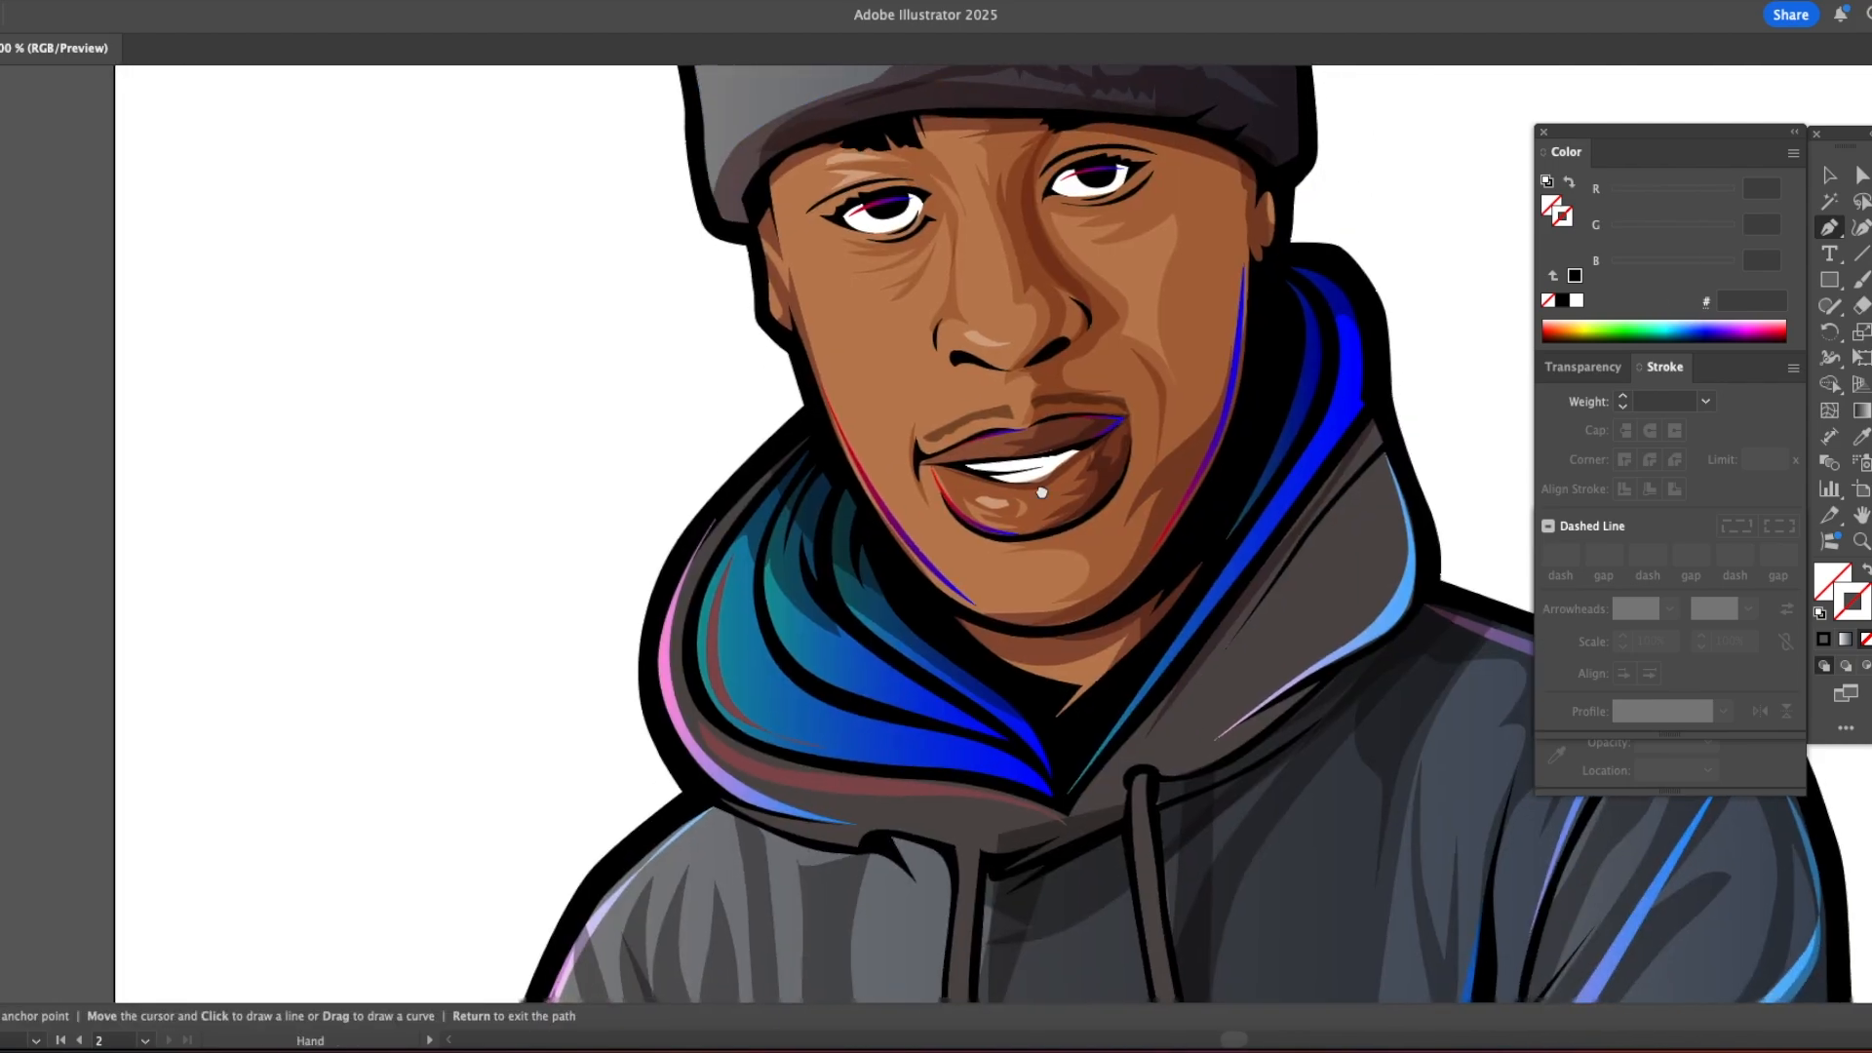
key(i)
click(490, 724)
drag(461, 459, 443, 810)
drag(556, 439, 535, 376)
key(v)
key(i)
click(537, 805)
scroll(543, 796, up, 5)
scroll(543, 796, left, 1)
Step: Draw a thin pink-to-blue gradient rim highlight along the upper-left edge of the beanie's crown, from its side fold to the centre crease
key(p)
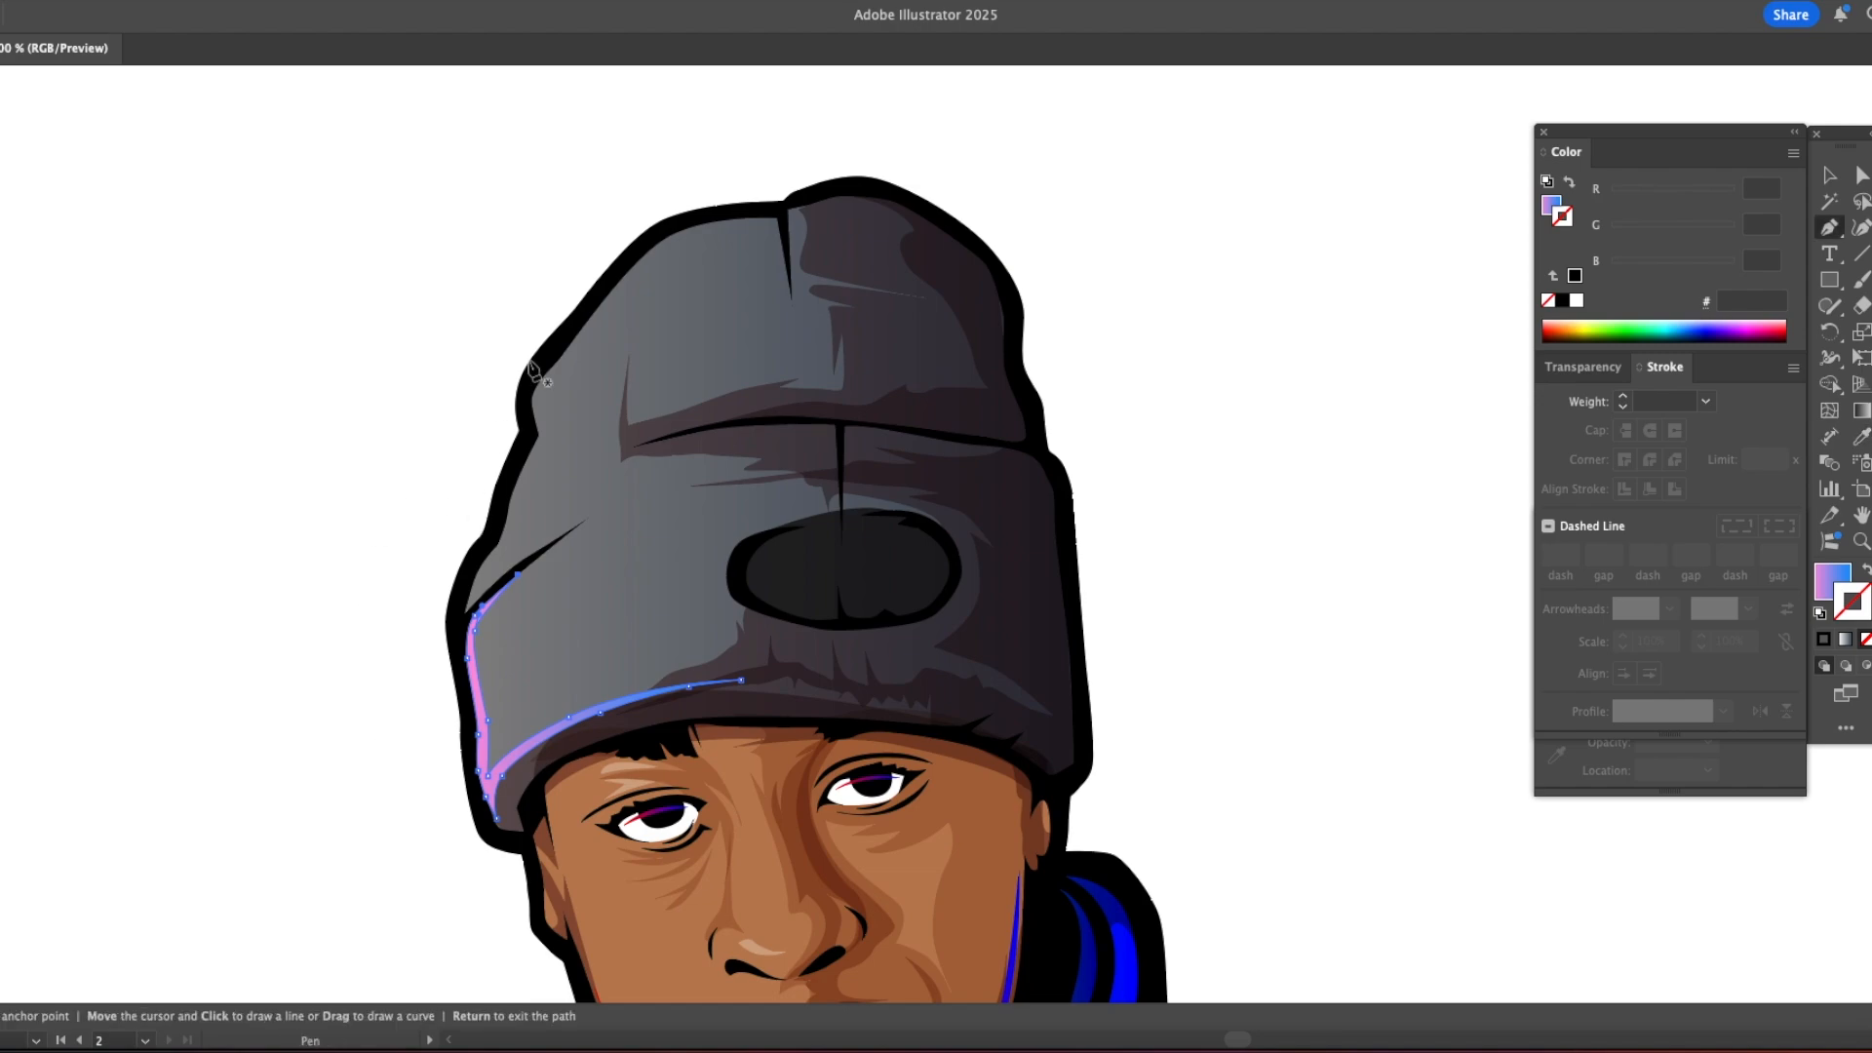
click(776, 216)
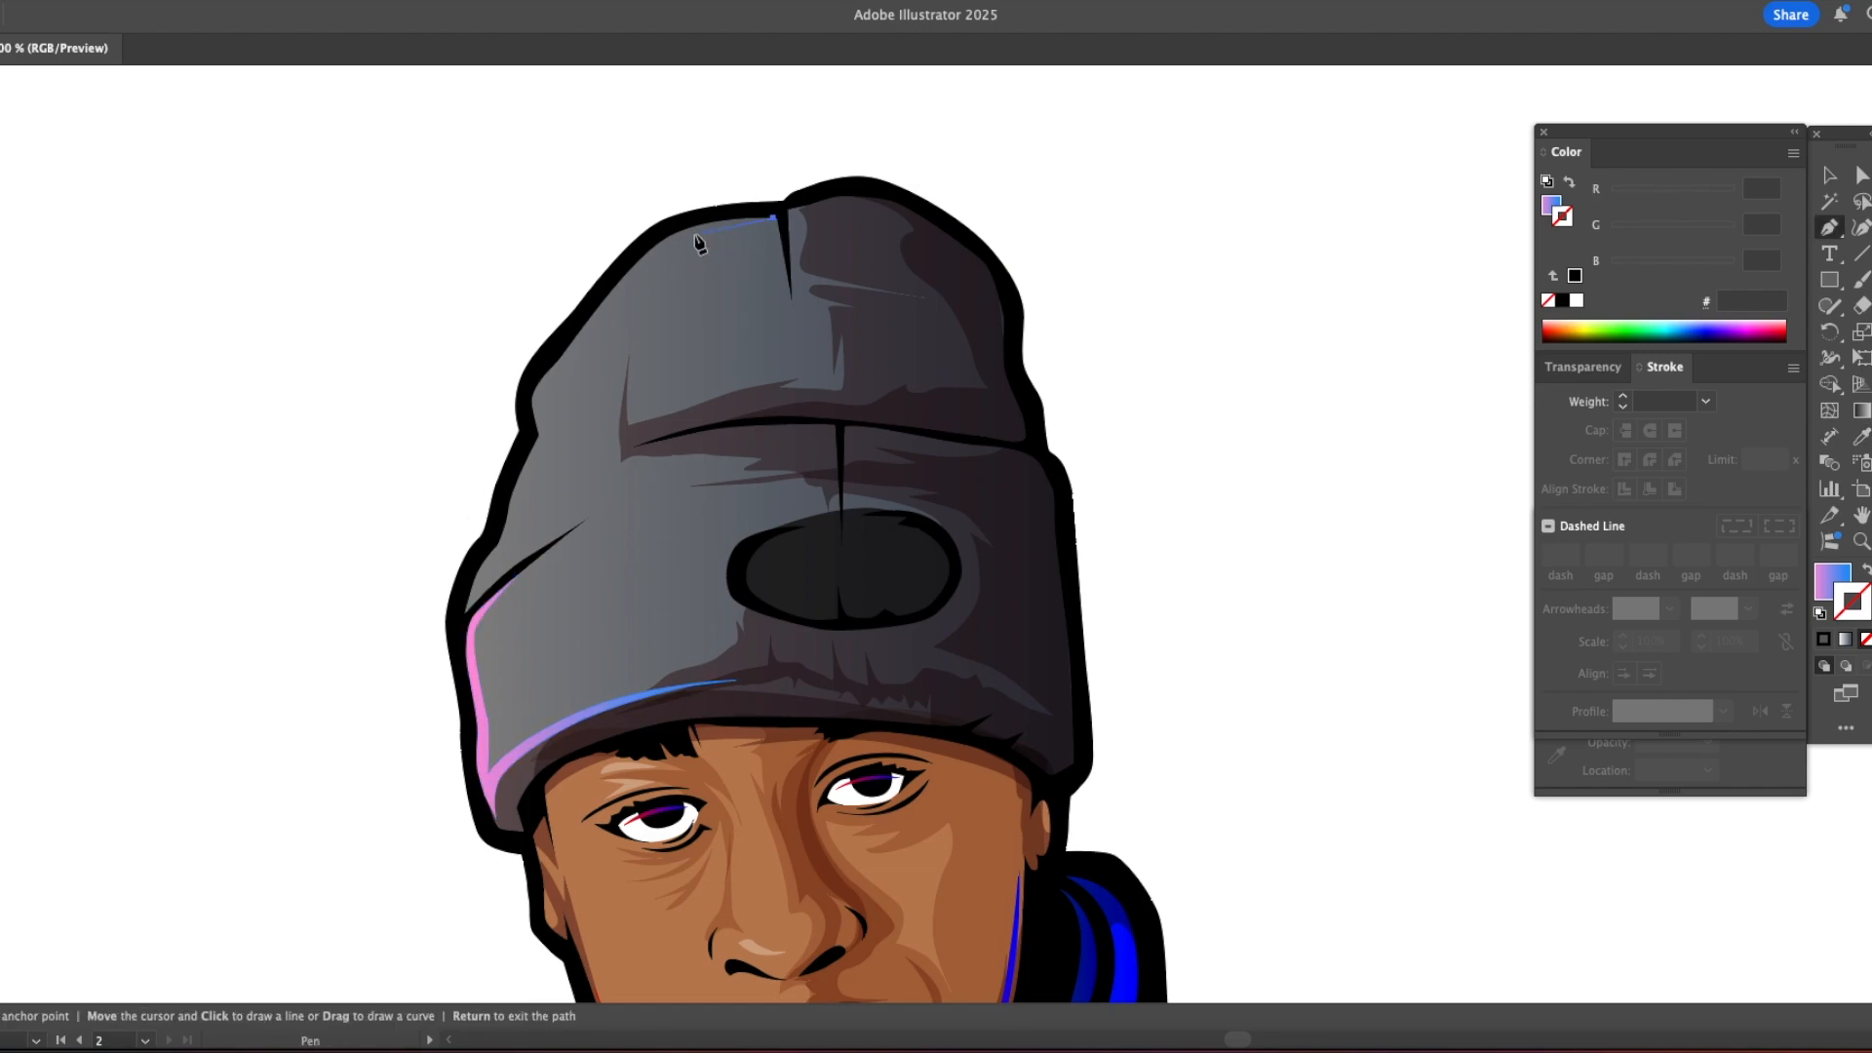
click(593, 314)
click(533, 393)
click(532, 410)
click(540, 435)
drag(547, 383, 567, 358)
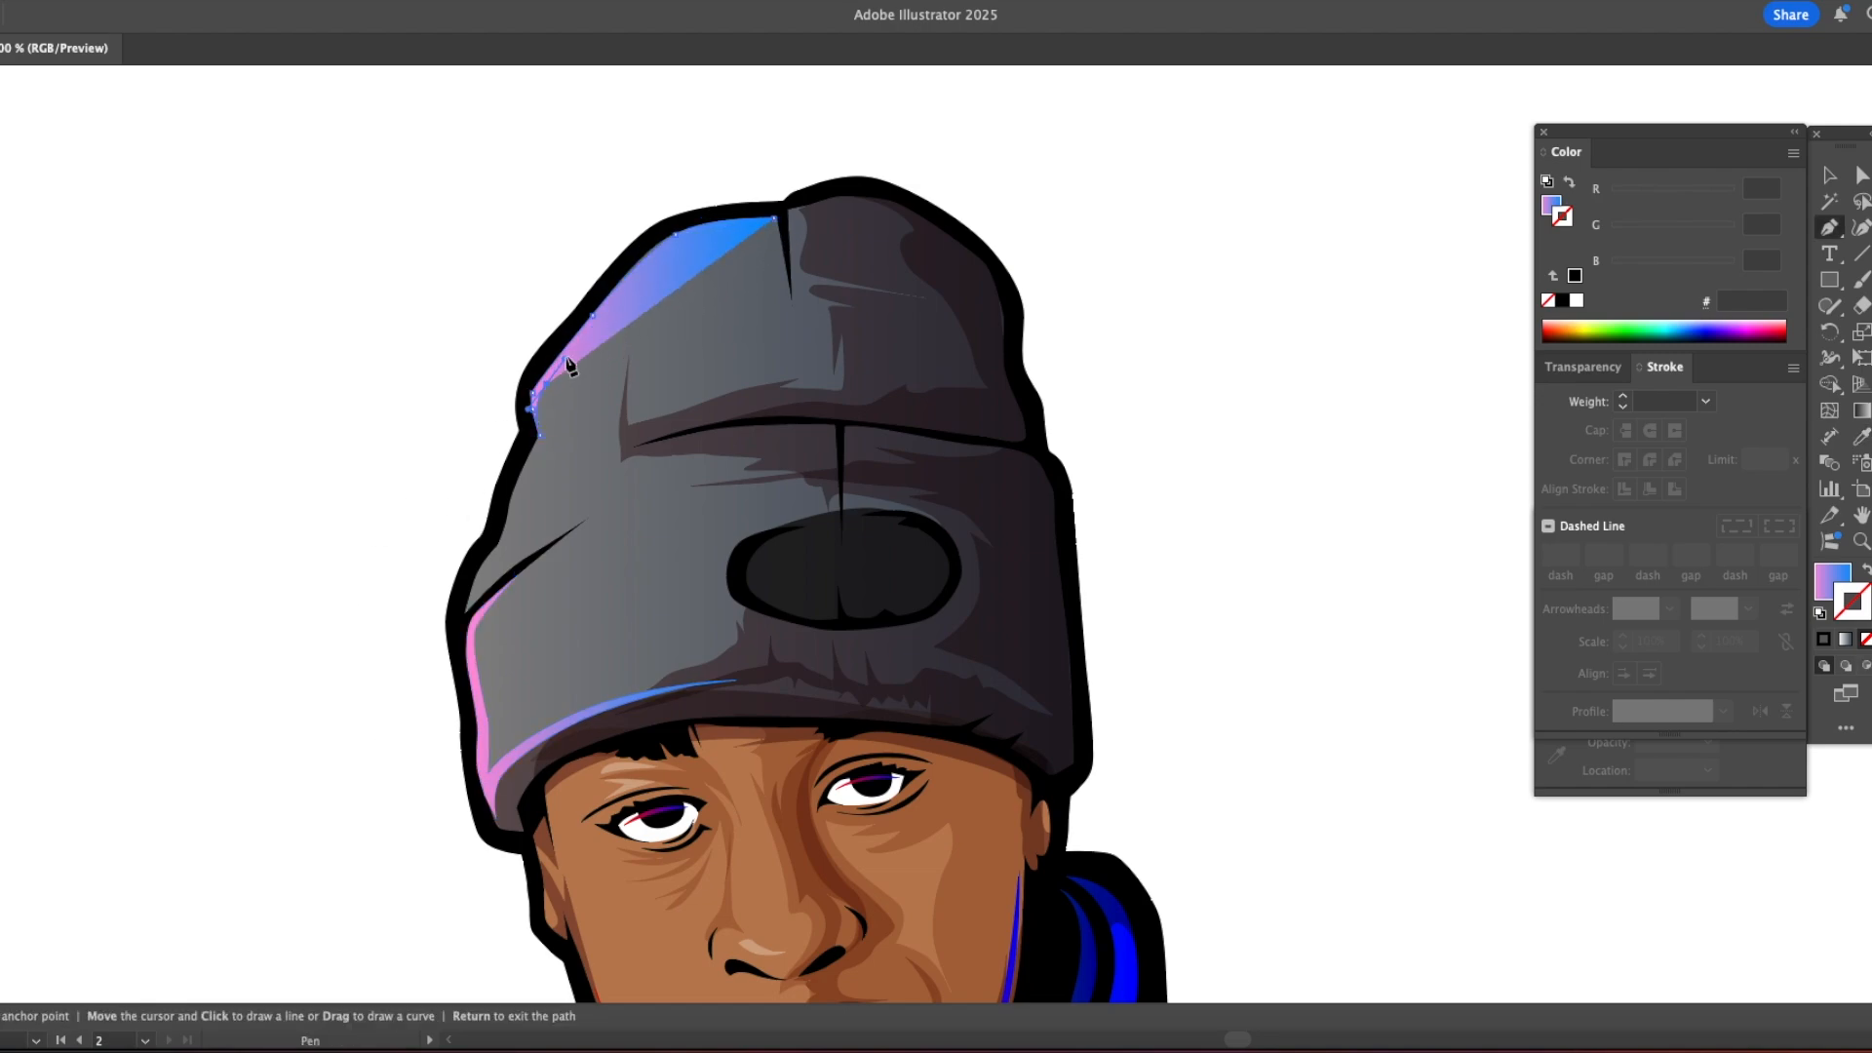
click(688, 232)
Step: Draw a matching gradient rim highlight along the upper-right edge of the beanie's crown
drag(904, 202, 906, 203)
click(992, 270)
click(1003, 313)
drag(976, 264, 844, 196)
Step: Draw gradient highlights down the beanie's left side above the cuff crease and along the middle fold with its vertical seam
click(536, 433)
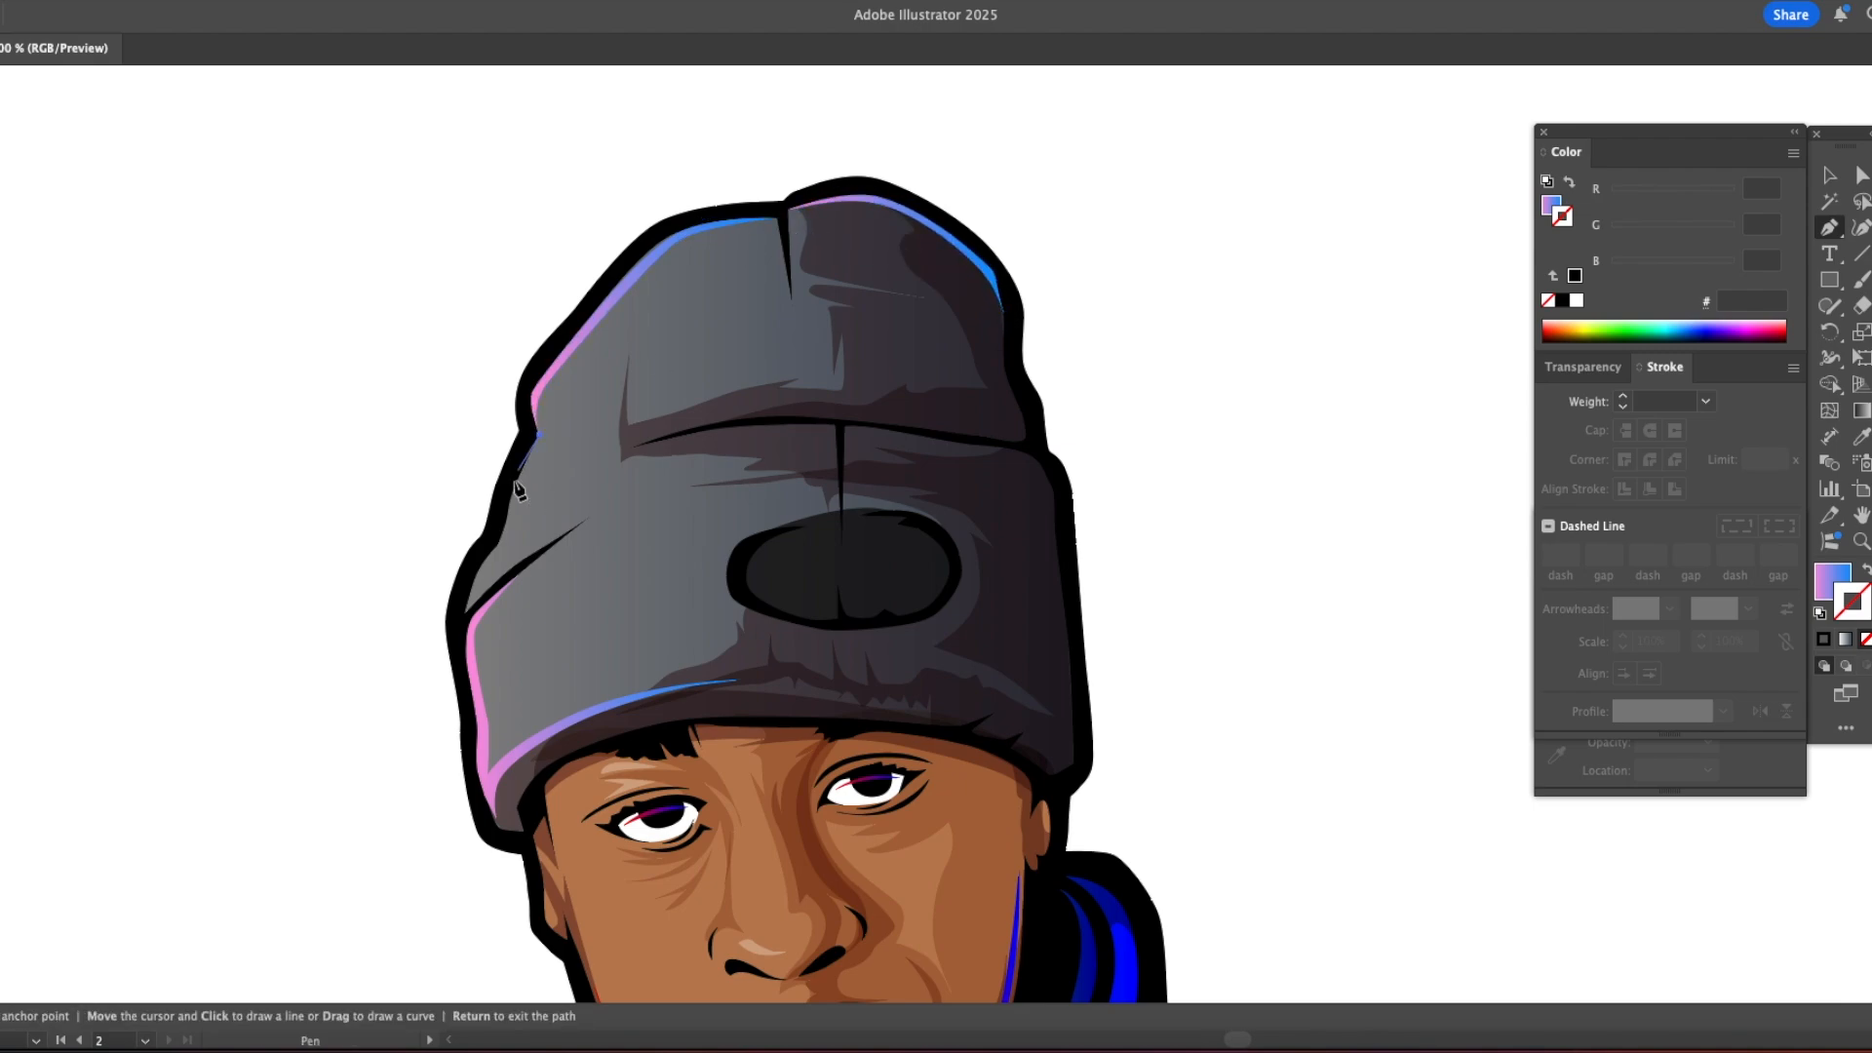
click(465, 613)
drag(835, 426, 924, 438)
click(835, 425)
click(840, 496)
click(828, 429)
drag(621, 448, 461, 486)
Step: Draw a gradient rim highlight down the right side of the beanie's cuff and along its lower-right edge
drag(1106, 551, 803, 331)
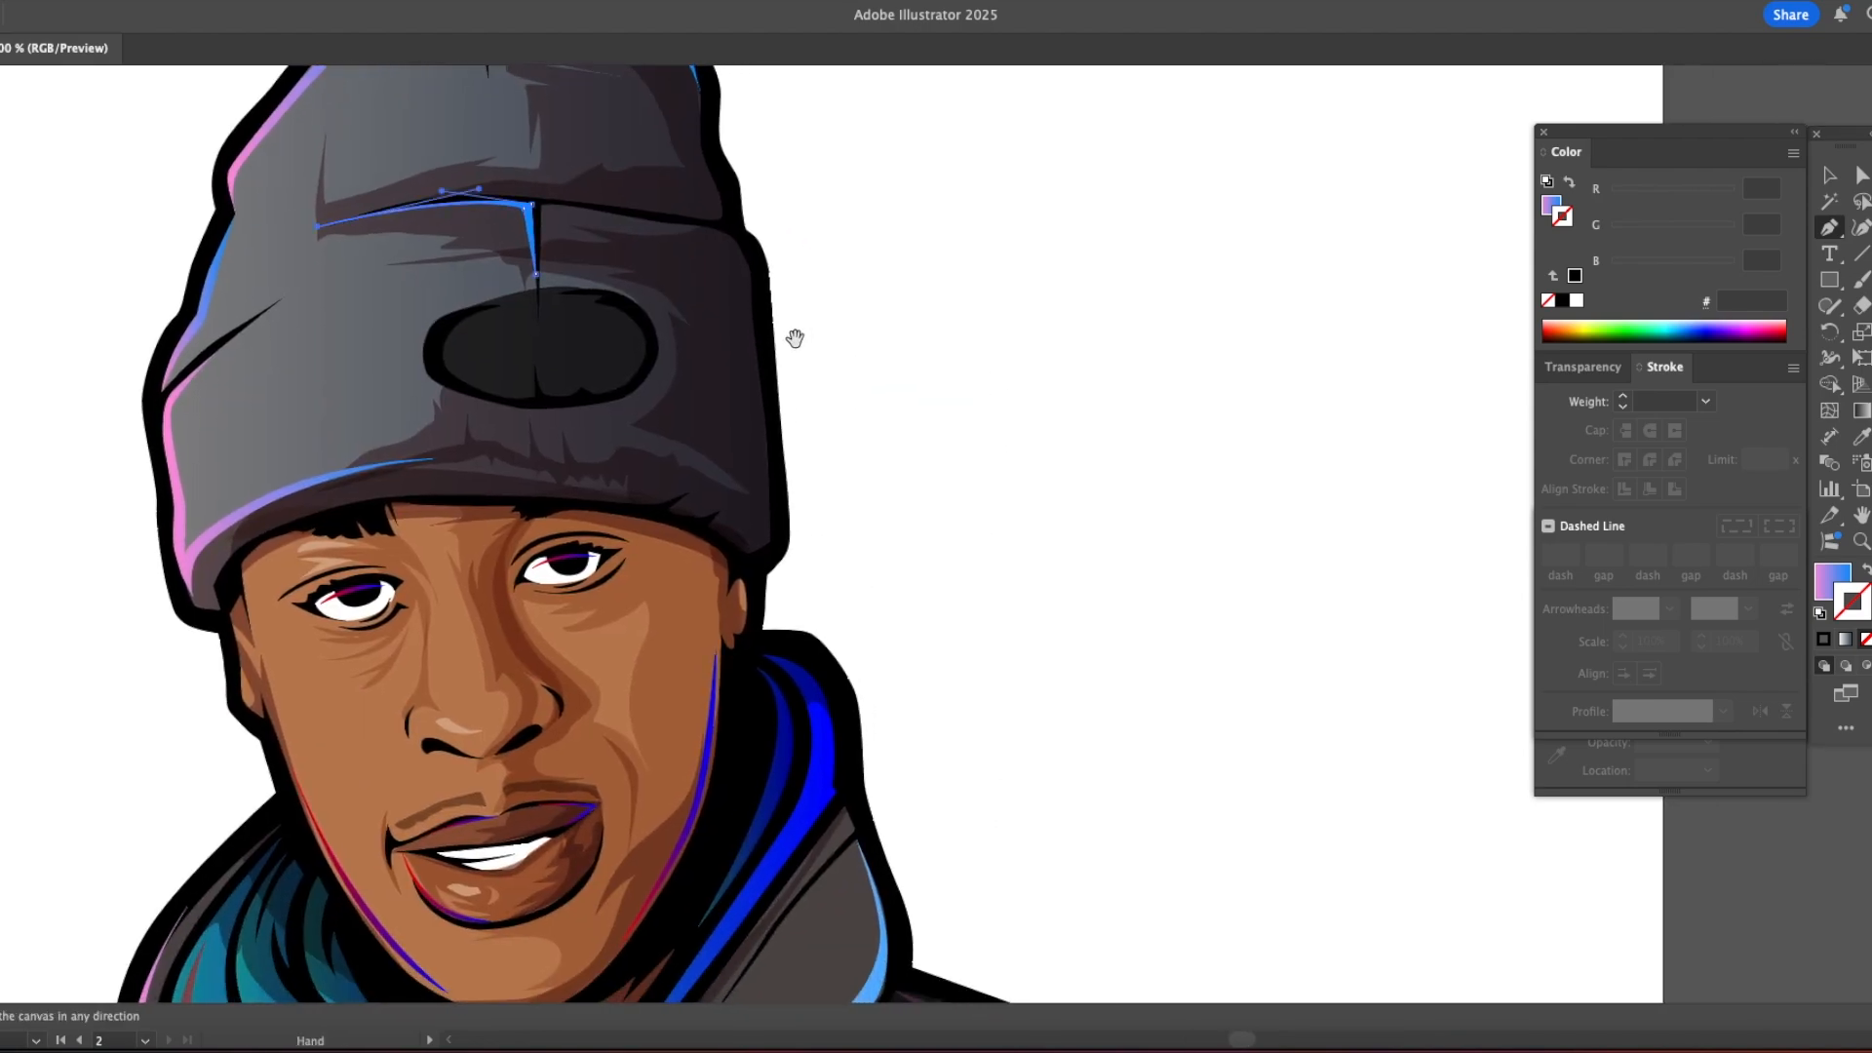
click(710, 227)
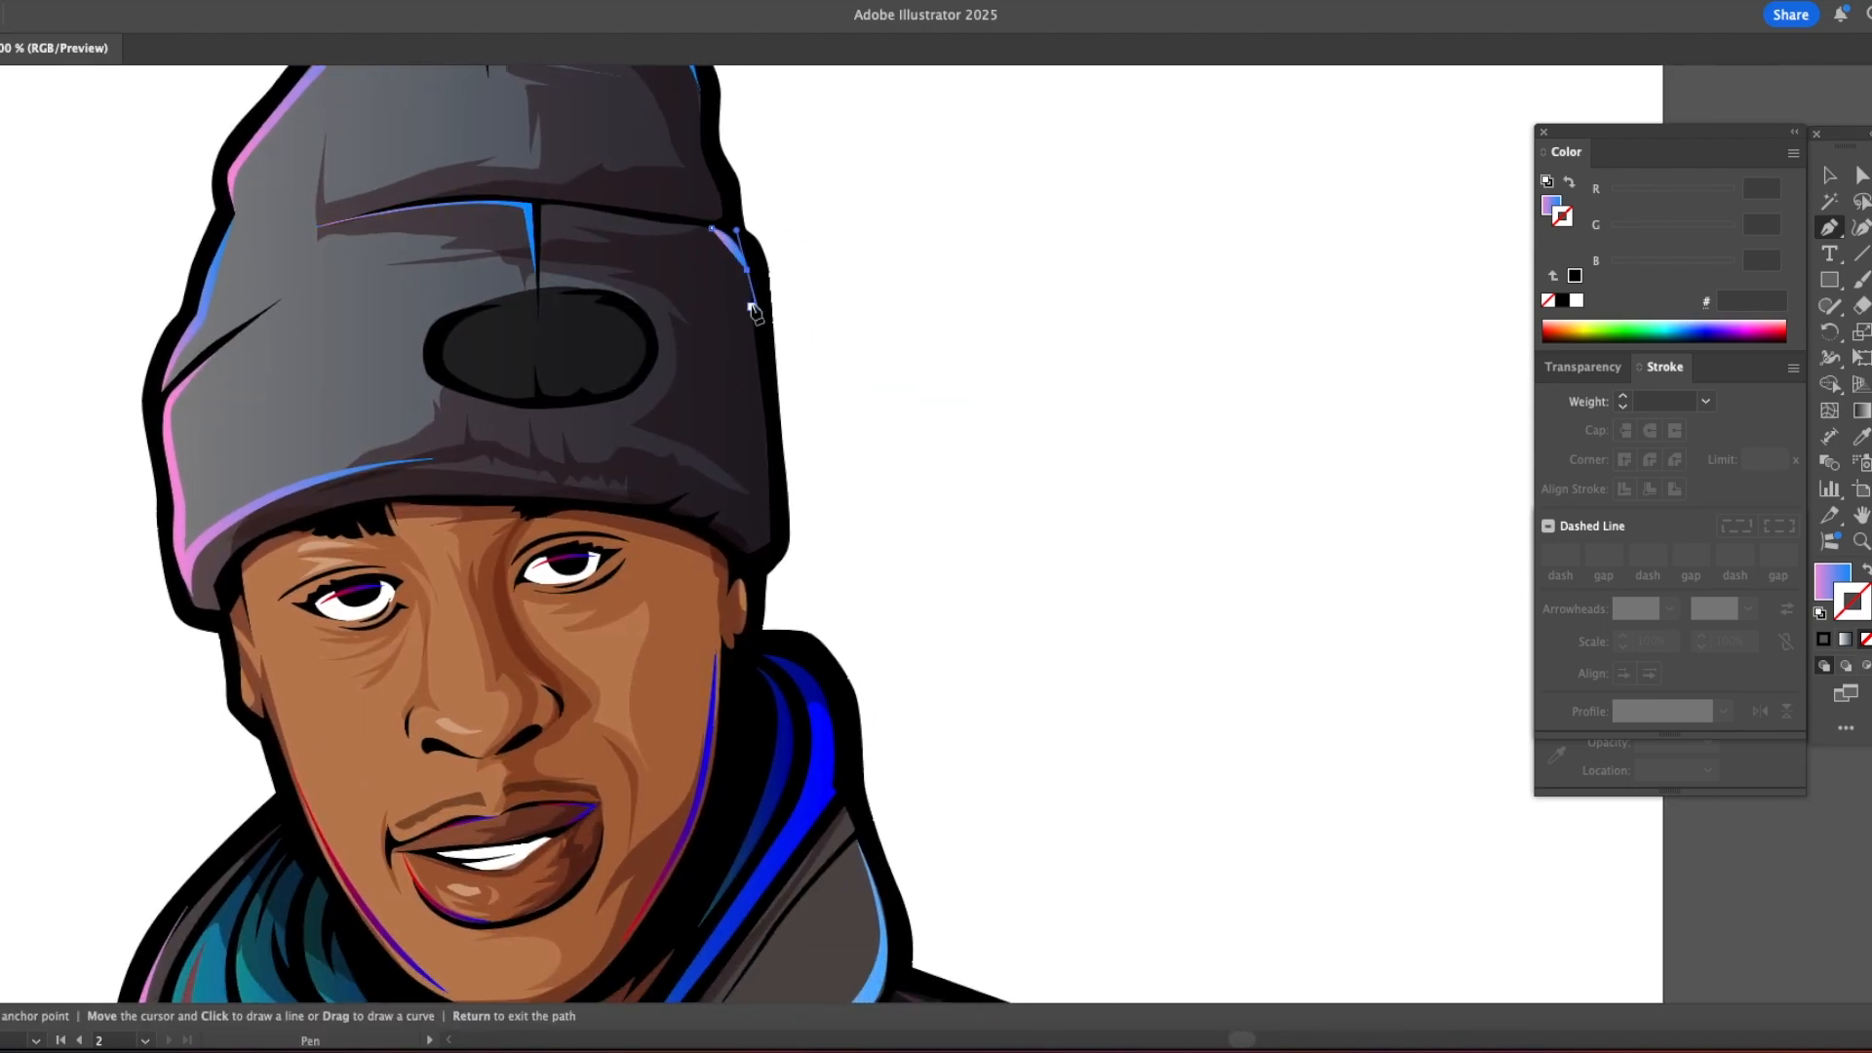
click(771, 542)
click(766, 545)
drag(694, 490, 654, 474)
click(605, 461)
click(766, 436)
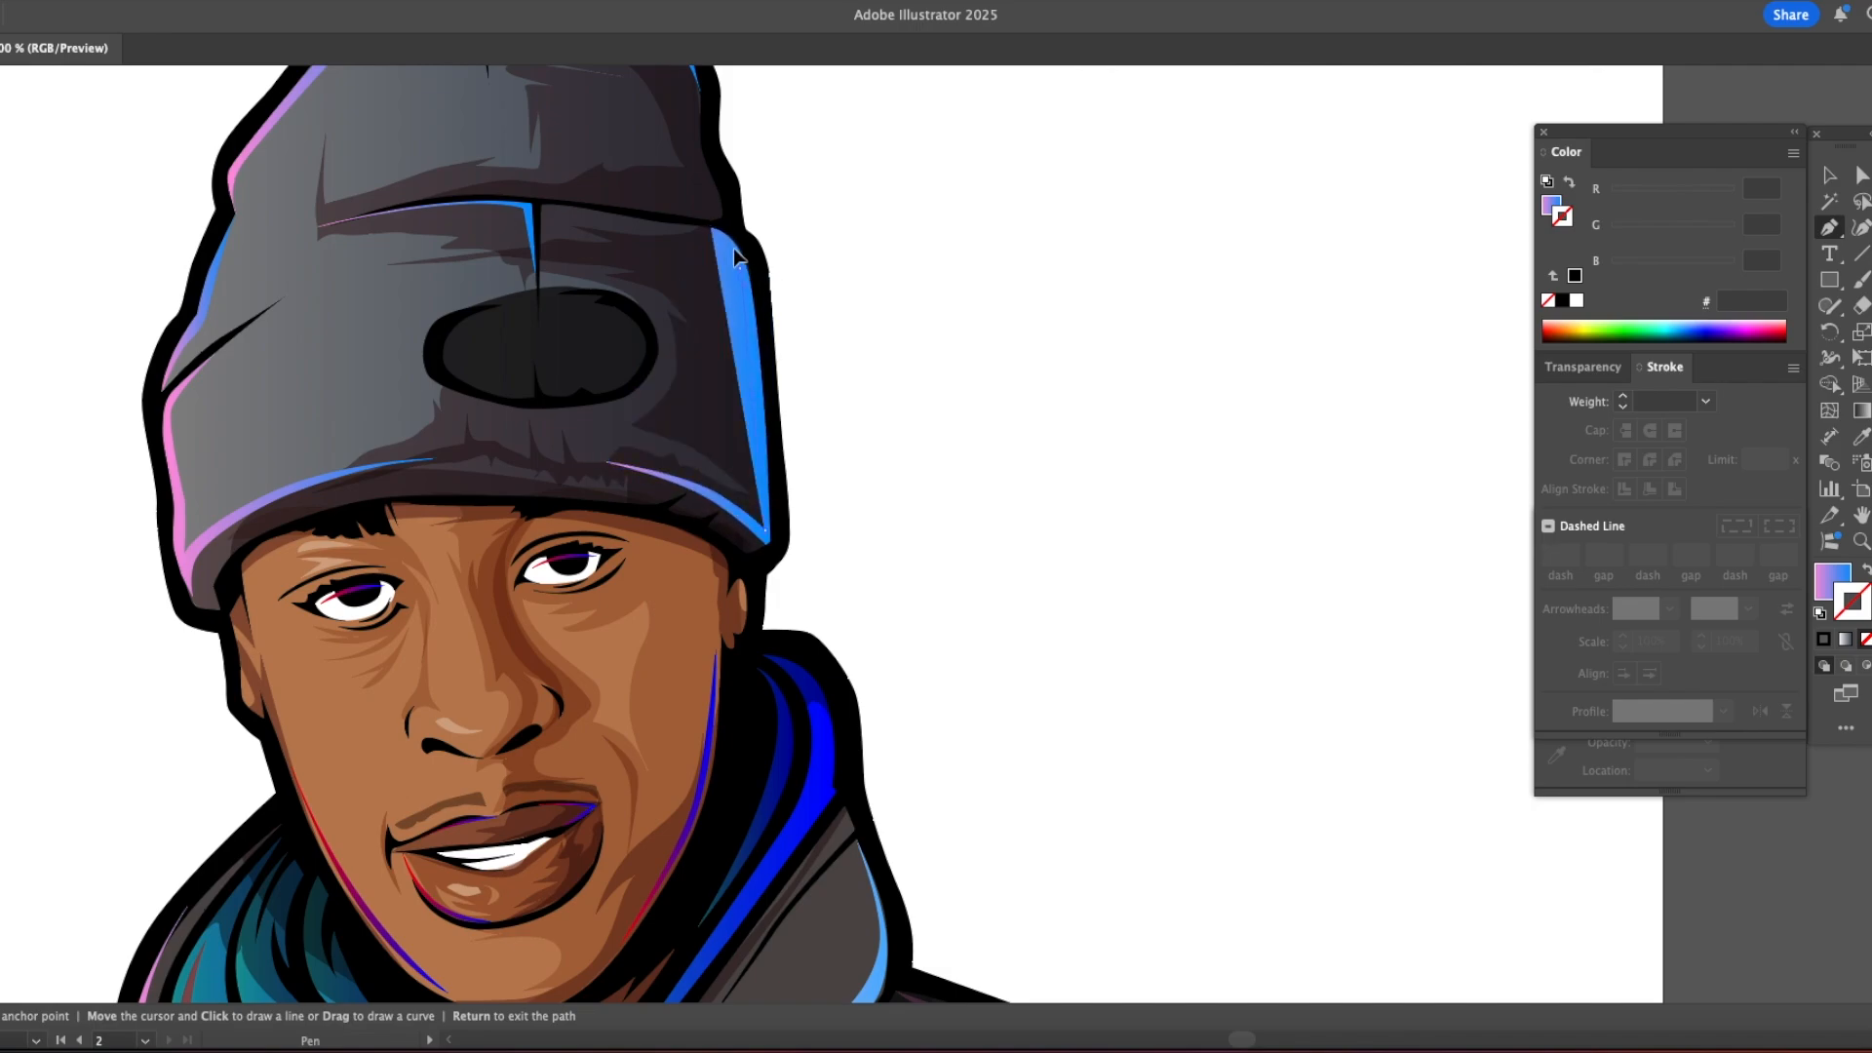
drag(735, 254, 731, 249)
click(711, 228)
key(v)
click(909, 330)
Step: Examine the highlighted beanie with the whole portrait and check the lower hoodie for areas still lacking shading
key(z)
alt+click(867, 516)
alt+click(867, 516)
alt+click(867, 516)
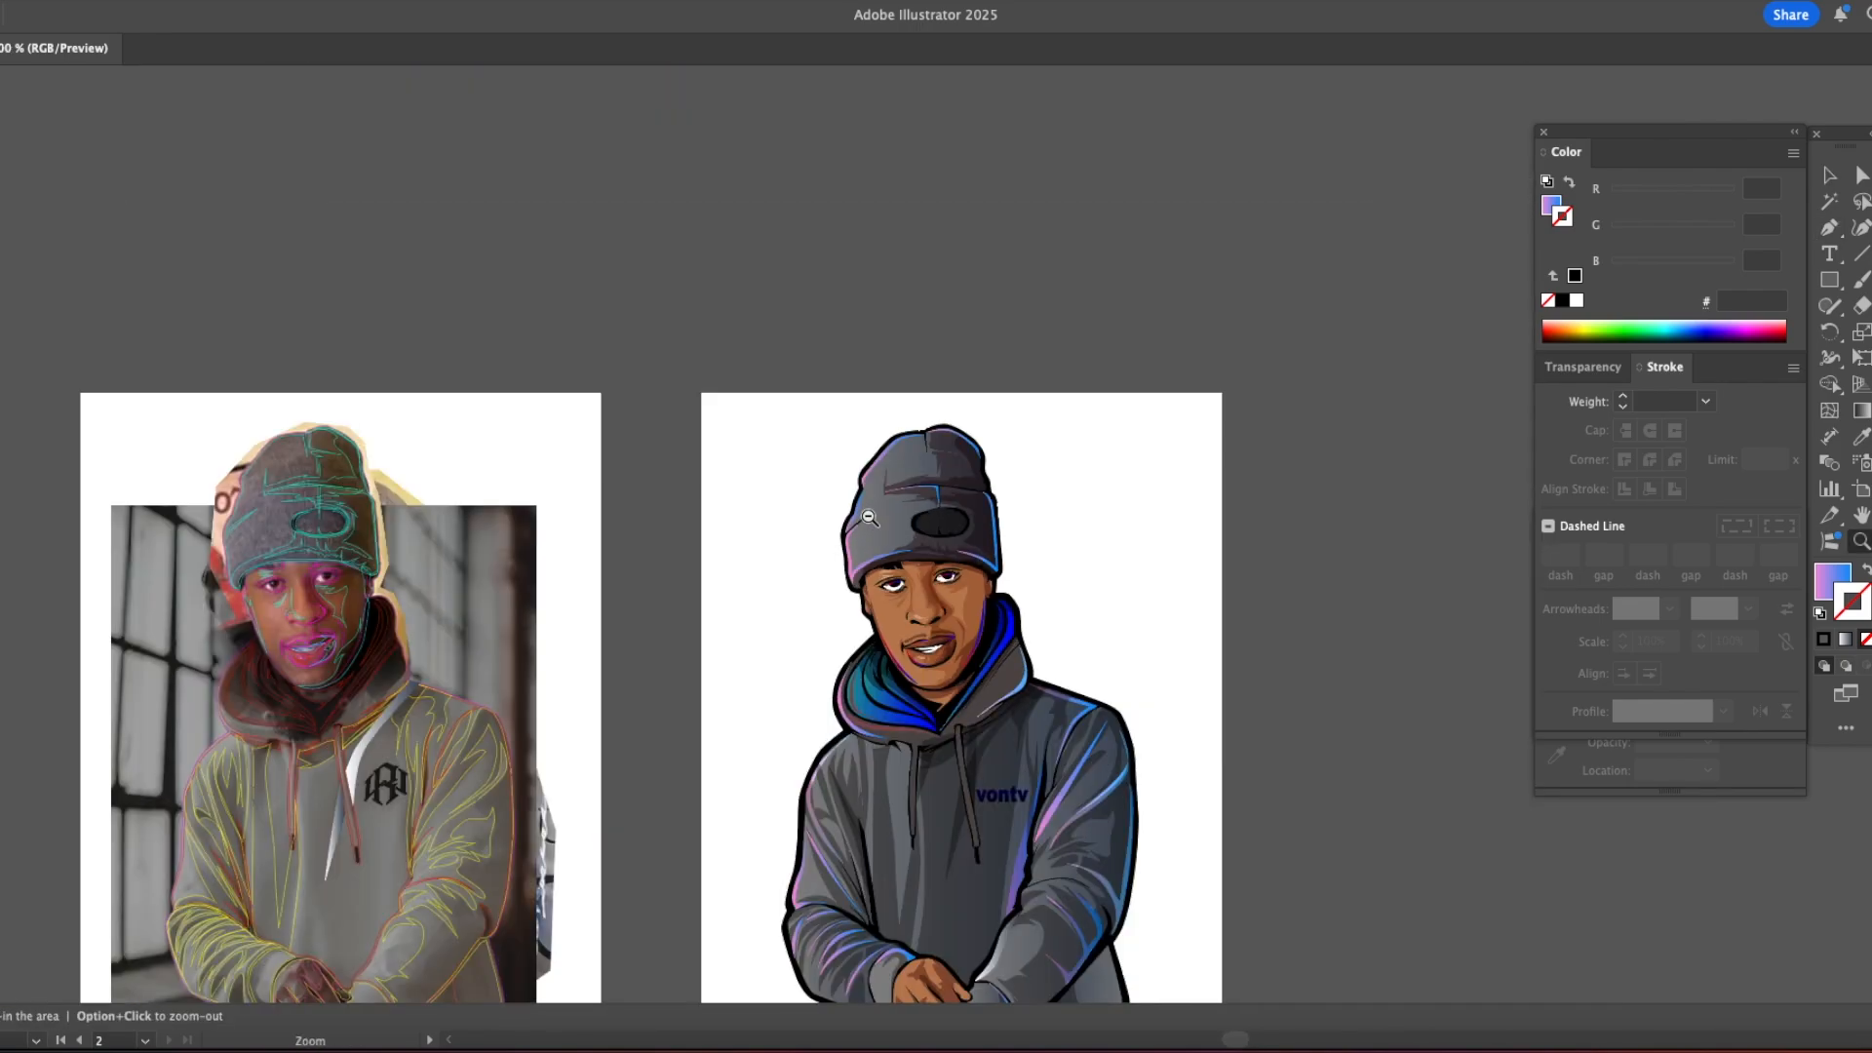
alt+click(867, 516)
drag(1109, 602, 882, 406)
key(v)
key(z)
click(865, 447)
click(847, 549)
drag(808, 662, 951, 383)
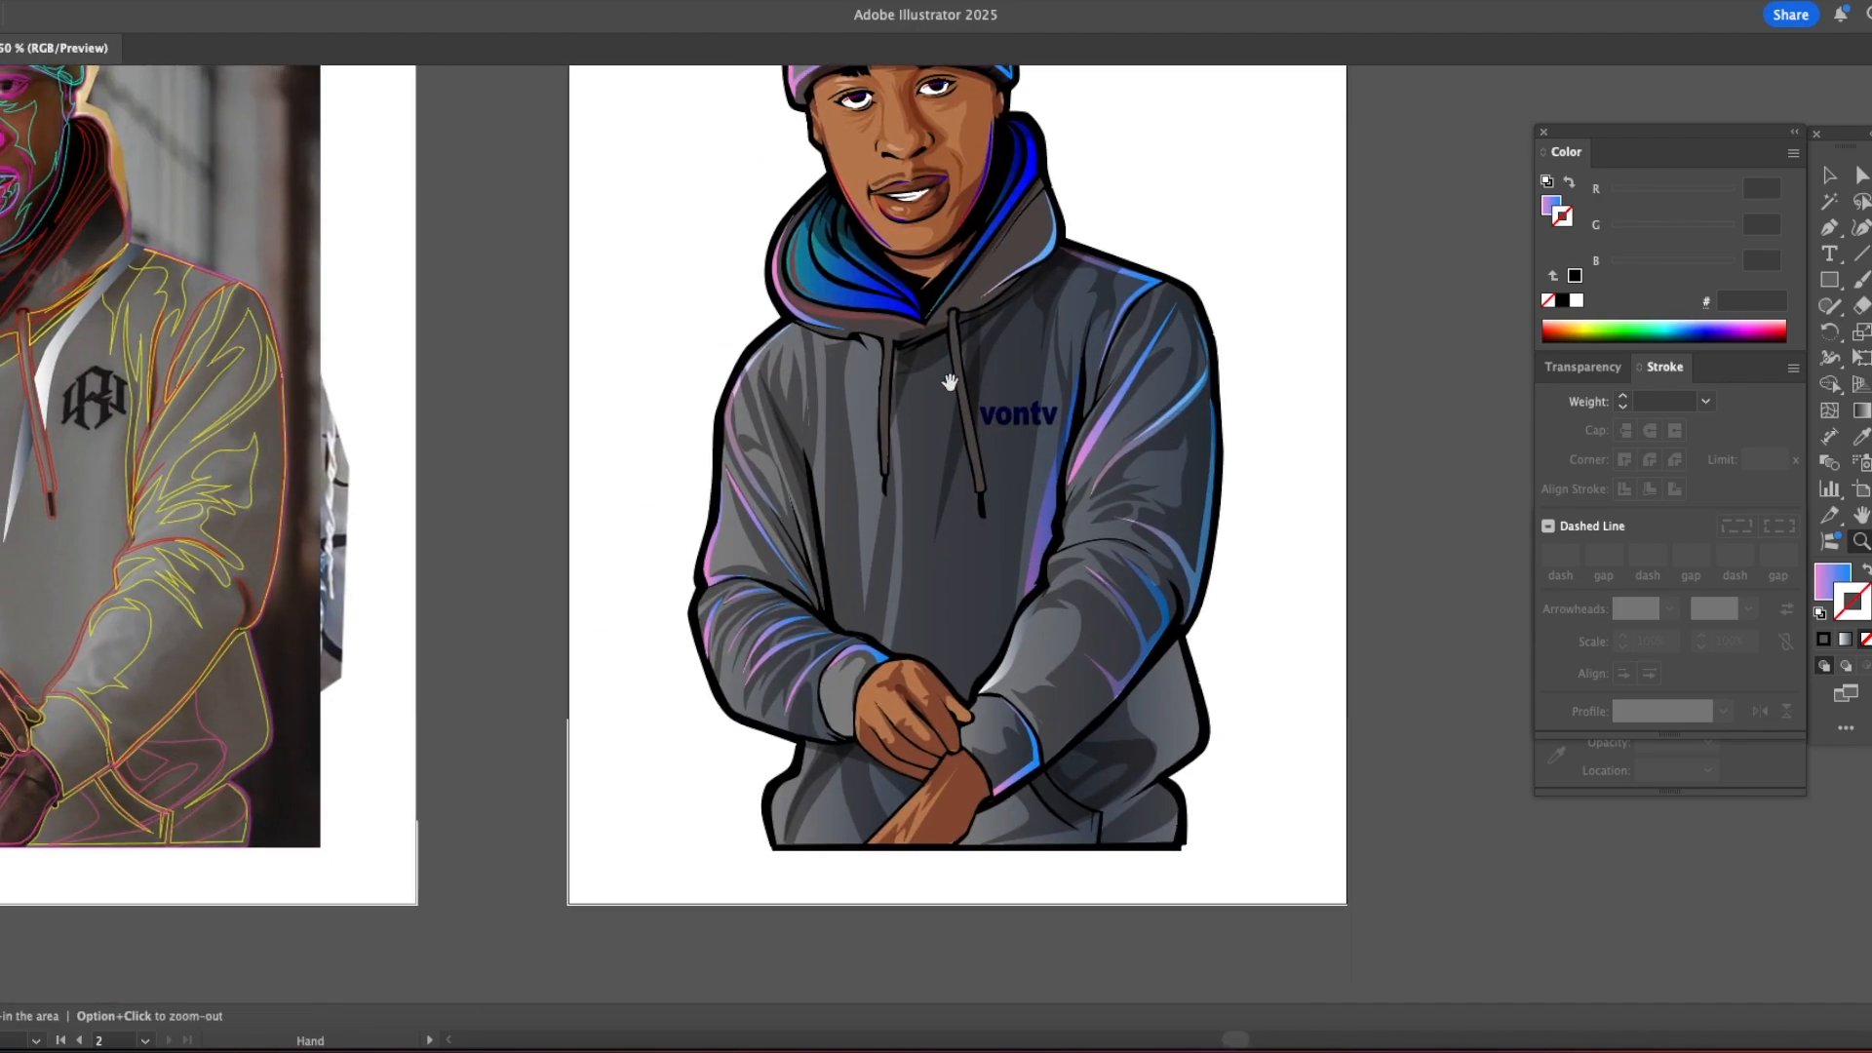
drag(1077, 580, 884, 458)
Step: Draw a shadow shape on the hoodie's lower body, following the underside of the right forearm from the wrist to the side edge
key(a)
click(981, 566)
click(1116, 496)
key(z)
click(1036, 549)
drag(867, 528, 913, 391)
key(p)
click(820, 447)
click(732, 526)
click(640, 586)
click(636, 595)
click(655, 576)
click(768, 541)
click(809, 512)
click(852, 483)
click(937, 432)
click(917, 348)
key(v)
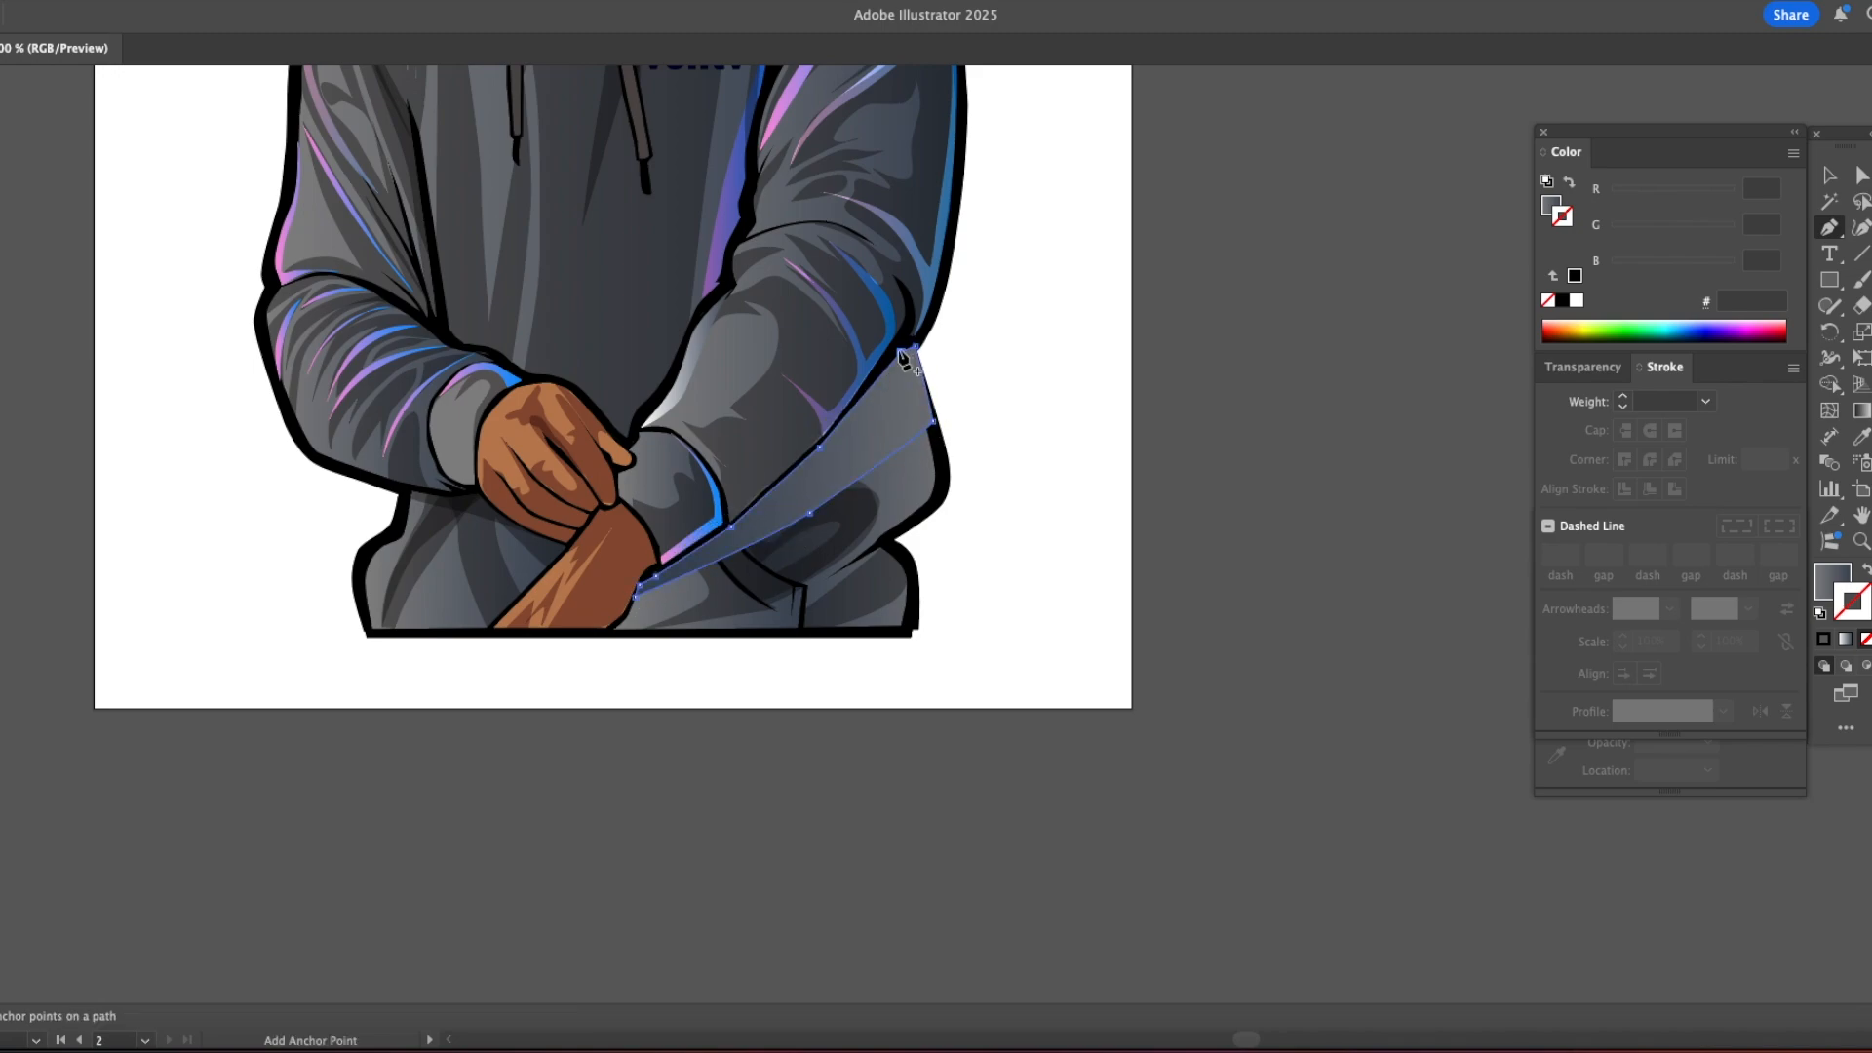
click(1080, 419)
Step: Draw a rim highlight along the hoodie's lower-right side and fill it with the pink-to-blue gradient sampled from the torso highlight
key(p)
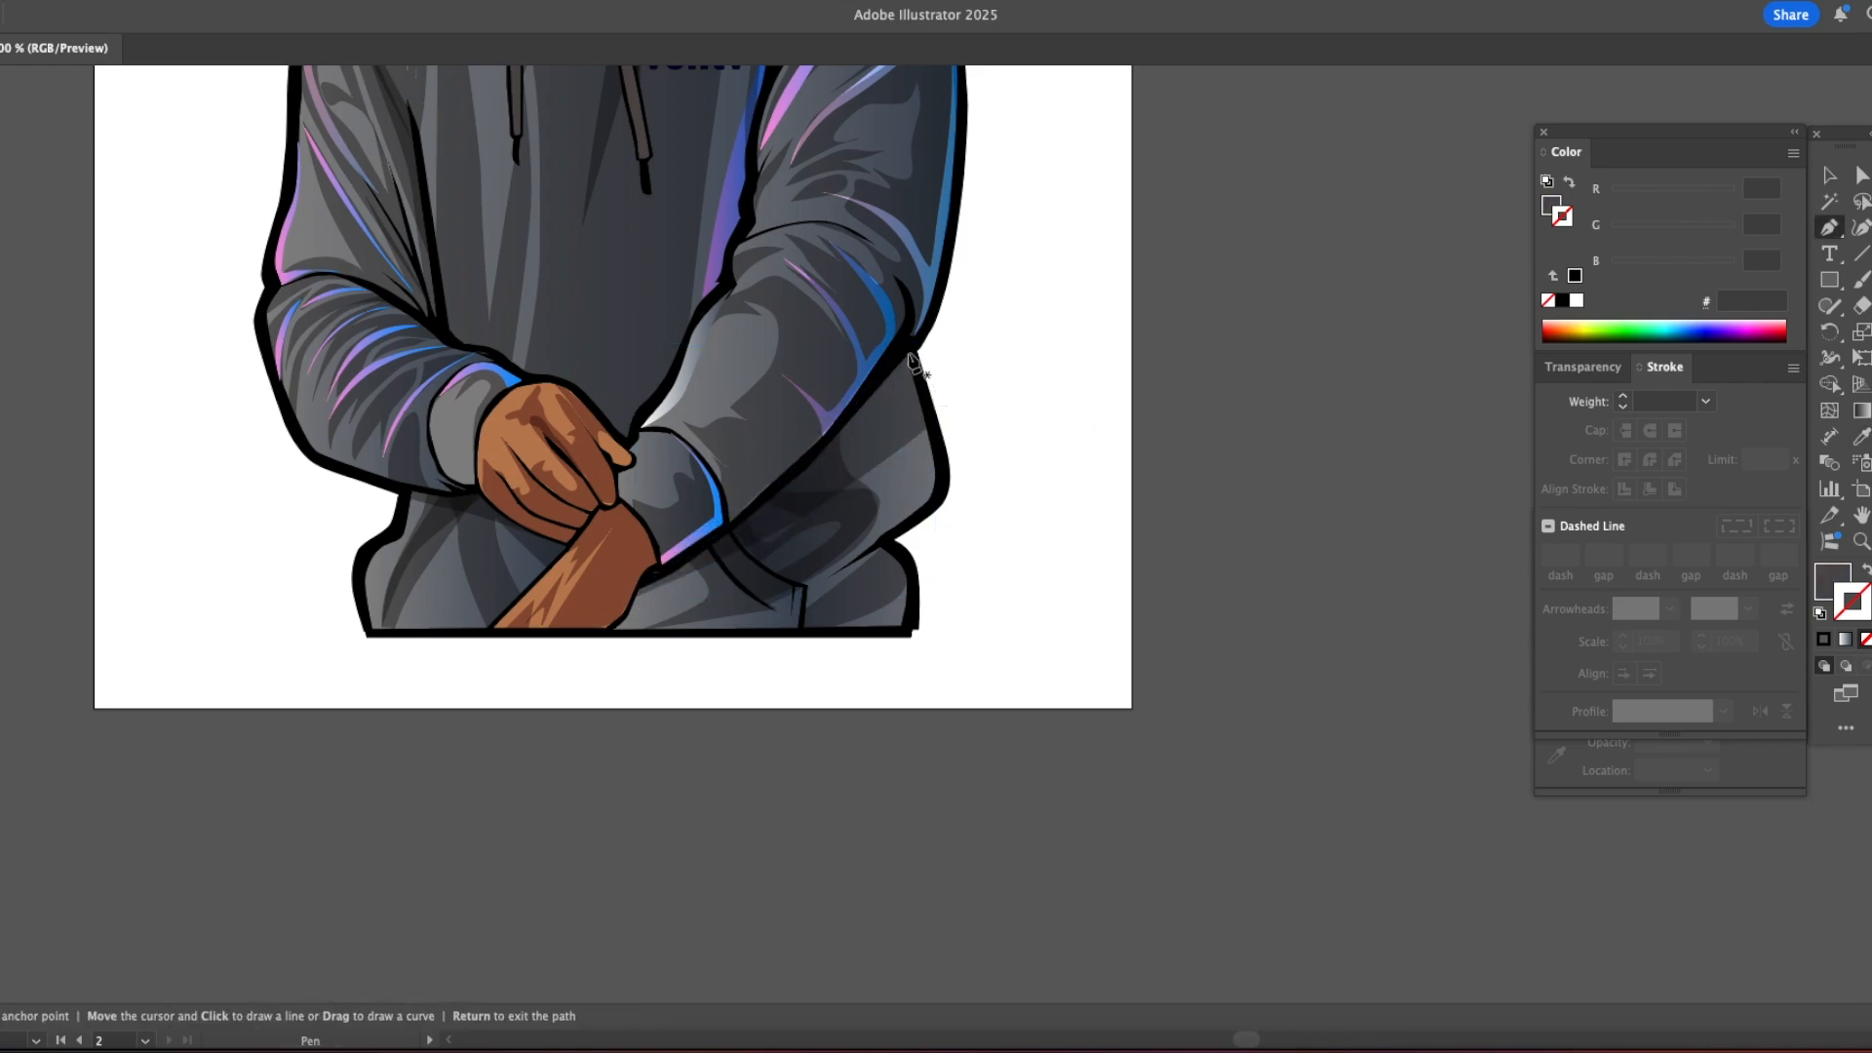
click(927, 502)
click(909, 515)
click(877, 542)
click(797, 578)
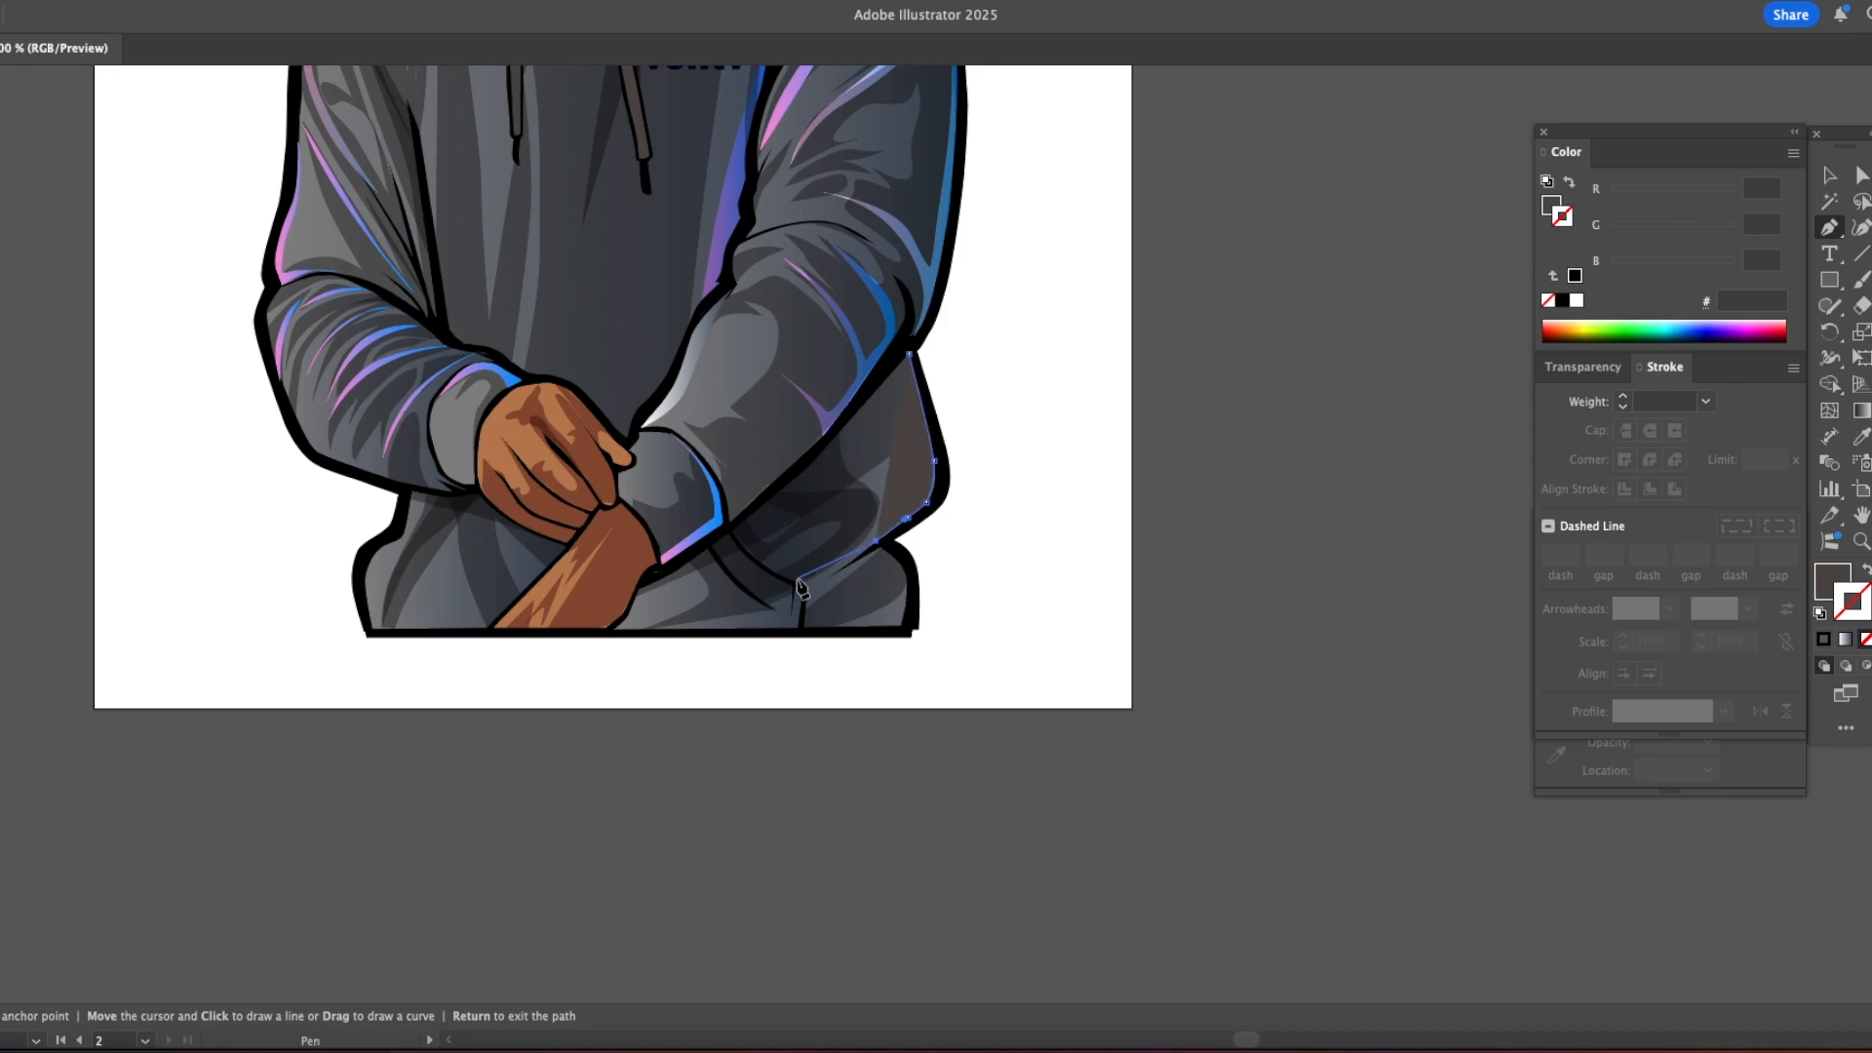
click(909, 354)
key(i)
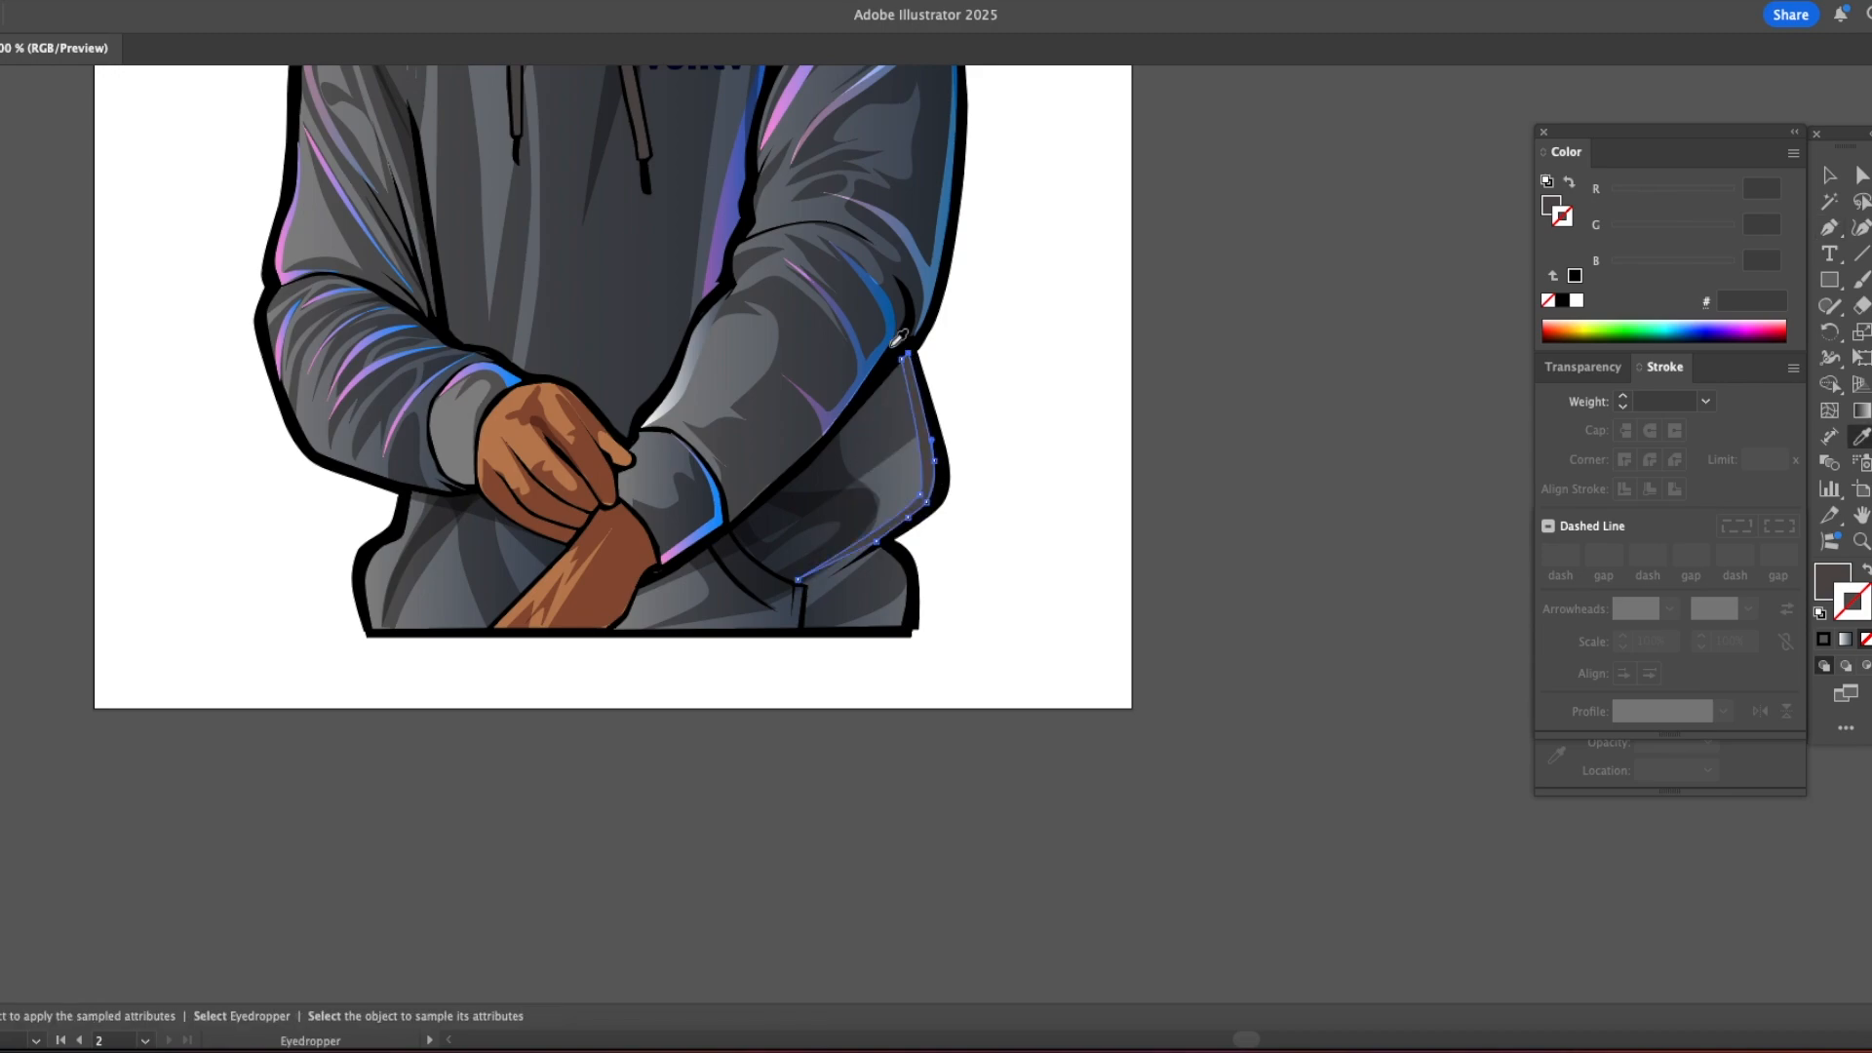
click(719, 206)
key(v)
click(1014, 420)
Step: Draw gradient highlights along the hoodie's pocket edge, from below the right cuff down to the hem
key(p)
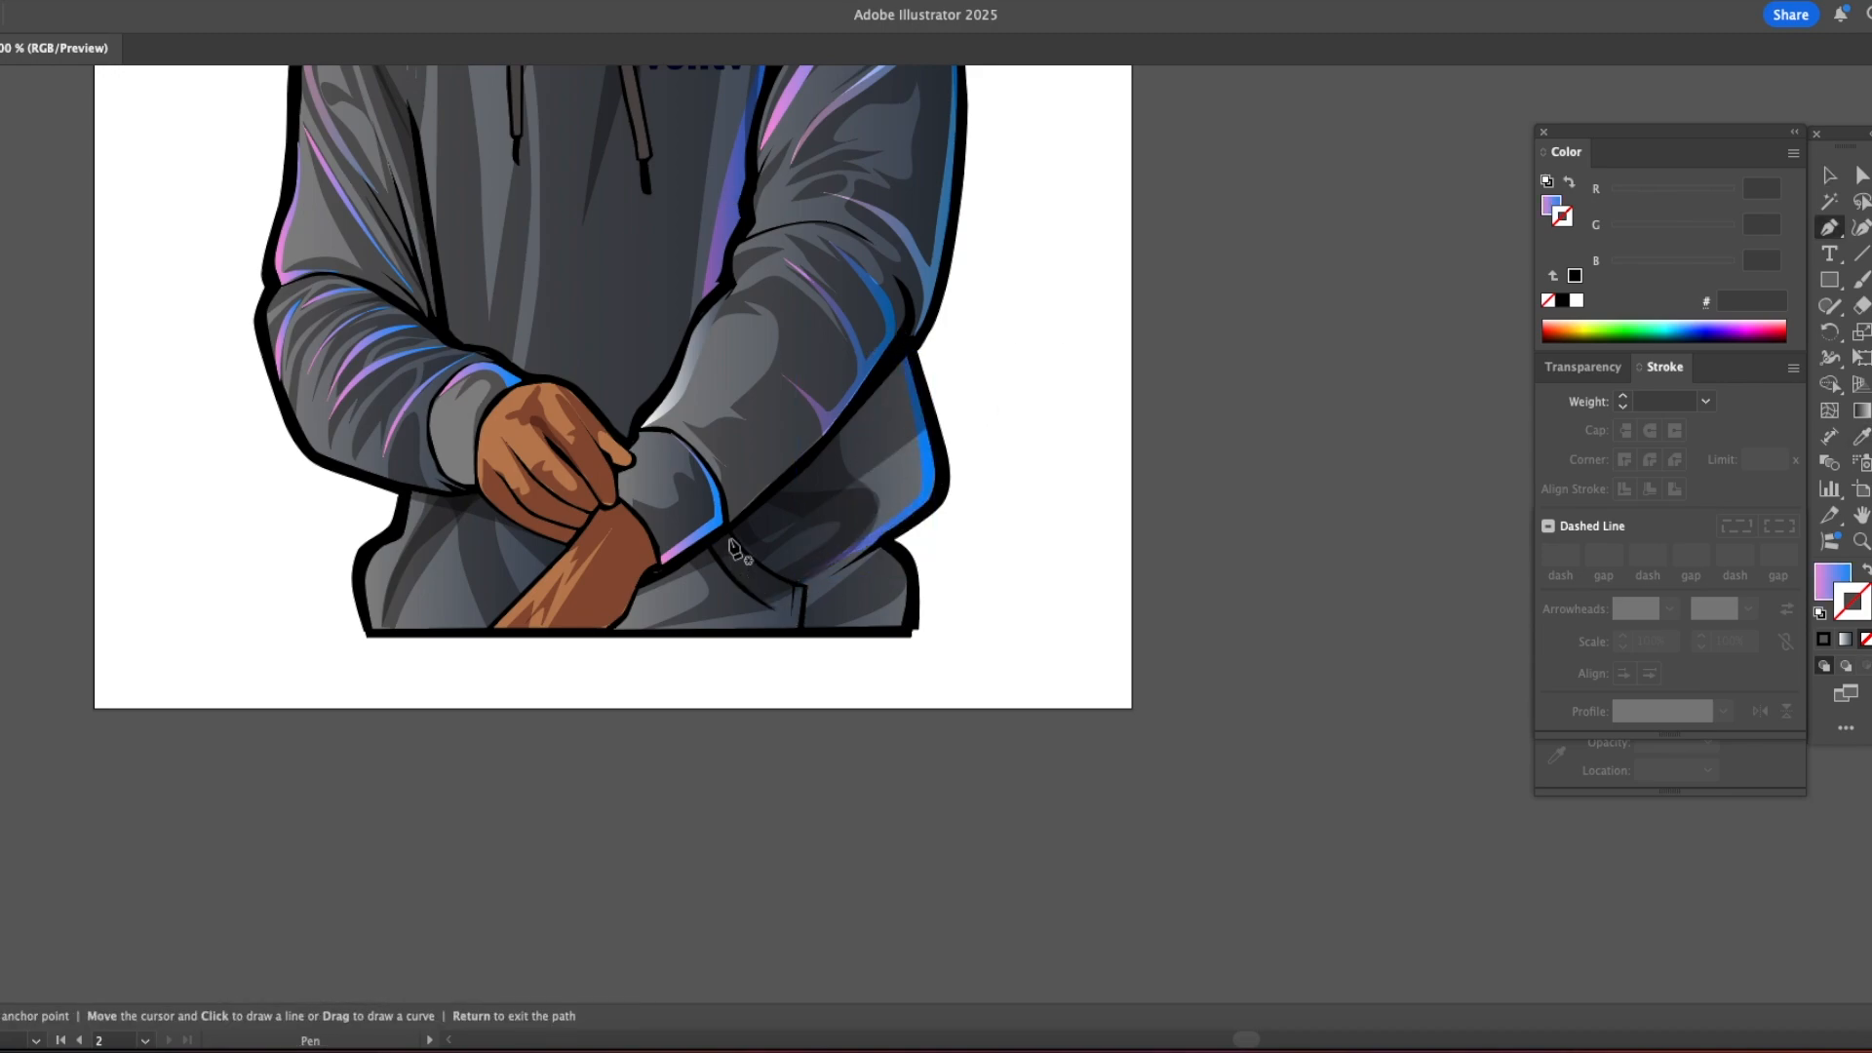
click(798, 630)
click(726, 534)
click(706, 549)
drag(778, 612, 840, 634)
click(778, 611)
click(706, 549)
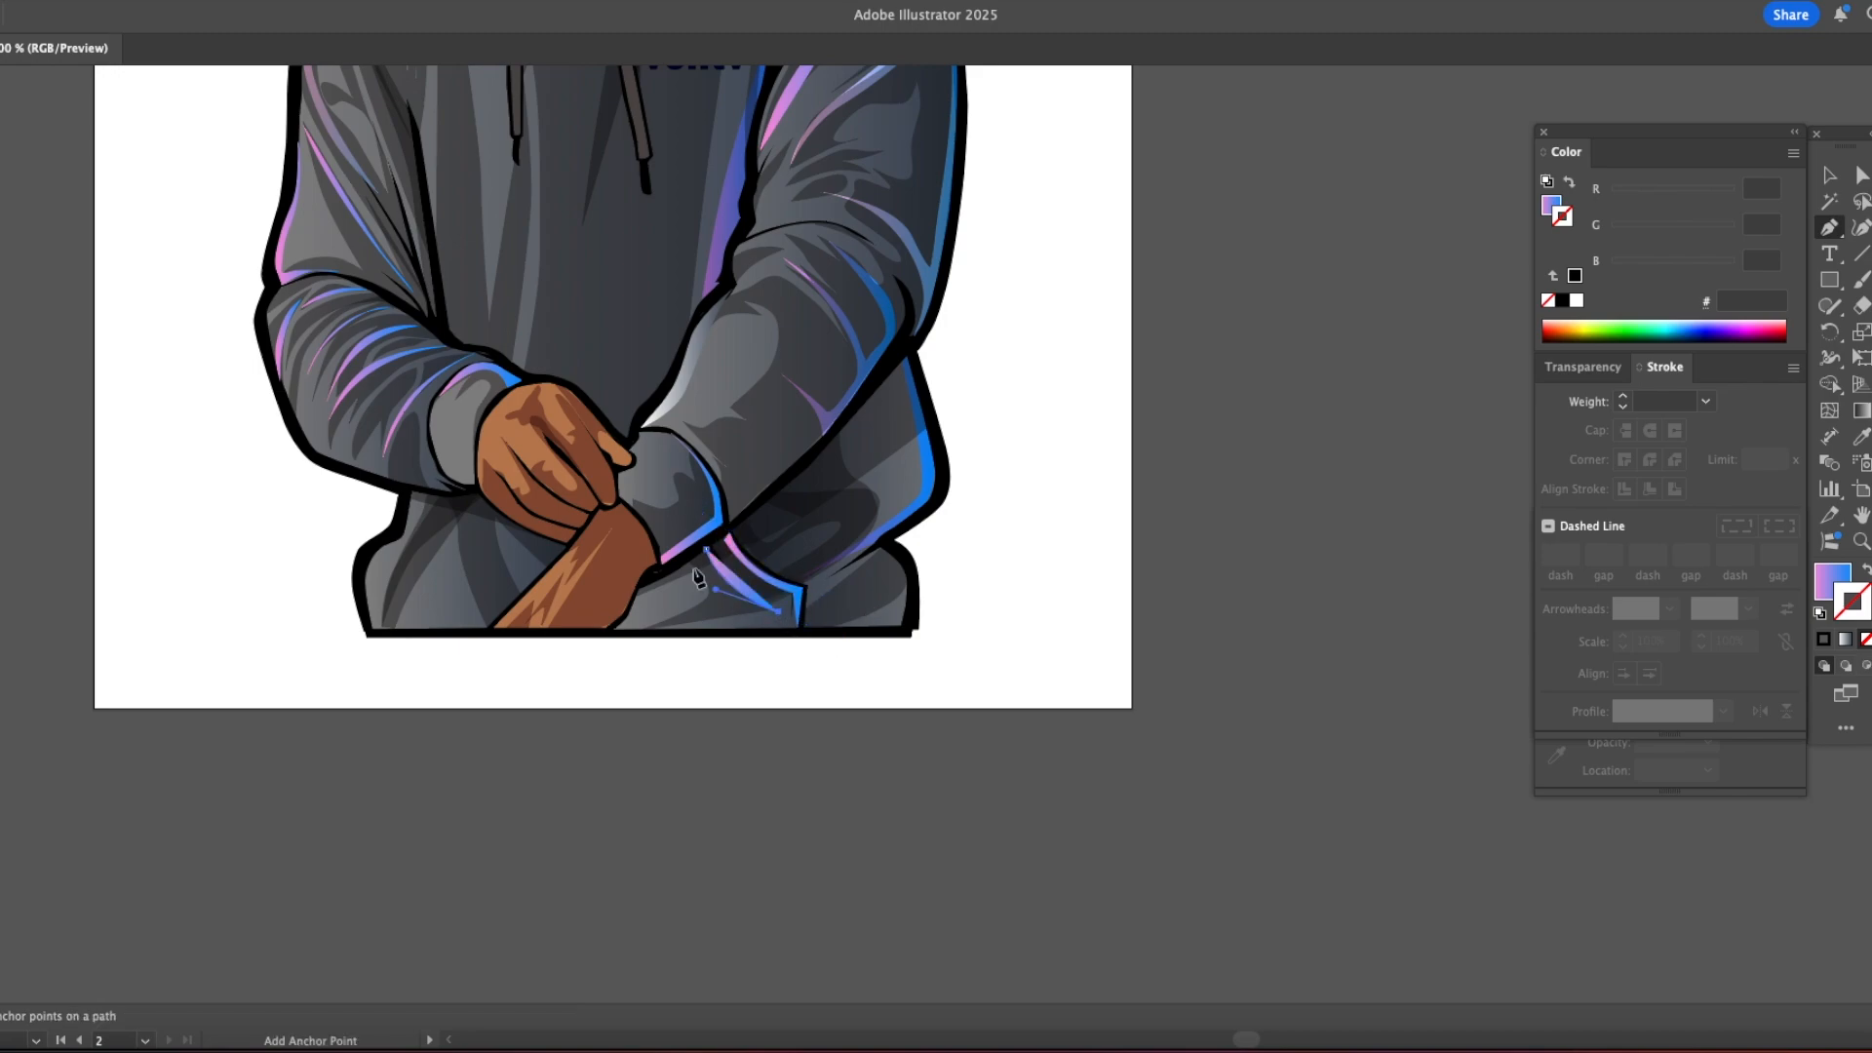
Step: Cut the pocket highlights and paste them directly in front of the hoodie's lower base shape
key(v)
click(717, 575)
shift+click(705, 564)
key(super+x)
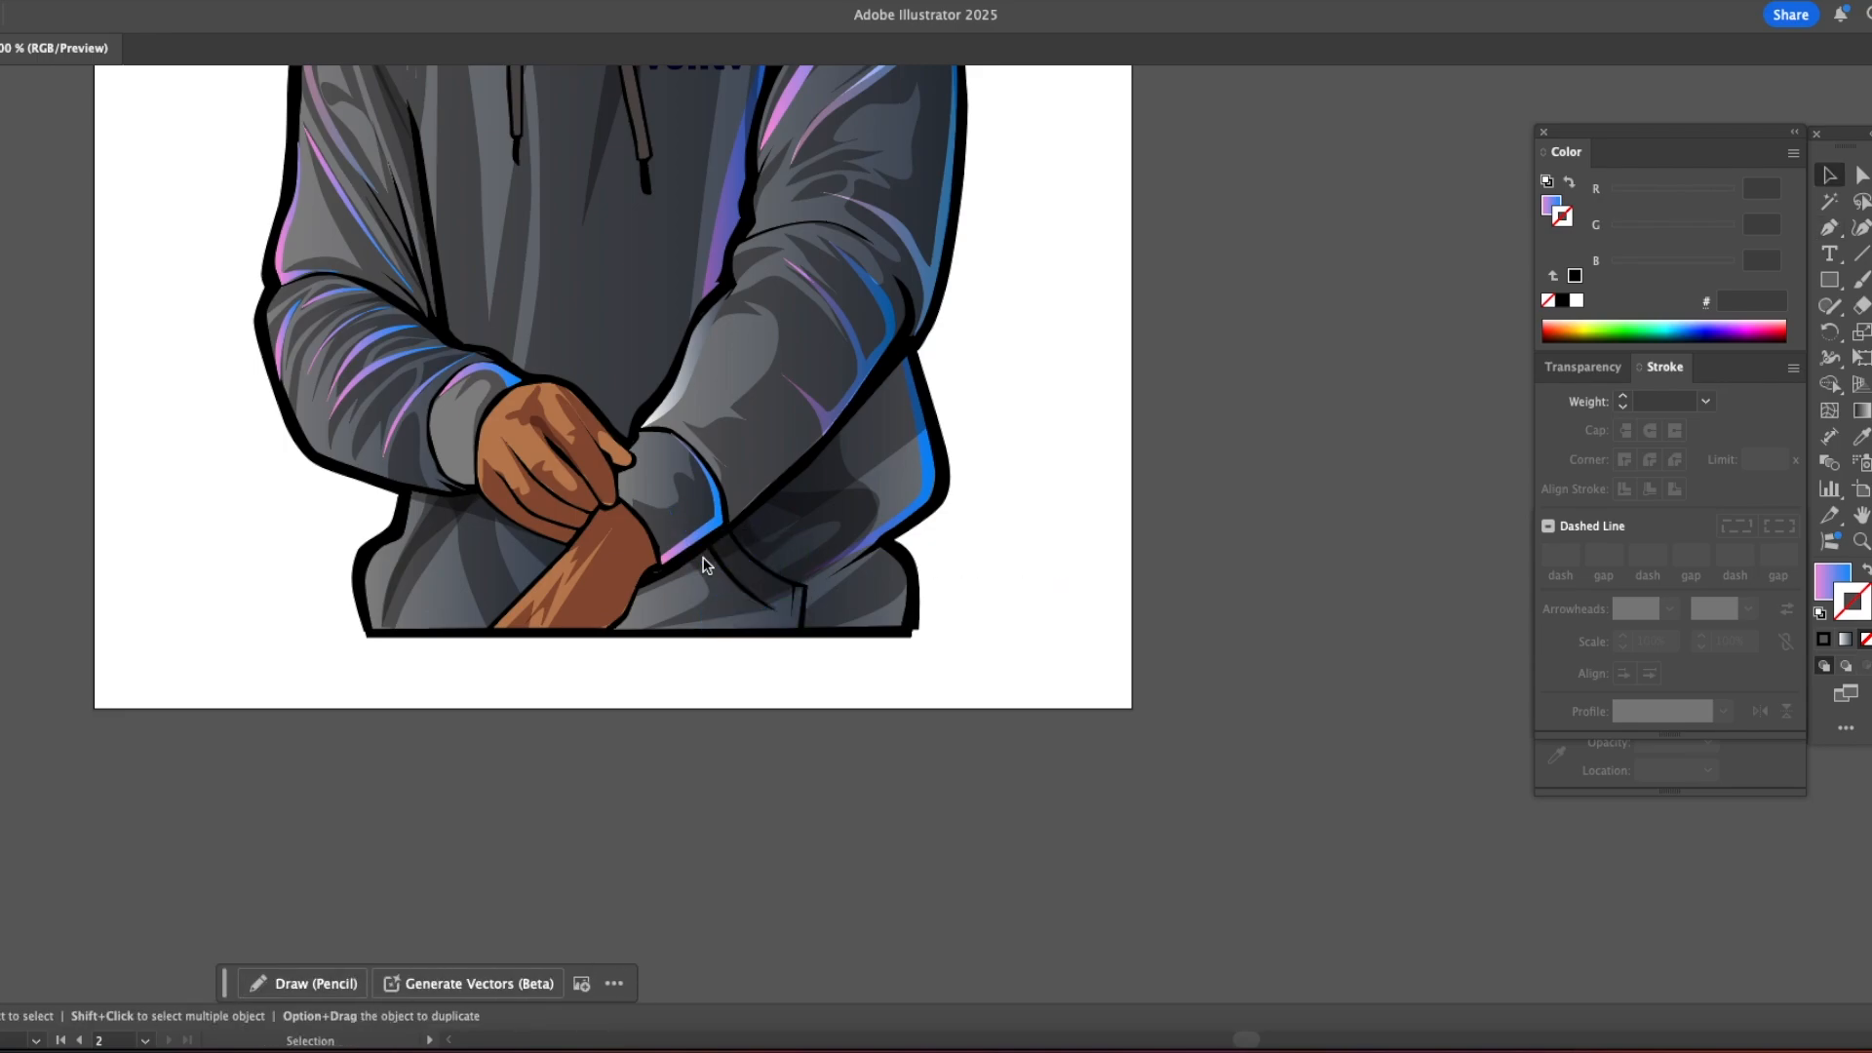
key(a)
click(676, 599)
key(super+f)
key(v)
click(978, 558)
Step: Draw a curved gradient highlight on the hoodie's lower-left body, from the hem up to the left cuff
key(z)
alt+click(971, 599)
alt+click(973, 599)
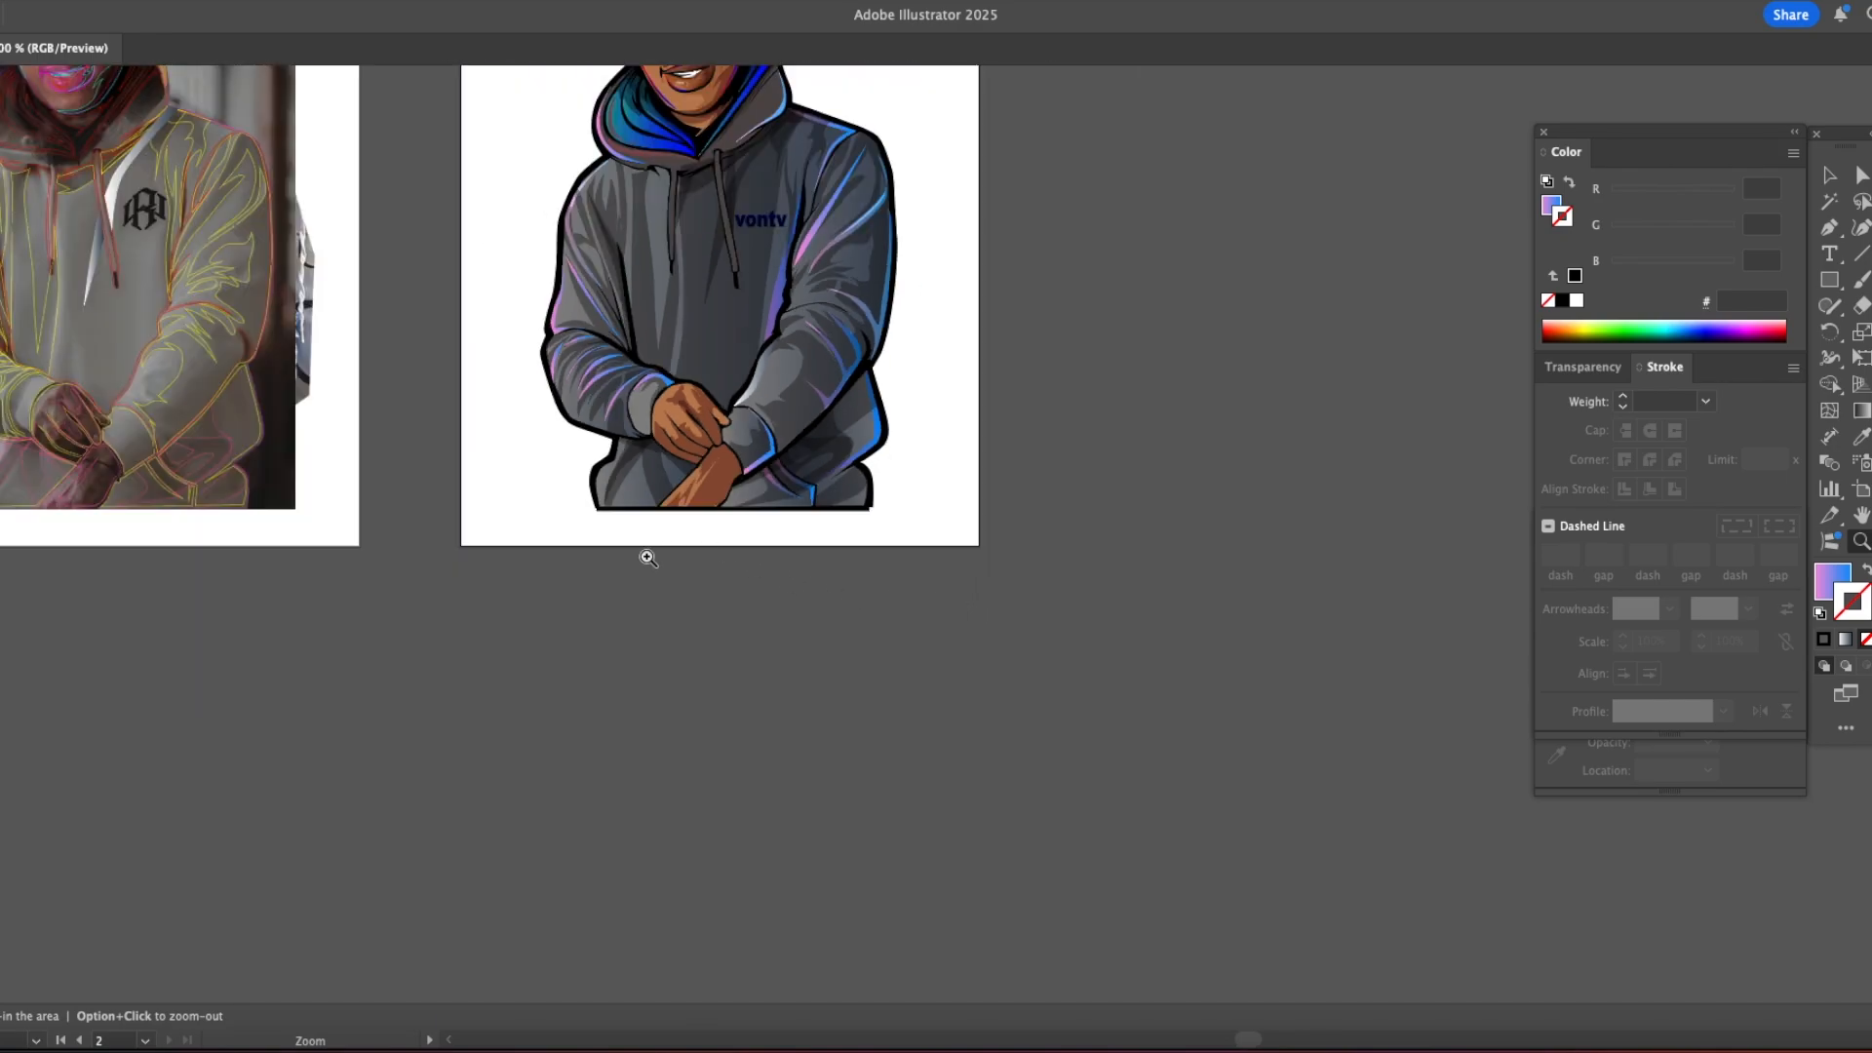
click(682, 459)
click(766, 478)
drag(767, 478, 624, 305)
key(p)
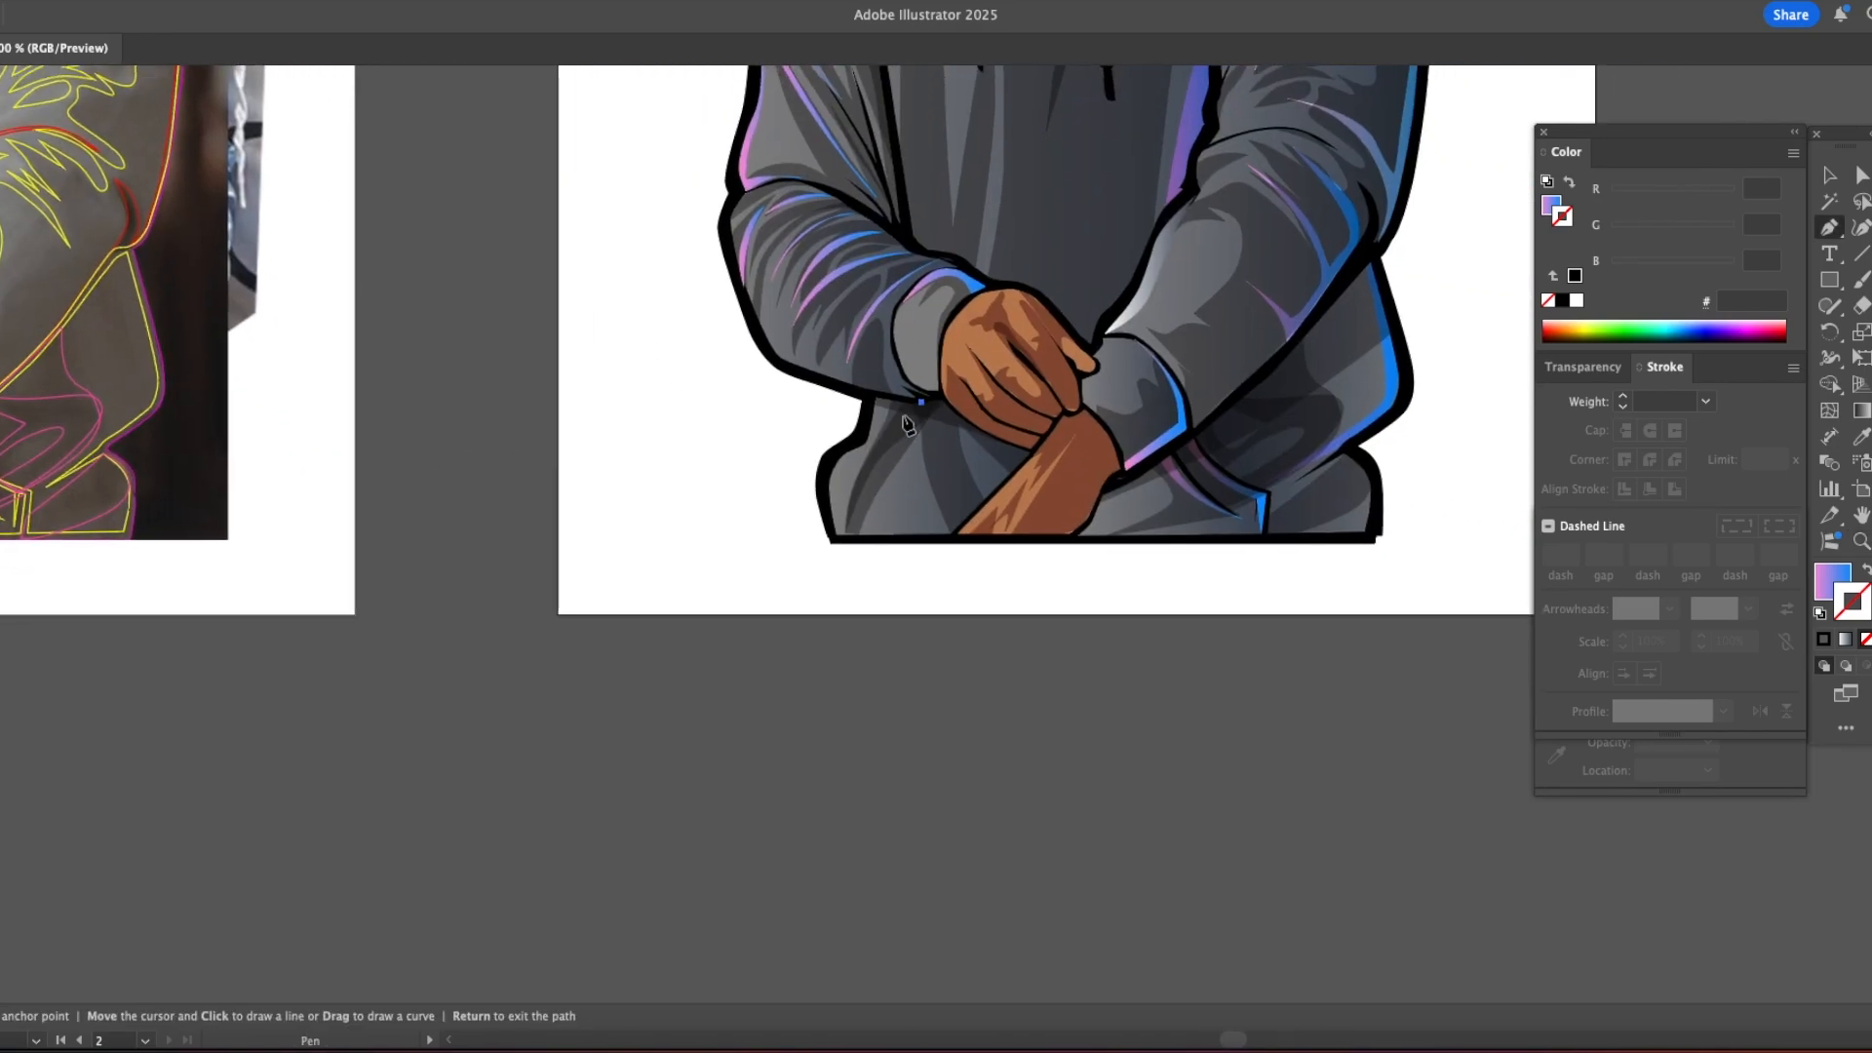
drag(935, 400, 984, 364)
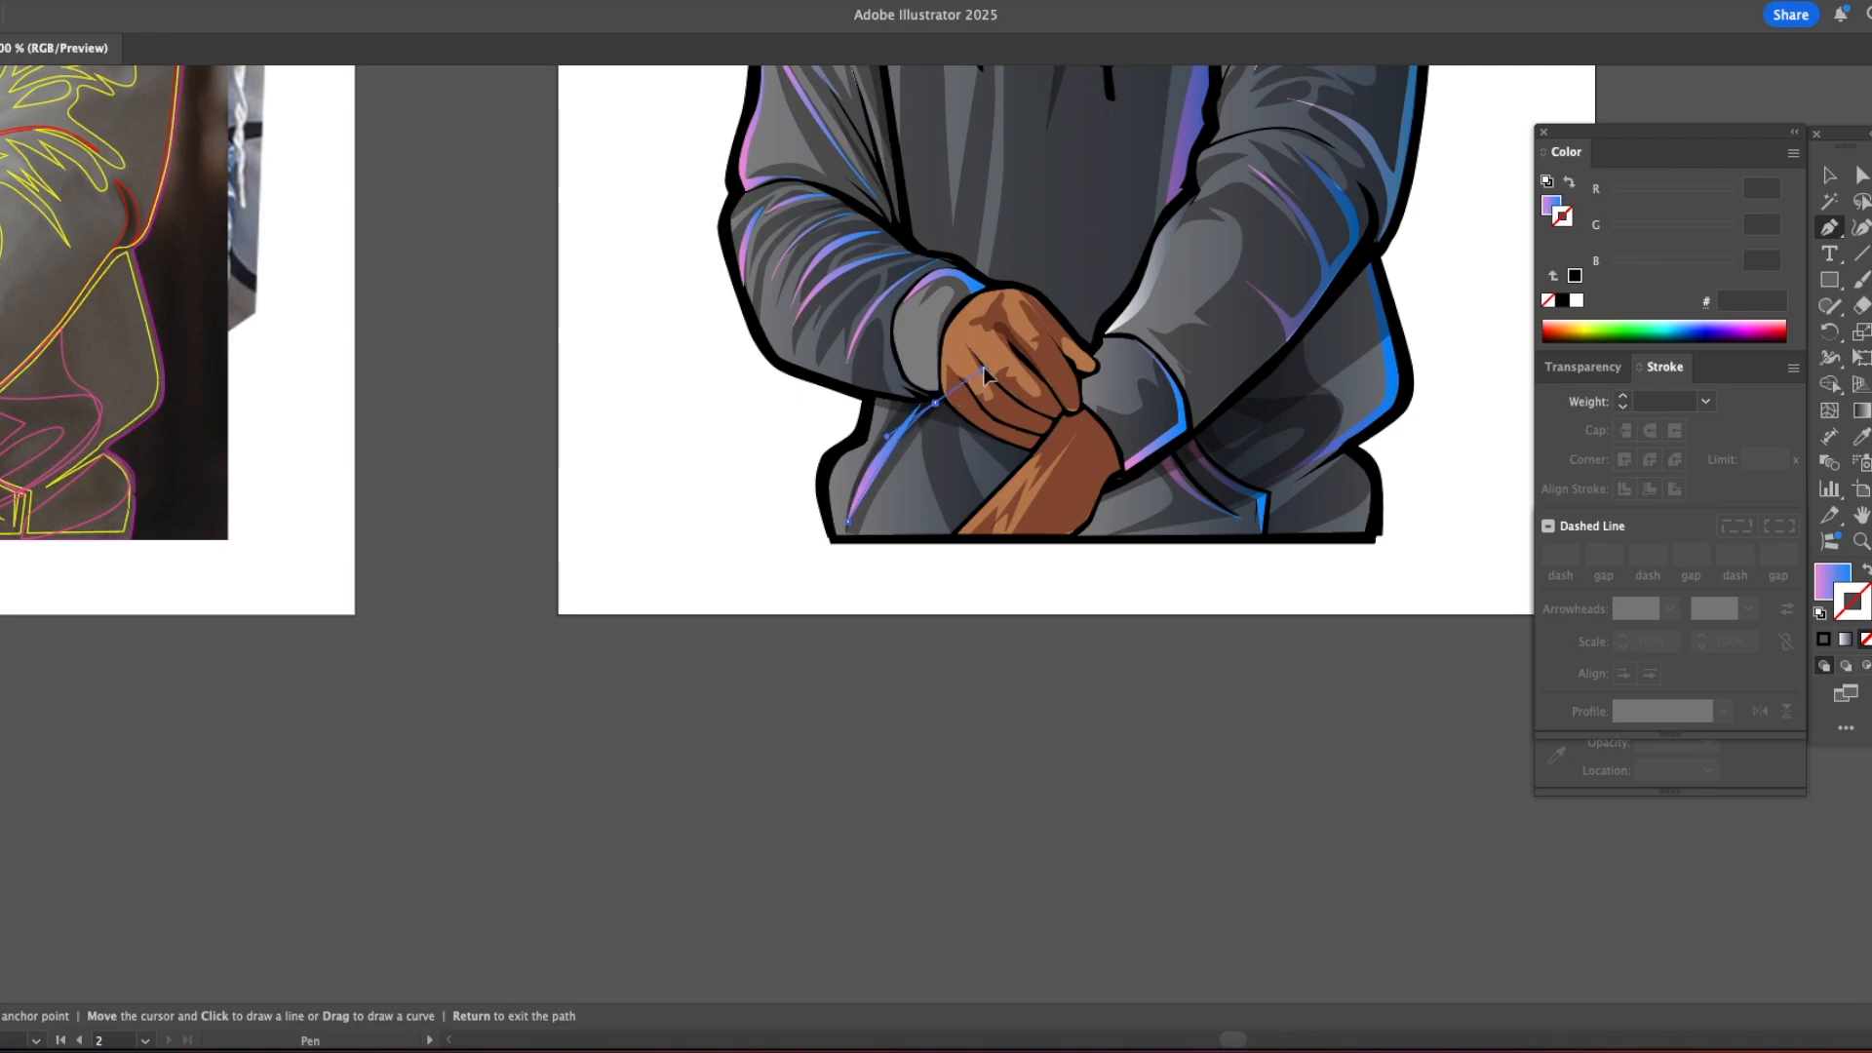
Step: Cut the lower-left highlight and paste it directly in front of the hoodie base shape, beneath the shadows
key(a)
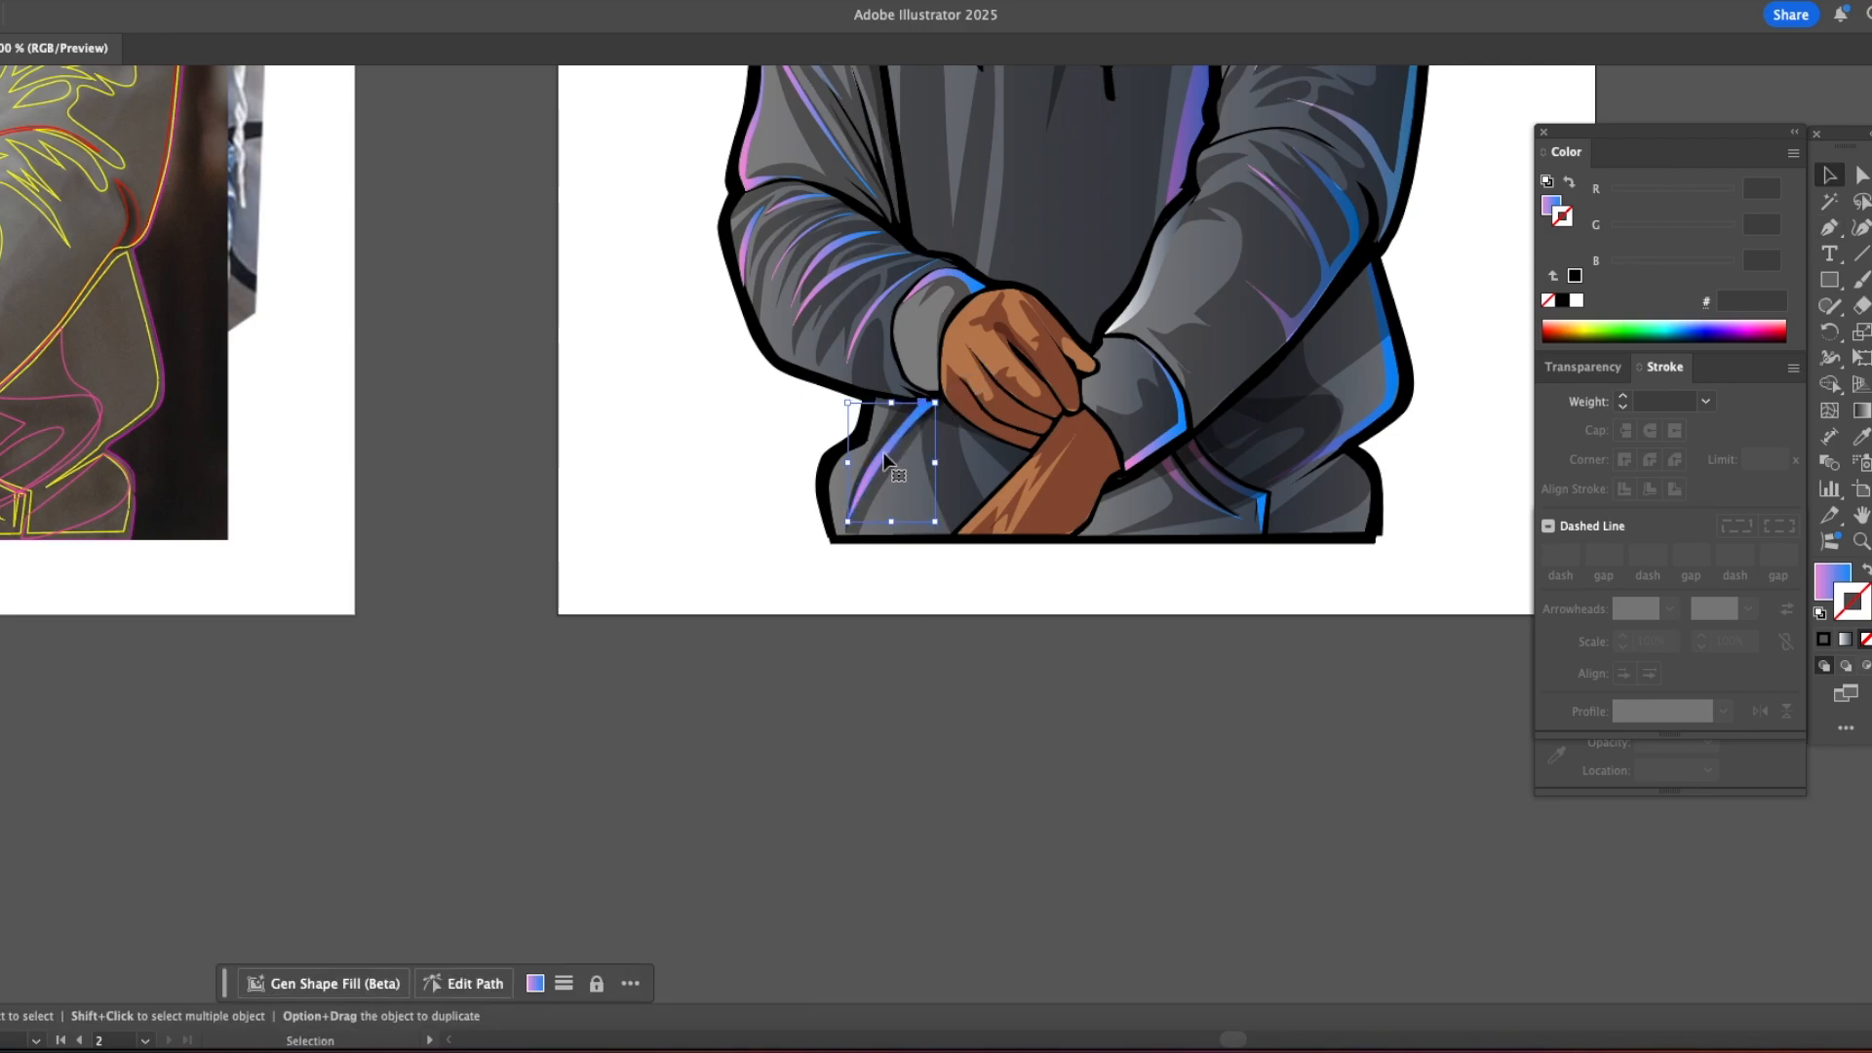
click(898, 497)
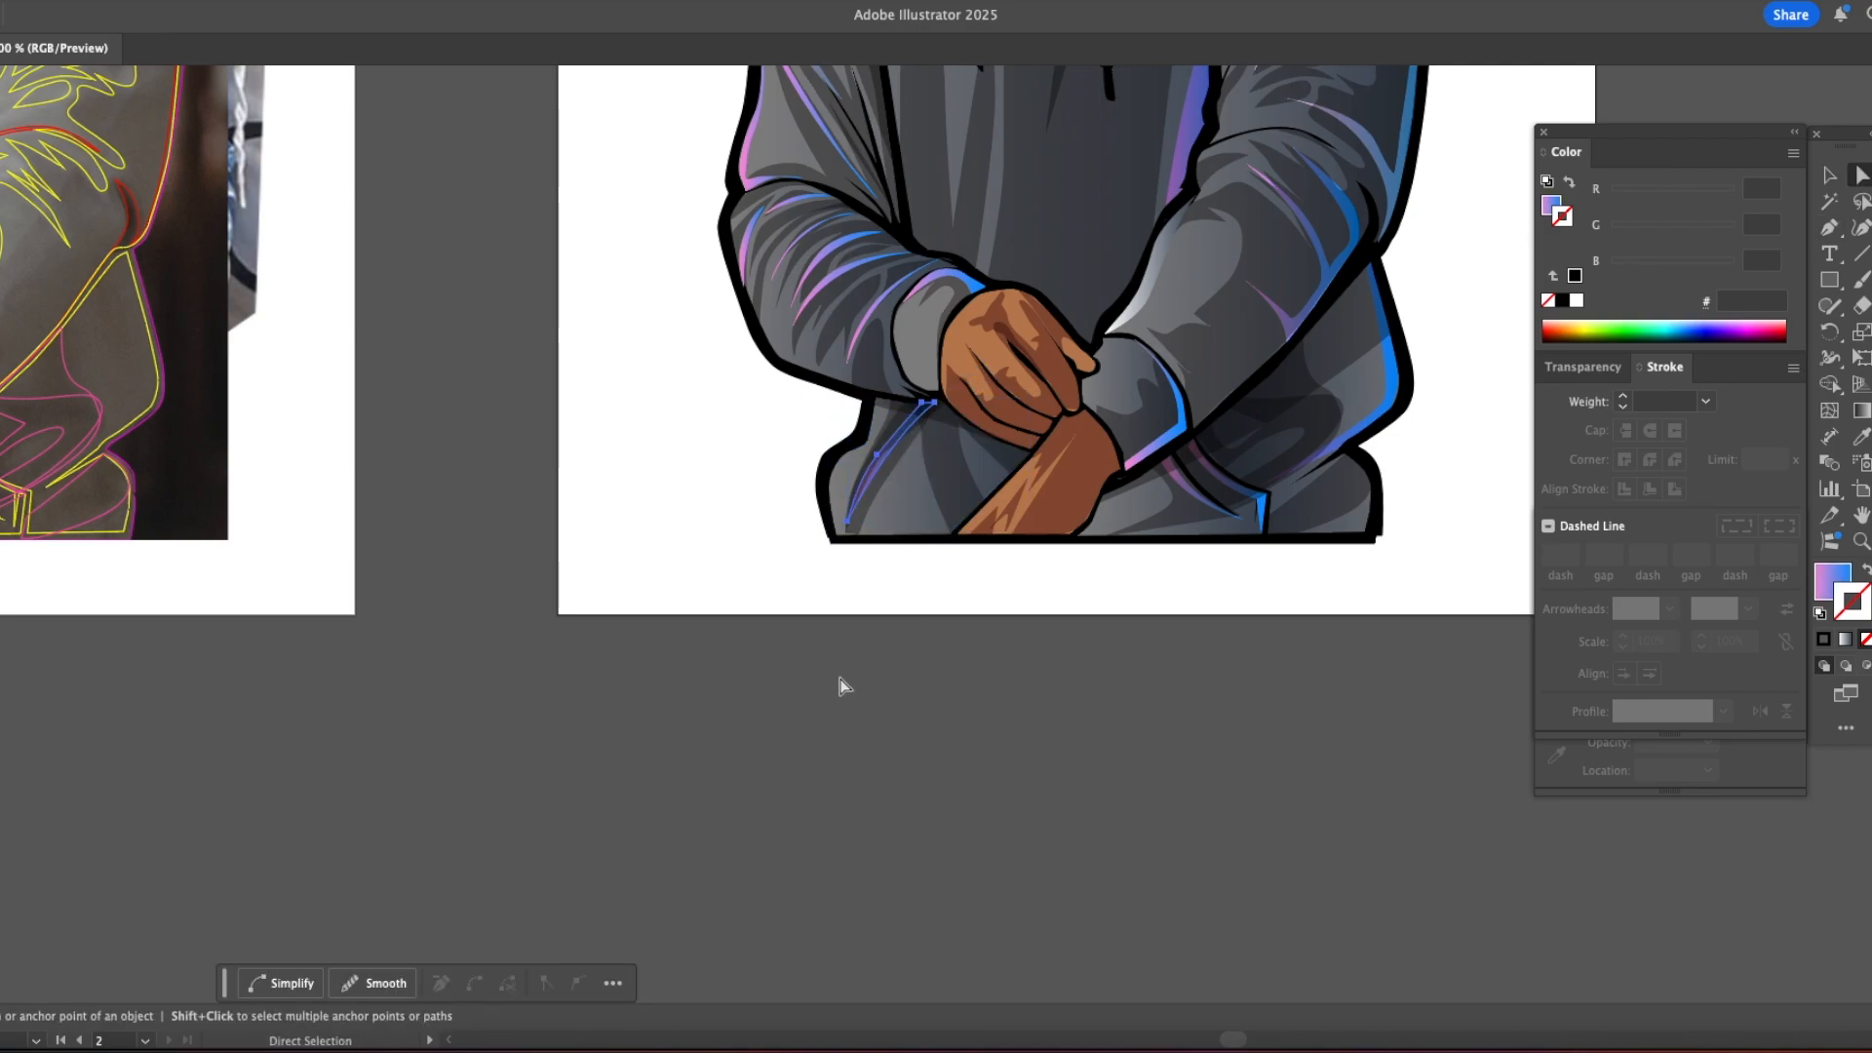
click(841, 679)
drag(977, 530, 643, 607)
Step: Draw a thin gradient rim highlight along the lower edge of the left sleeve
key(z)
alt+click(870, 499)
drag(872, 413, 811, 534)
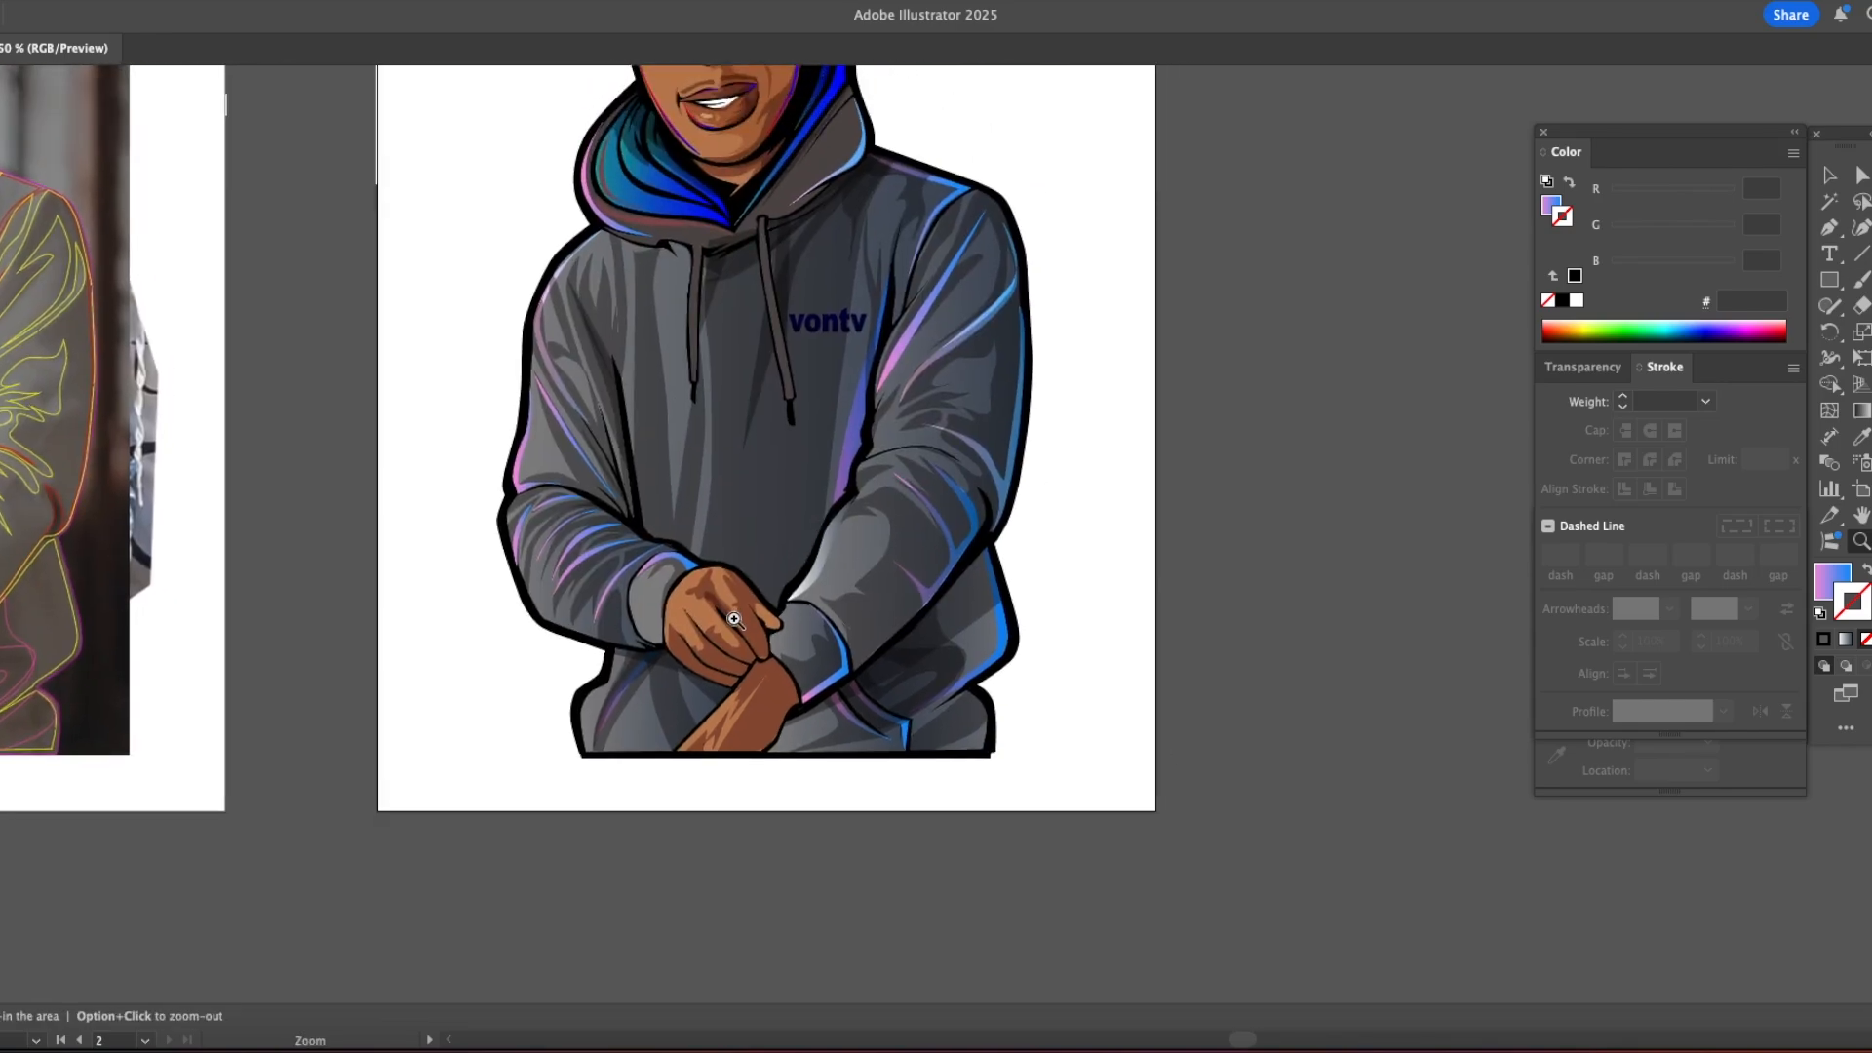
double_click(674, 639)
drag(1218, 376, 667, 487)
click(858, 493)
key(p)
click(751, 503)
drag(488, 426, 398, 388)
Step: Draw thin gradient highlights along the lower edges of the fingers on the gripping hand
click(807, 495)
drag(980, 605, 1098, 630)
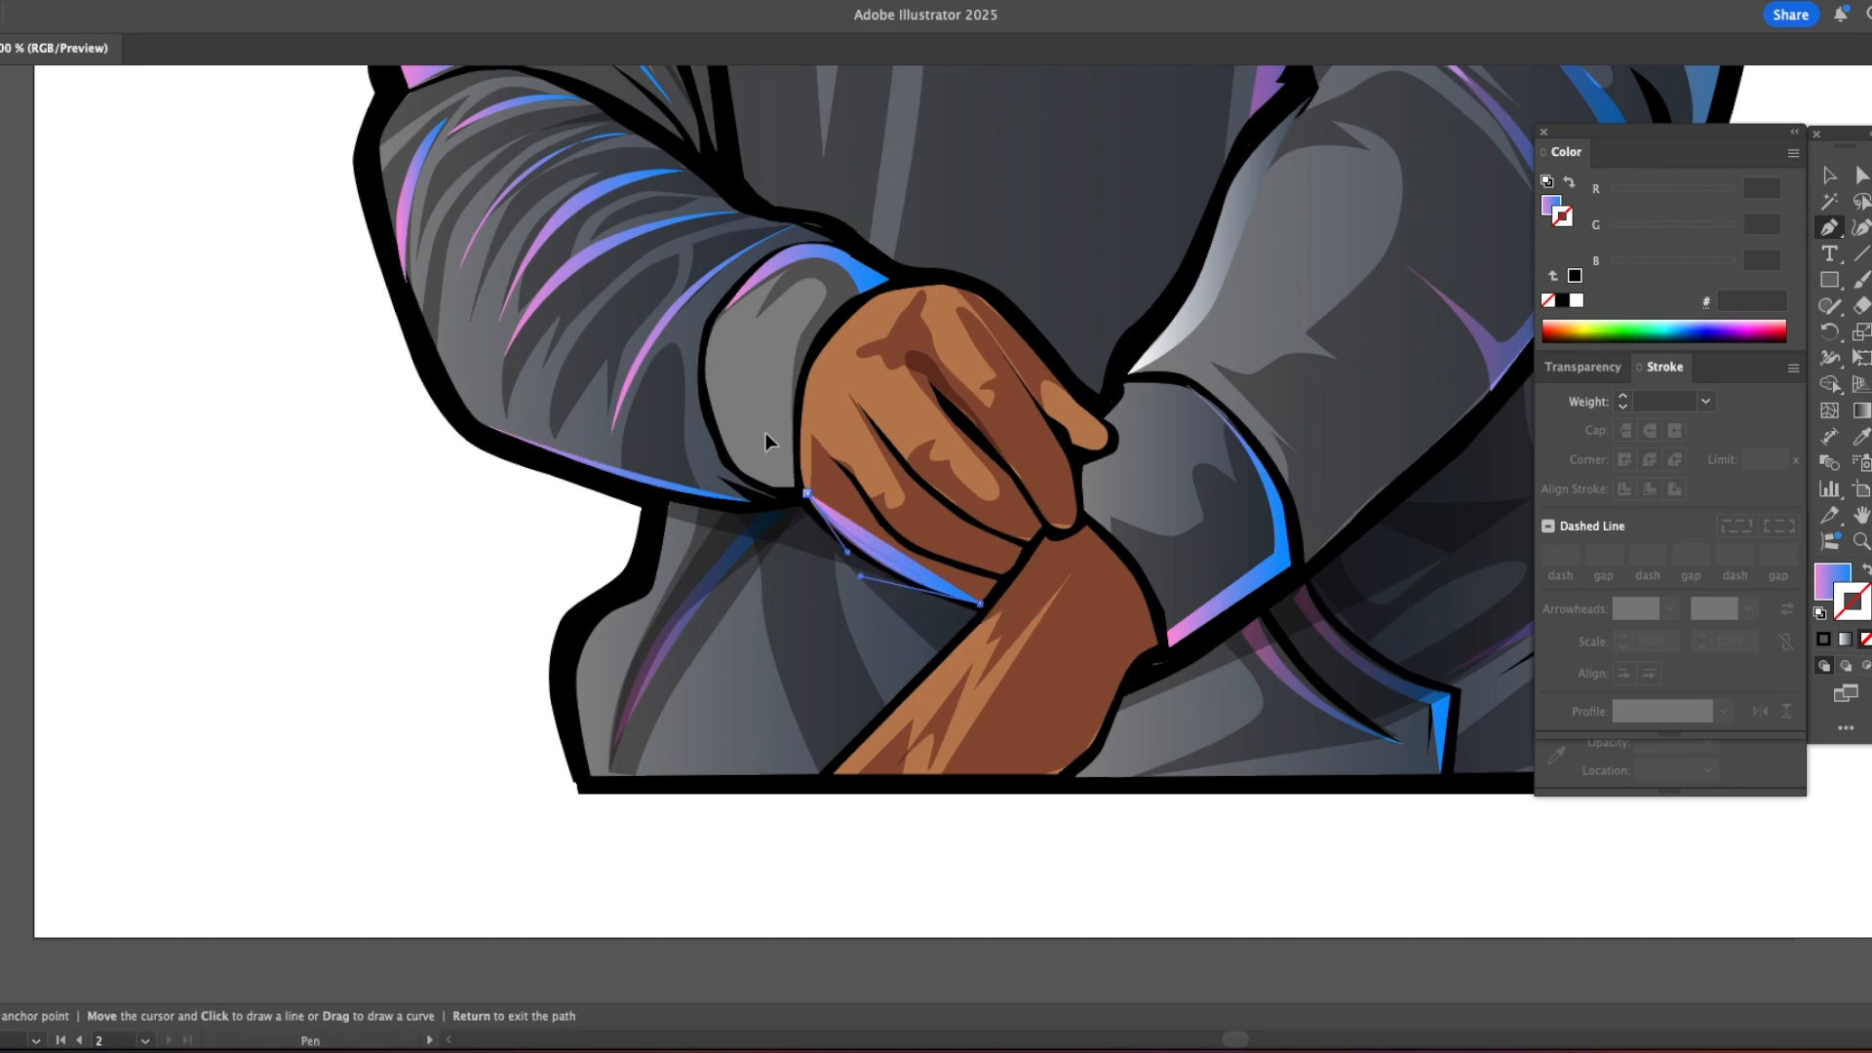
drag(766, 435, 763, 432)
click(842, 460)
click(1001, 576)
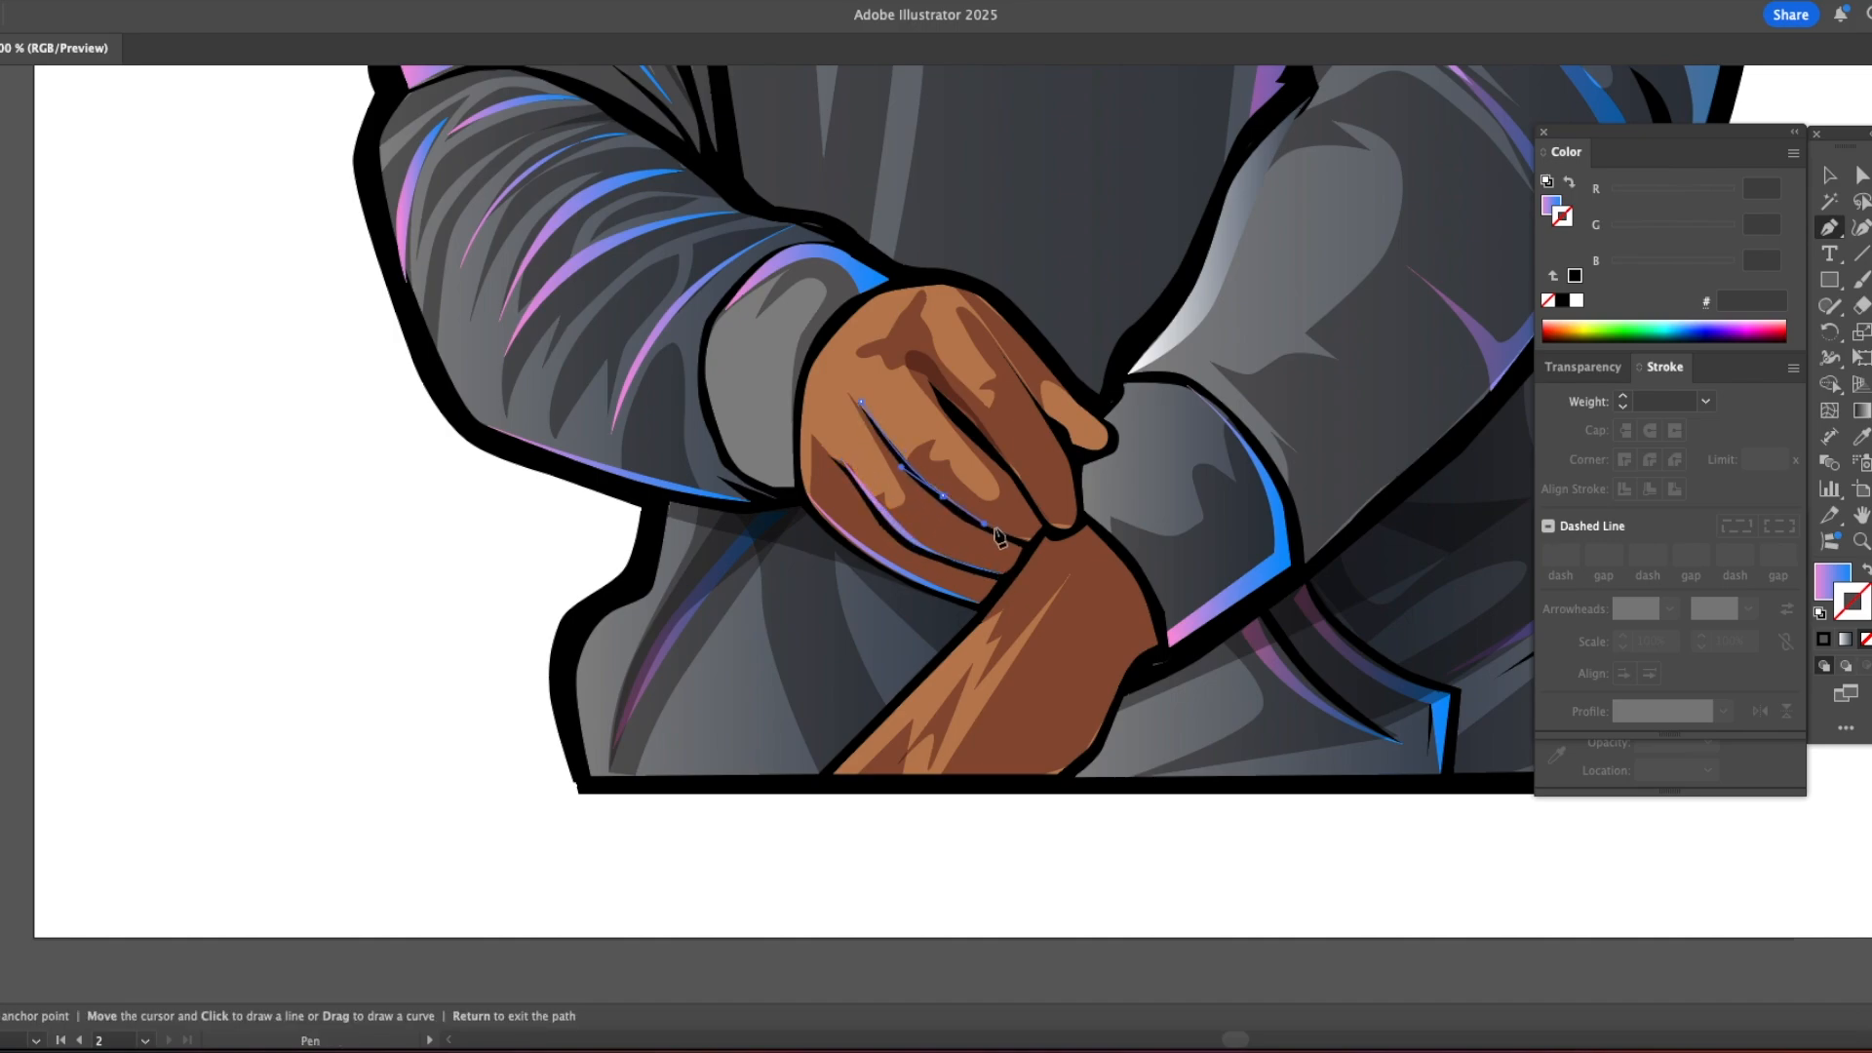
click(1030, 541)
click(937, 390)
click(1052, 530)
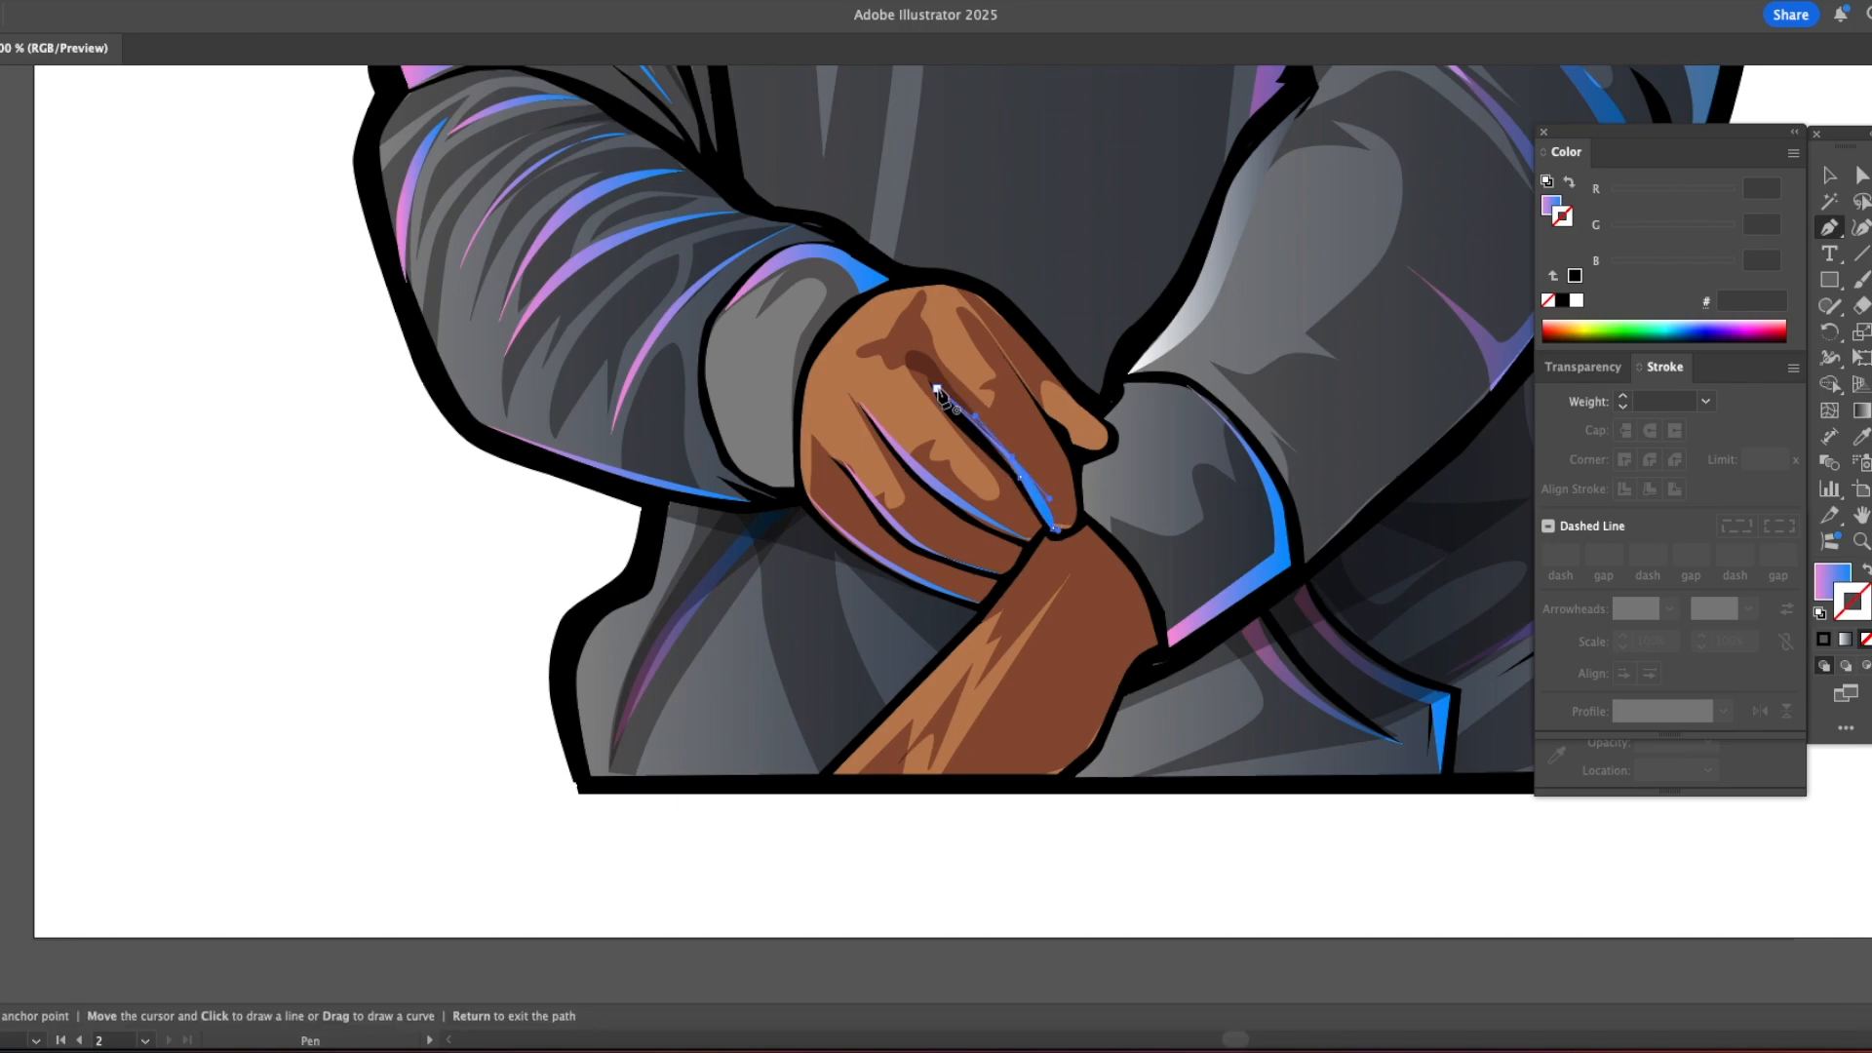
Step: Draw a jagged shadow shape across the fingertips of the gripping hand
key(a)
click(973, 551)
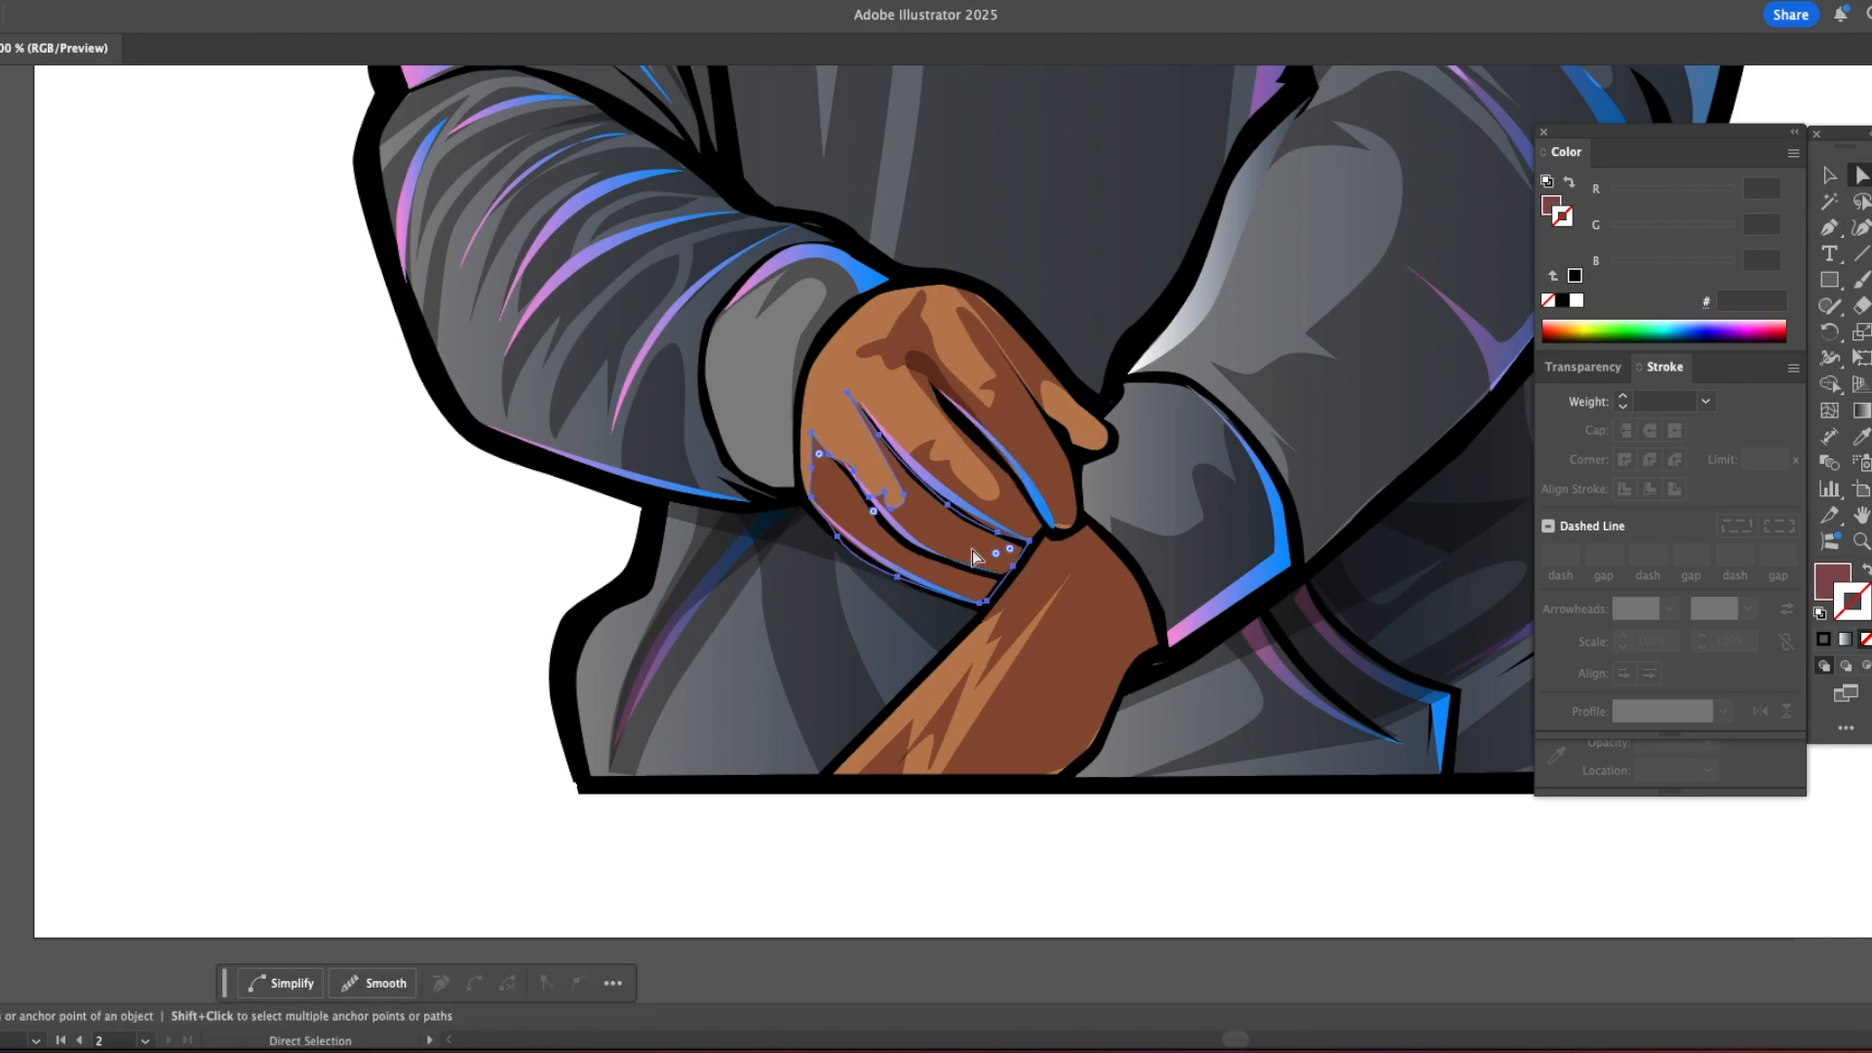
shift+click(1037, 457)
key(z)
alt+click(1022, 575)
alt+click(1006, 581)
alt+click(991, 581)
mouse_move(590, 560)
mouse_down()
mouse_move(836, 572)
mouse_move(571, 572)
mouse_up()
click(899, 504)
click(883, 506)
click(884, 506)
key(p)
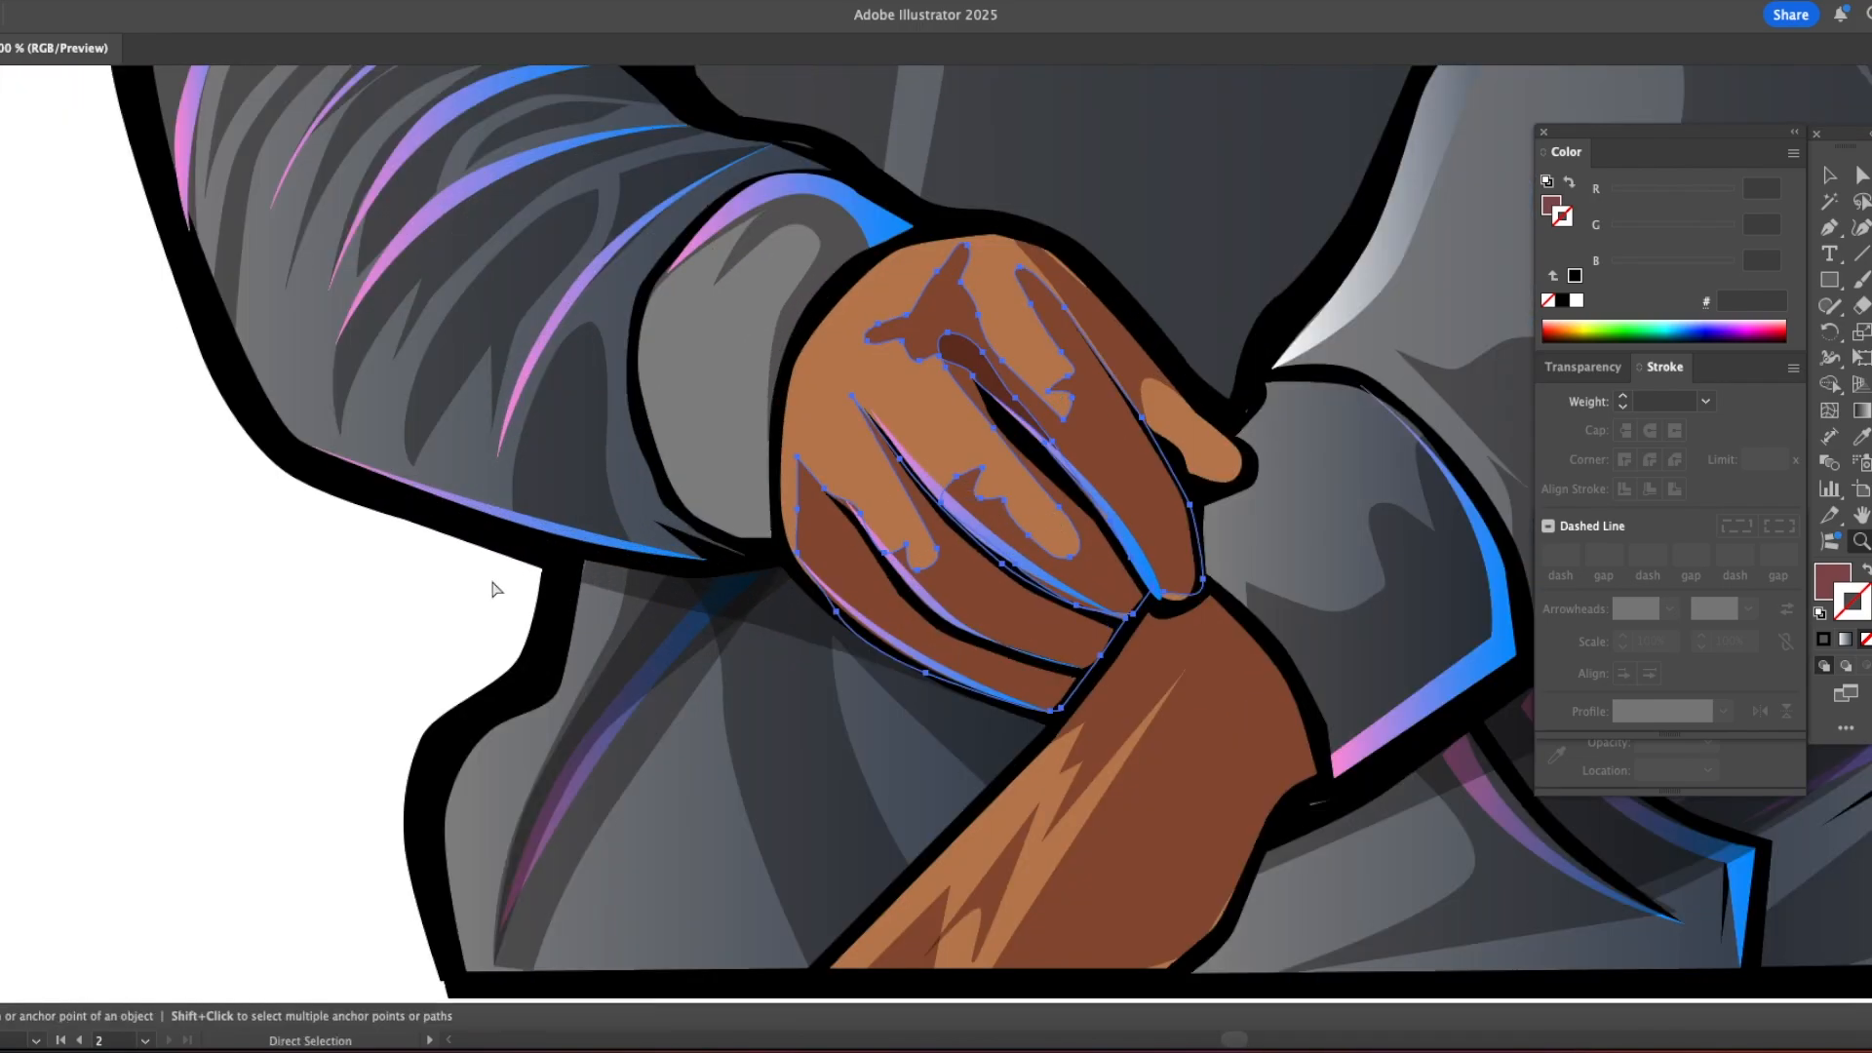
click(1061, 455)
click(1109, 546)
click(1097, 587)
click(1006, 588)
drag(1050, 631, 1034, 638)
drag(1014, 634, 1007, 642)
click(910, 660)
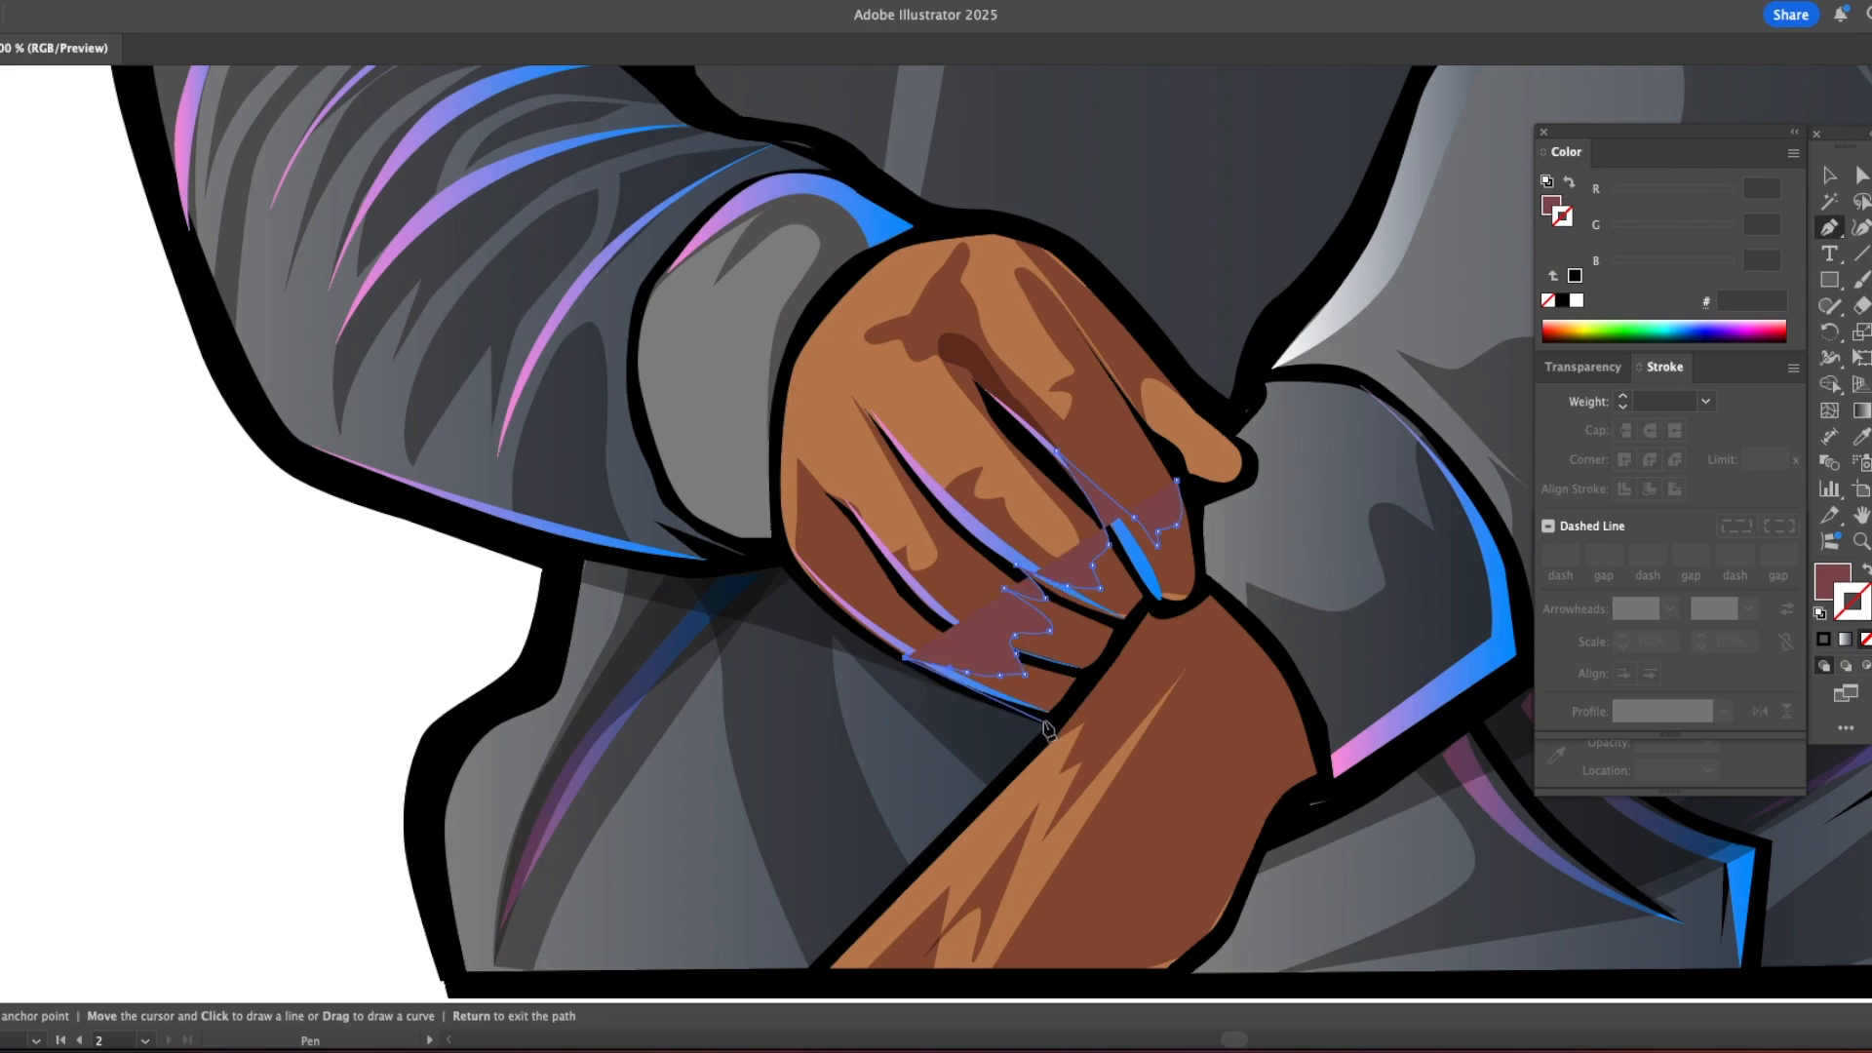
click(1053, 720)
click(1151, 607)
click(1199, 588)
click(1189, 505)
Step: Apply the shadow appearance sampled from the hoodie shadow beneath the left sleeve to the fingertip shape
key(i)
click(650, 593)
key(v)
Step: Examine the fingertip and finger shadow shapes on the gripping hand, and check how they read in the whole illustration
key(super+shift+a)
click(1065, 622)
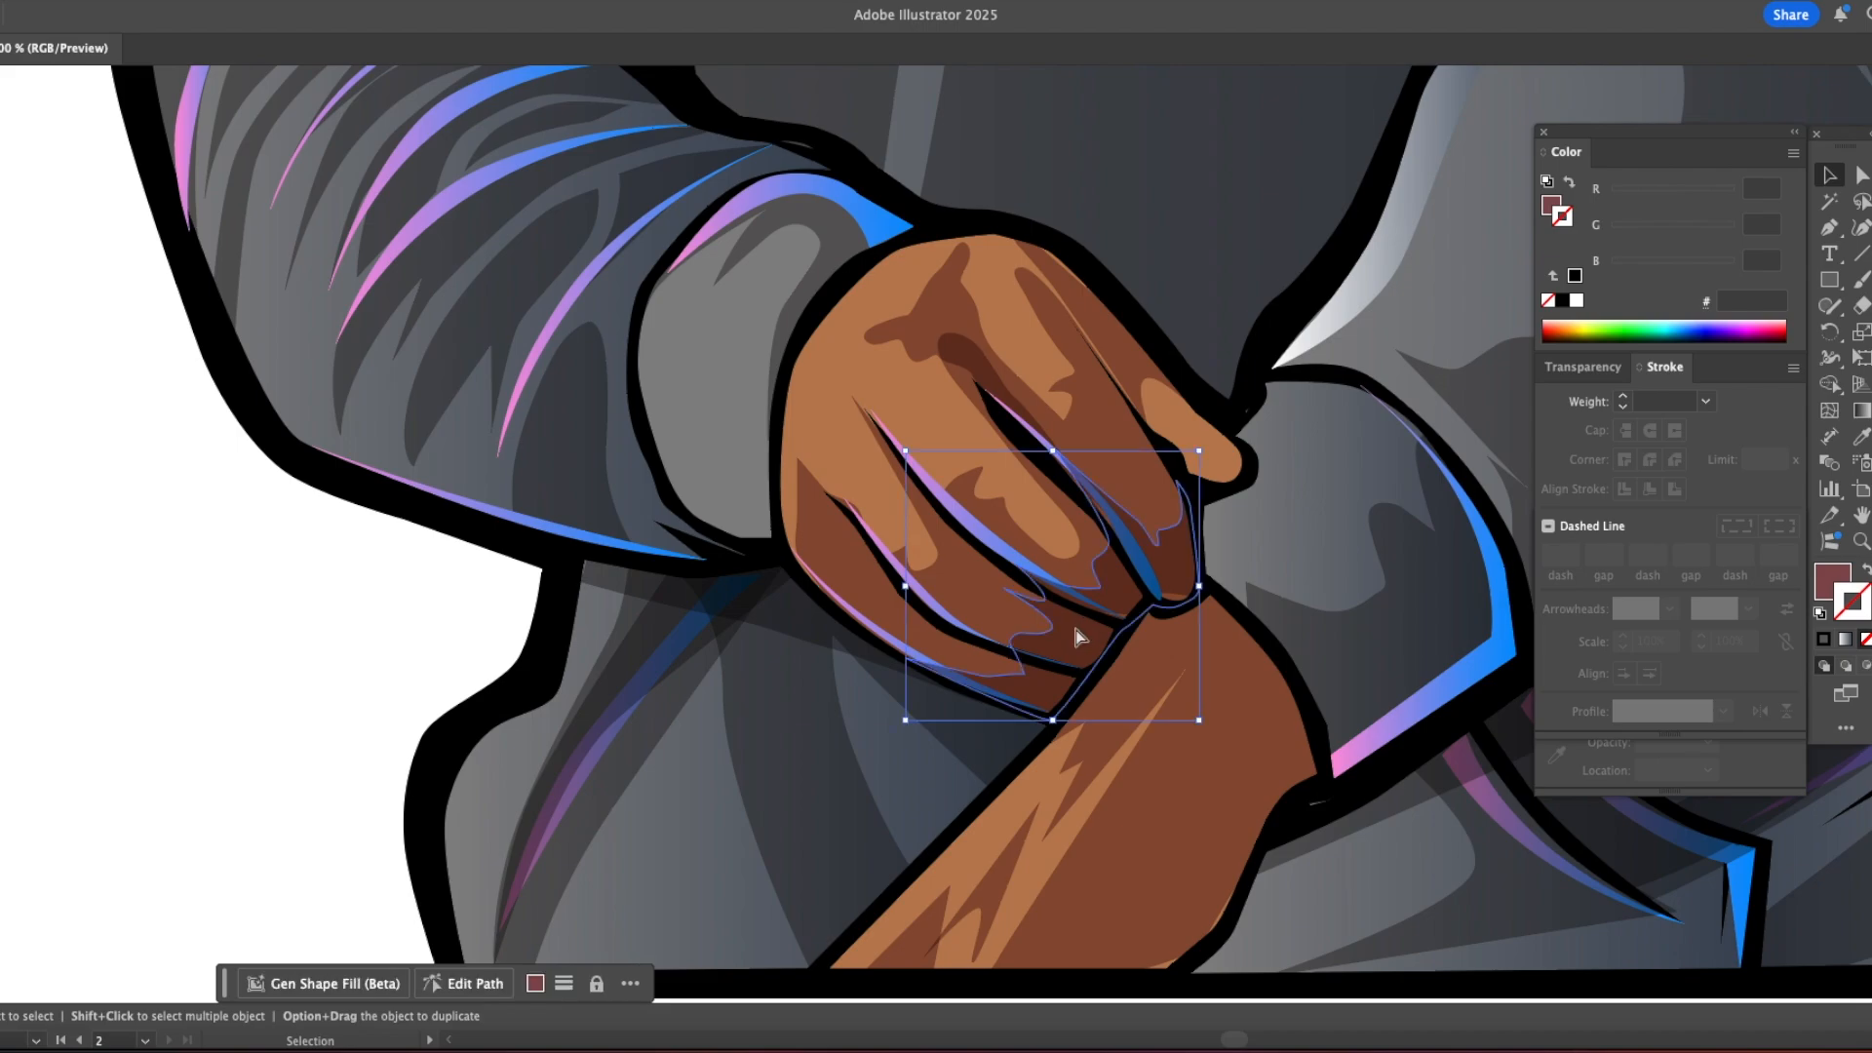
key(a)
key(v)
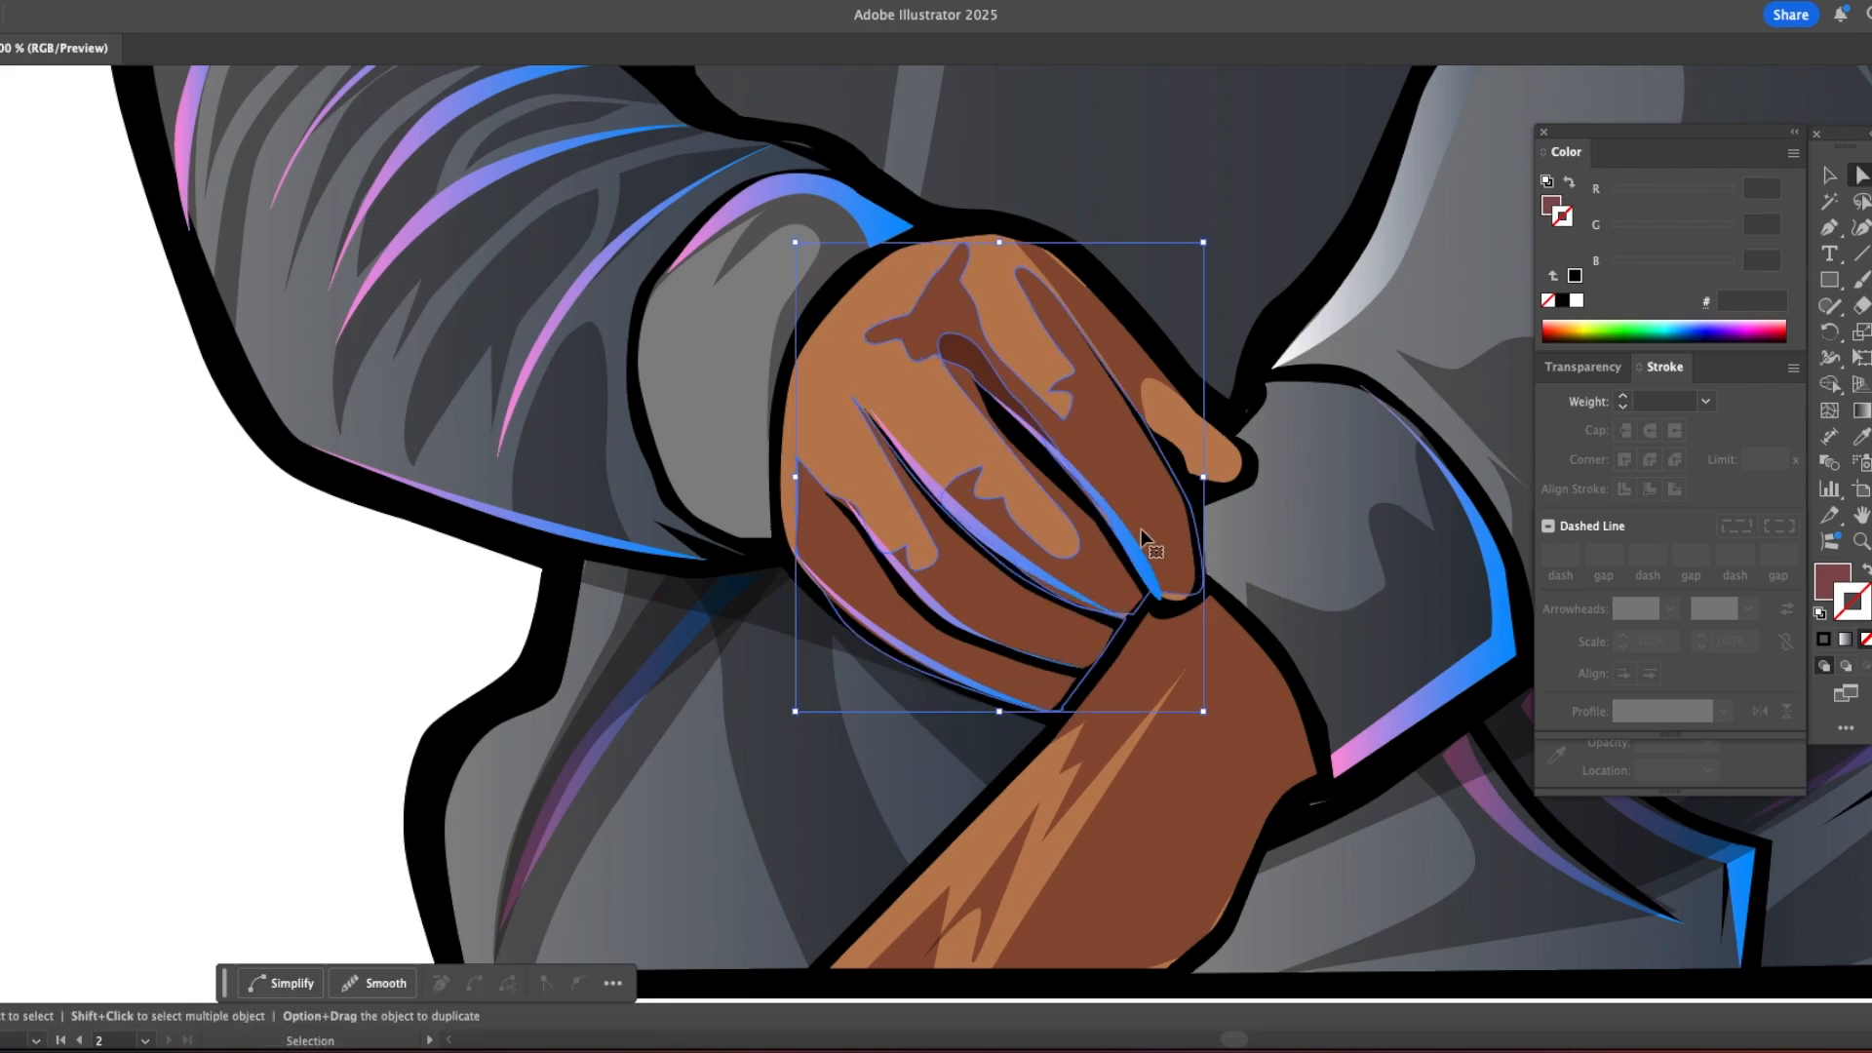
click(1066, 551)
key(a)
click(156, 675)
key(z)
alt+click(340, 664)
alt+click(340, 665)
alt+click(340, 664)
alt+click(340, 664)
drag(68, 712, 279, 682)
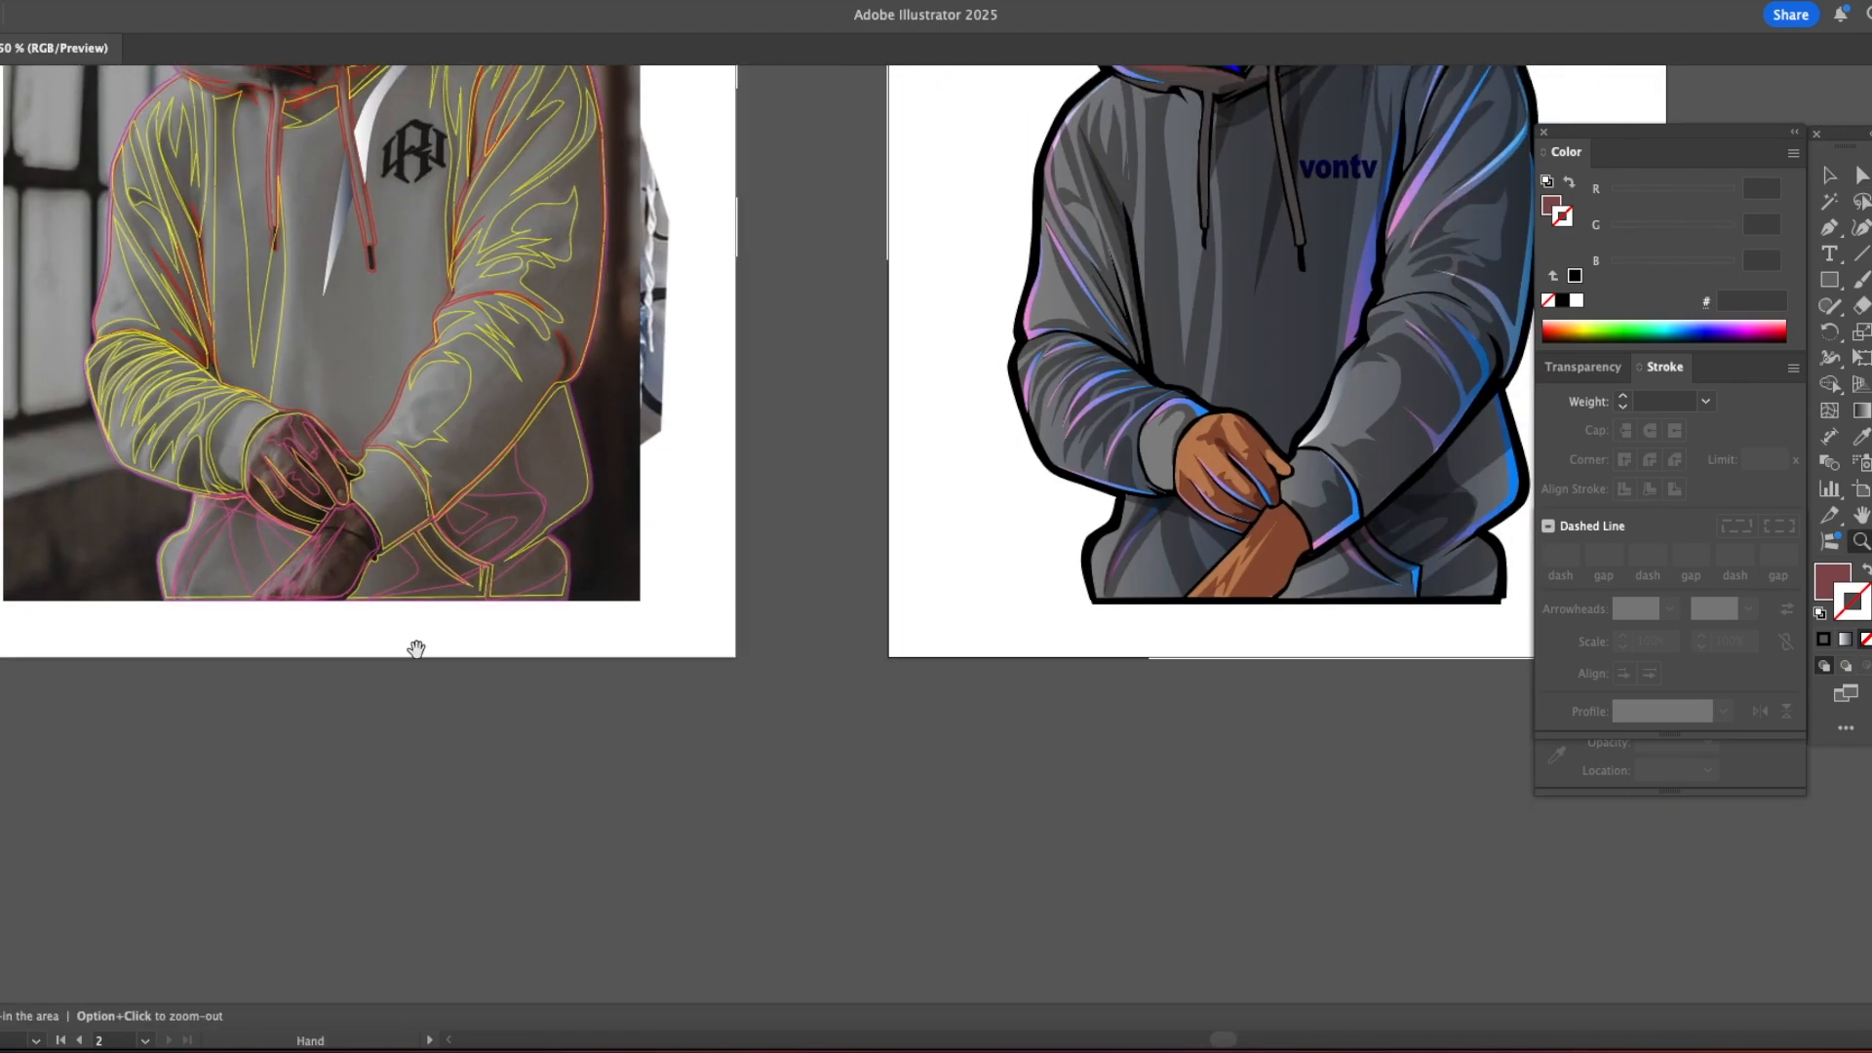
drag(655, 602, 79, 807)
key(v)
drag(327, 708, 285, 730)
key(a)
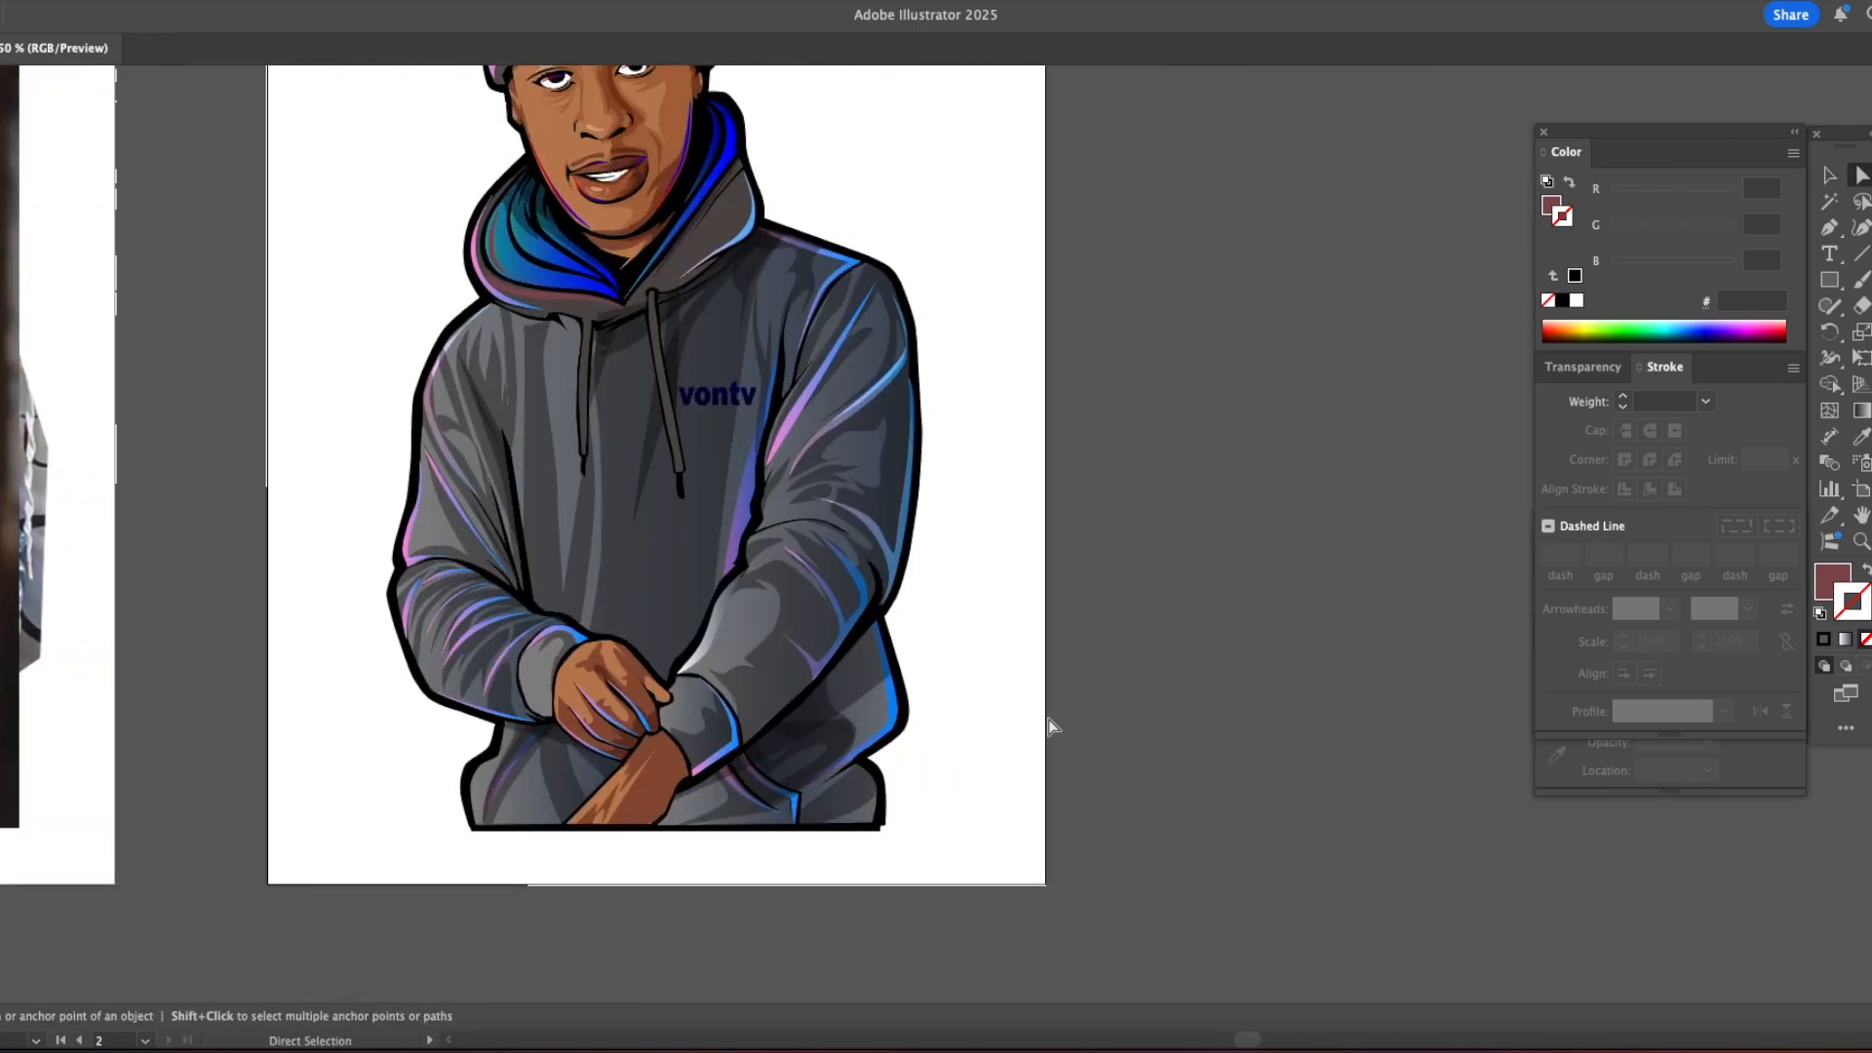
Step: Draw a shadow along the gripping hand's uppermost finger, filled with dark red 6E2D32 in Multiply mode at 89% opacity
scroll(718, 726, up, 5)
key(p)
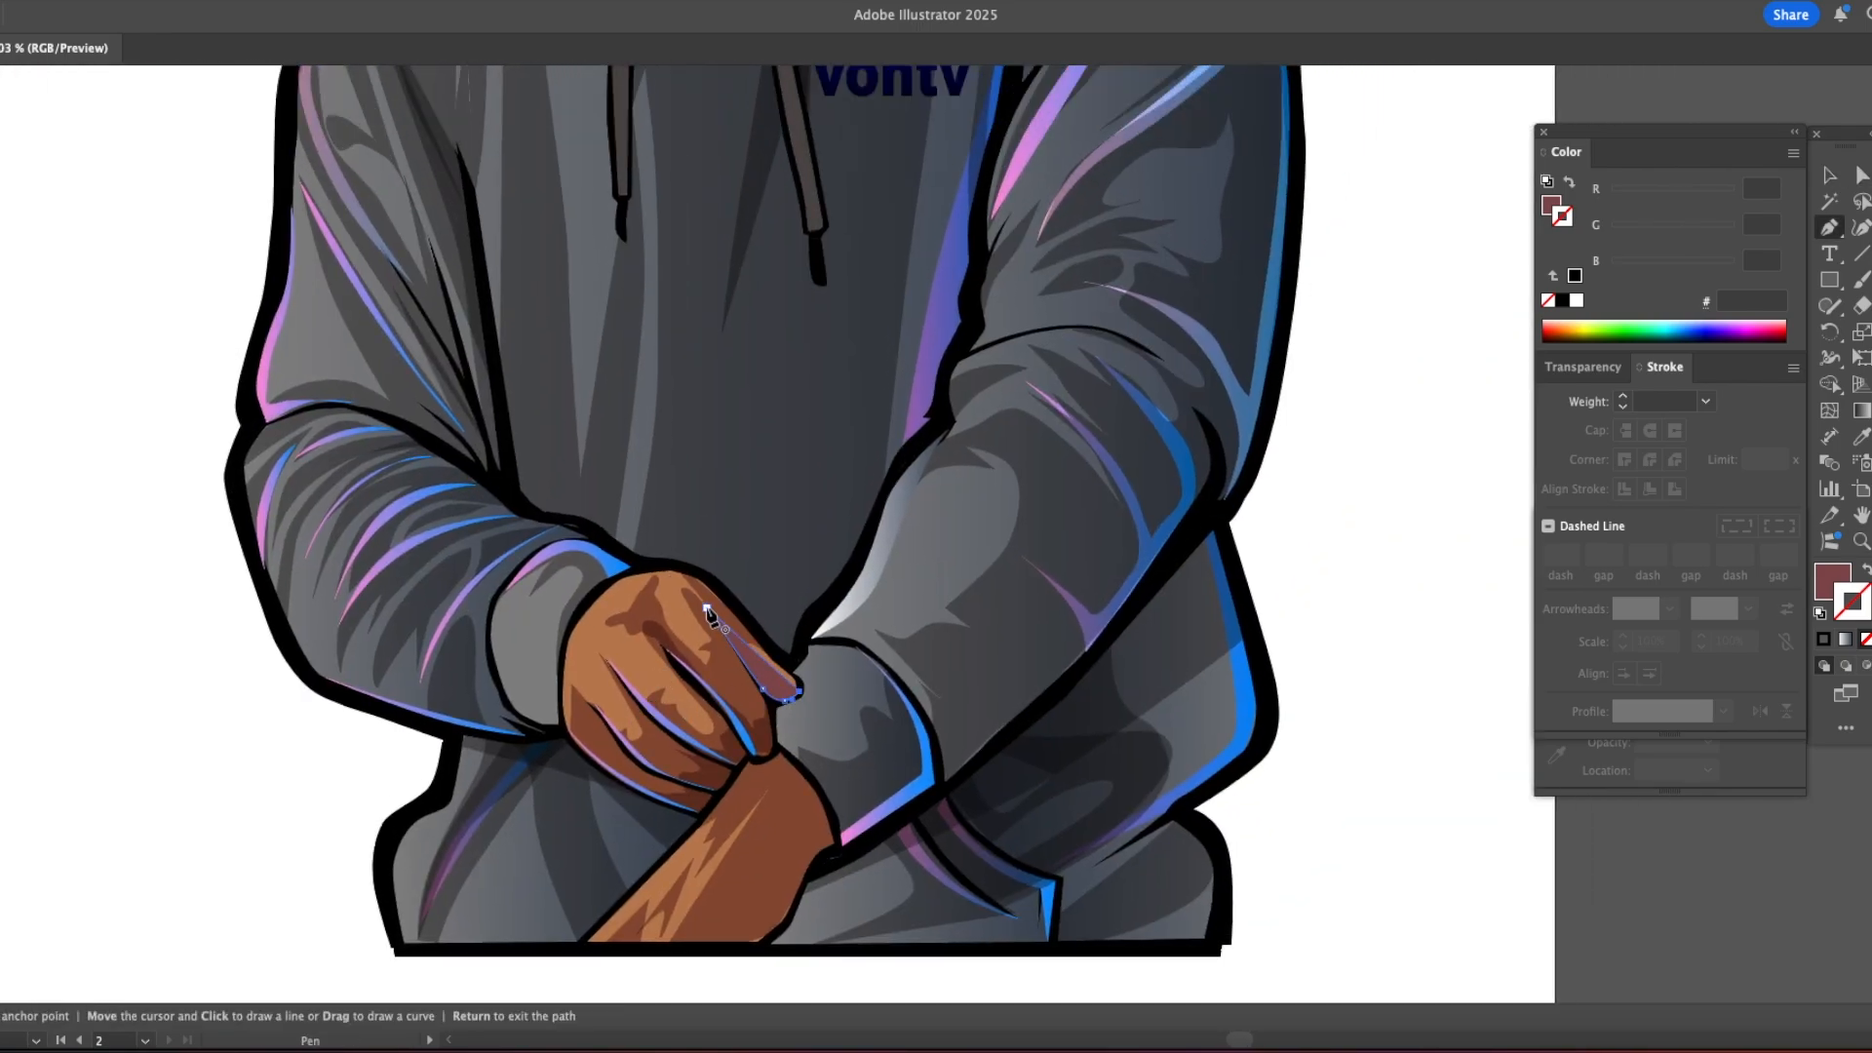
click(704, 607)
key(i)
click(1554, 203)
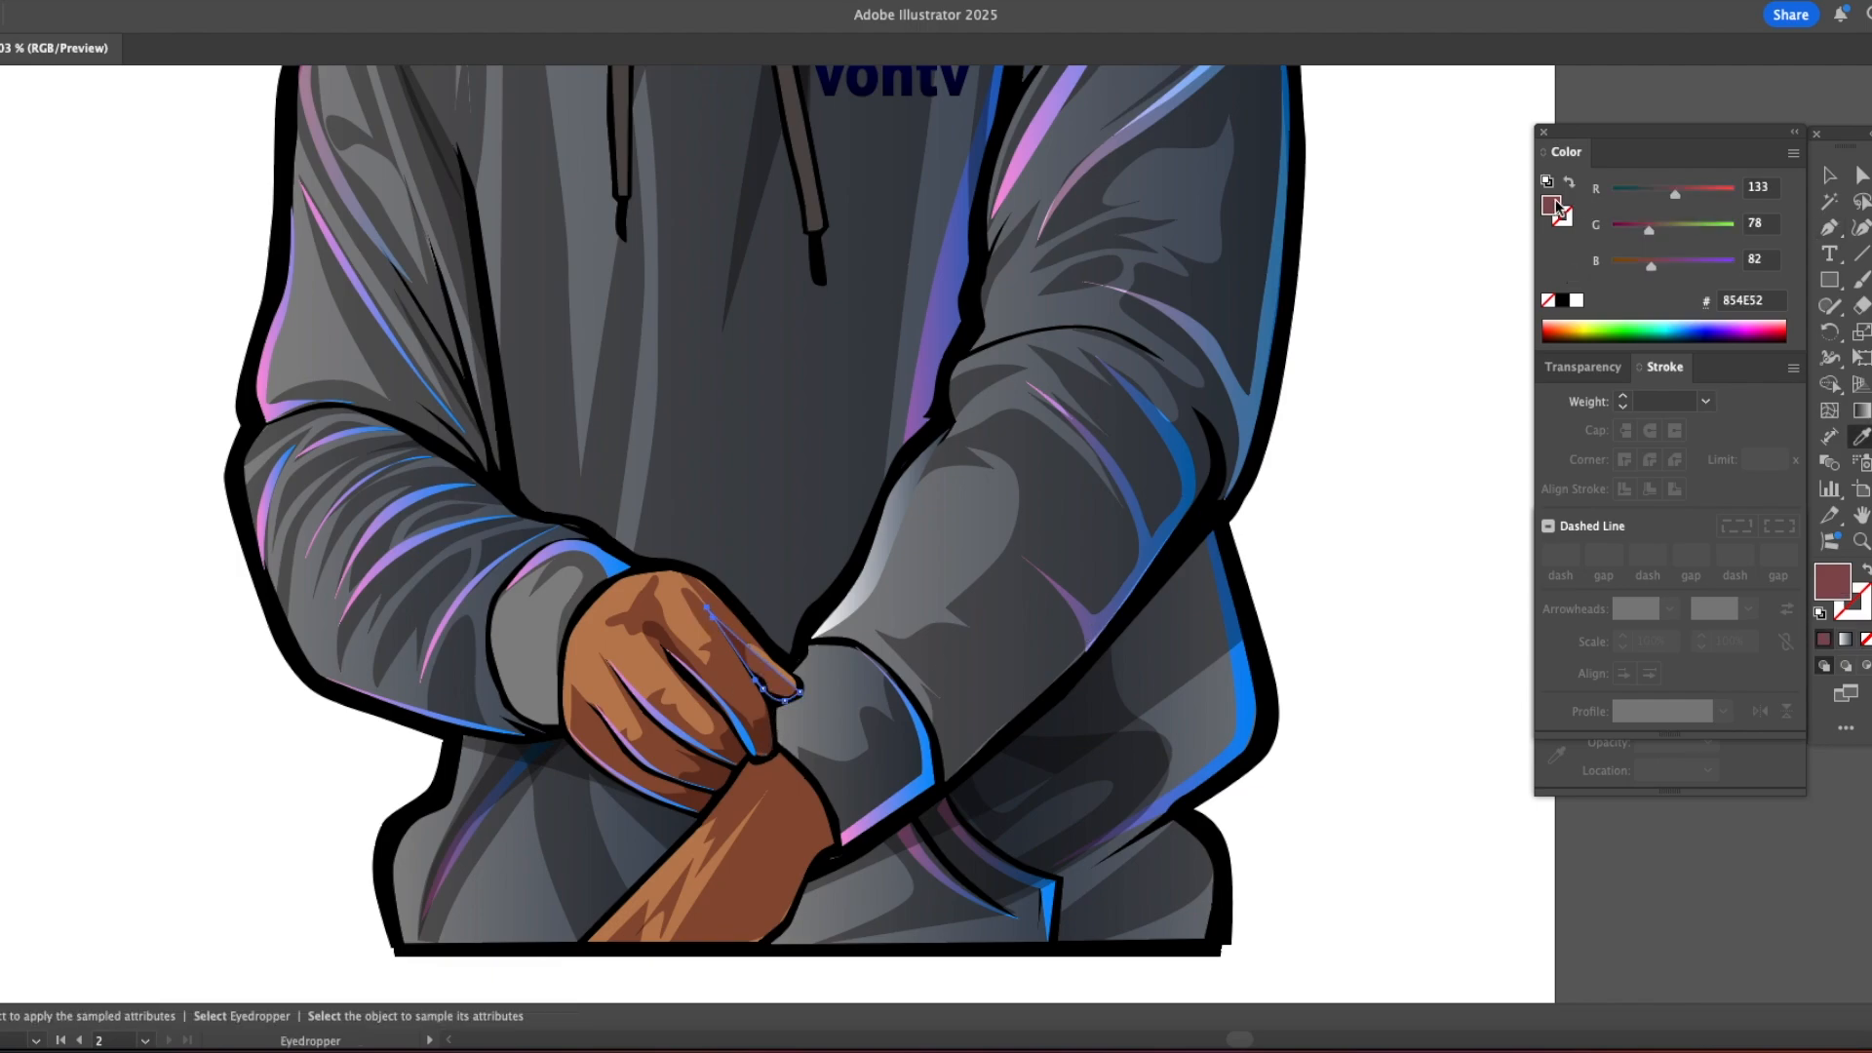
drag(1650, 234, 1634, 234)
click(1592, 367)
click(1776, 402)
drag(1753, 429, 1765, 429)
super+click(1395, 406)
Step: Save the illustration document
key(z)
alt+click(1146, 518)
alt+click(1146, 518)
alt+click(1145, 518)
drag(742, 437, 948, 514)
key(v)
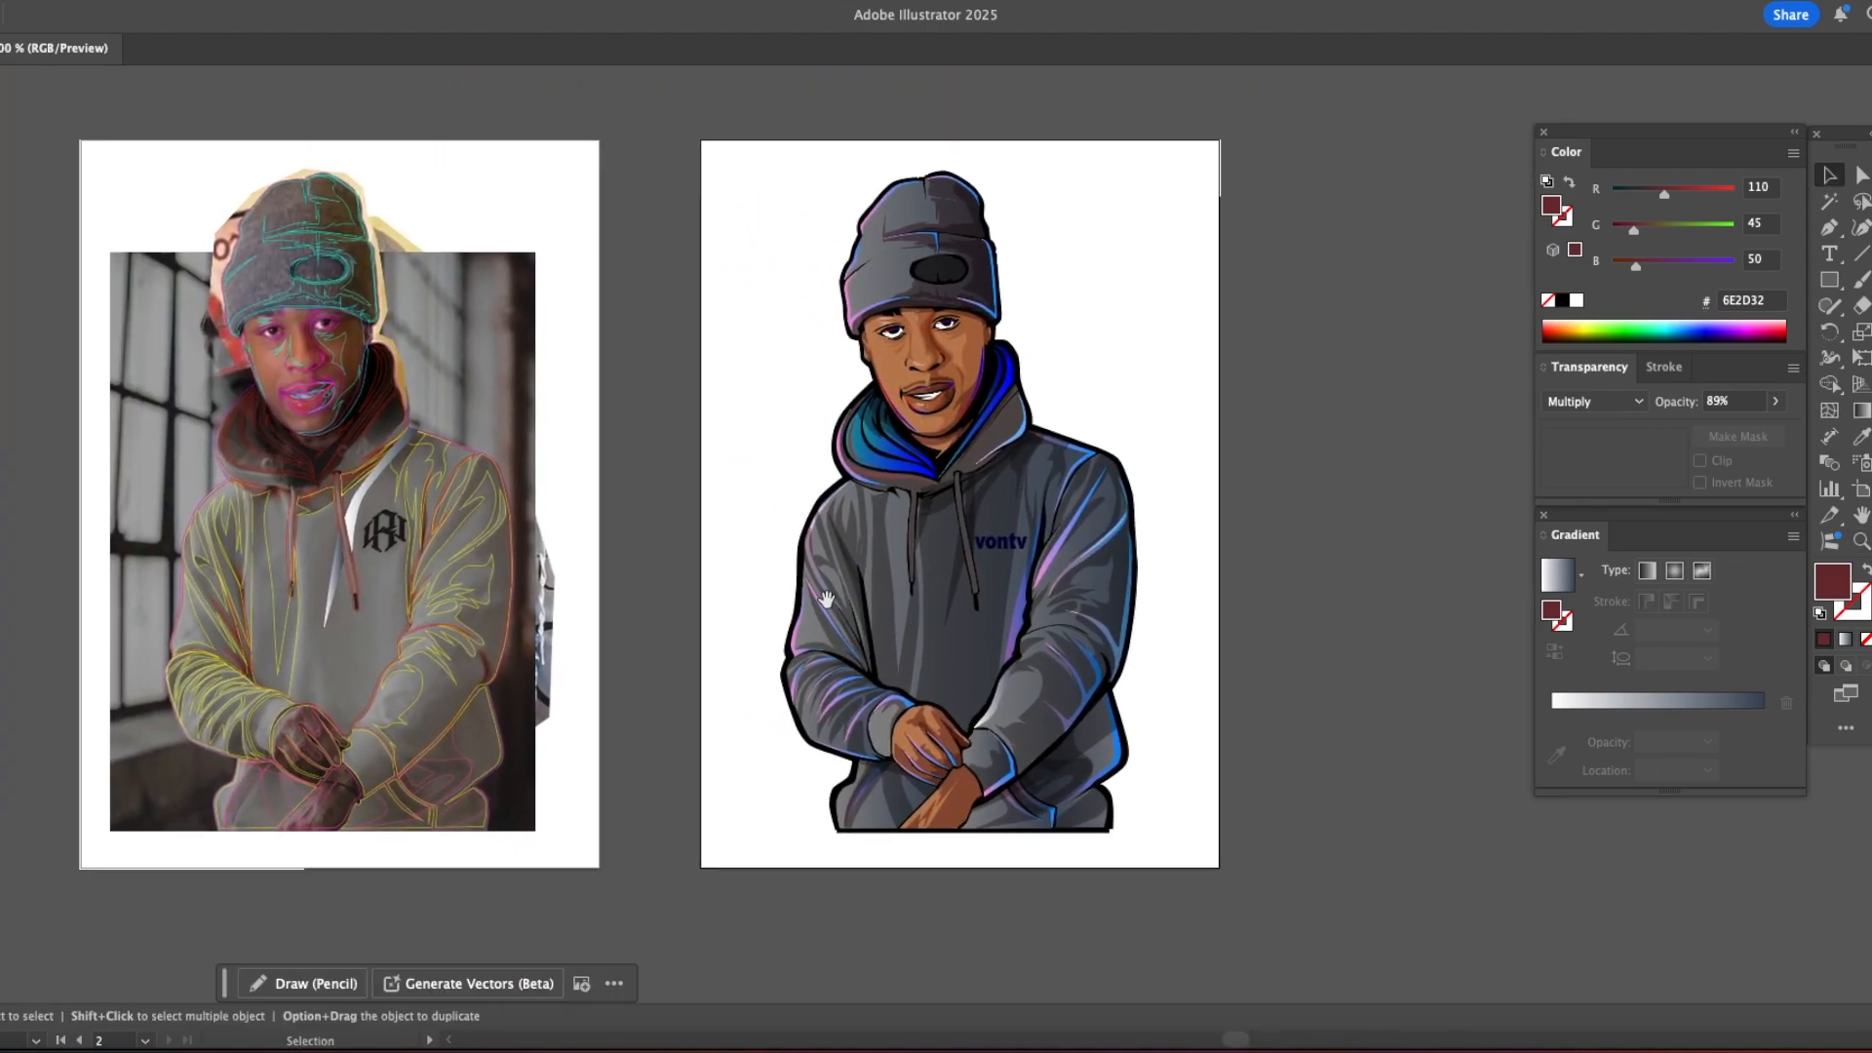
drag(827, 600, 831, 601)
click(37, 0)
click(69, 196)
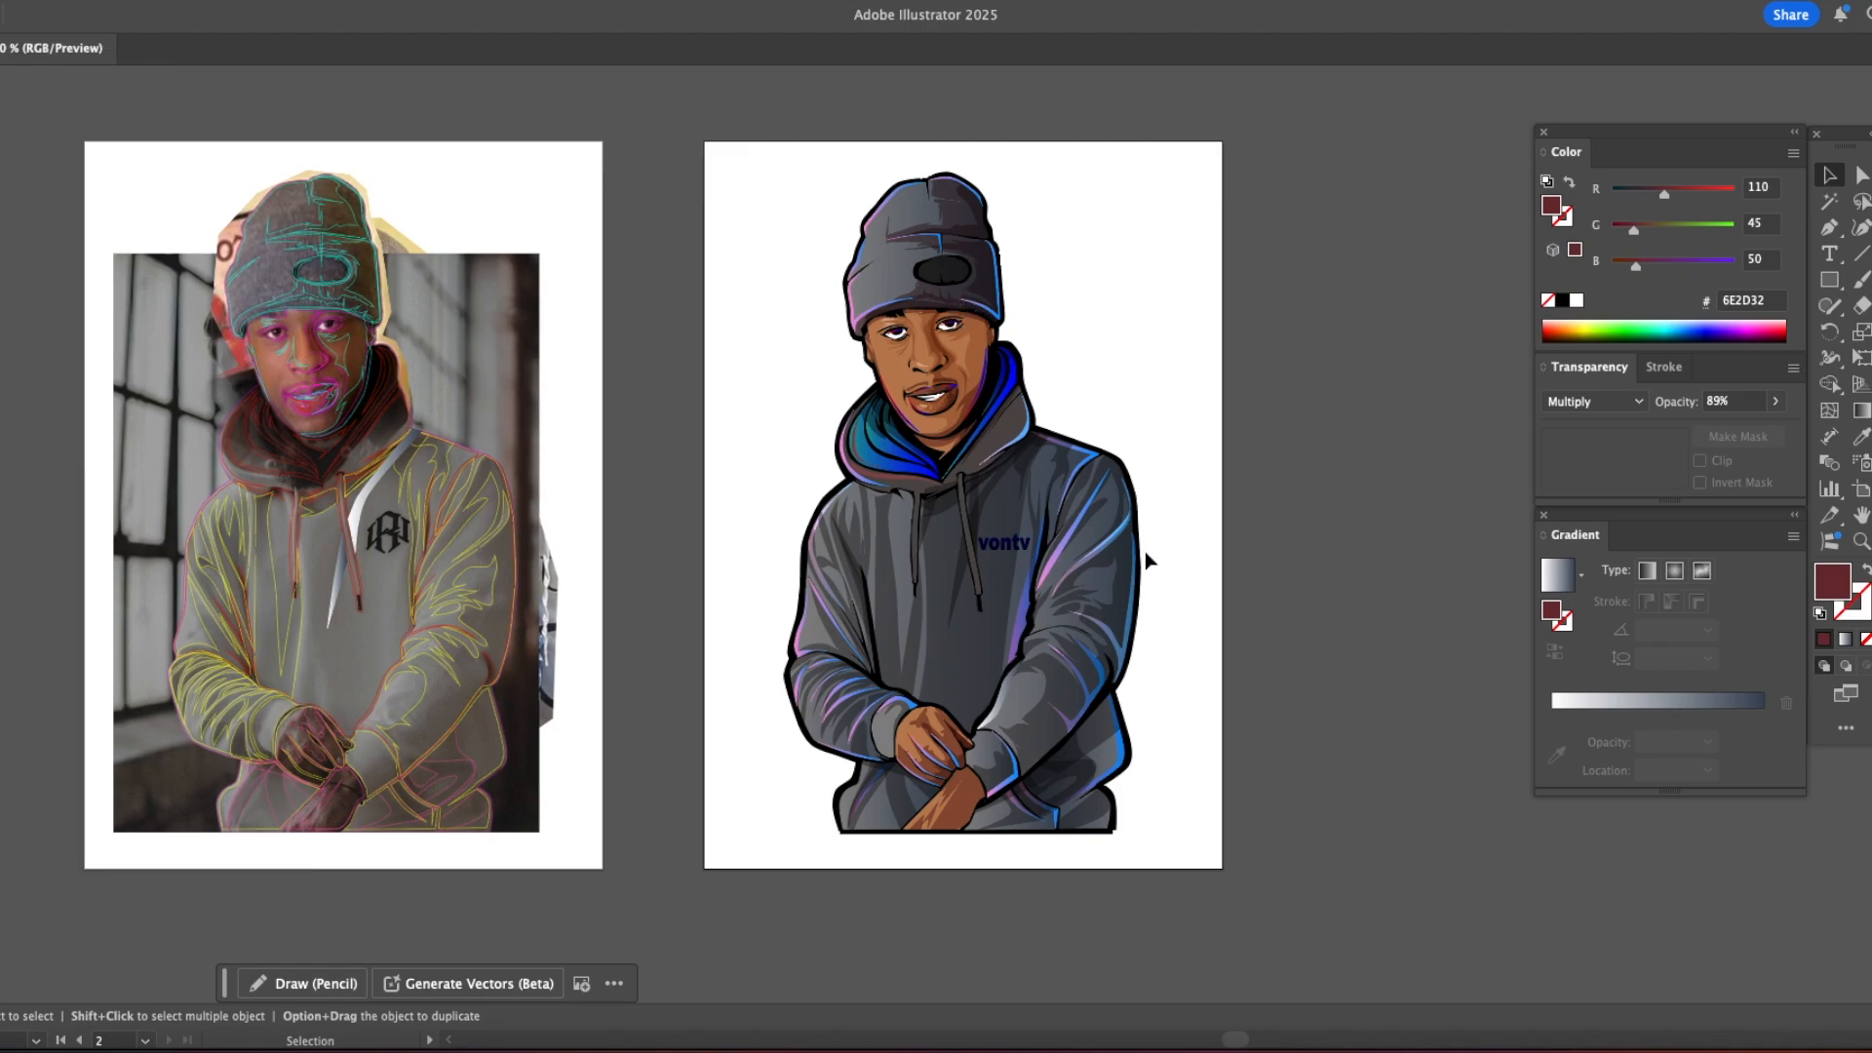
Step: Draw a curved accent sweeping from the hood's neckline out beside the head, and fill it with the red-to-blue gradient sampled from the artwork
key(z)
double_click(1059, 487)
drag(799, 409, 1049, 435)
key(p)
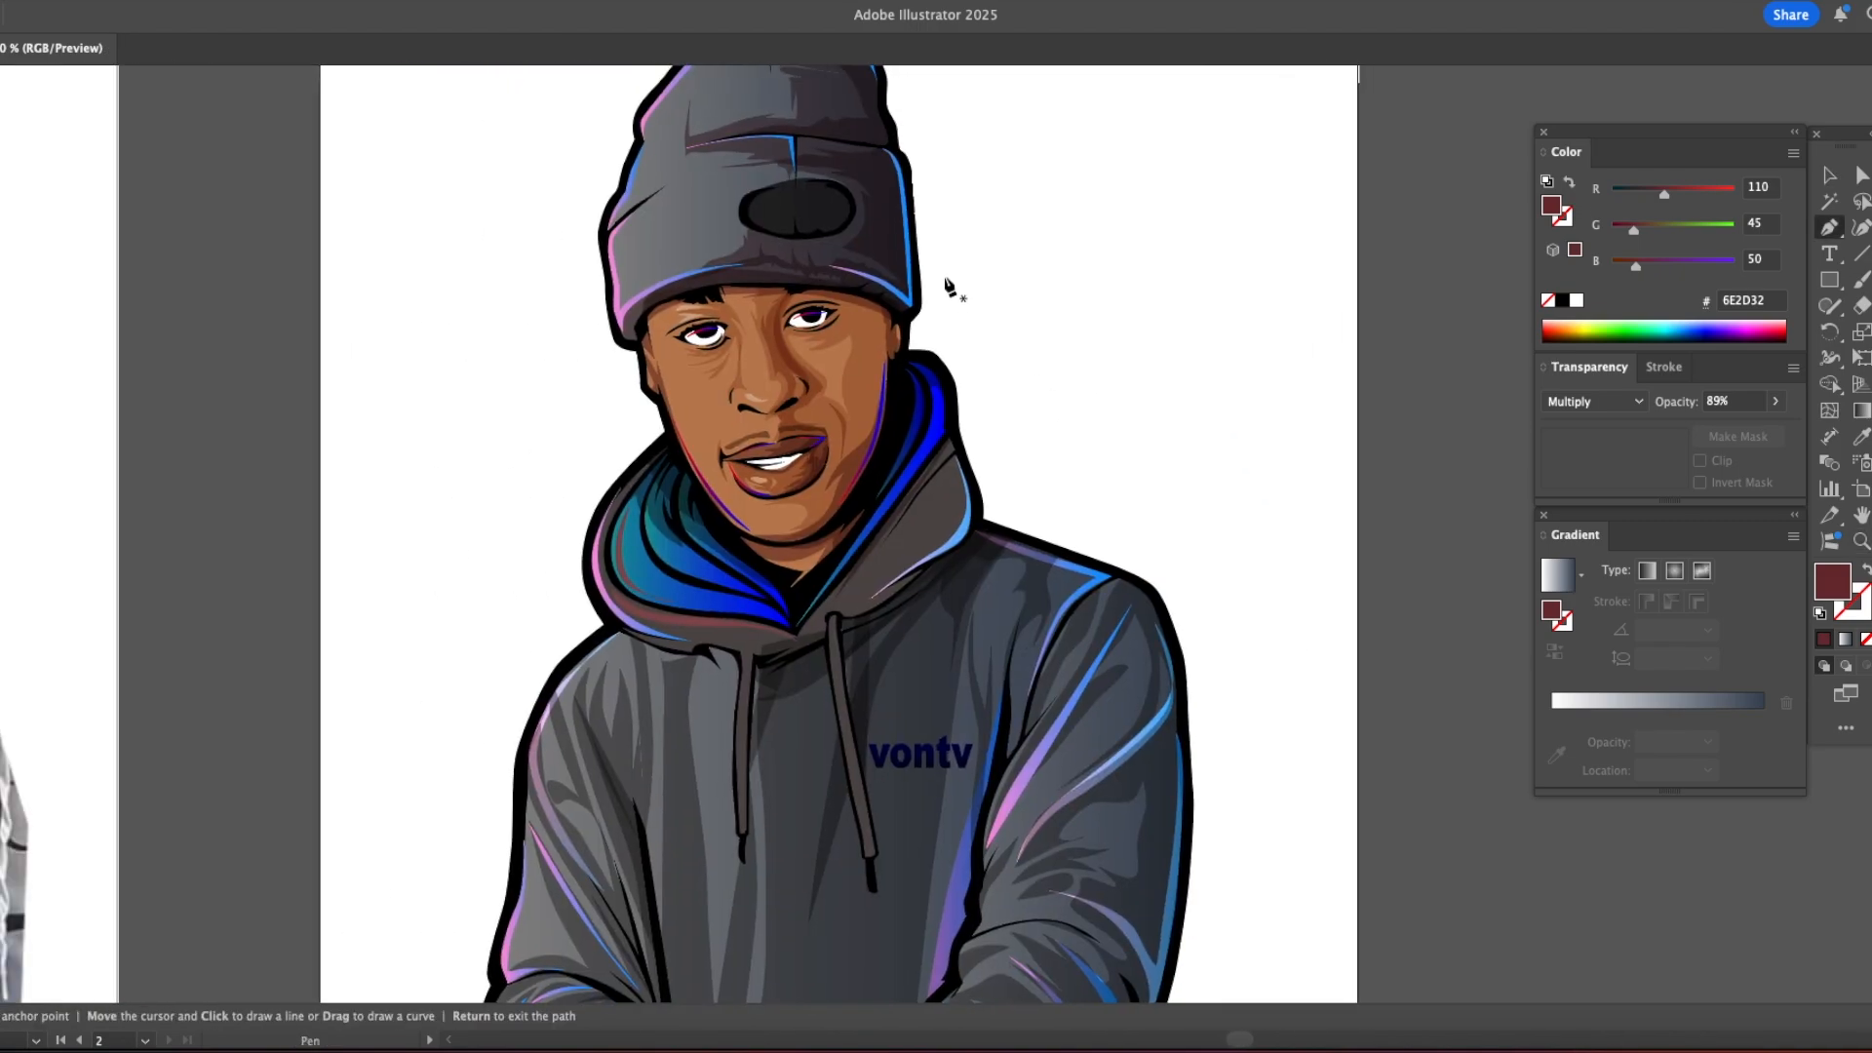
click(942, 276)
mouse_move(991, 371)
mouse_down()
mouse_move(992, 421)
mouse_move(1018, 359)
mouse_up()
click(791, 641)
drag(942, 276, 886, 234)
key(i)
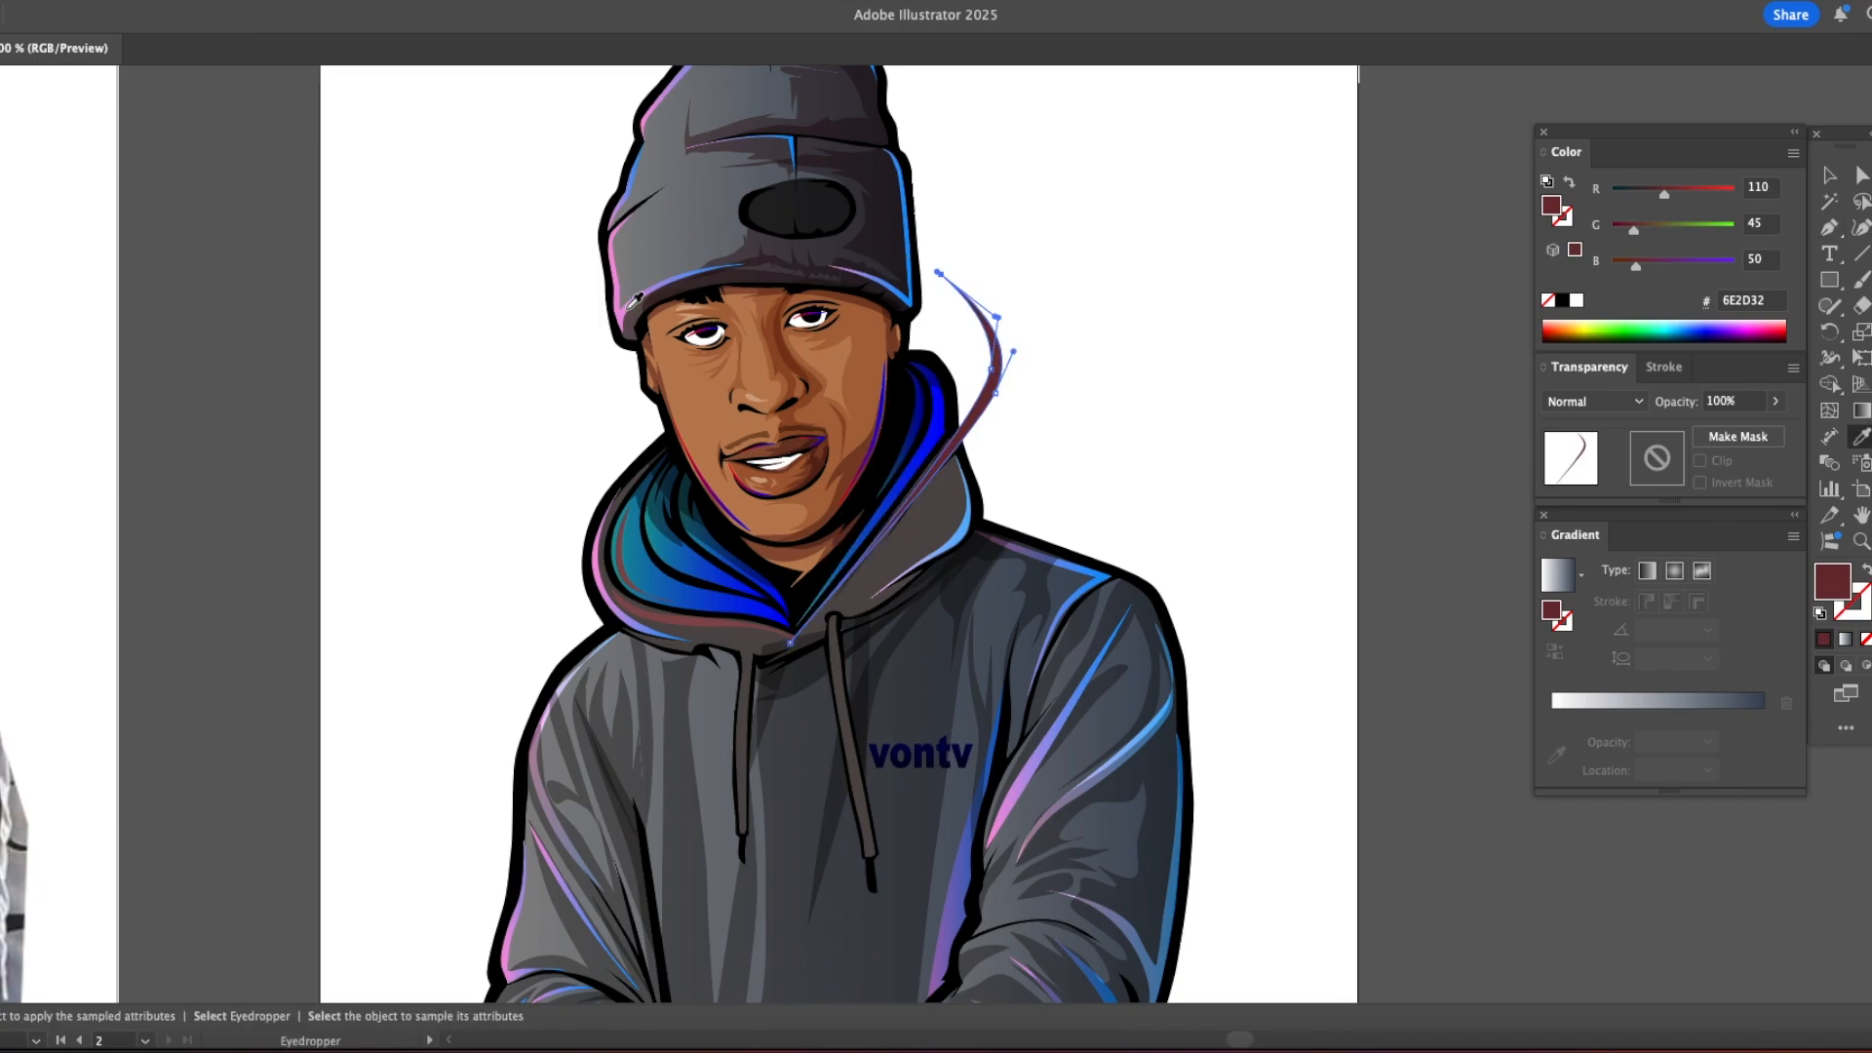
click(744, 506)
Step: Draw a red-to-blue gradient accent from the left drawstring under the hood, peaking at its edge and tapering outward past the left shoulder
scroll(909, 293, down, 3)
scroll(909, 293, left, 1)
key(p)
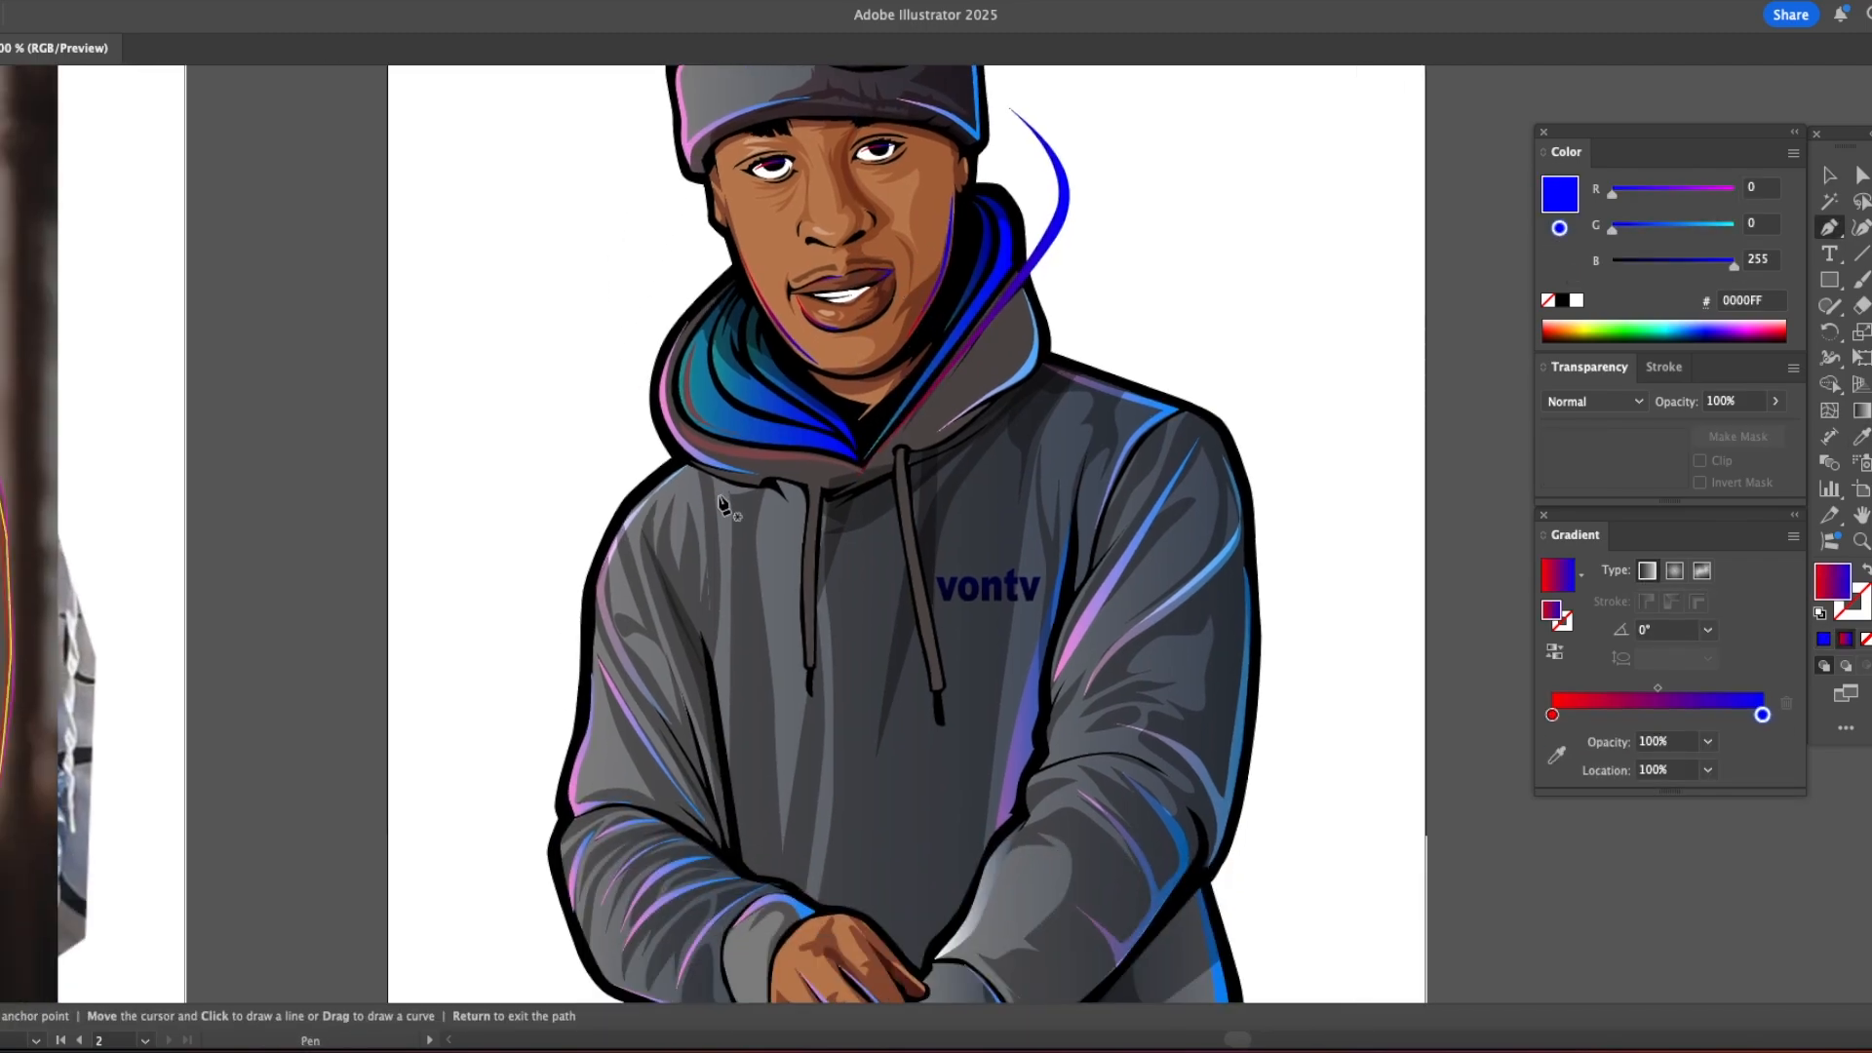
click(804, 499)
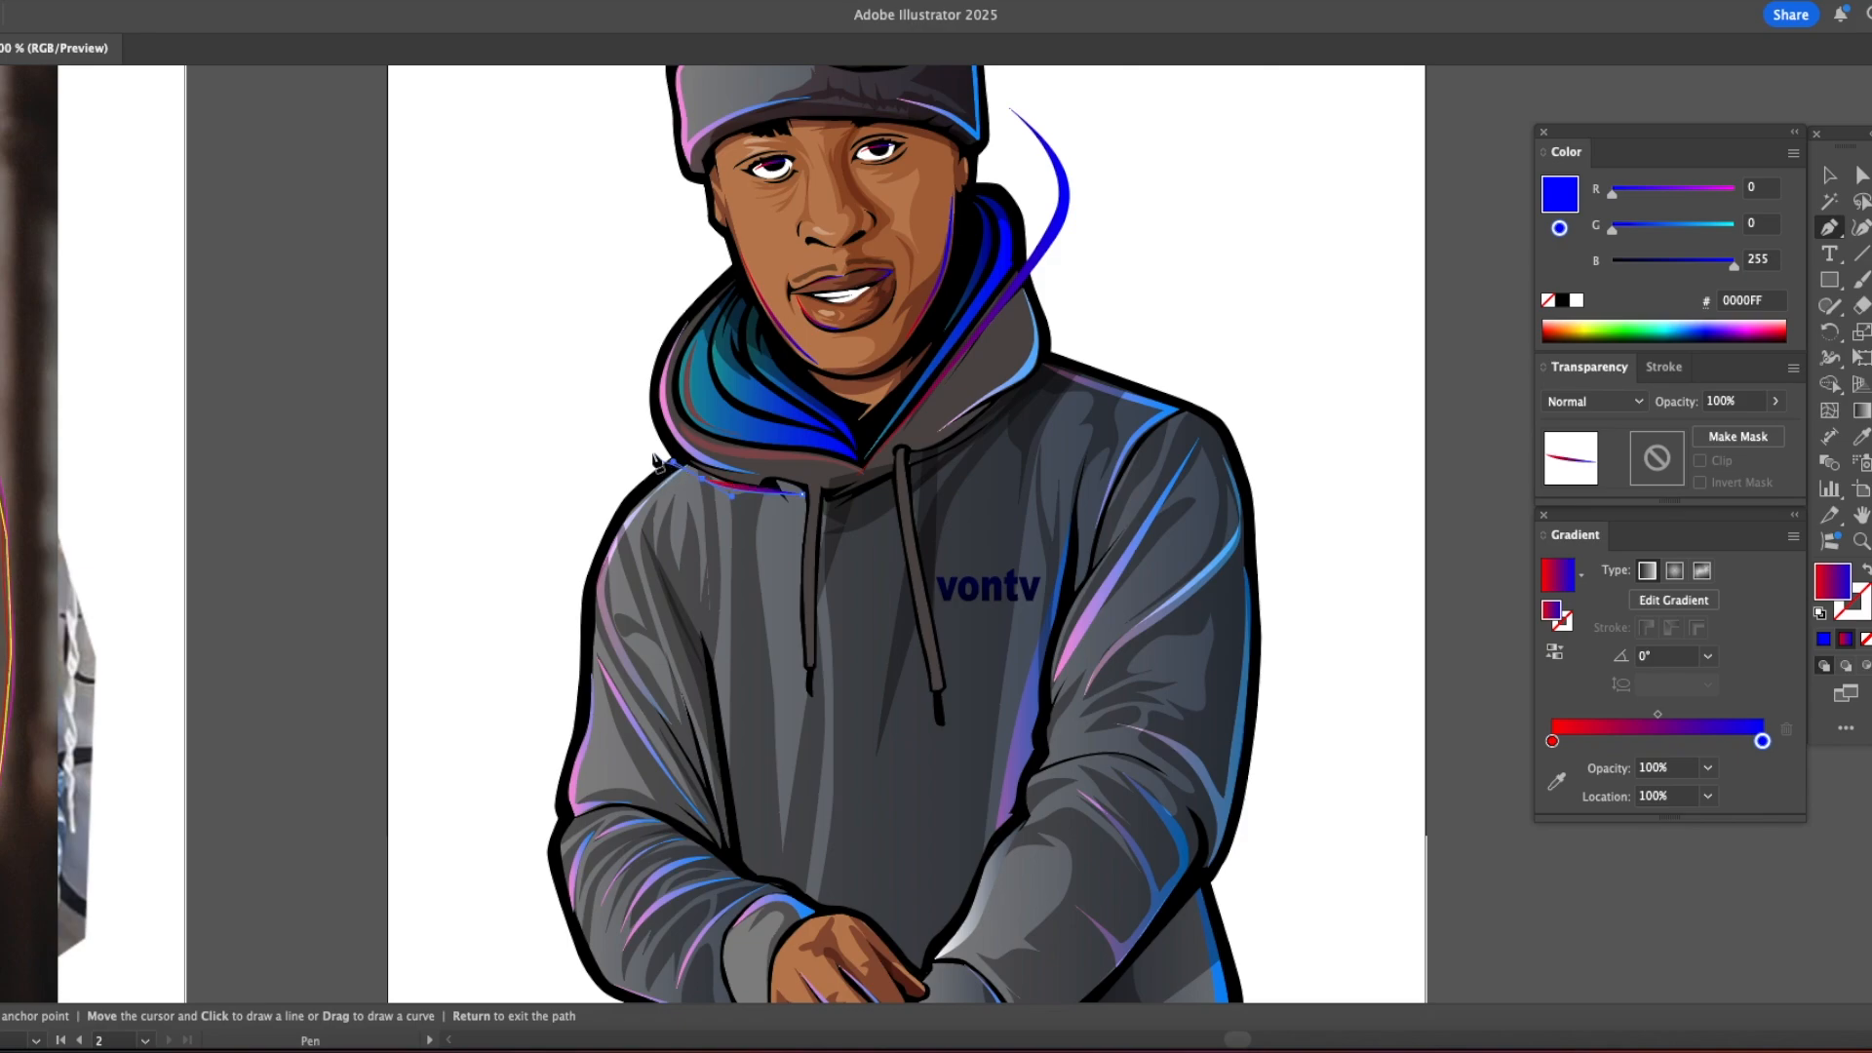
drag(663, 458, 627, 476)
click(608, 503)
click(419, 485)
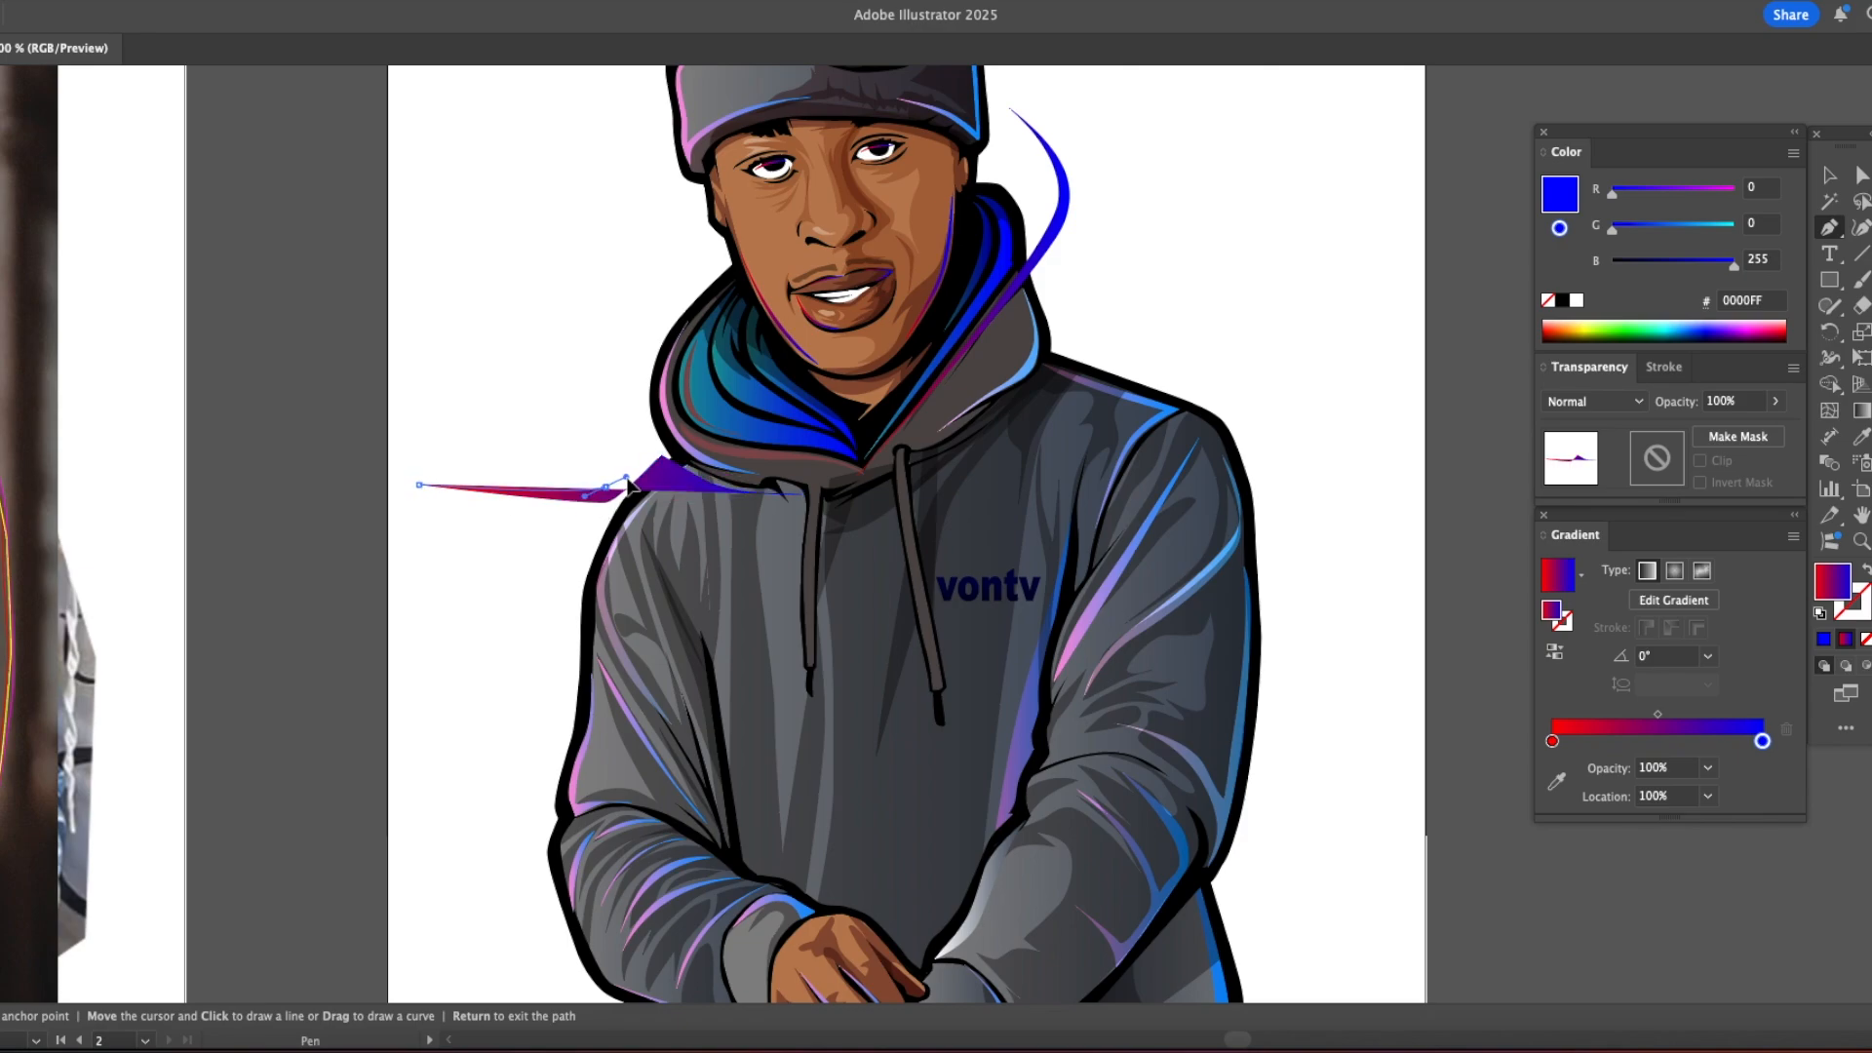
click(659, 436)
drag(802, 495, 904, 497)
key(v)
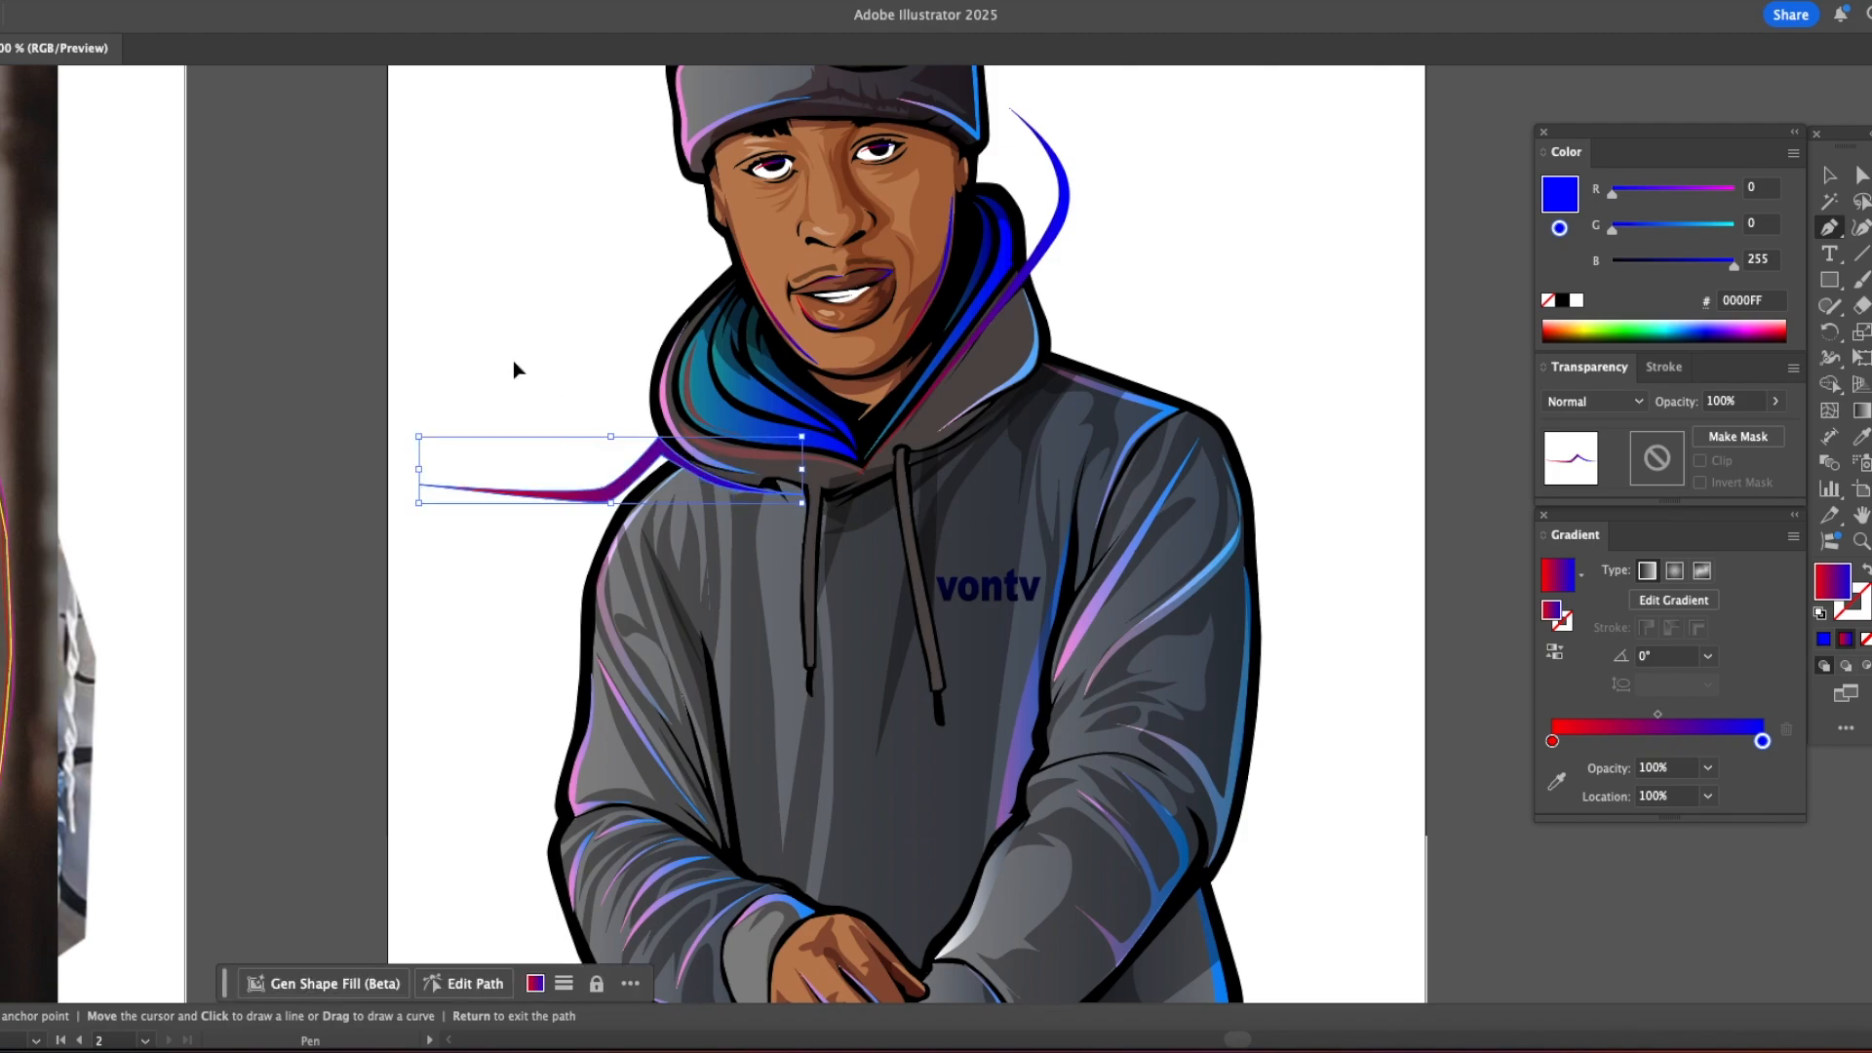
click(513, 364)
Step: Draw a thin gradient accent curving around the outside of the right shoulder and down the upper sleeve
key(z)
drag(654, 463, 527, 398)
key(p)
click(907, 393)
drag(971, 424, 985, 435)
drag(990, 498, 991, 513)
click(993, 614)
drag(907, 393, 909, 400)
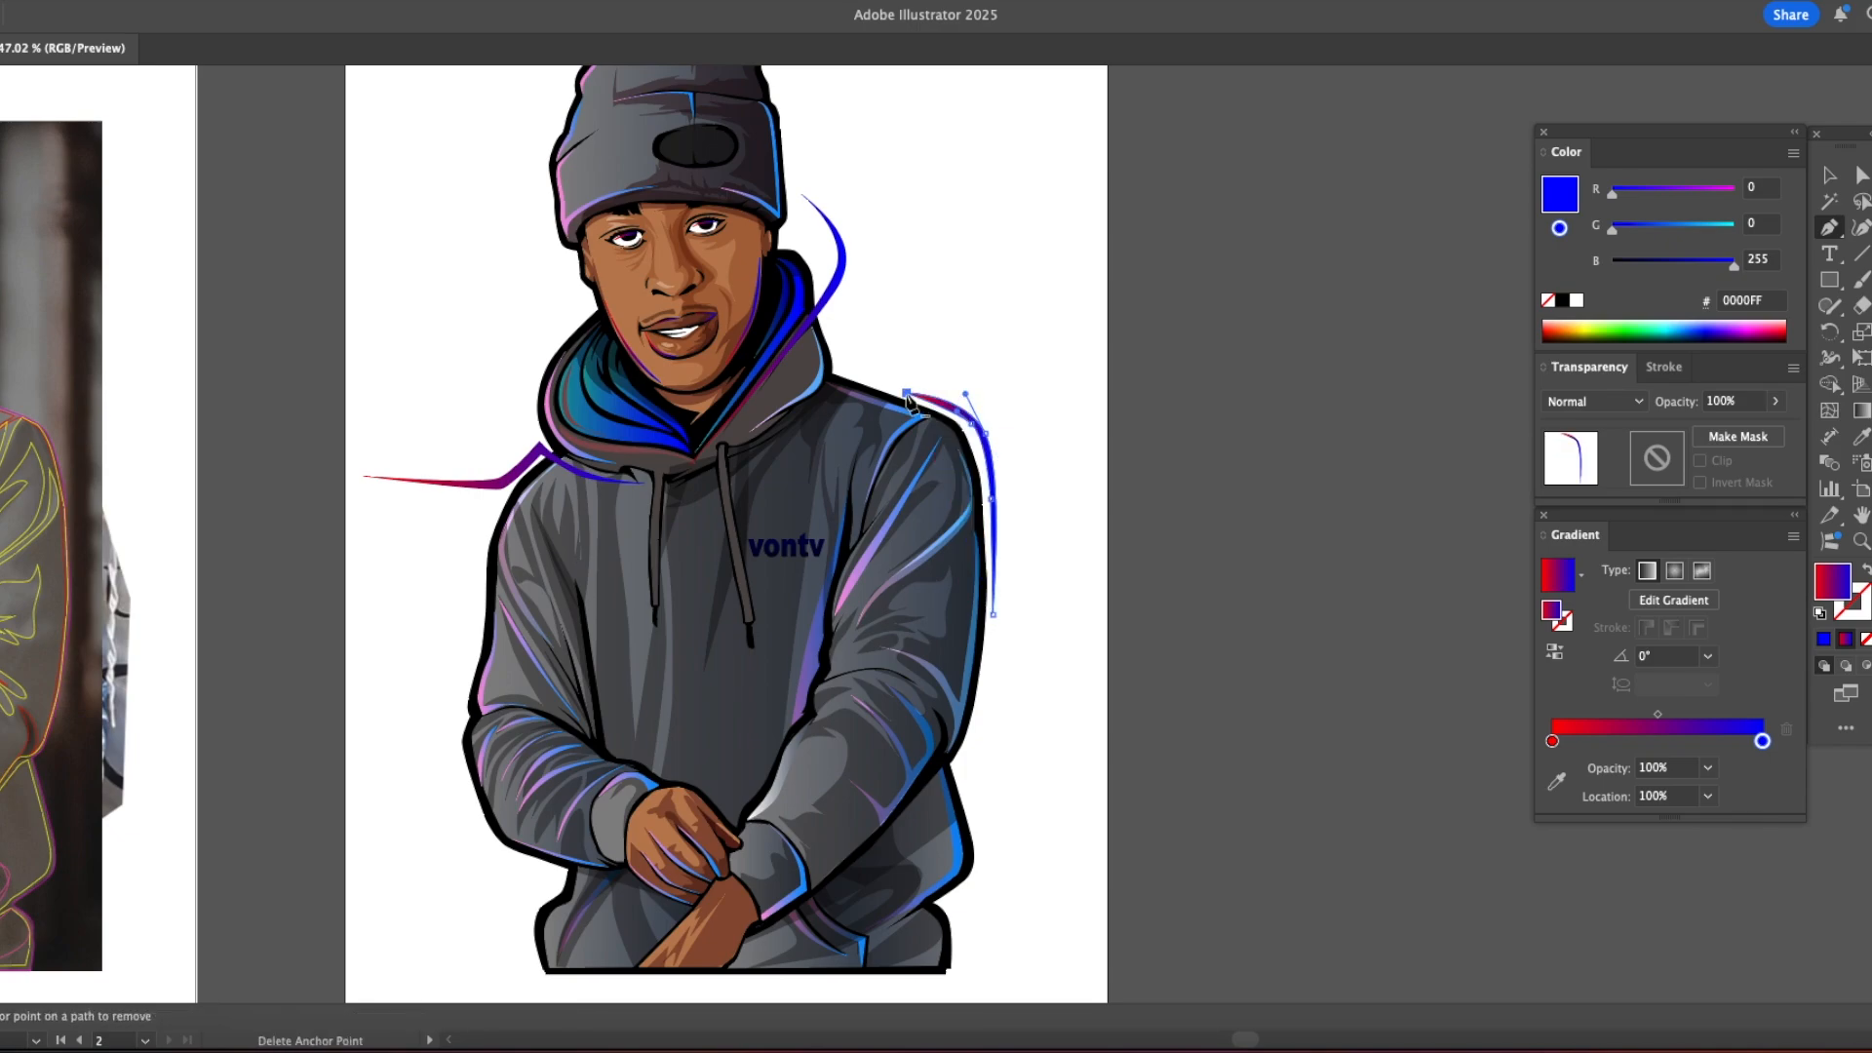
Step: Draw a thin angular gradient accent along the outside of the beanie's left edge
click(553, 123)
drag(545, 167, 549, 206)
click(569, 256)
ctrl+click(577, 290)
click(553, 122)
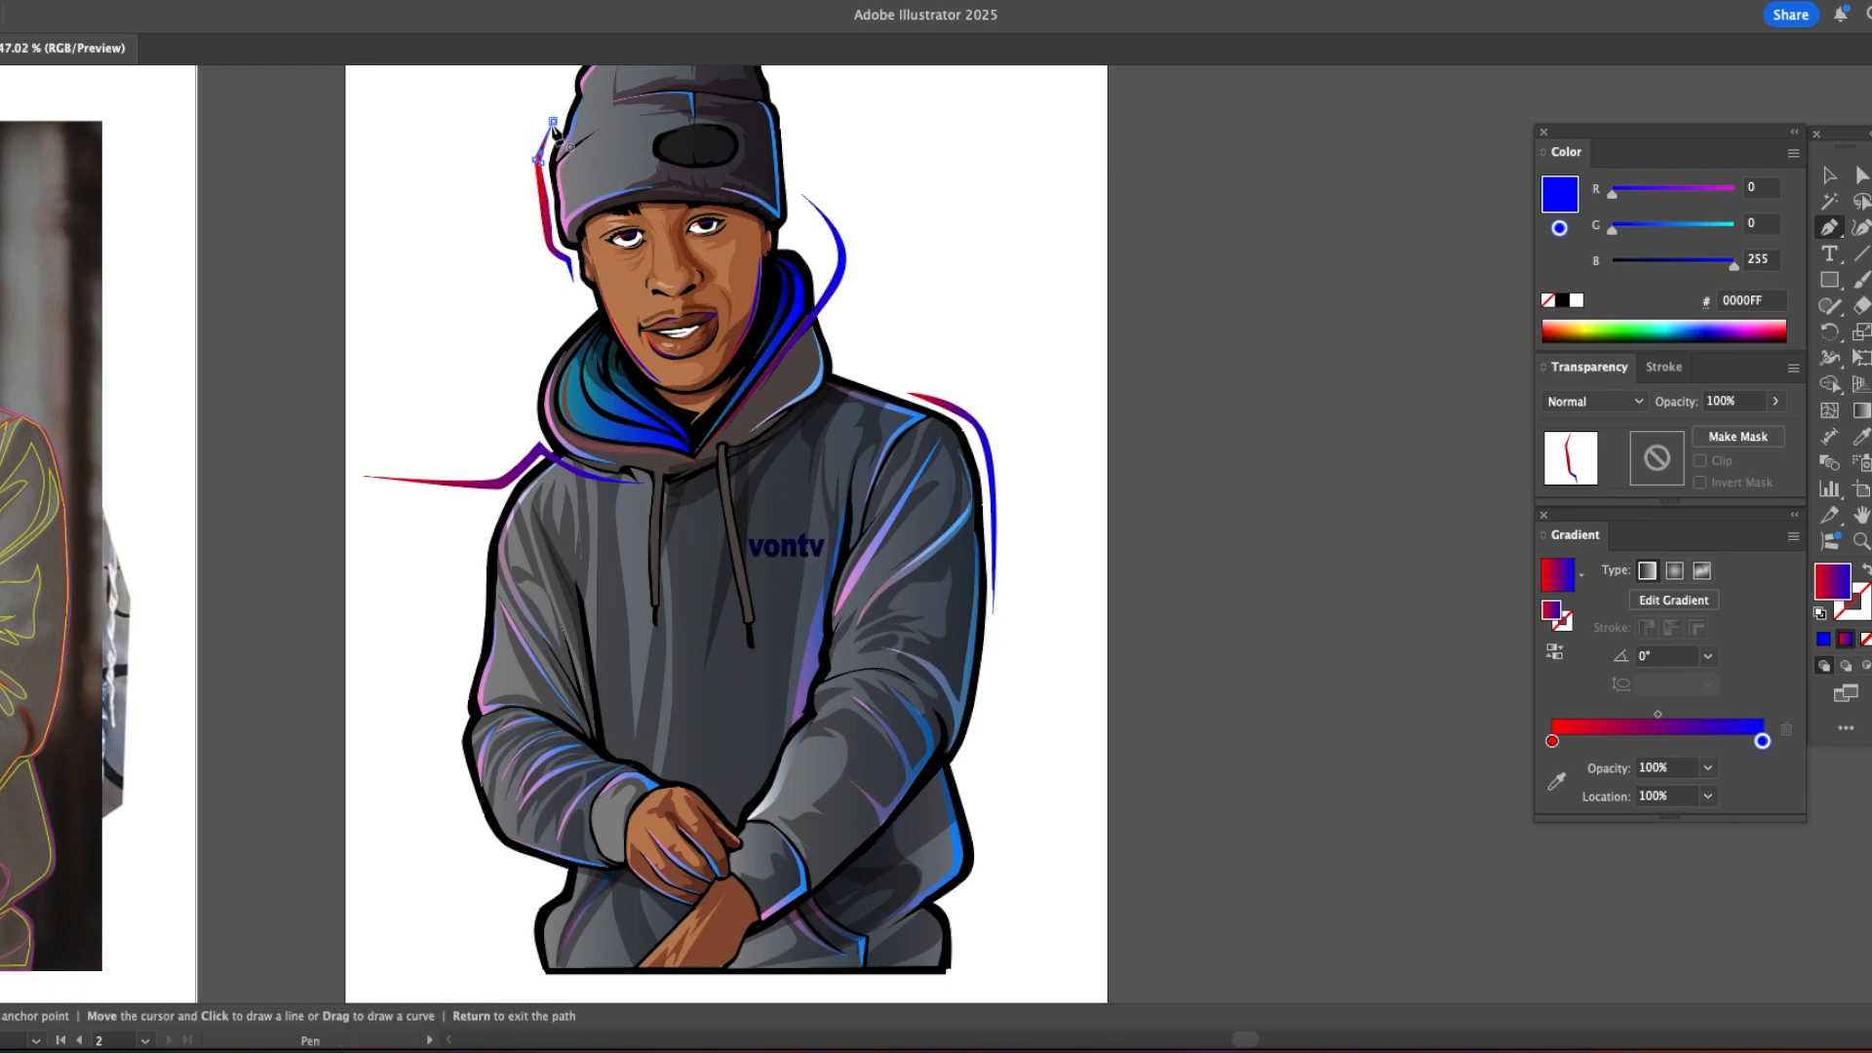
Step: Draw a gradient accent around the outside of the lower left sleeve, ending in a pointed tail beside the hoodie's hem
click(455, 746)
click(528, 864)
click(556, 871)
click(532, 893)
click(527, 931)
drag(526, 886, 470, 833)
click(533, 876)
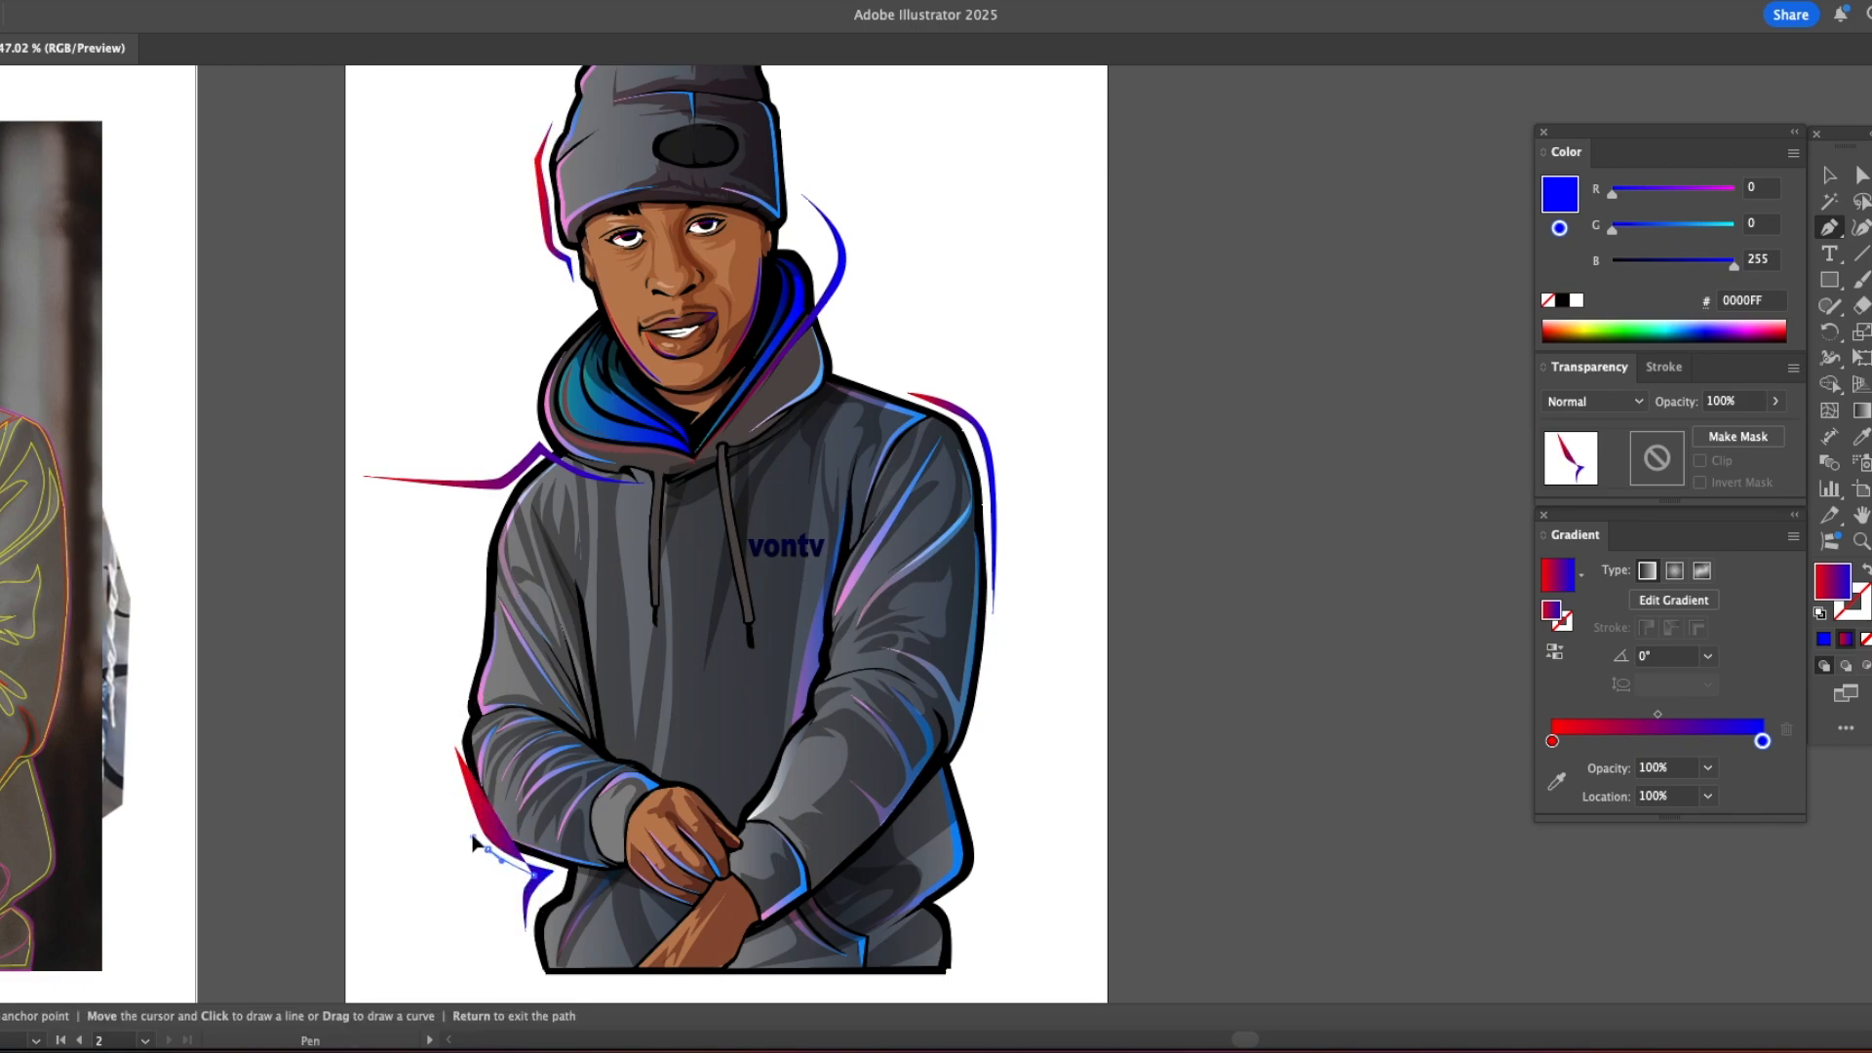
click(455, 746)
Step: Draw an angular gradient accent beside the hoodie's lower right edge, with a tail pointing outward below the hip
click(982, 715)
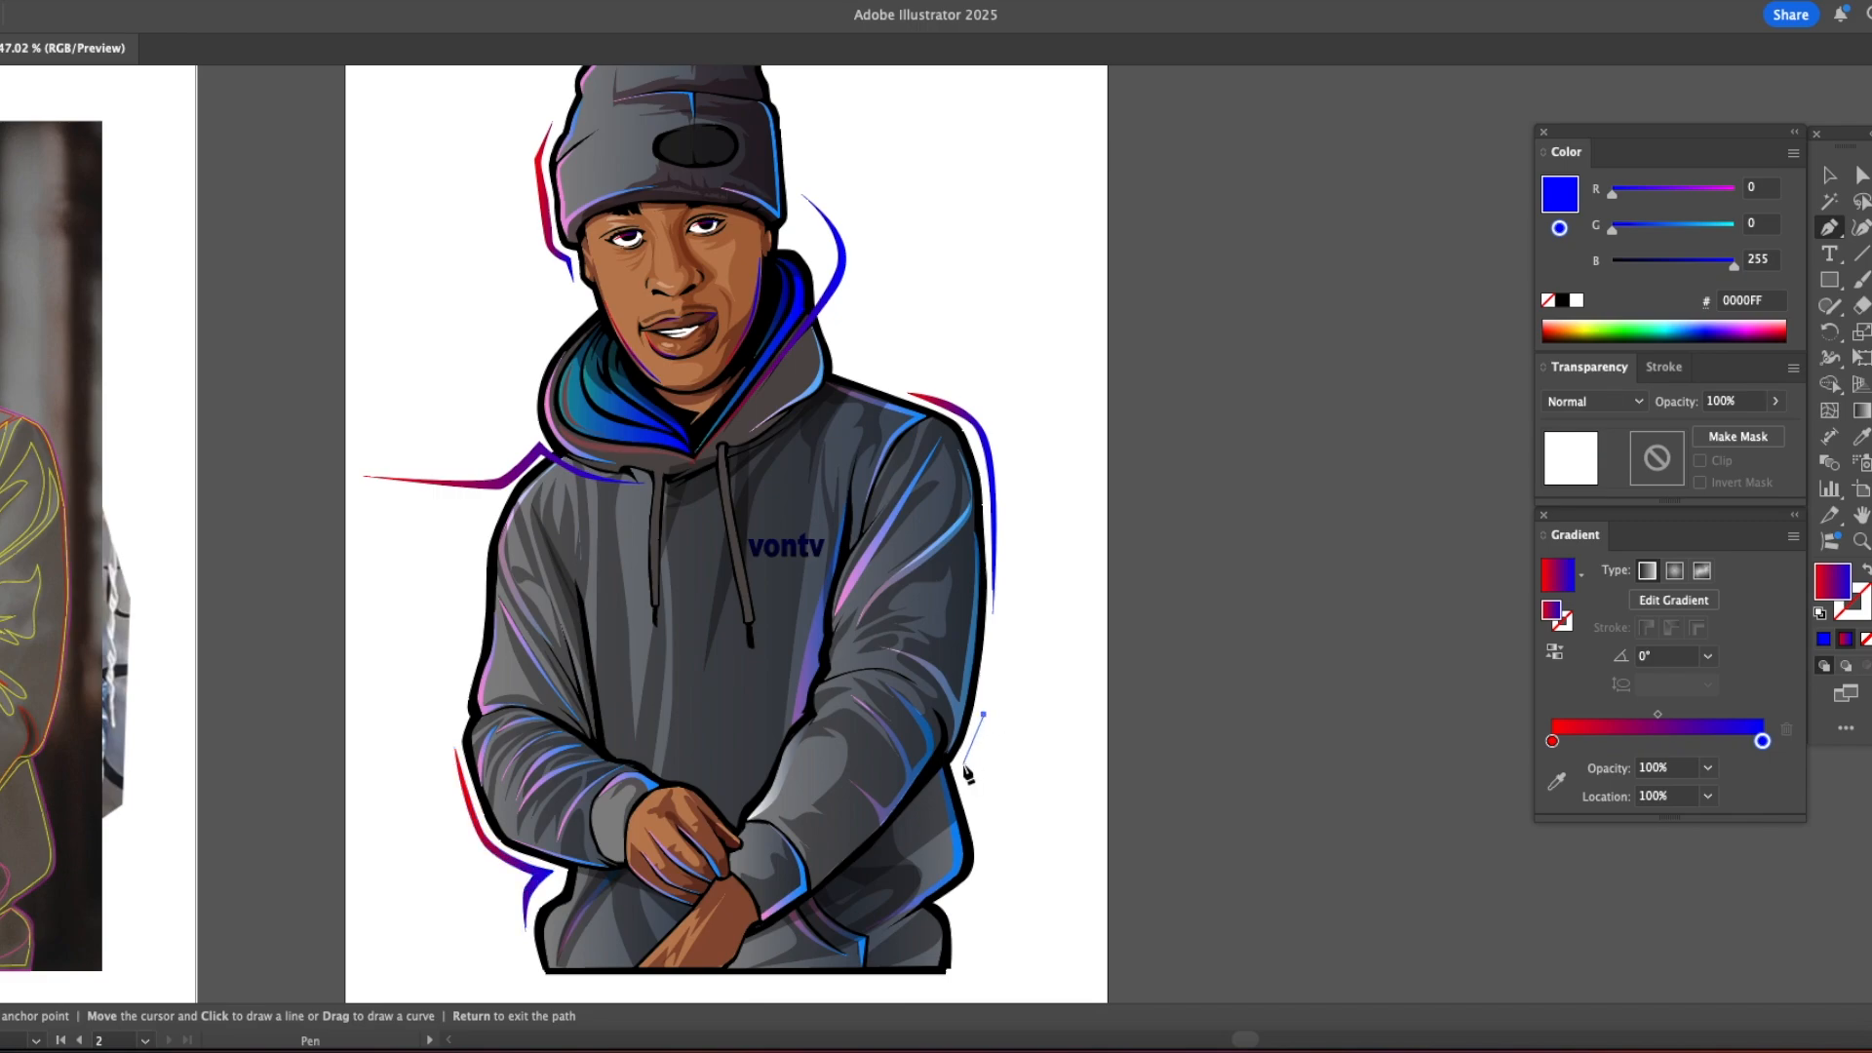
click(972, 886)
click(955, 900)
click(1036, 975)
click(975, 903)
click(995, 846)
click(975, 764)
click(983, 715)
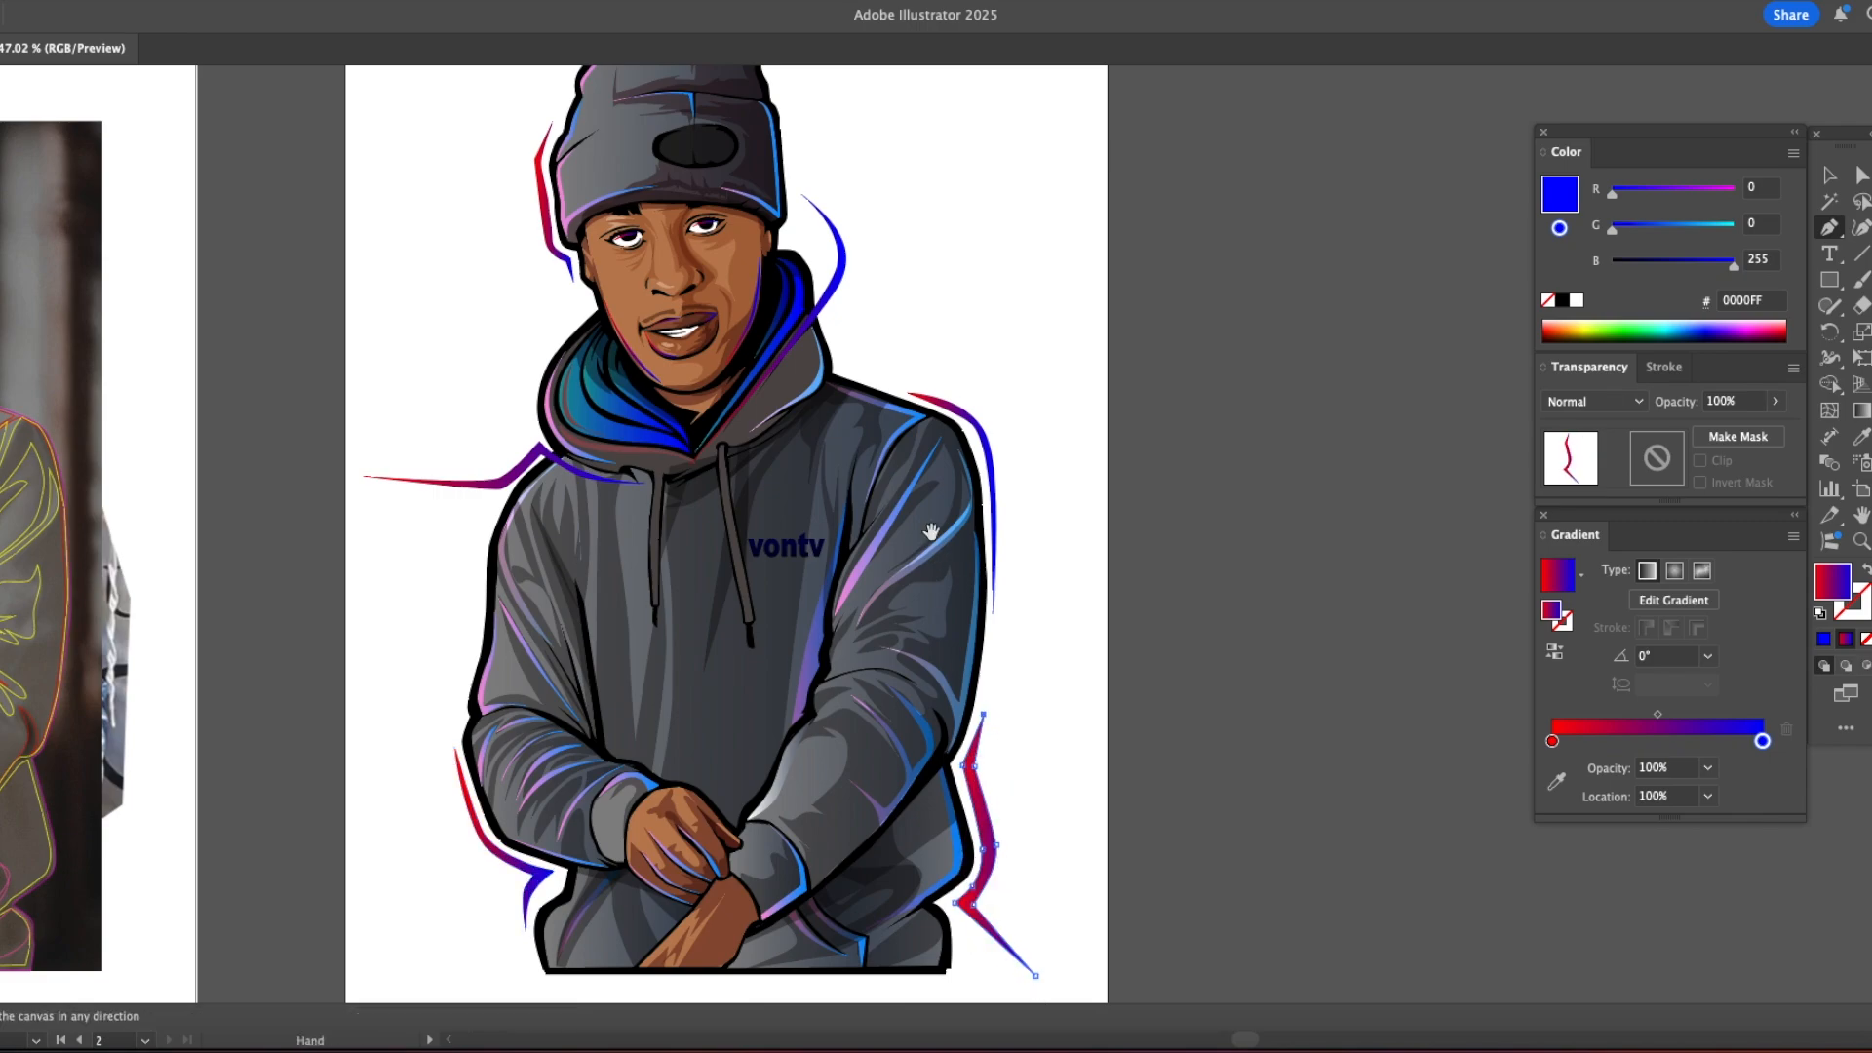
Step: Widen the illustration's artboard and unlock all locked artwork
drag(931, 531, 1095, 512)
key(v)
click(1239, 494)
key(super+minus)
key(super+minus)
drag(823, 498, 1064, 504)
key(shift+o)
key(v)
key(alt+super+2)
click(1197, 484)
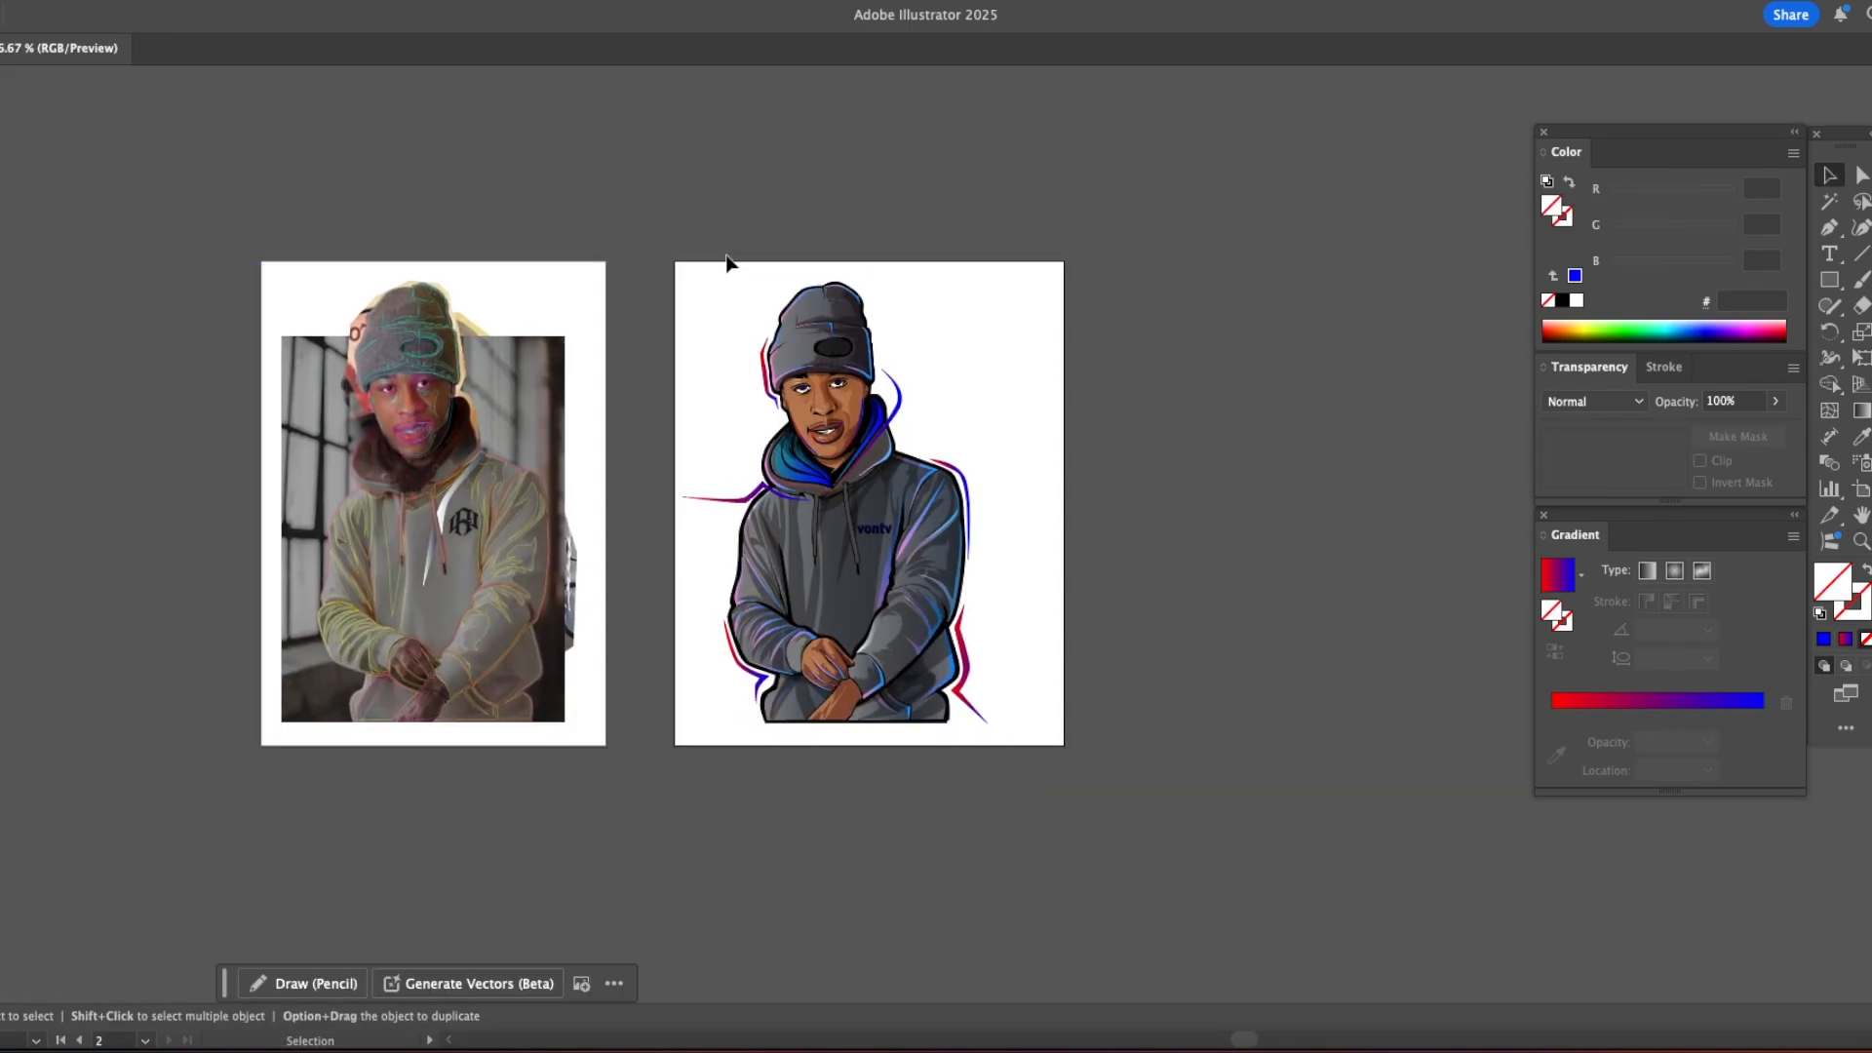
Step: Select the whole illustration and move it sideways to centre it on its artboard
drag(715, 254, 1083, 781)
drag(877, 589, 909, 589)
click(1151, 527)
Step: Hide the panels and delete the reference photo with its traced lines from the first artboard
drag(812, 553, 928, 567)
key(z)
click(1012, 542)
drag(768, 529, 943, 577)
key(Tab)
key(v)
mouse_move(128, 195)
mouse_down()
mouse_move(801, 857)
mouse_move(679, 776)
mouse_up()
key(Delete)
scroll(698, 748, up, 3)
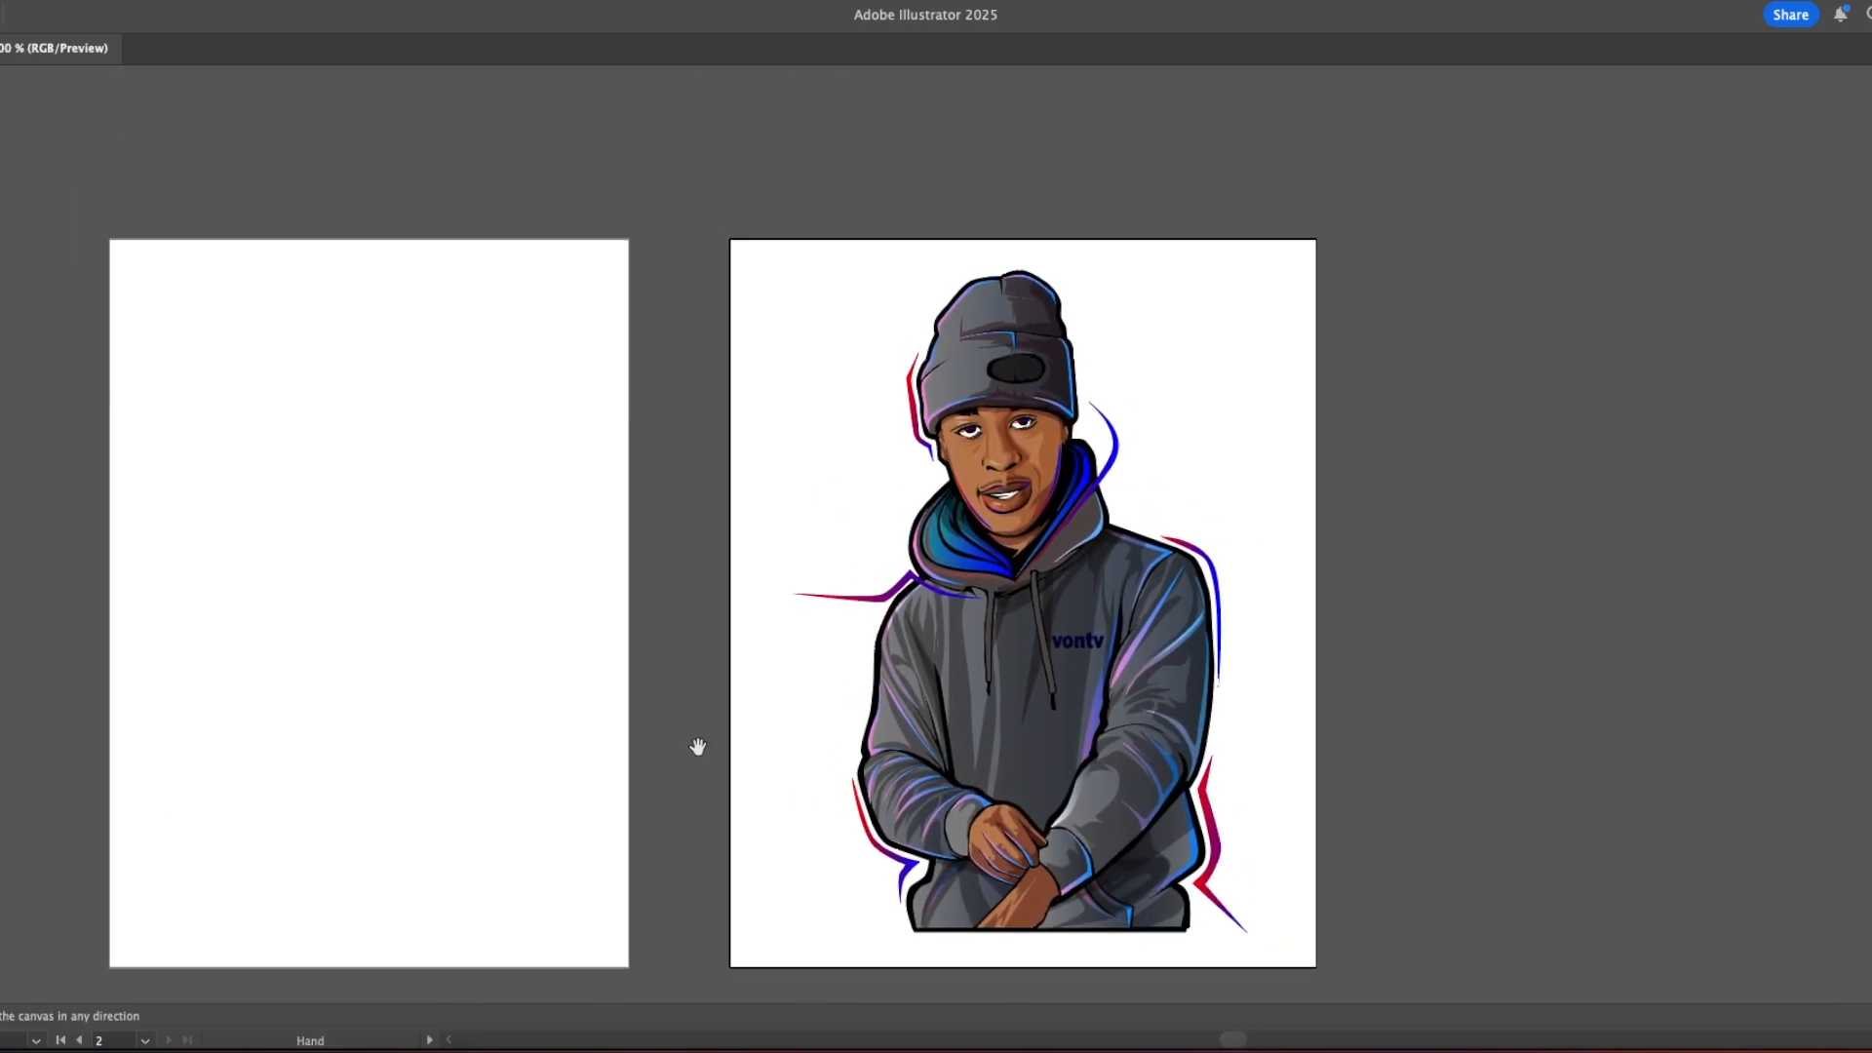
Step: Recolour the "vontv" lettering on the hoodie's chest white
key(u)
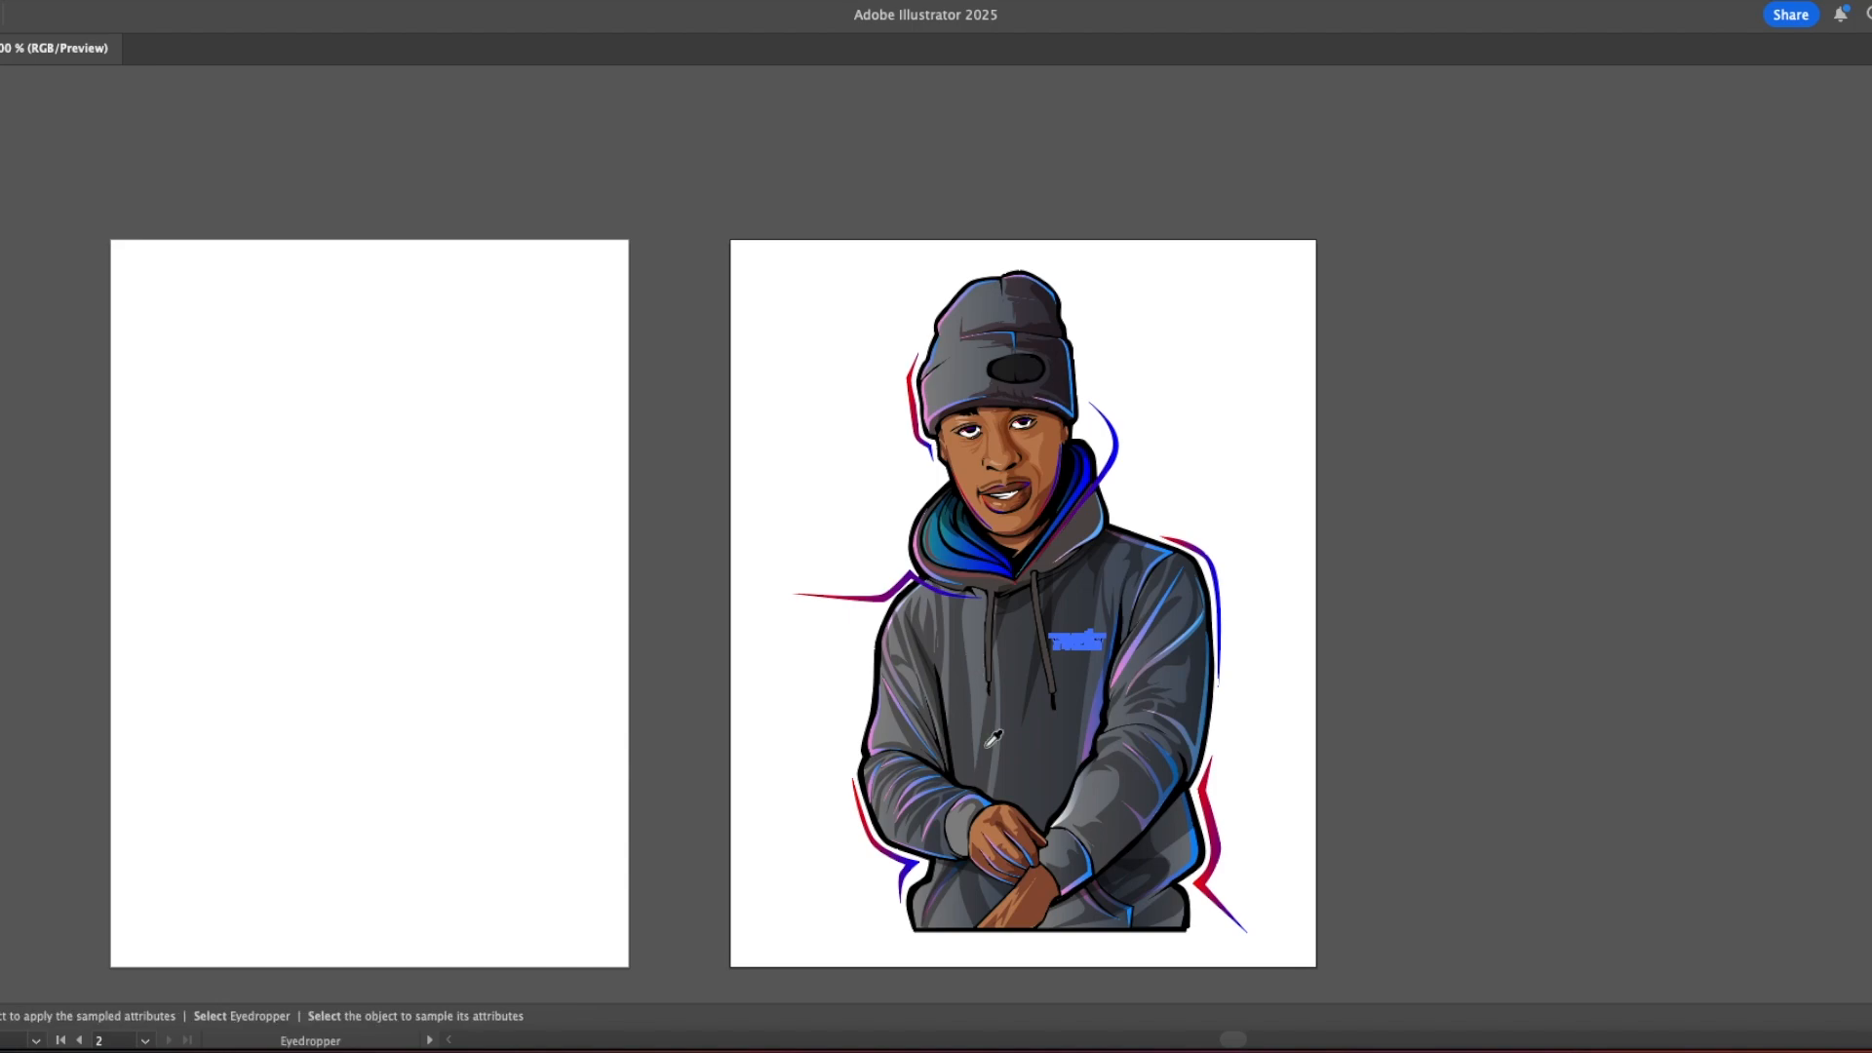
key(h)
drag(757, 648, 749, 607)
key(v)
scroll(1110, 388, left, 3)
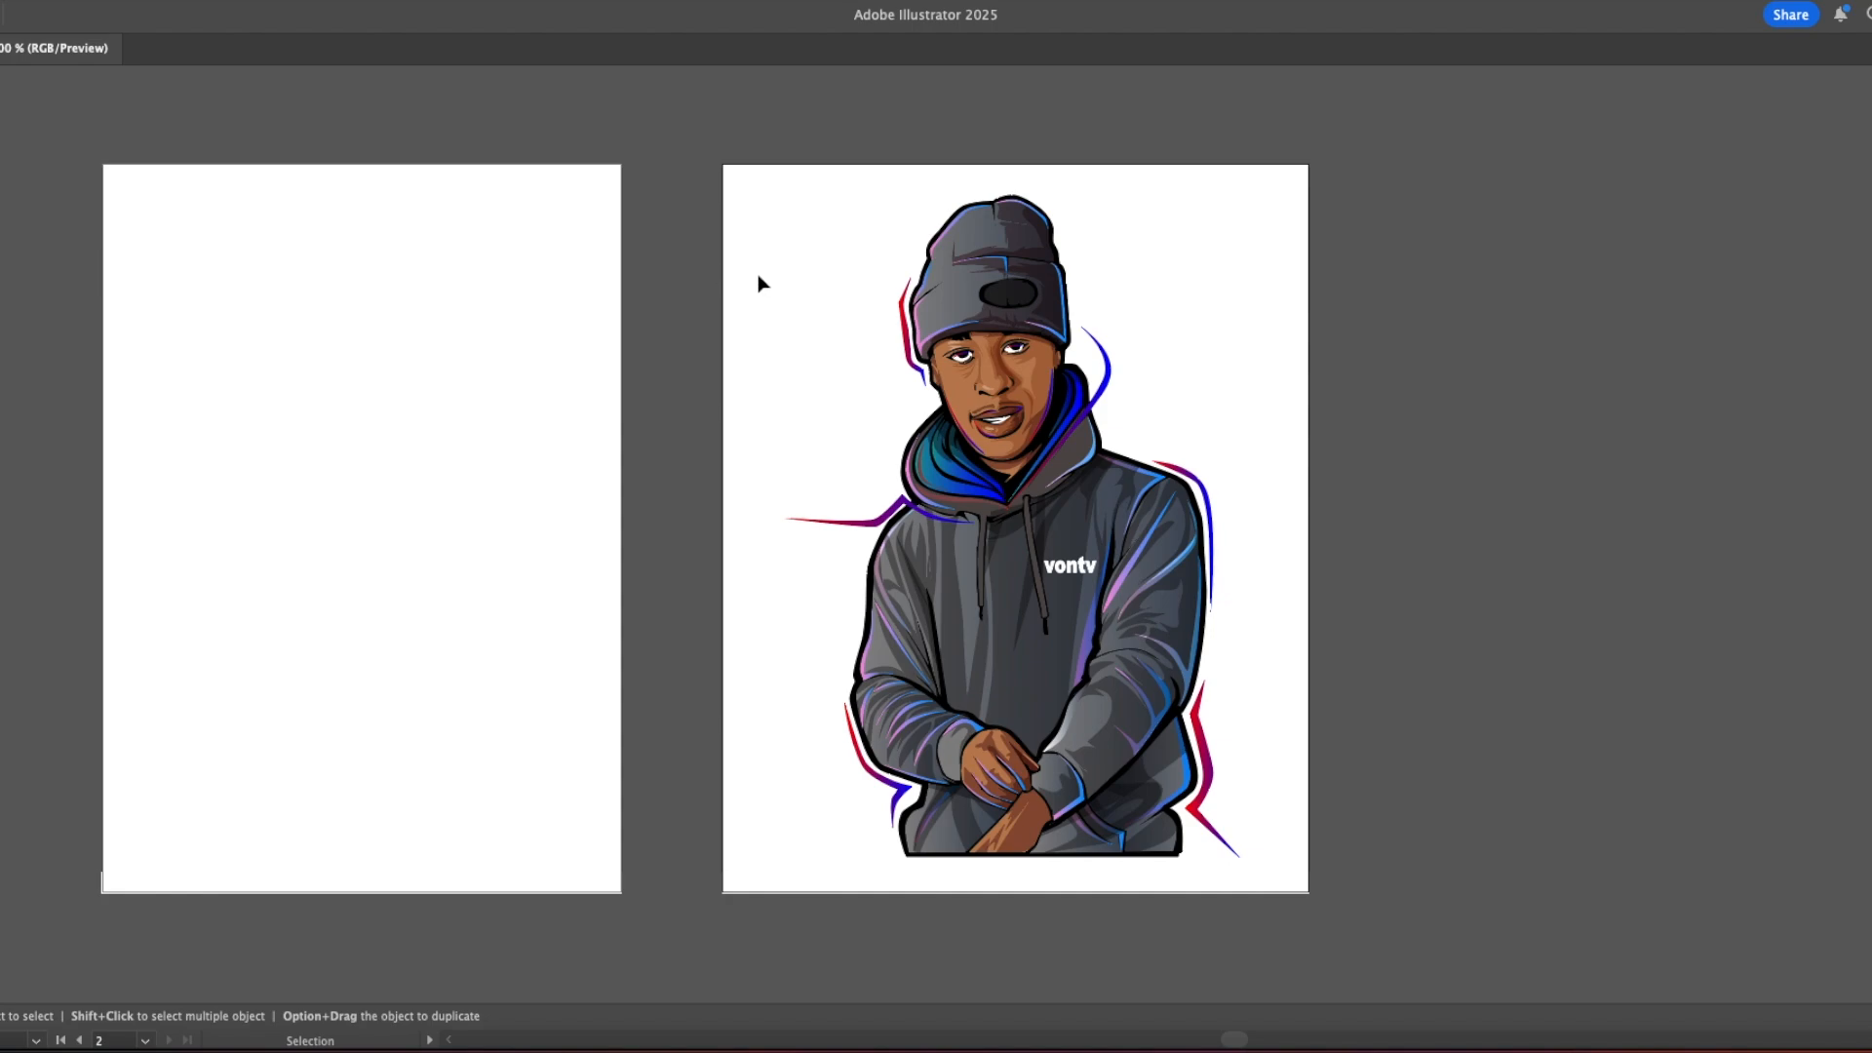
Step: Save the document and delete the empty first artboard
click(44, 1)
click(93, 195)
key(shift+o)
click(225, 275)
key(Delete)
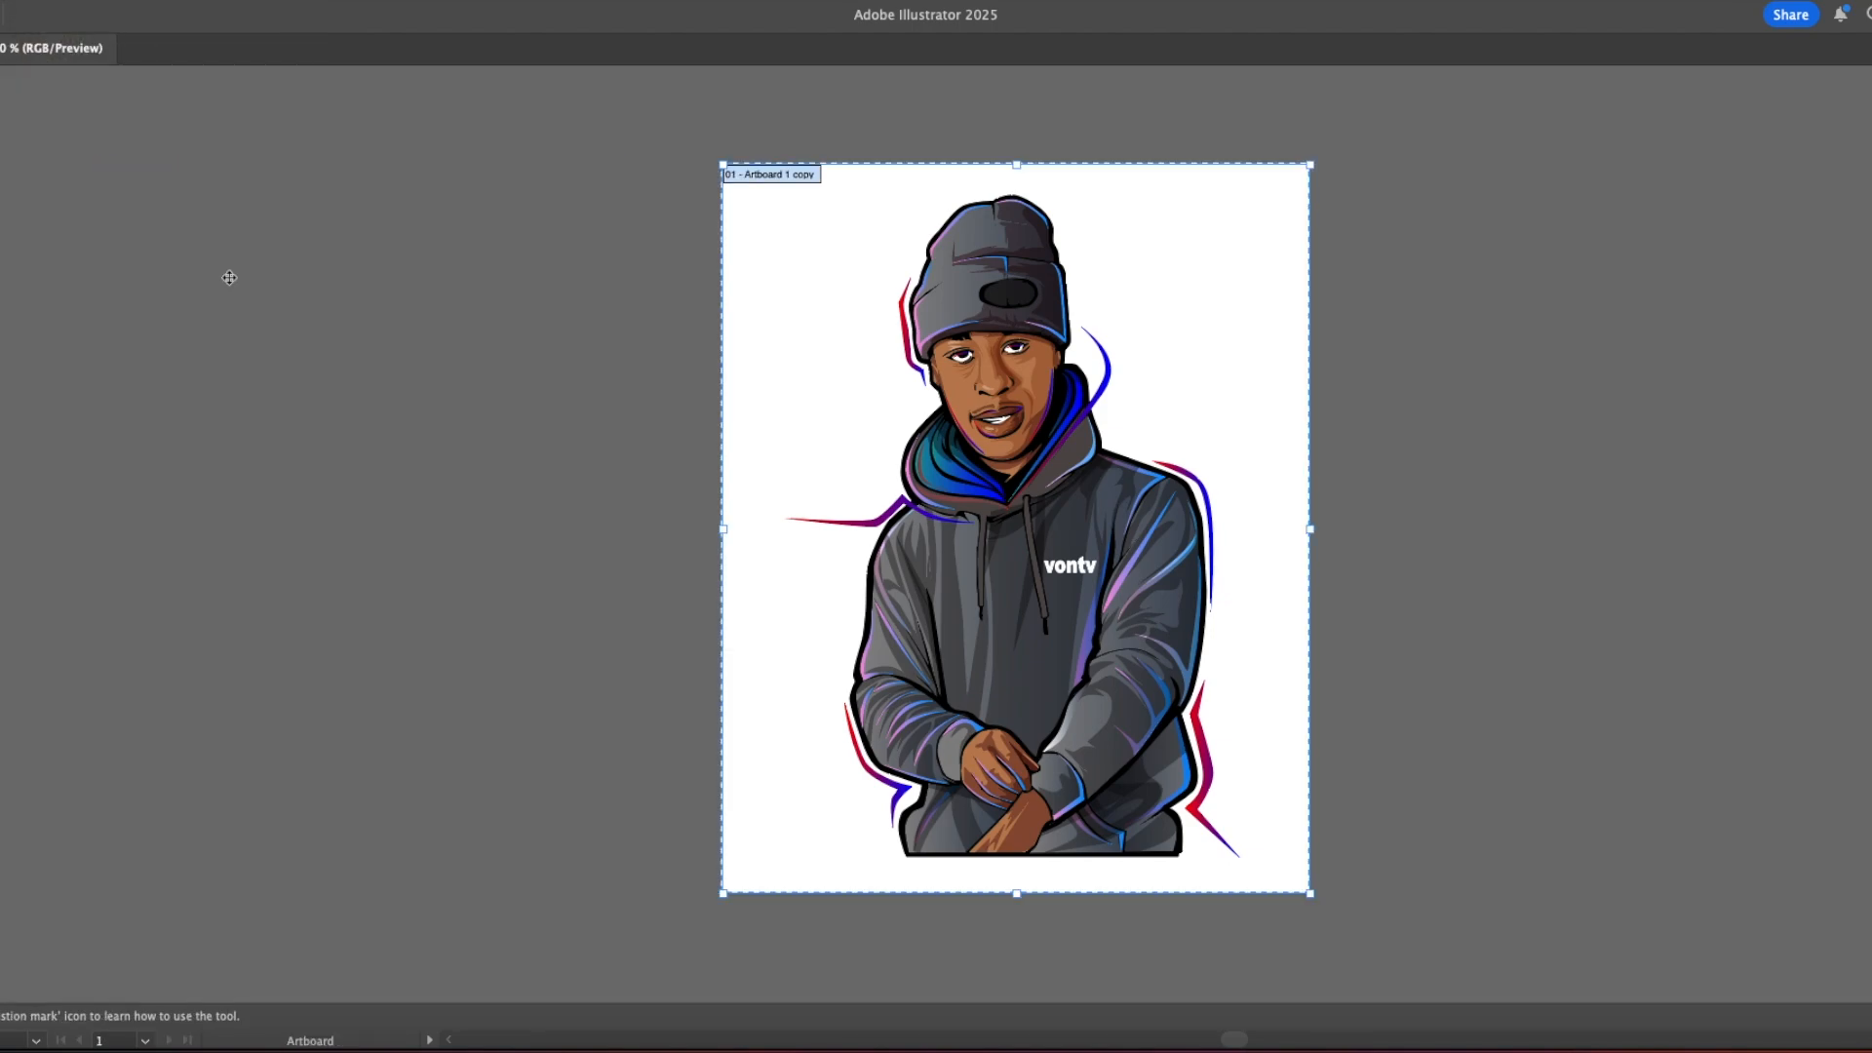
Step: Add the text "vonvontv" in the blank area beside the left of the man's face
key(t)
click(764, 341)
text(vonvontv)
key(Escape)
drag(832, 336, 832, 365)
Step: Add "thanks for watching" on three lines in the artboard's upper right area and save the document
key(space)
drag(846, 431, 673, 434)
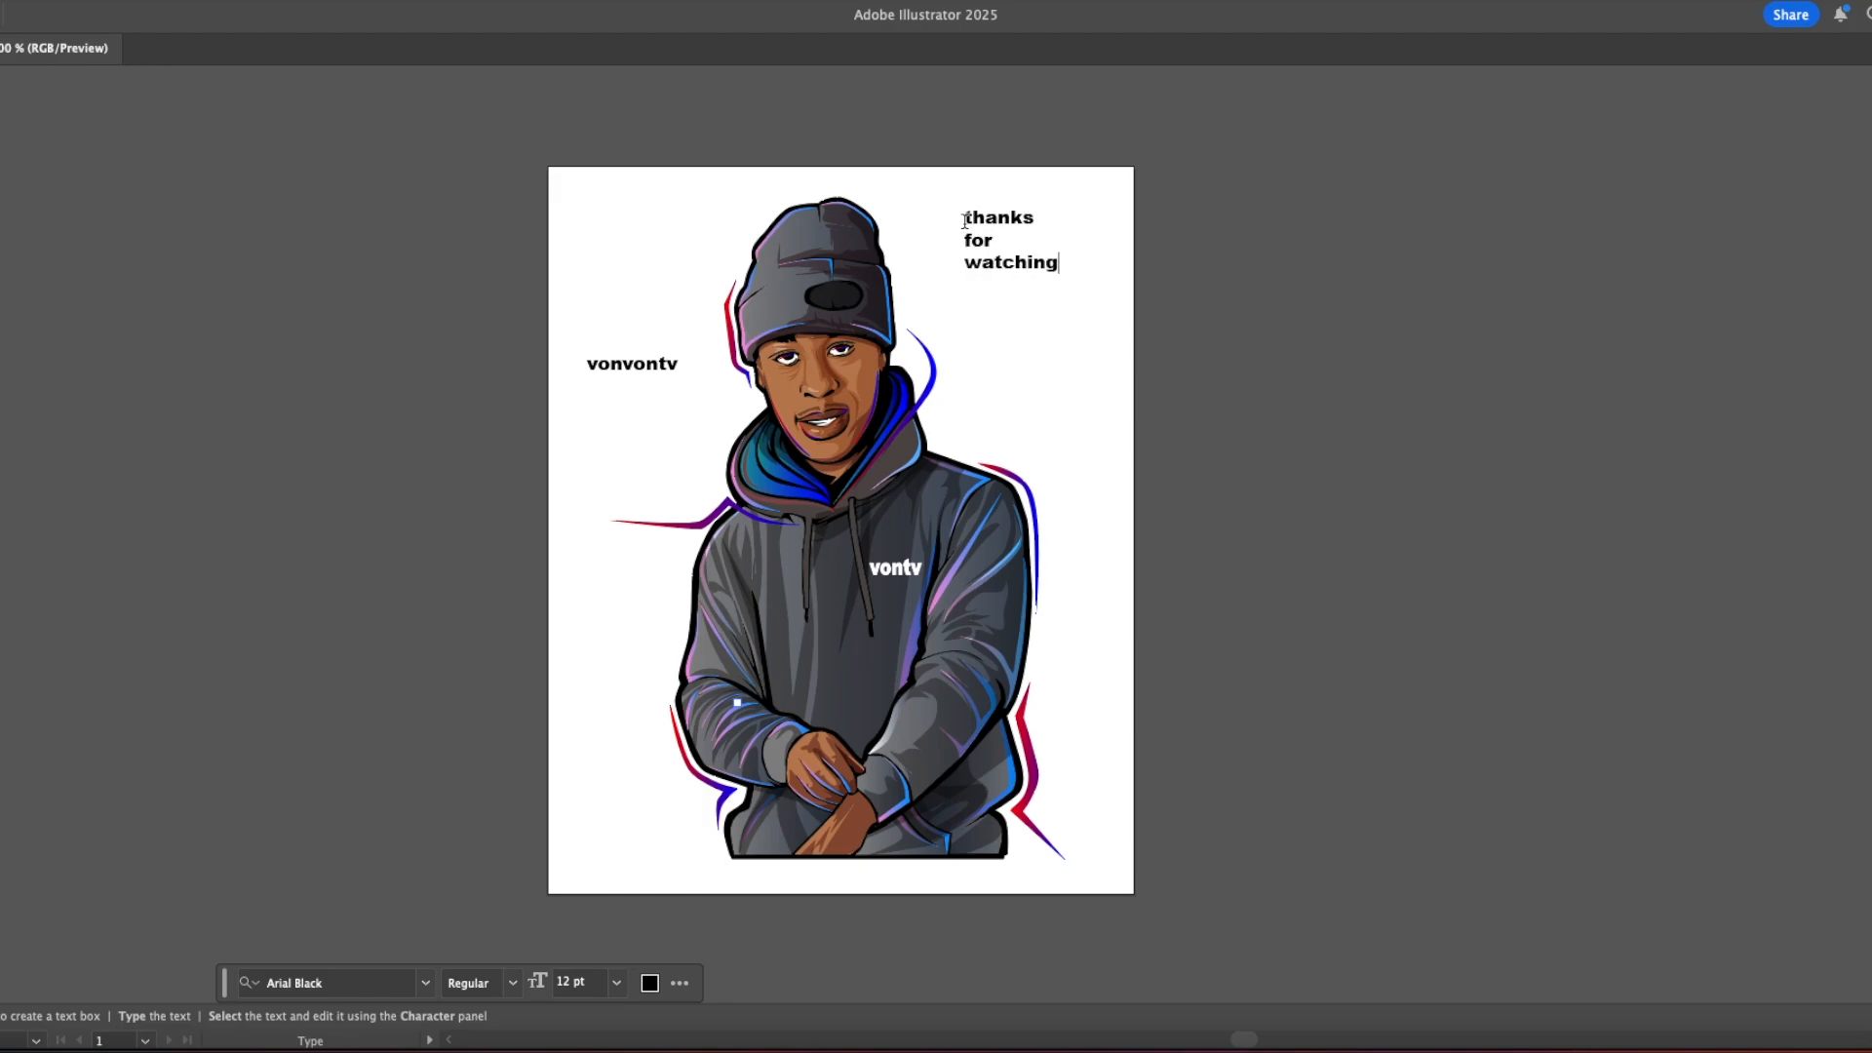
super+click(1149, 372)
key(v)
click(49, 2)
click(115, 194)
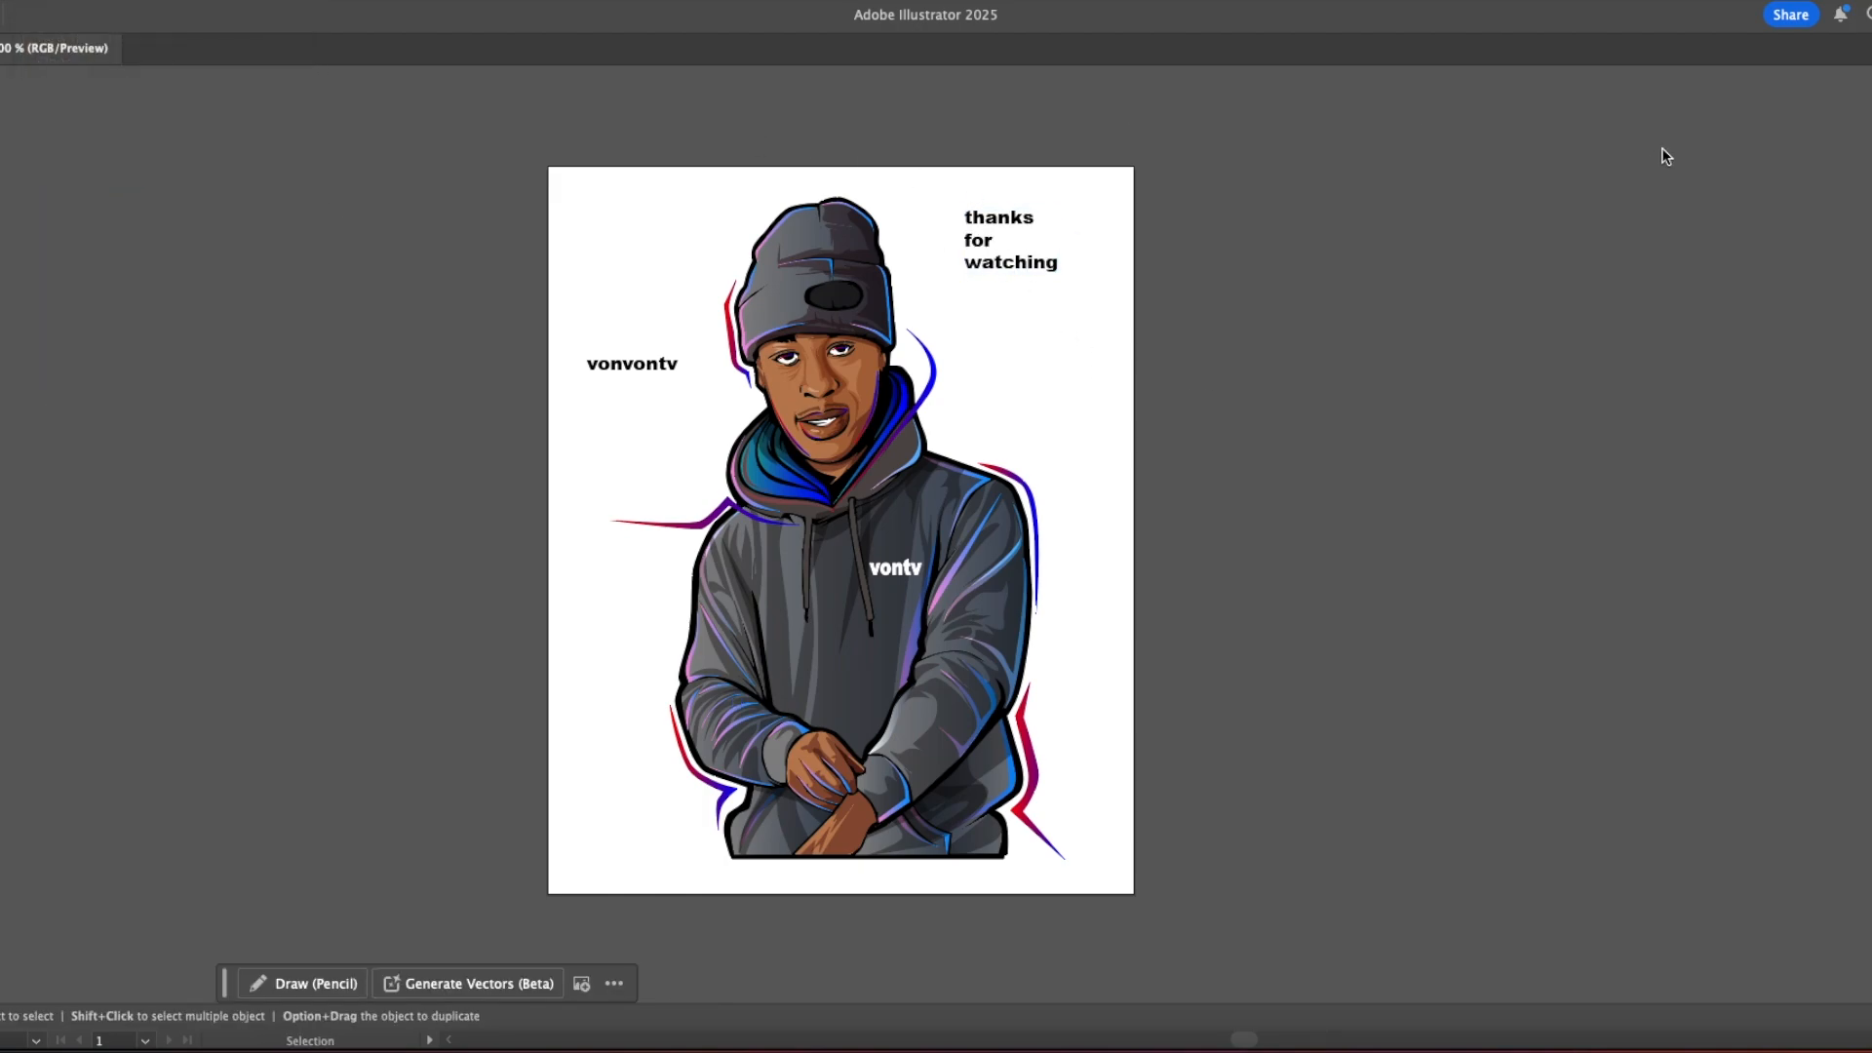